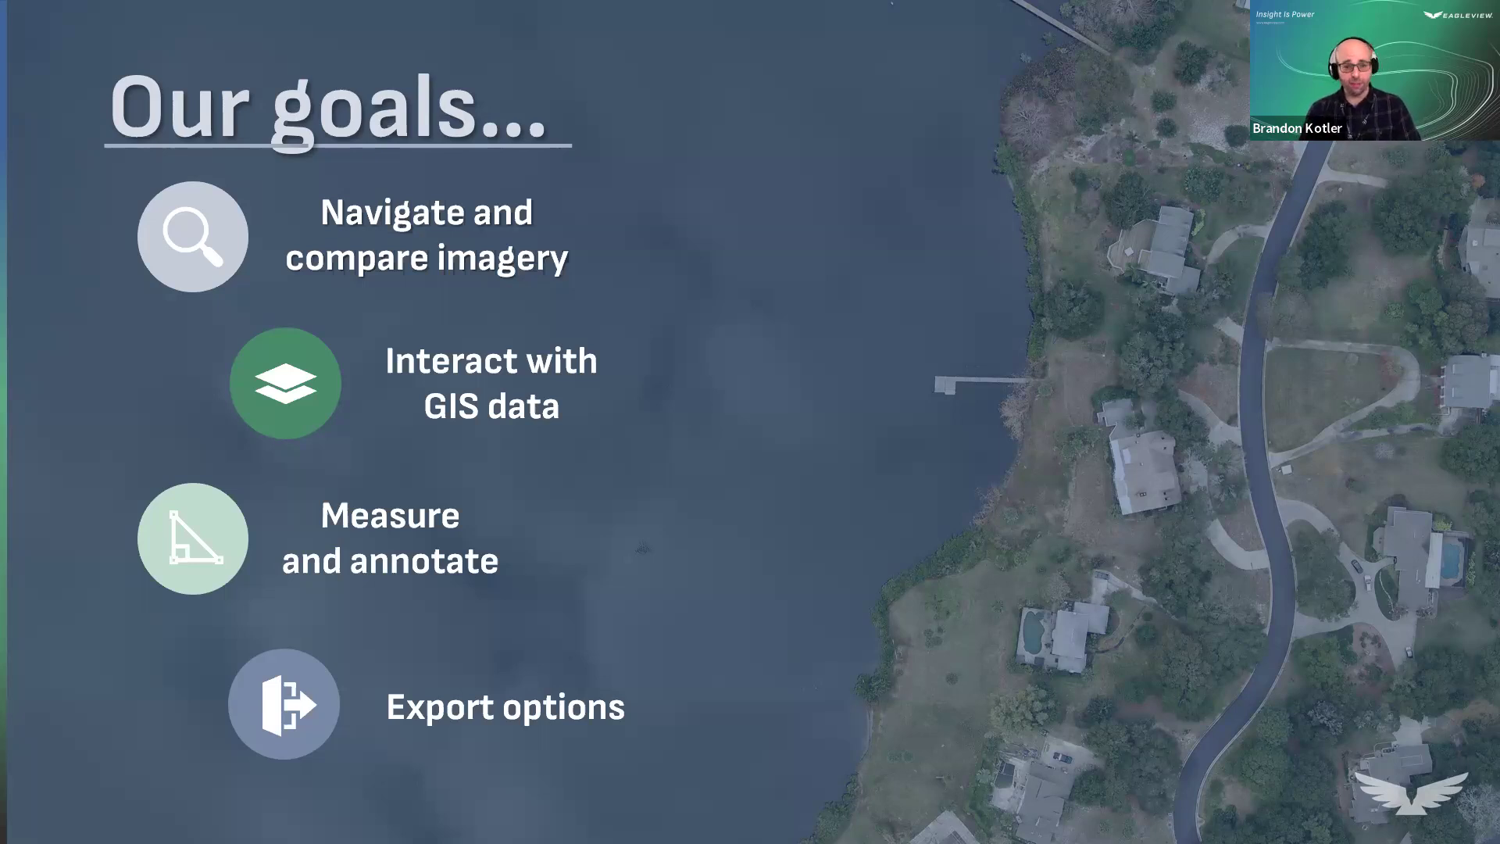
Leave the PowerPoint slideshow and switch to the EagleView CloudExplorer browser window.
{"action": "key", "text": "ctrl"}
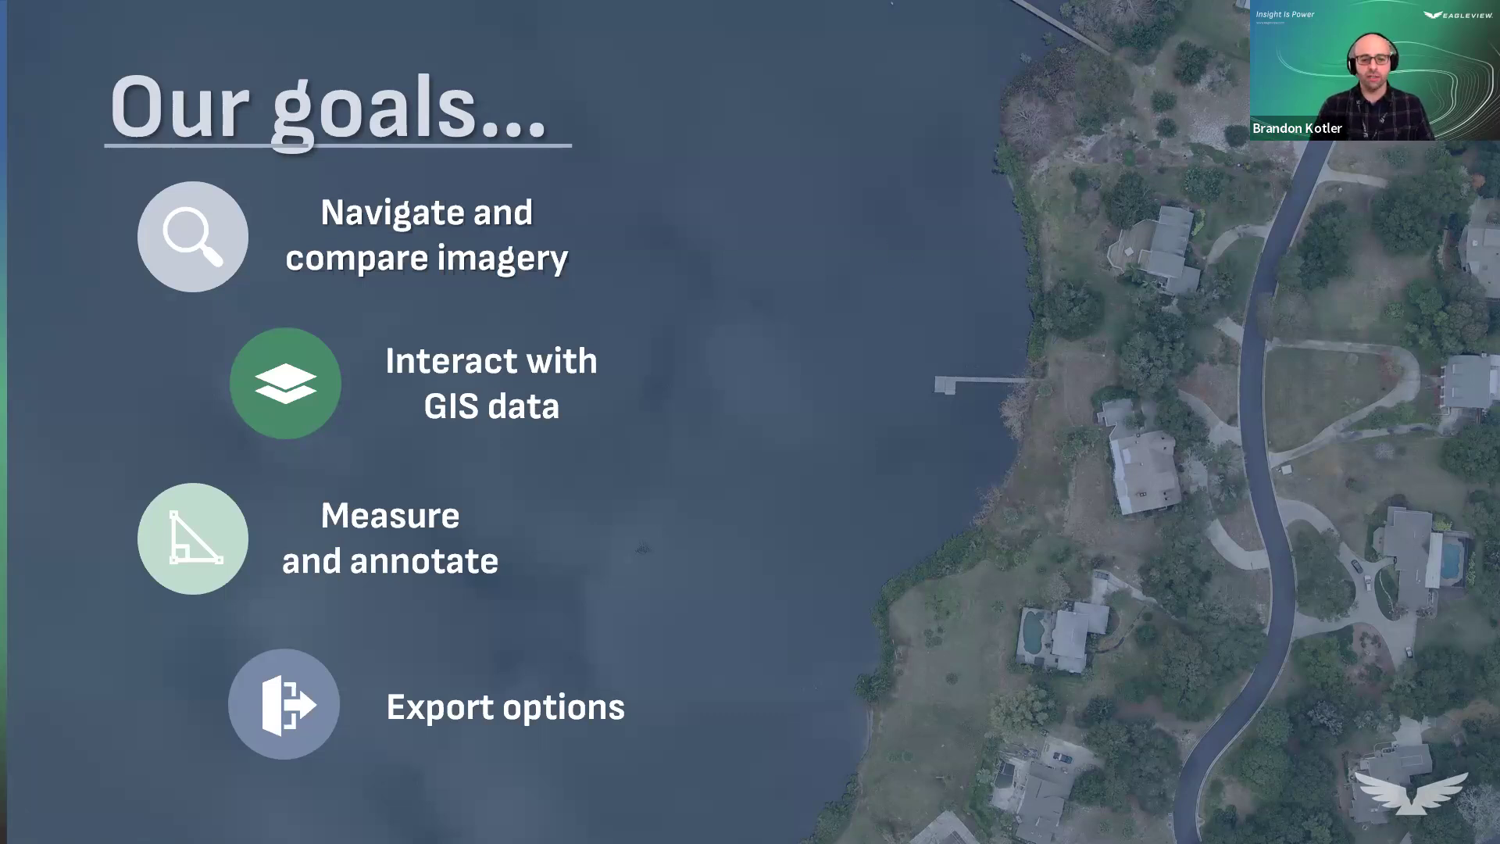
{"action": "key", "text": "alt+Tab"}
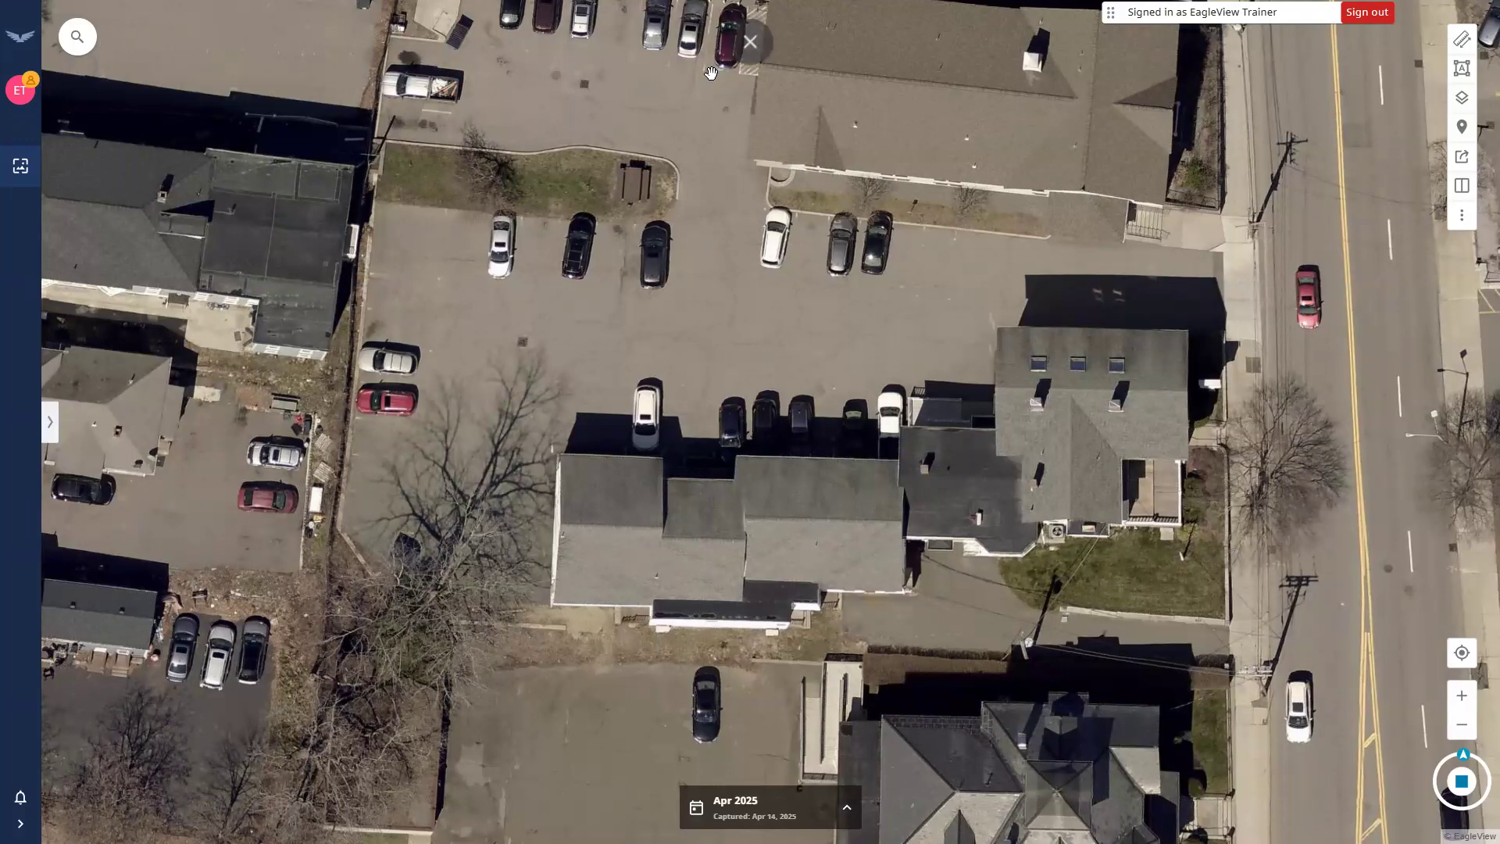
{"action": "left_click", "coordinate": [750, 65]}
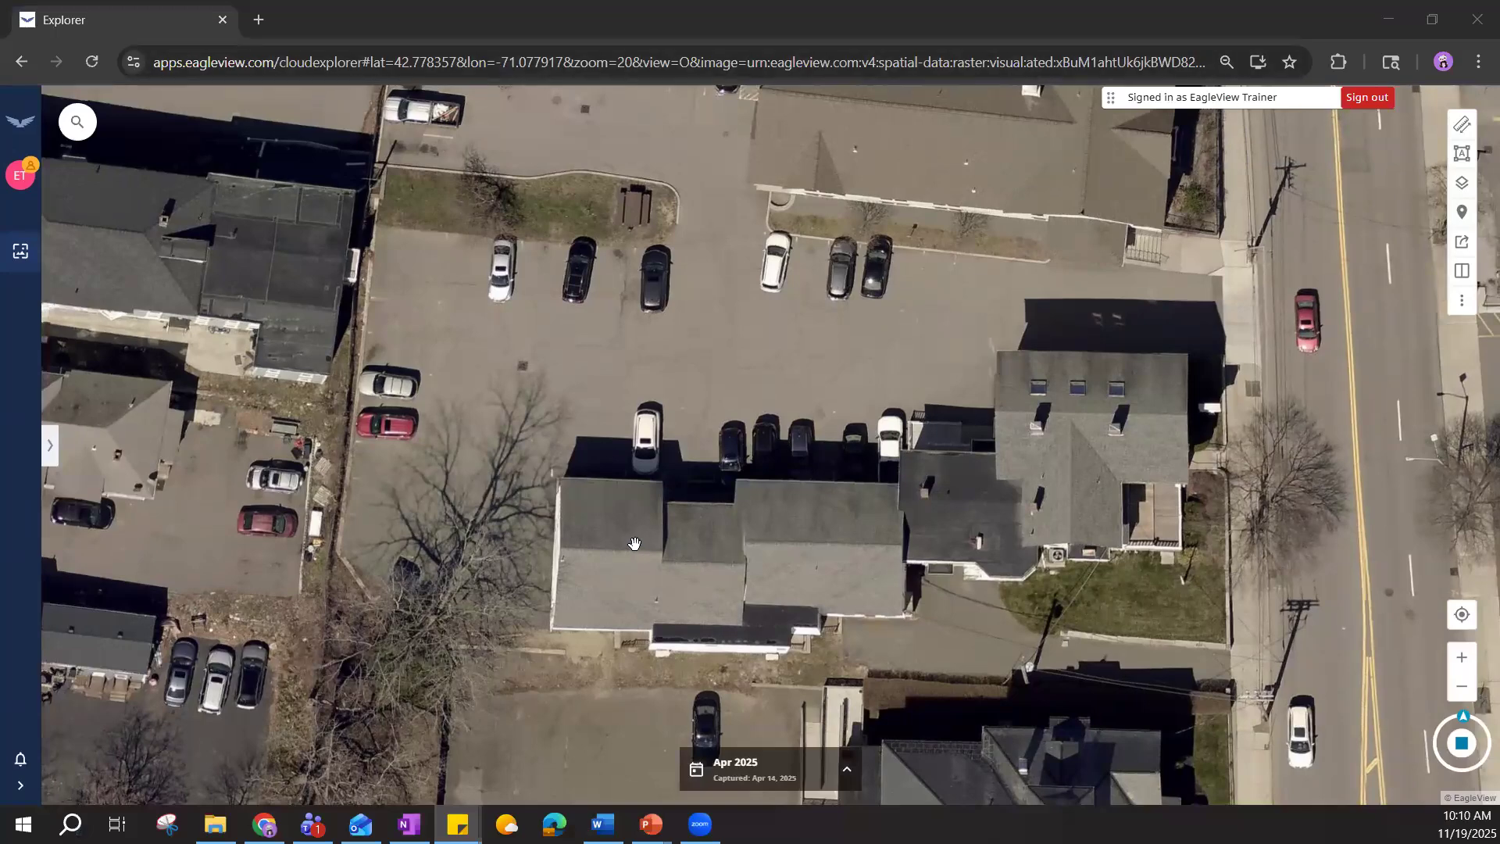
{"action": "left_click", "coordinate": [1478, 62]}
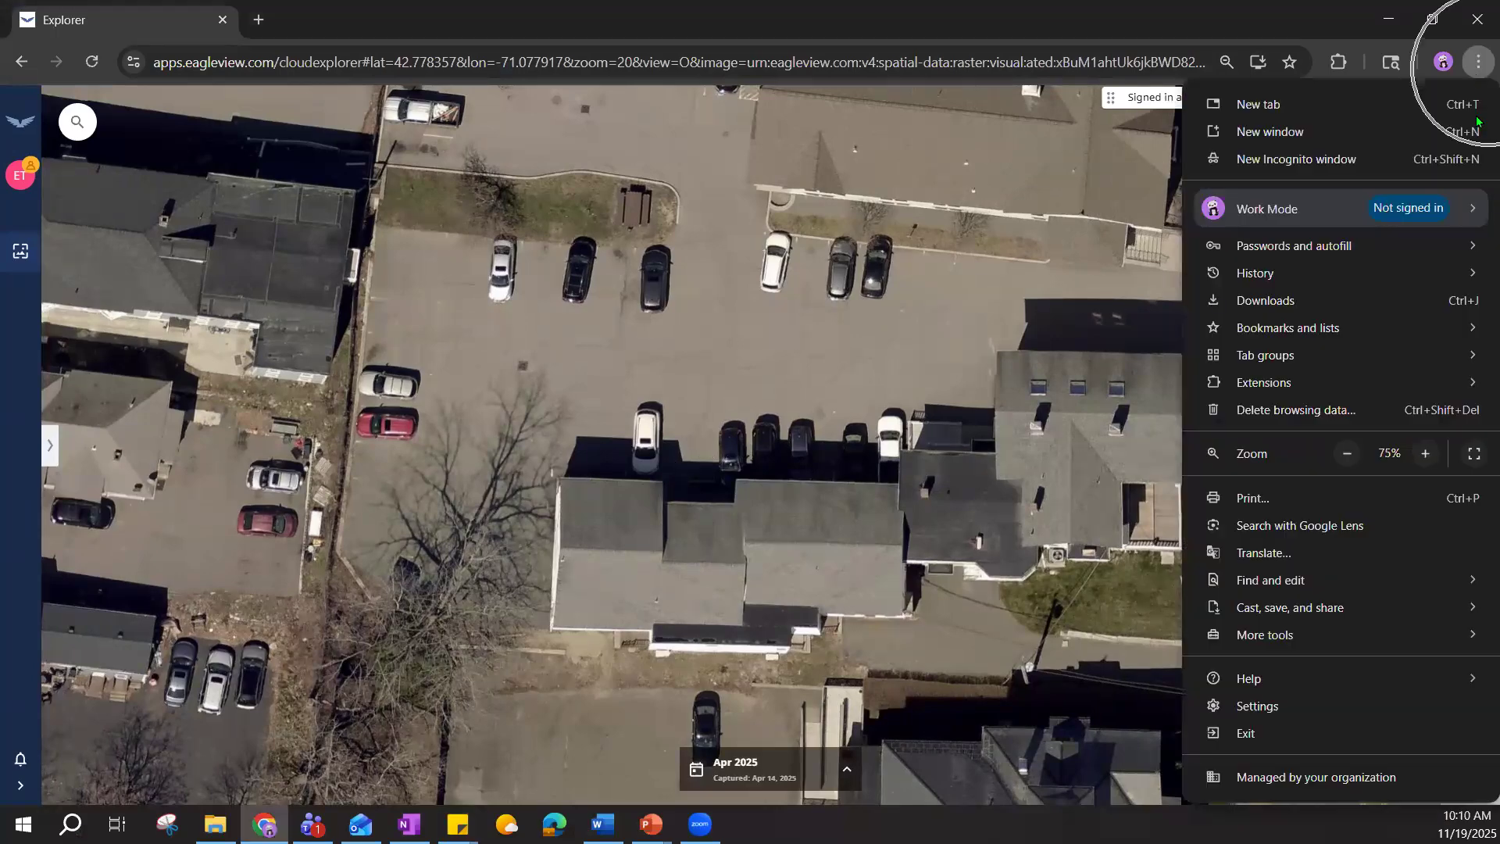
{"action": "left_click", "coordinate": [1474, 451]}
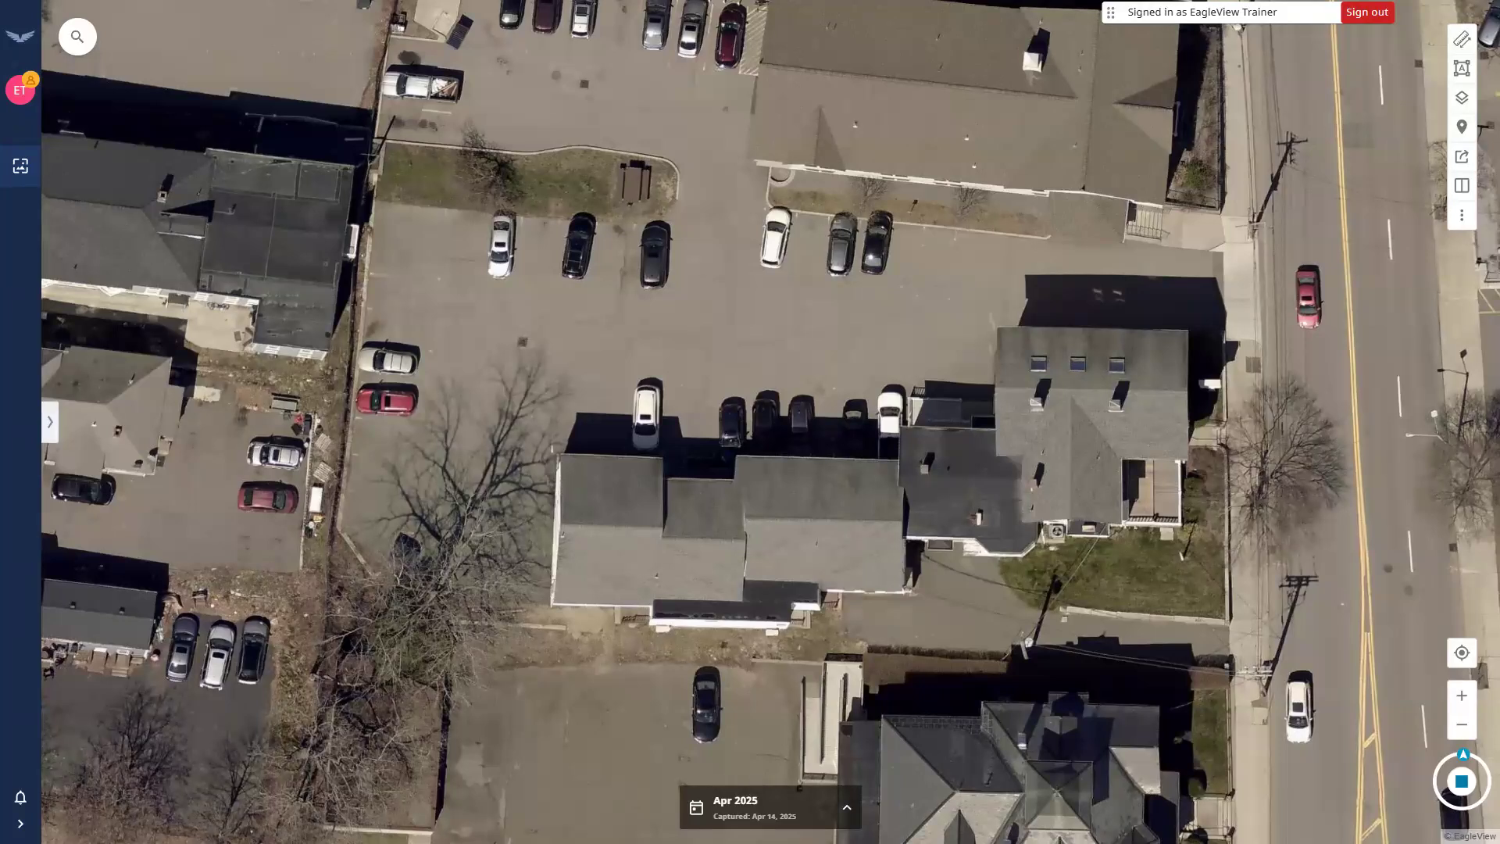
Pan the aerial map east toward the main street and zoom out slightly.
{"action": "left_click_drag", "start_coordinate": [760, 435], "coordinate": [717, 413]}
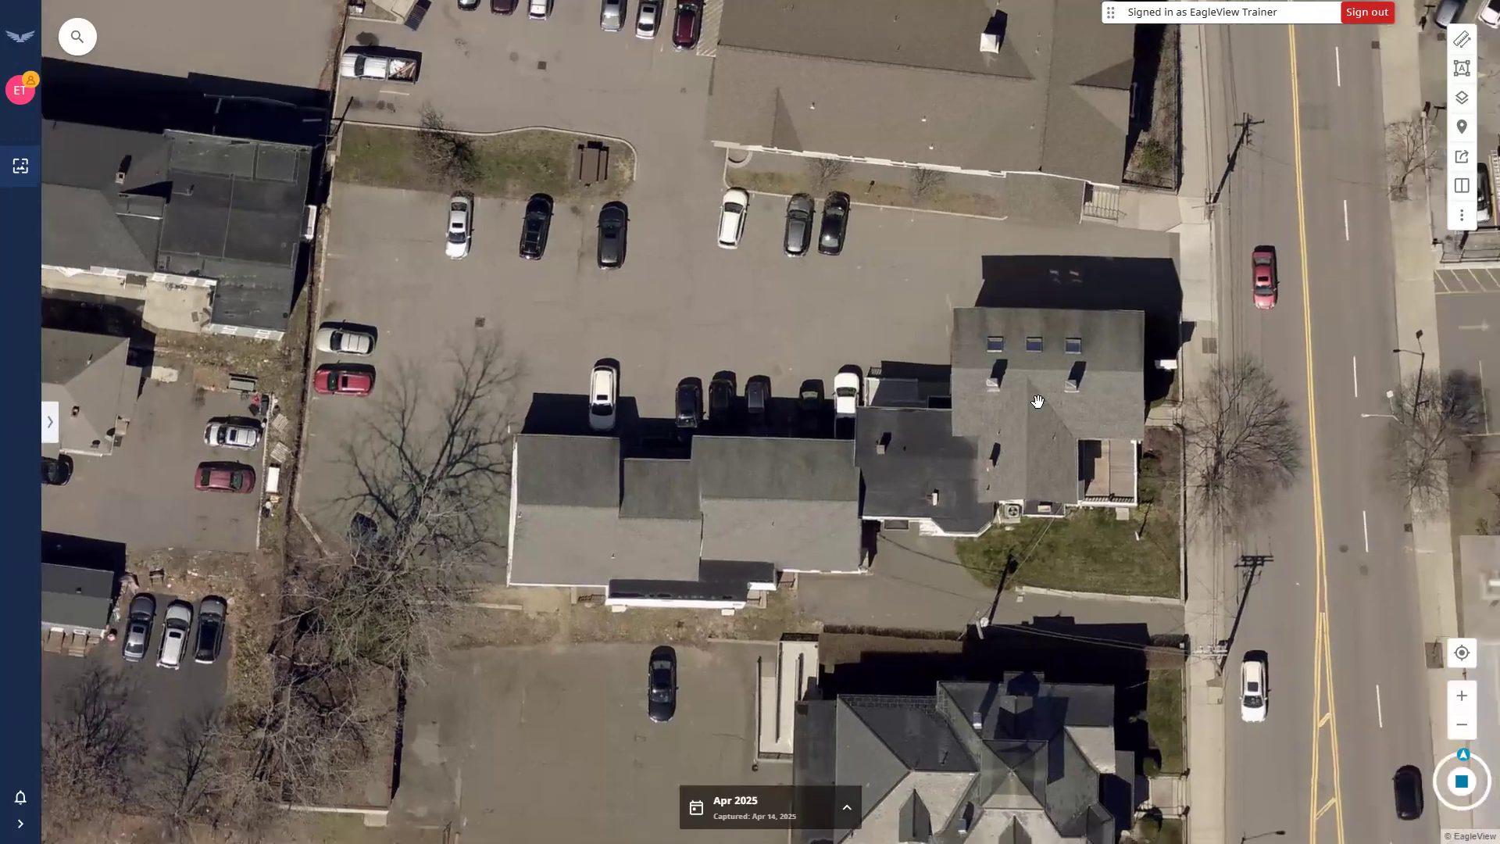
{"action": "left_click_drag", "start_coordinate": [828, 407], "coordinate": [758, 405]}
{"action": "left_click_drag", "start_coordinate": [742, 504], "coordinate": [707, 509]}
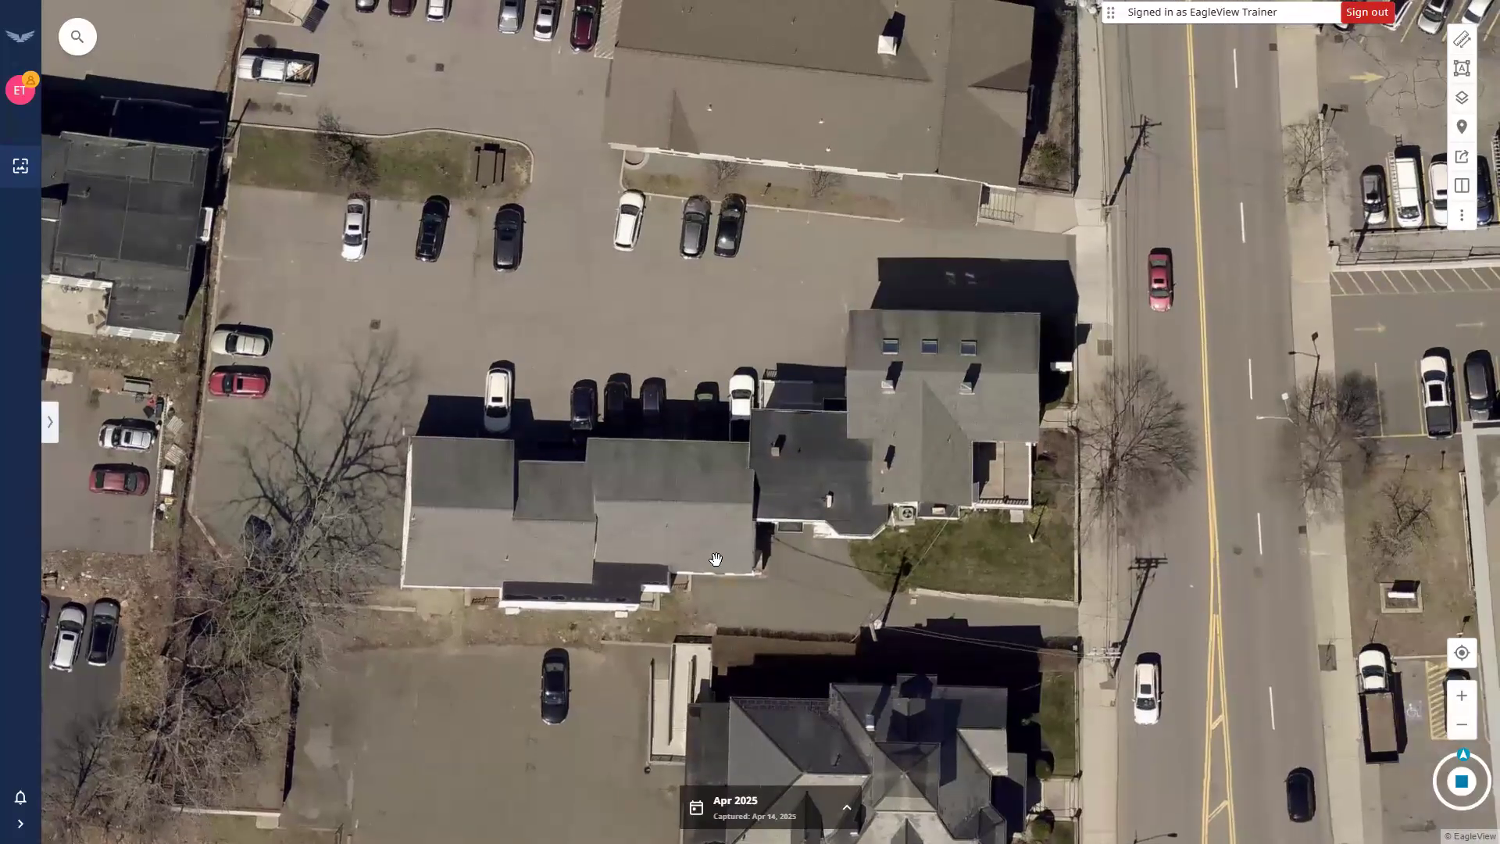
{"action": "scroll", "coordinate": [716, 559], "scroll_direction": "down", "scroll_amount": 2}
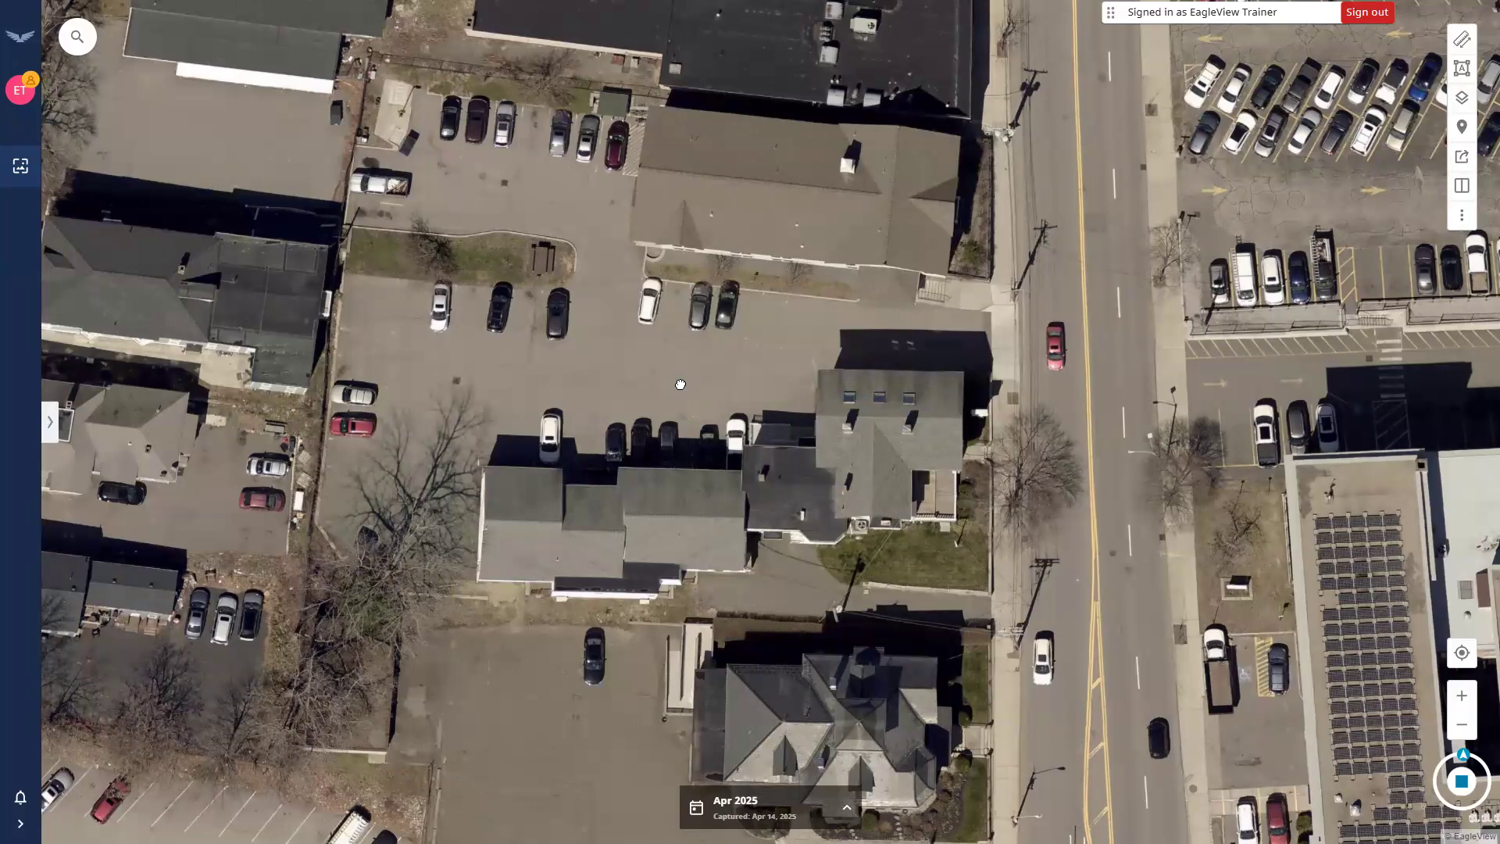
{"action": "left_click_drag", "start_coordinate": [107, 236], "coordinate": [846, 339]}
{"action": "left_click_drag", "start_coordinate": [1204, 444], "coordinate": [461, 438]}
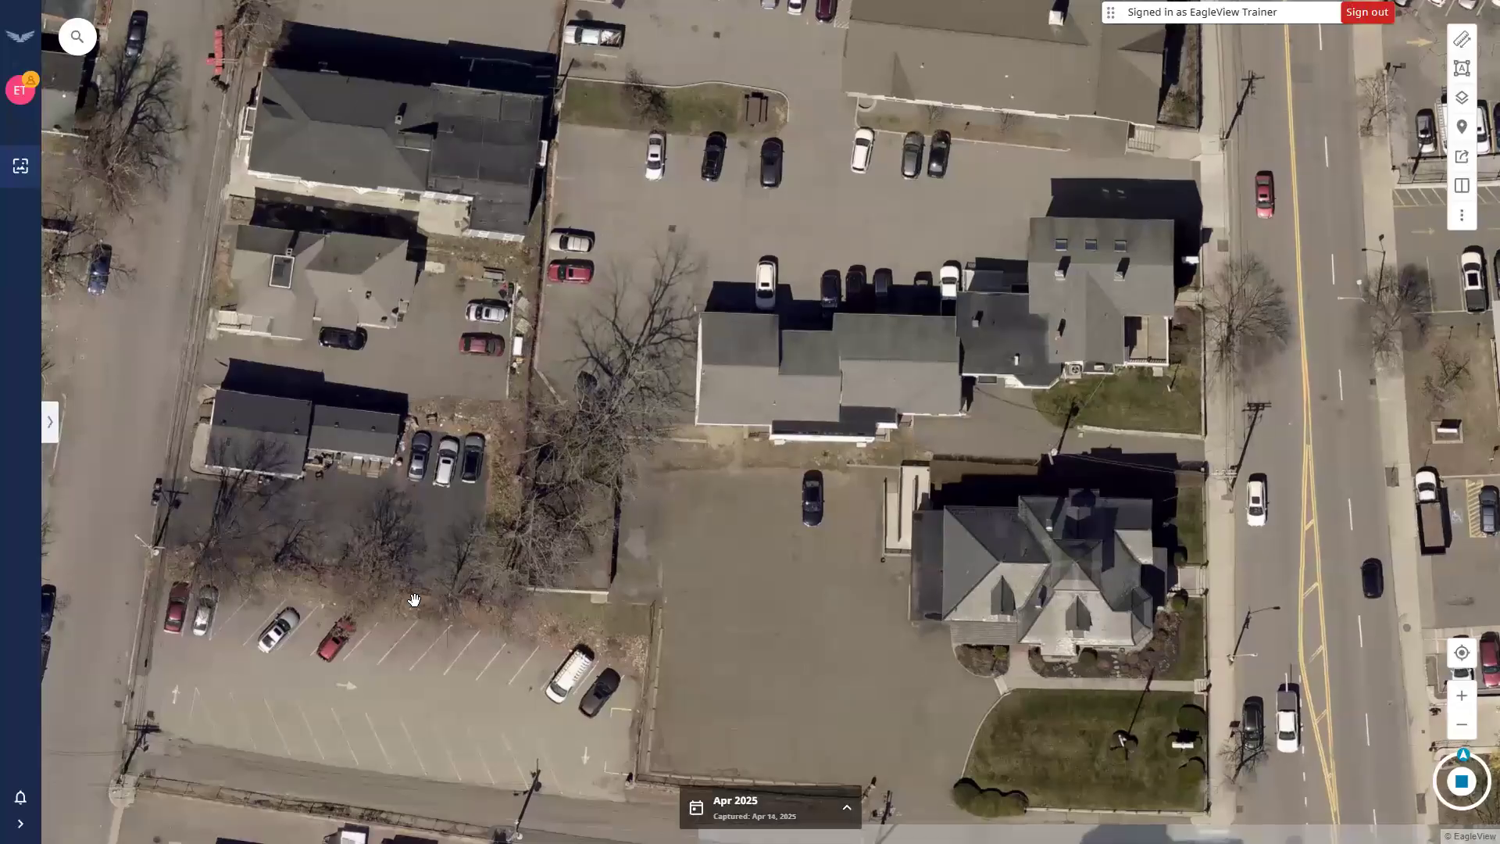
{"action": "left_click_drag", "start_coordinate": [1012, 255], "coordinate": [584, 531]}
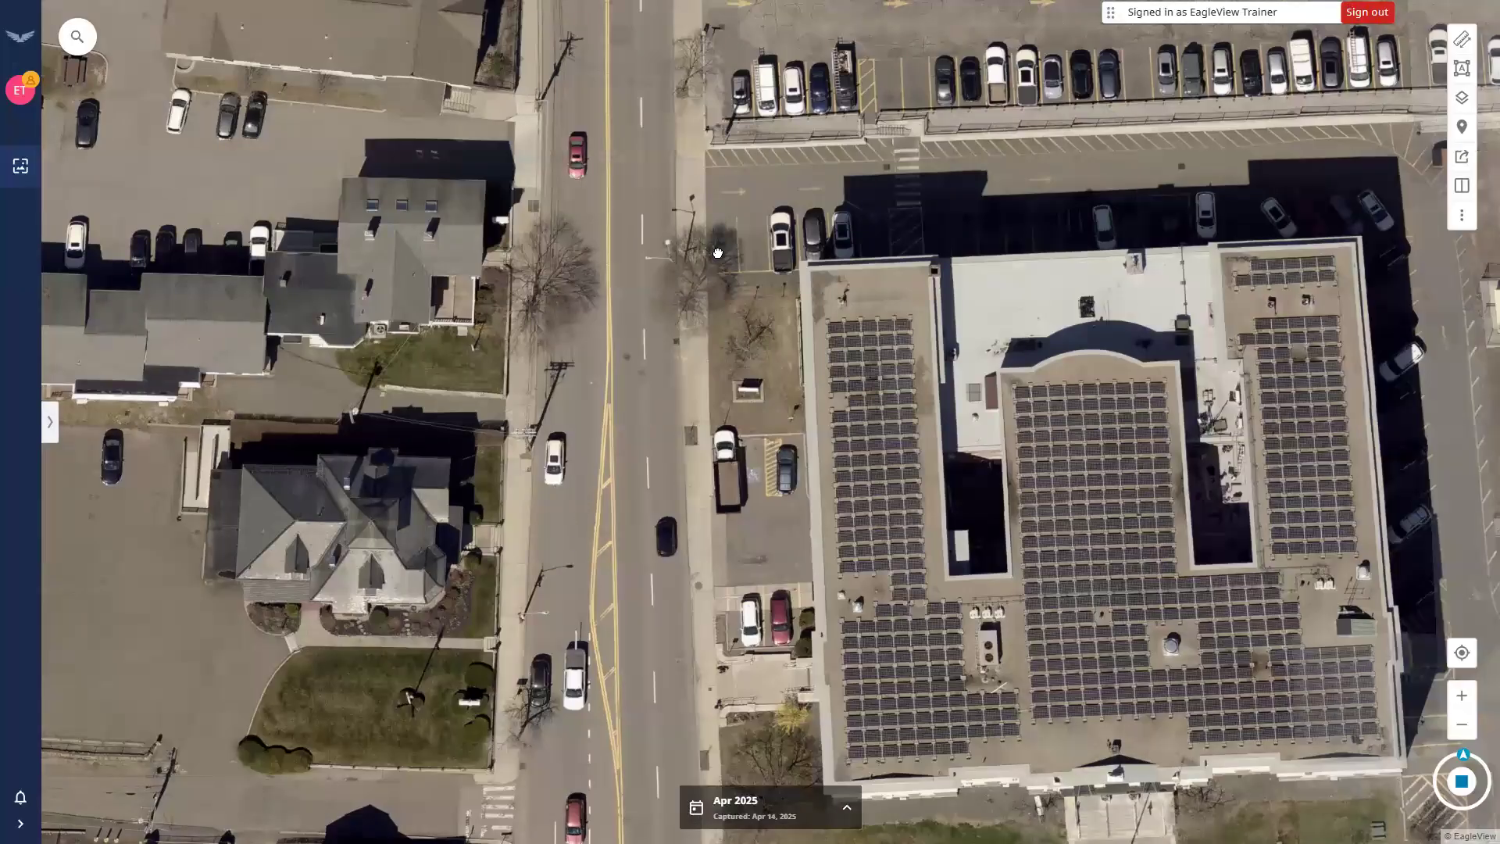
{"action": "left_click_drag", "start_coordinate": [1343, 212], "coordinate": [717, 252]}
{"action": "left_click_drag", "start_coordinate": [607, 640], "coordinate": [712, 430]}
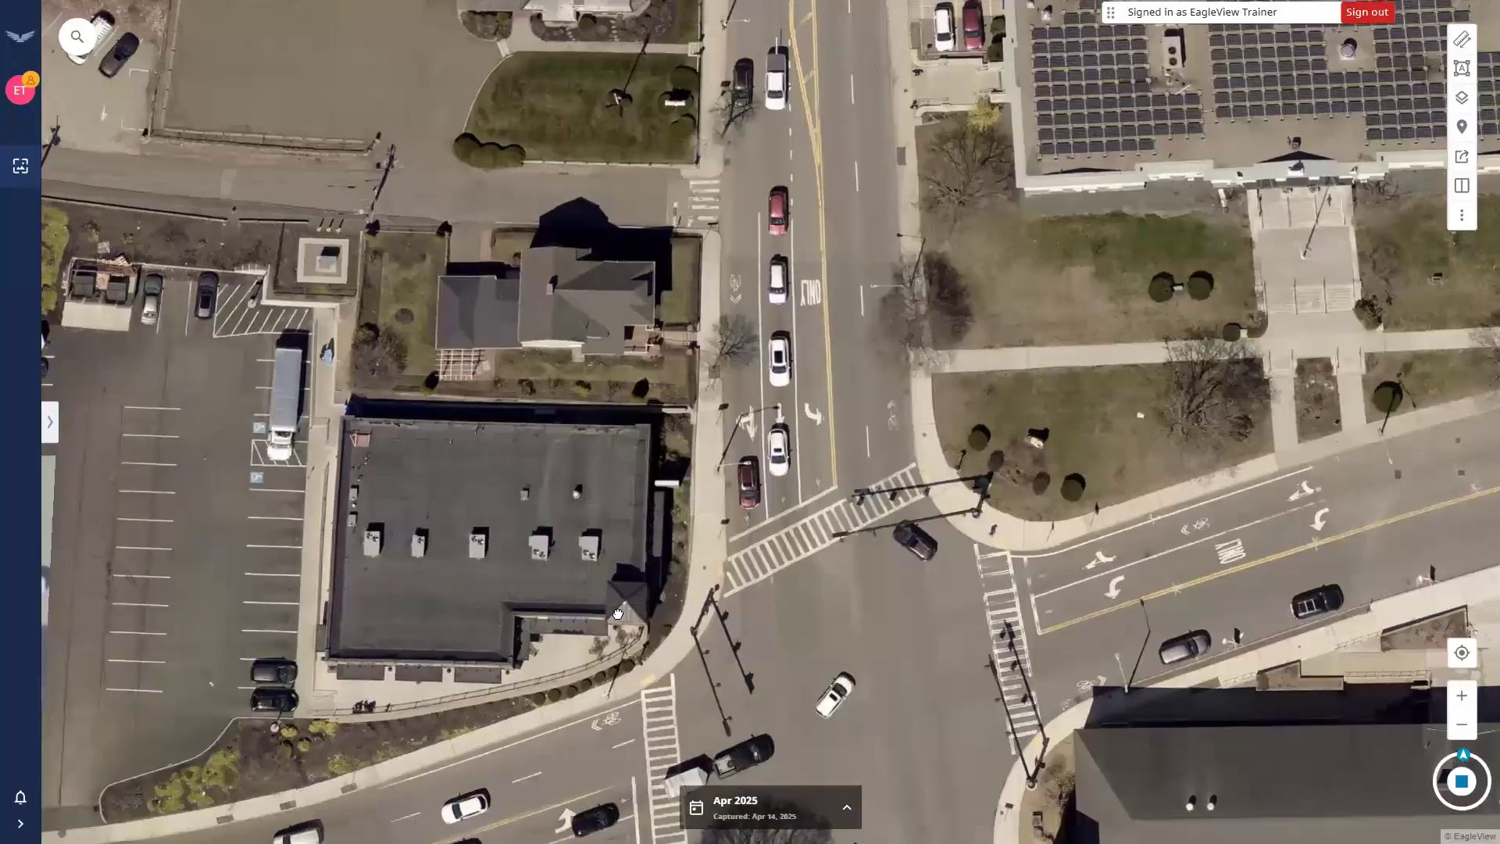
{"action": "left_click_drag", "start_coordinate": [692, 714], "coordinate": [713, 664]}
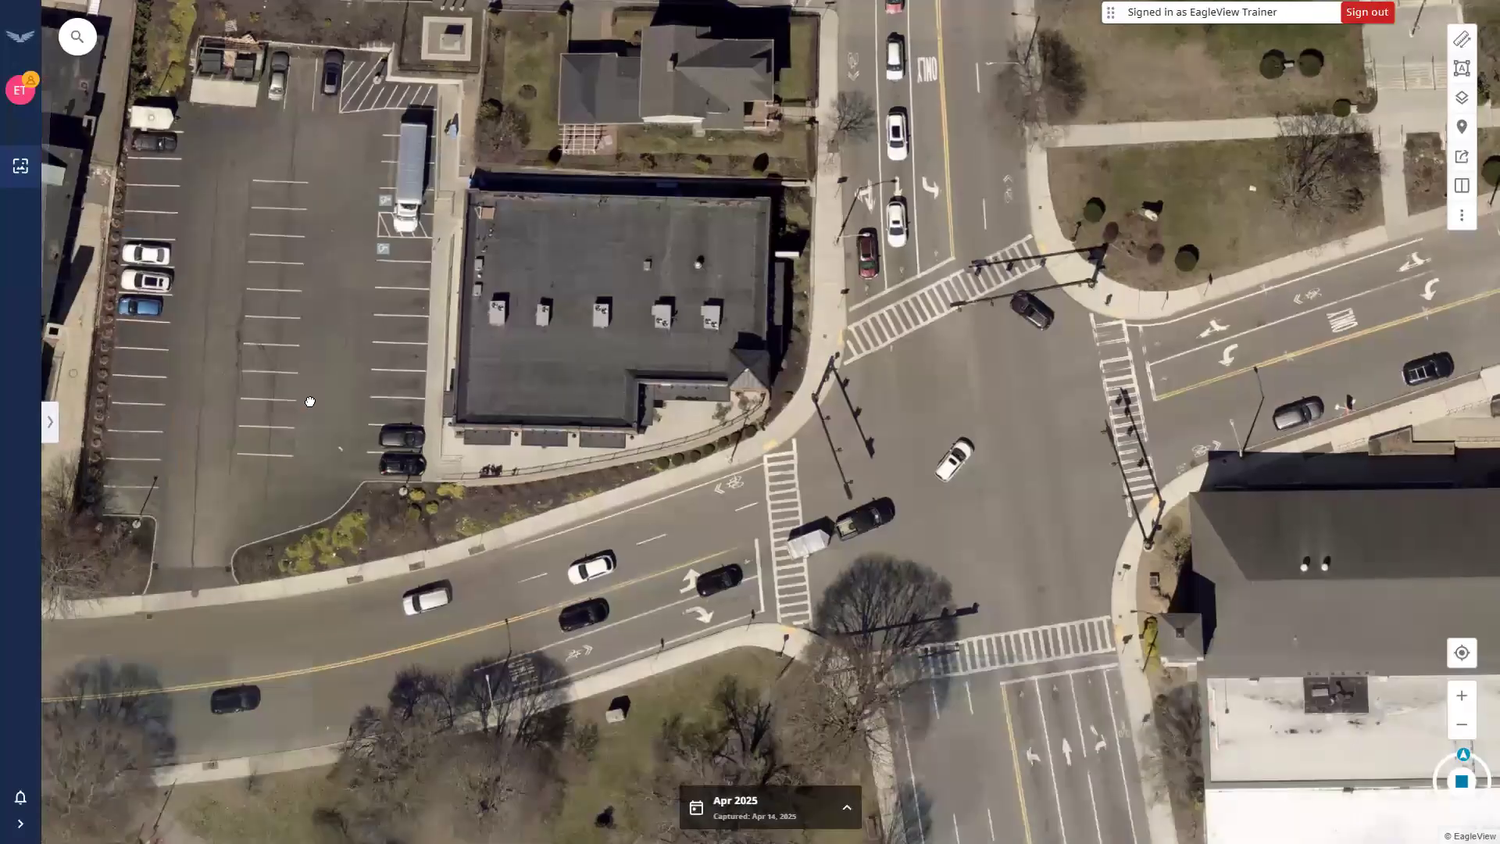
{"action": "key", "text": "Up"}
{"action": "key", "text": "Up"}
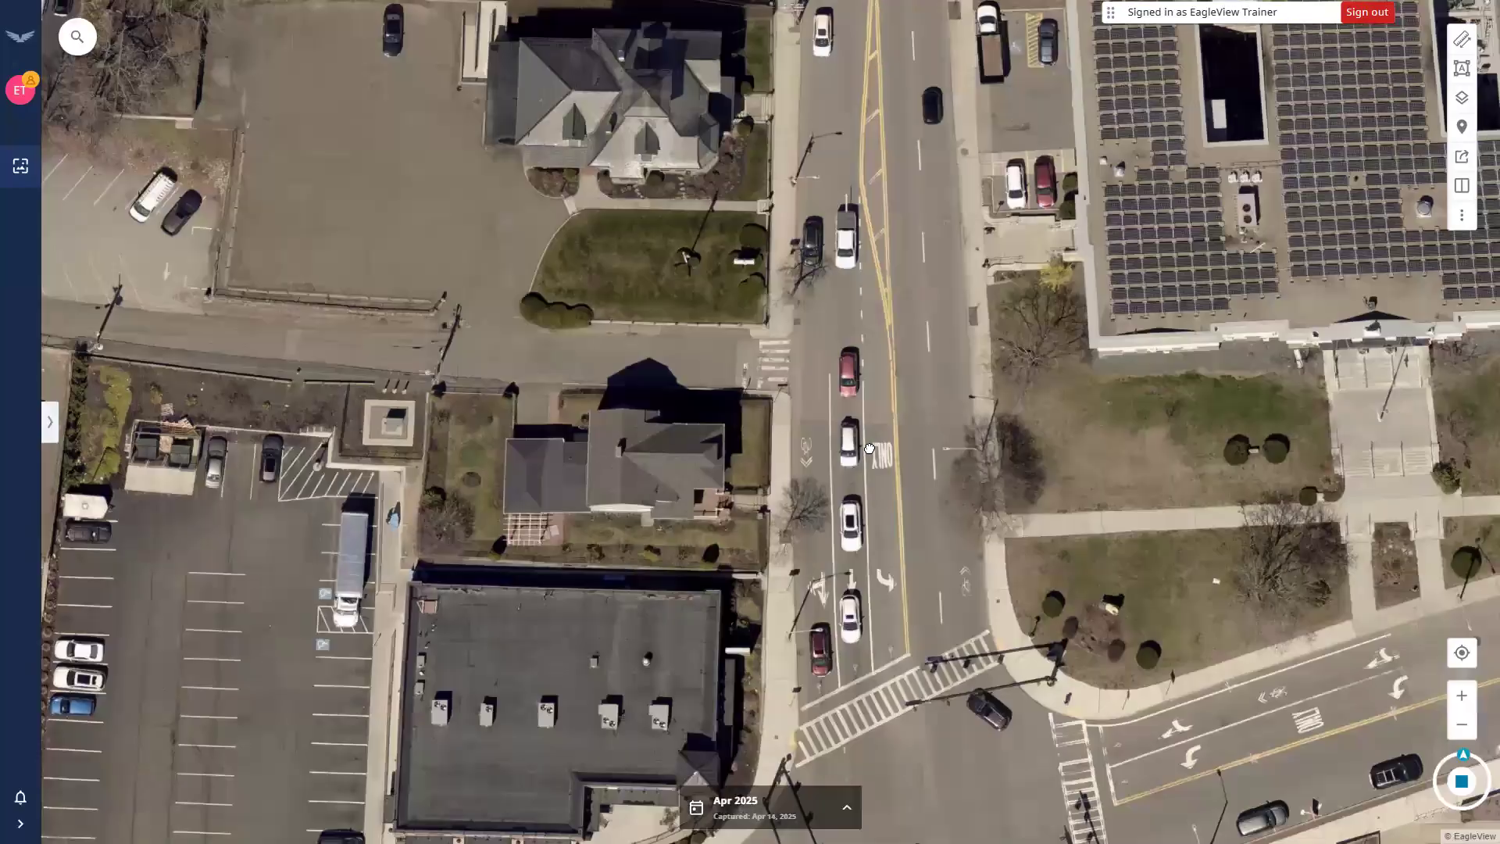
{"action": "left_click_drag", "start_coordinate": [1110, 111], "coordinate": [988, 455]}
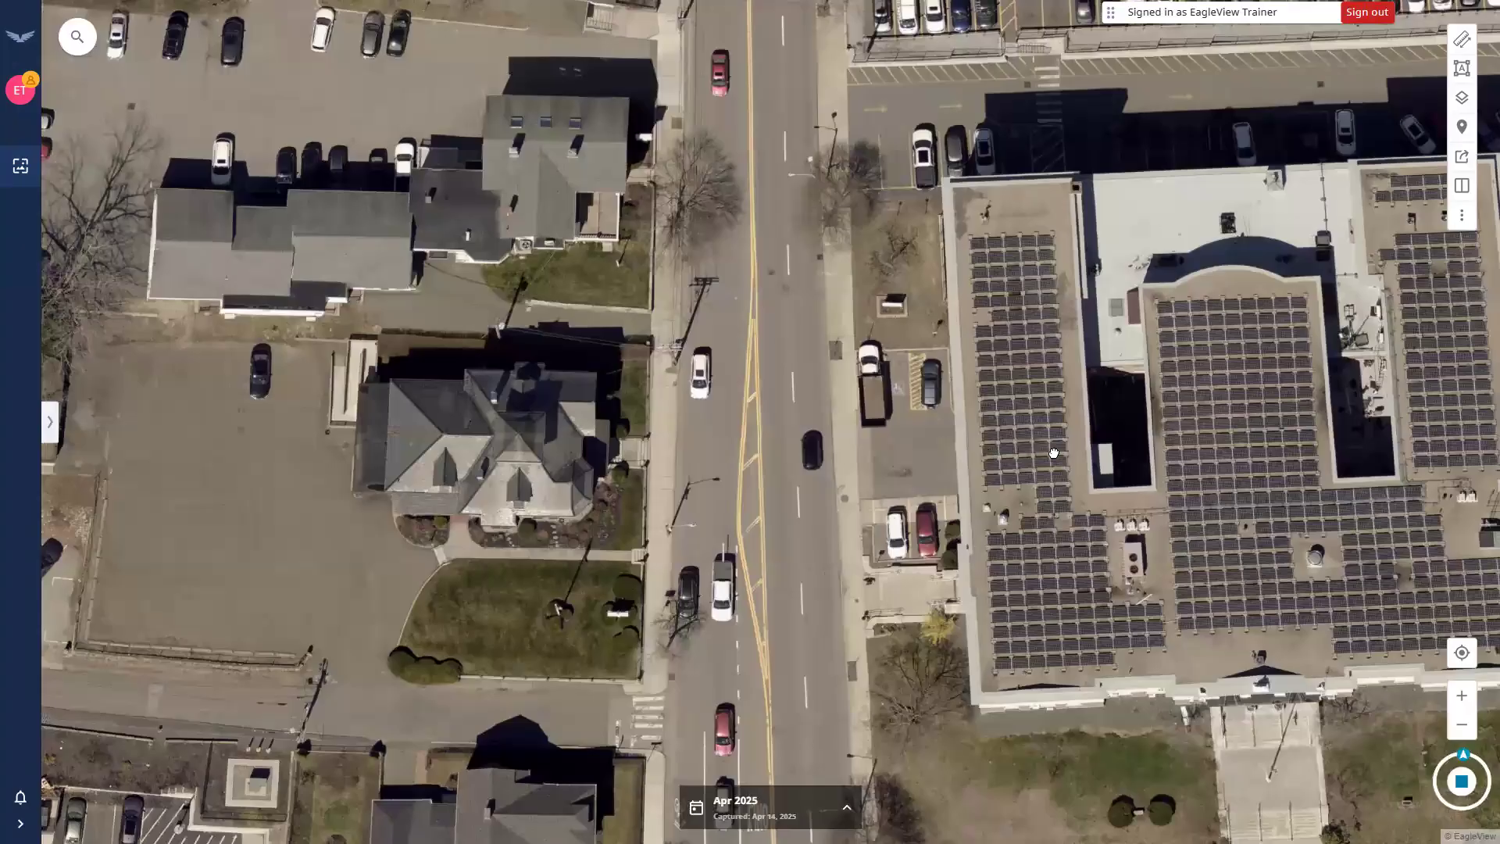
{"action": "left_click_drag", "start_coordinate": [575, 434], "coordinate": [552, 510]}
{"action": "left_click_drag", "start_coordinate": [743, 511], "coordinate": [629, 555]}
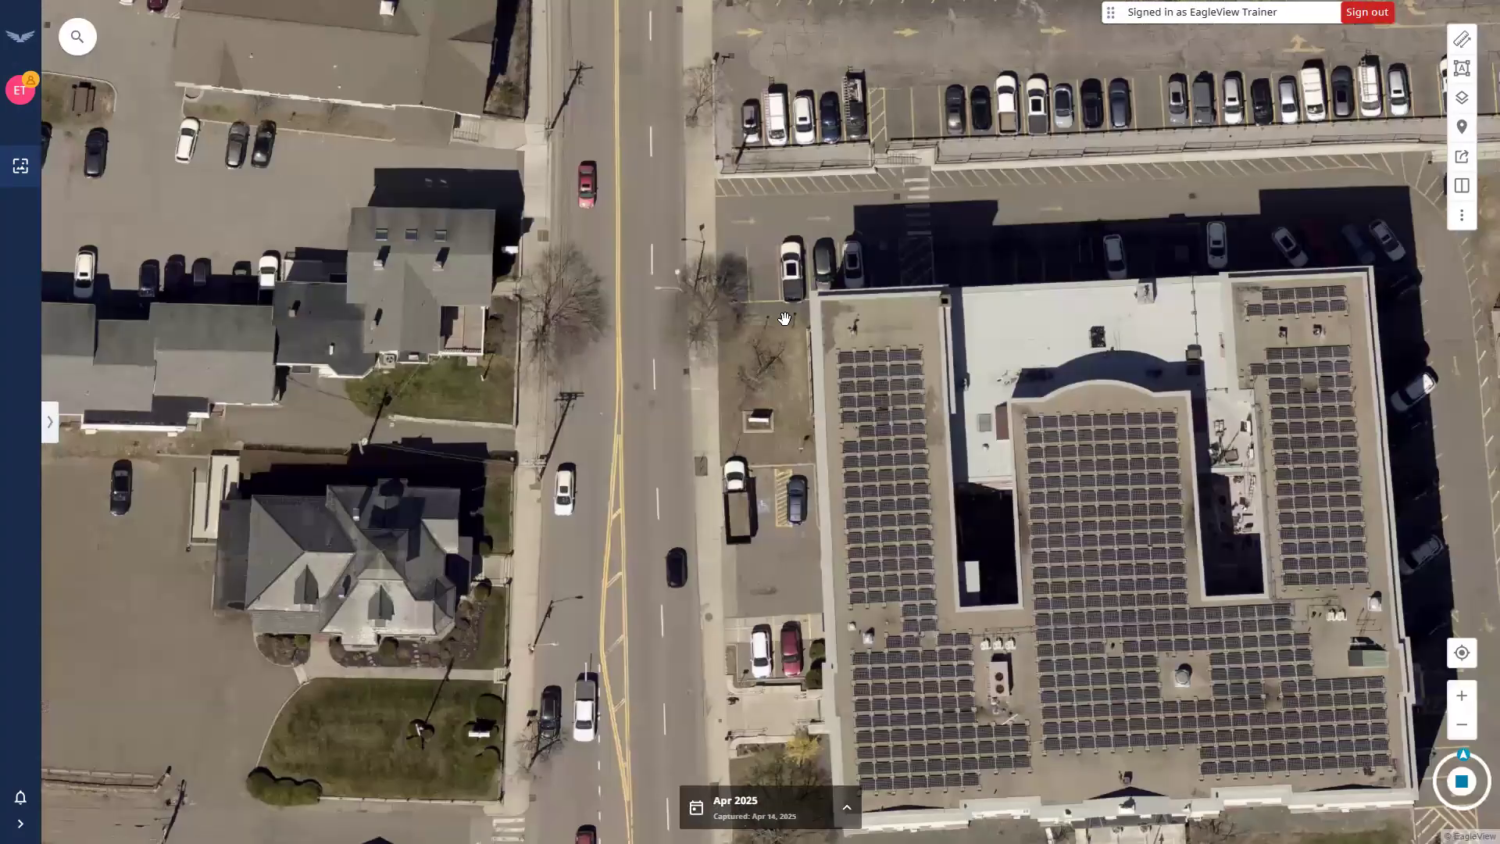
{"action": "left_click_drag", "start_coordinate": [1437, 238], "coordinate": [785, 281]}
{"action": "left_click_drag", "start_coordinate": [1047, 489], "coordinate": [539, 528]}
{"action": "left_click_drag", "start_coordinate": [692, 406], "coordinate": [675, 516]}
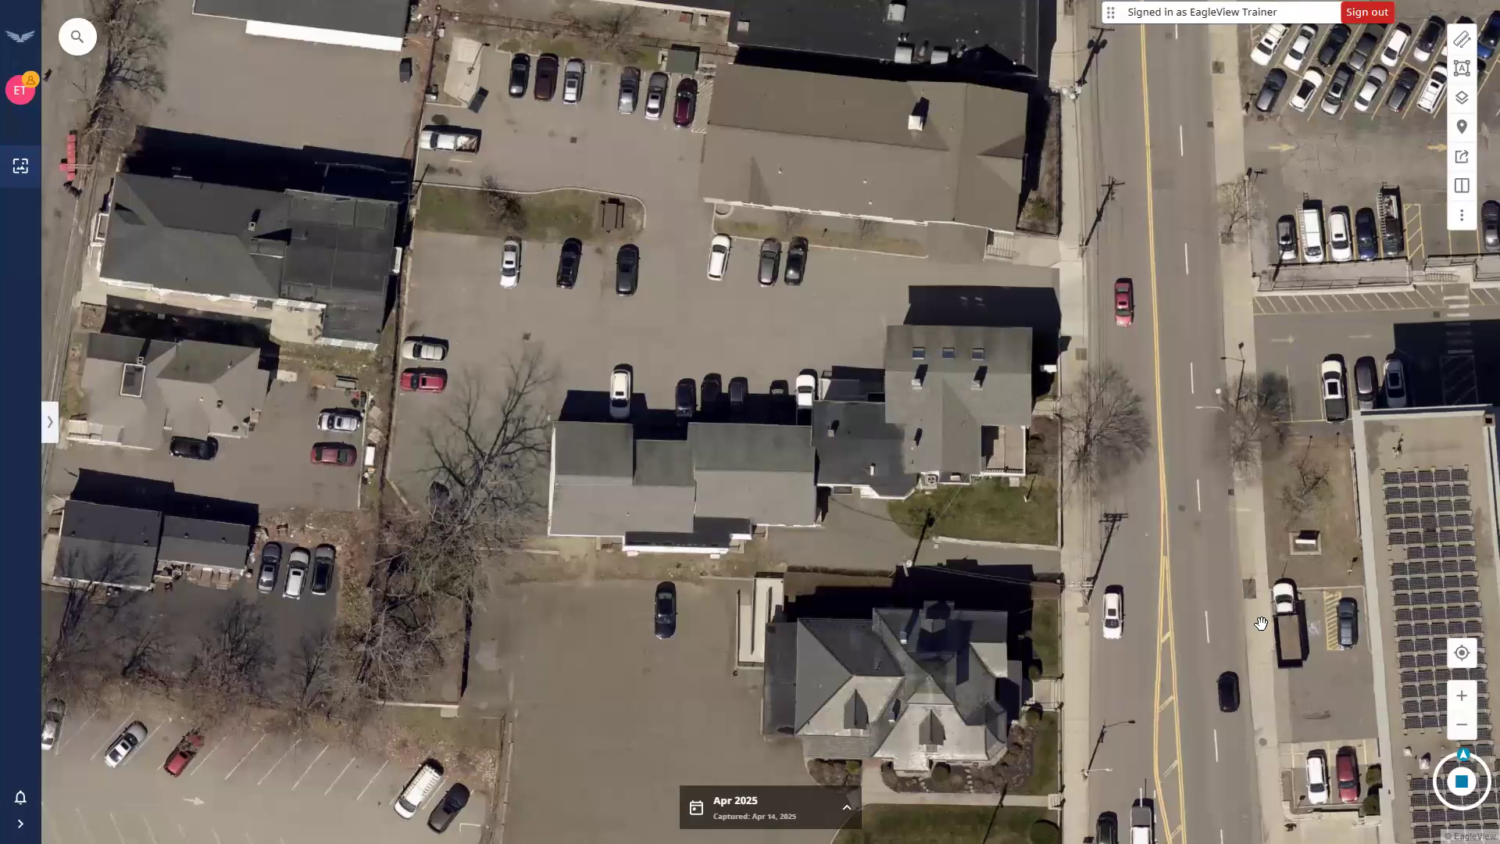
Zoom in three levels on the parking lot, then zoom back out three levels.
{"action": "left_click", "coordinate": [1464, 706]}
{"action": "left_click", "coordinate": [1461, 698]}
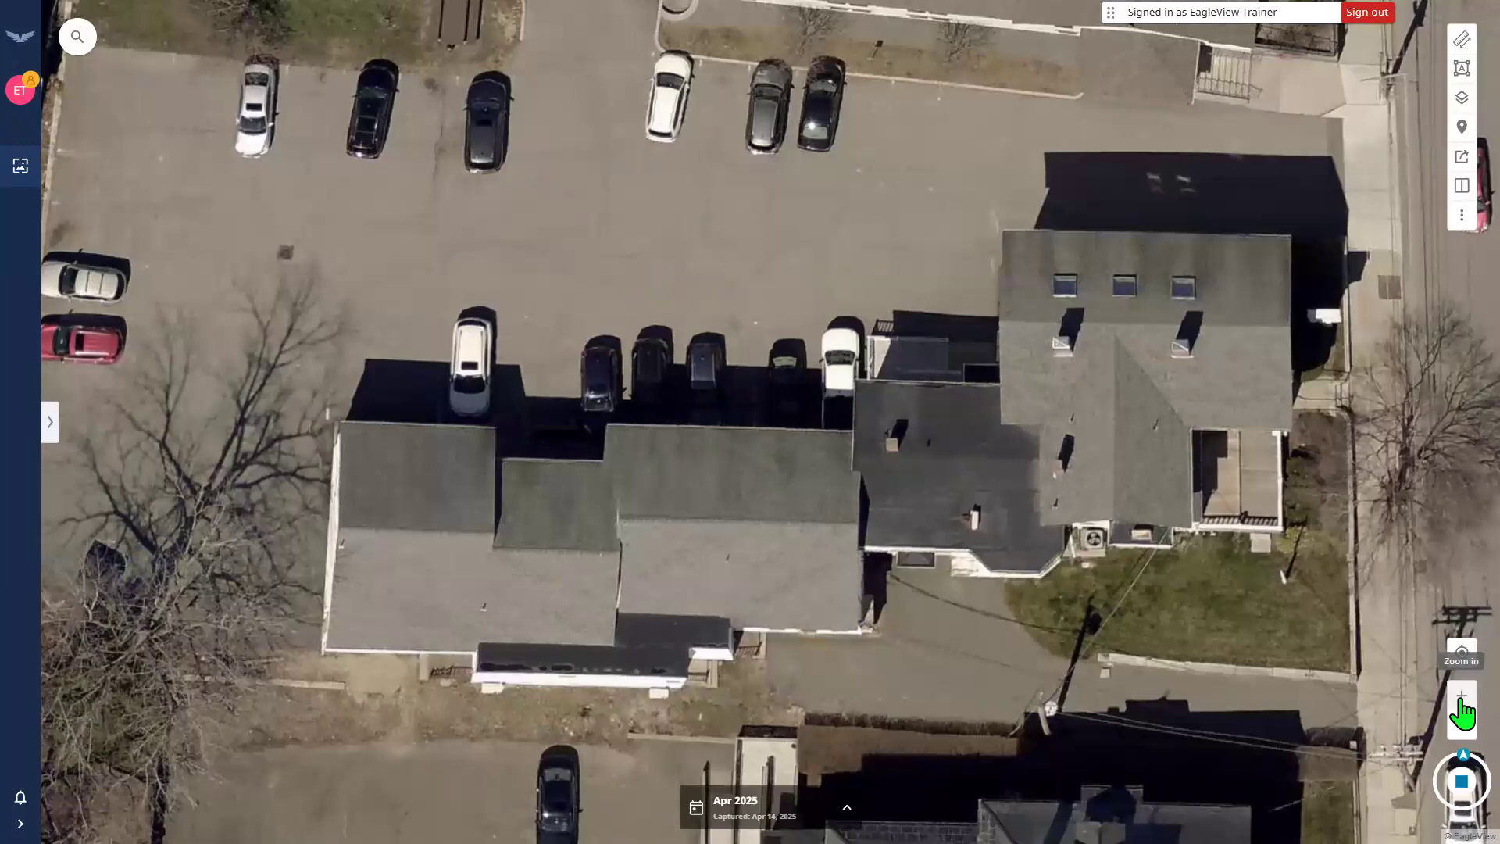
{"action": "left_click", "coordinate": [1460, 701]}
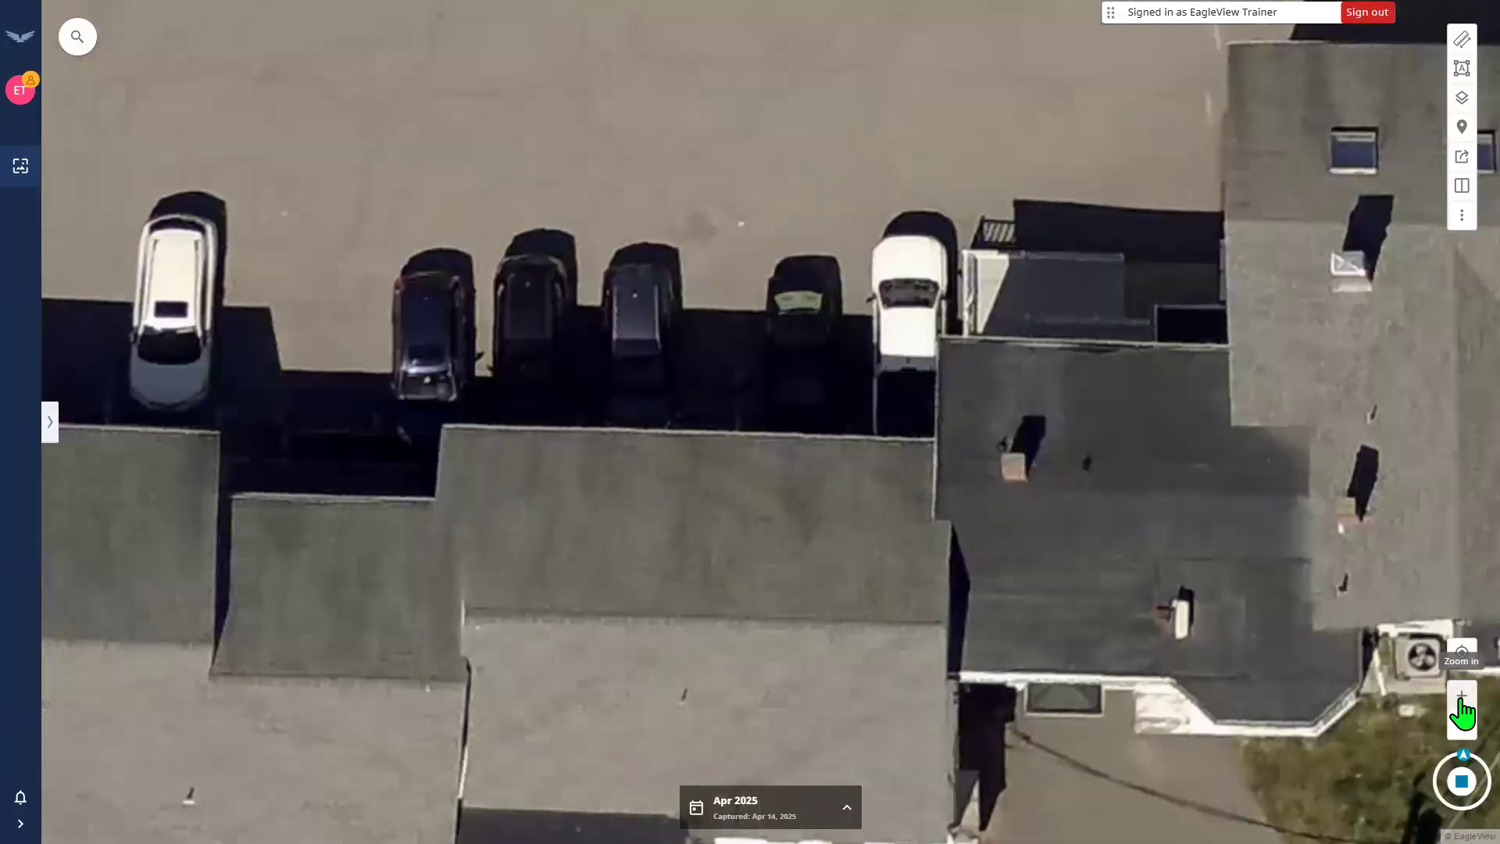
{"action": "left_click", "coordinate": [1462, 729]}
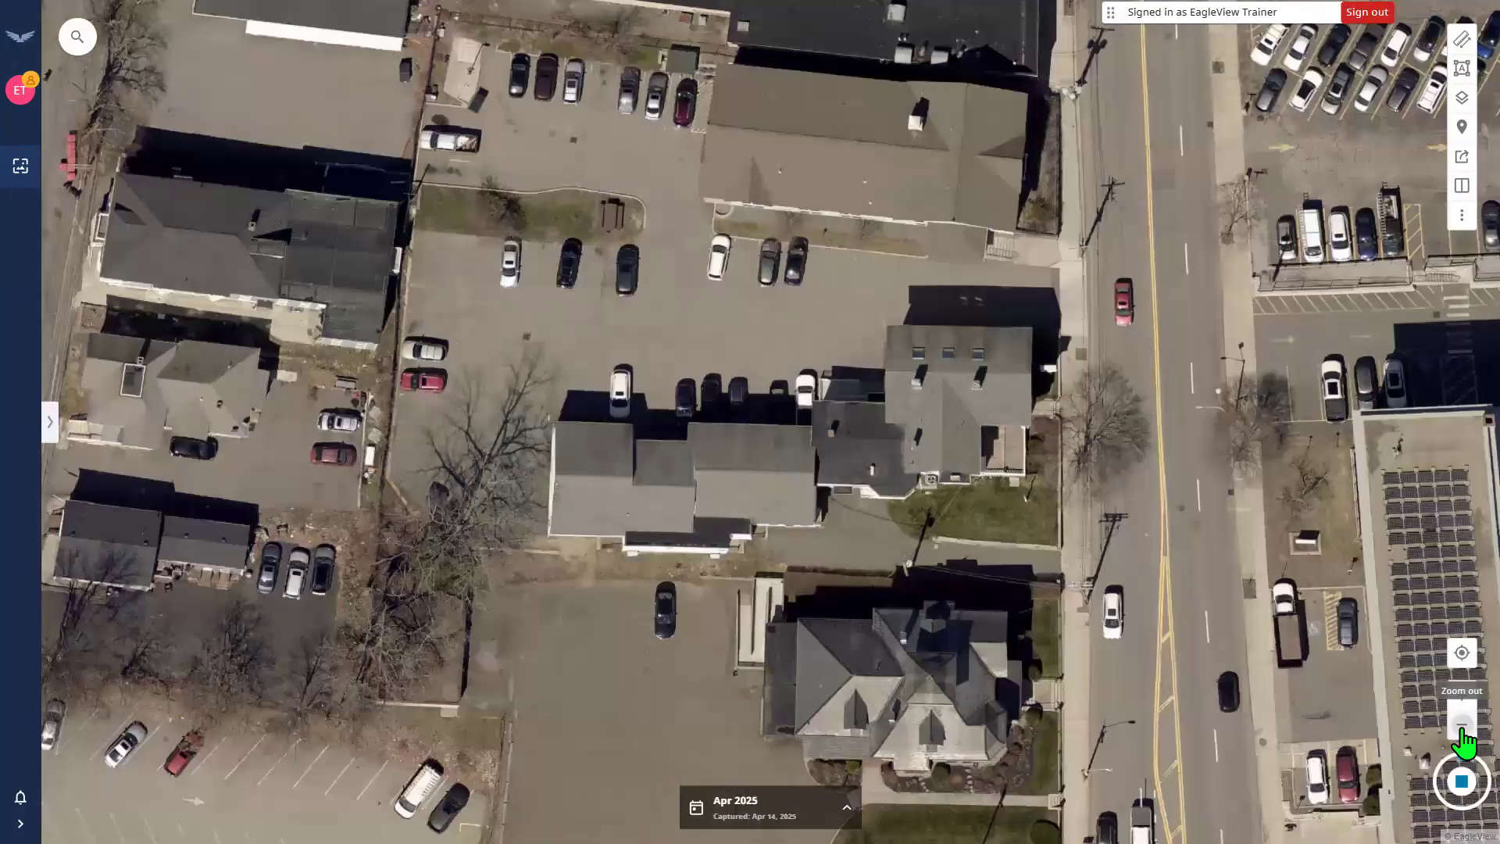
{"action": "left_click", "coordinate": [1461, 729]}
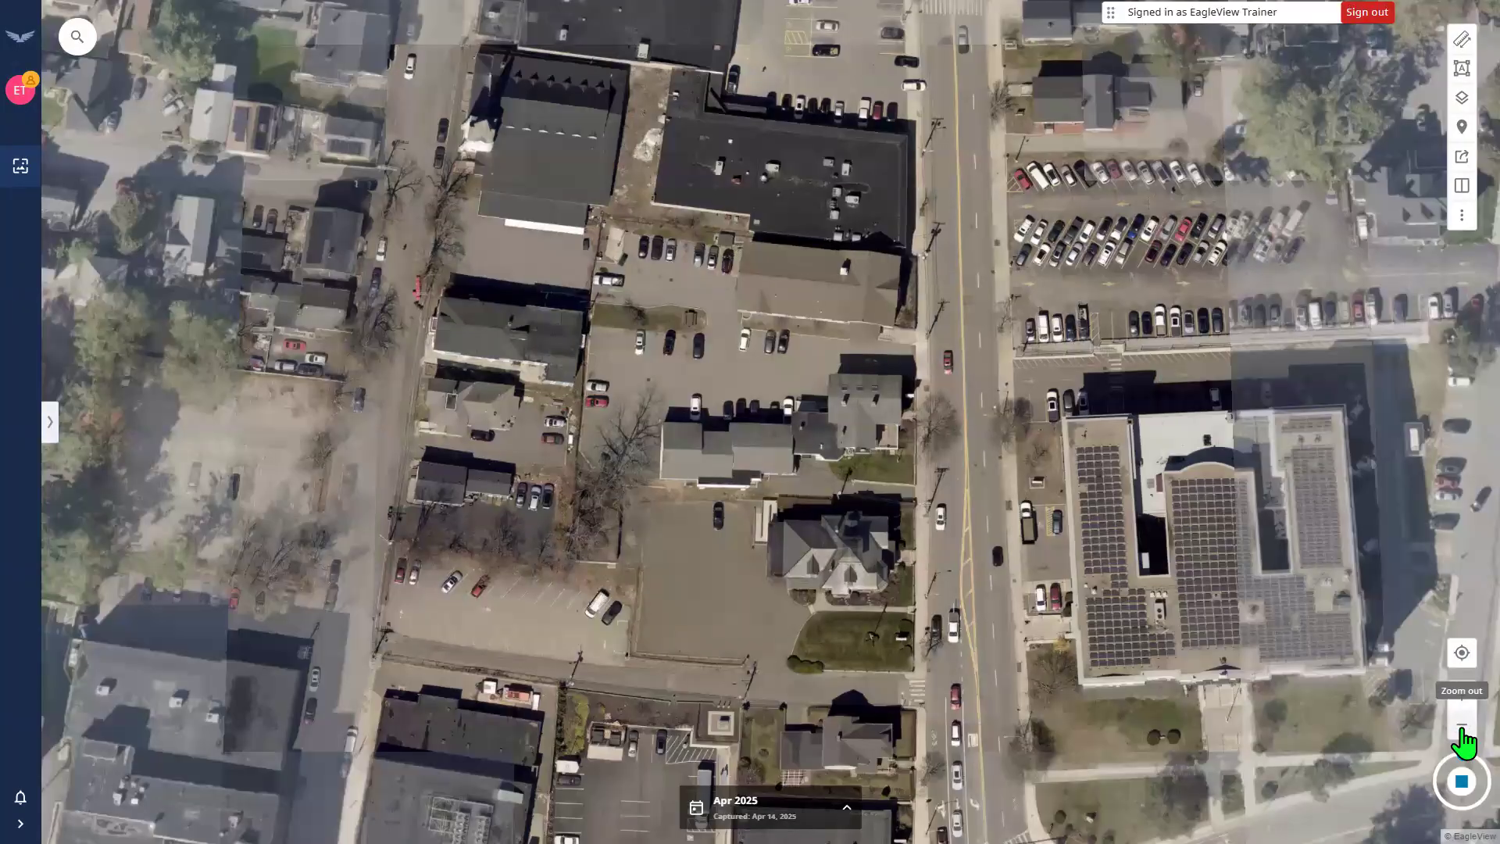
{"action": "left_click", "coordinate": [1461, 729]}
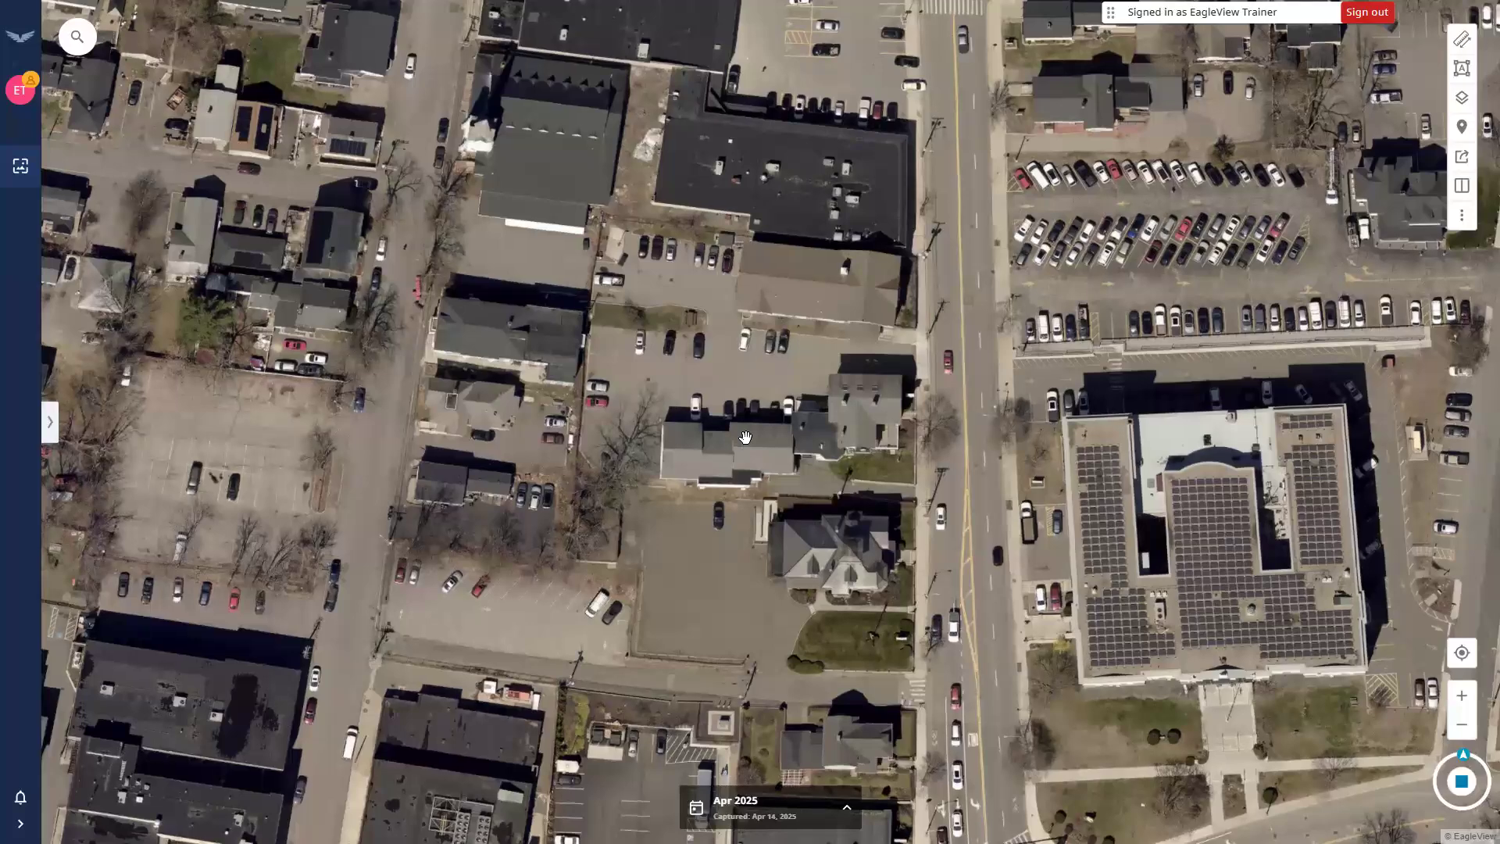
Zoom and pan to frame the parking lot, main street and solar-roofed building.
{"action": "scroll", "coordinate": [745, 438], "scroll_direction": "up", "scroll_amount": 3}
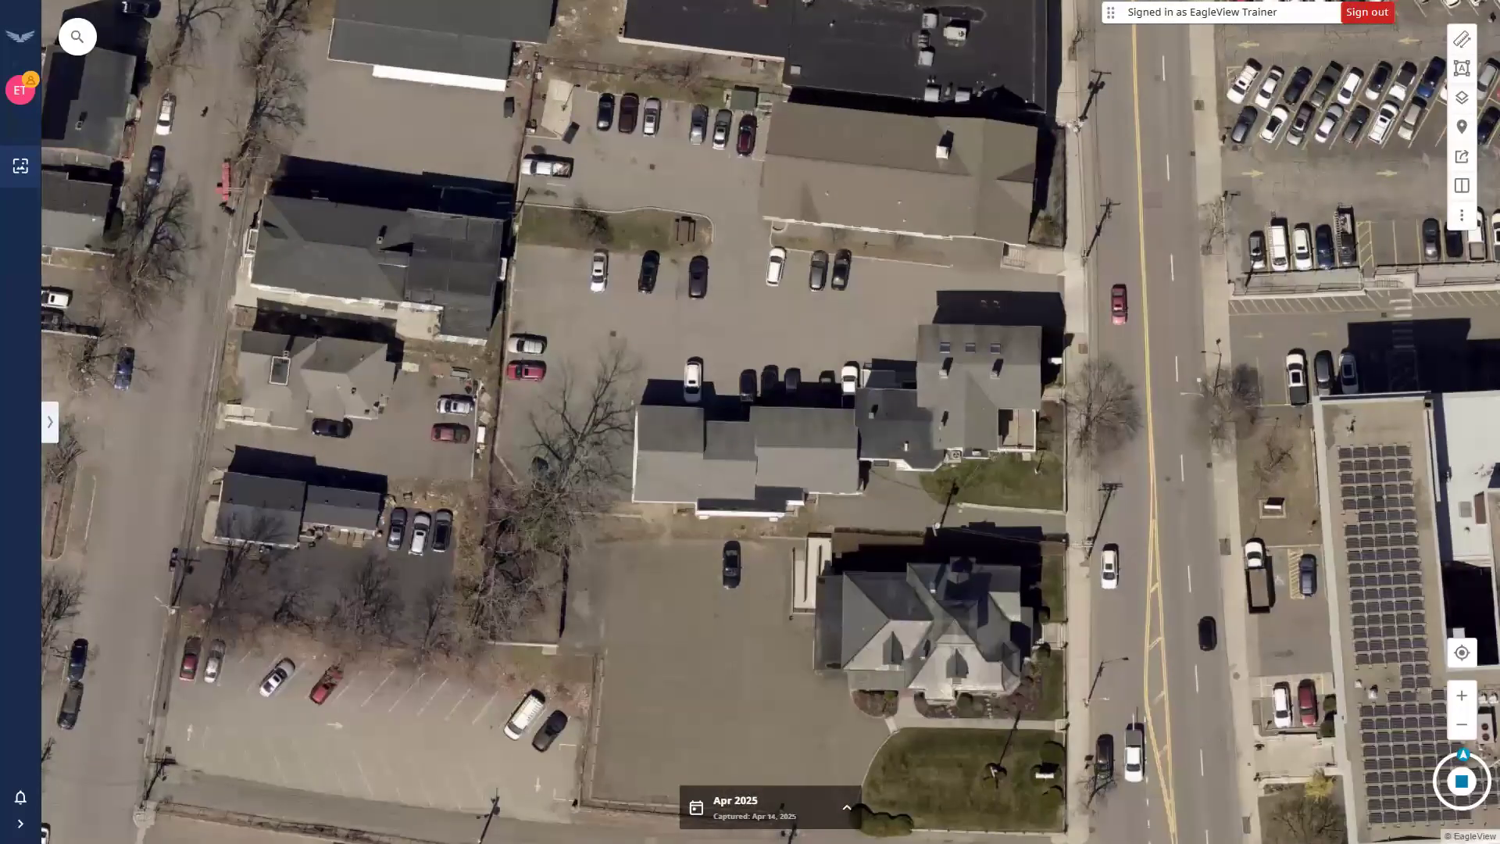
{"action": "scroll", "coordinate": [747, 433], "scroll_direction": "down", "scroll_amount": 3}
{"action": "scroll", "coordinate": [746, 433], "scroll_direction": "up", "scroll_amount": 3}
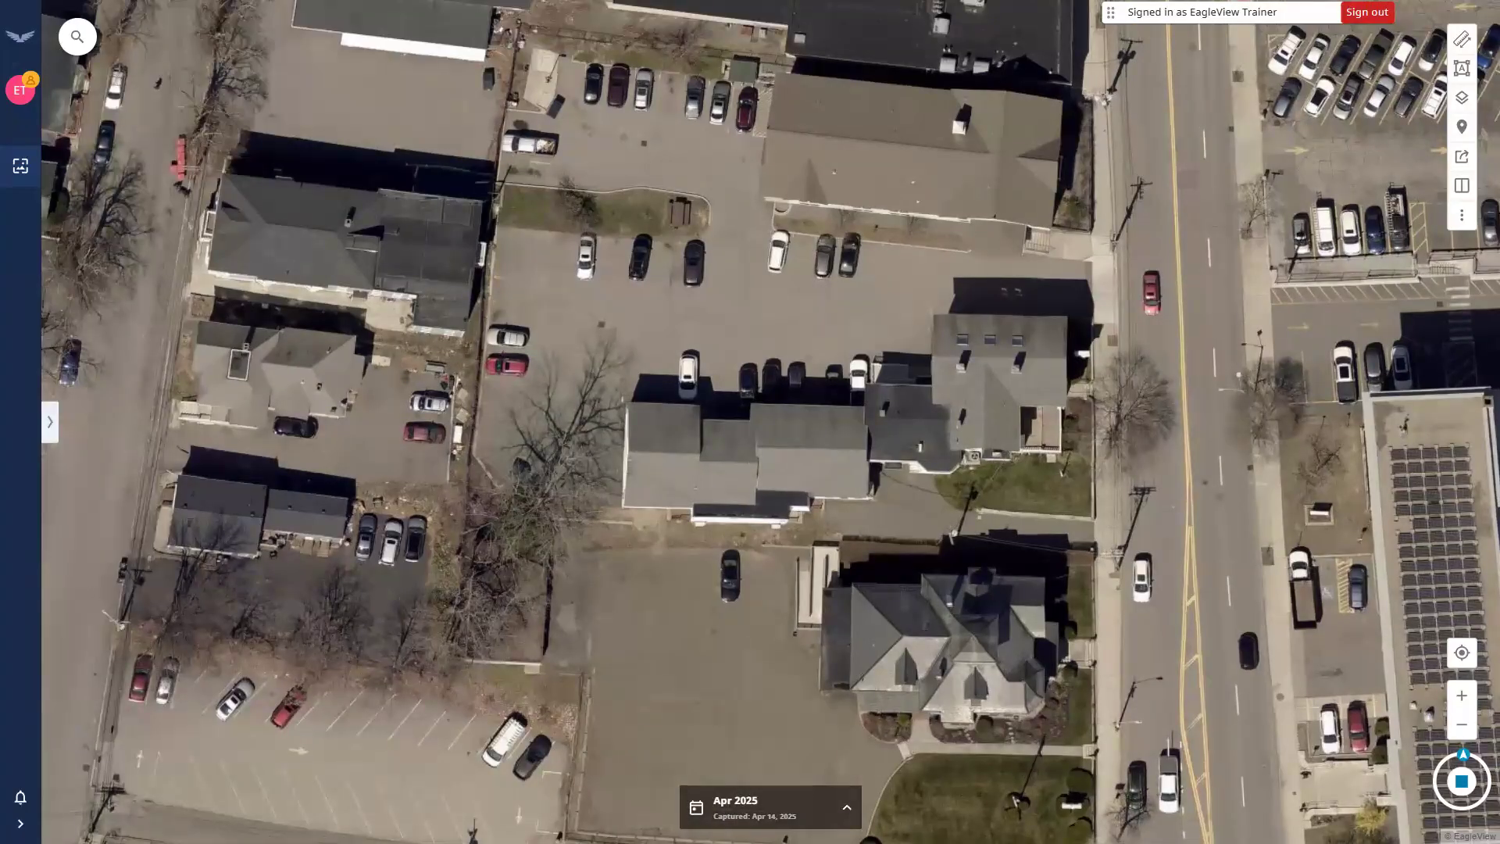
{"action": "left_click_drag", "start_coordinate": [780, 428], "coordinate": [739, 517]}
{"action": "scroll", "coordinate": [647, 394], "scroll_direction": "down", "scroll_amount": 1}
{"action": "left_click_drag", "start_coordinate": [647, 438], "coordinate": [703, 524]}
{"action": "left_click_drag", "start_coordinate": [878, 581], "coordinate": [762, 503]}
{"action": "scroll", "coordinate": [761, 503], "scroll_direction": "down", "scroll_amount": 1}
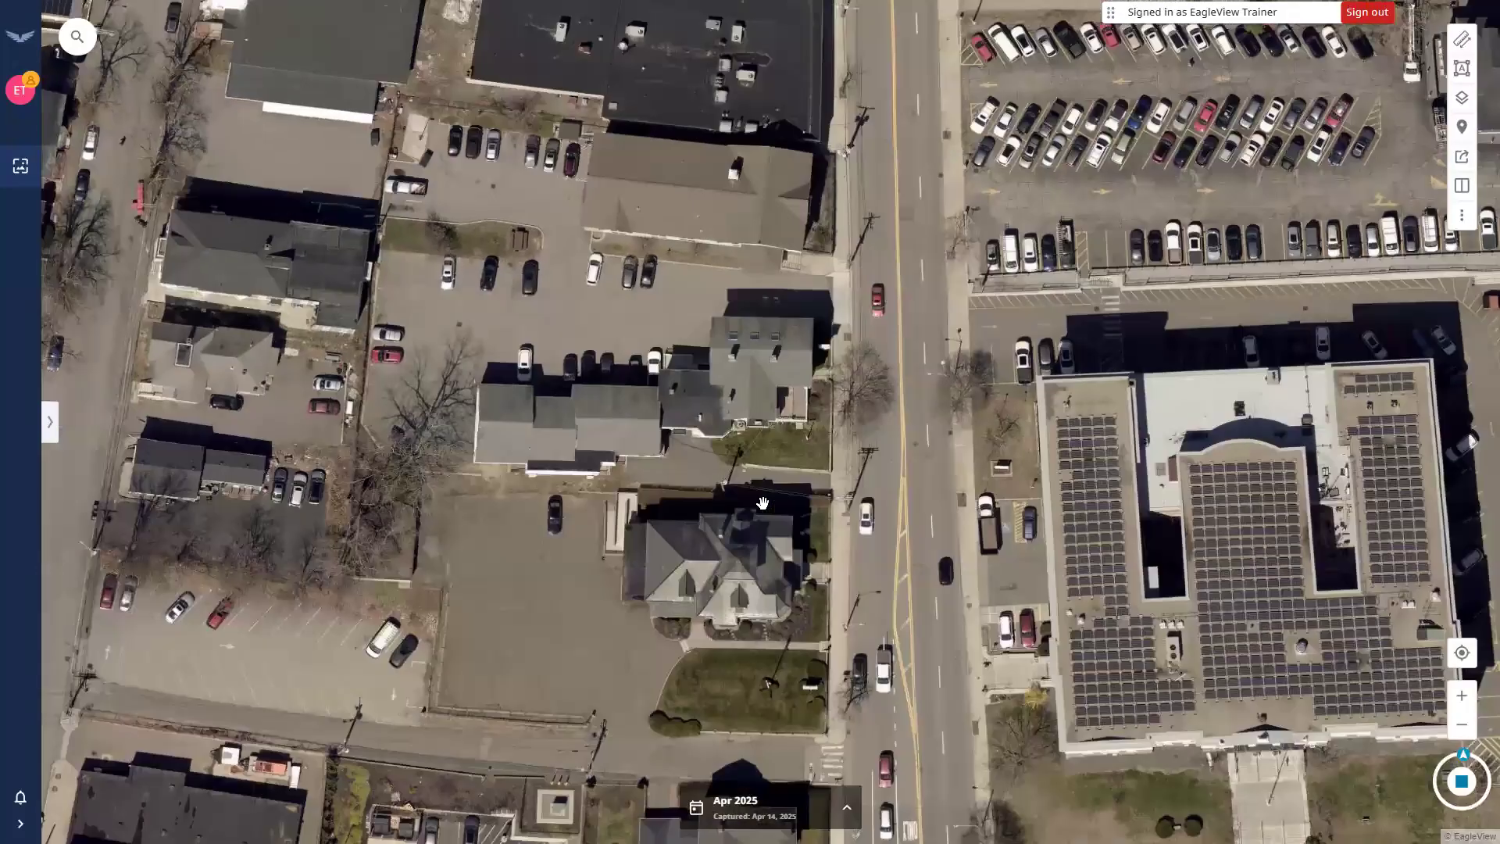
{"action": "scroll", "coordinate": [763, 503], "scroll_direction": "down", "scroll_amount": 1}
{"action": "scroll", "coordinate": [655, 427], "scroll_direction": "up", "scroll_amount": 1}
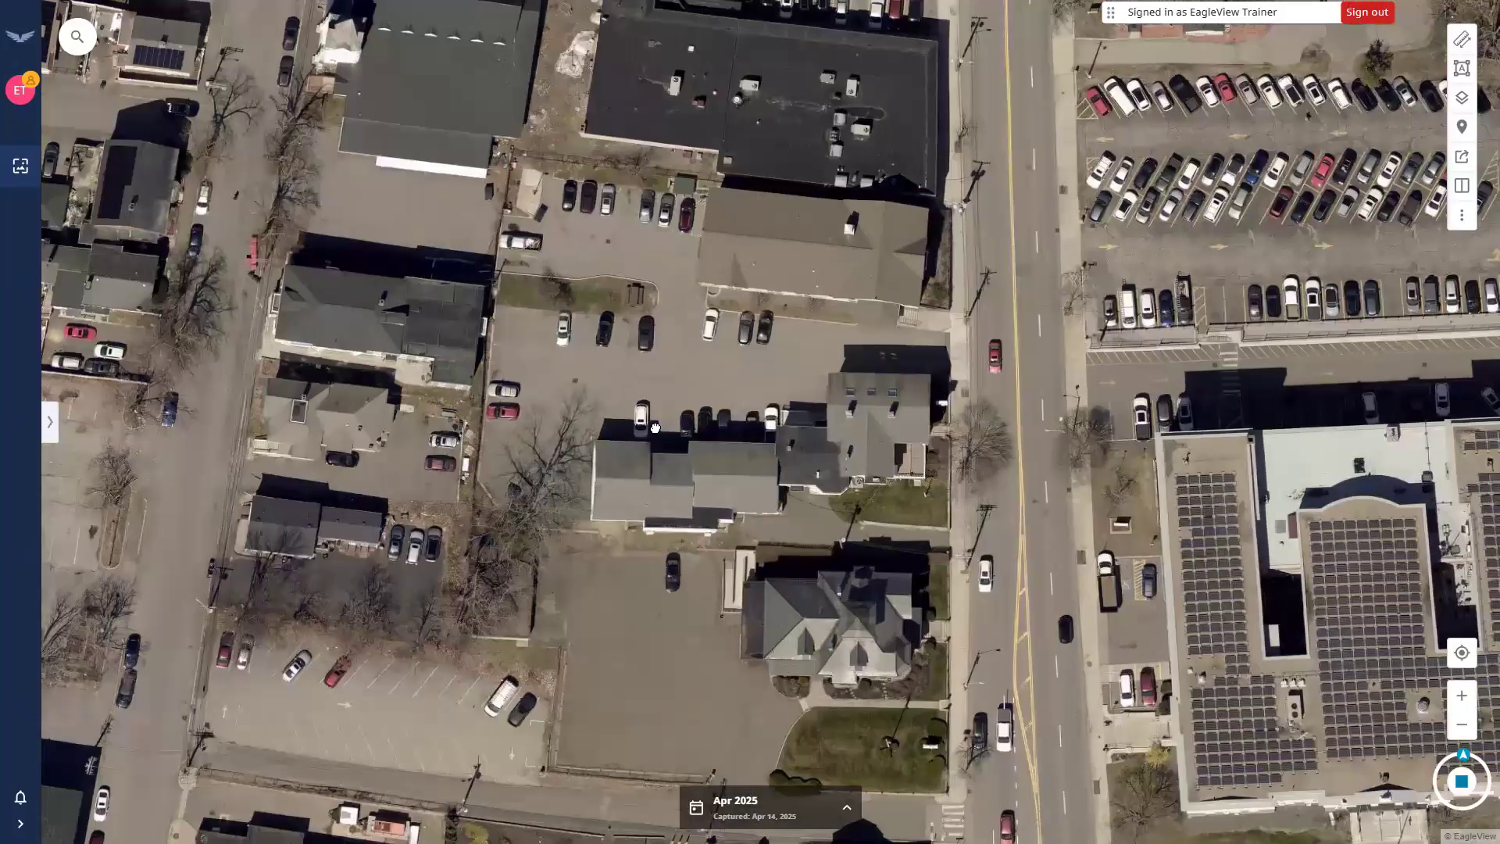
{"action": "left_click_drag", "start_coordinate": [566, 461], "coordinate": [561, 451]}
{"action": "left_click_drag", "start_coordinate": [743, 461], "coordinate": [717, 436]}
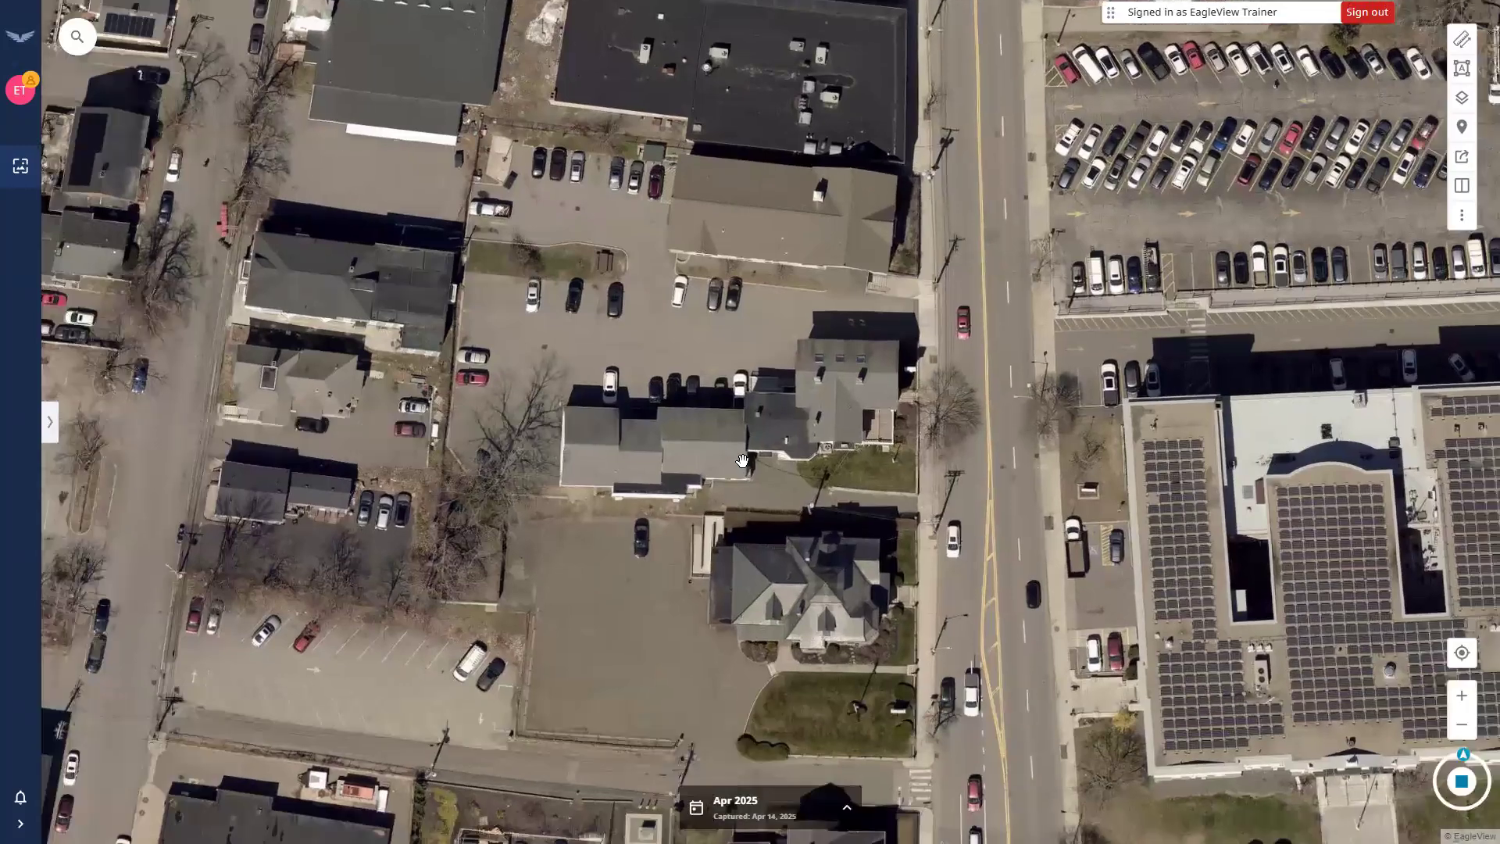
{"action": "left_click_drag", "start_coordinate": [792, 492], "coordinate": [742, 461]}
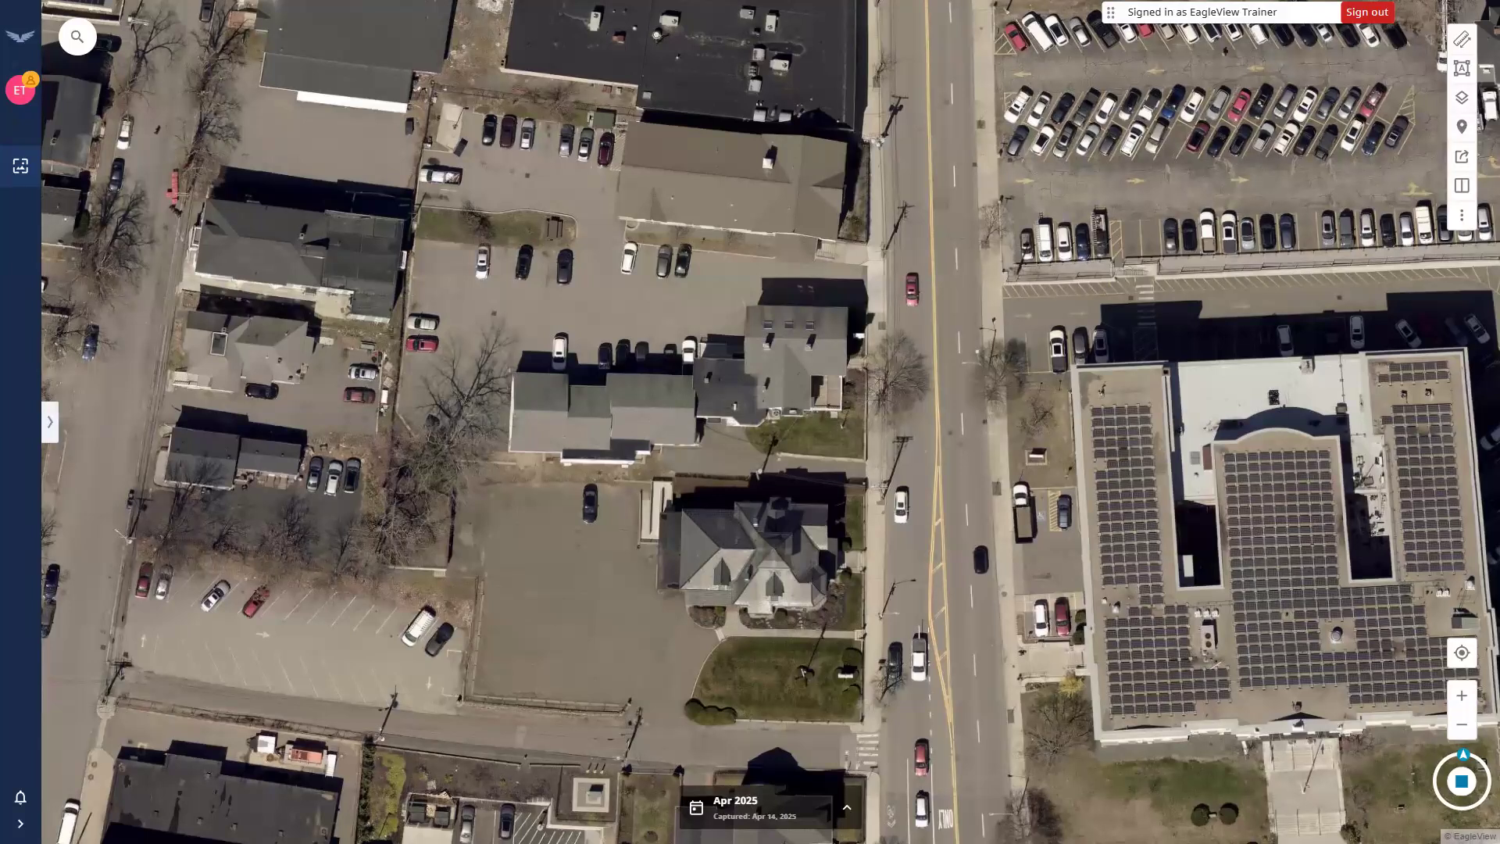
{"action": "left_click", "coordinate": [1460, 782]}
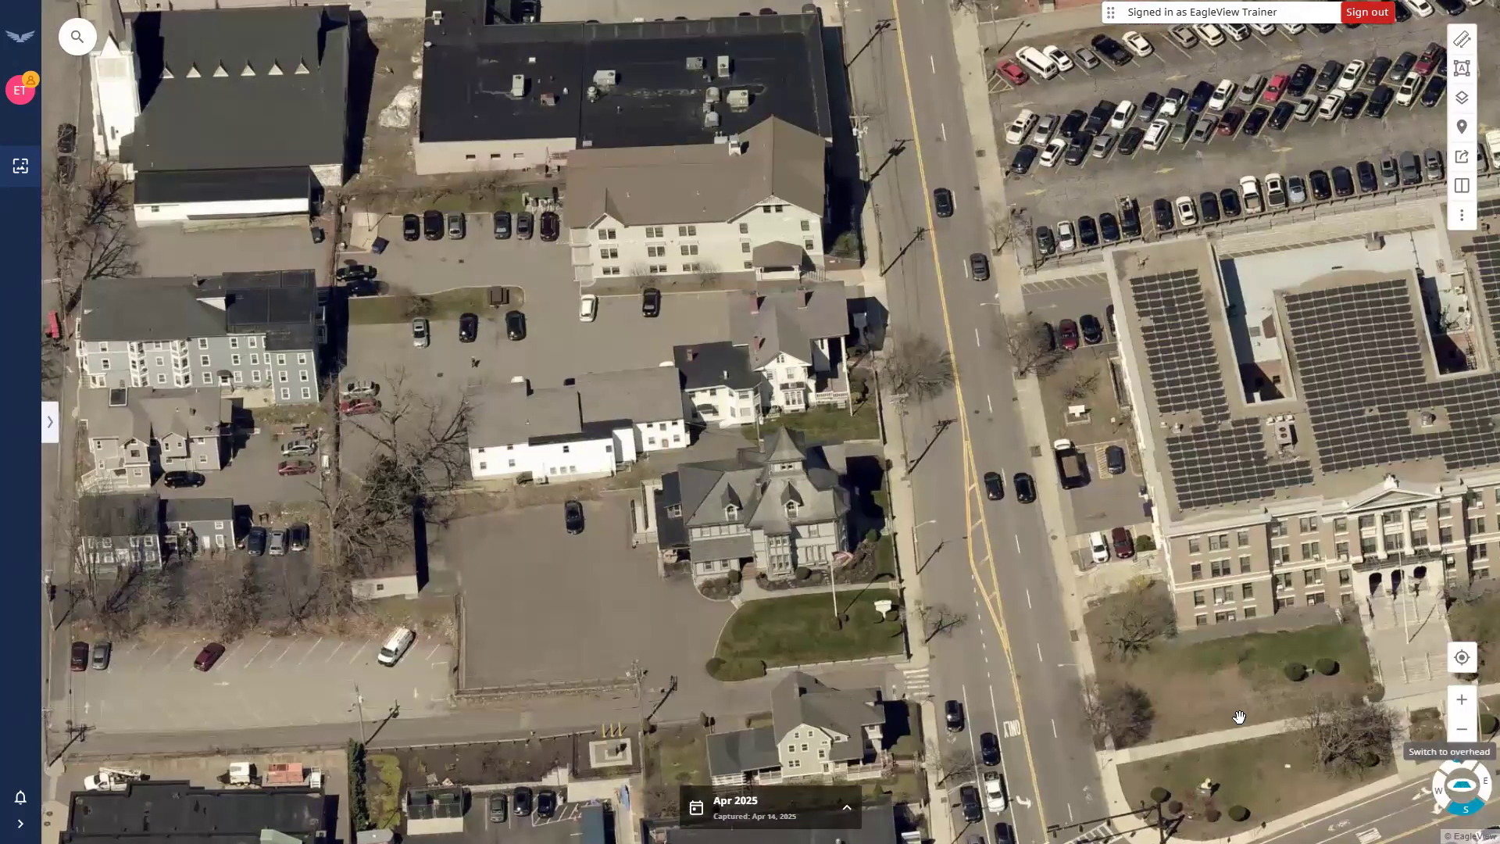
{"action": "left_click_drag", "start_coordinate": [617, 495], "coordinate": [863, 463]}
{"action": "left_click_drag", "start_coordinate": [782, 405], "coordinate": [797, 408]}
{"action": "left_click_drag", "start_coordinate": [580, 404], "coordinate": [412, 477]}
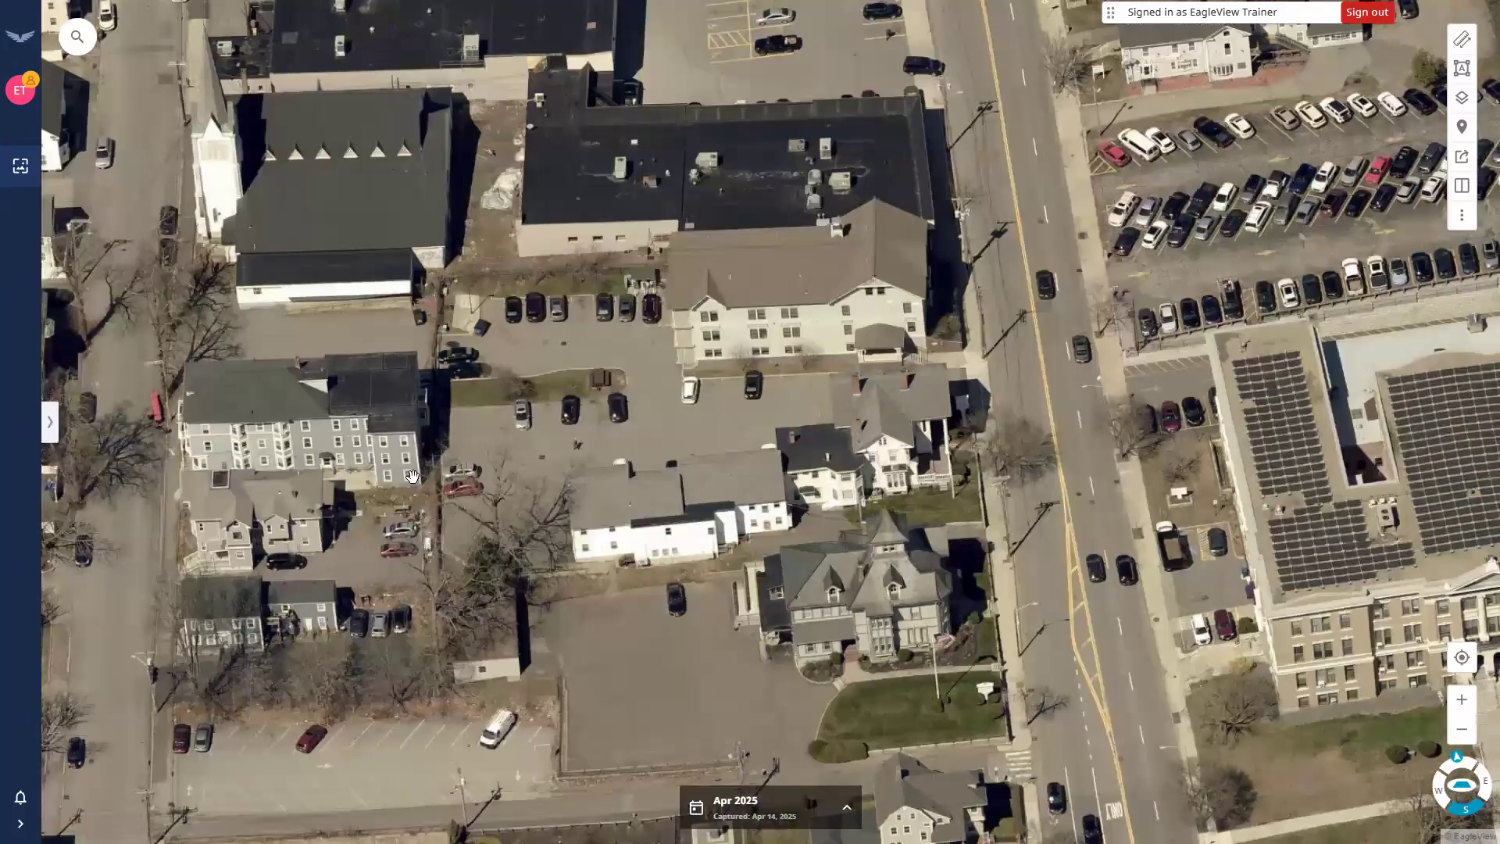
{"action": "left_click_drag", "start_coordinate": [700, 437], "coordinate": [476, 444]}
{"action": "left_click_drag", "start_coordinate": [268, 682], "coordinate": [643, 473]}
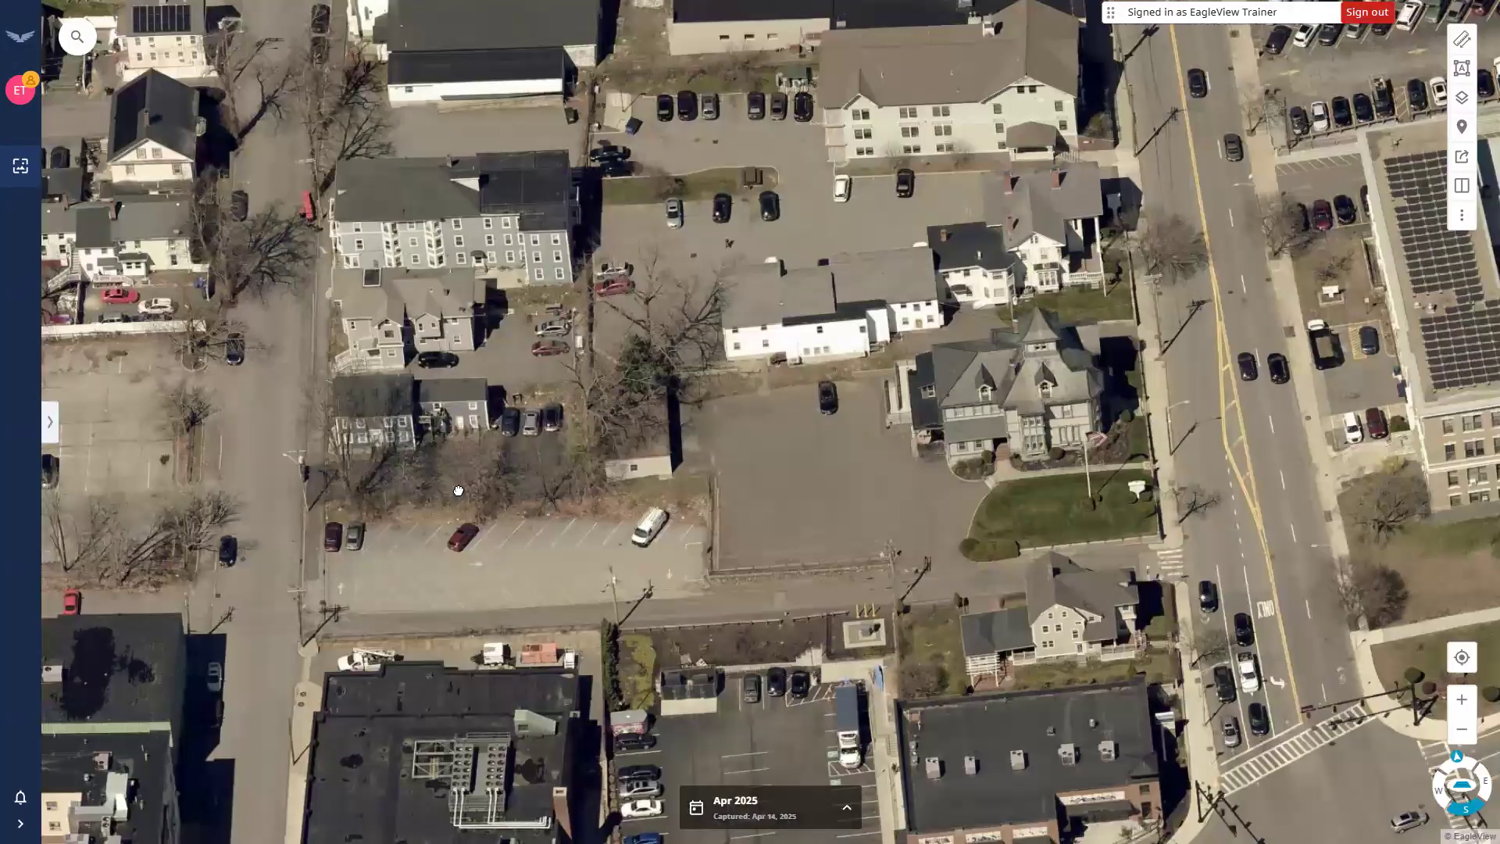
{"action": "left_click_drag", "start_coordinate": [434, 322], "coordinate": [449, 488]}
{"action": "left_click_drag", "start_coordinate": [744, 453], "coordinate": [732, 457]}
{"action": "left_click_drag", "start_coordinate": [874, 540], "coordinate": [811, 565]}
{"action": "left_click_drag", "start_coordinate": [680, 325], "coordinate": [633, 337]}
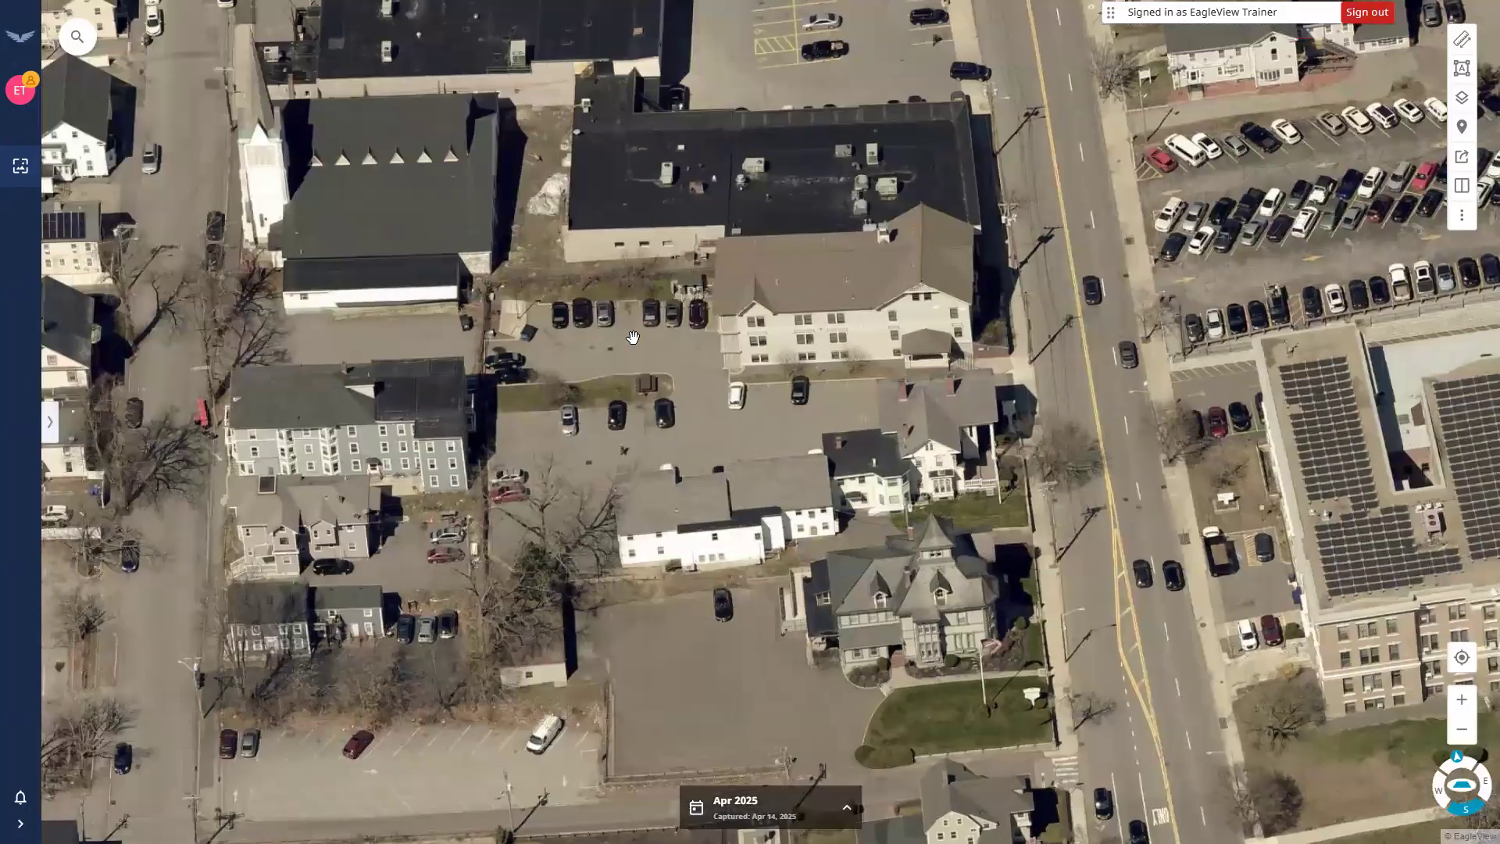
{"action": "left_click_drag", "start_coordinate": [886, 397], "coordinate": [670, 436]}
{"action": "left_click_drag", "start_coordinate": [728, 476], "coordinate": [738, 521]}
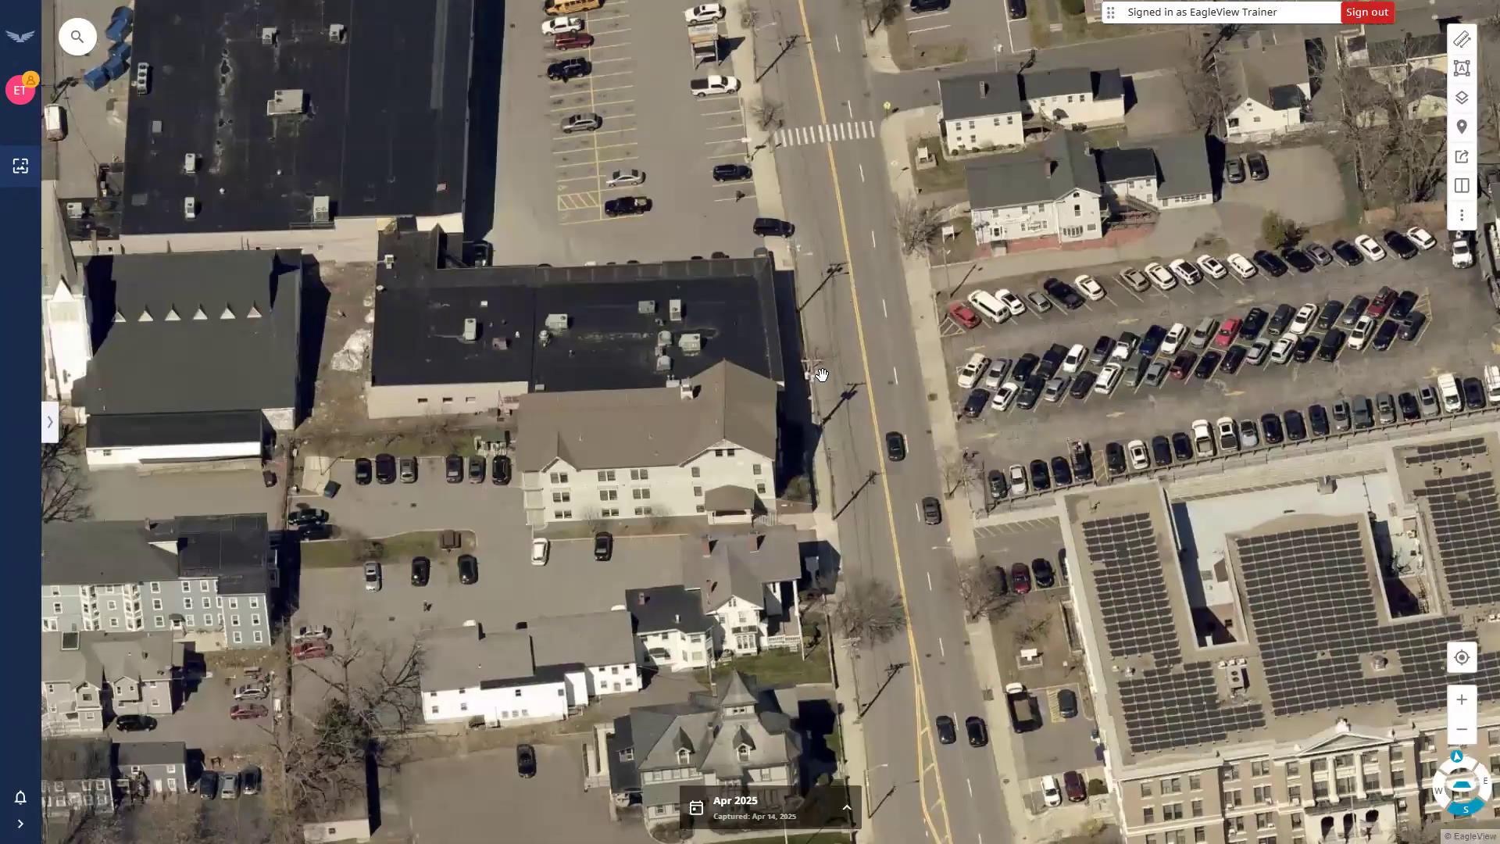
{"action": "left_click_drag", "start_coordinate": [821, 375], "coordinate": [844, 285]}
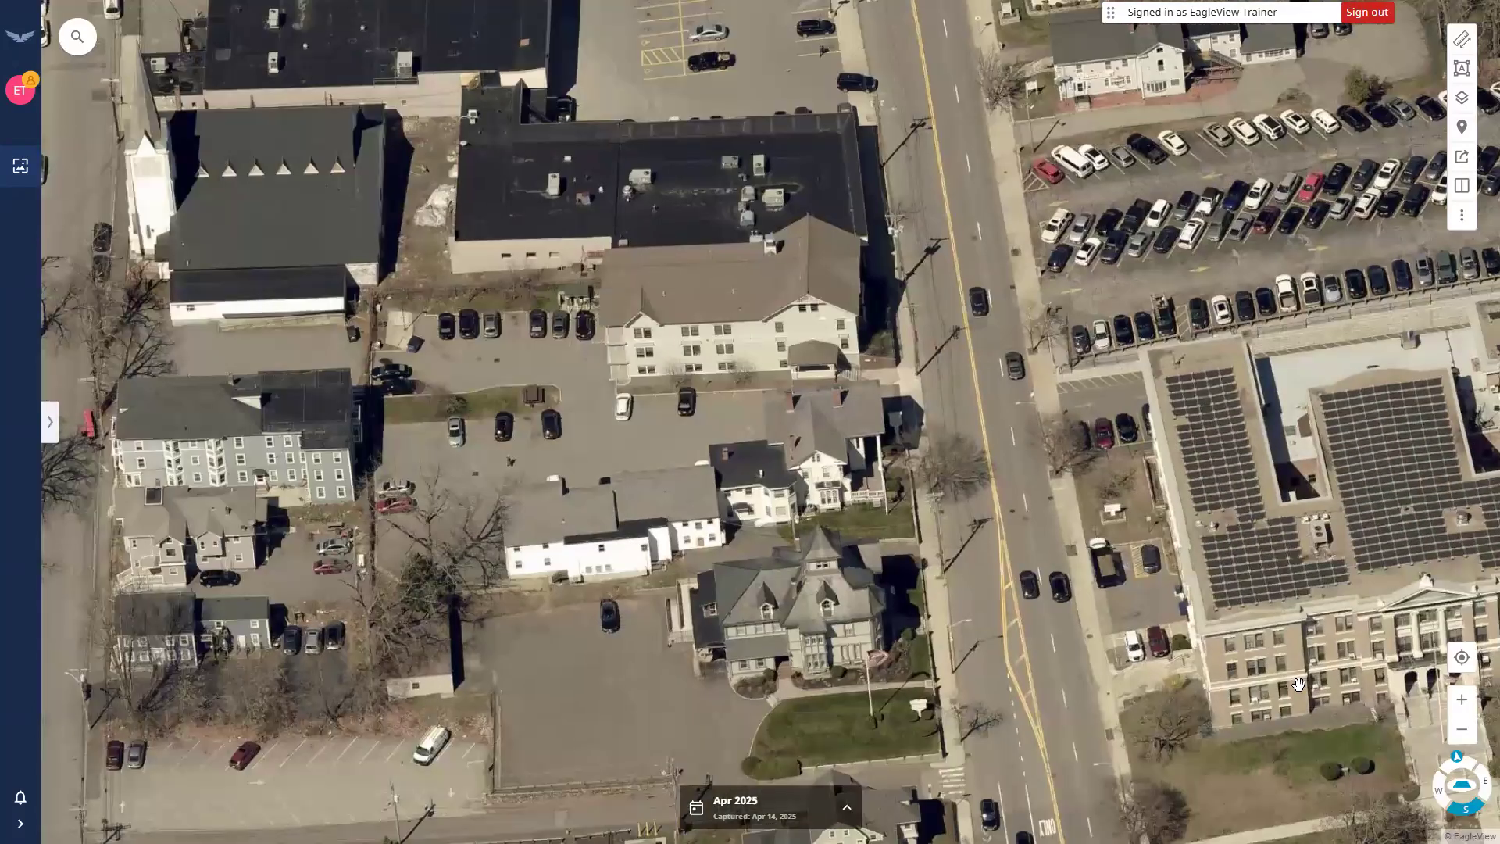
Toggle overhead and back to oblique, then view the block from west, south and north.
{"action": "left_click", "coordinate": [1462, 789]}
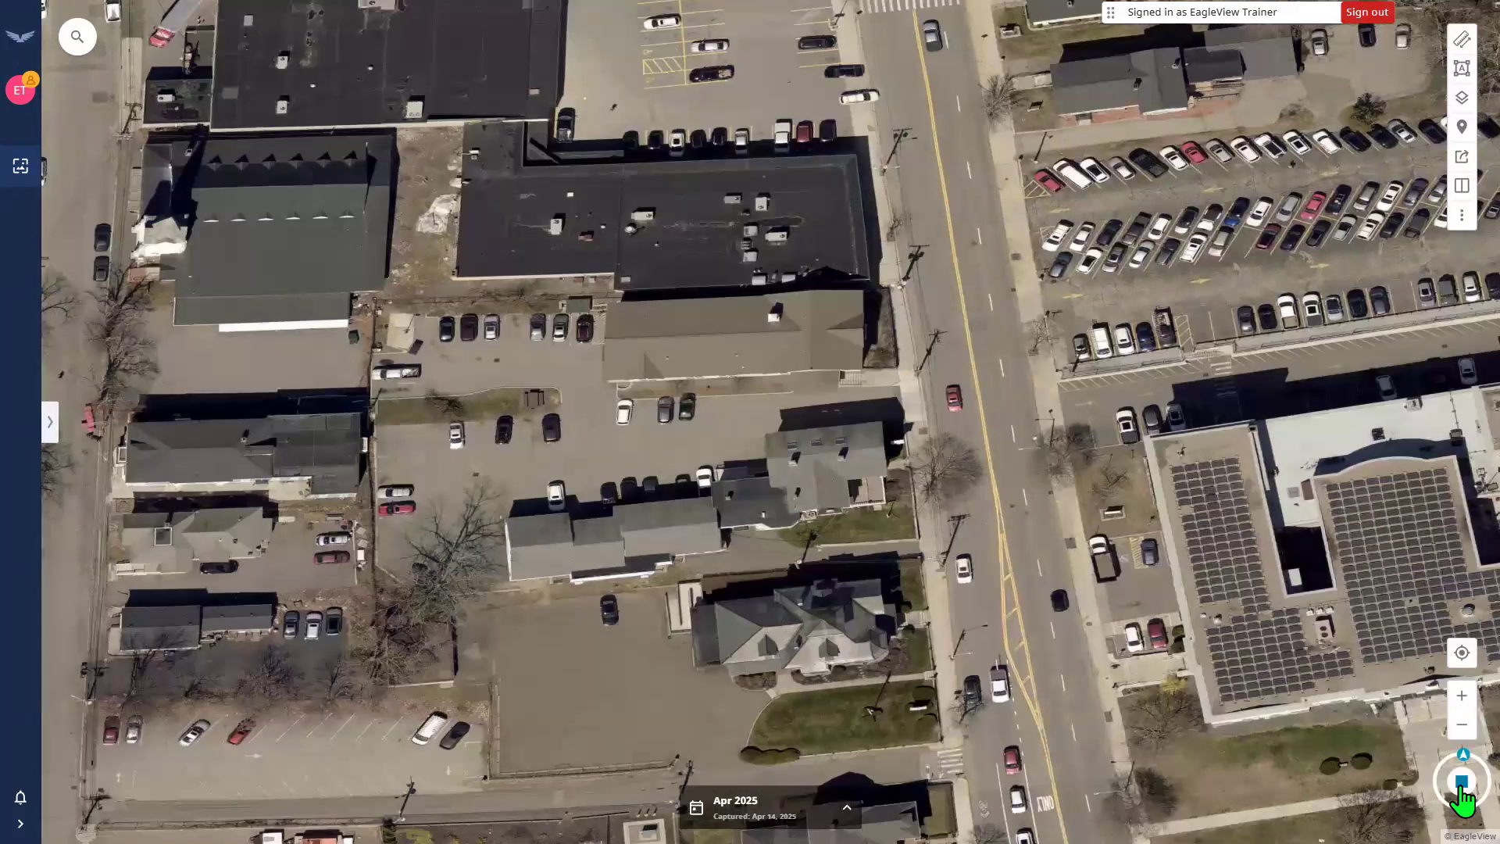
{"action": "left_click", "coordinate": [1460, 791]}
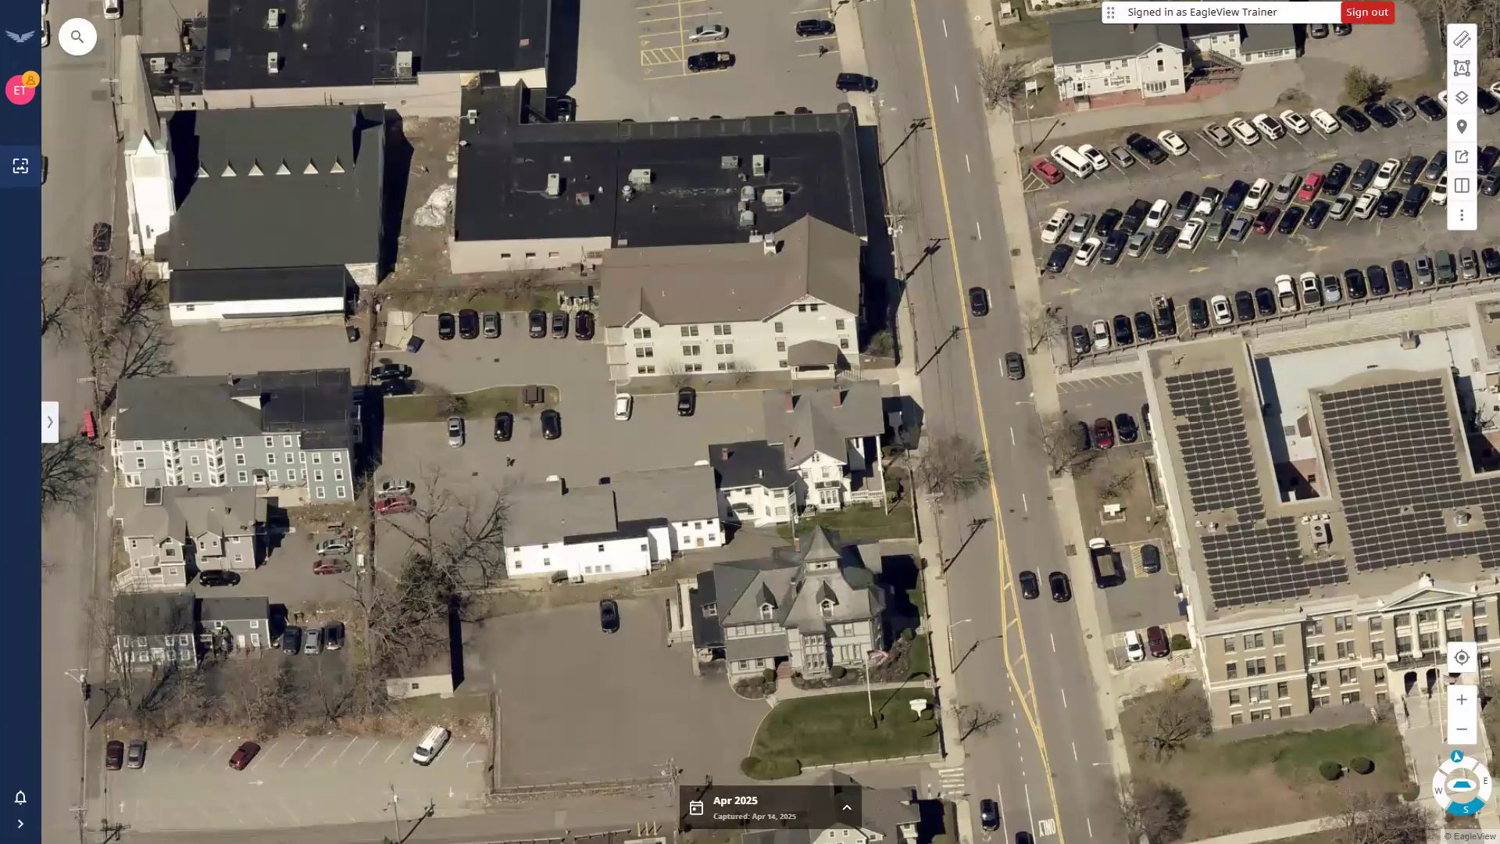
{"action": "left_click", "coordinate": [1442, 798]}
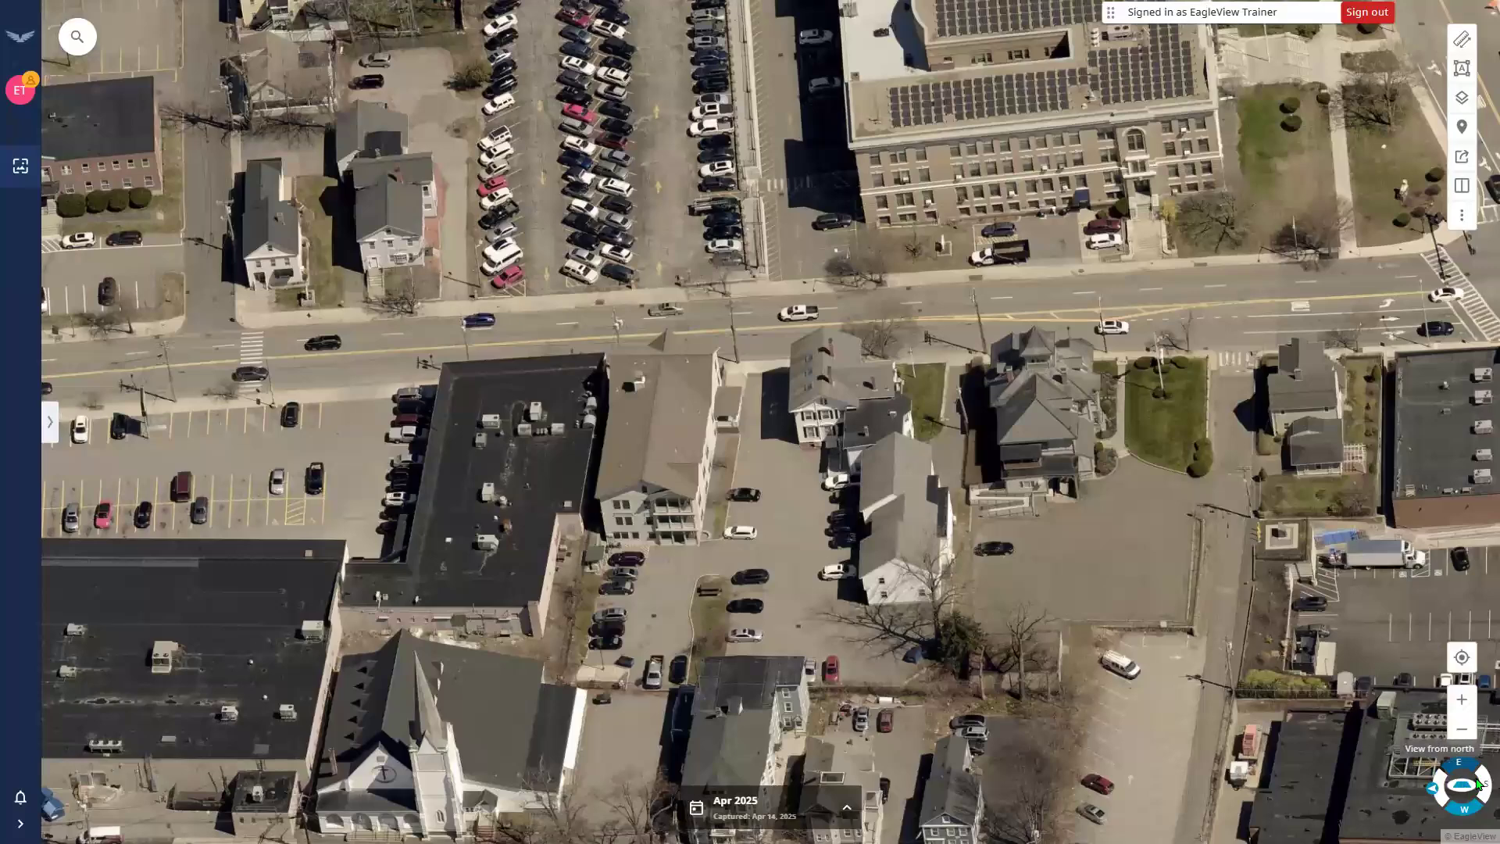
{"action": "left_click", "coordinate": [1466, 791]}
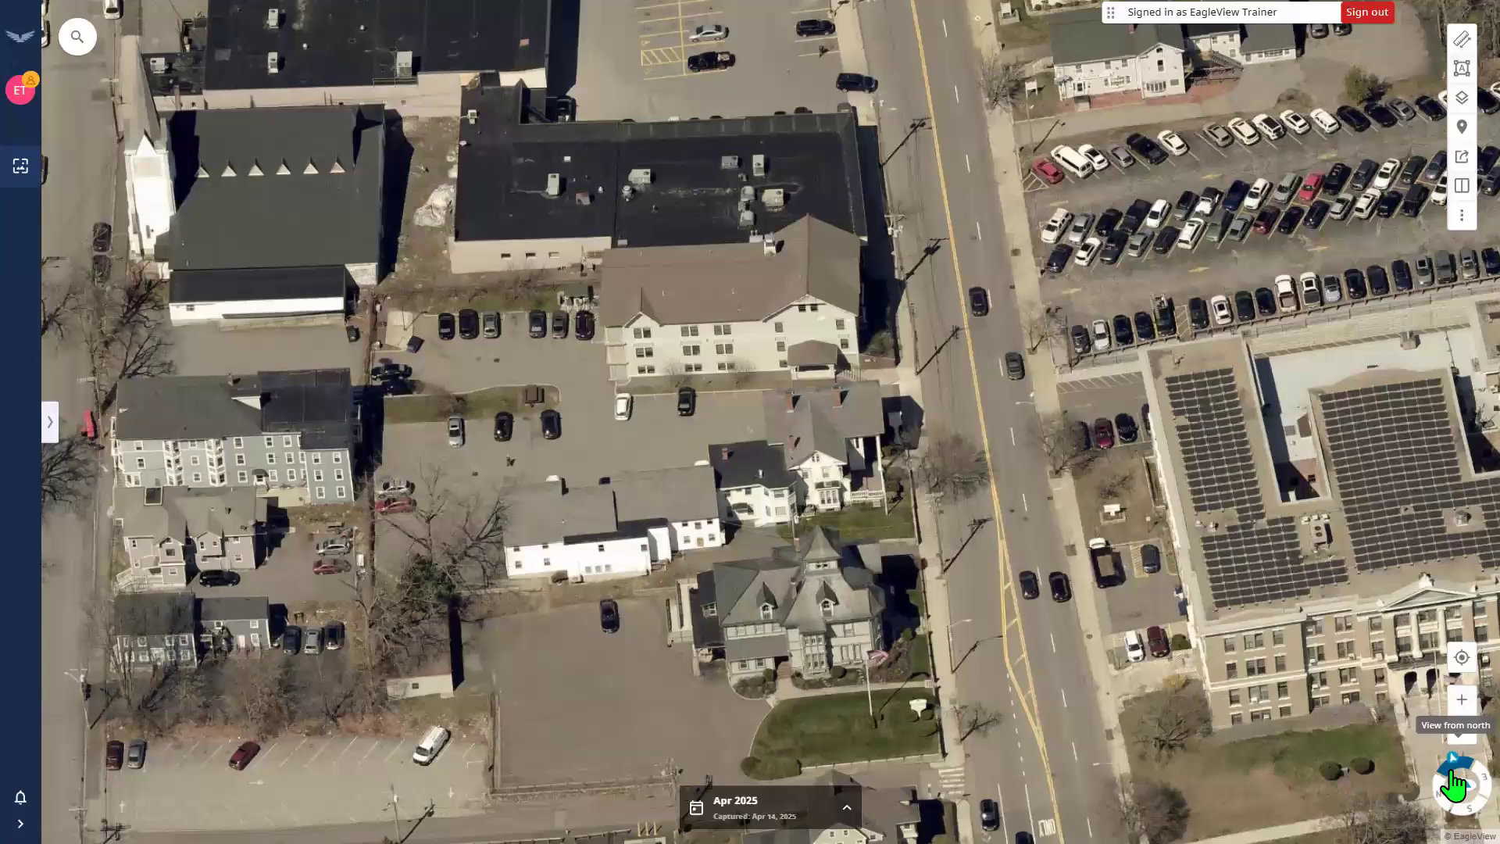
{"action": "left_click", "coordinate": [1452, 776]}
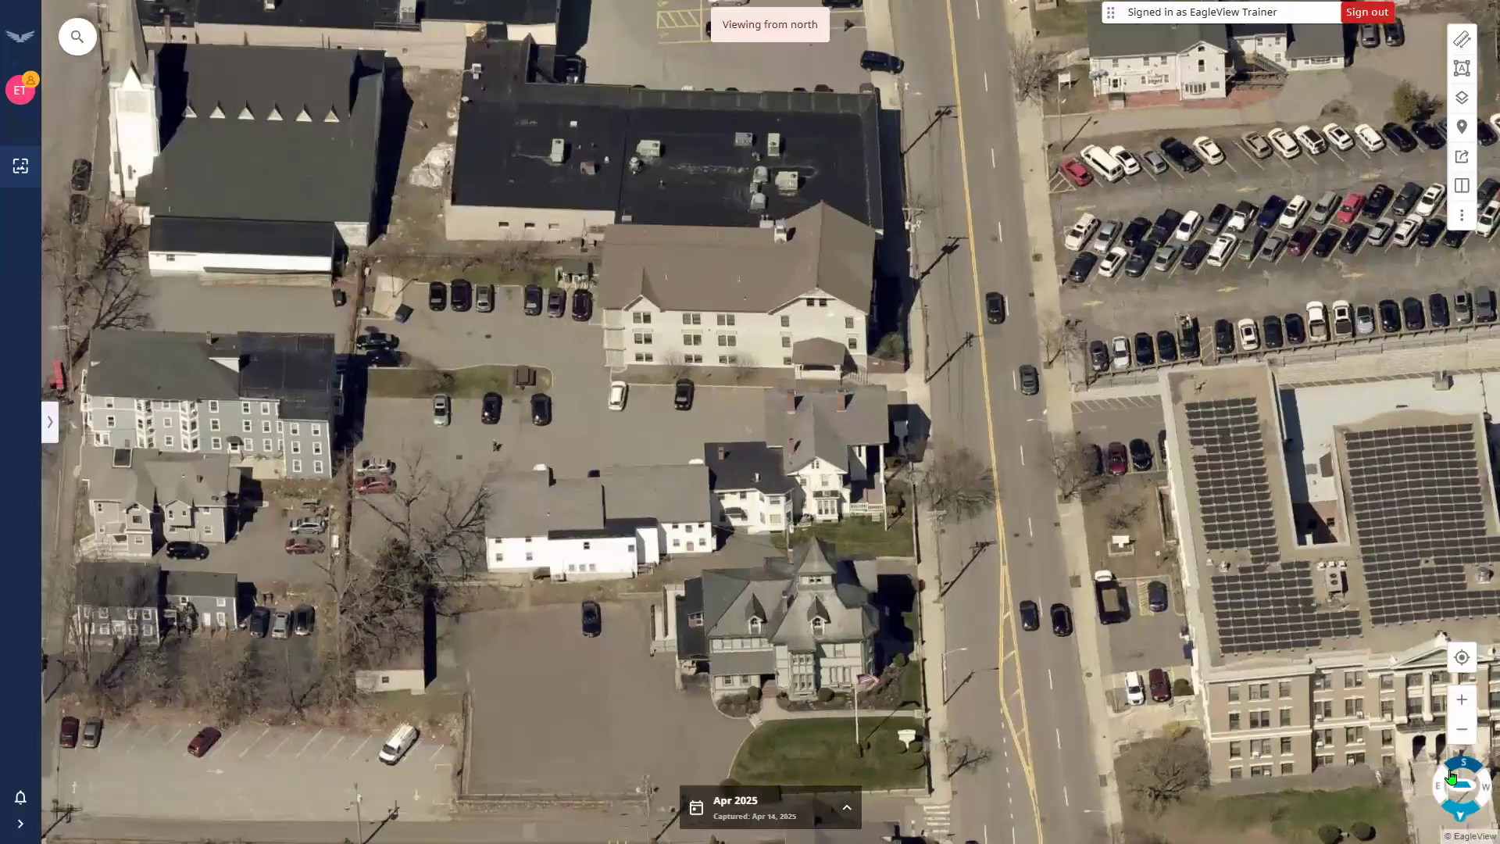
{"action": "left_click", "coordinate": [1451, 776]}
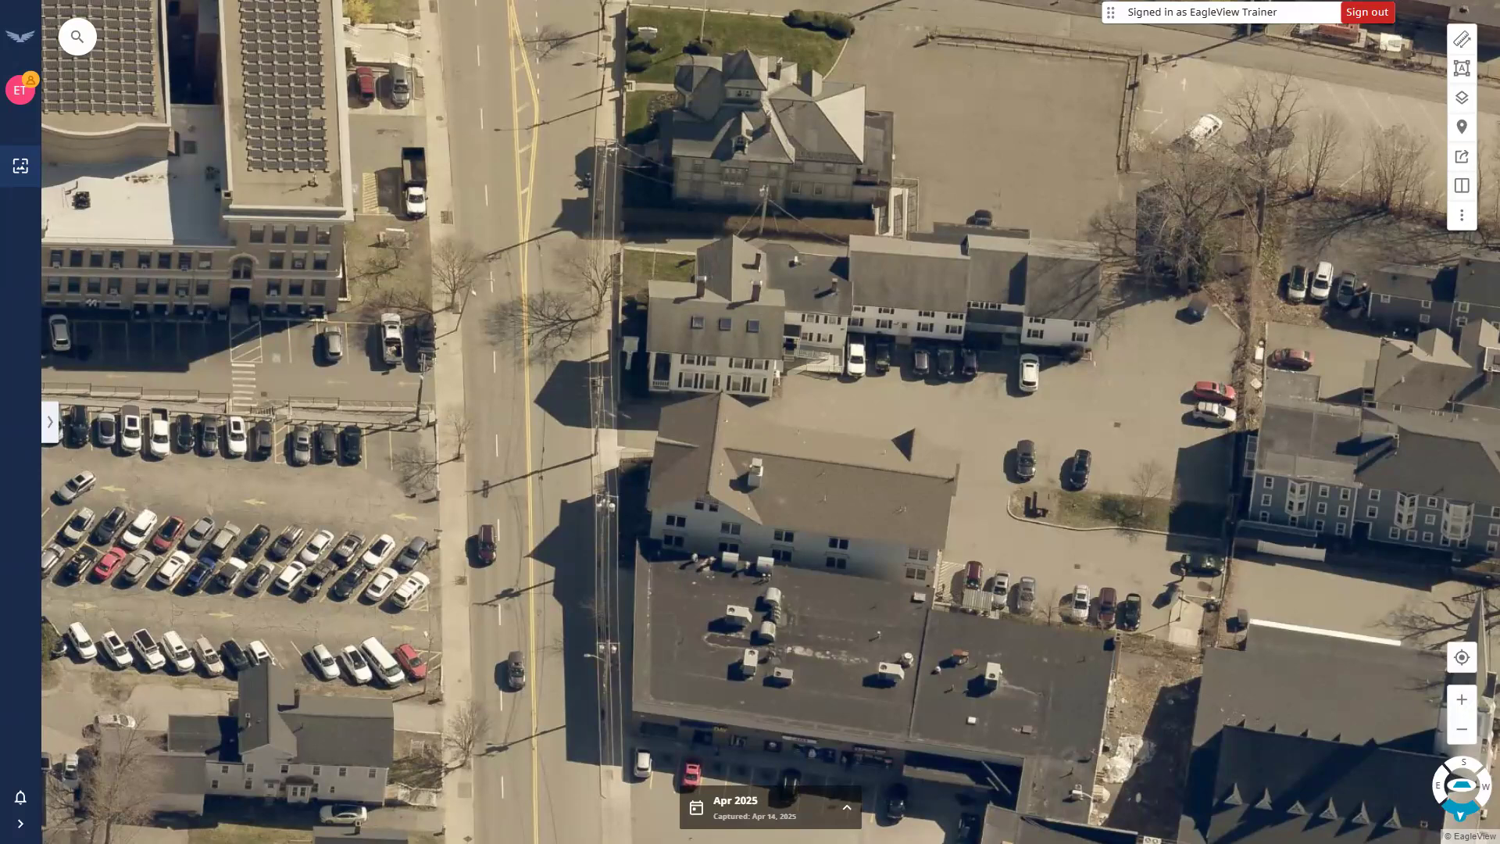
Return to straight-down overhead imagery and recentre the parking-lot block on the map.
{"action": "left_click_drag", "start_coordinate": [974, 549], "coordinate": [954, 525]}
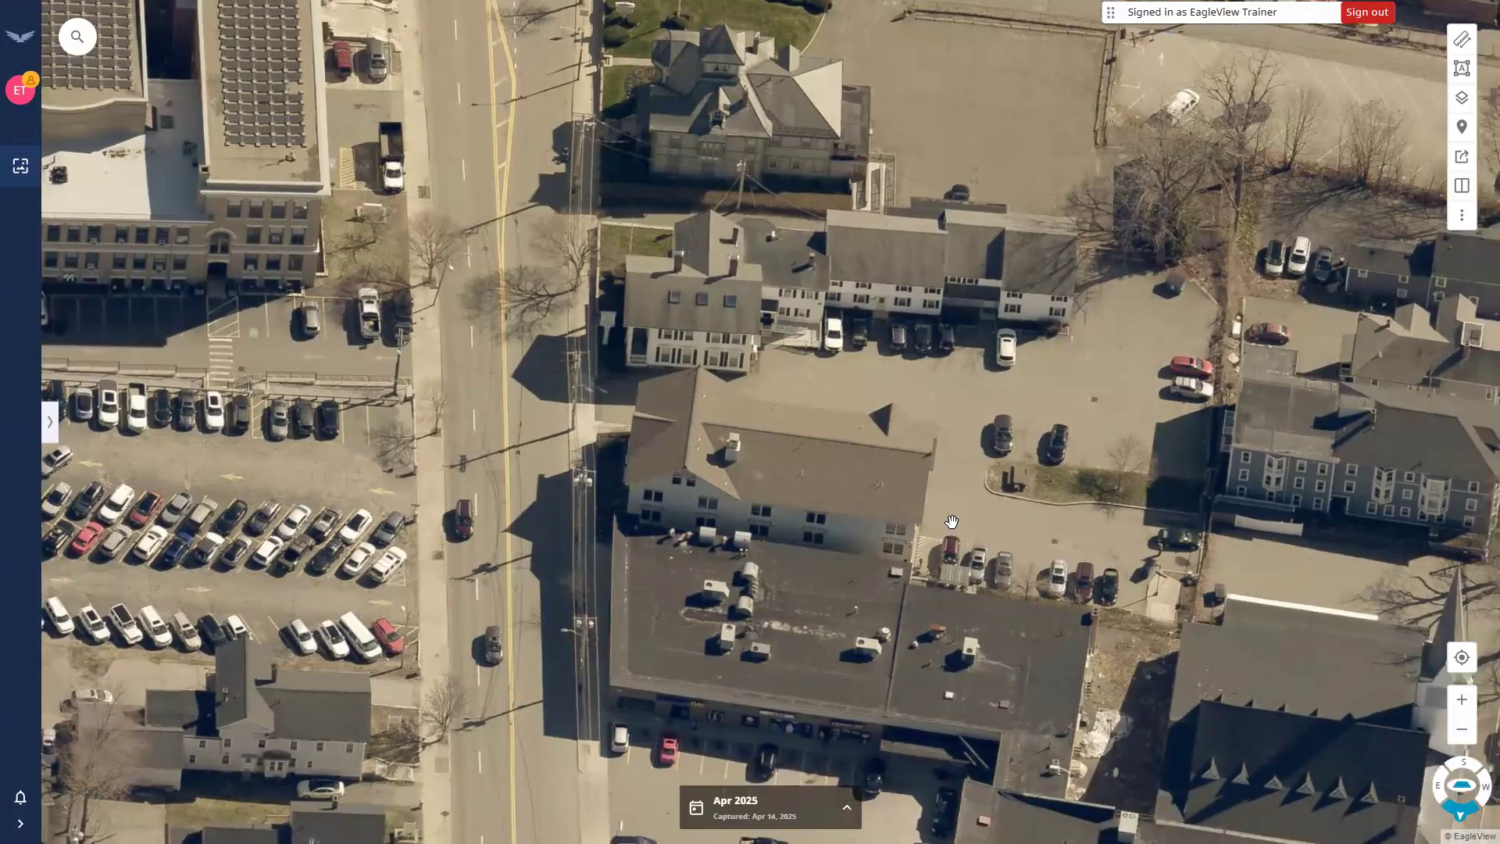
{"action": "left_click", "coordinate": [1451, 770]}
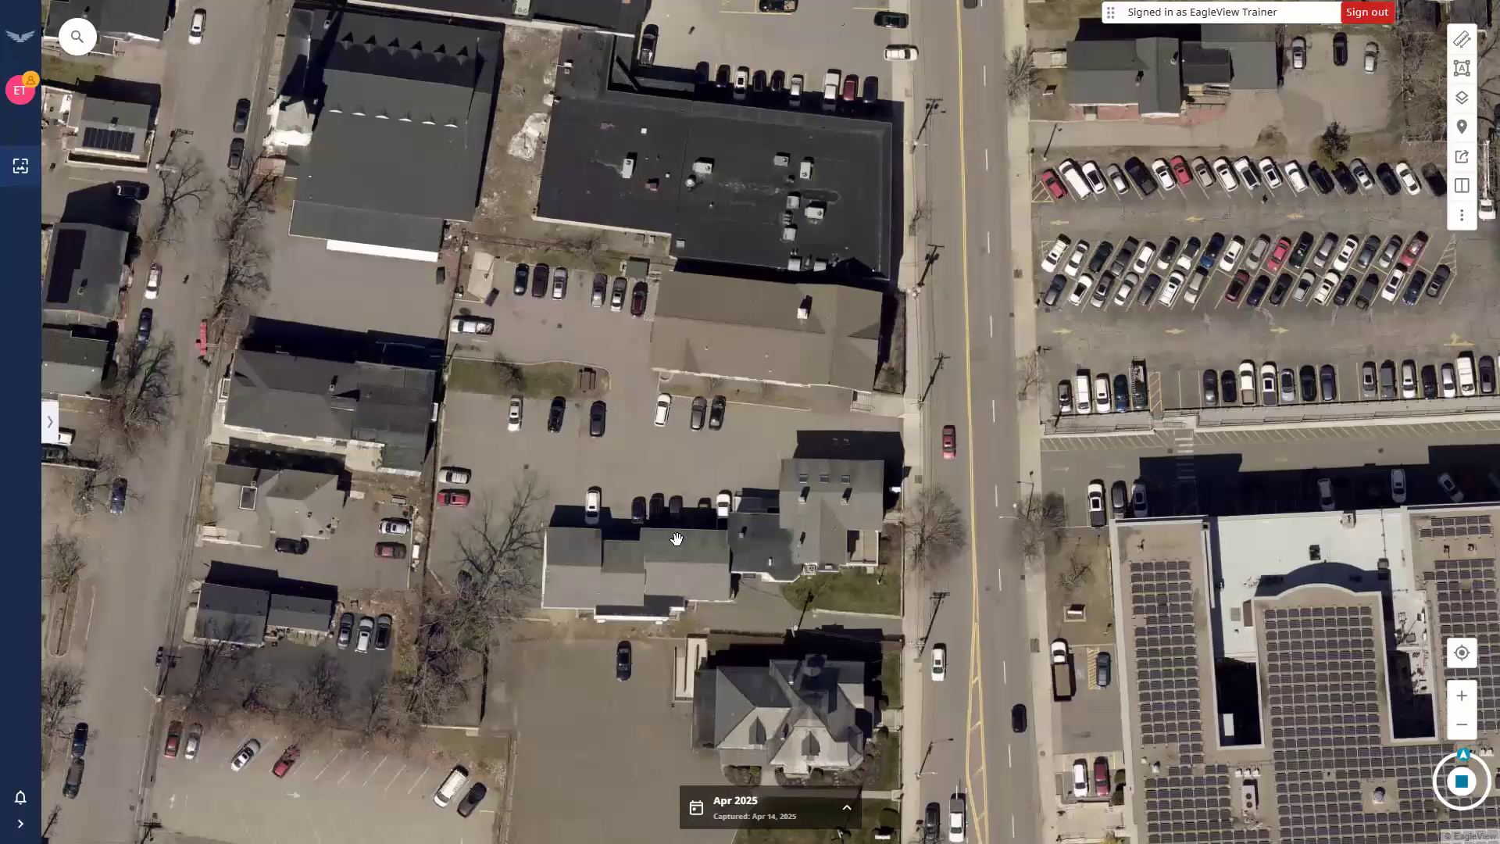
{"action": "left_click_drag", "start_coordinate": [730, 624], "coordinate": [676, 539]}
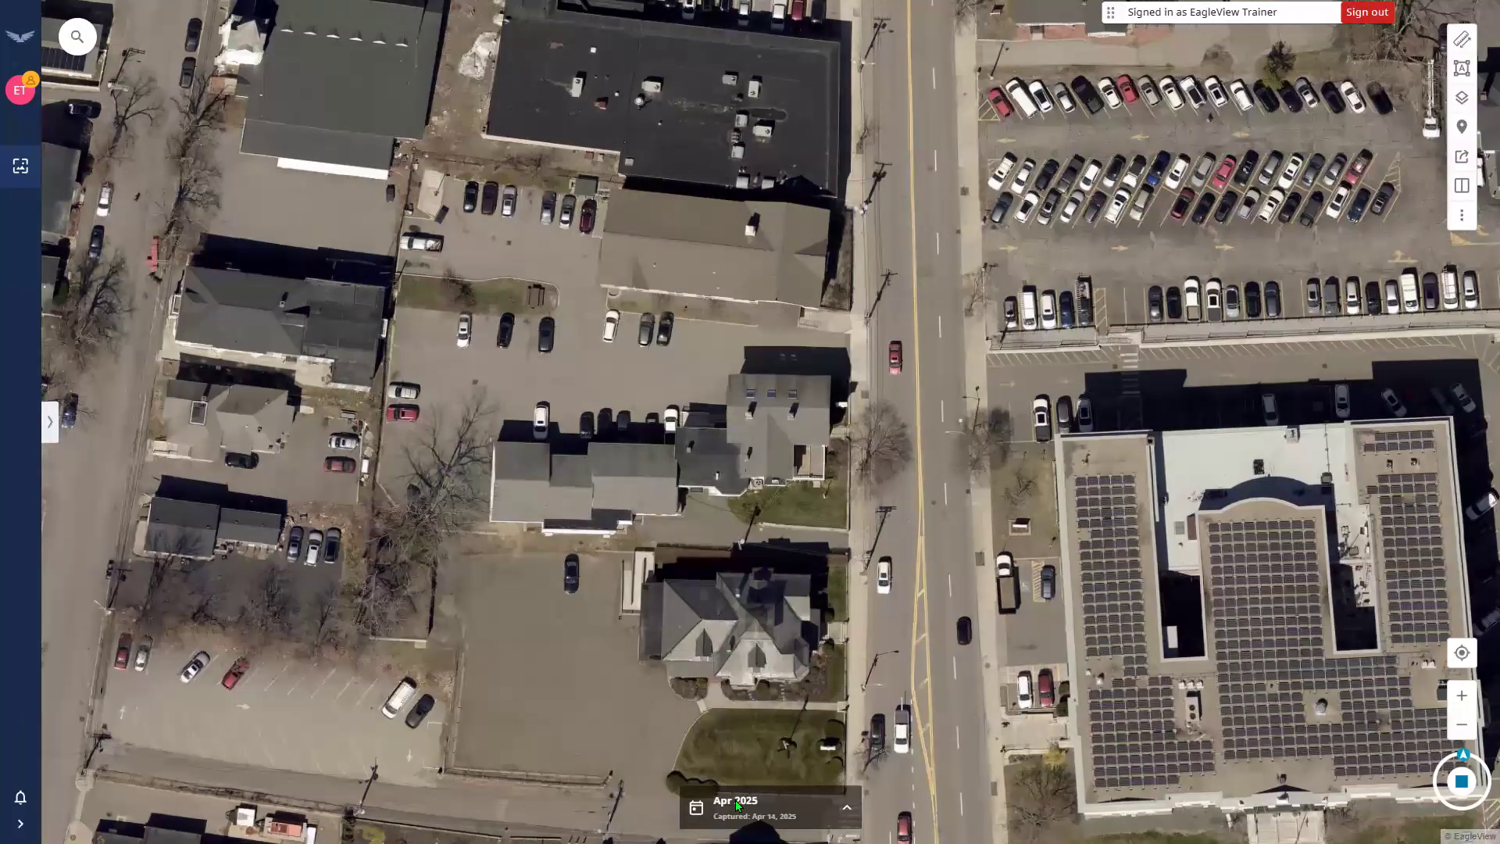
Rotate the imagery off north, reset to north-up, then rotate a few degrees counter-clockwise.
{"action": "left_click", "coordinate": [142, 379]}
{"action": "left_click", "coordinate": [1463, 765]}
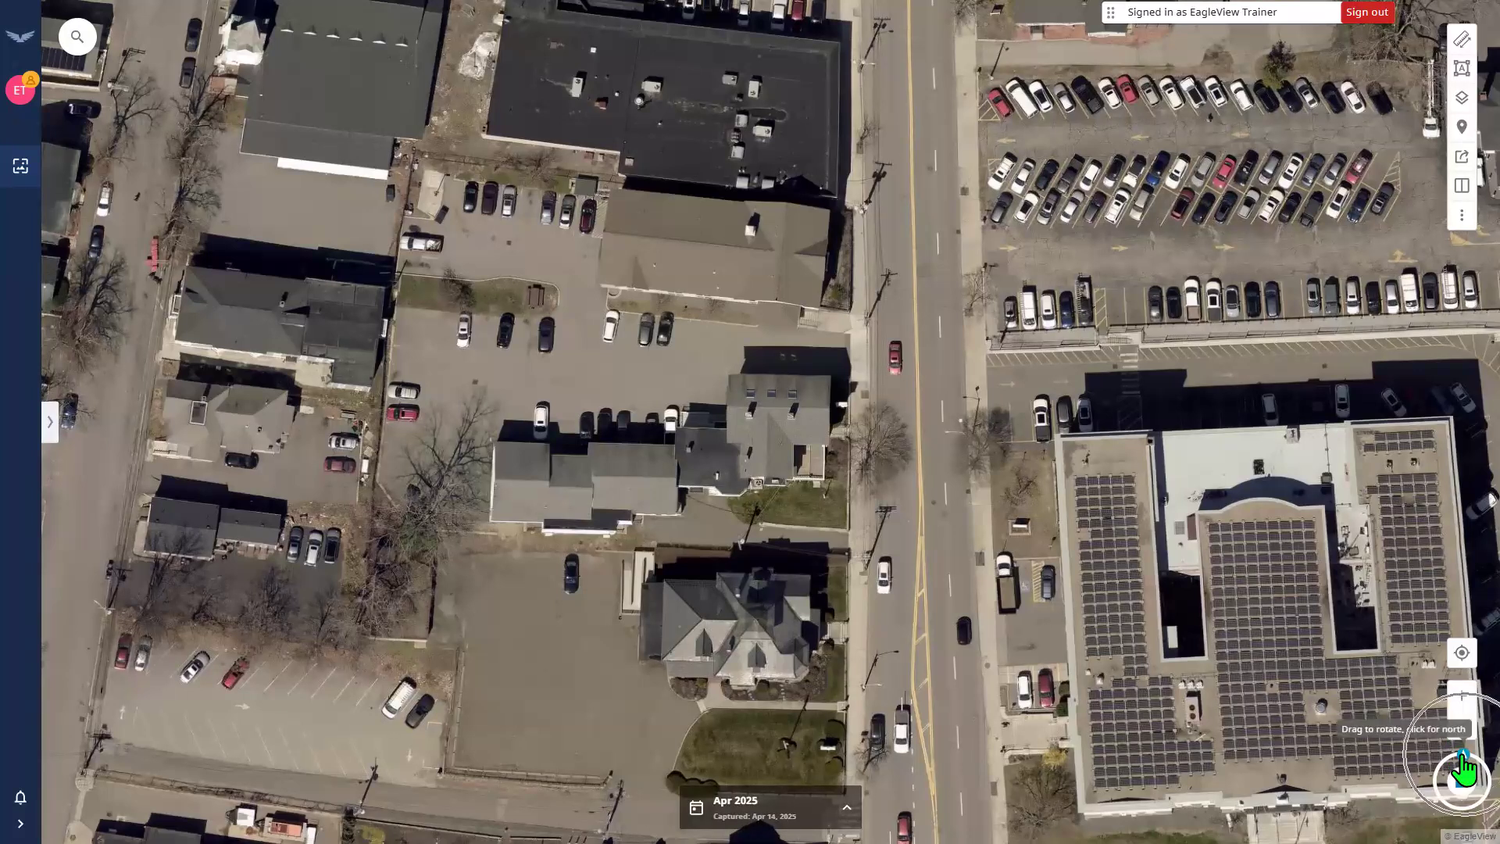
{"action": "mouse_move", "coordinate": [1463, 761]}
{"action": "left_mouse_down"}
{"action": "mouse_move", "coordinate": [1433, 773]}
{"action": "mouse_move", "coordinate": [1430, 797]}
{"action": "mouse_move", "coordinate": [1469, 814]}
{"action": "mouse_move", "coordinate": [1443, 816]}
{"action": "mouse_move", "coordinate": [1414, 755]}
{"action": "mouse_move", "coordinate": [1453, 737]}
{"action": "left_mouse_up"}
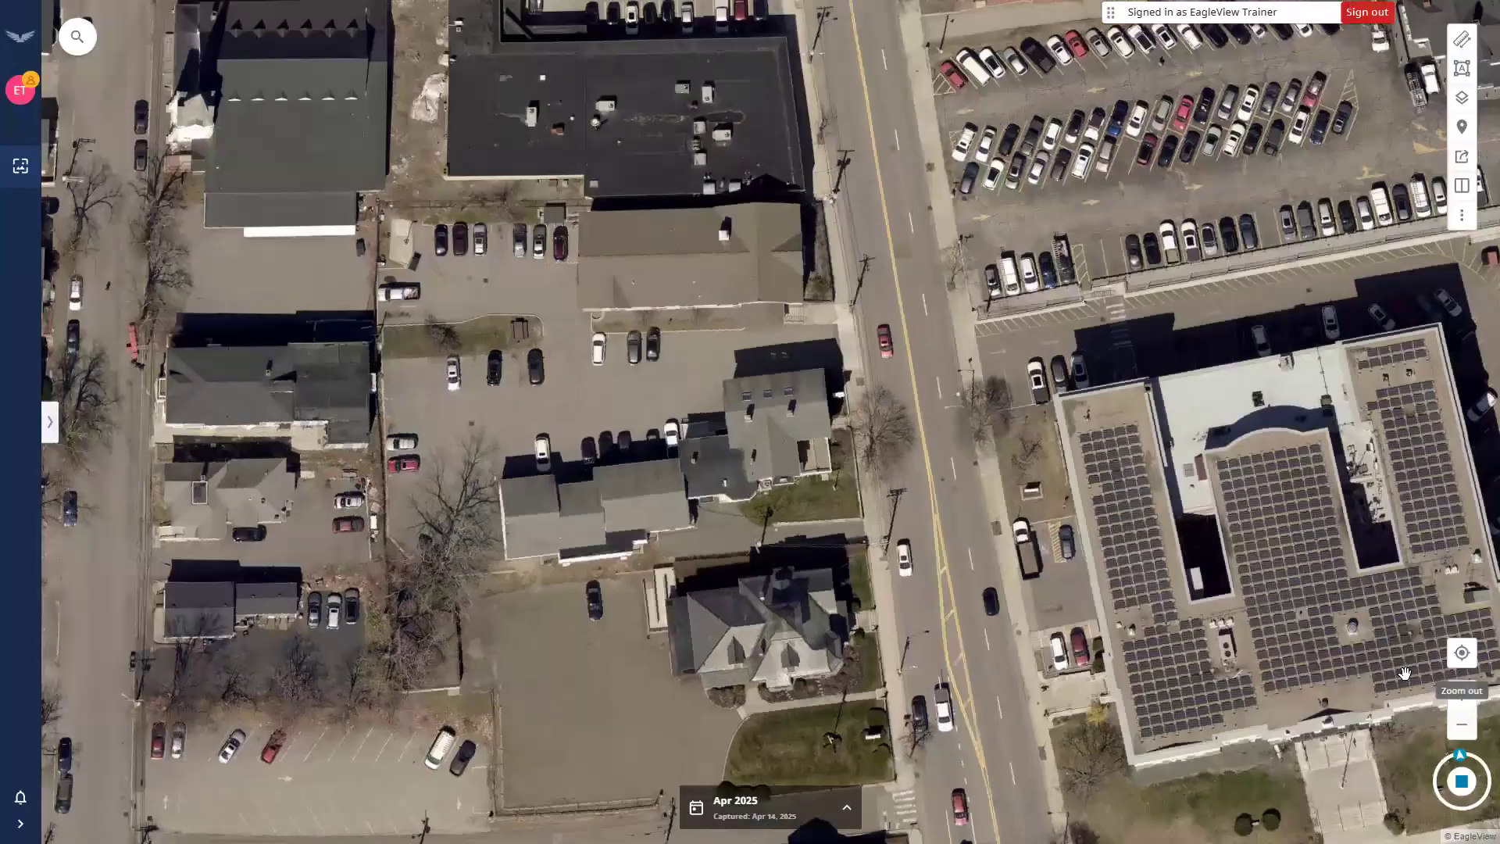
{"action": "left_click", "coordinate": [1460, 756]}
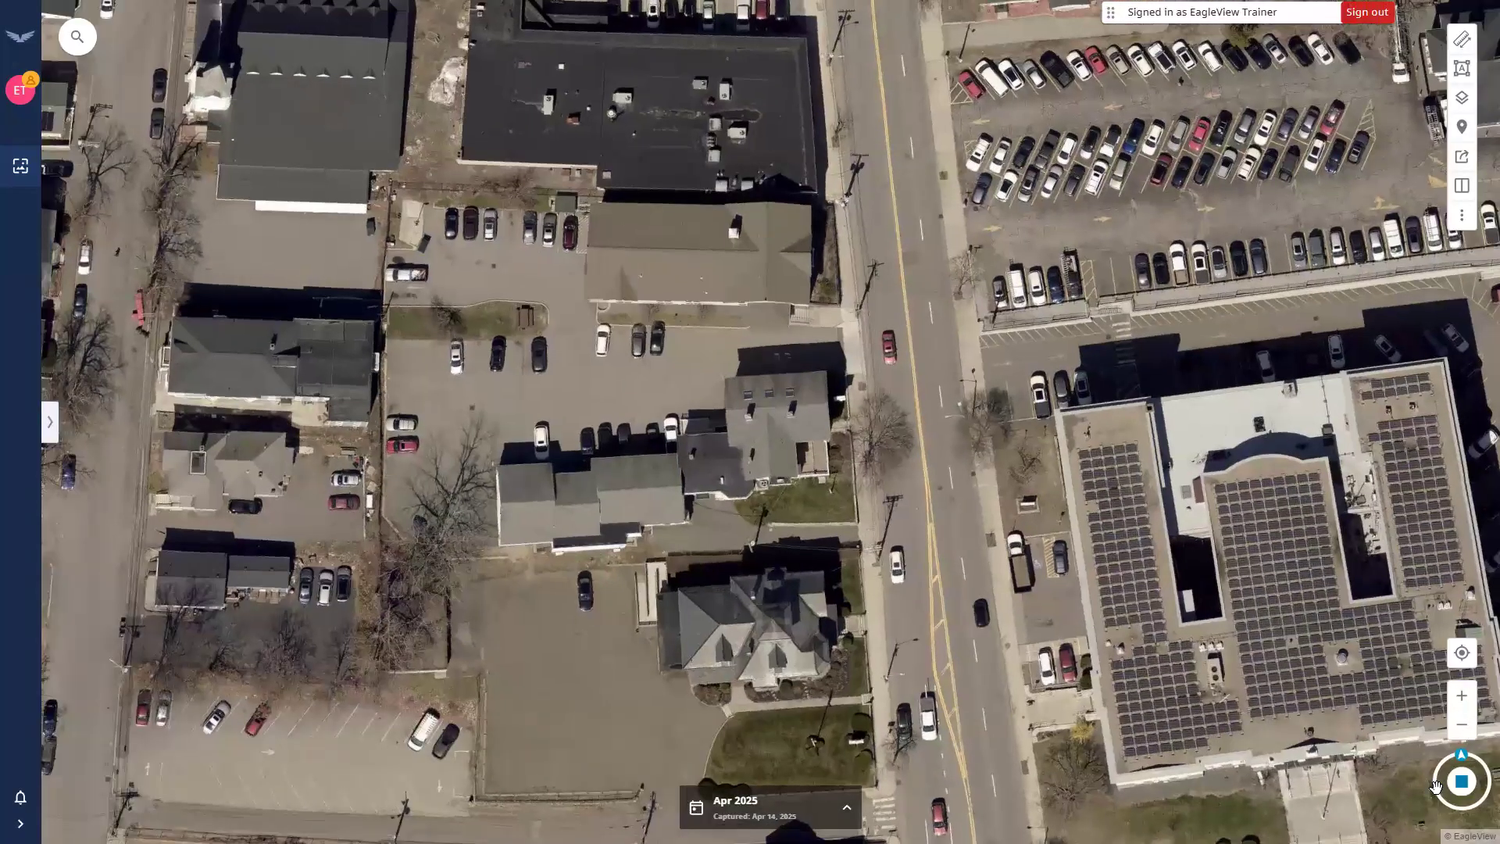
{"action": "left_click_drag", "start_coordinate": [1428, 782], "coordinate": [1416, 774]}
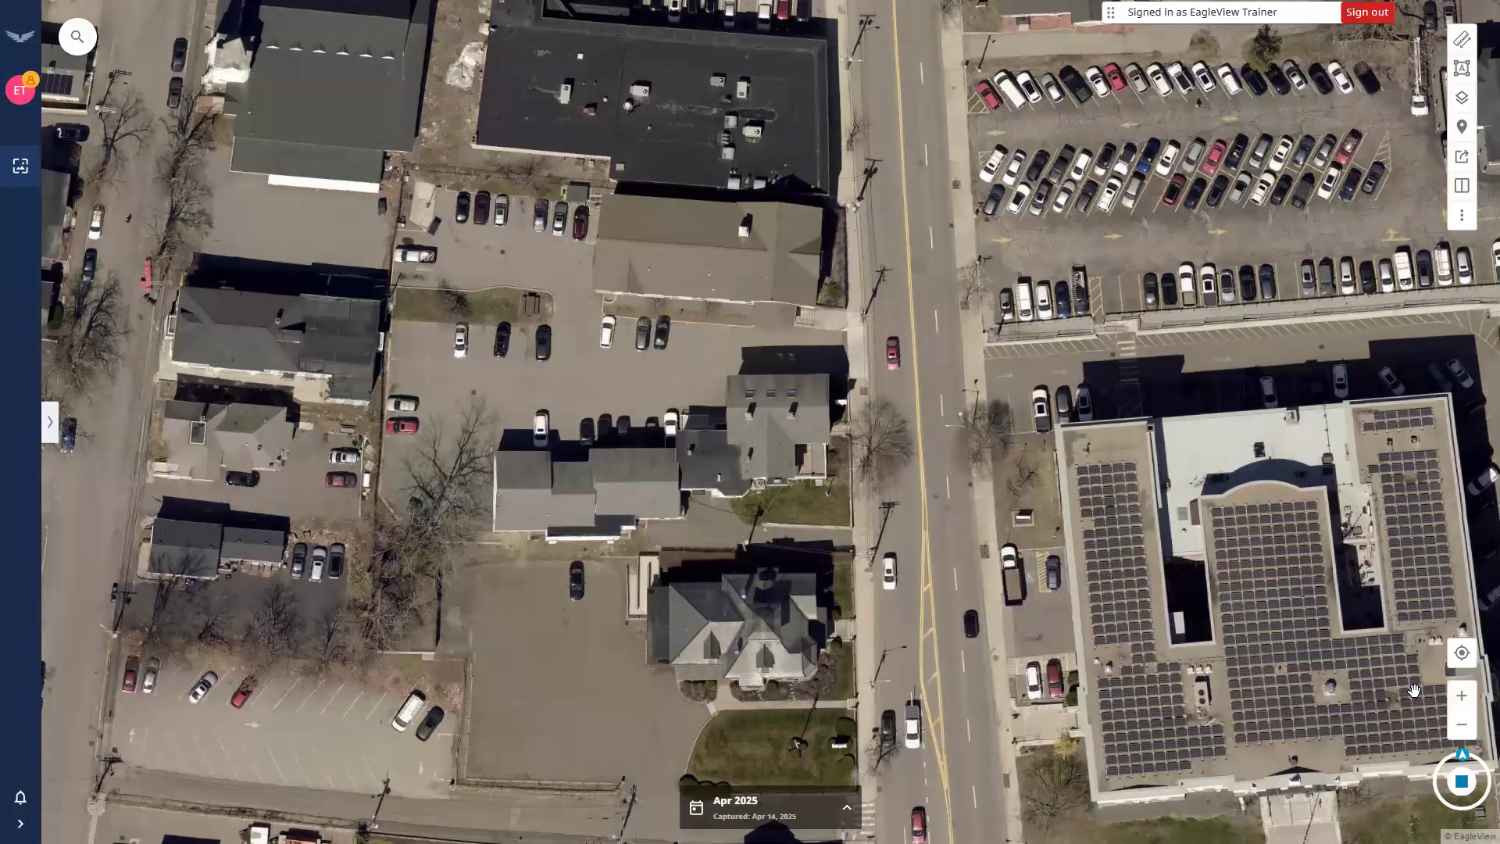
{"action": "left_click", "coordinate": [781, 811]}
{"action": "left_click", "coordinate": [782, 813]}
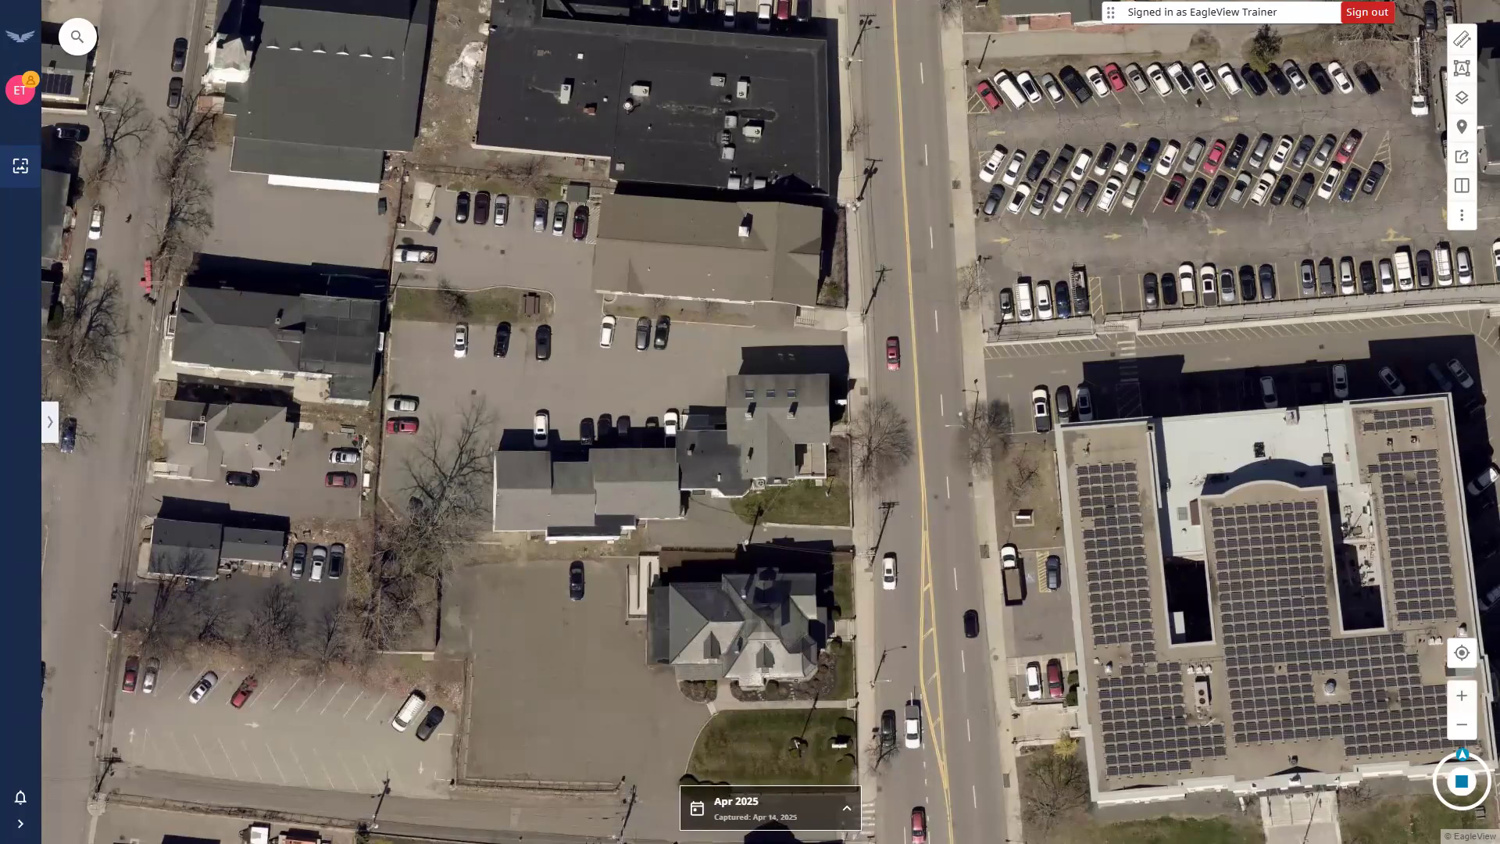
{"action": "left_click", "coordinate": [739, 812]}
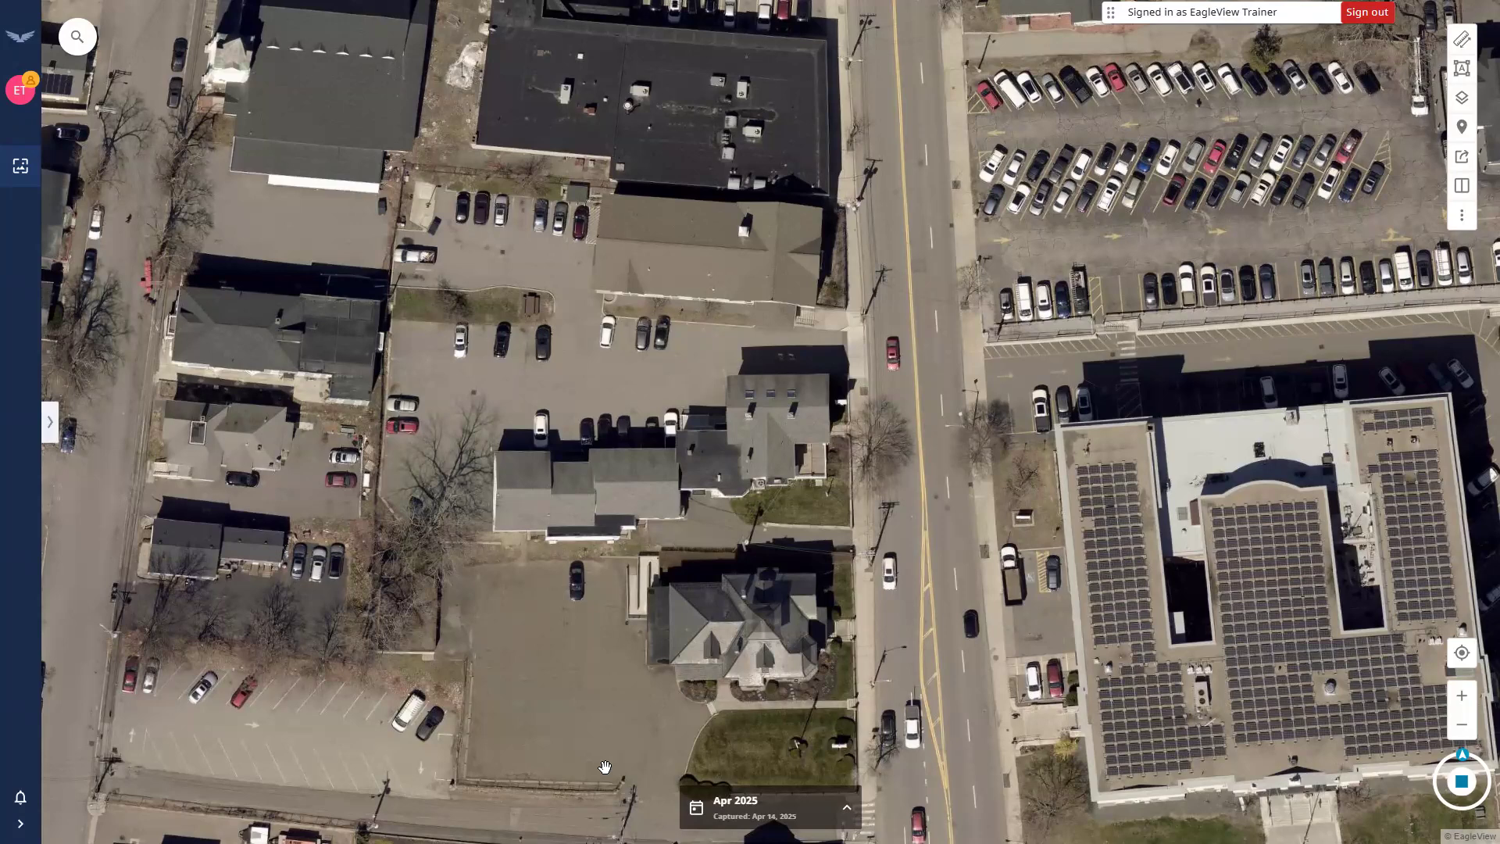
{"action": "left_click", "coordinate": [814, 811]}
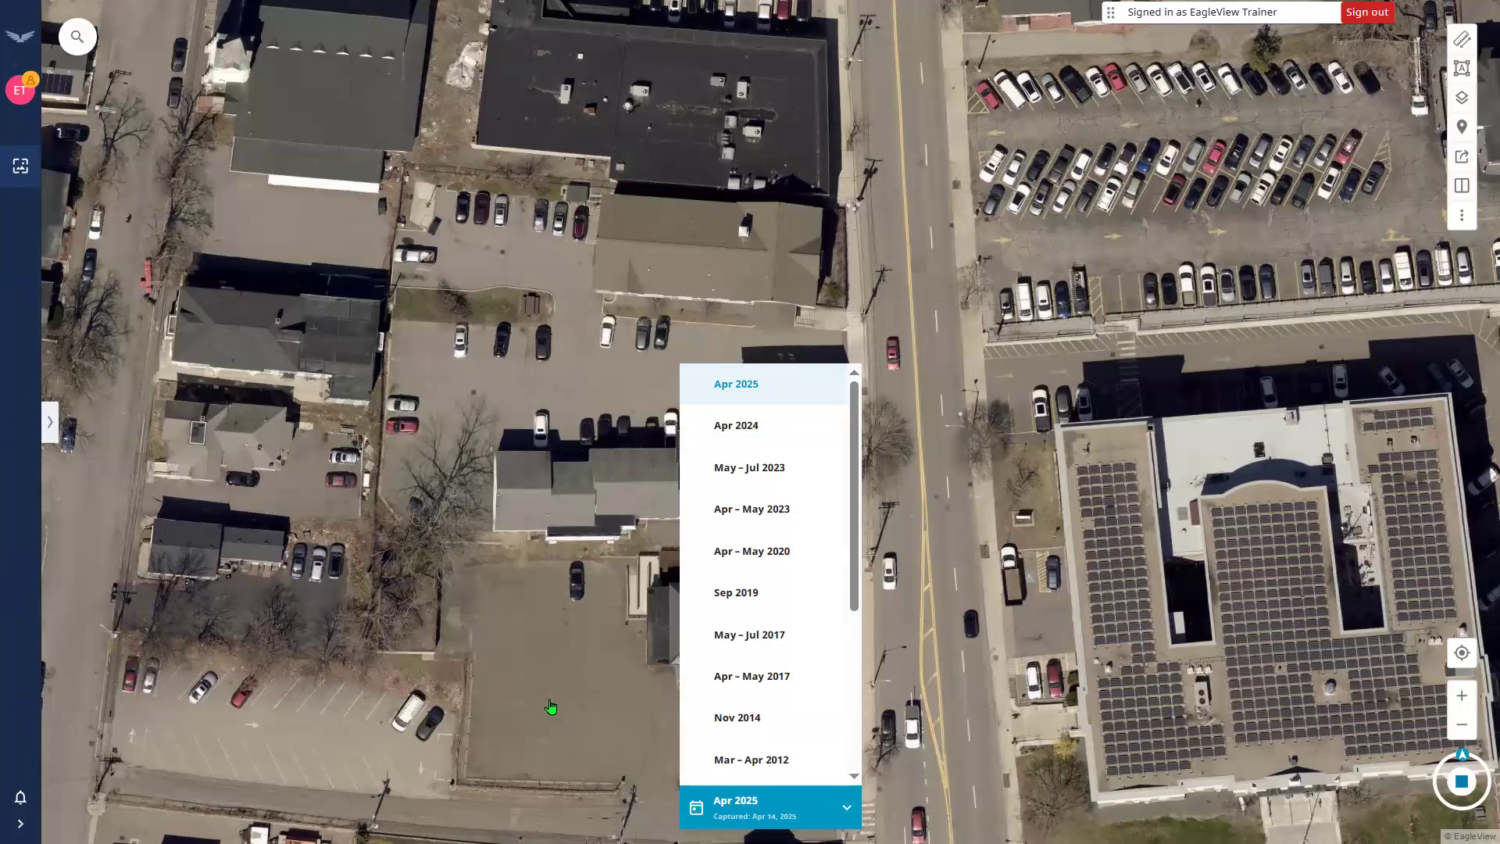
{"action": "scroll", "coordinate": [836, 571], "scroll_direction": "down", "scroll_amount": 3}
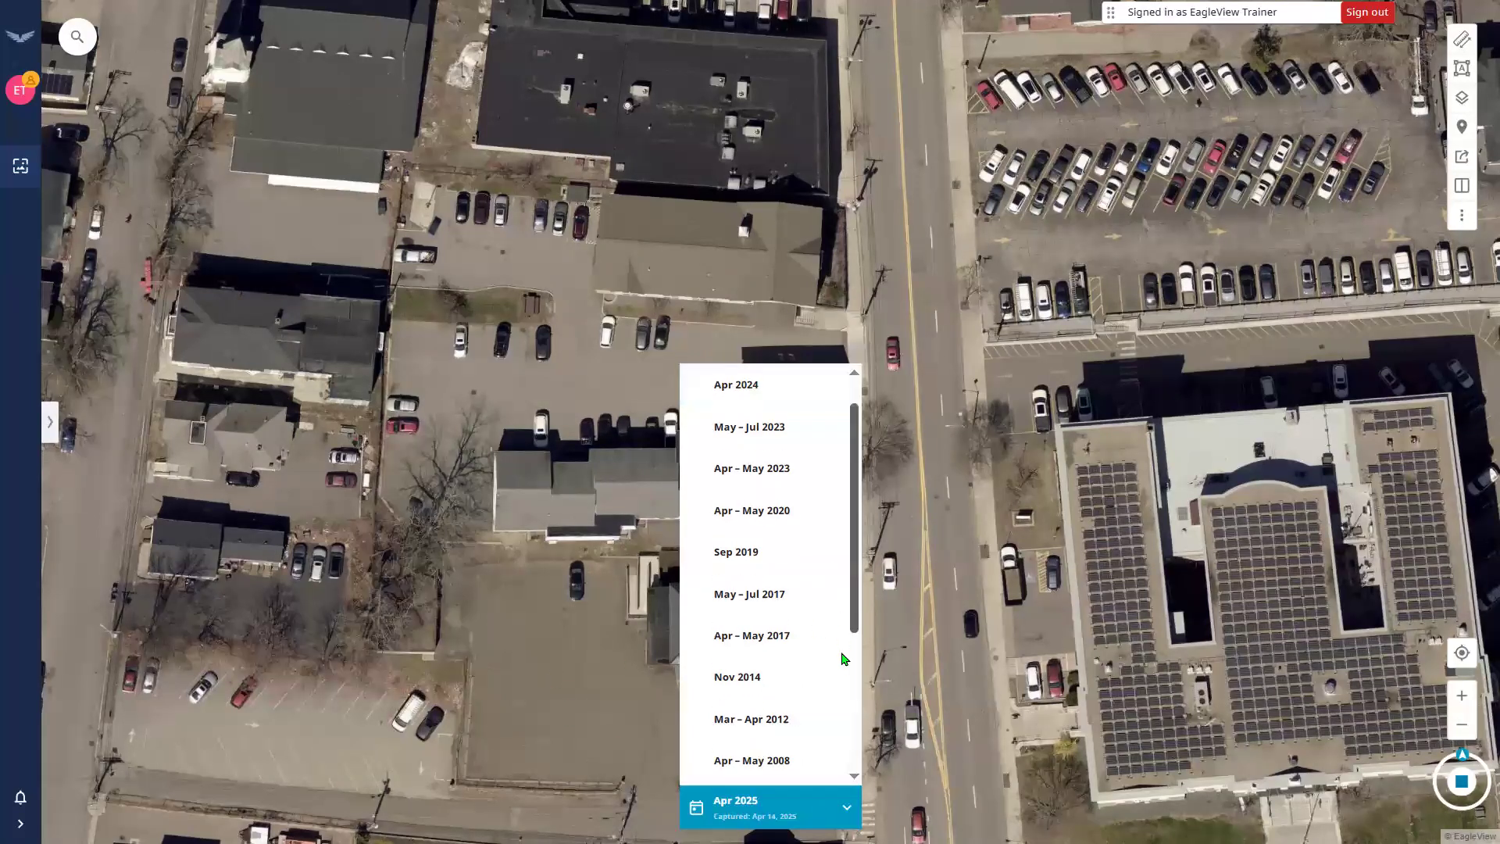
{"action": "scroll", "coordinate": [854, 492], "scroll_direction": "up", "scroll_amount": 3}
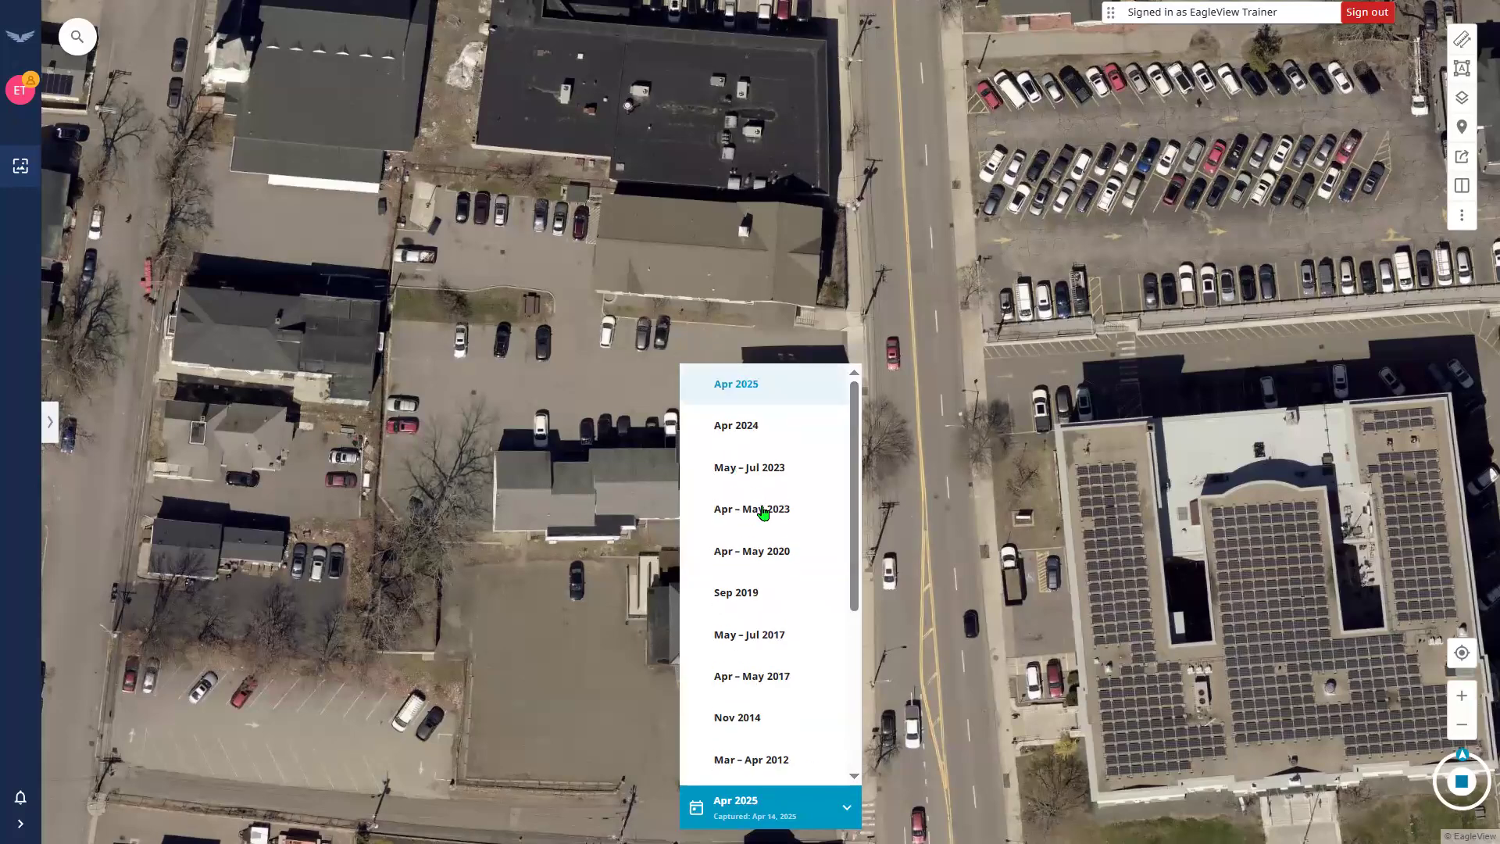
{"action": "left_click", "coordinate": [741, 593]}
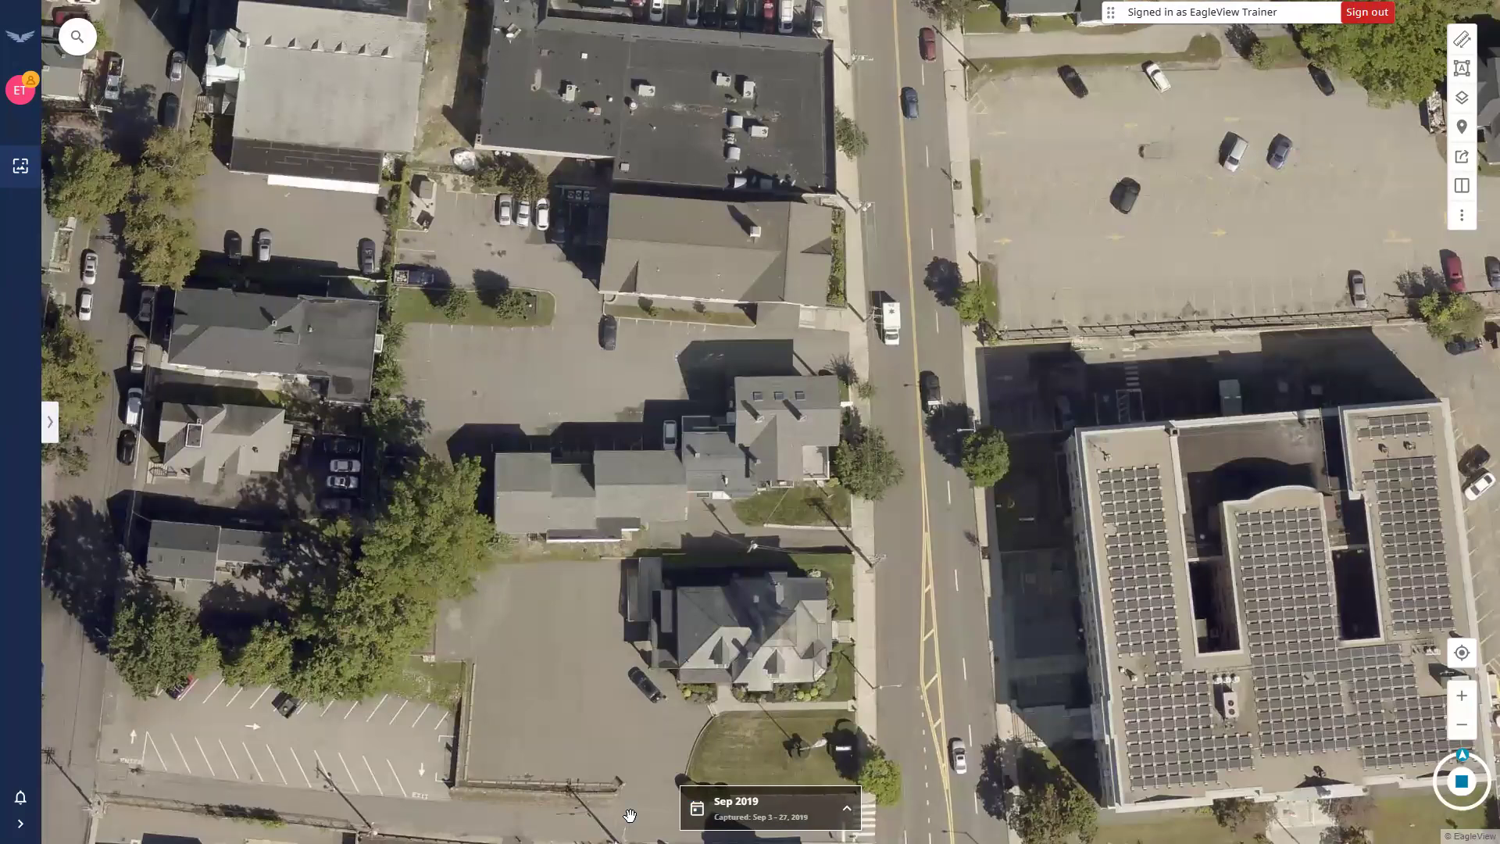
{"action": "left_click", "coordinate": [740, 817]}
{"action": "left_click", "coordinate": [762, 384]}
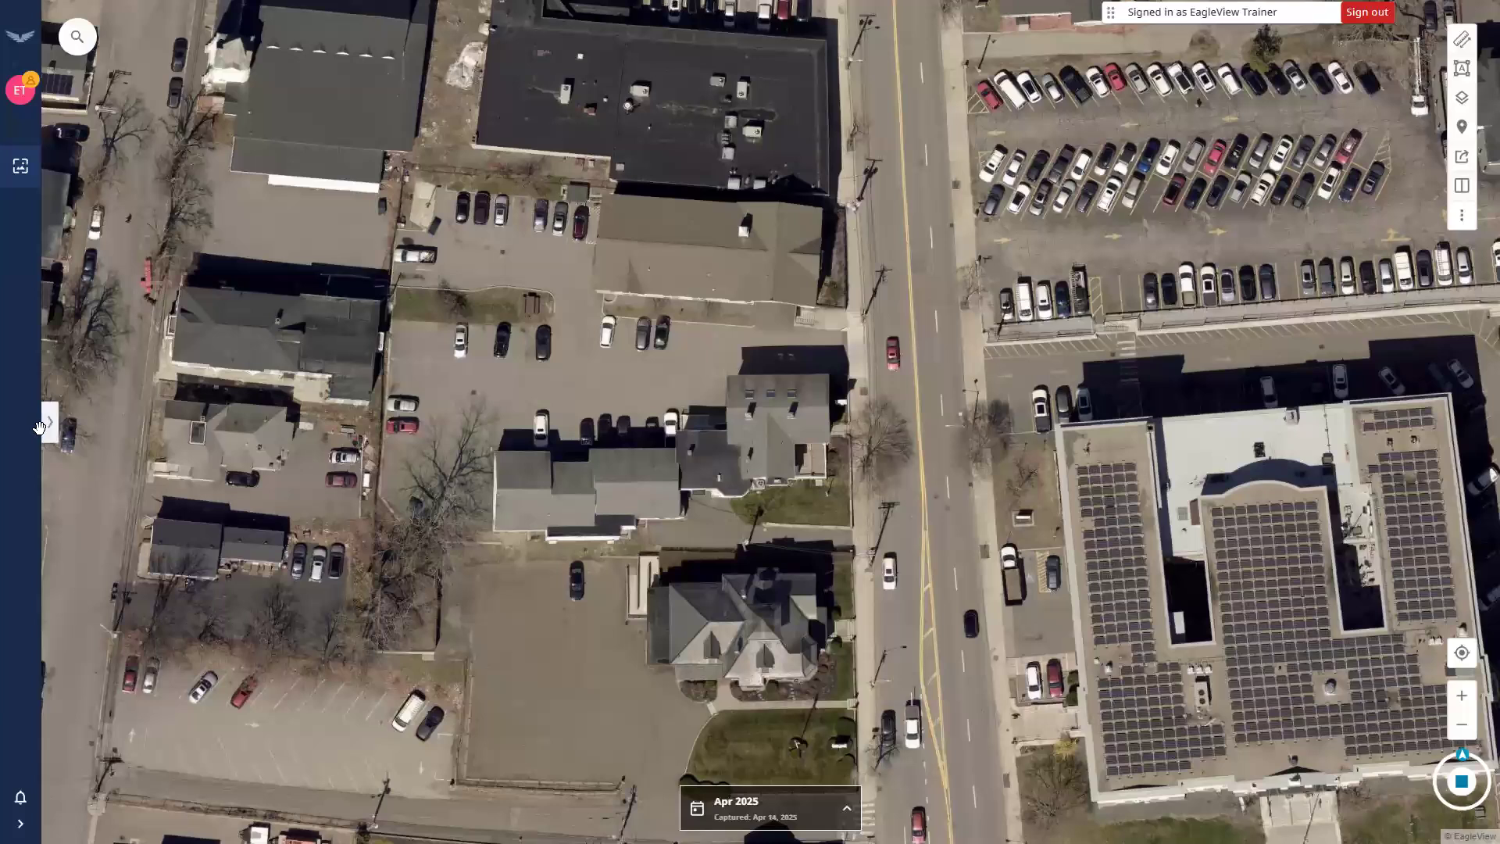
Open the image gallery panel and preview the first four overhead images.
{"action": "left_click", "coordinate": [50, 428]}
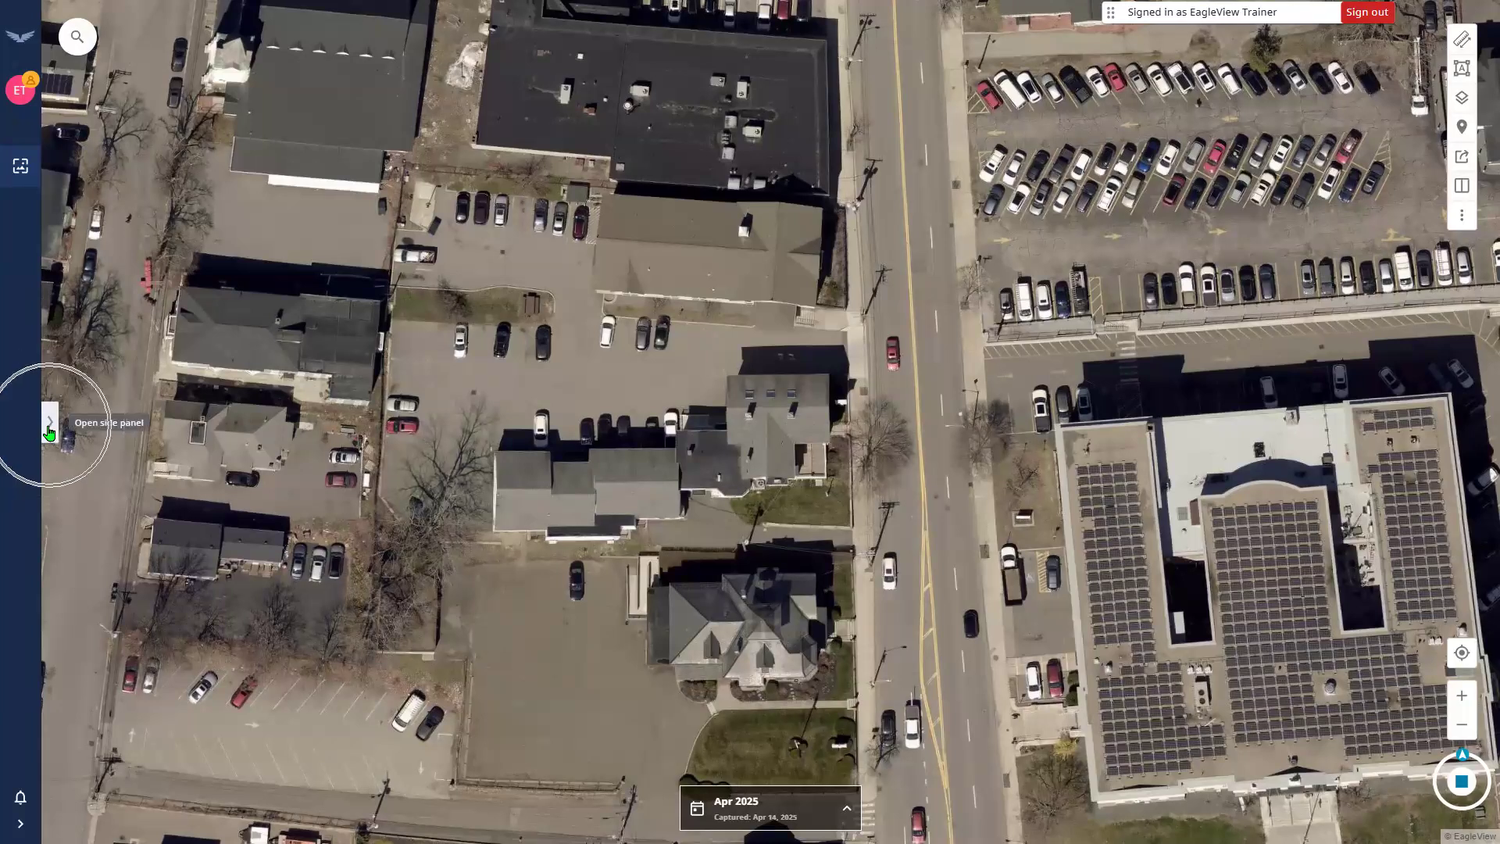
{"action": "left_click", "coordinate": [49, 429]}
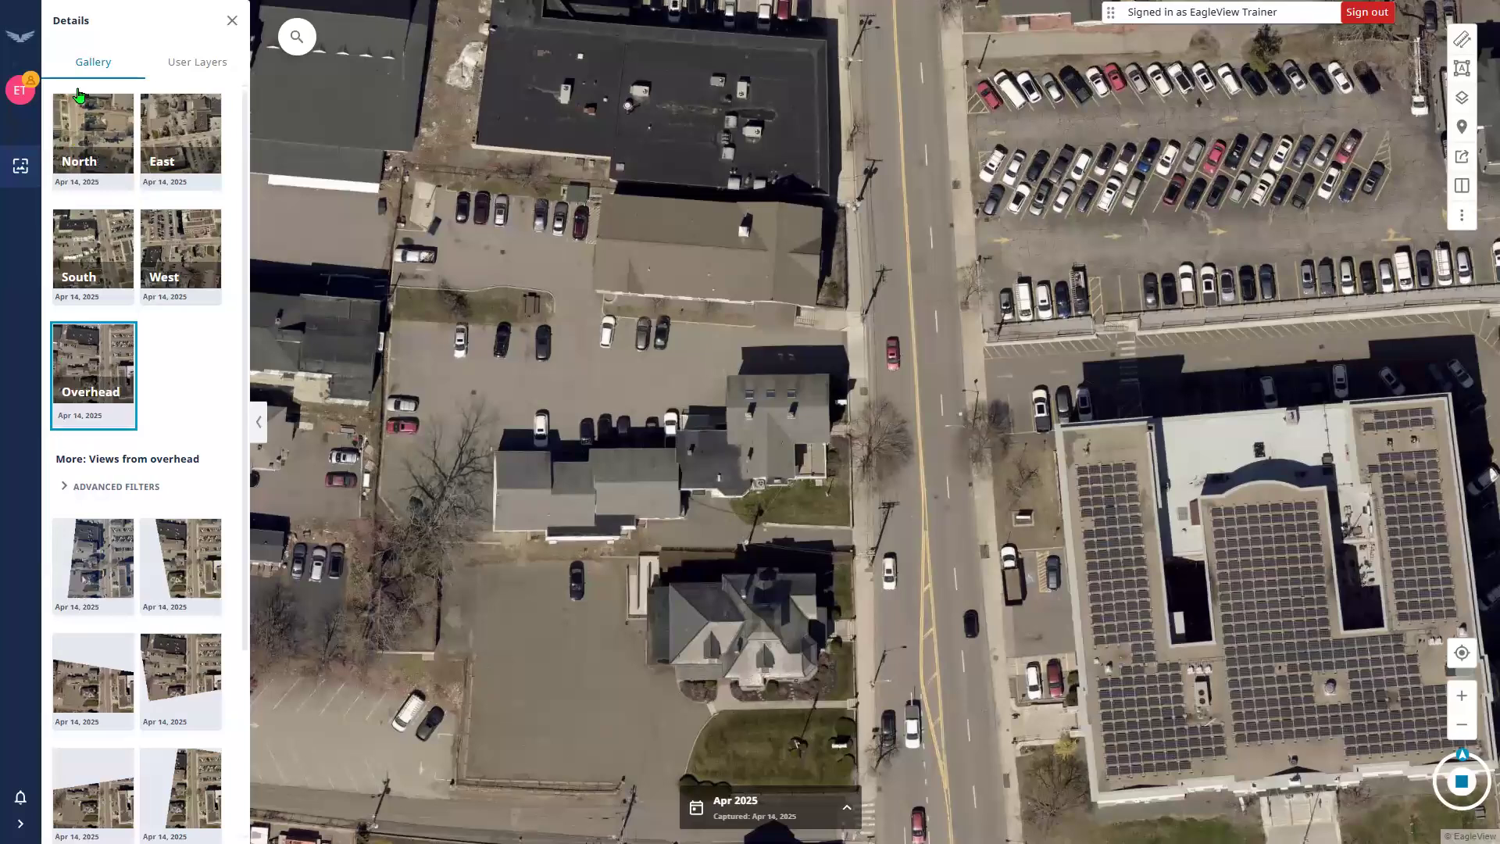
{"action": "left_click", "coordinate": [82, 64]}
{"action": "left_click", "coordinate": [185, 553]}
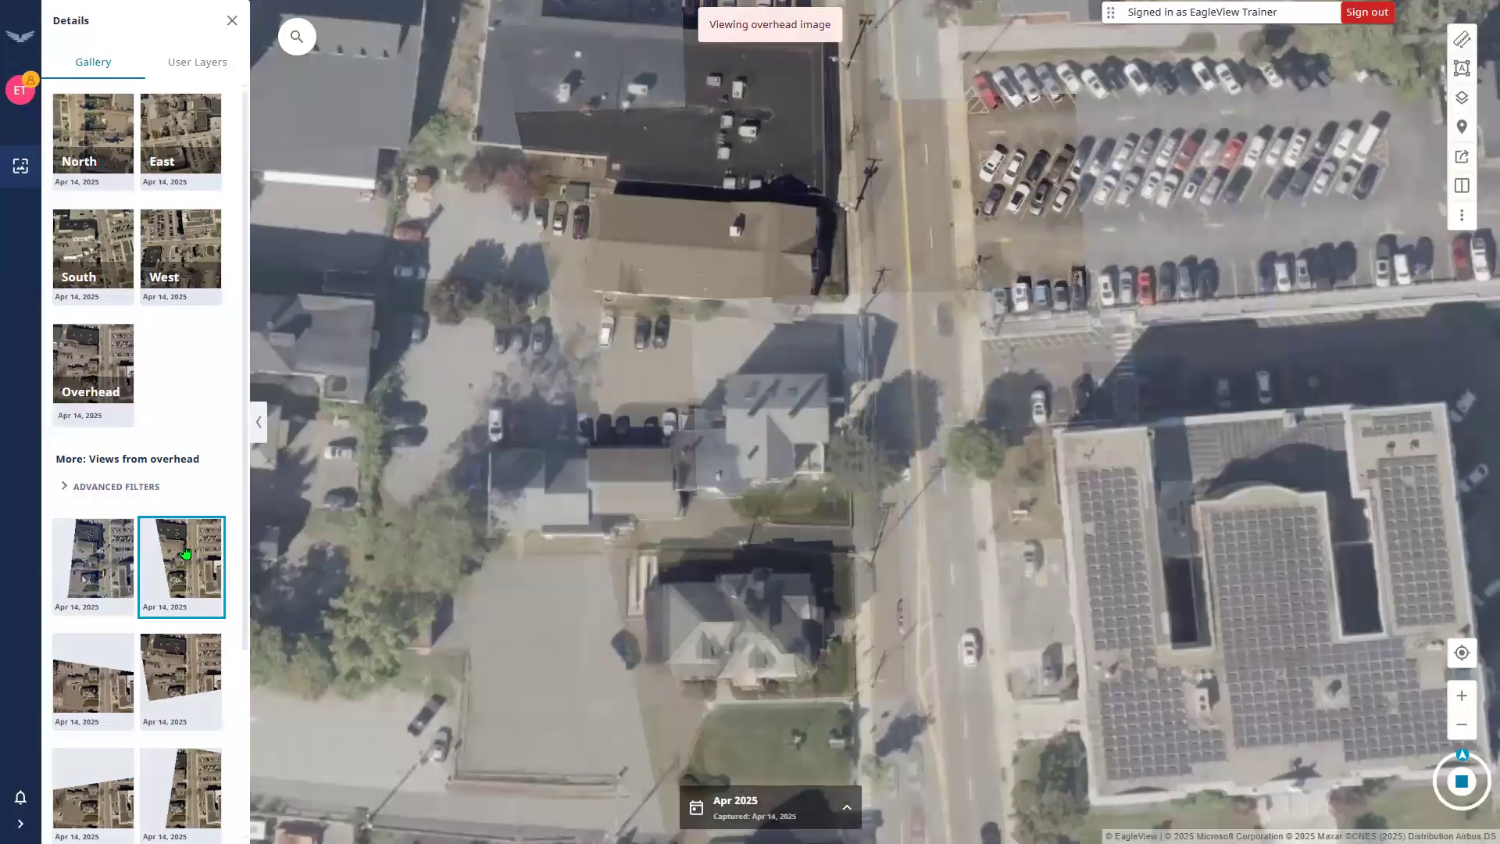
{"action": "left_click", "coordinate": [88, 576]}
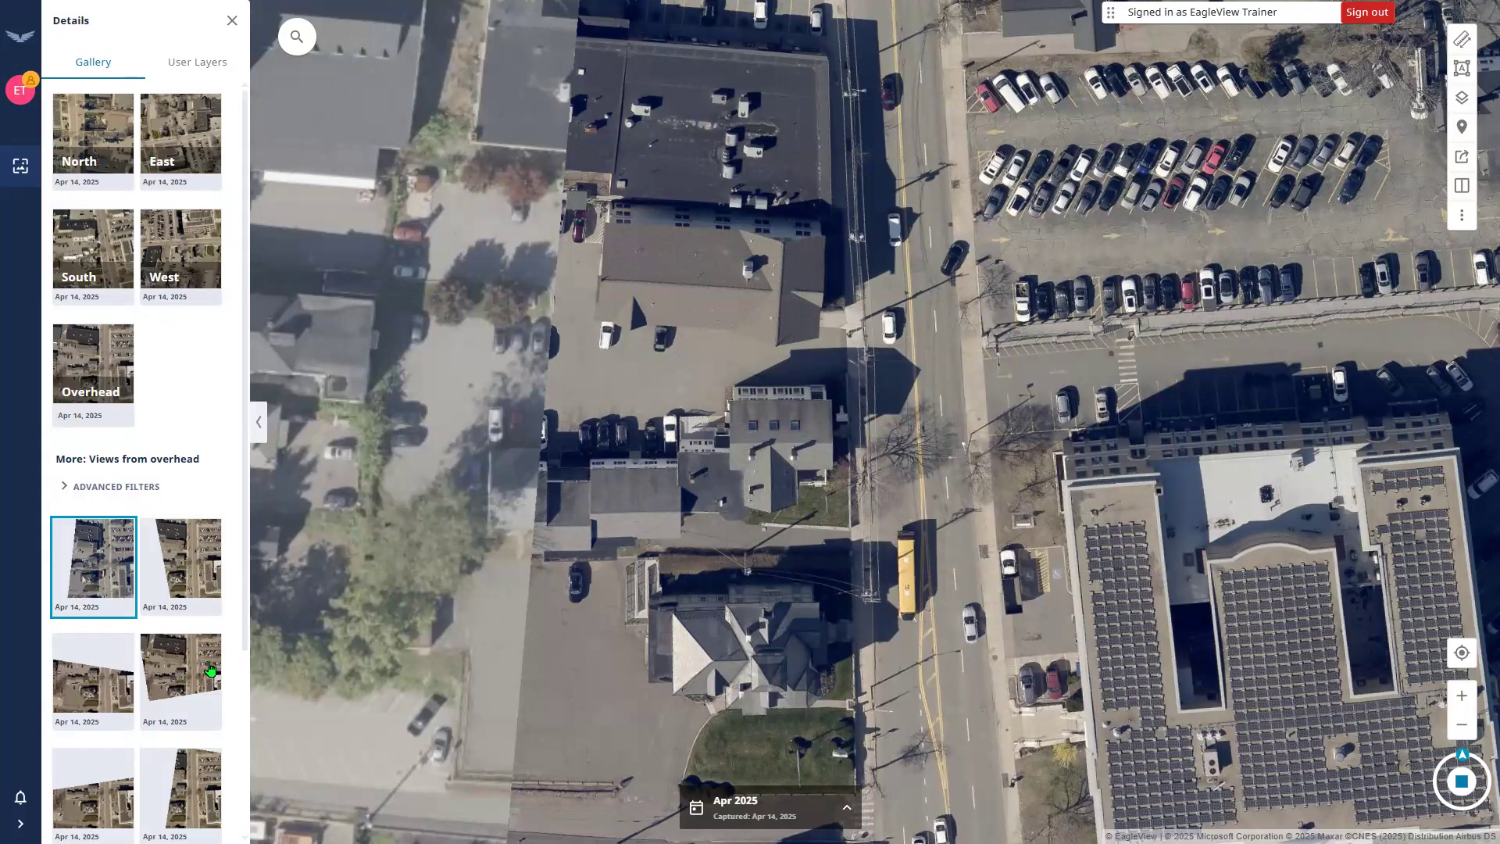
{"action": "left_click", "coordinate": [211, 669]}
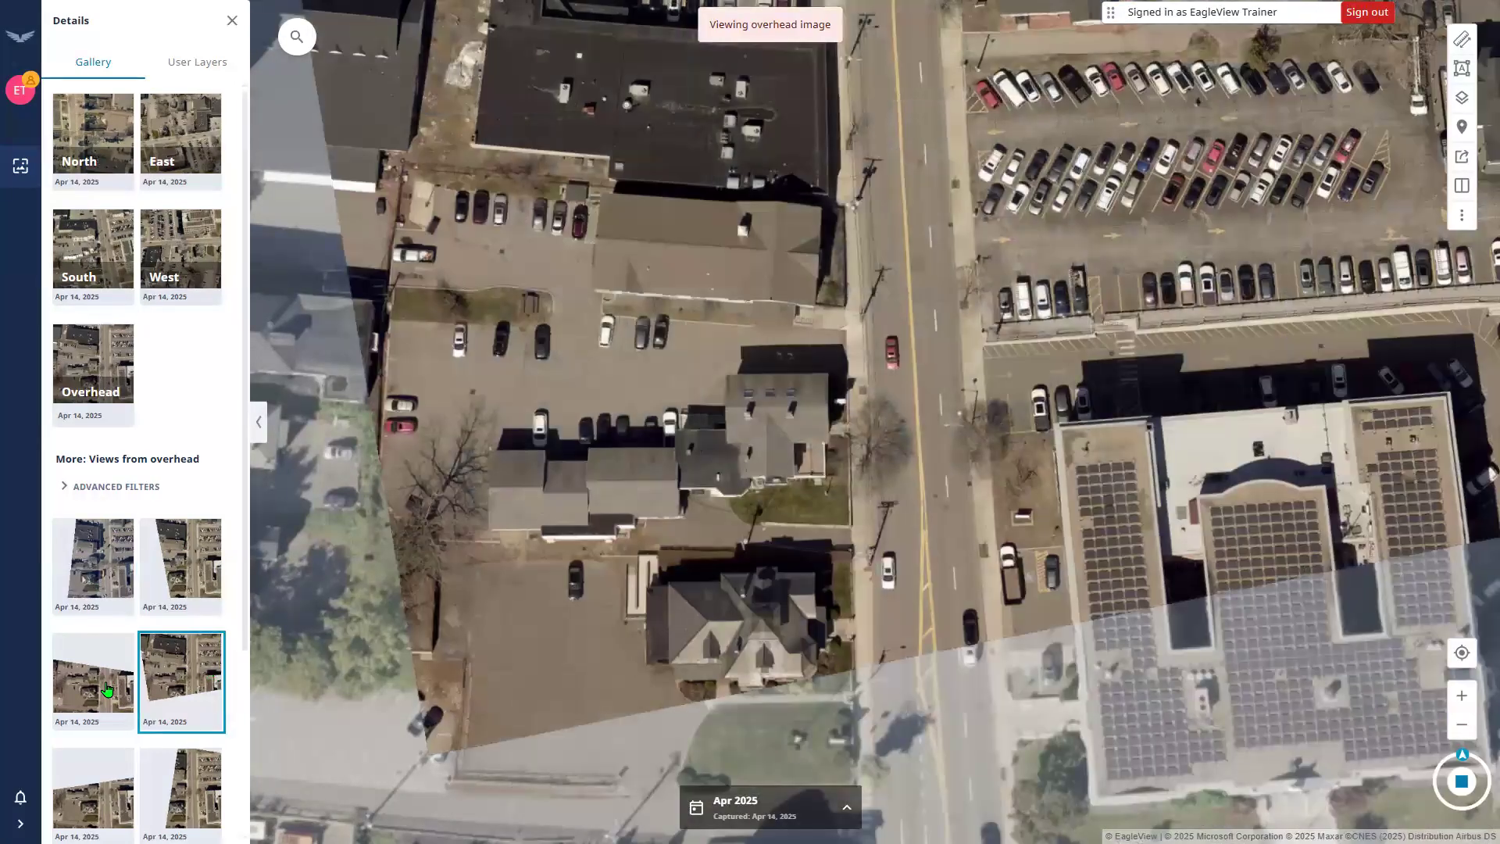
{"action": "left_click", "coordinate": [107, 689]}
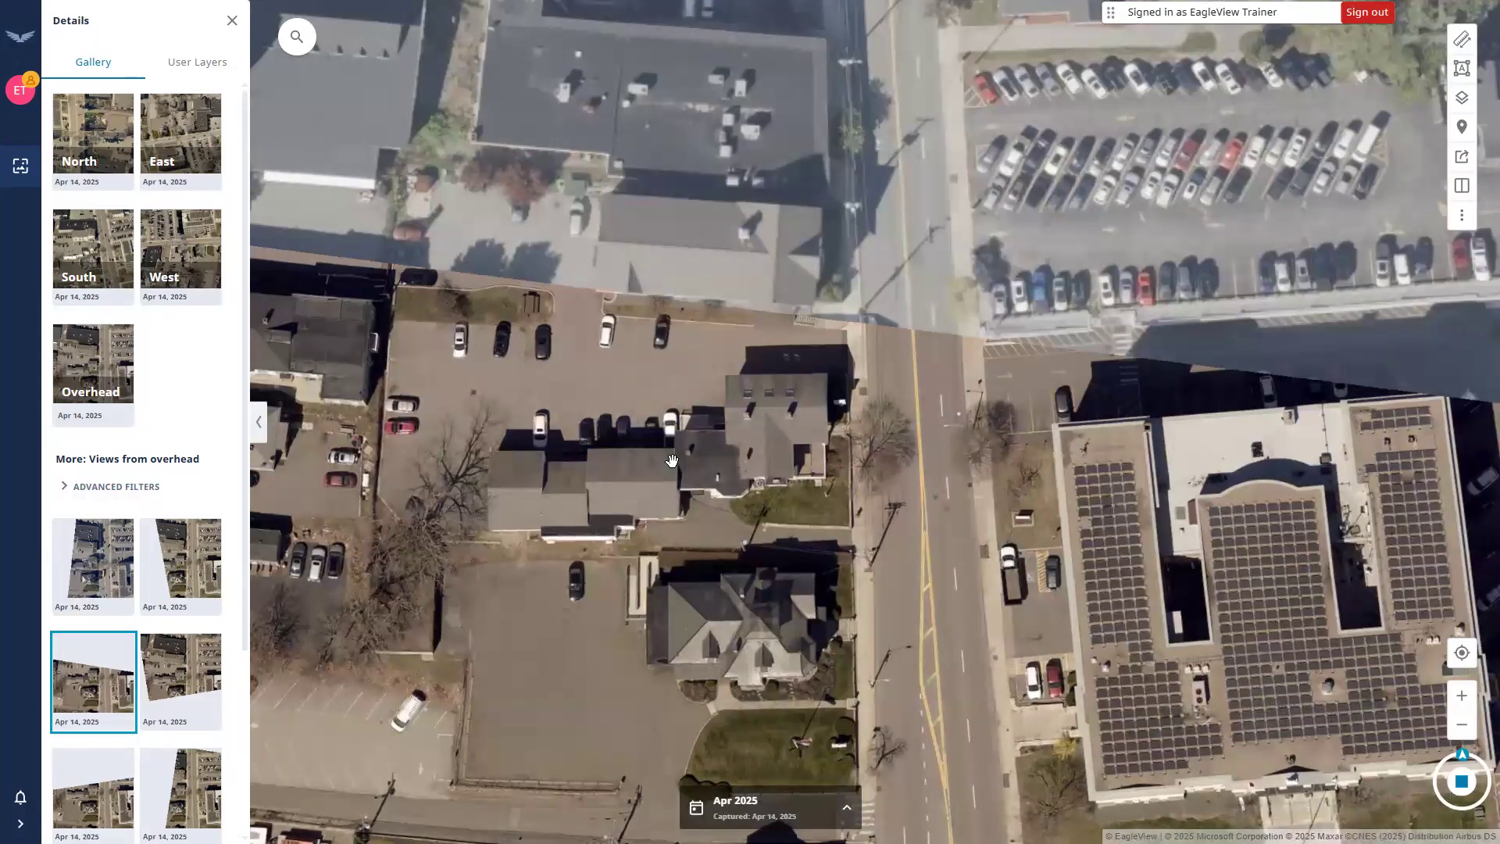
Preview another overhead image further down, then choose the east-facing oblique view.
{"action": "scroll", "coordinate": [176, 600], "scroll_direction": "down", "scroll_amount": 2}
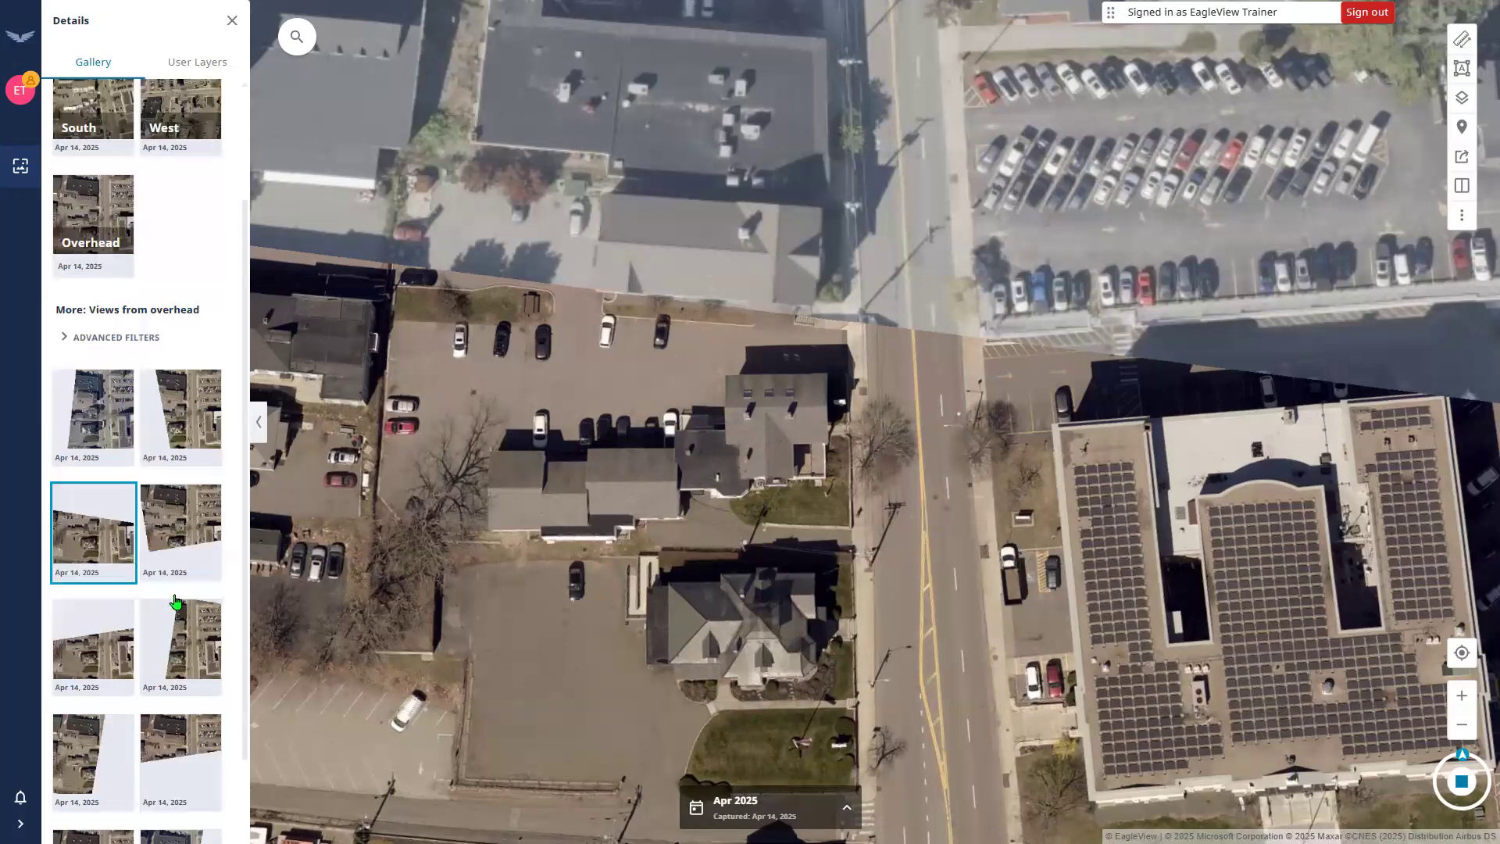
{"action": "scroll", "coordinate": [176, 601], "scroll_direction": "down", "scroll_amount": 1}
{"action": "left_click", "coordinate": [176, 601]}
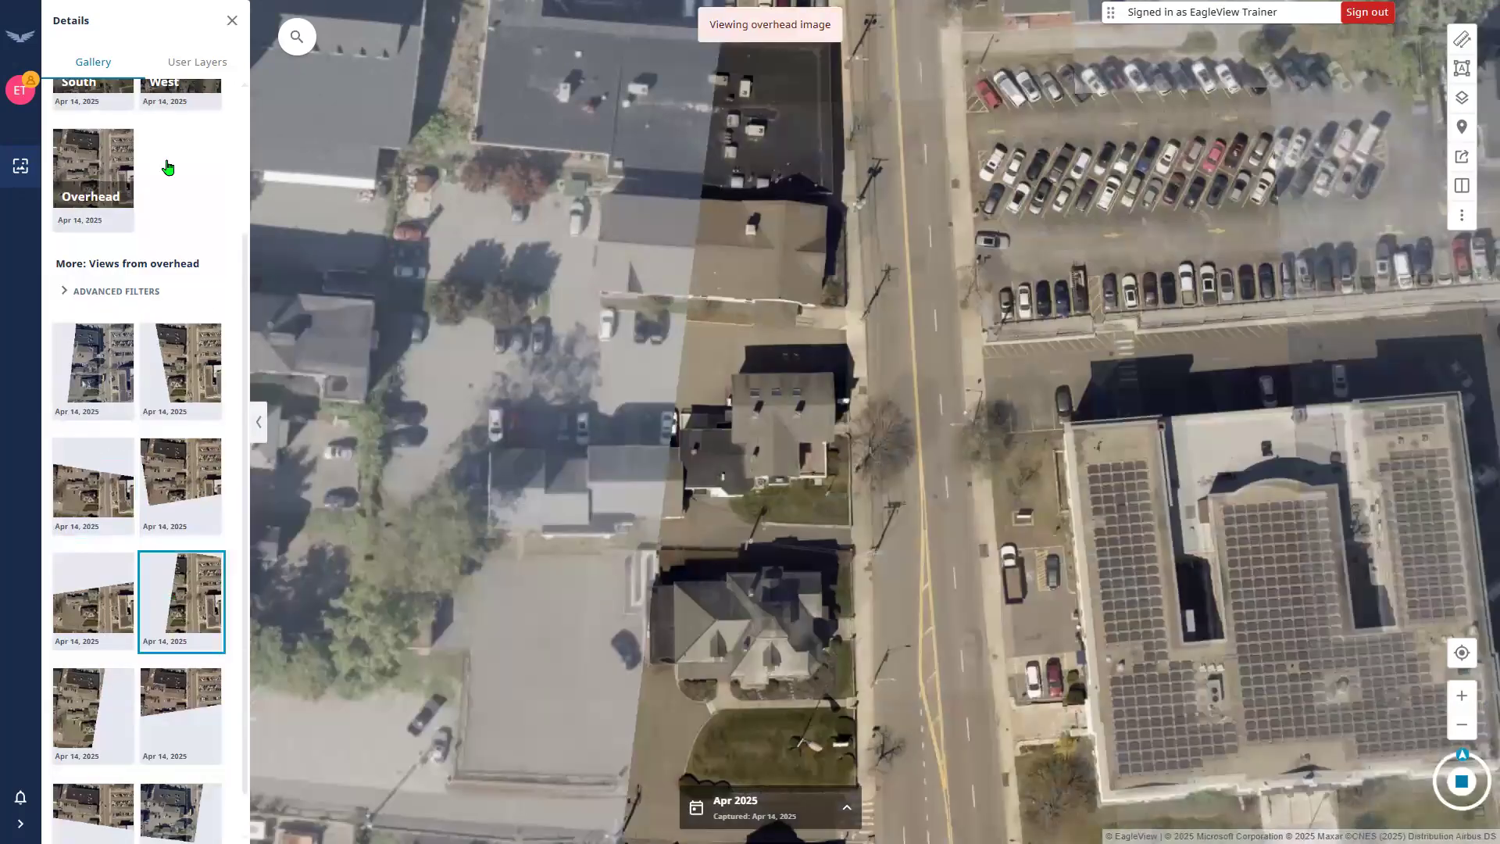
{"action": "scroll", "coordinate": [167, 166], "scroll_direction": "up", "scroll_amount": 3}
{"action": "left_click", "coordinate": [161, 135]}
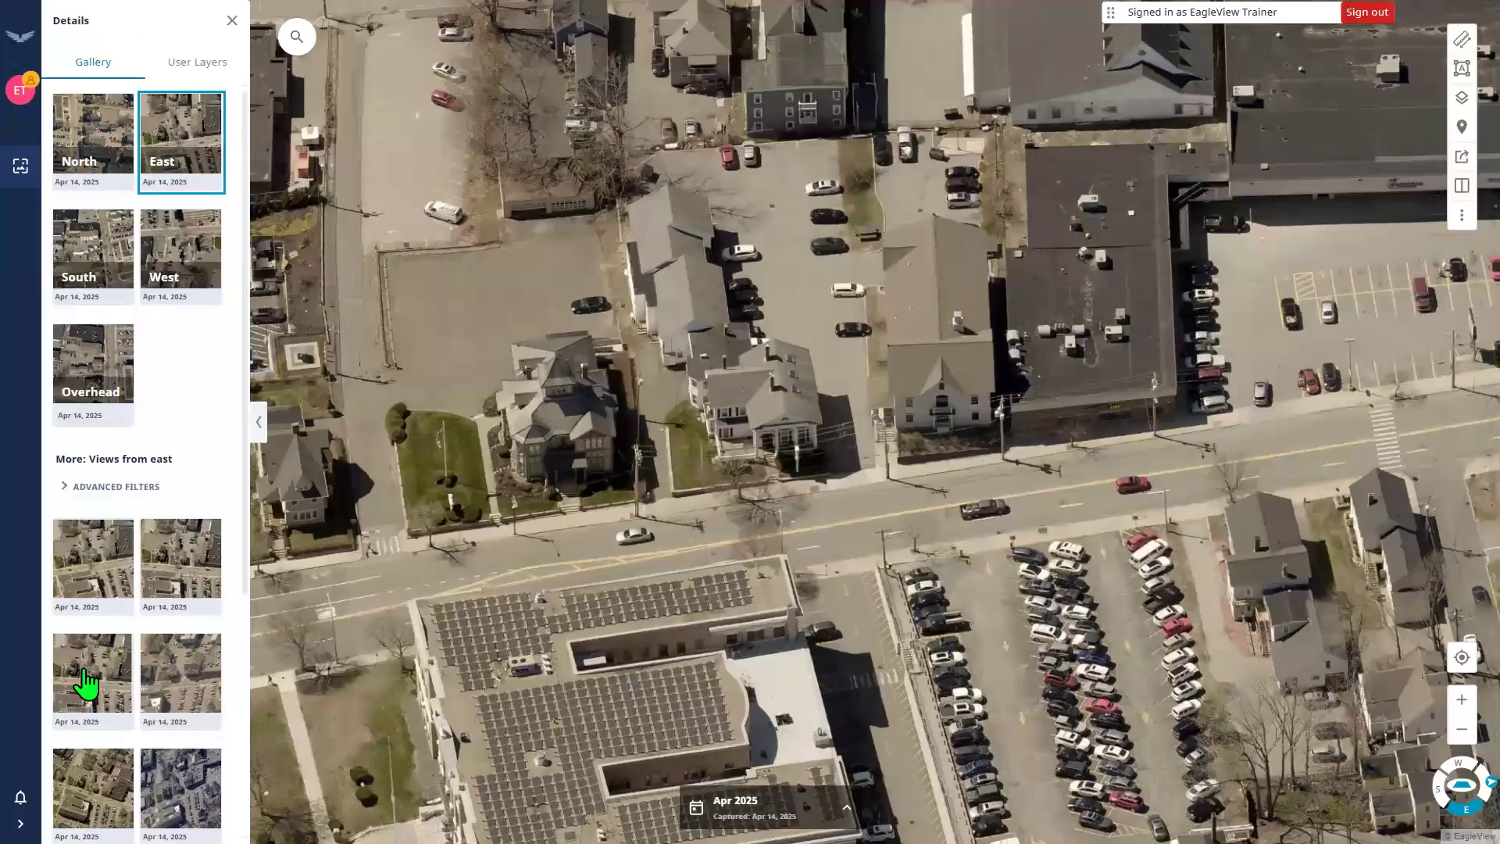
Preview the south-facing oblique image, then return to the east-facing view.
{"action": "scroll", "coordinate": [97, 617], "scroll_direction": "down", "scroll_amount": 5}
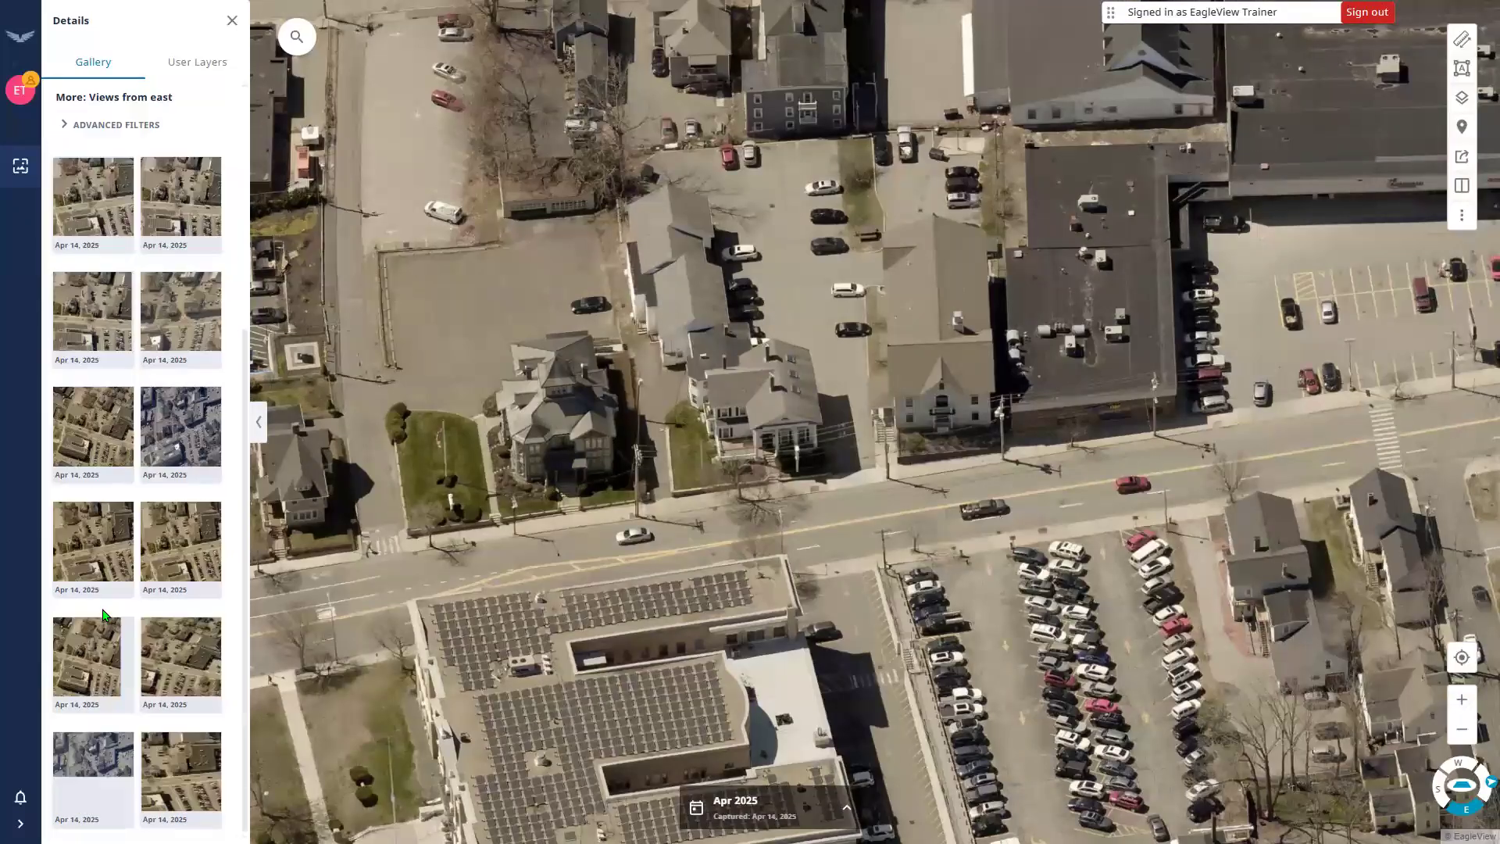
{"action": "scroll", "coordinate": [104, 243], "scroll_direction": "up", "scroll_amount": 4}
{"action": "left_click", "coordinate": [103, 249]}
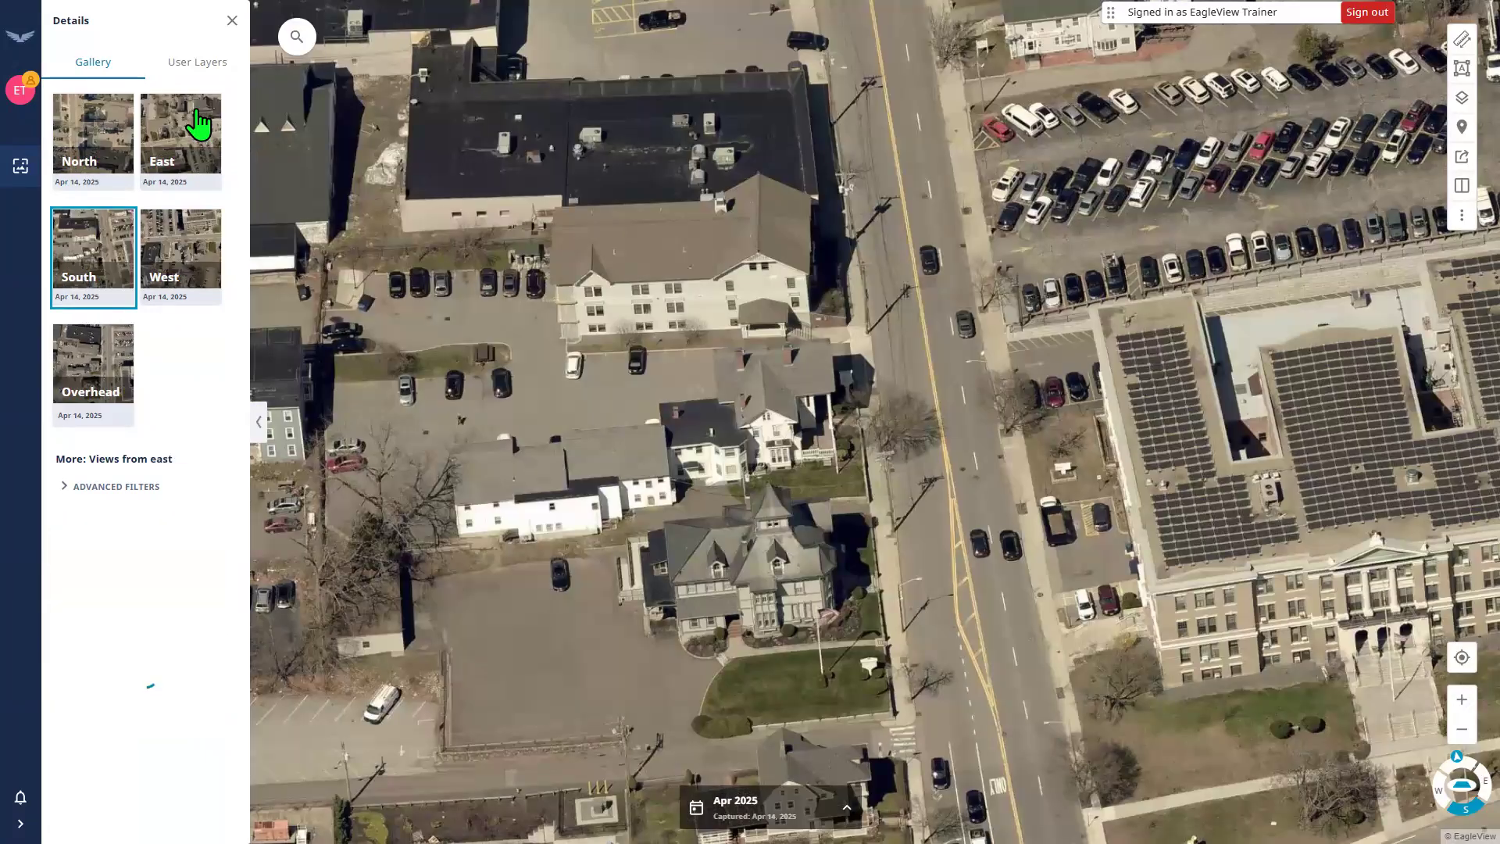
{"action": "left_click", "coordinate": [199, 123]}
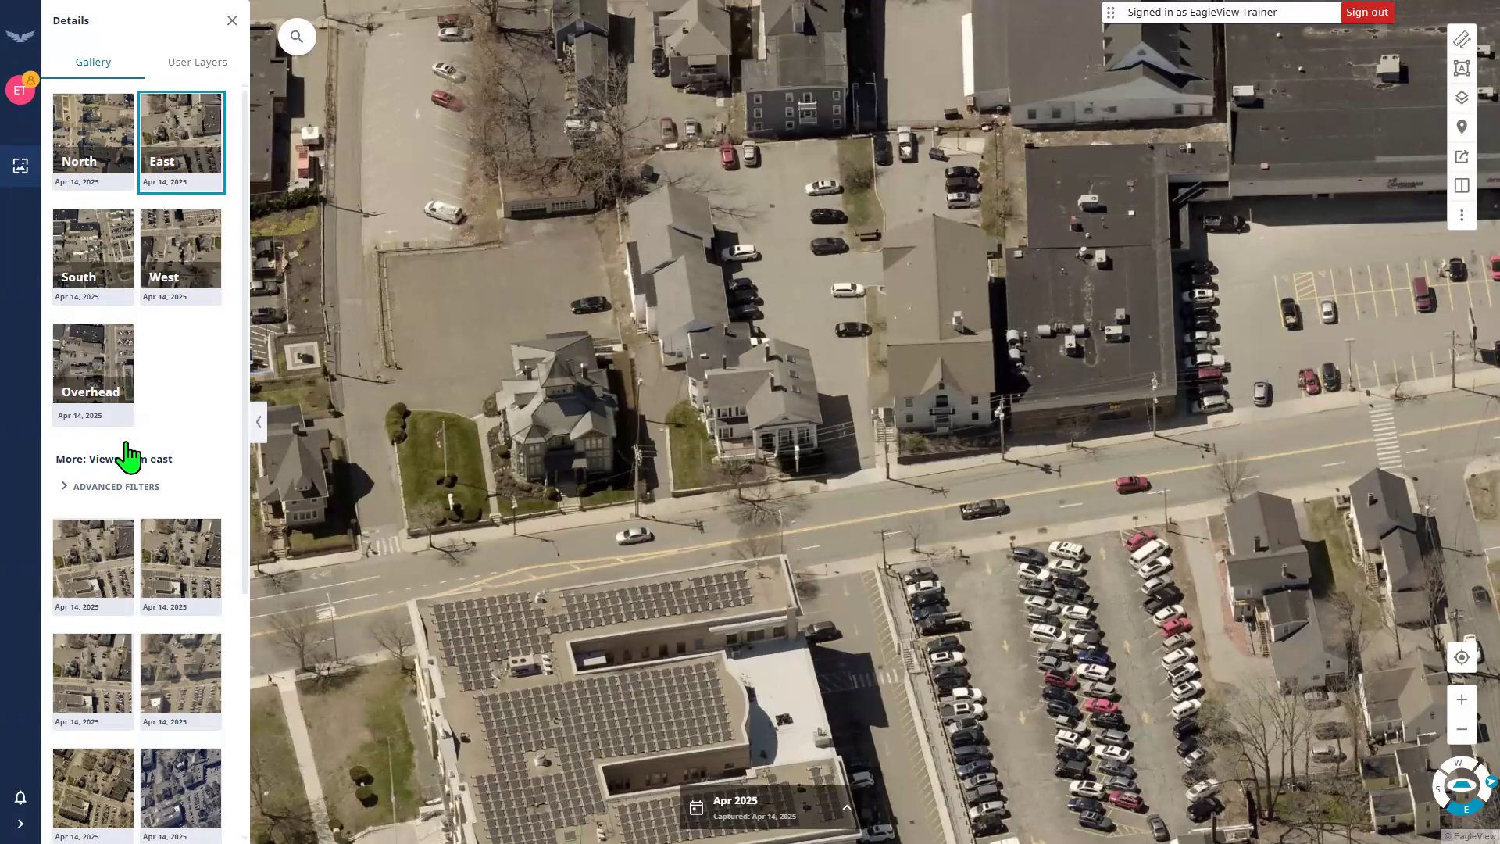
{"action": "scroll", "coordinate": [128, 458], "scroll_direction": "down", "scroll_amount": 3}
{"action": "scroll", "coordinate": [121, 430], "scroll_direction": "up", "scroll_amount": 3}
Close the gallery panel and glance at the Apr 2025 capture-date list without changing it.
{"action": "left_click", "coordinate": [234, 21]}
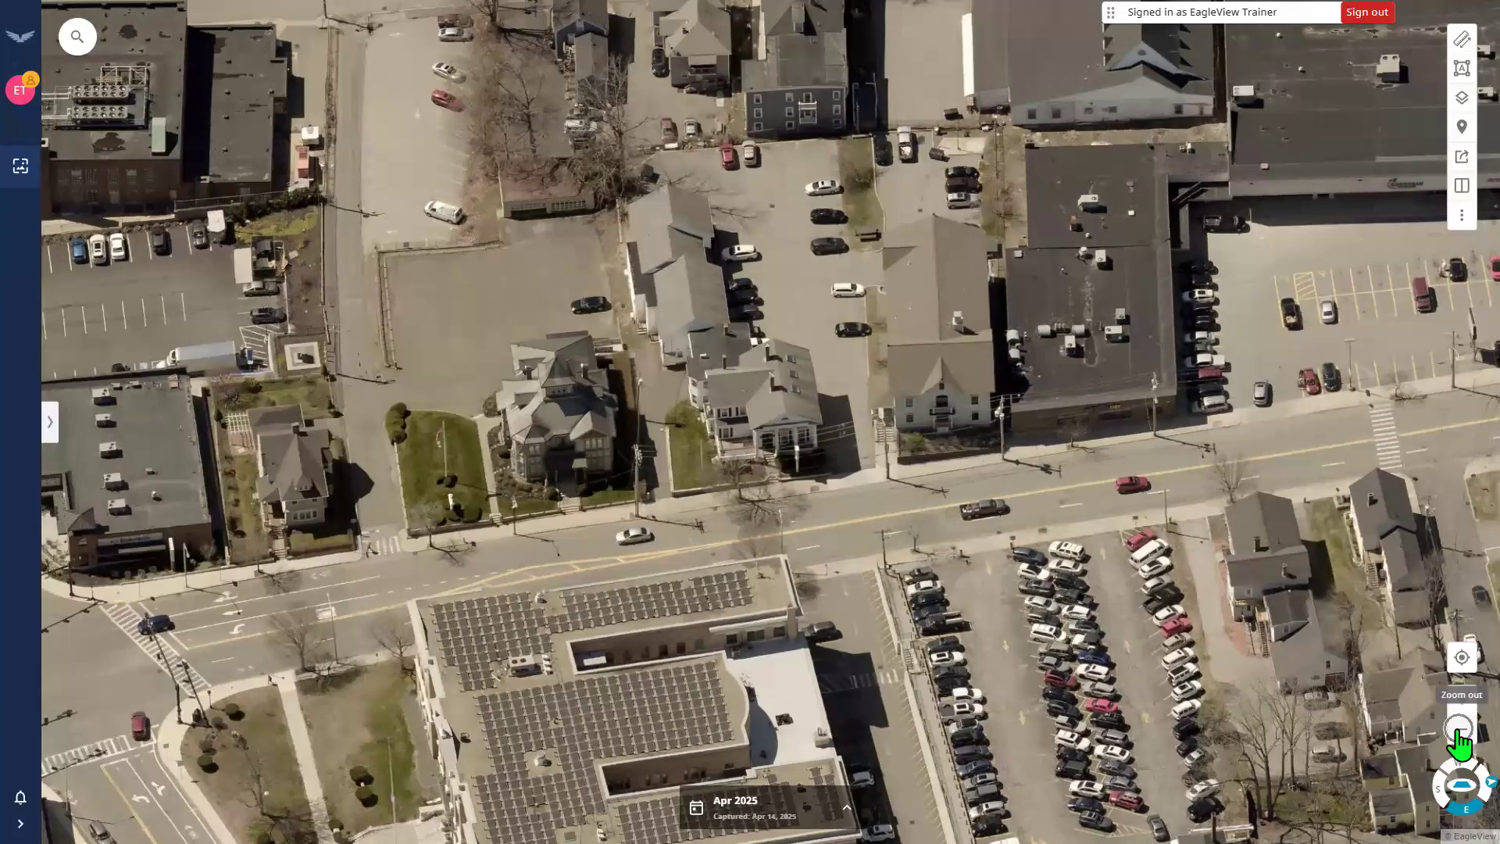
{"action": "left_click", "coordinate": [838, 807]}
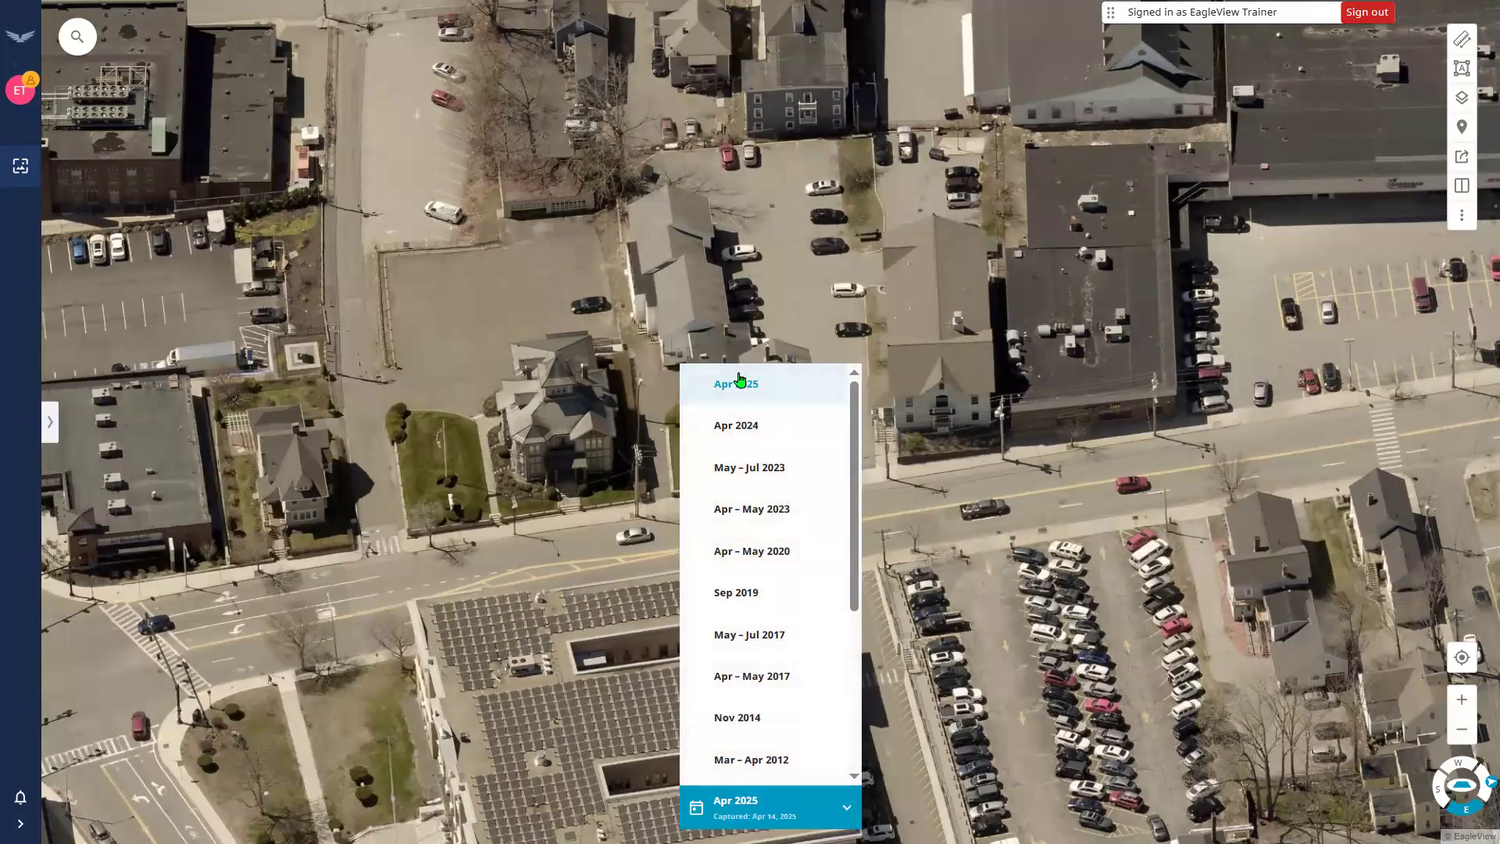
{"action": "left_click", "coordinate": [52, 427]}
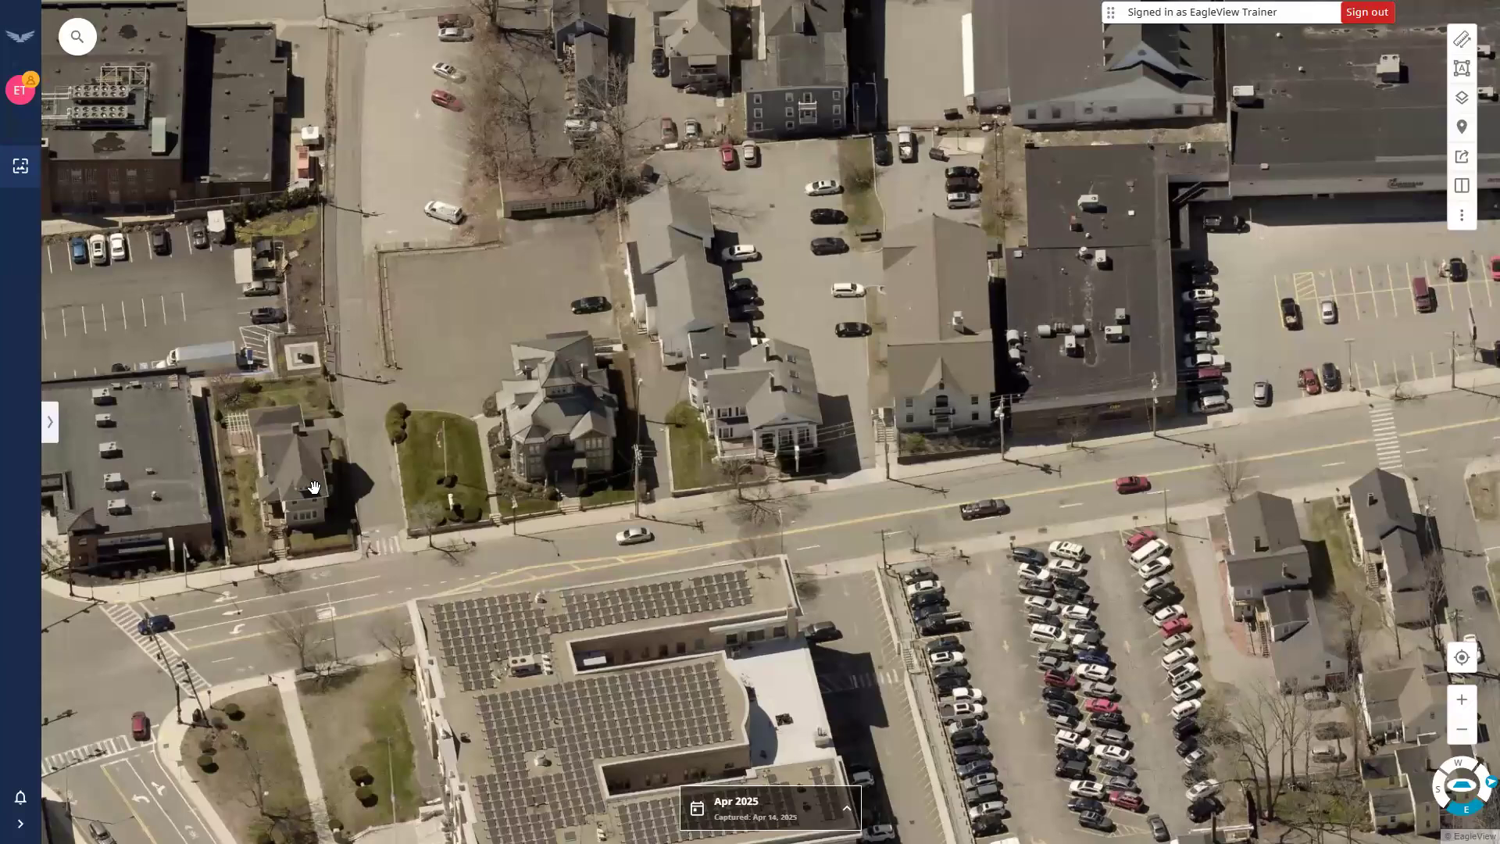
{"action": "left_click", "coordinate": [52, 429]}
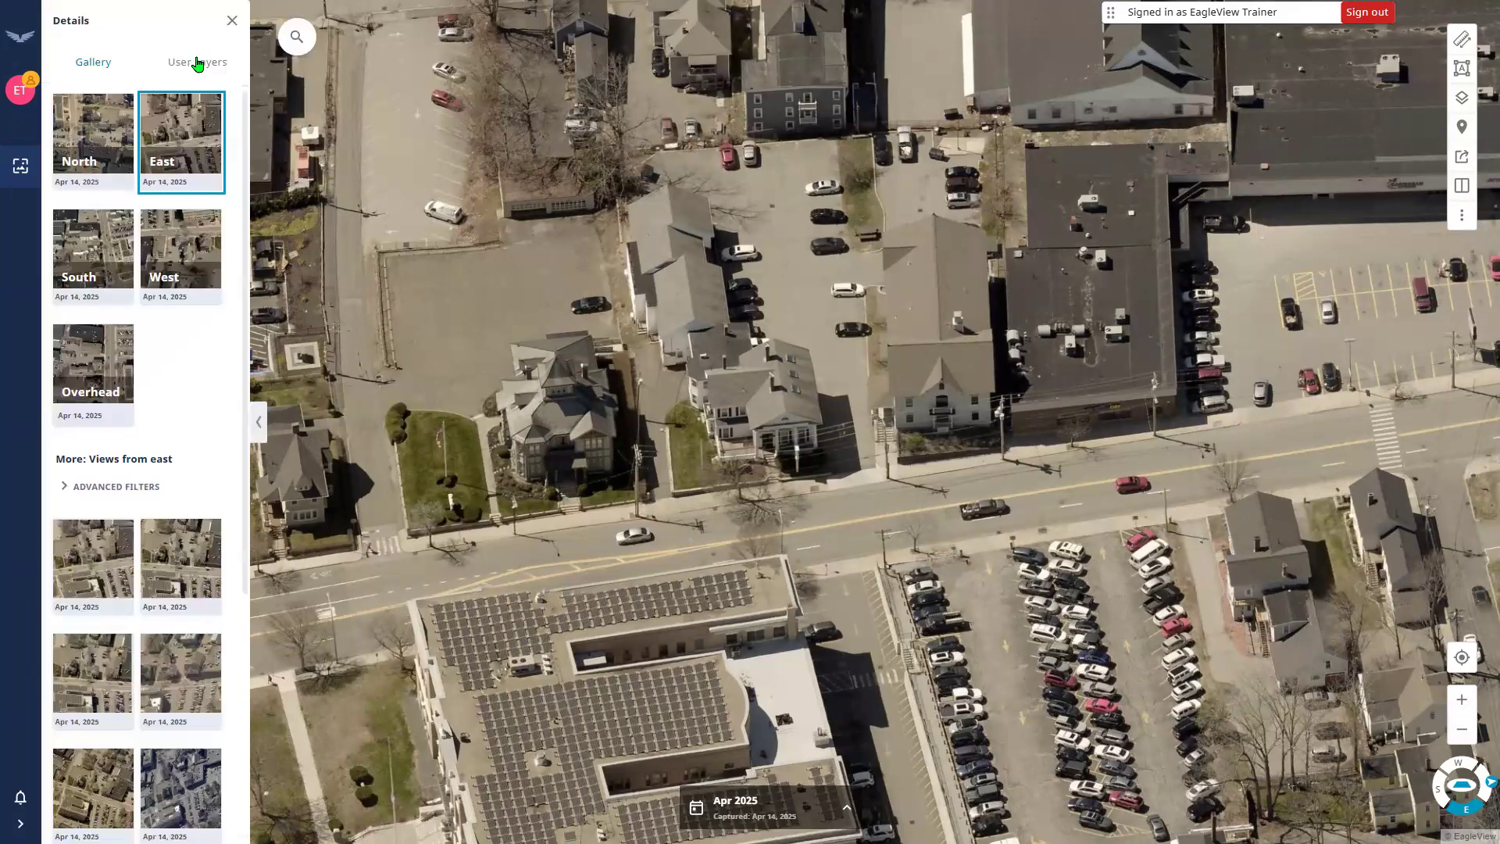
{"action": "left_click", "coordinate": [198, 66]}
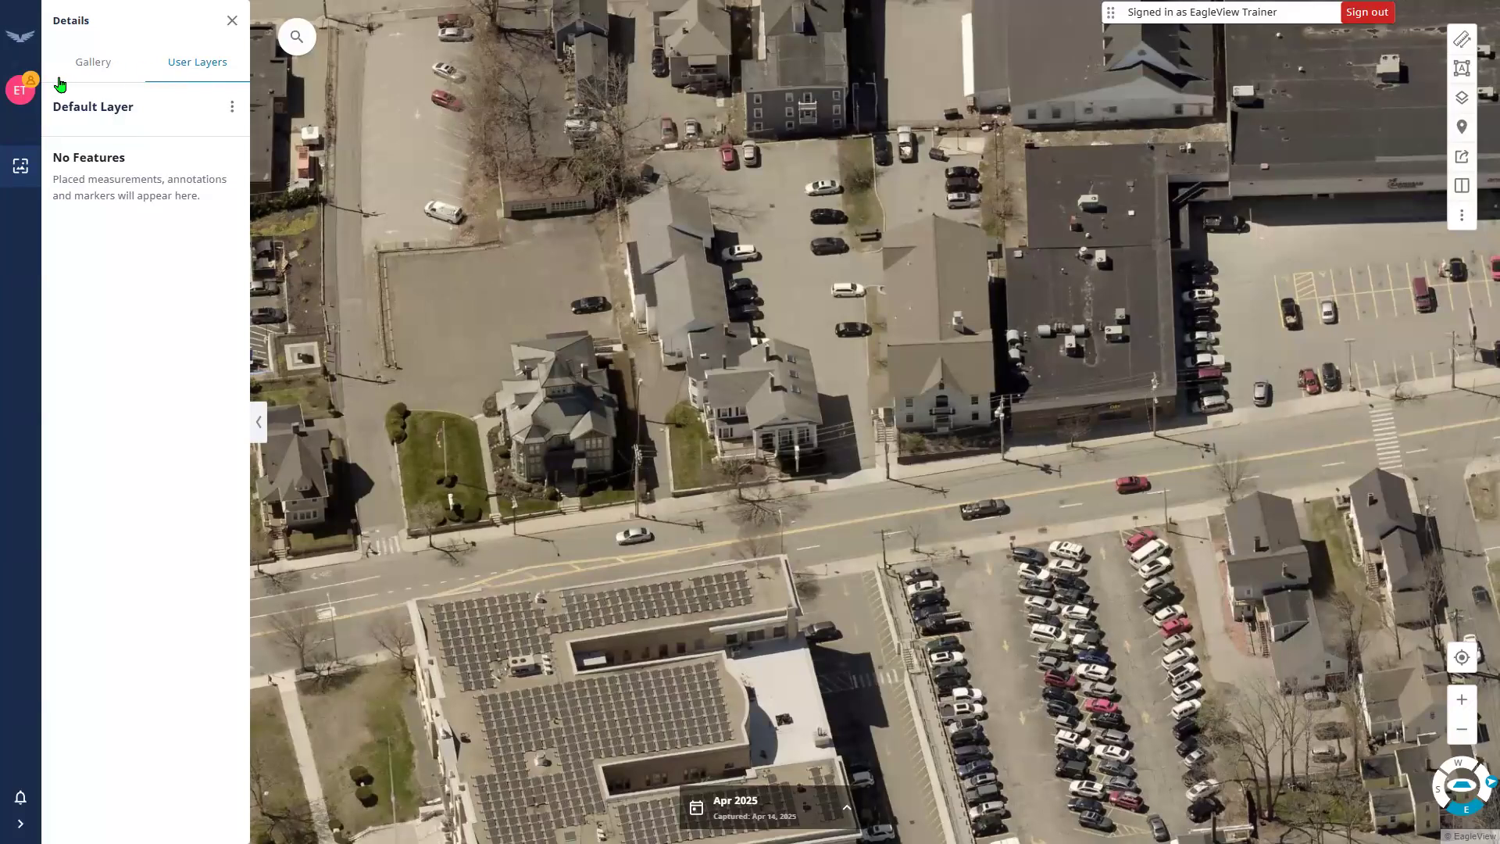
{"action": "left_click", "coordinate": [88, 69]}
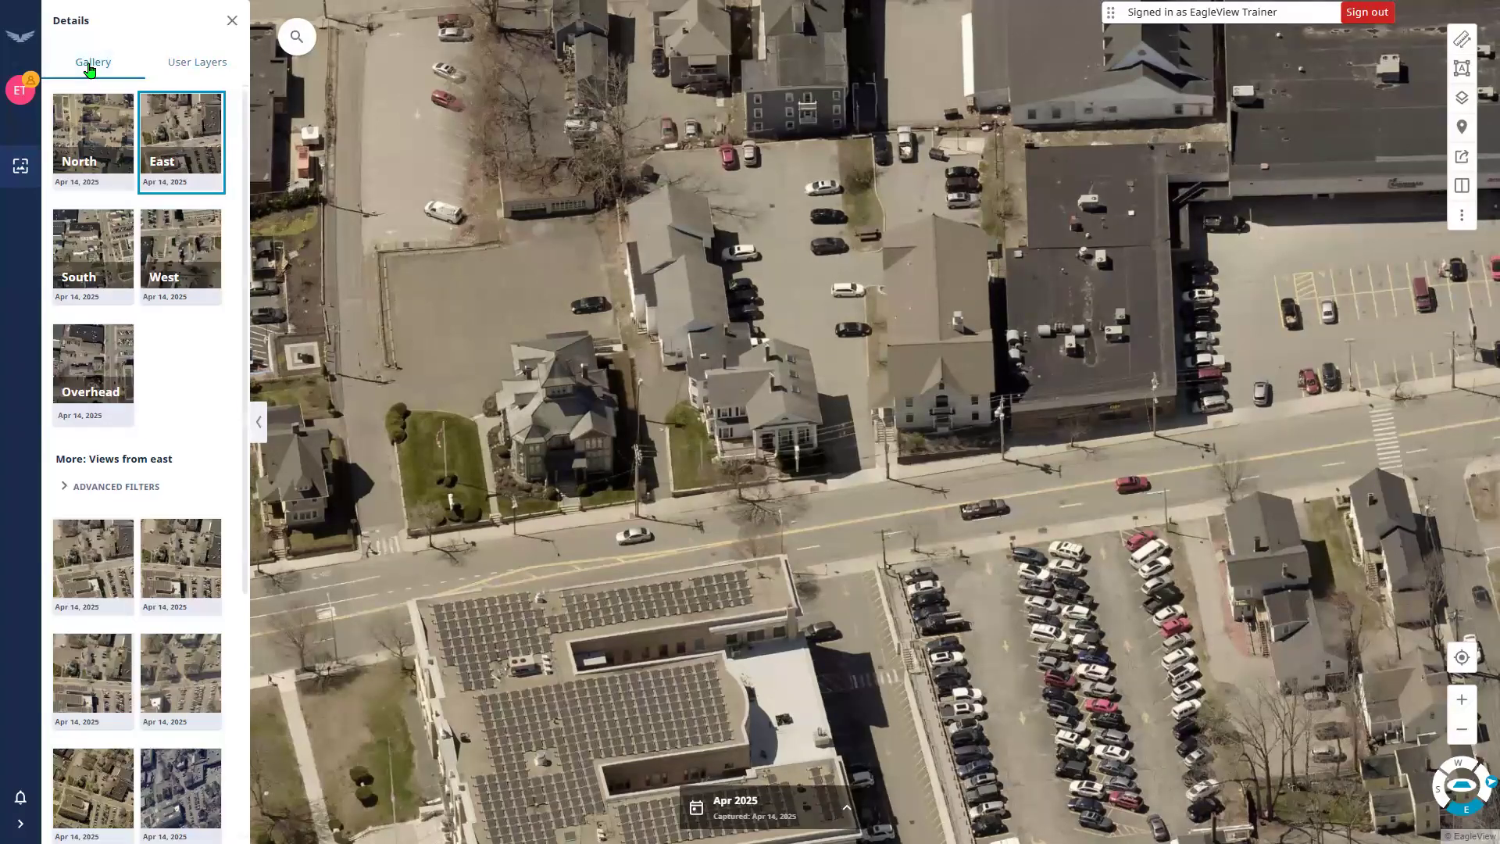
{"action": "left_click", "coordinate": [196, 73]}
{"action": "left_click", "coordinate": [196, 72]}
{"action": "left_click", "coordinate": [232, 21]}
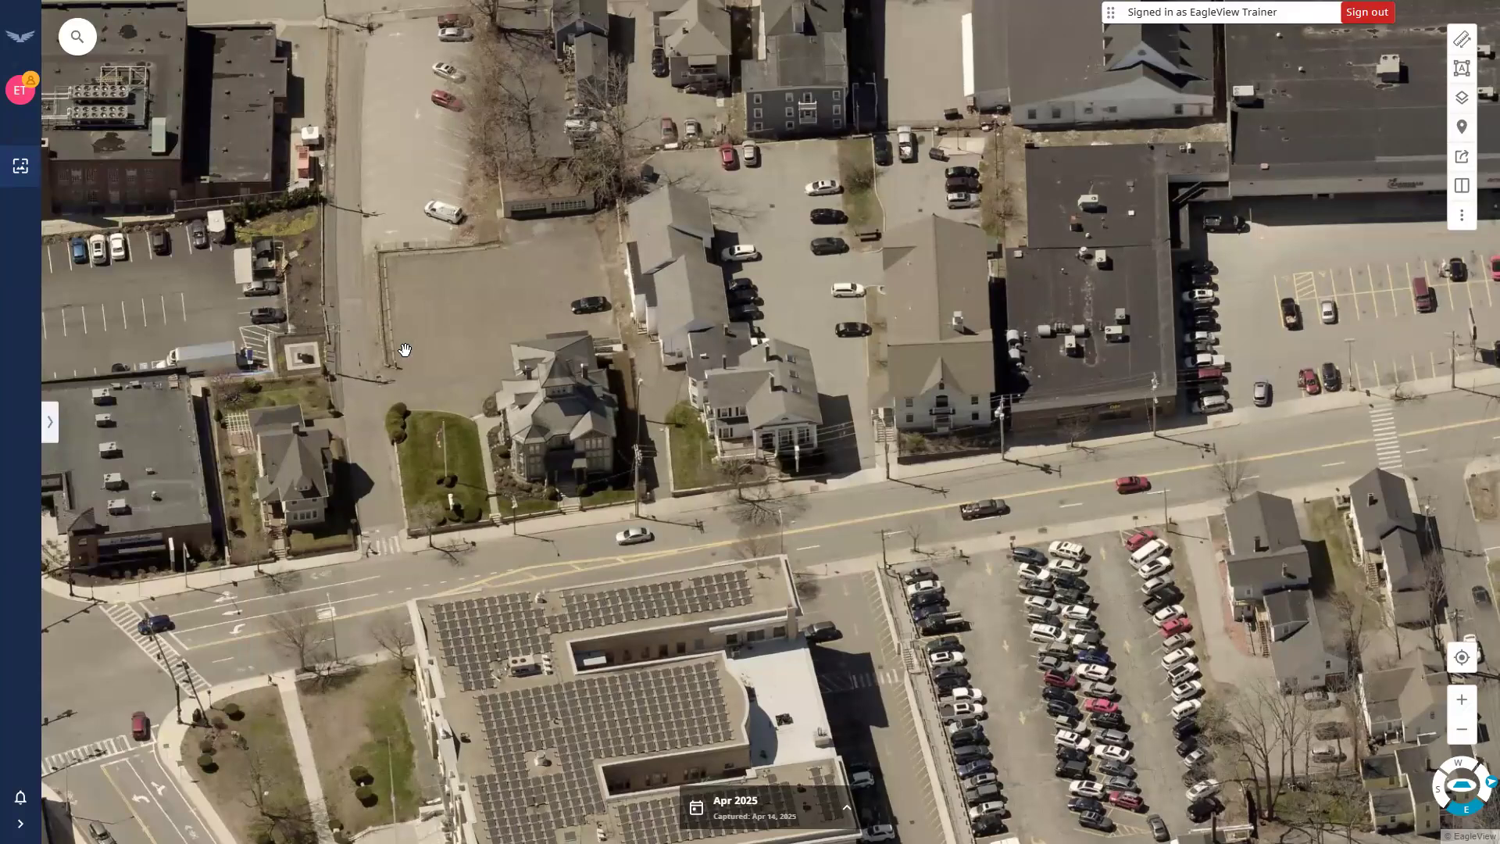
Expand the Address or Lat,Long search box with the magnifier button.
{"action": "left_click", "coordinate": [81, 49]}
{"action": "left_click", "coordinate": [77, 39]}
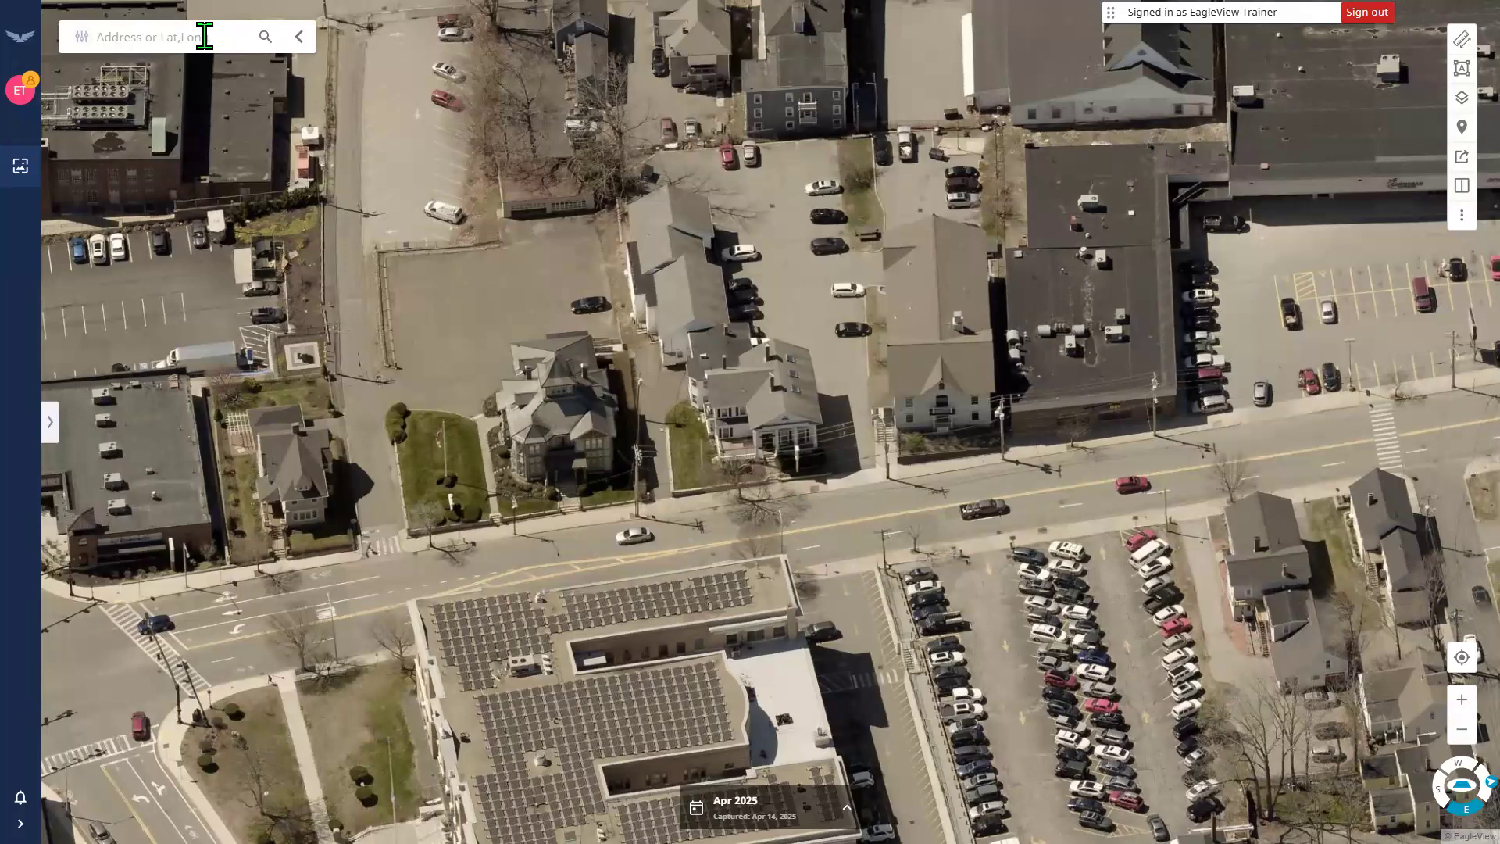
{"action": "left_click", "coordinate": [81, 47]}
{"action": "left_click", "coordinate": [80, 48]}
{"action": "left_click", "coordinate": [80, 47]}
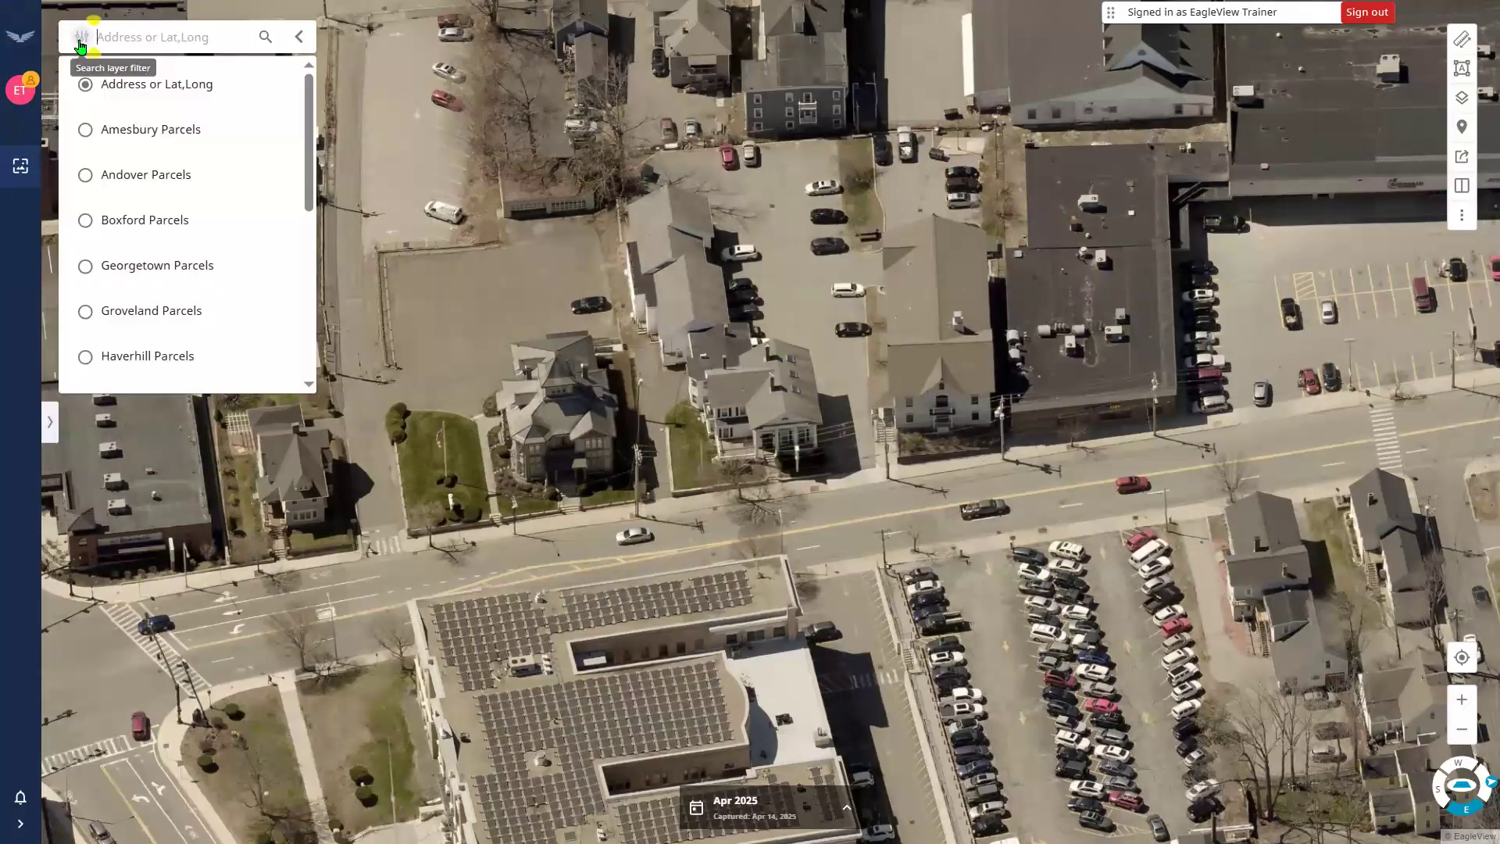
{"action": "left_click_drag", "start_coordinate": [318, 139], "coordinate": [313, 201]}
{"action": "scroll", "coordinate": [287, 268], "scroll_direction": "down", "scroll_amount": 3}
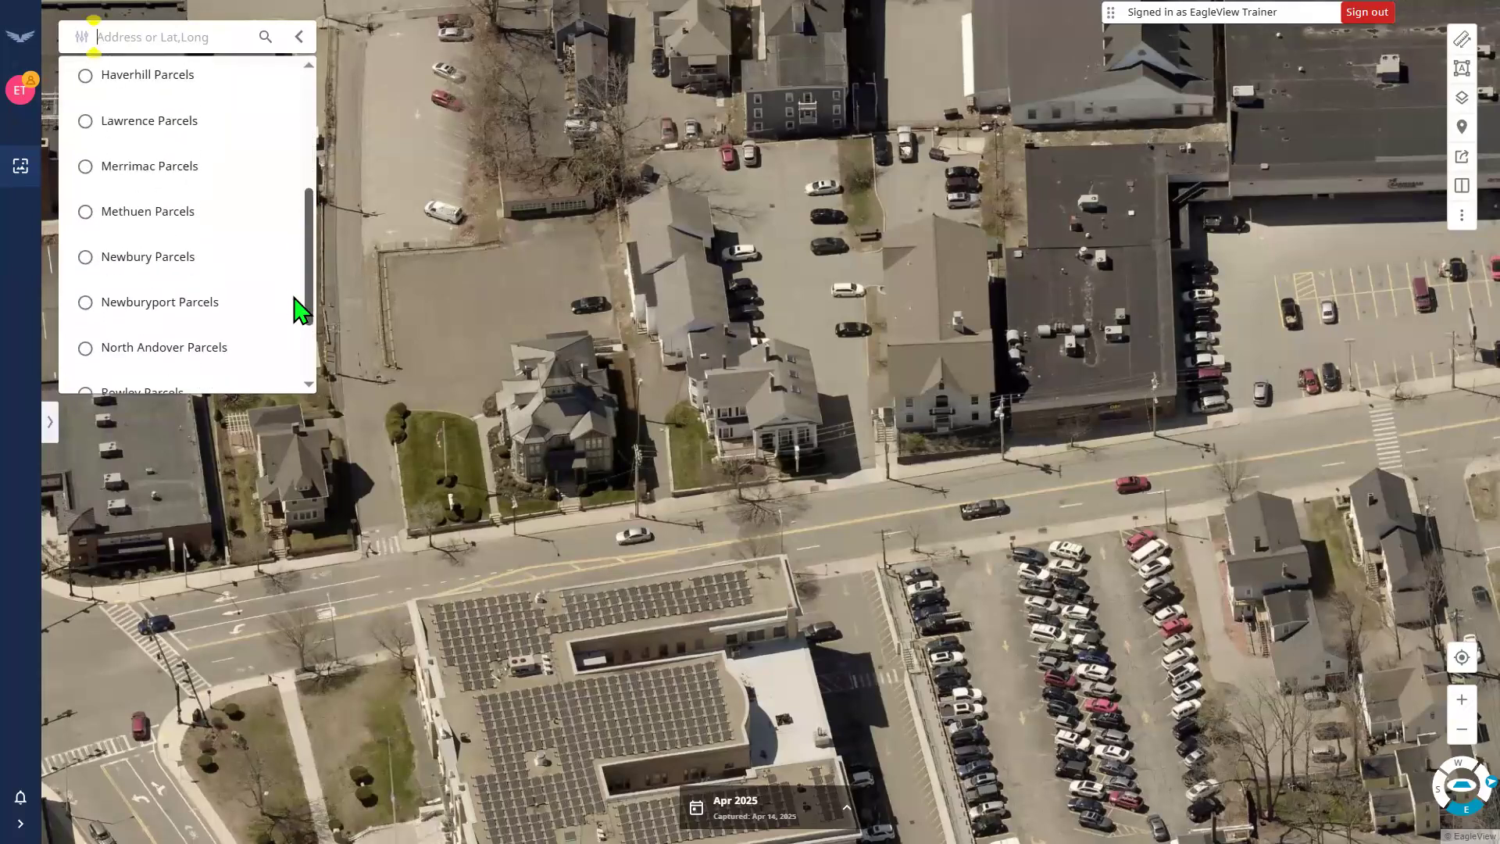
{"action": "scroll", "coordinate": [295, 322], "scroll_direction": "down", "scroll_amount": 2}
{"action": "scroll", "coordinate": [308, 308], "scroll_direction": "up", "scroll_amount": 2}
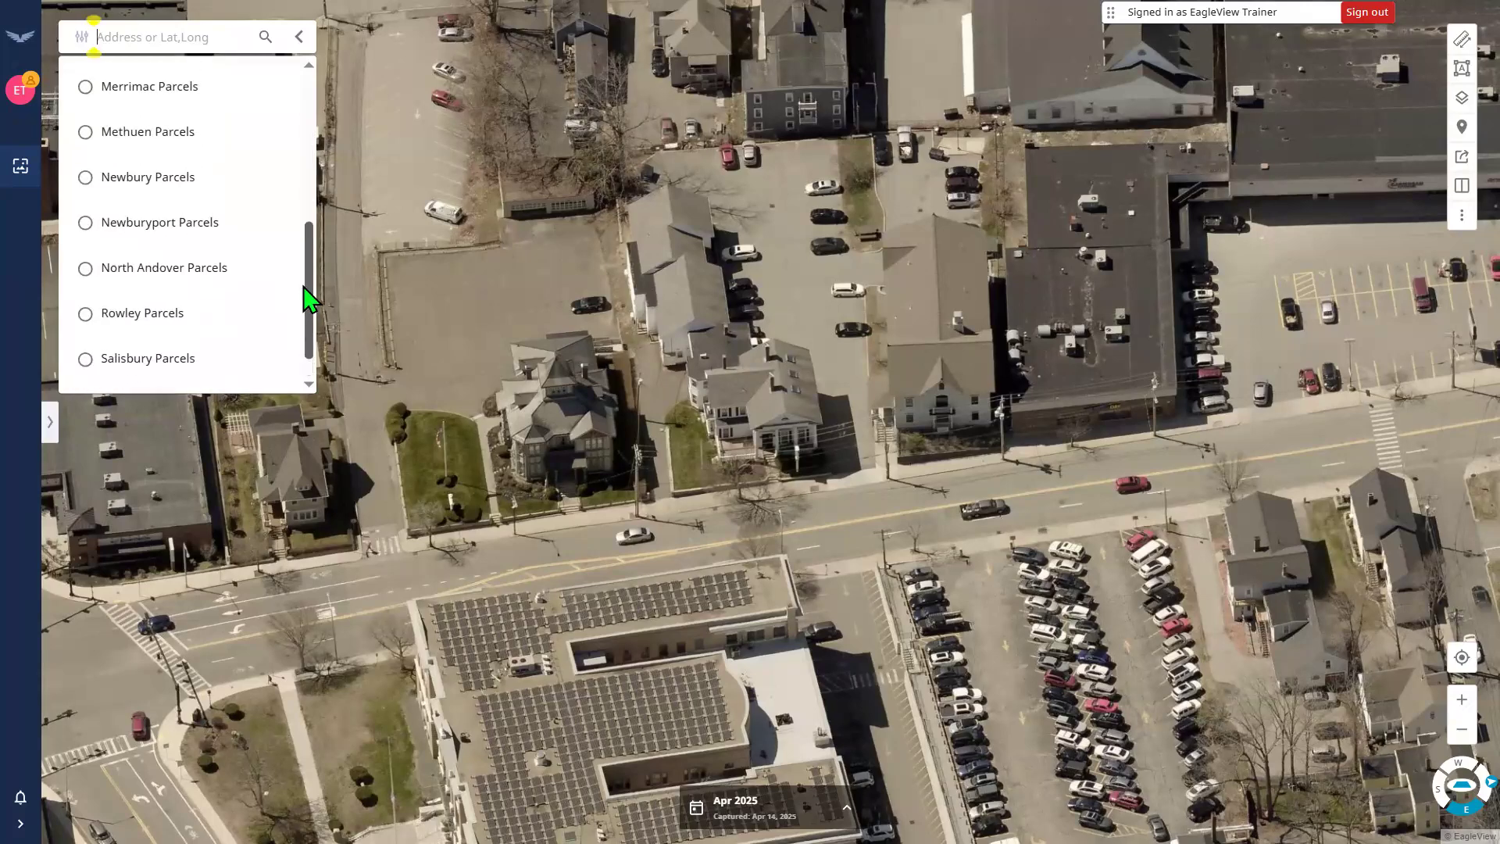
{"action": "left_click_drag", "start_coordinate": [306, 272], "coordinate": [291, 354]}
{"action": "scroll", "coordinate": [282, 112], "scroll_direction": "up", "scroll_amount": 5}
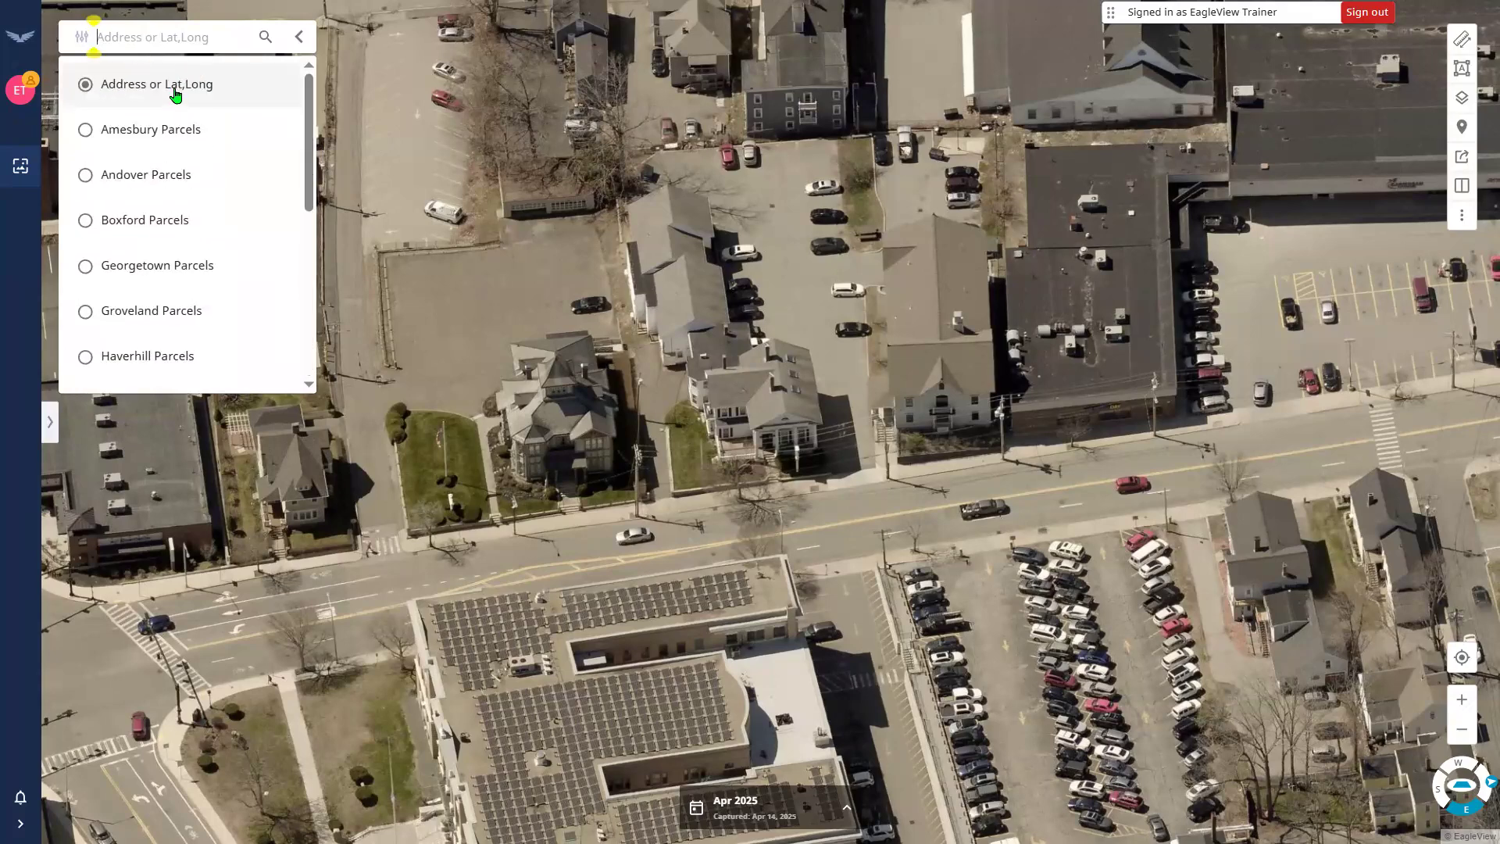
{"action": "left_click", "coordinate": [136, 32]}
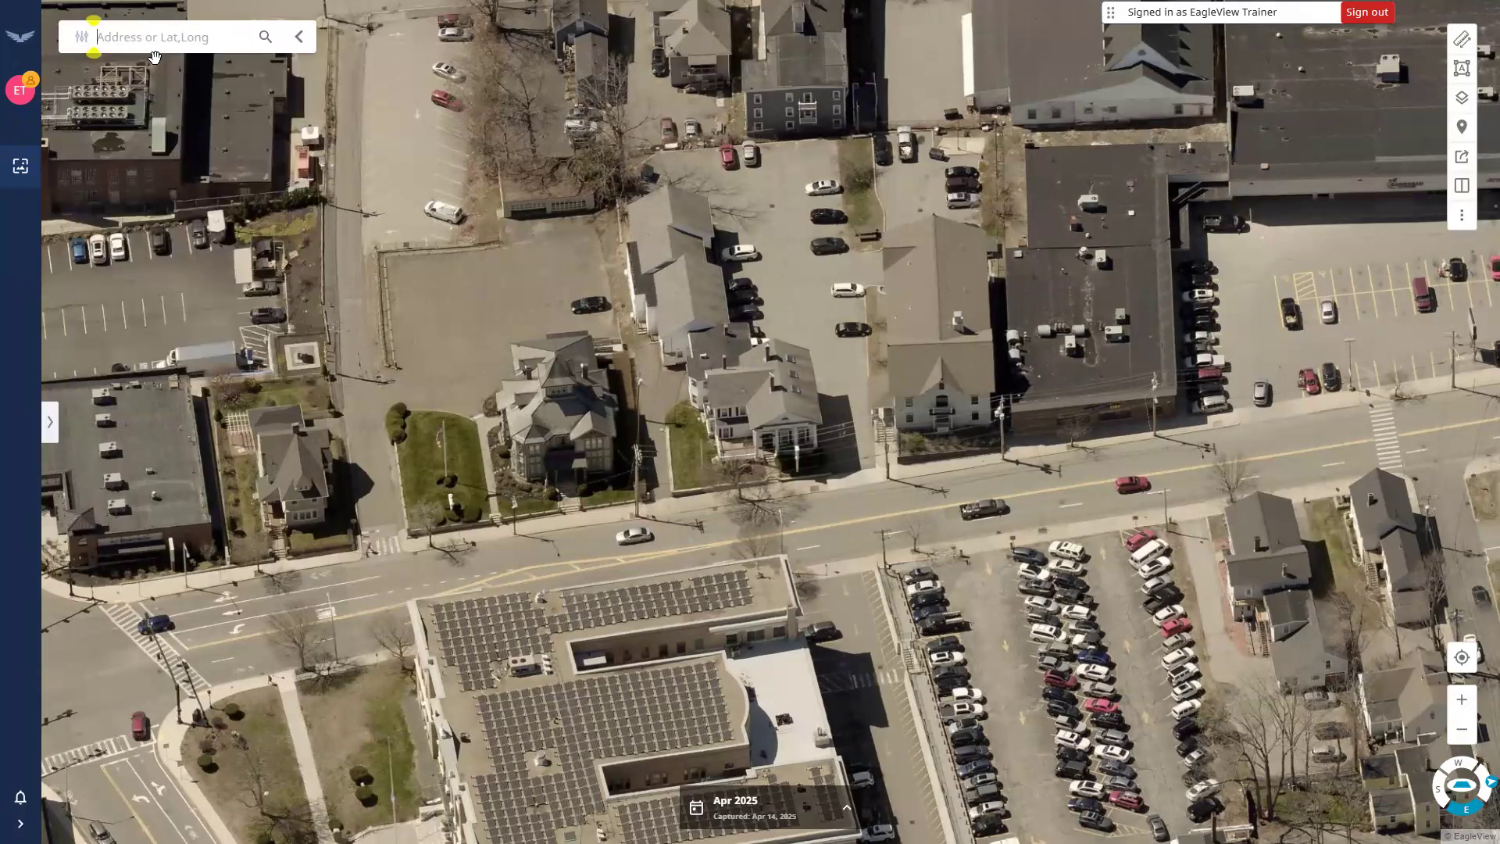
{"action": "left_click", "coordinate": [81, 38]}
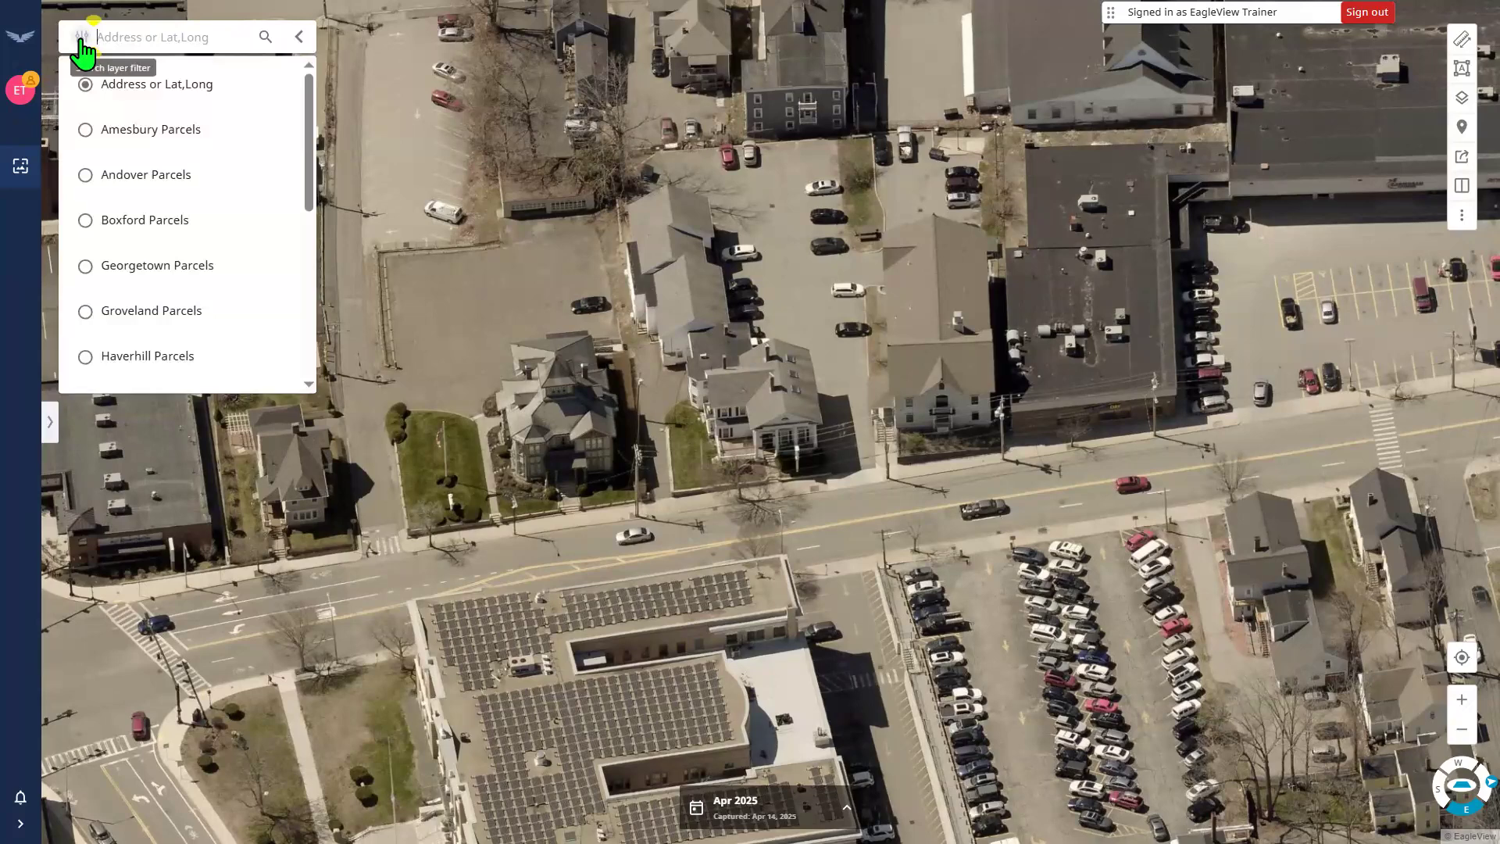
{"action": "left_click", "coordinate": [81, 37]}
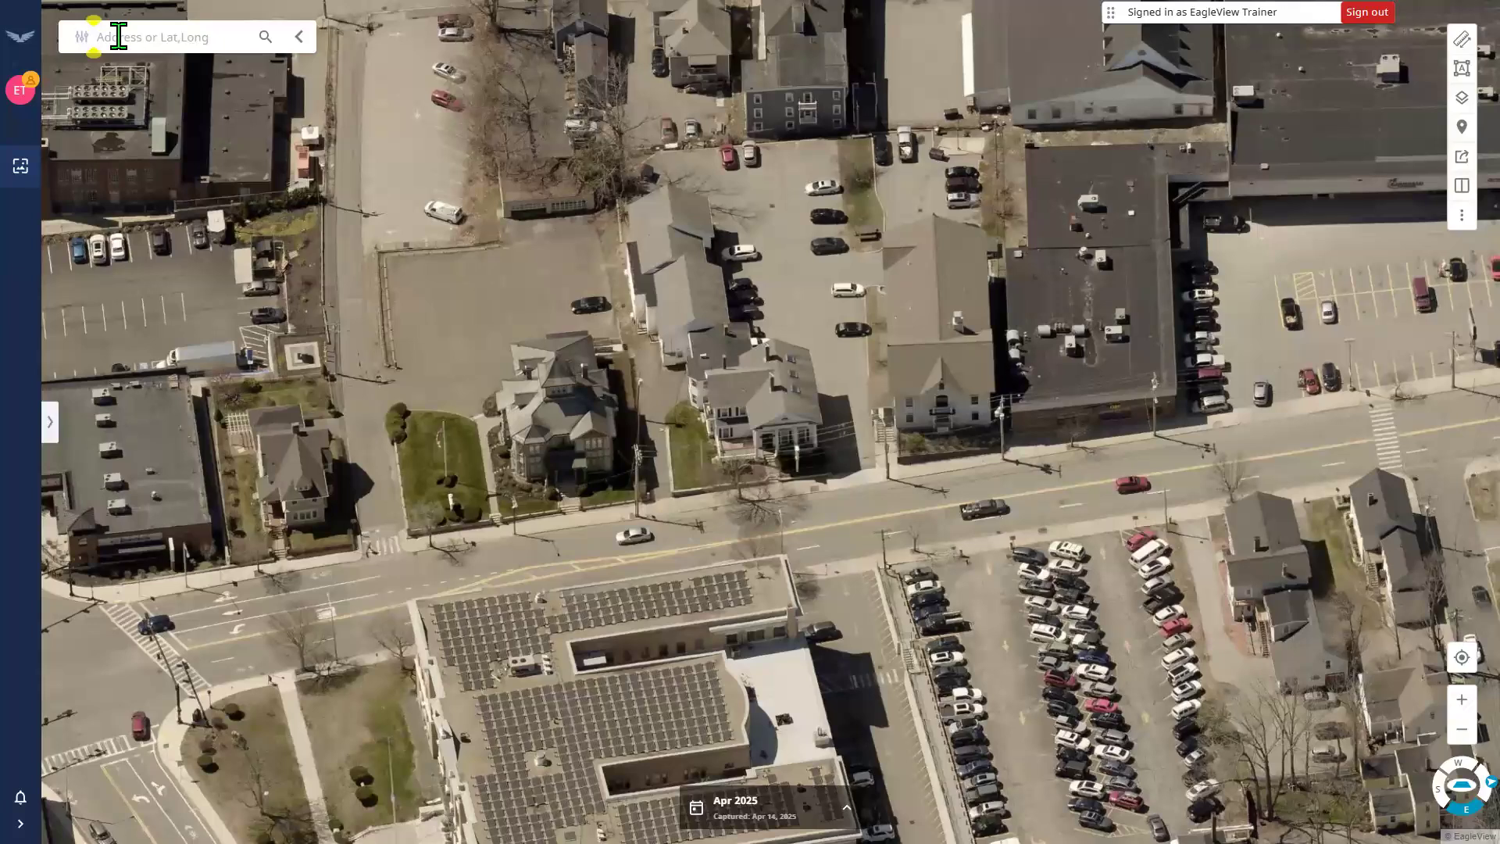
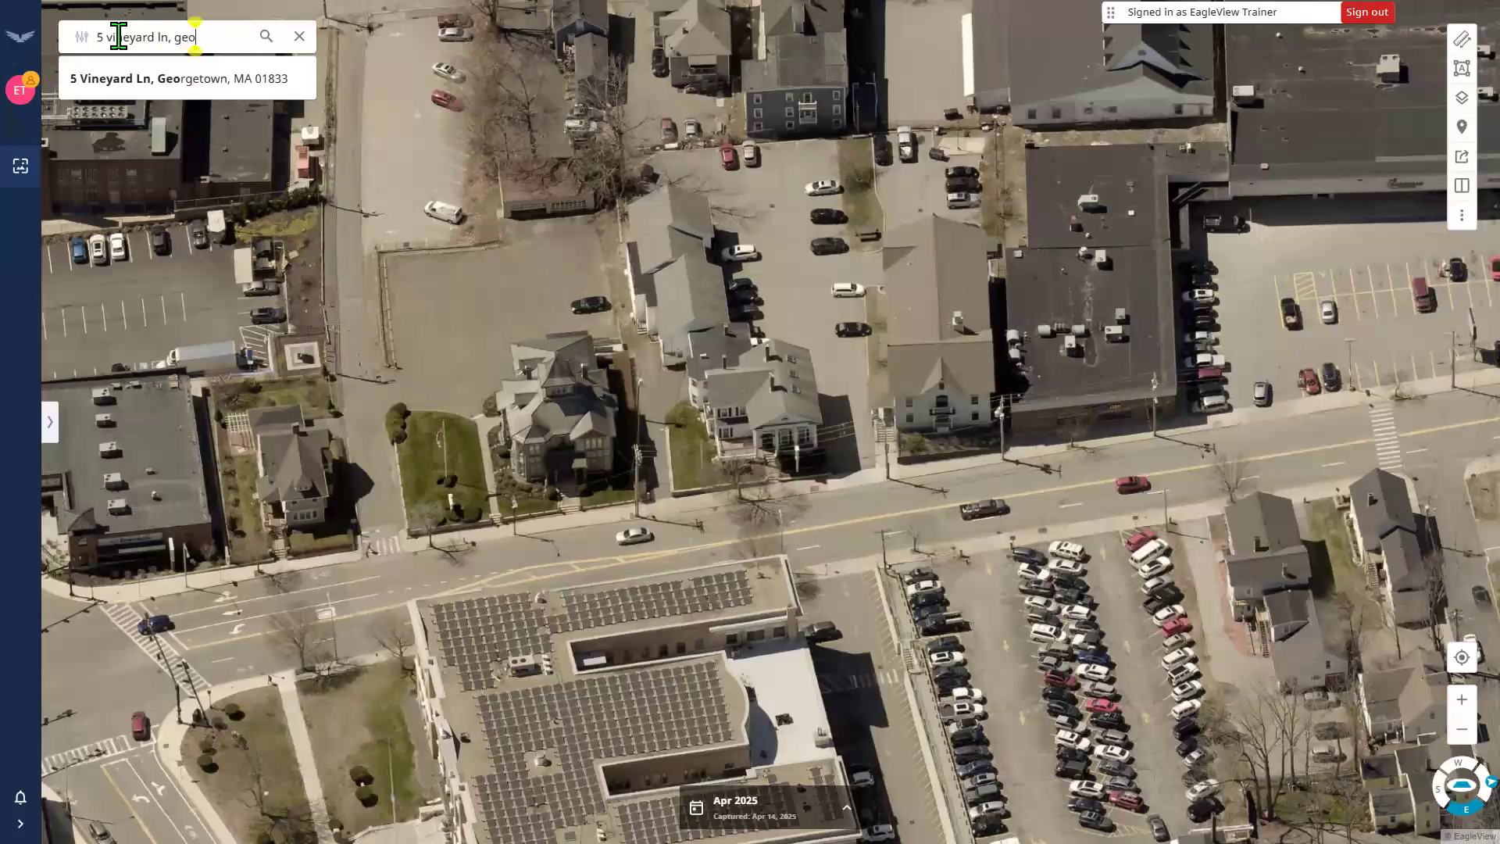
Search for the residential street address, correcting a typo, and go to the matching suggestion.
{"action": "left_click", "coordinate": [161, 76]}
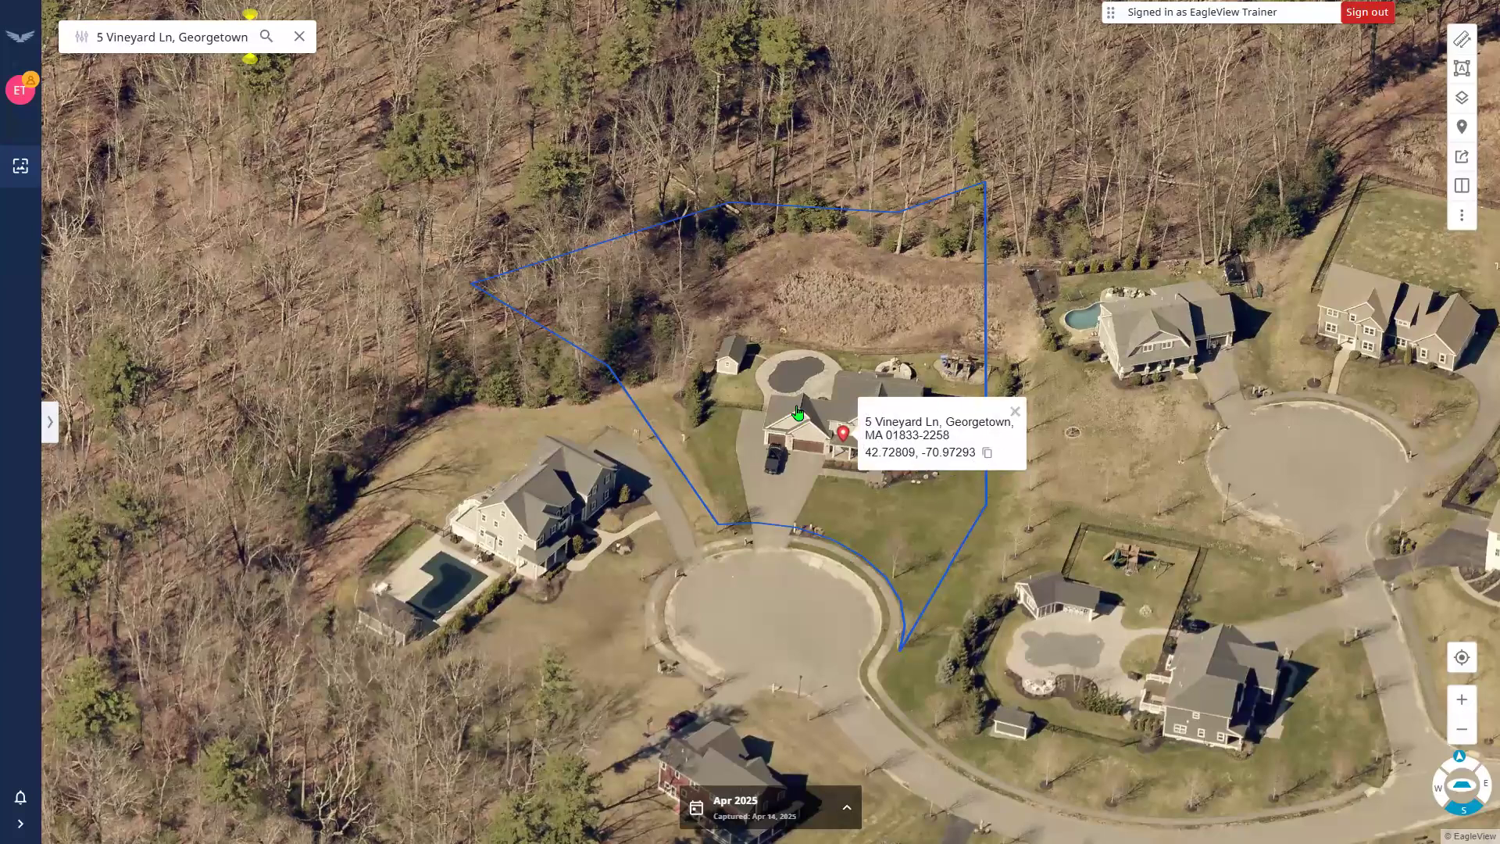
Re-search the location by its copied coordinates, then close the popup and clear the search.
{"action": "left_click", "coordinate": [987, 453]}
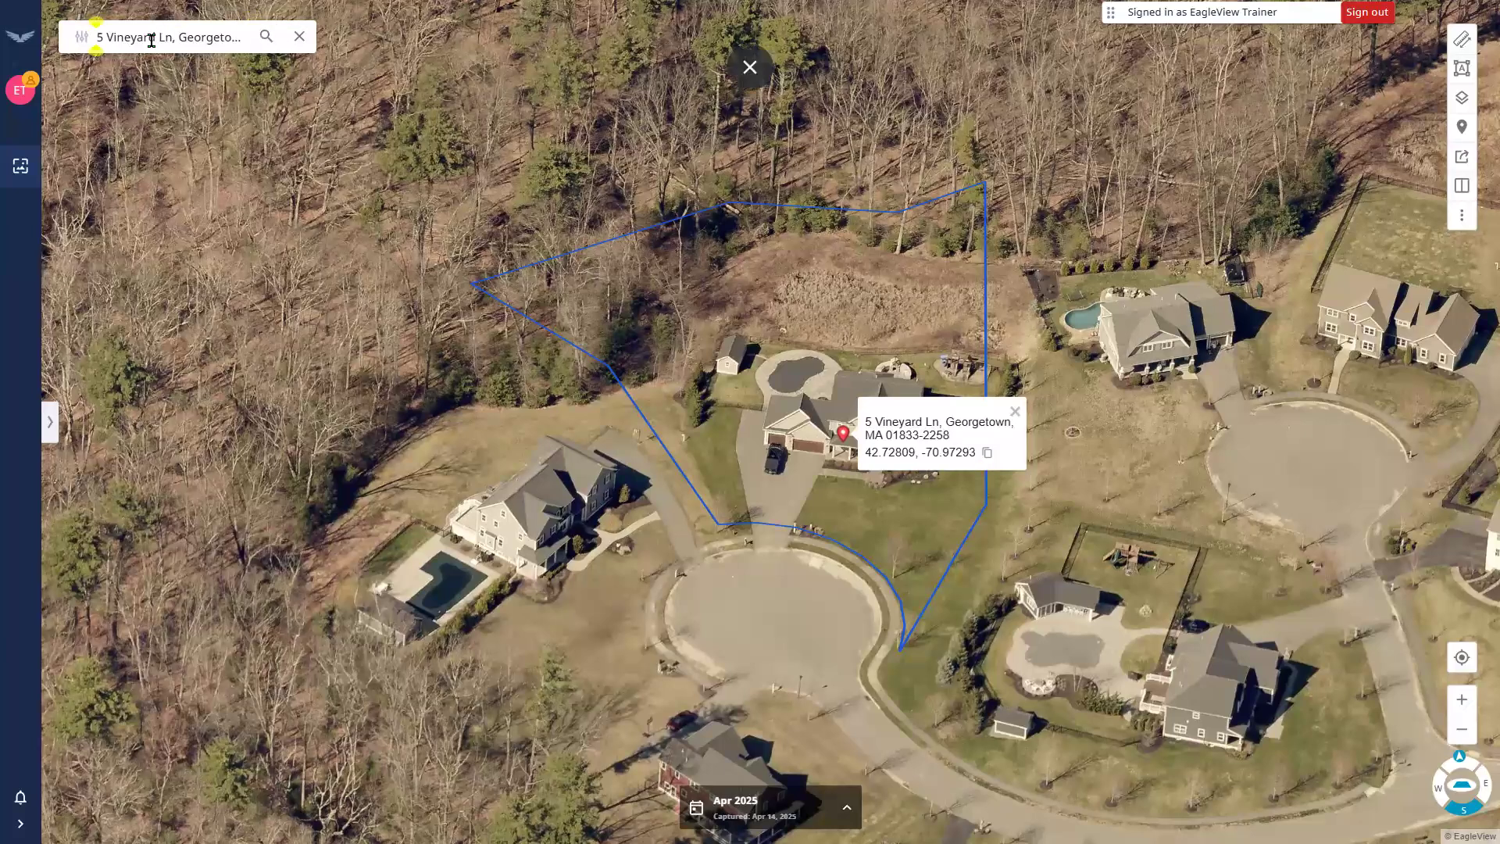
{"action": "triple_click", "coordinate": [152, 41]}
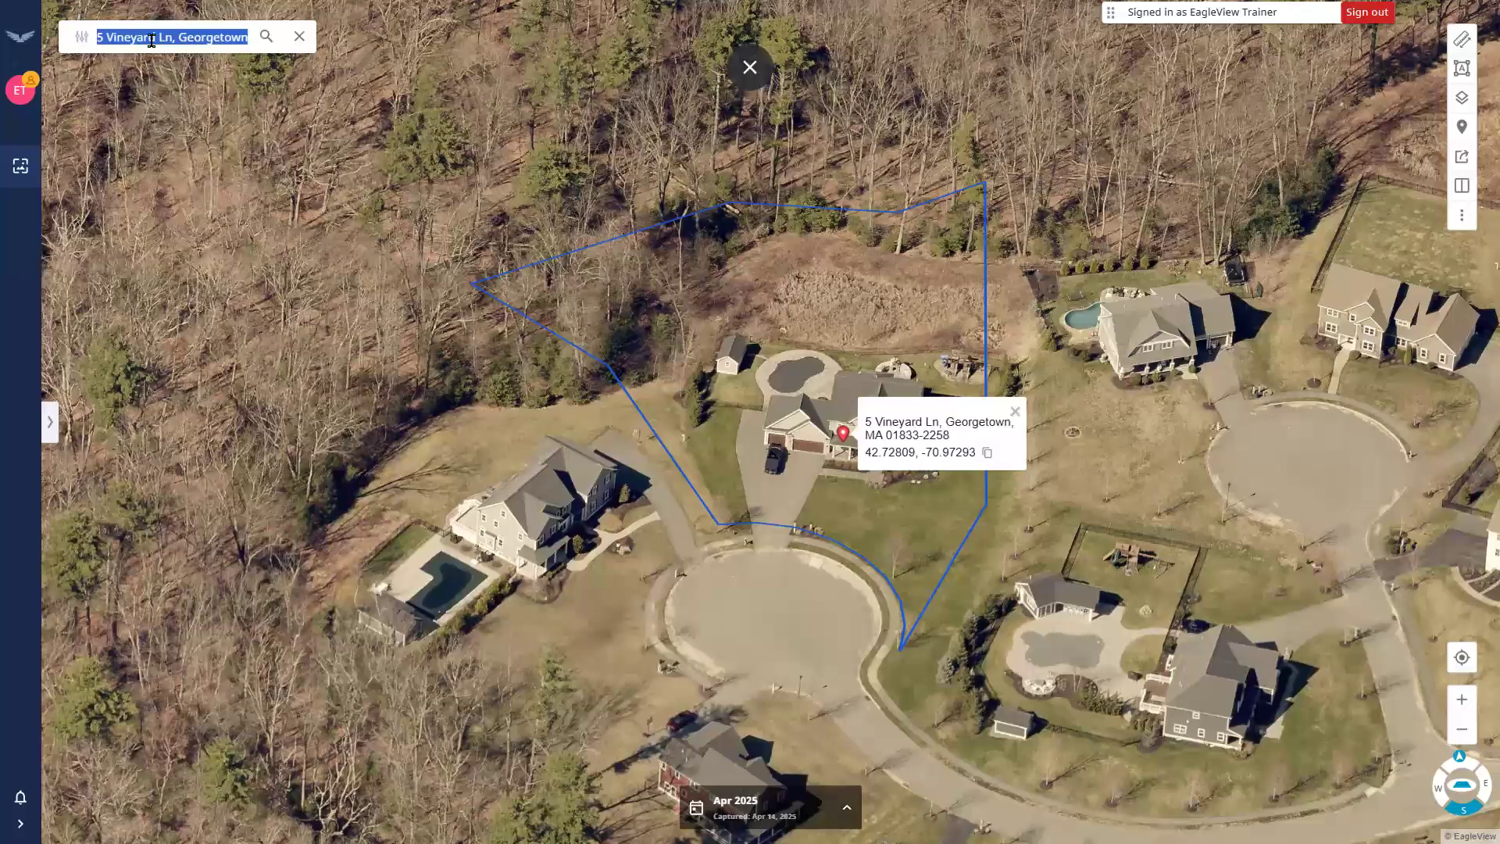
{"action": "key", "text": "ctrl+v"}
{"action": "key", "text": "Return"}
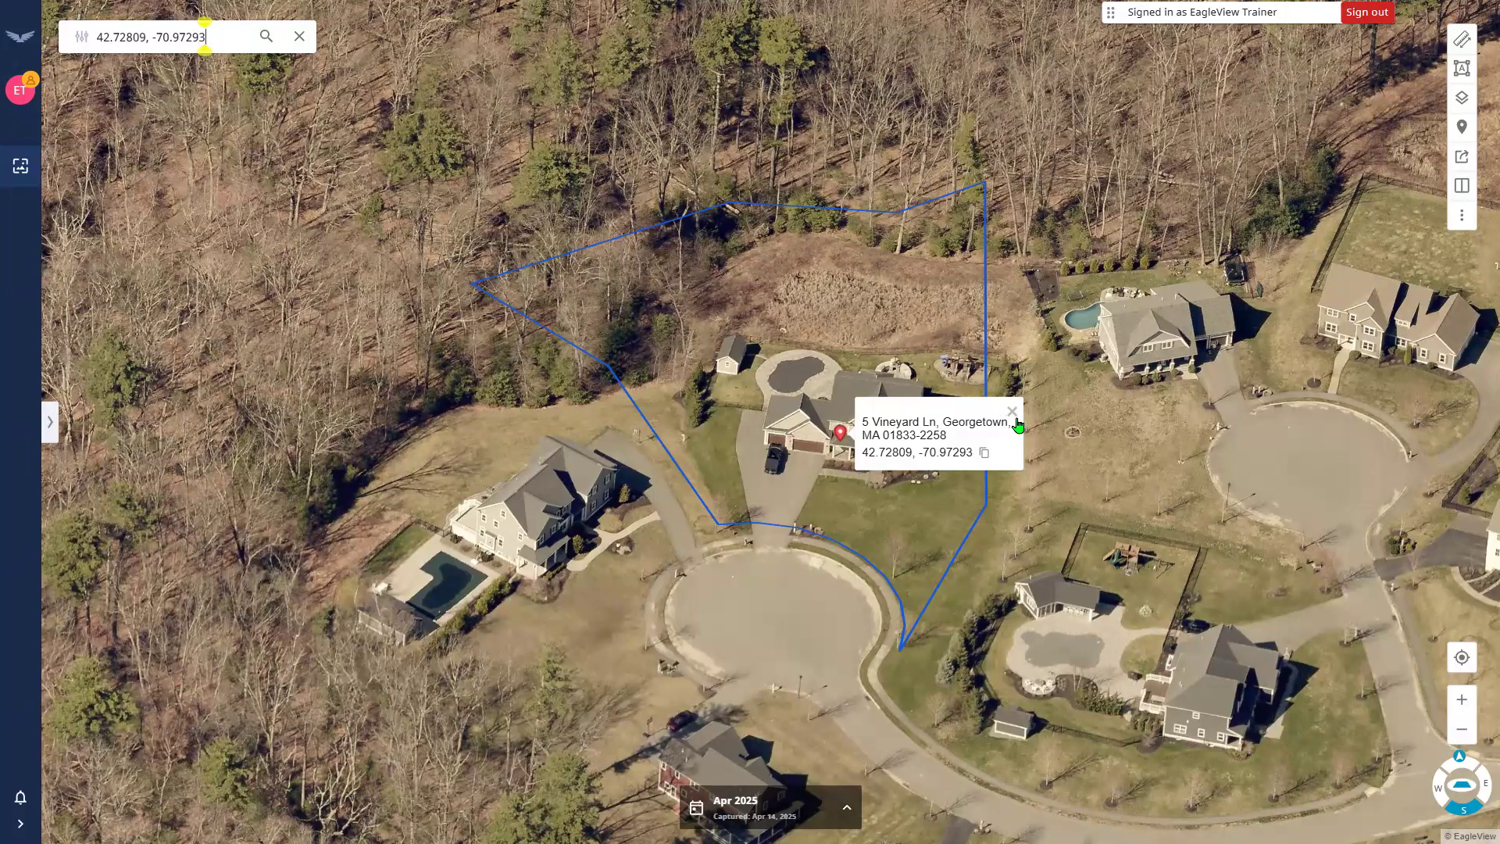
{"action": "left_click", "coordinate": [870, 403]}
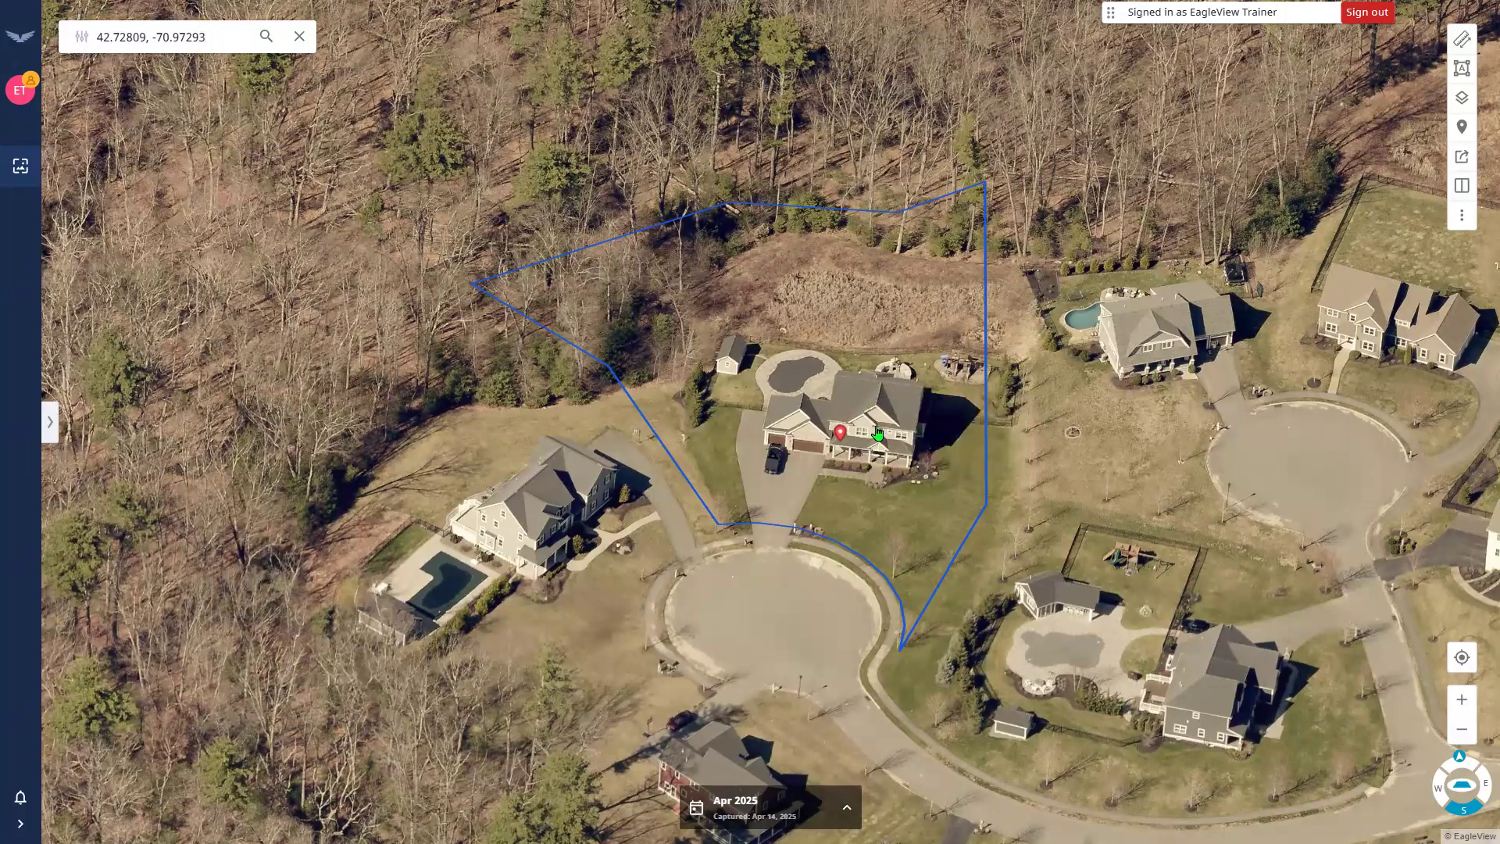
{"action": "left_click", "coordinate": [300, 45]}
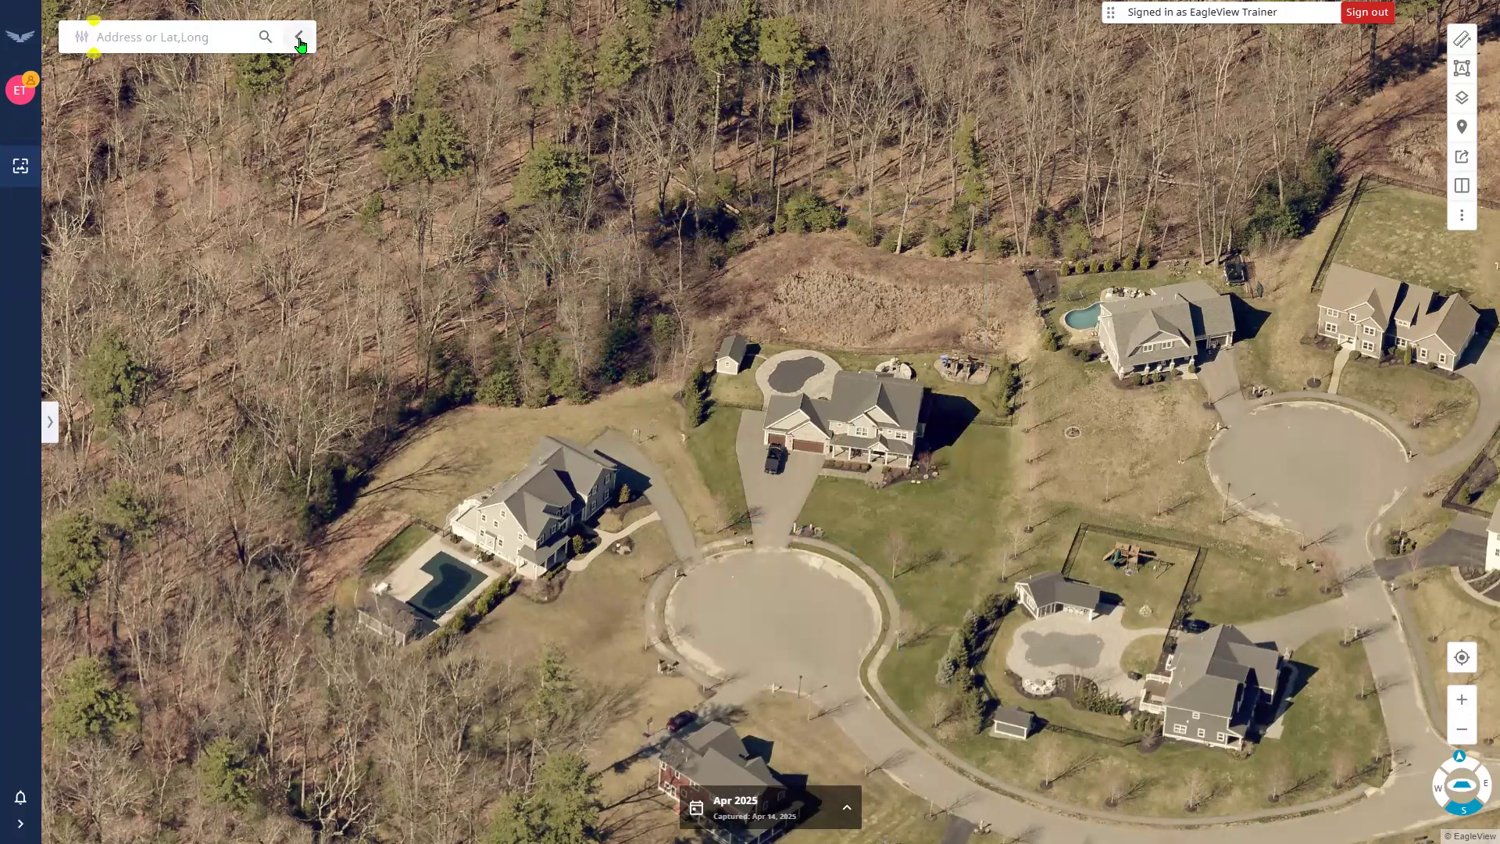
Nudge the oblique view around the house using the compass control.
{"action": "left_click", "coordinate": [837, 426]}
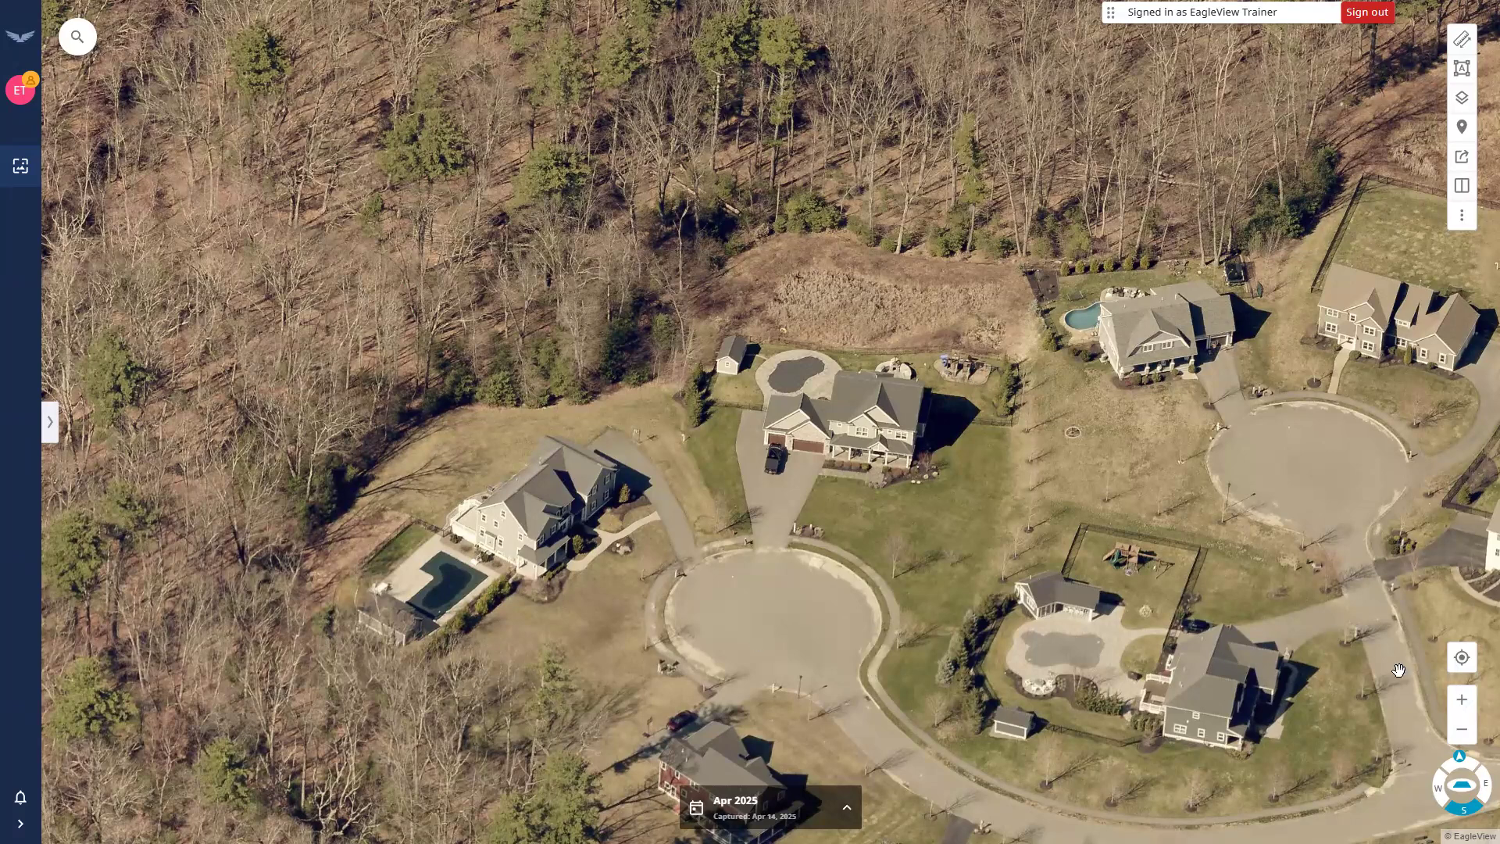
{"action": "left_click", "coordinate": [1461, 785]}
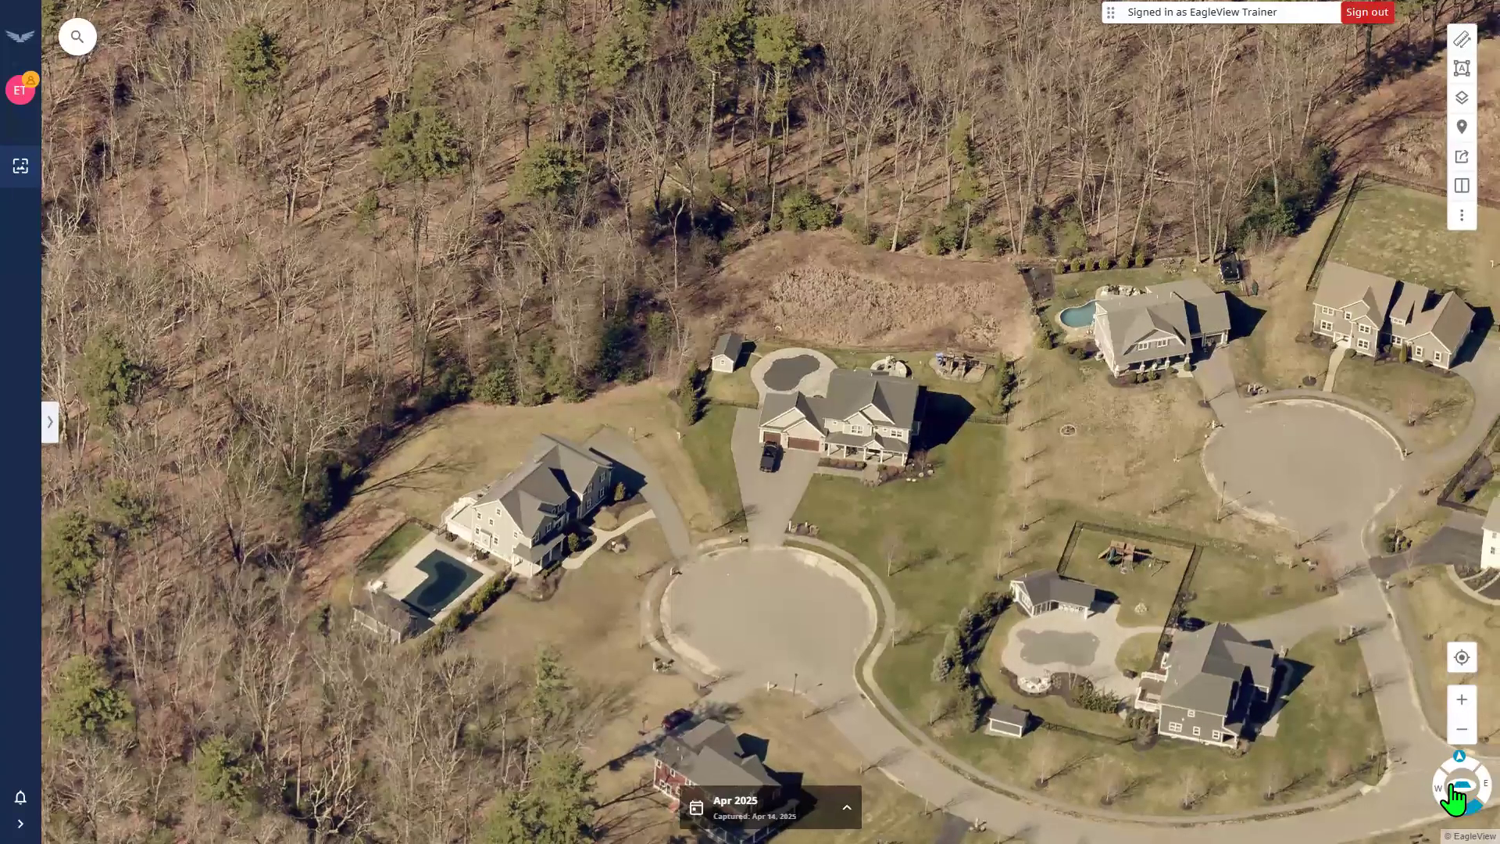
{"action": "left_click", "coordinate": [1441, 788]}
{"action": "left_click", "coordinate": [1440, 790]}
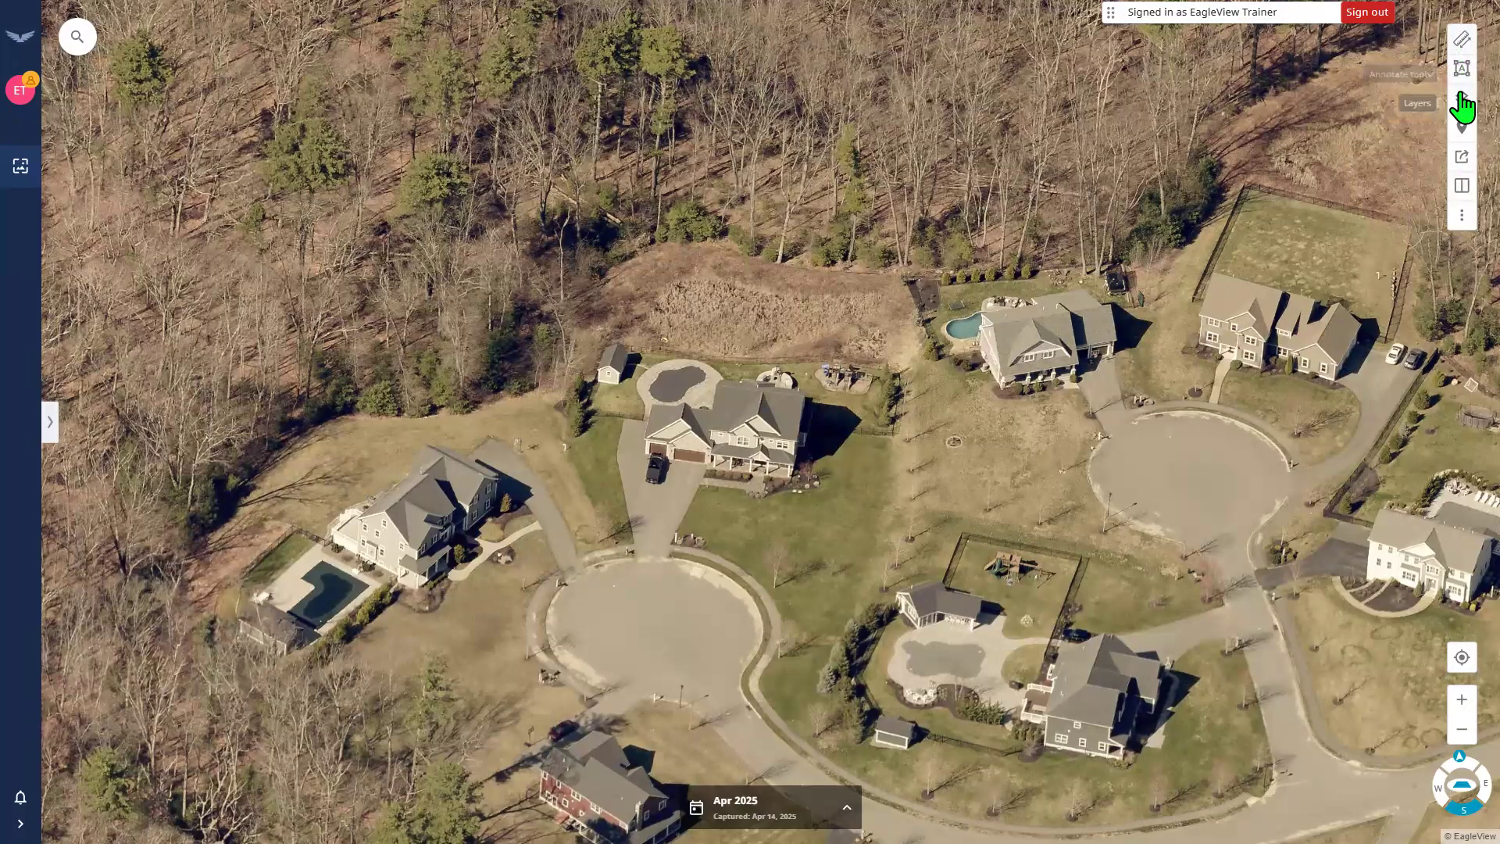
Split the map into two panes, centre the house, and give the right pane an east-facing oblique view.
{"action": "left_click", "coordinate": [1462, 188]}
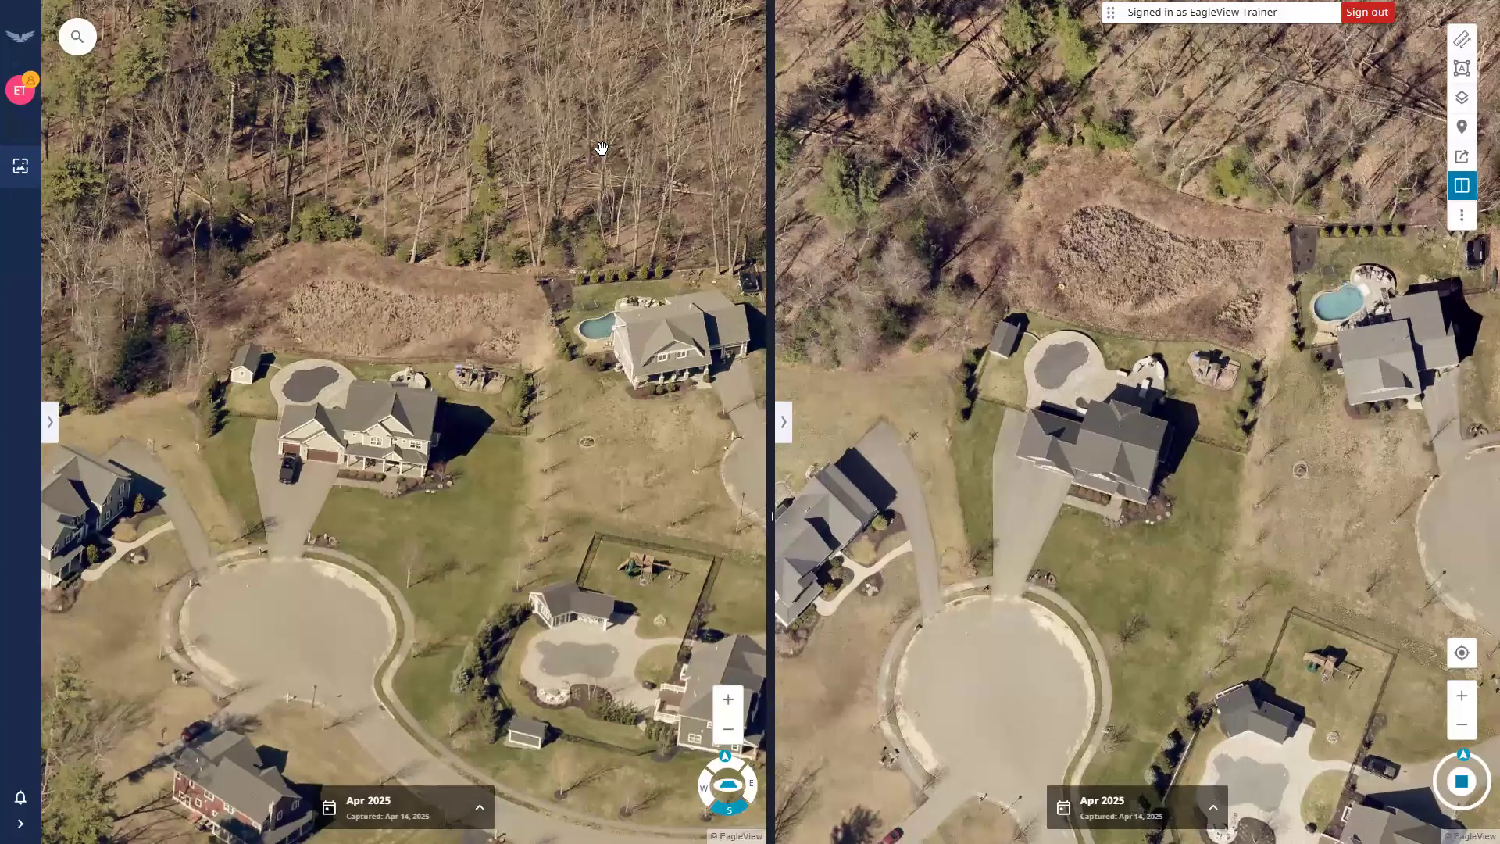
{"action": "left_click_drag", "start_coordinate": [220, 746], "coordinate": [431, 451]}
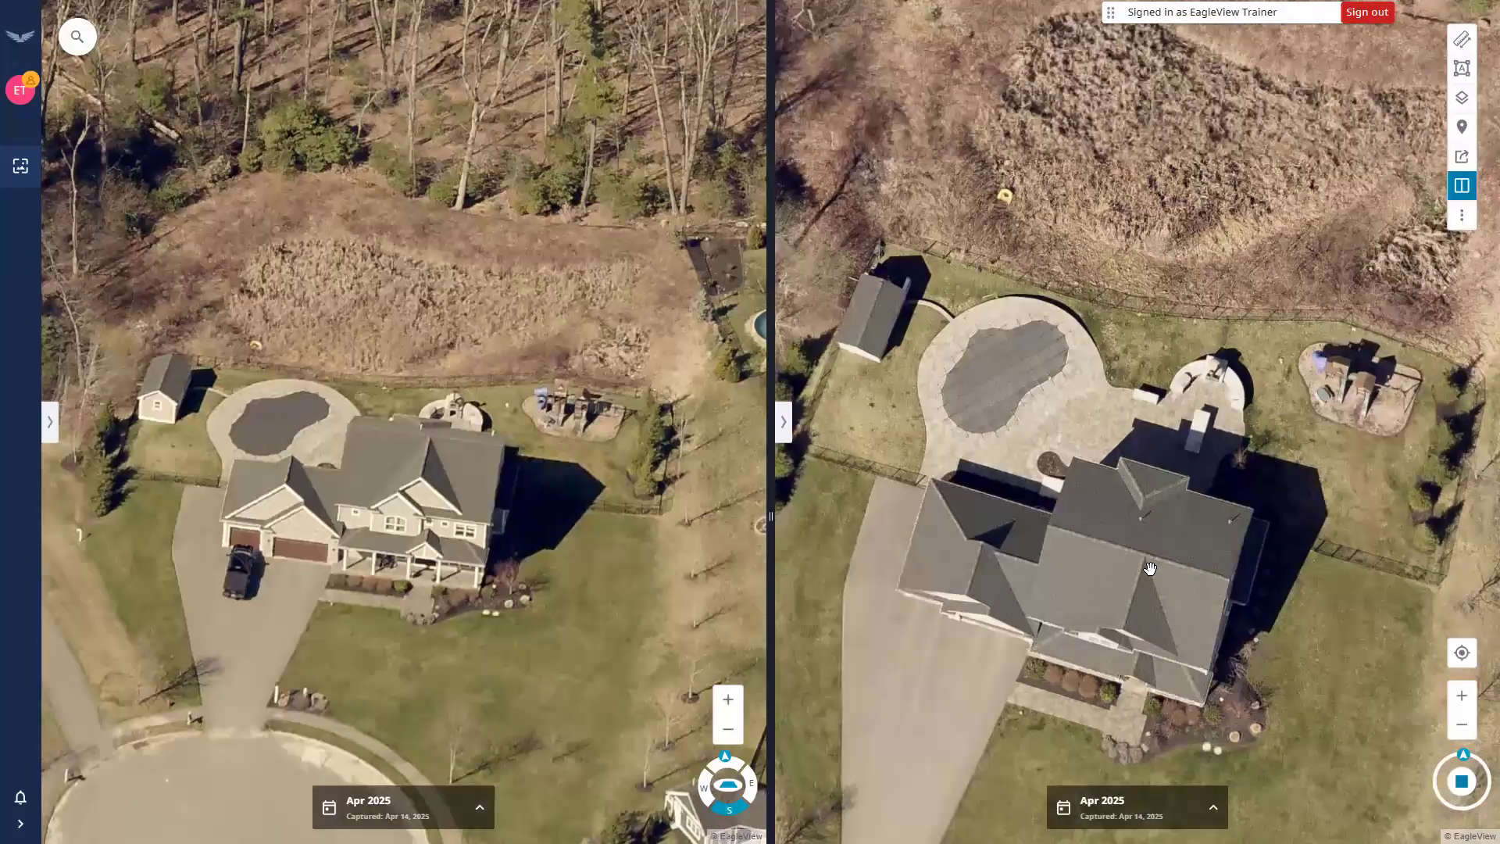
{"action": "scroll", "coordinate": [1150, 568], "scroll_direction": "down", "scroll_amount": 2}
{"action": "left_click", "coordinate": [1462, 781]}
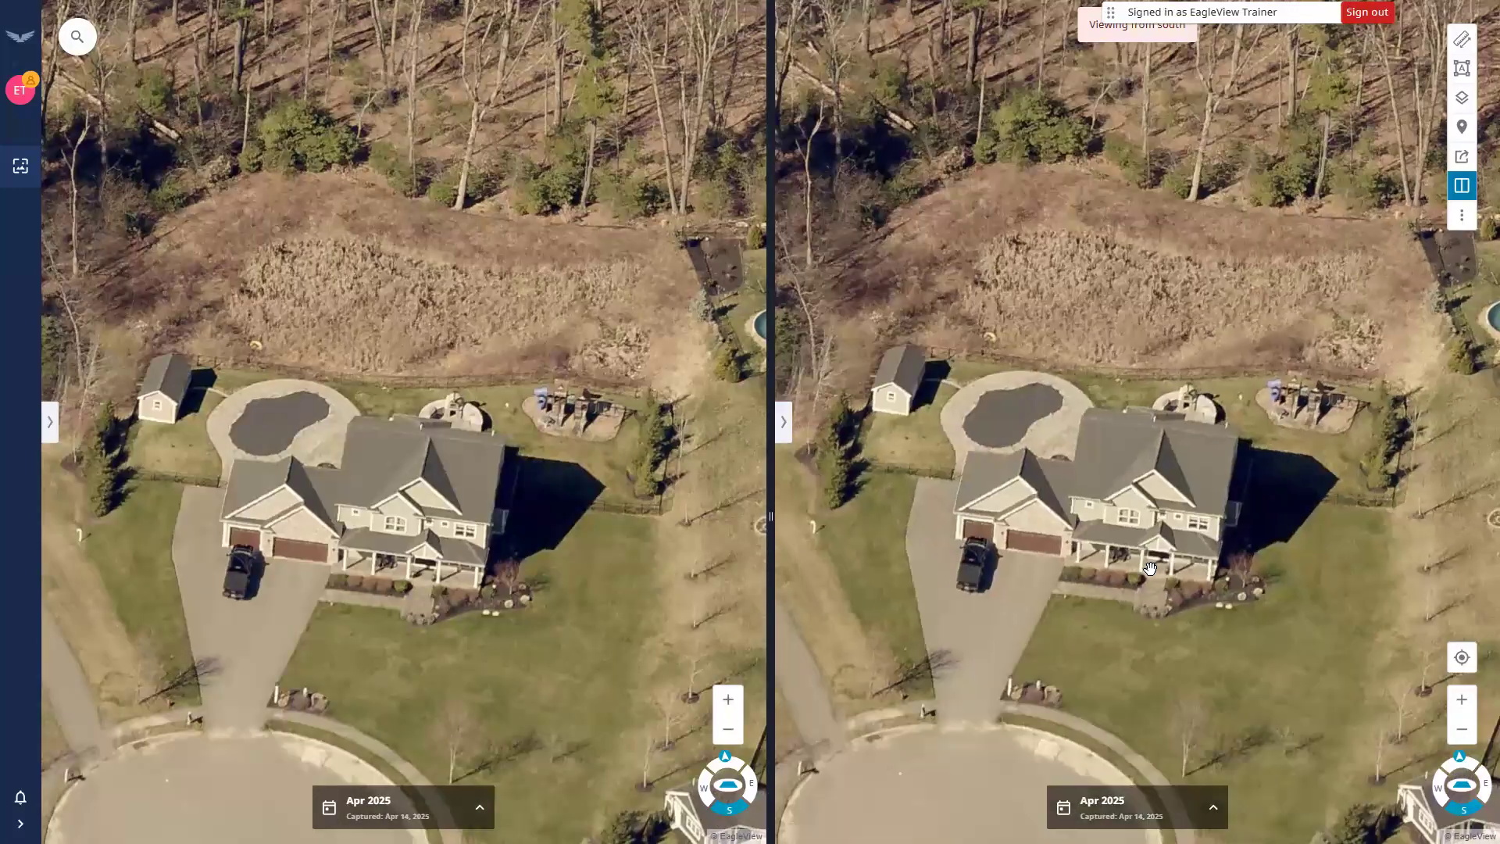
{"action": "left_click", "coordinate": [1463, 790]}
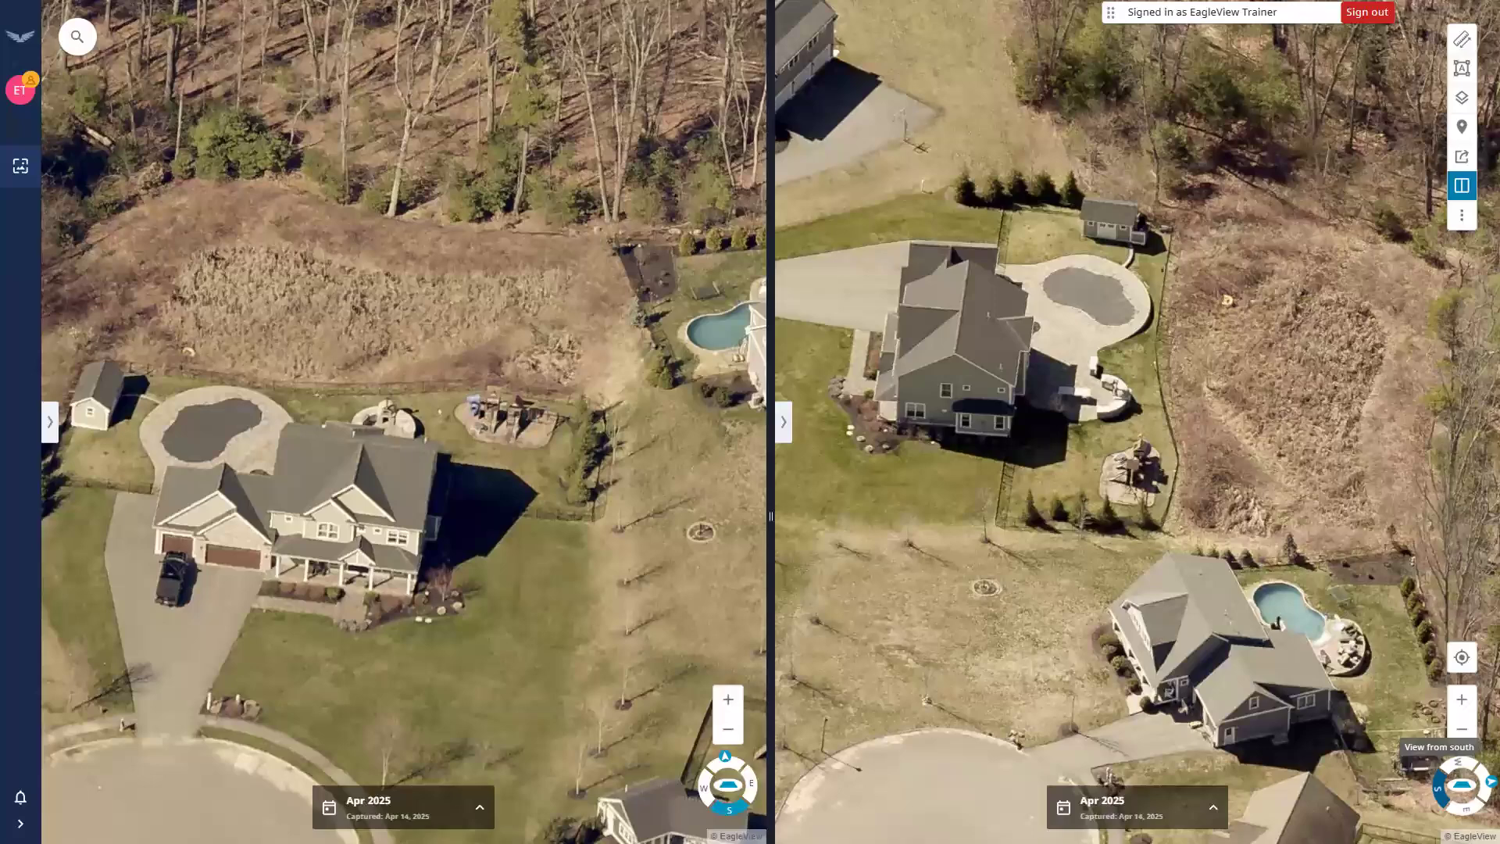
{"action": "left_click", "coordinate": [1484, 782]}
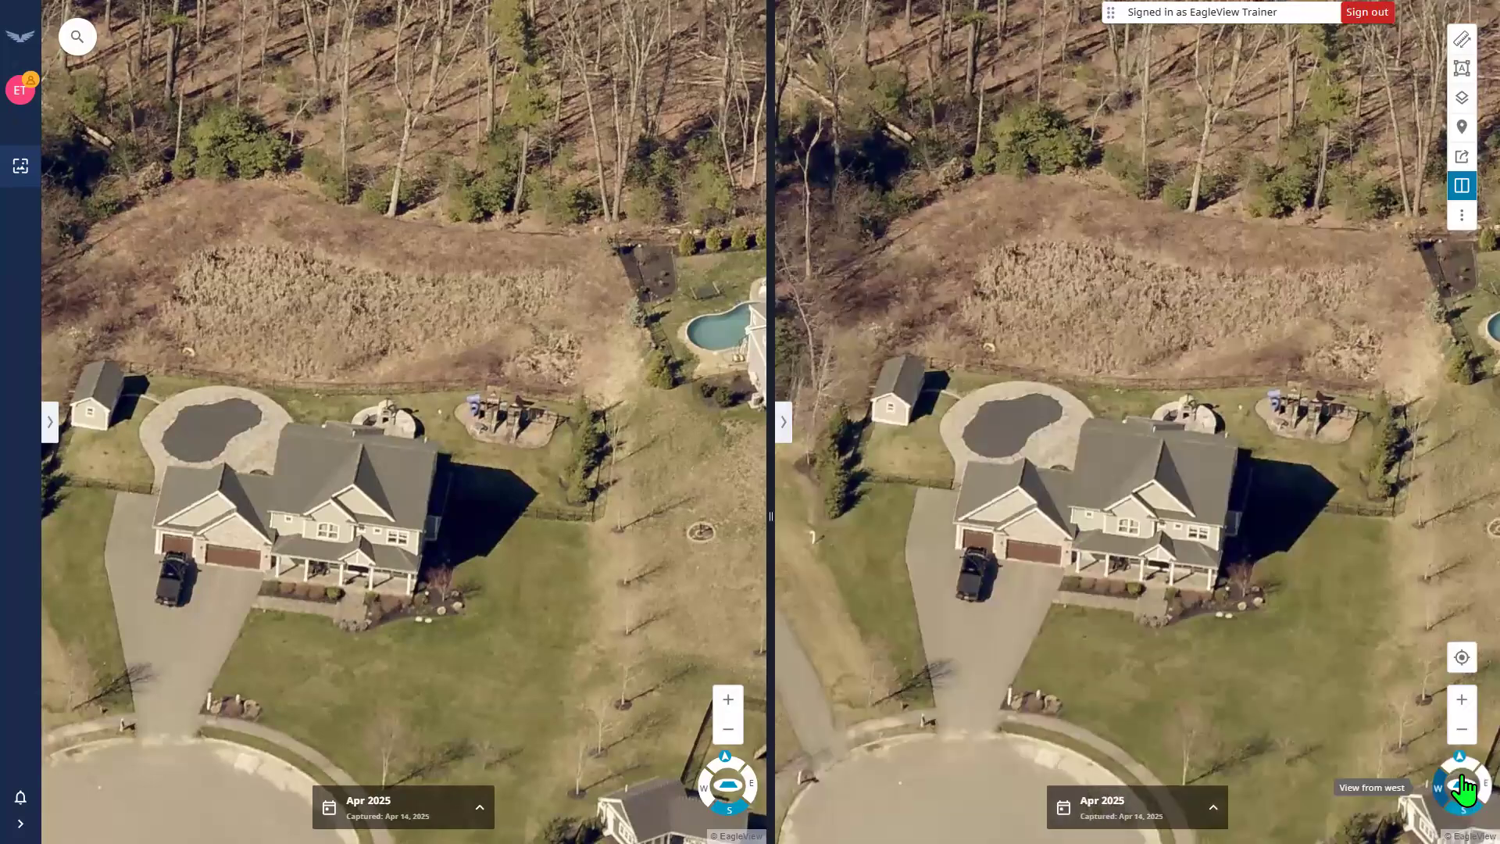
{"action": "left_click", "coordinate": [1464, 789]}
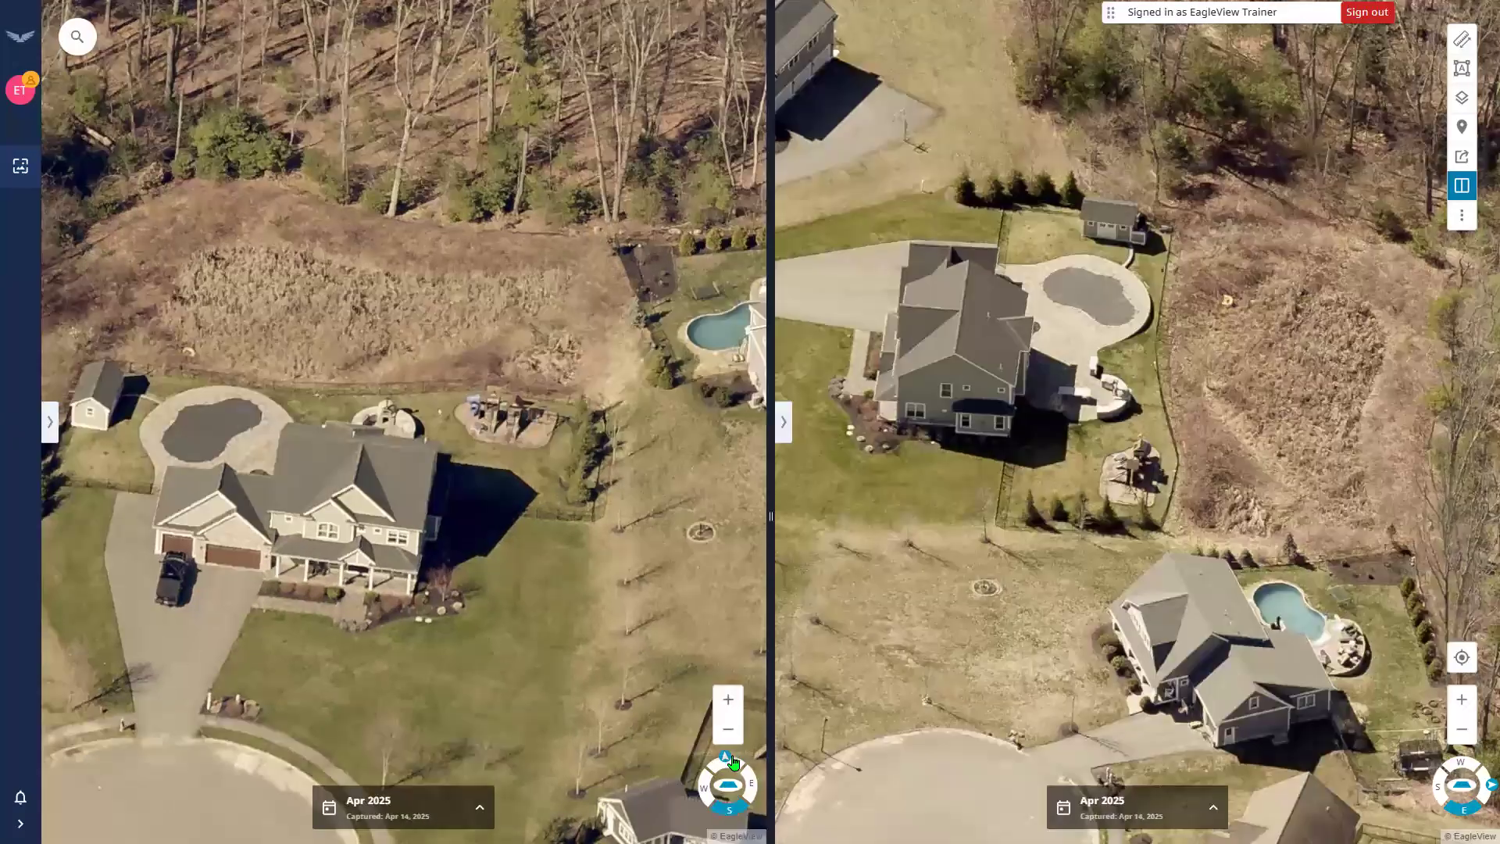
Set the left pane to overhead rotated west-up, then to a south-facing oblique view.
{"action": "left_click", "coordinate": [727, 784]}
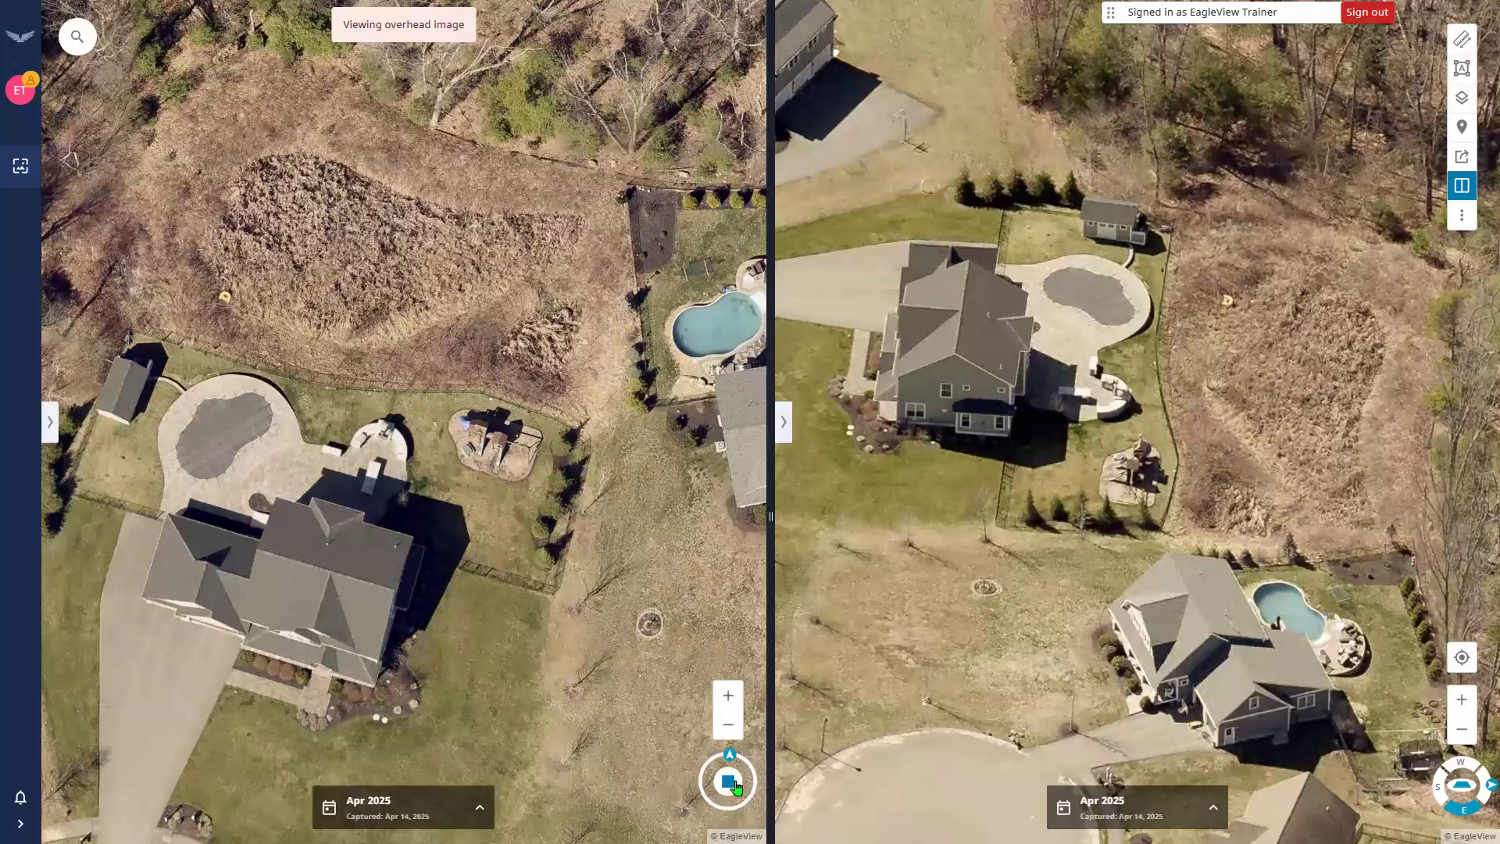
{"action": "key", "text": "shift+Left"}
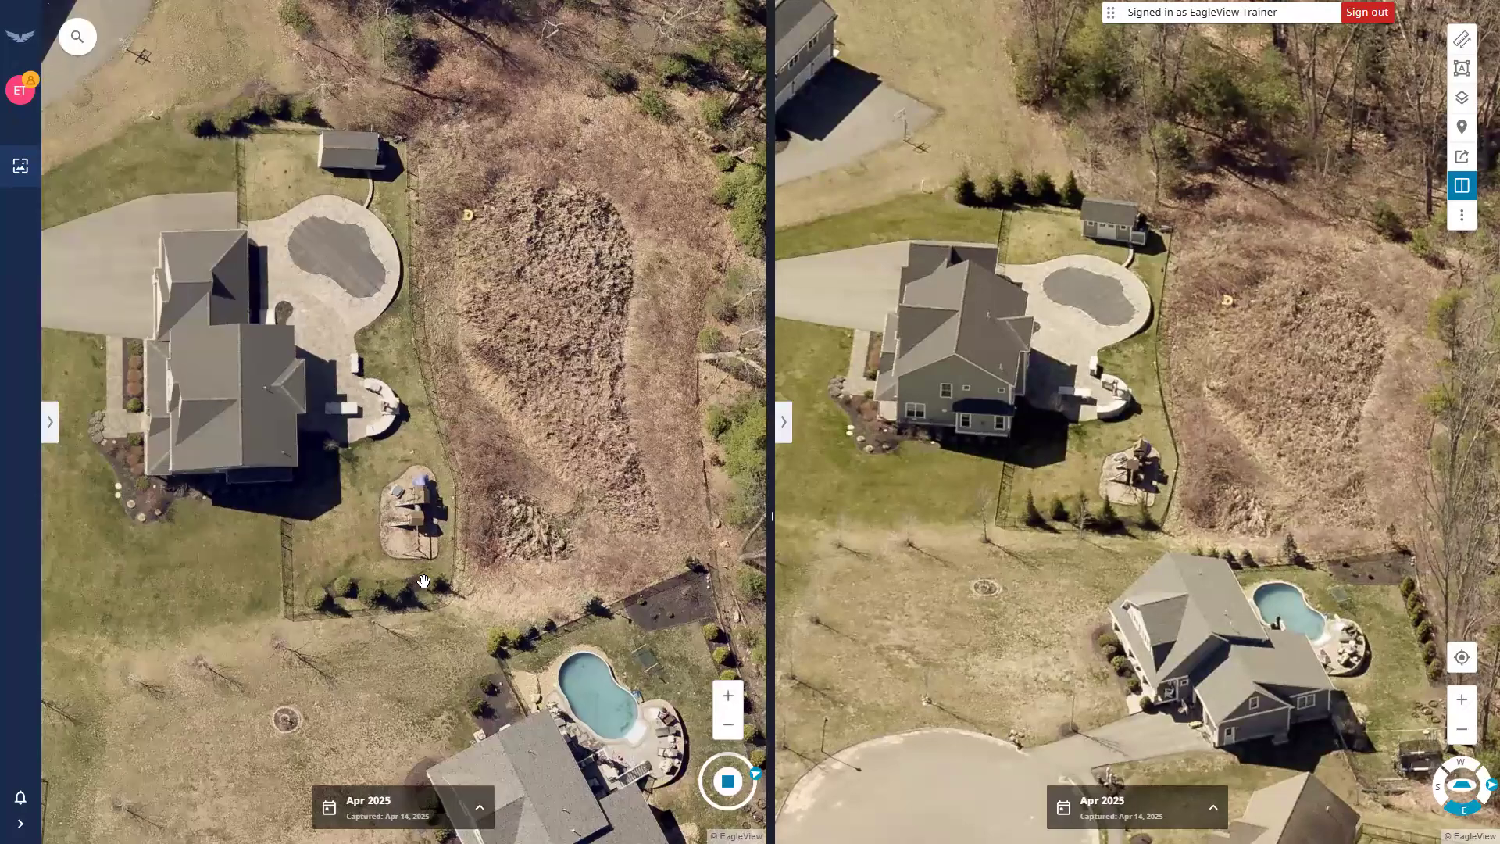
{"action": "scroll", "coordinate": [422, 580], "scroll_direction": "down", "scroll_amount": 2}
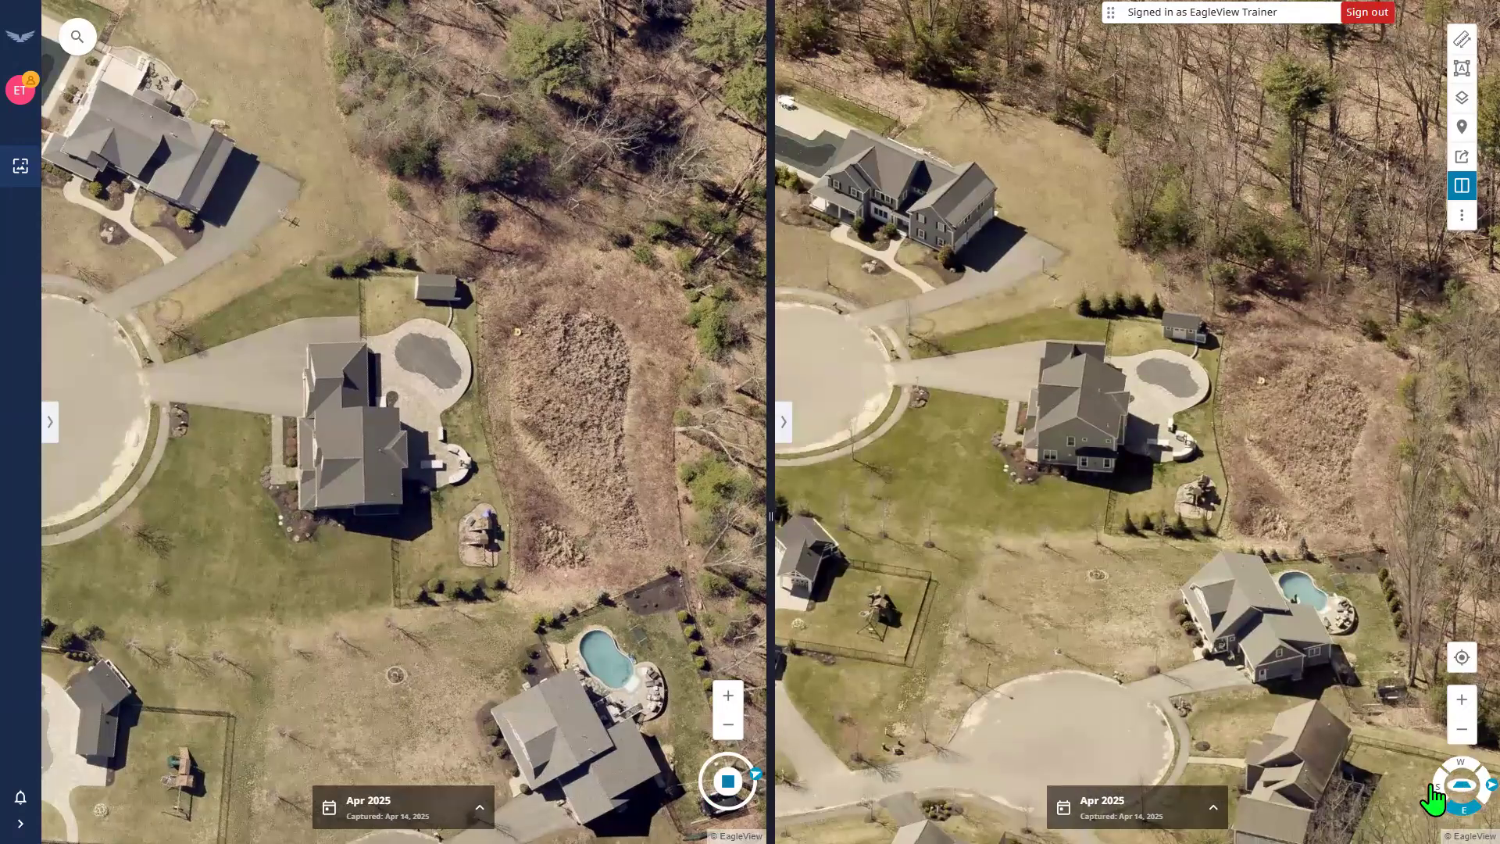
{"action": "left_click", "coordinate": [1435, 787]}
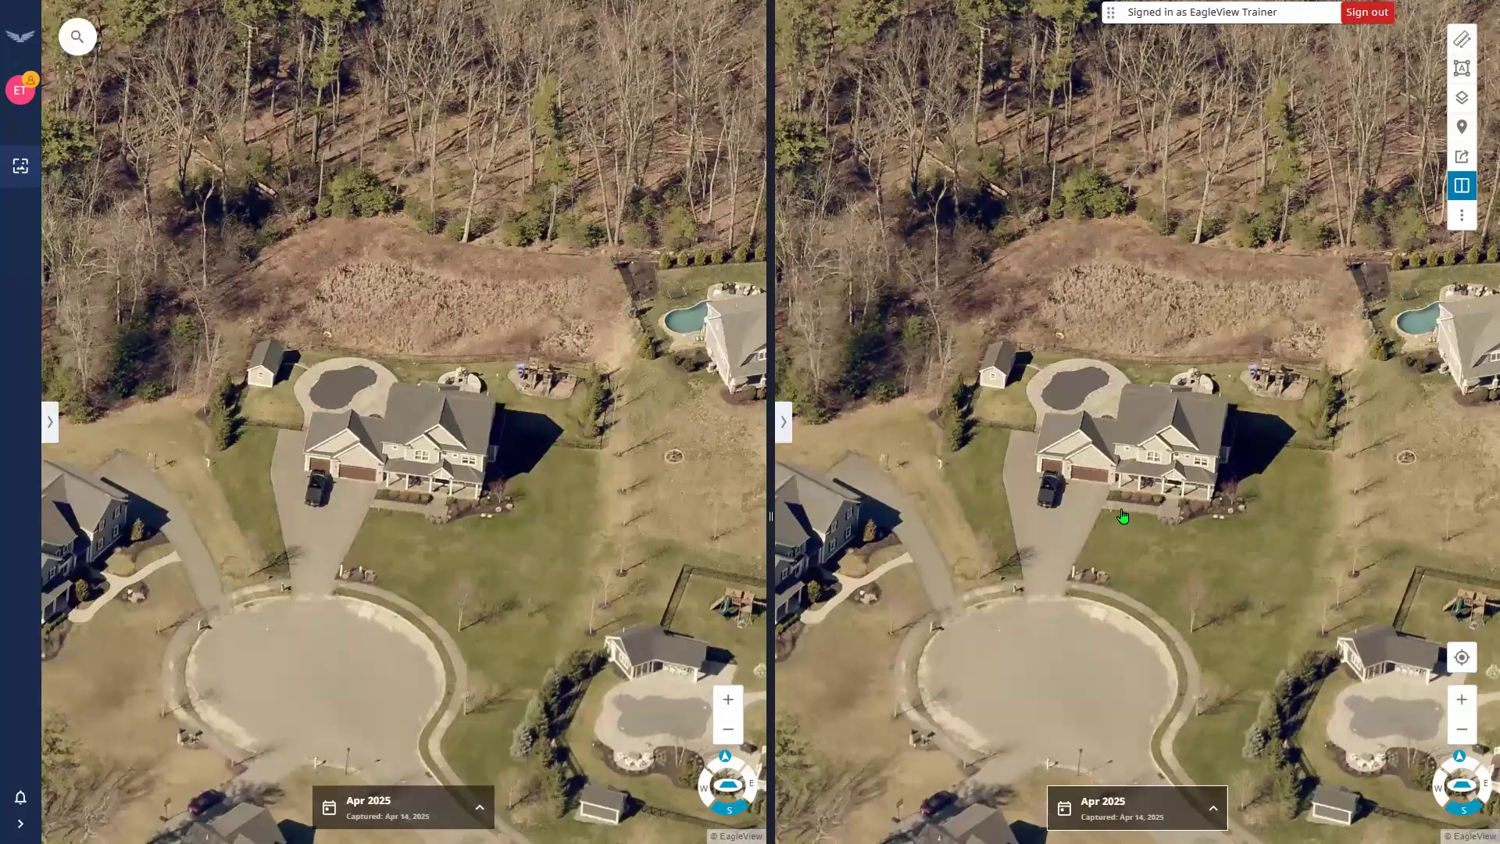
{"action": "left_click", "coordinate": [1137, 808]}
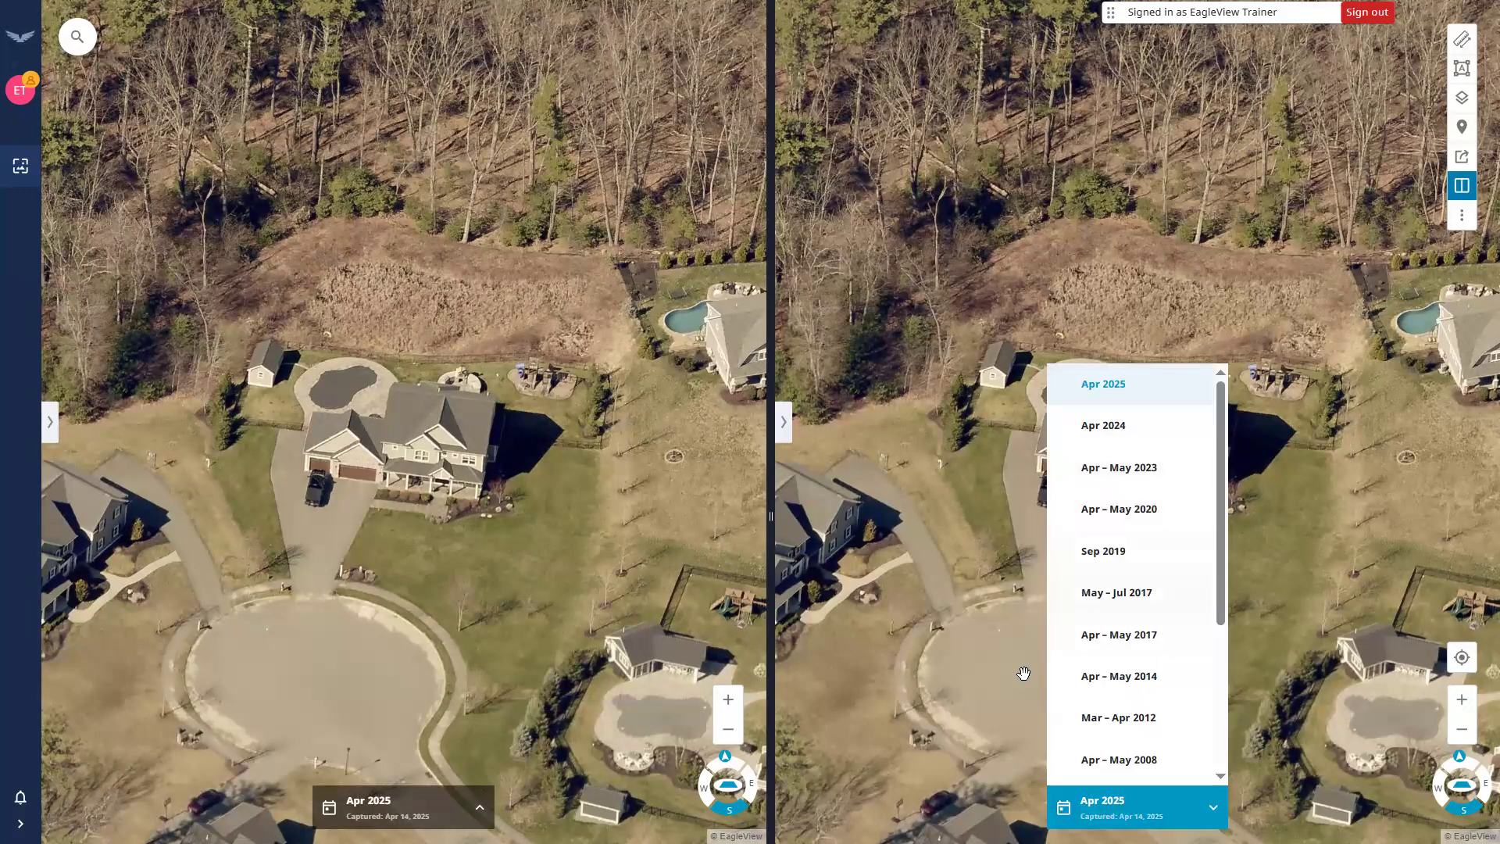
Show the Apr – May 2020 capture in the right pane.
{"action": "left_click", "coordinate": [1119, 509]}
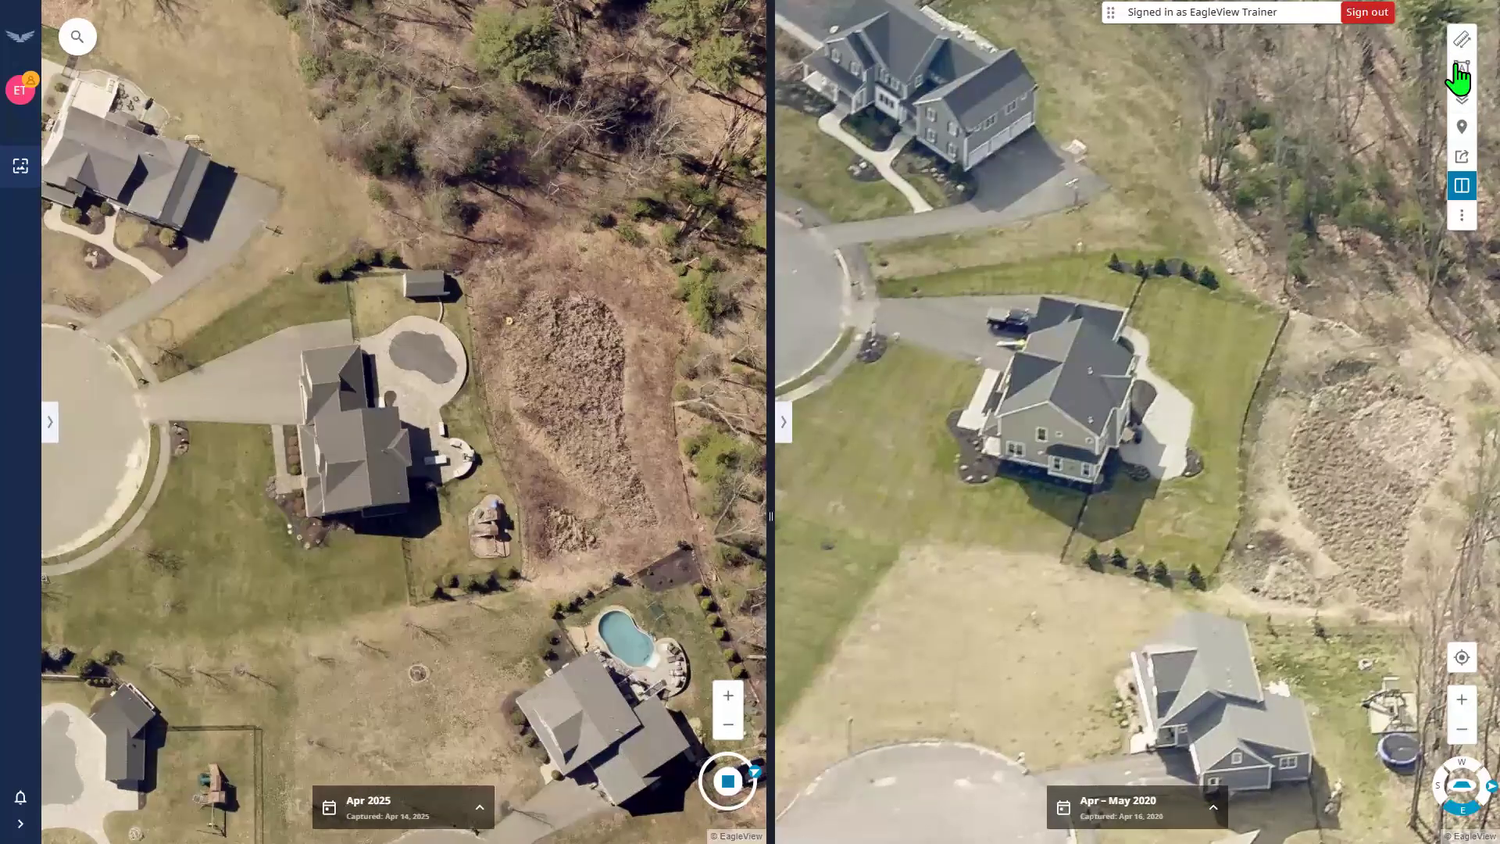
{"action": "left_click", "coordinate": [1460, 160]}
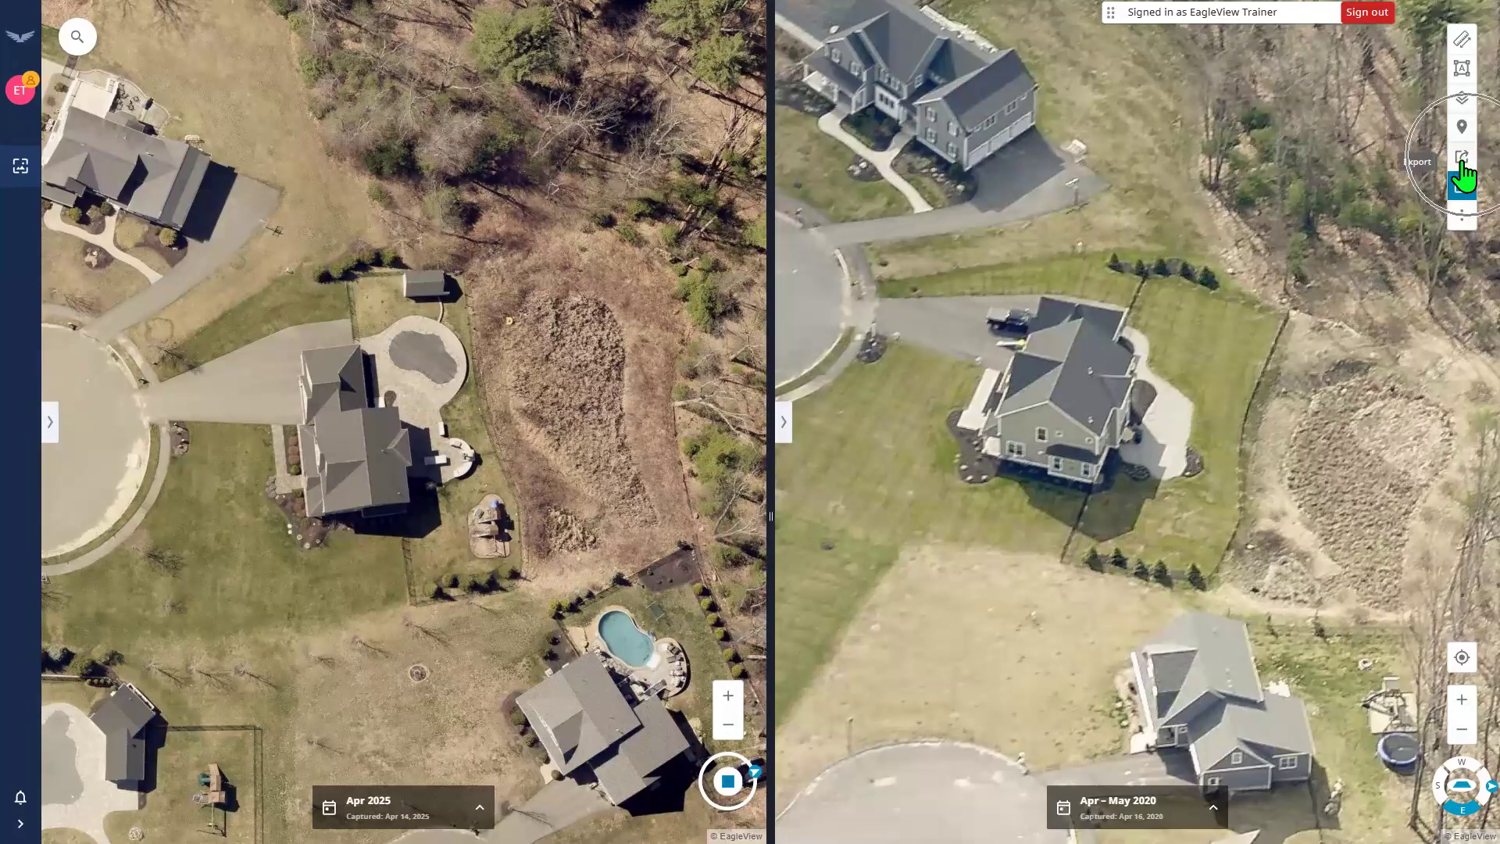
{"action": "left_click", "coordinate": [1456, 163]}
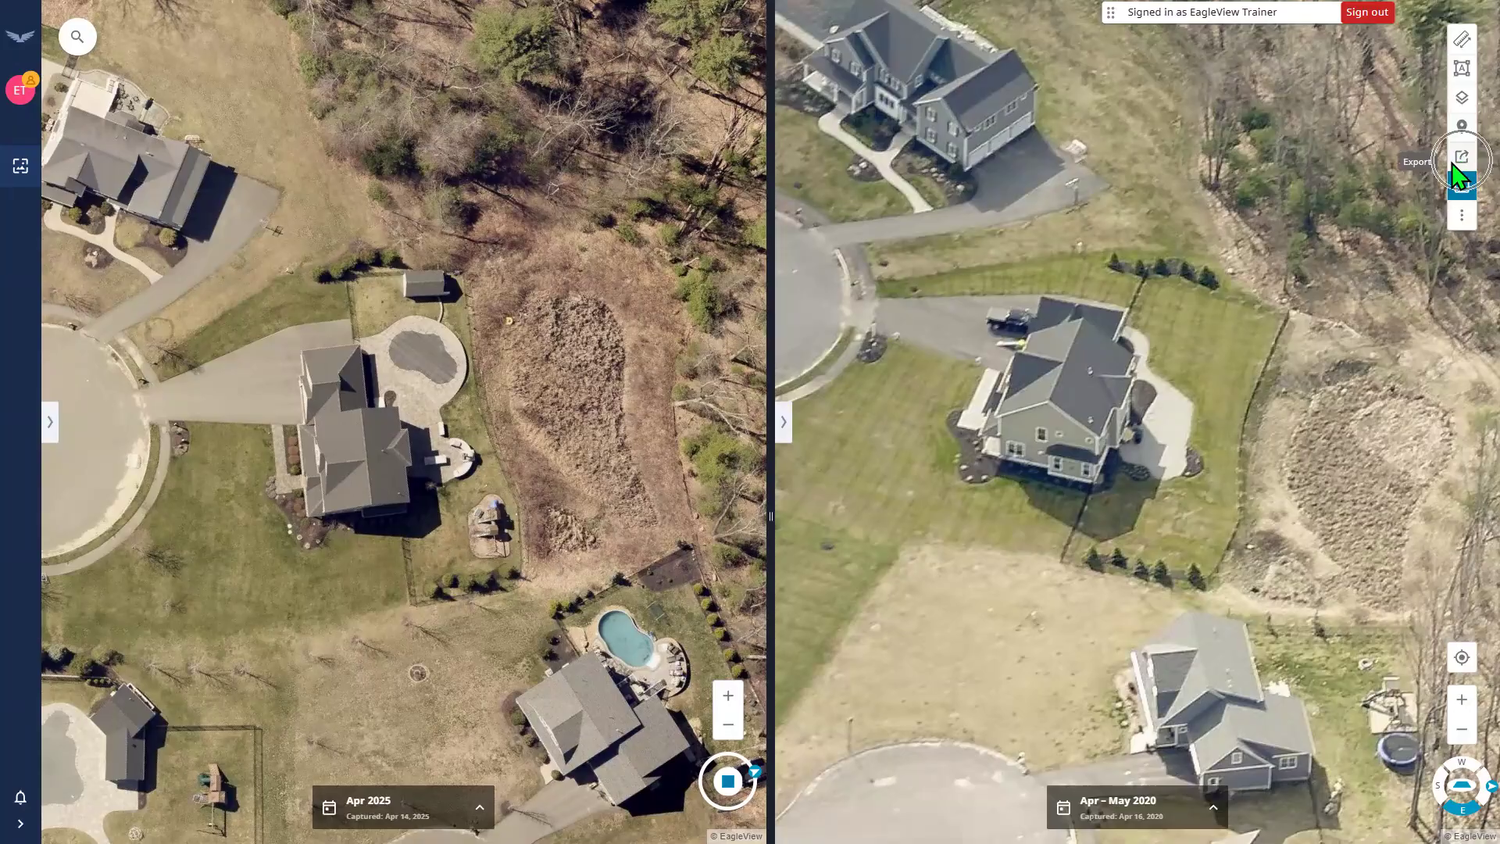
{"action": "left_click", "coordinate": [1454, 165]}
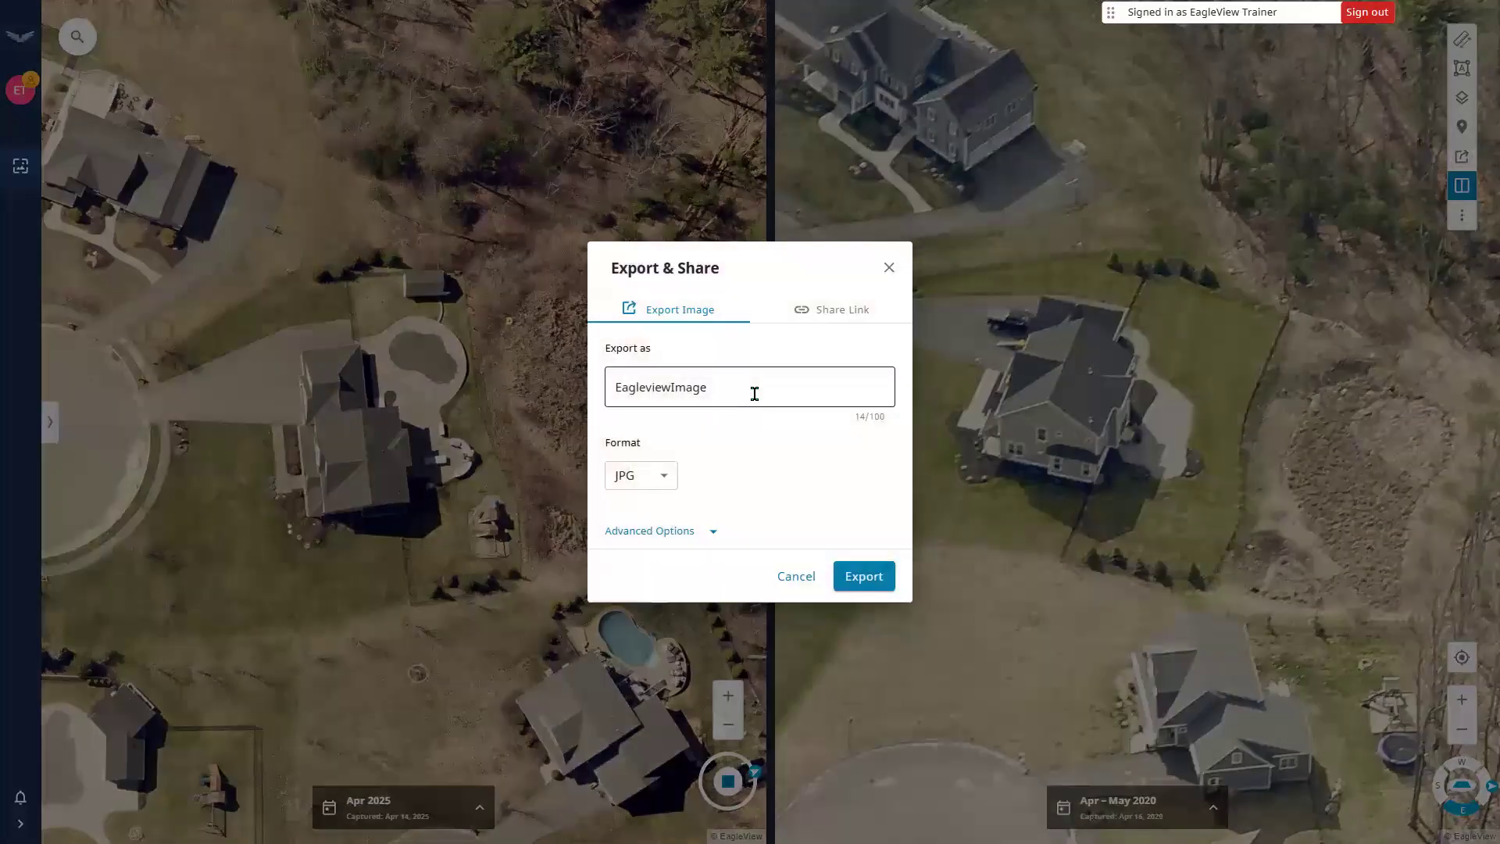
{"action": "double_click", "coordinate": [750, 391]}
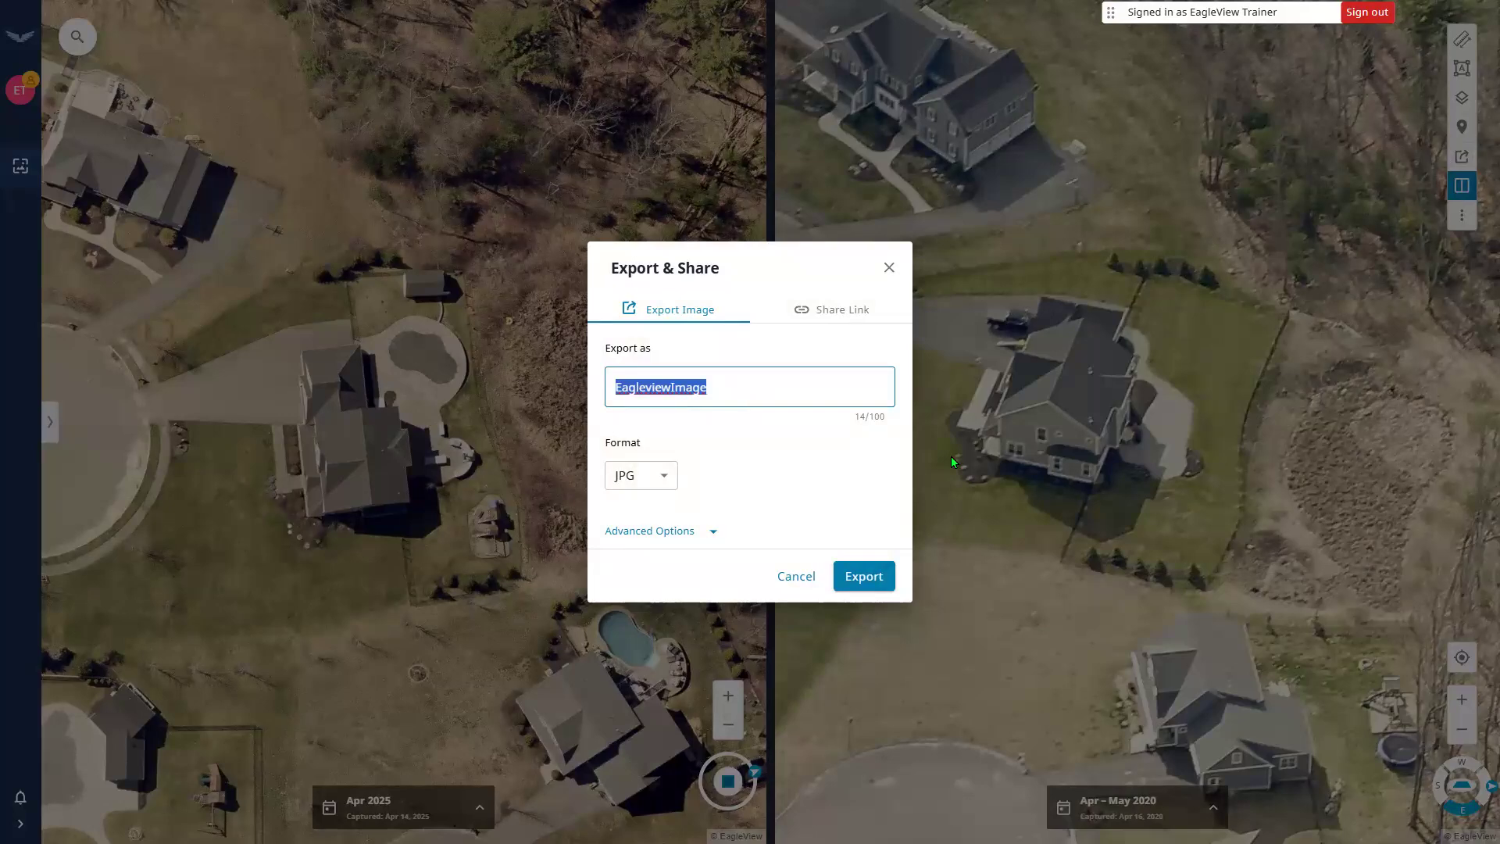
{"action": "key", "text": "BackSpace"}
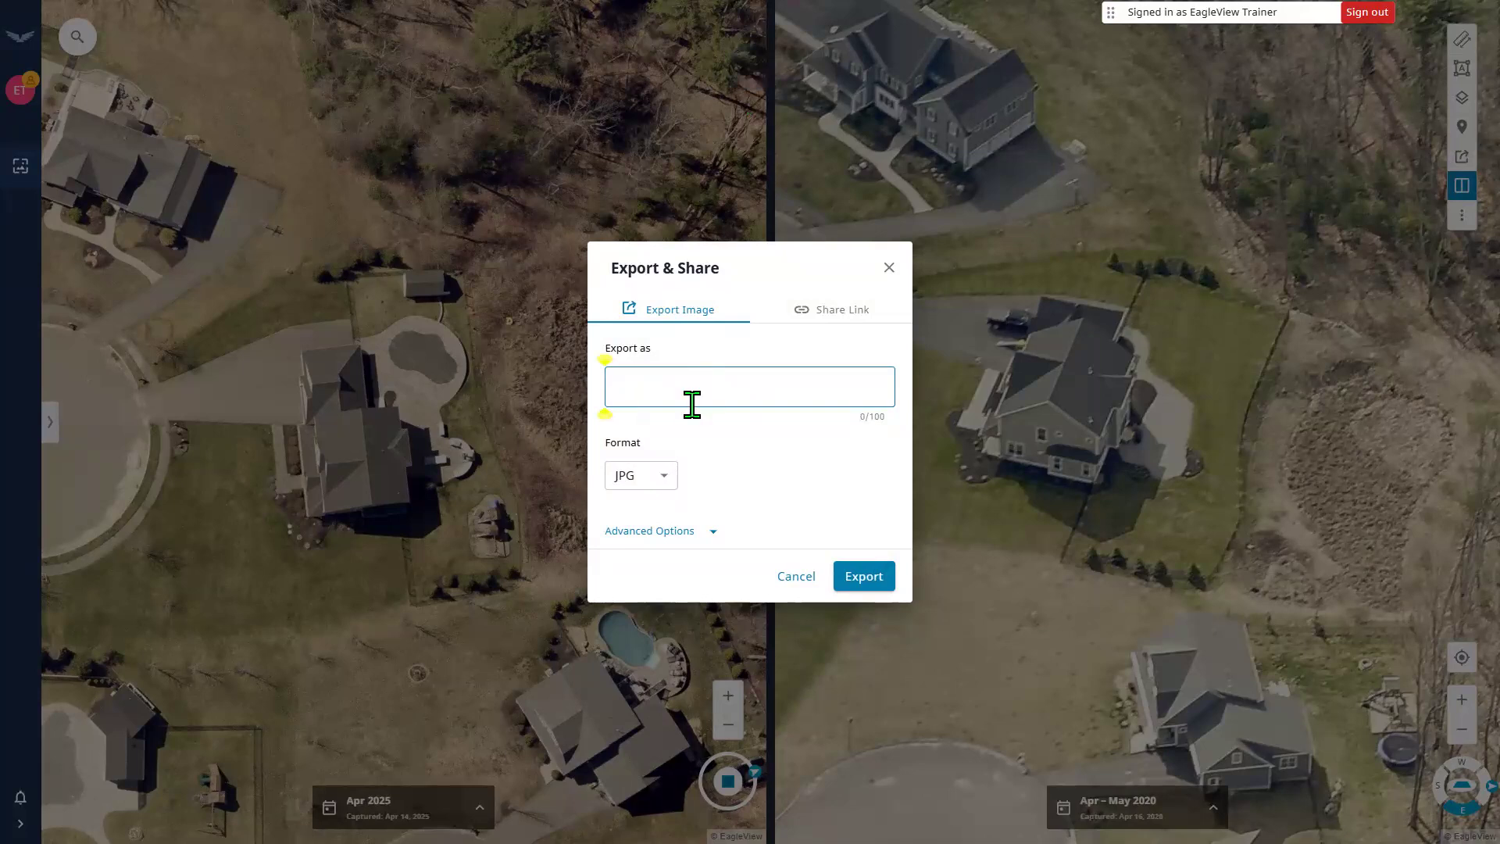
{"action": "key", "text": "ctrl+v"}
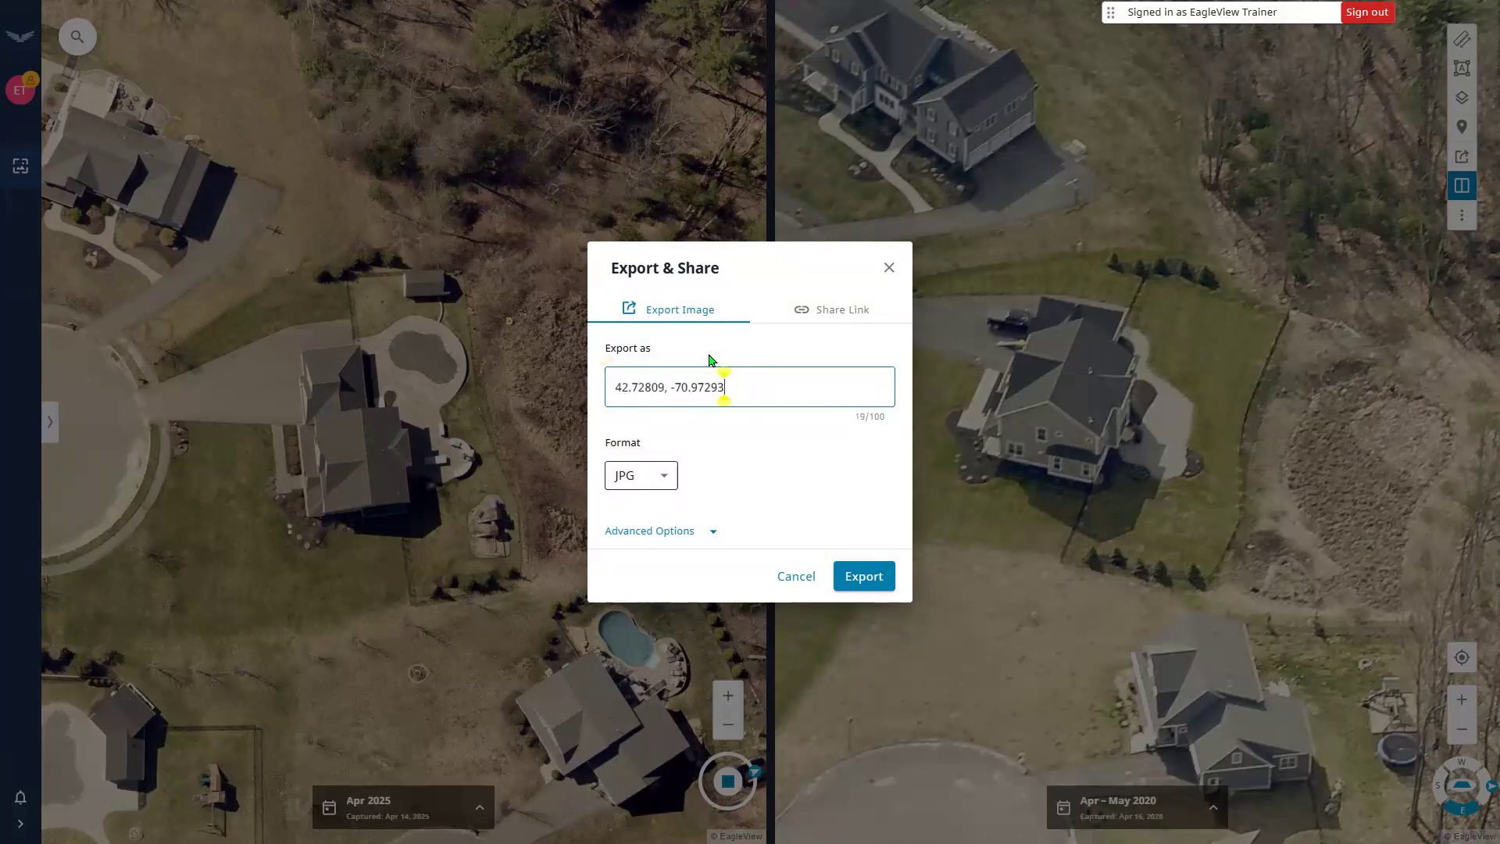
Set the export format to PDF with a merged, single-page layout and export it.
{"action": "left_click", "coordinate": [664, 476]}
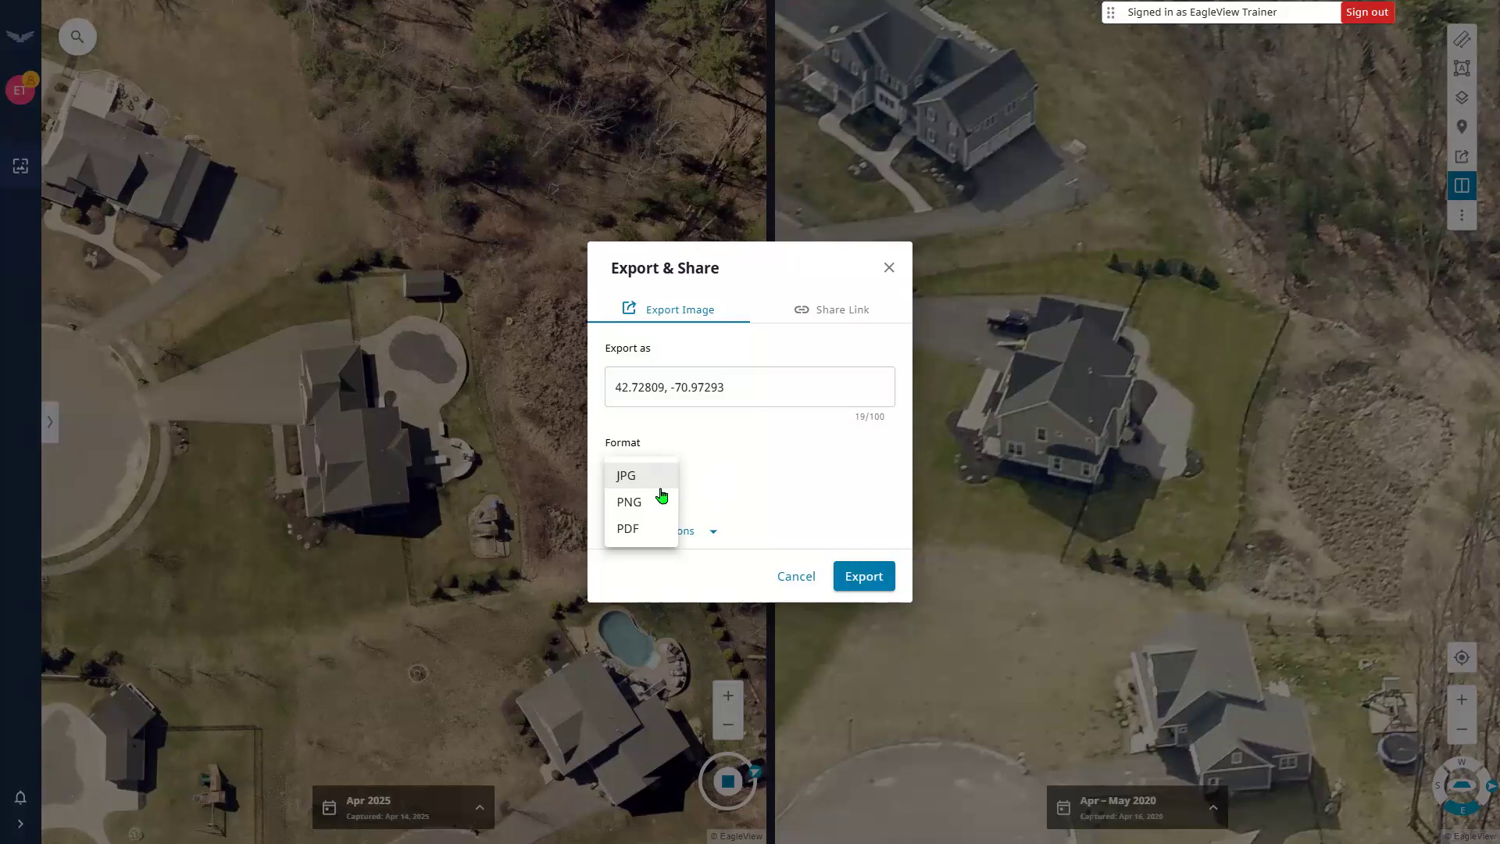
{"action": "left_click", "coordinate": [706, 474]}
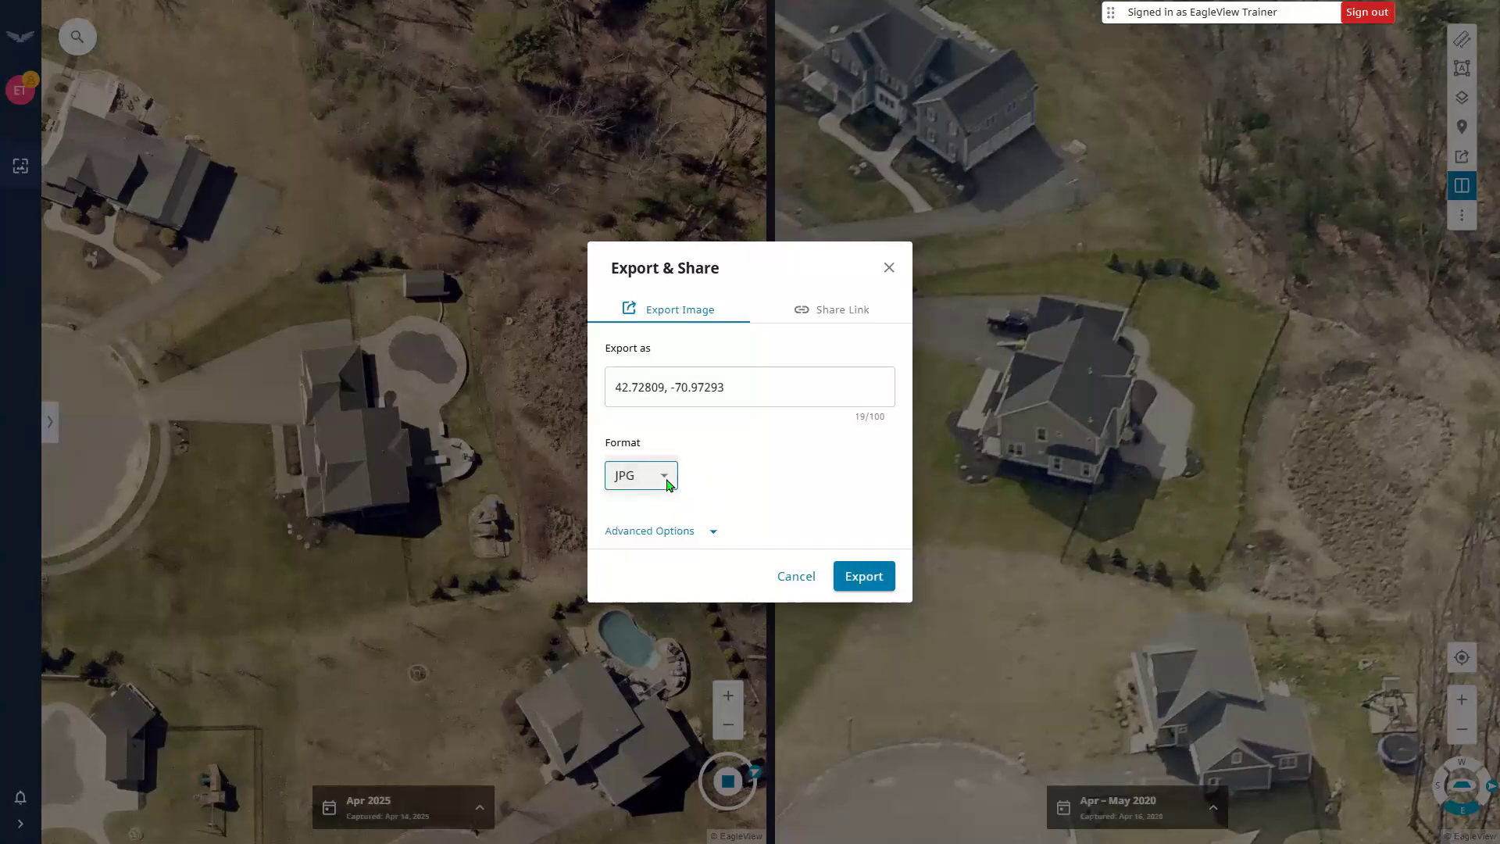
{"action": "left_click", "coordinate": [664, 478]}
{"action": "left_click", "coordinate": [656, 502]}
{"action": "left_click", "coordinate": [655, 477]}
{"action": "left_click", "coordinate": [634, 507]}
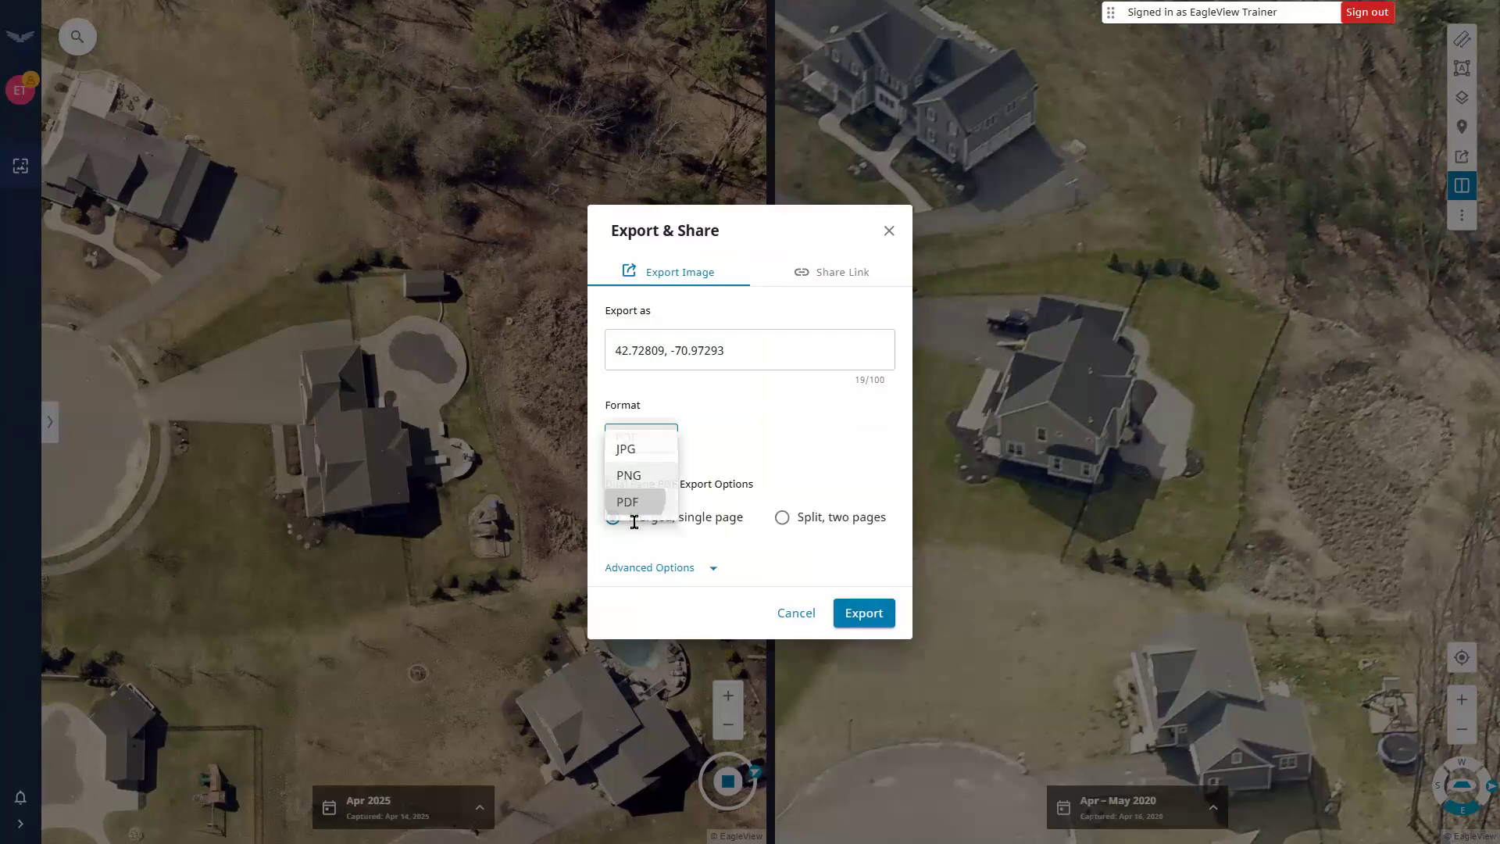
{"action": "left_click", "coordinate": [639, 461]}
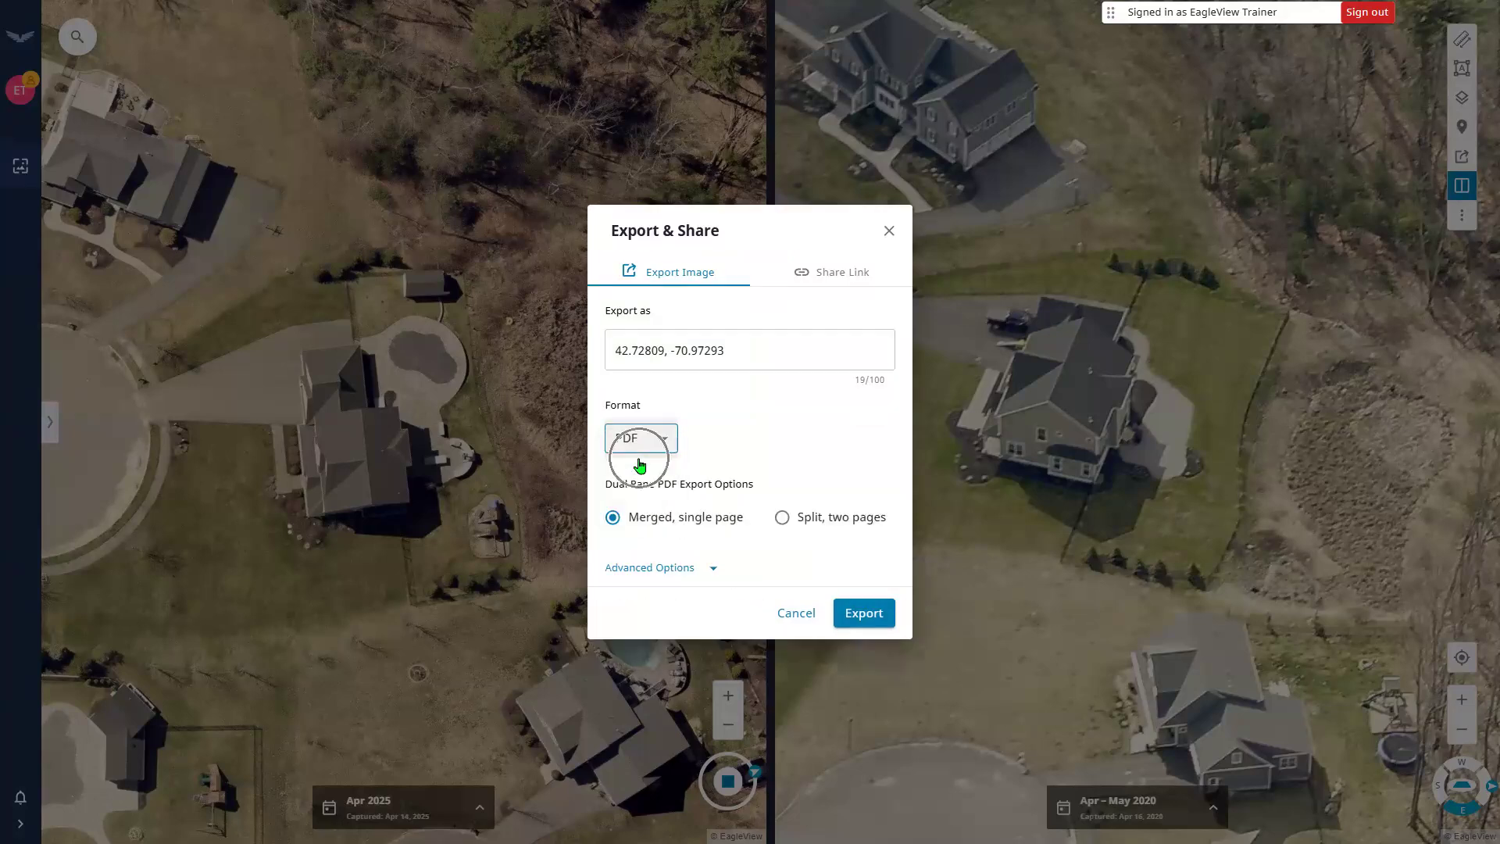
{"action": "left_click", "coordinate": [825, 529]}
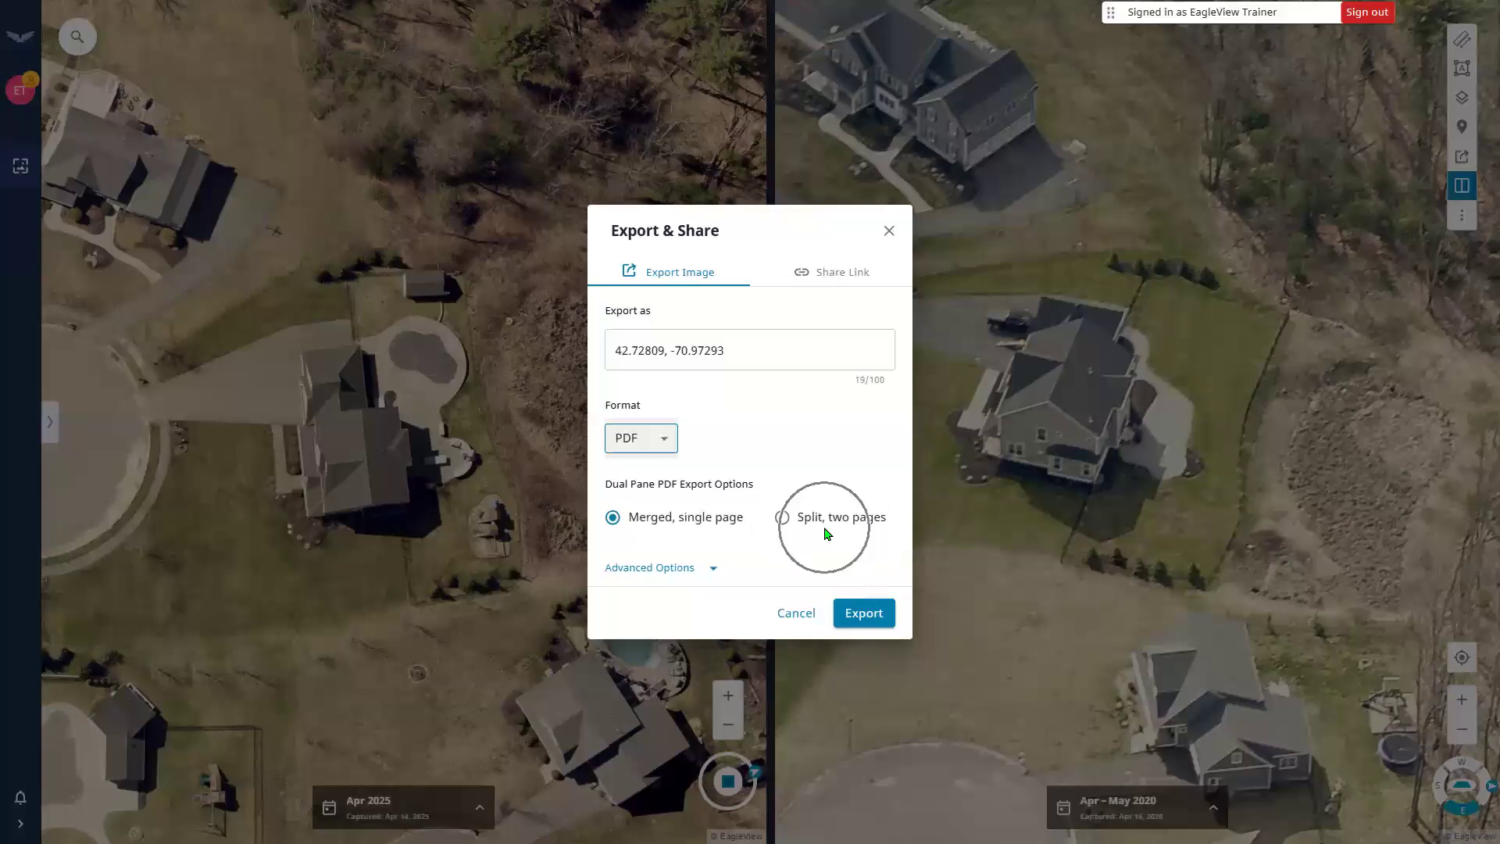
{"action": "left_click", "coordinate": [649, 517]}
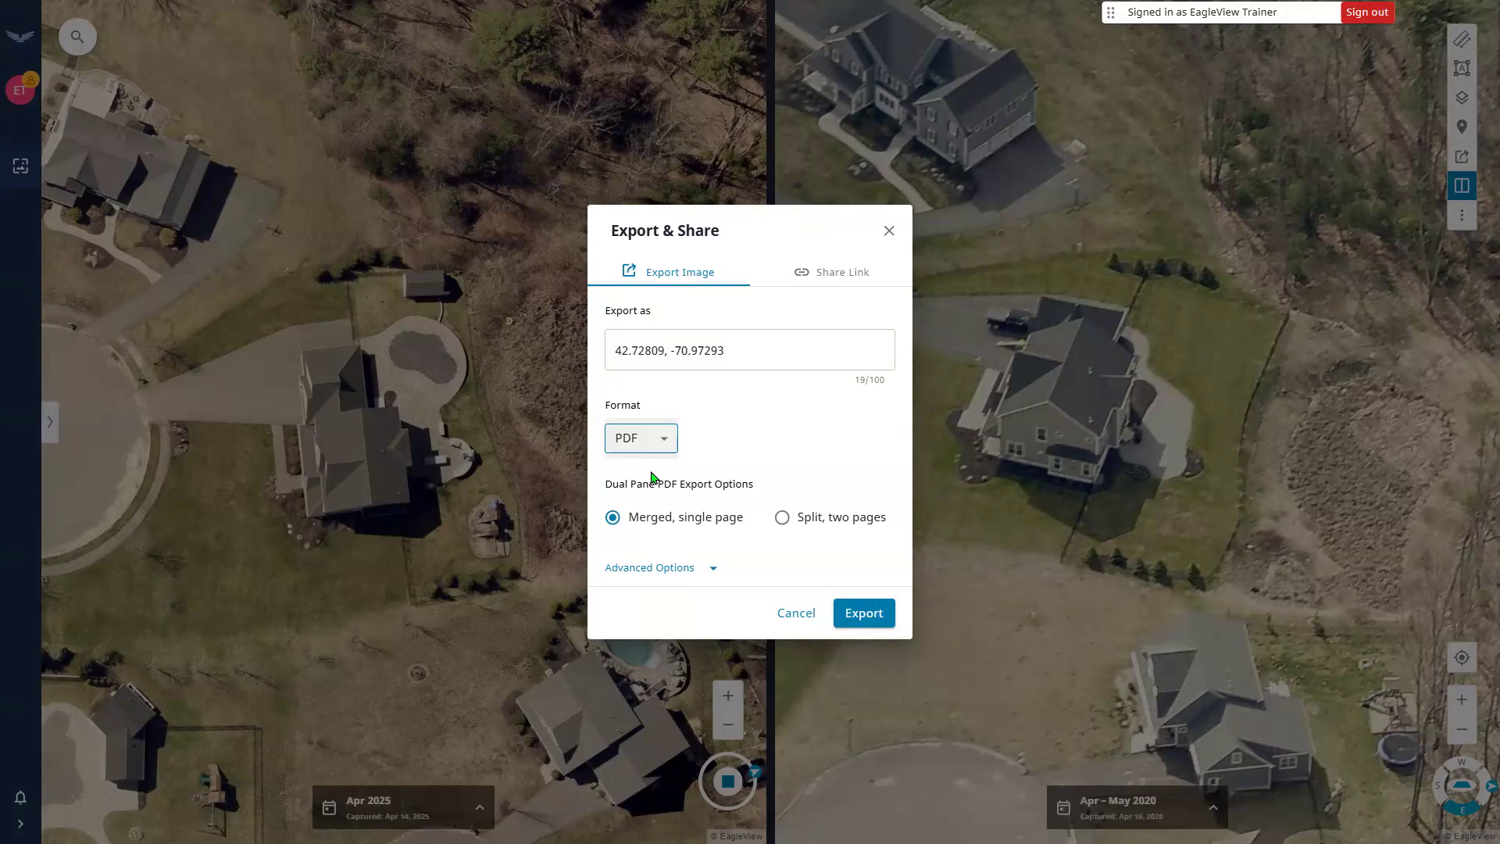
{"action": "left_click", "coordinate": [867, 616]}
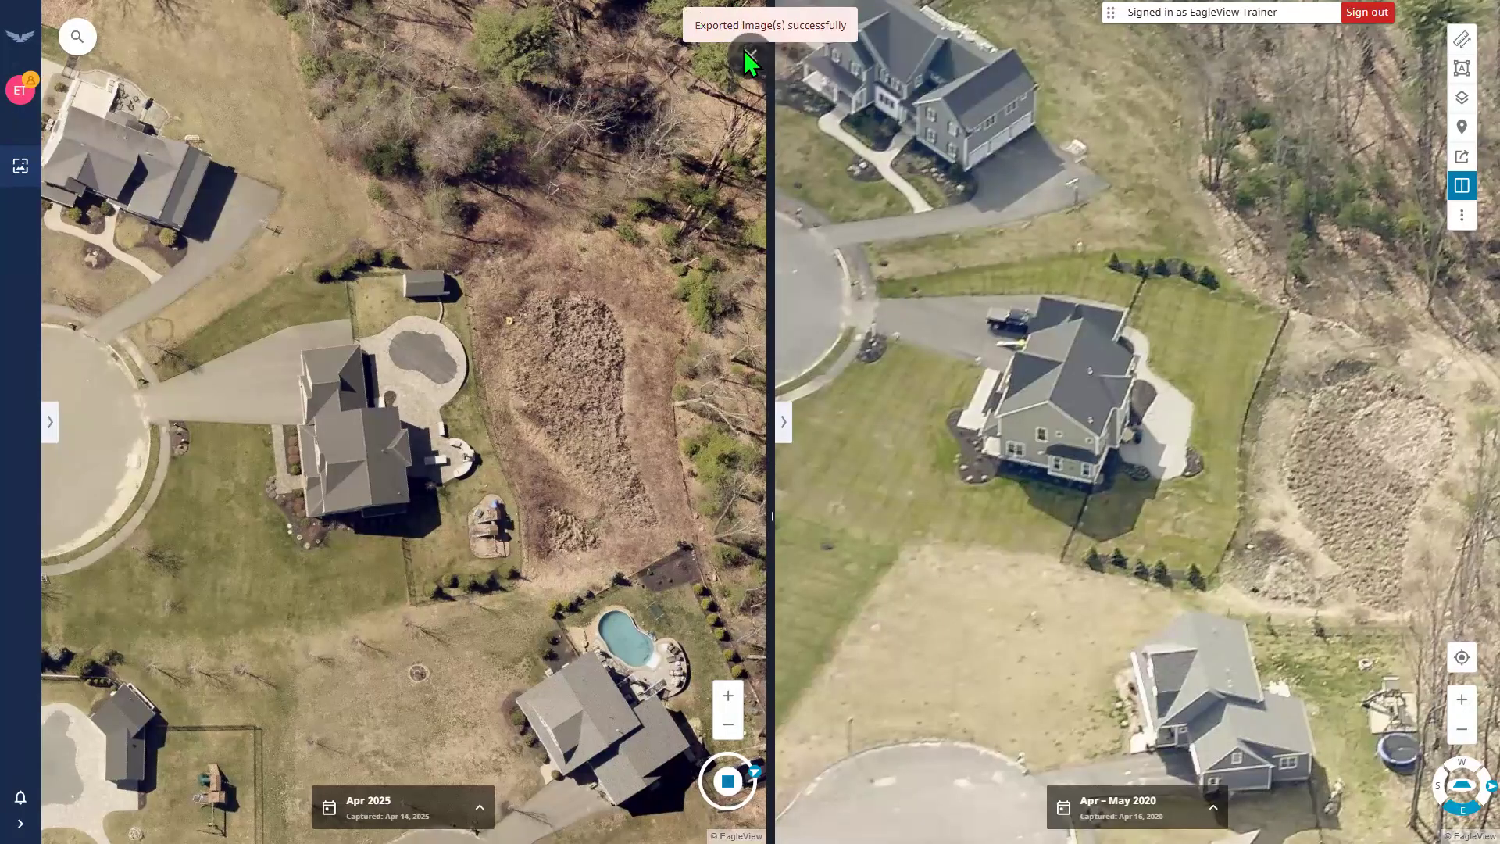
Exit full screen and maximize the Acrobat window showing the exported PDF.
{"action": "left_click", "coordinate": [747, 63]}
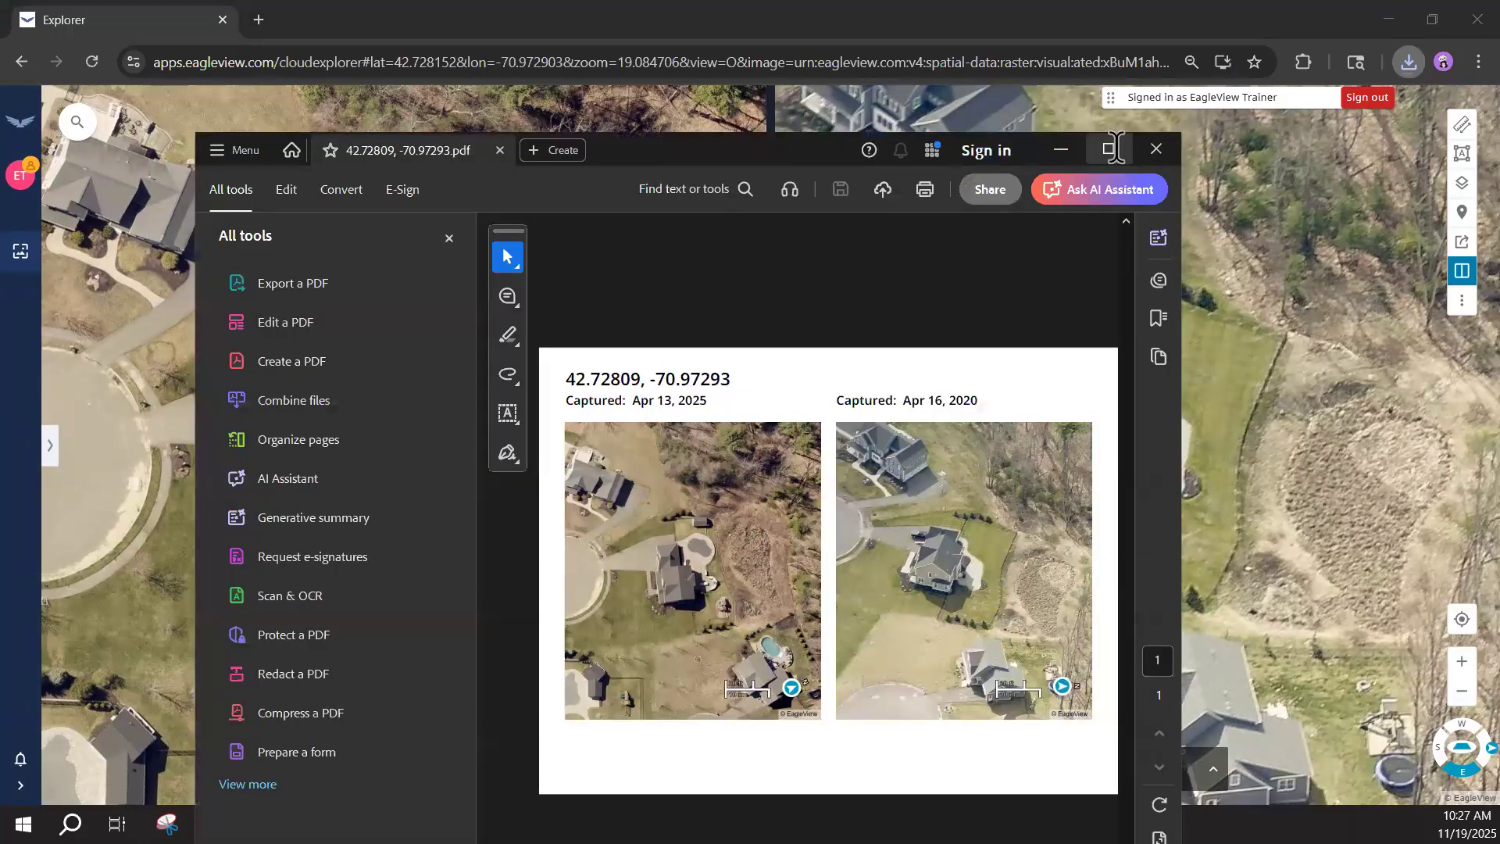
{"action": "left_click", "coordinate": [1114, 150]}
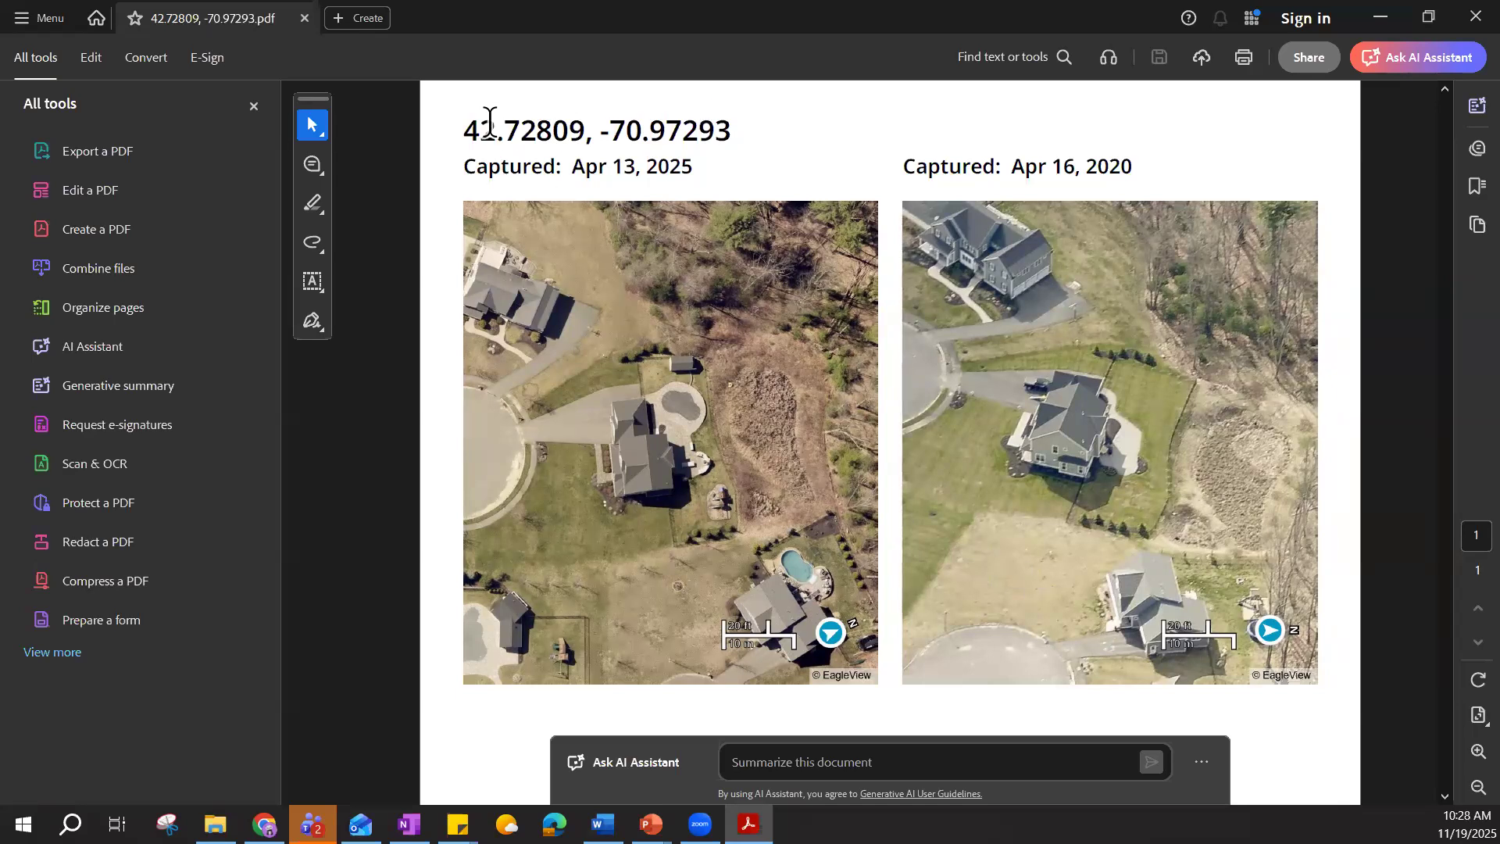
Review the PDF's coordinate title and its Apr 13, 2025 and Apr 16, 2020 captures, then close Acrobat.
{"action": "left_click", "coordinate": [707, 121]}
{"action": "left_click", "coordinate": [633, 180]}
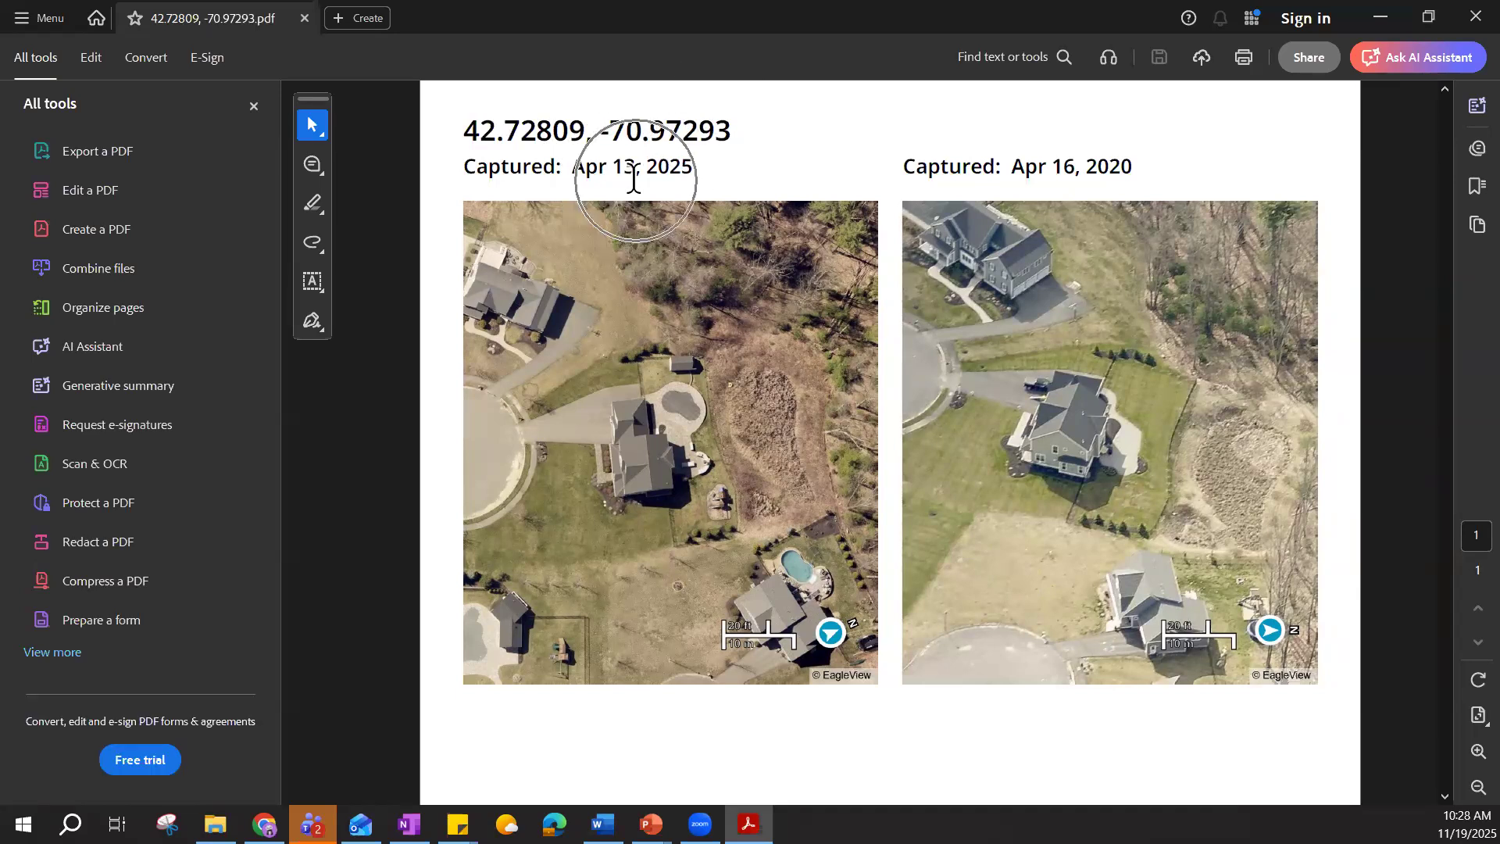
{"action": "left_click", "coordinate": [1082, 180]}
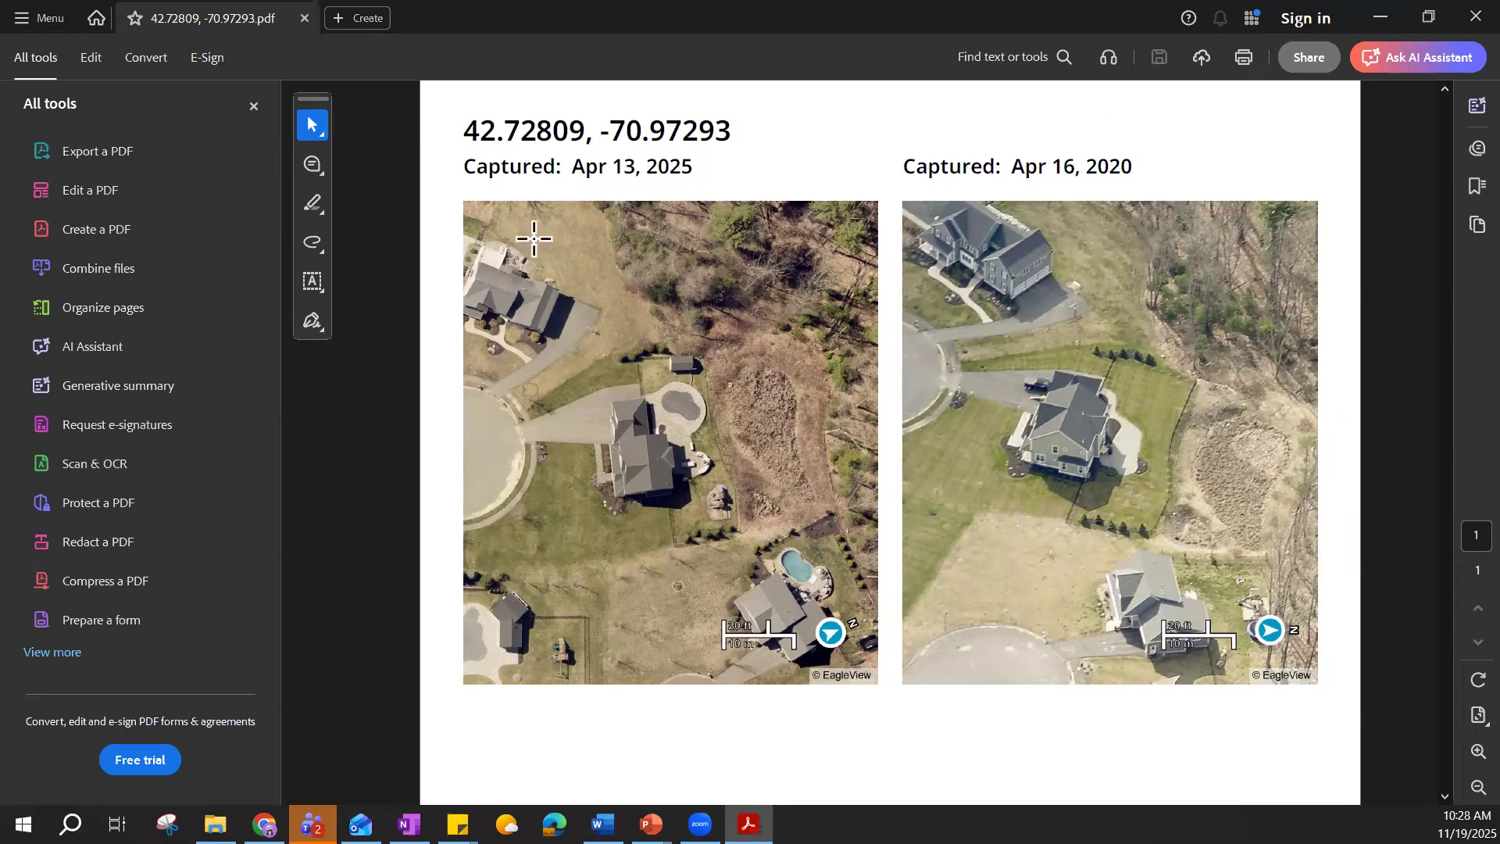
{"action": "left_click", "coordinate": [1107, 272]}
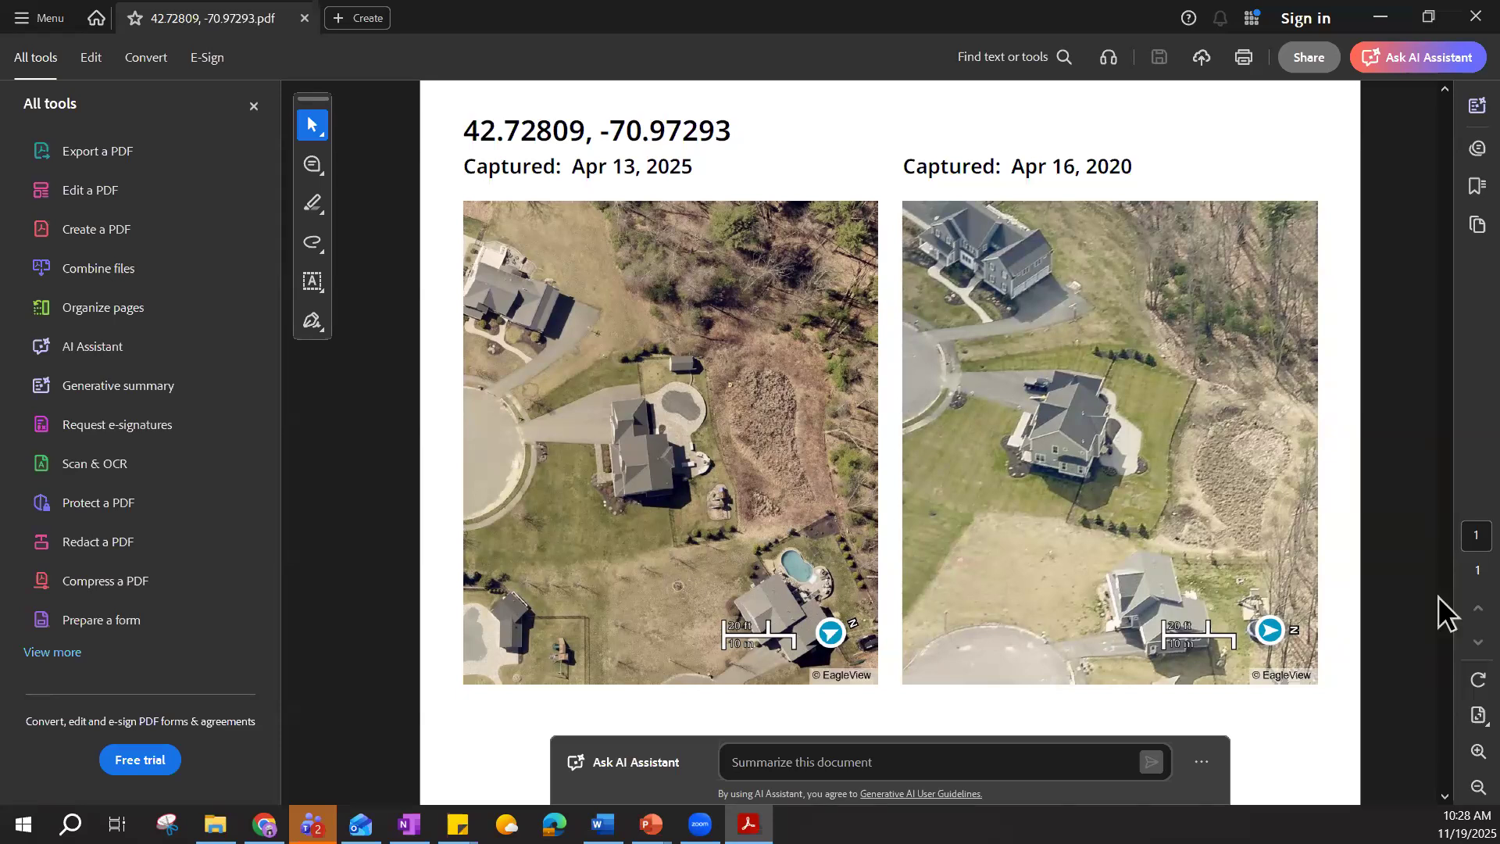
{"action": "left_click", "coordinate": [1458, 15]}
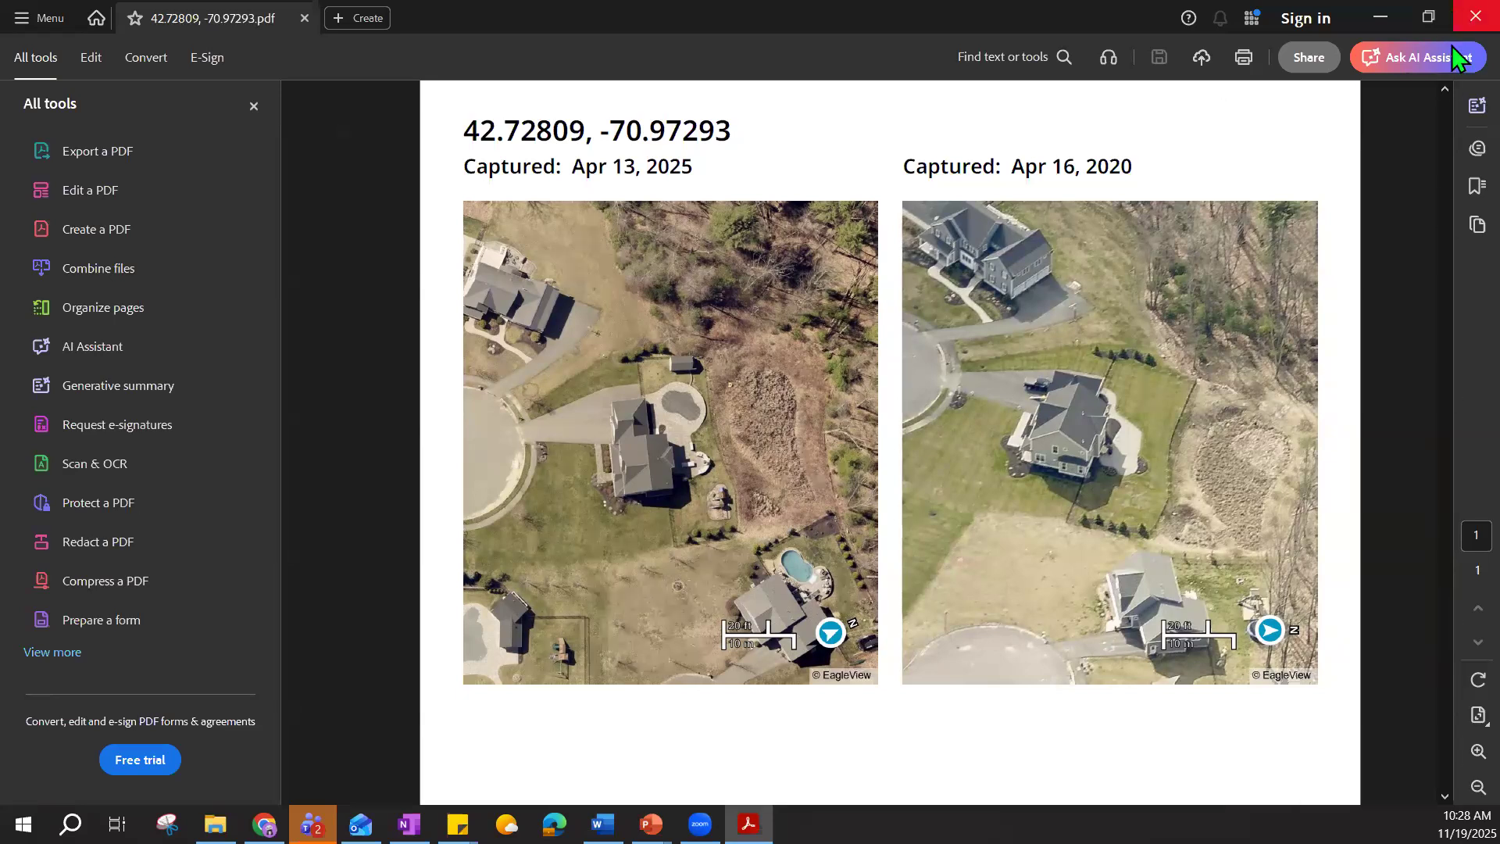
Return the browser to full screen from Chrome's menu.
{"action": "key", "text": "alt+f"}
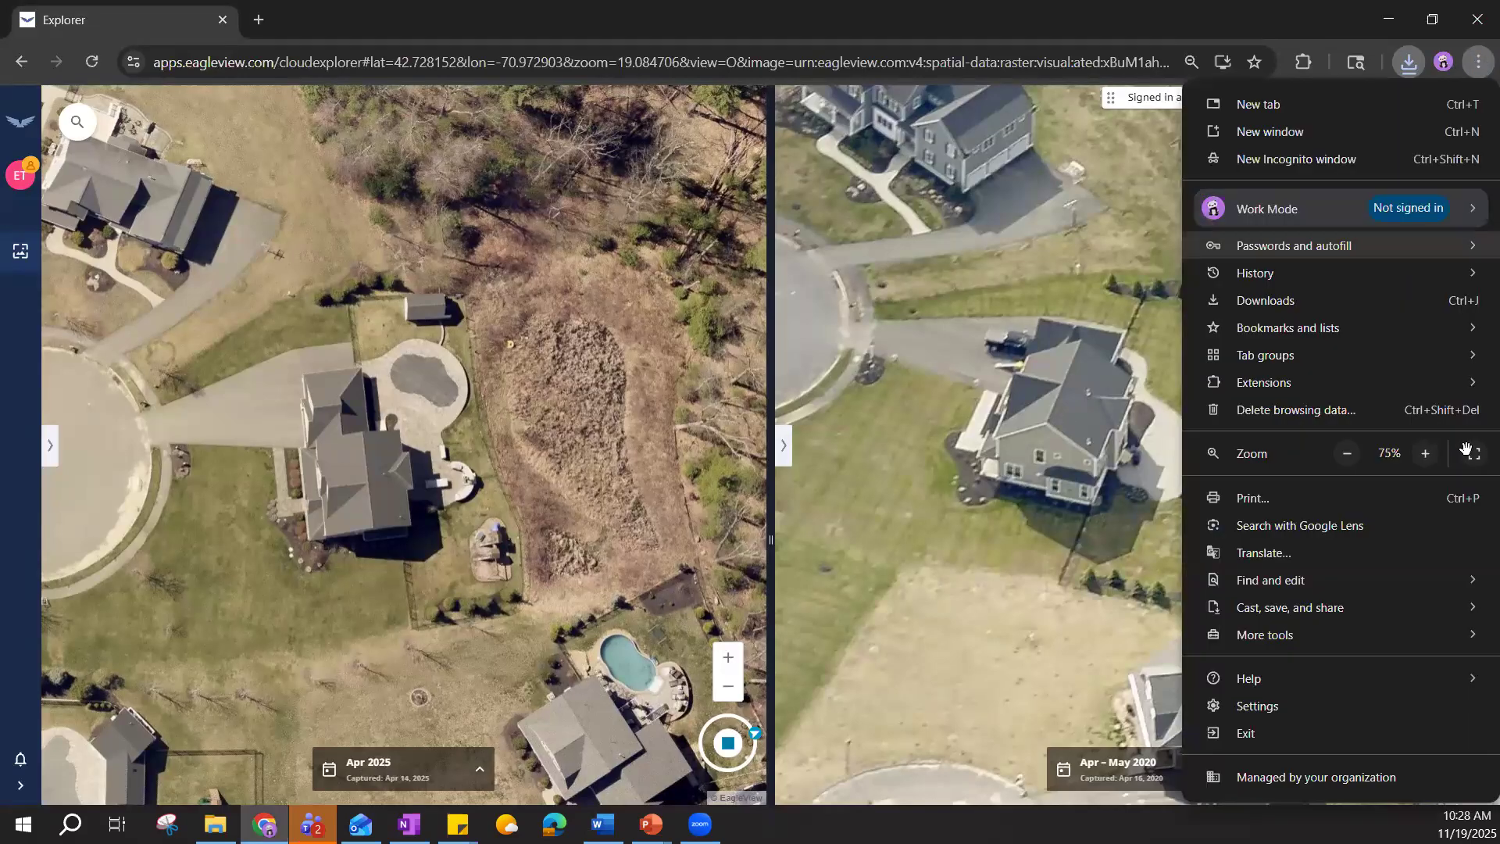
{"action": "left_click", "coordinate": [1471, 450]}
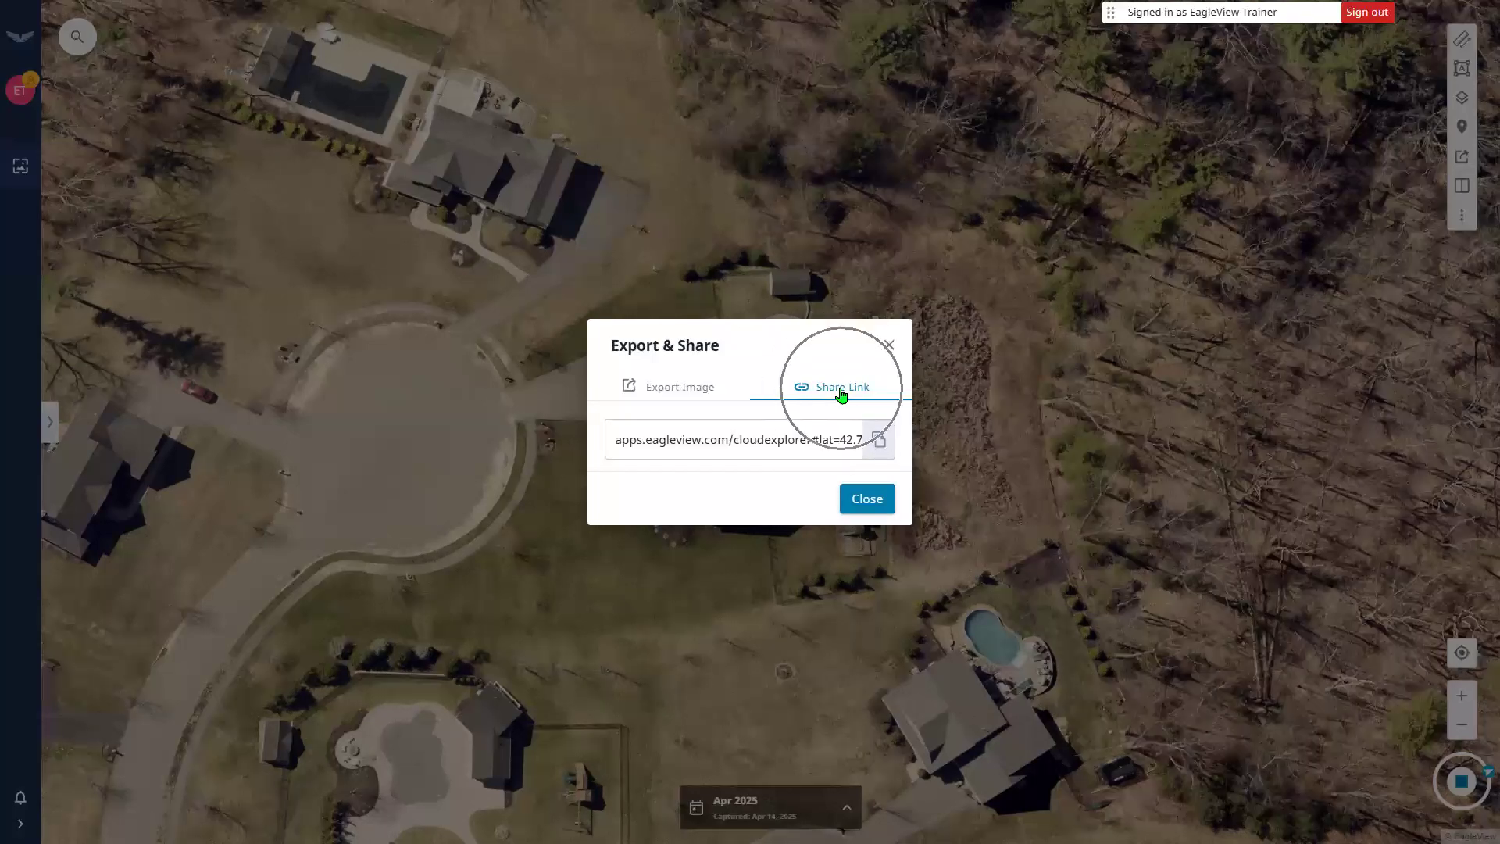
Leave the Export & Share dialog via Export Image and bring up the location search box.
{"action": "left_click", "coordinate": [678, 384]}
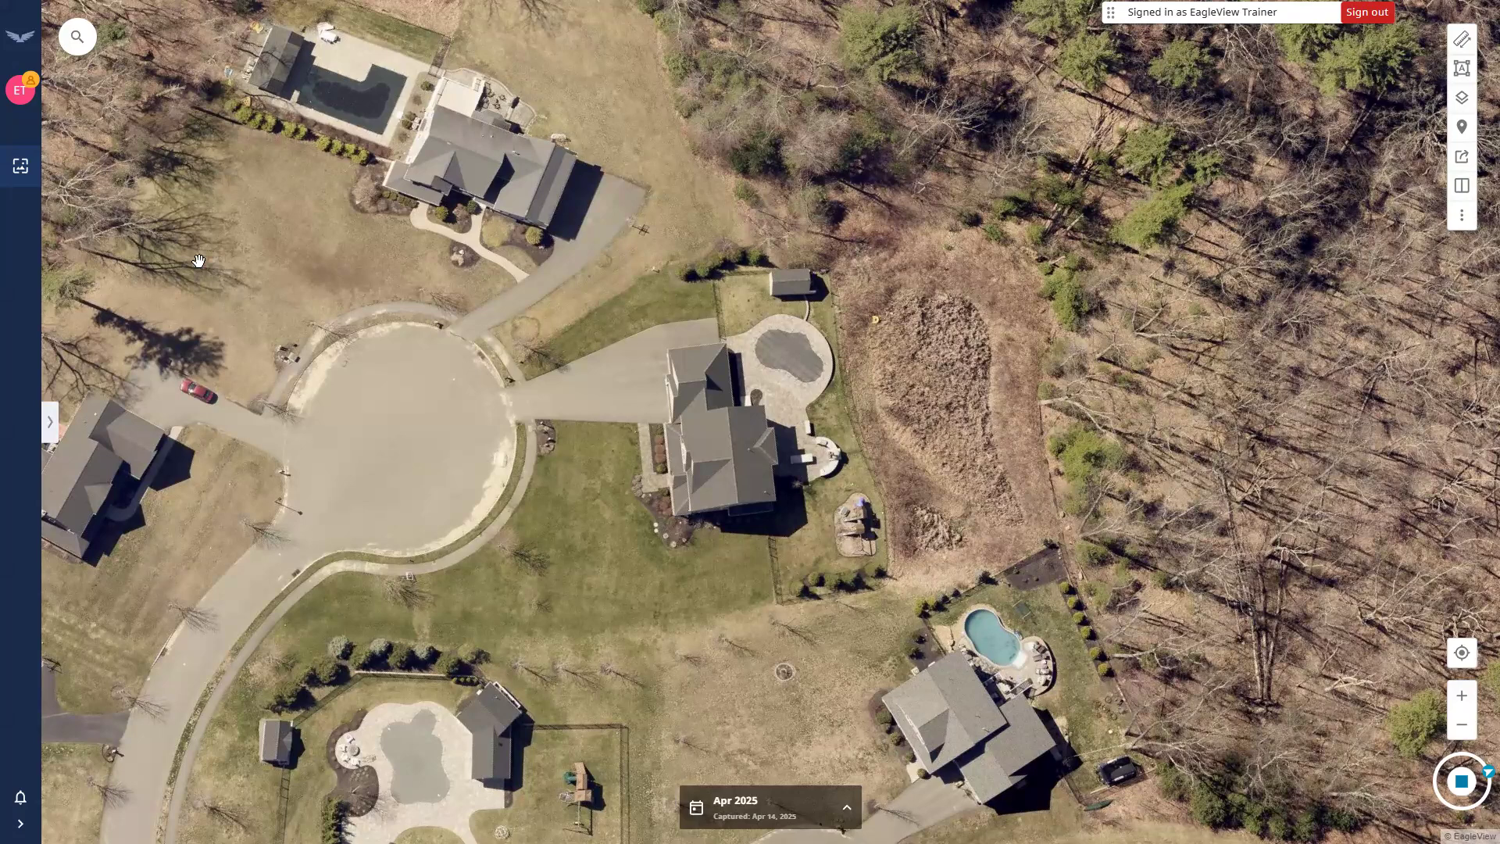
{"action": "left_click", "coordinate": [85, 39]}
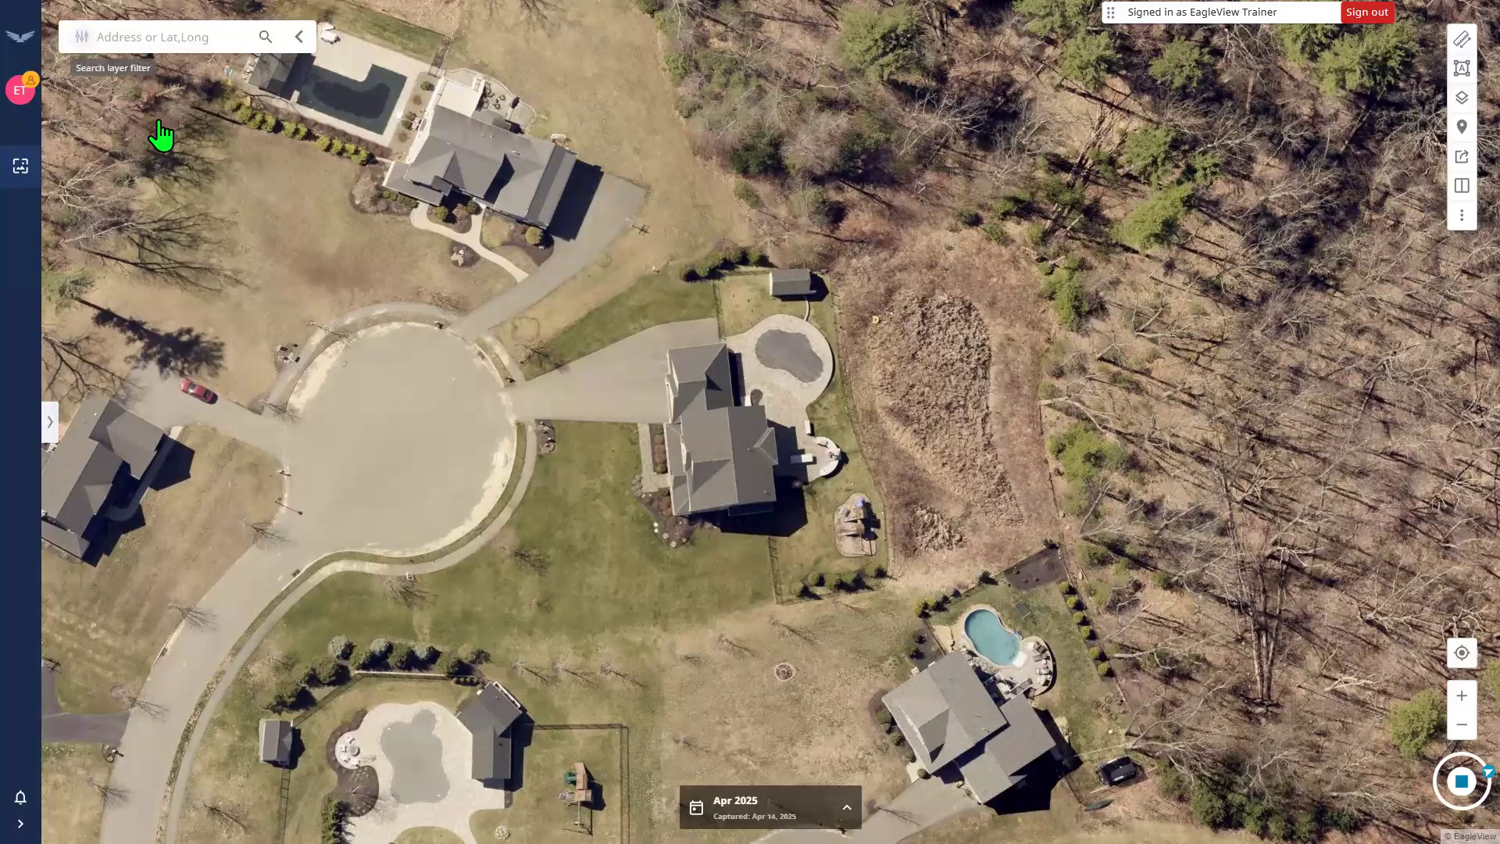
Search the Haverhill Parcels layer for parcel 406-101-9 and jump to it.
{"action": "left_click", "coordinate": [88, 37]}
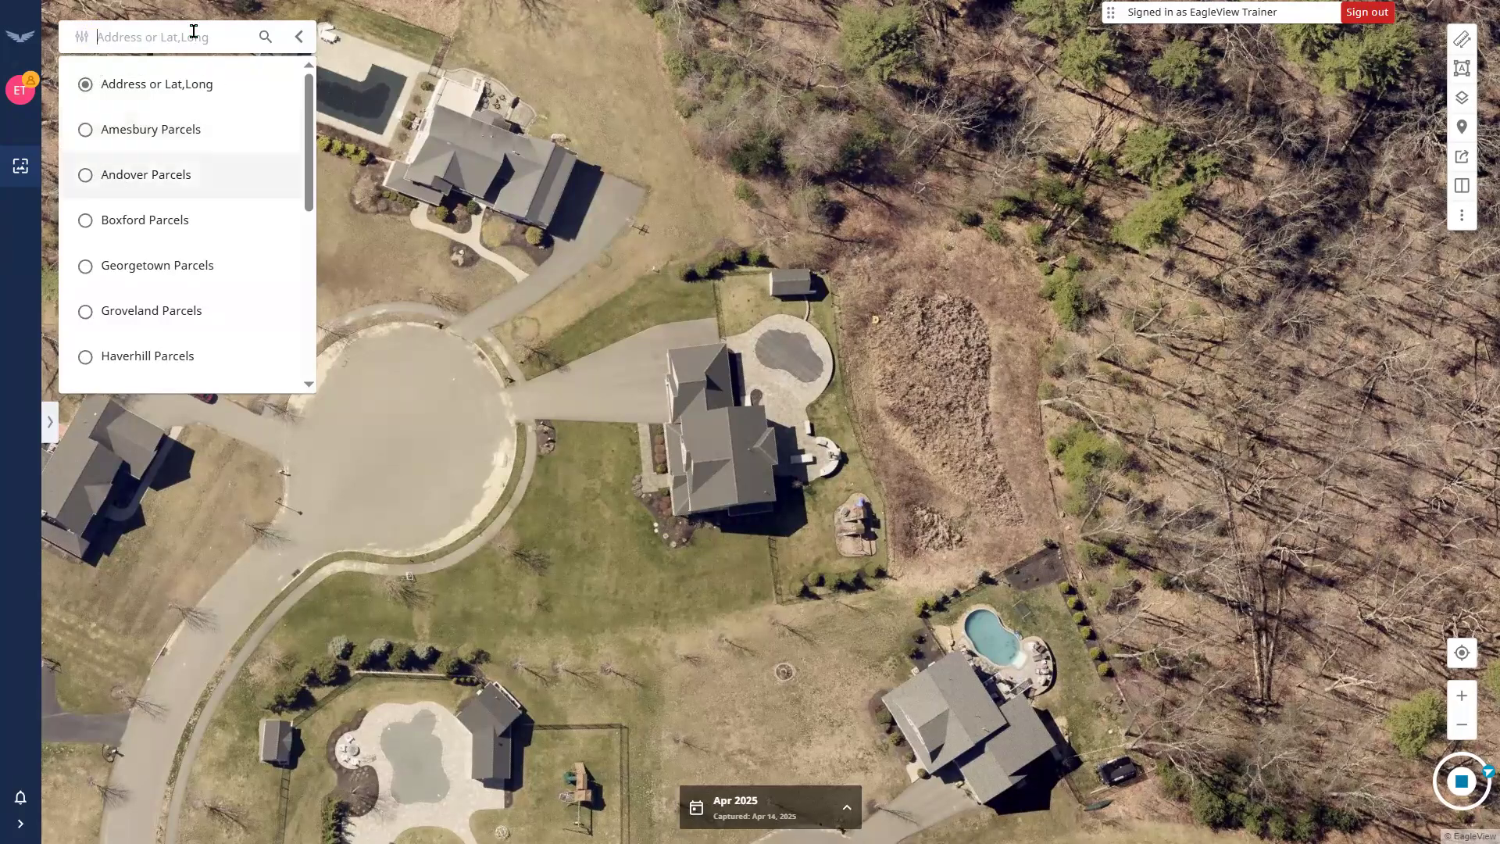
{"action": "left_click", "coordinate": [93, 37]}
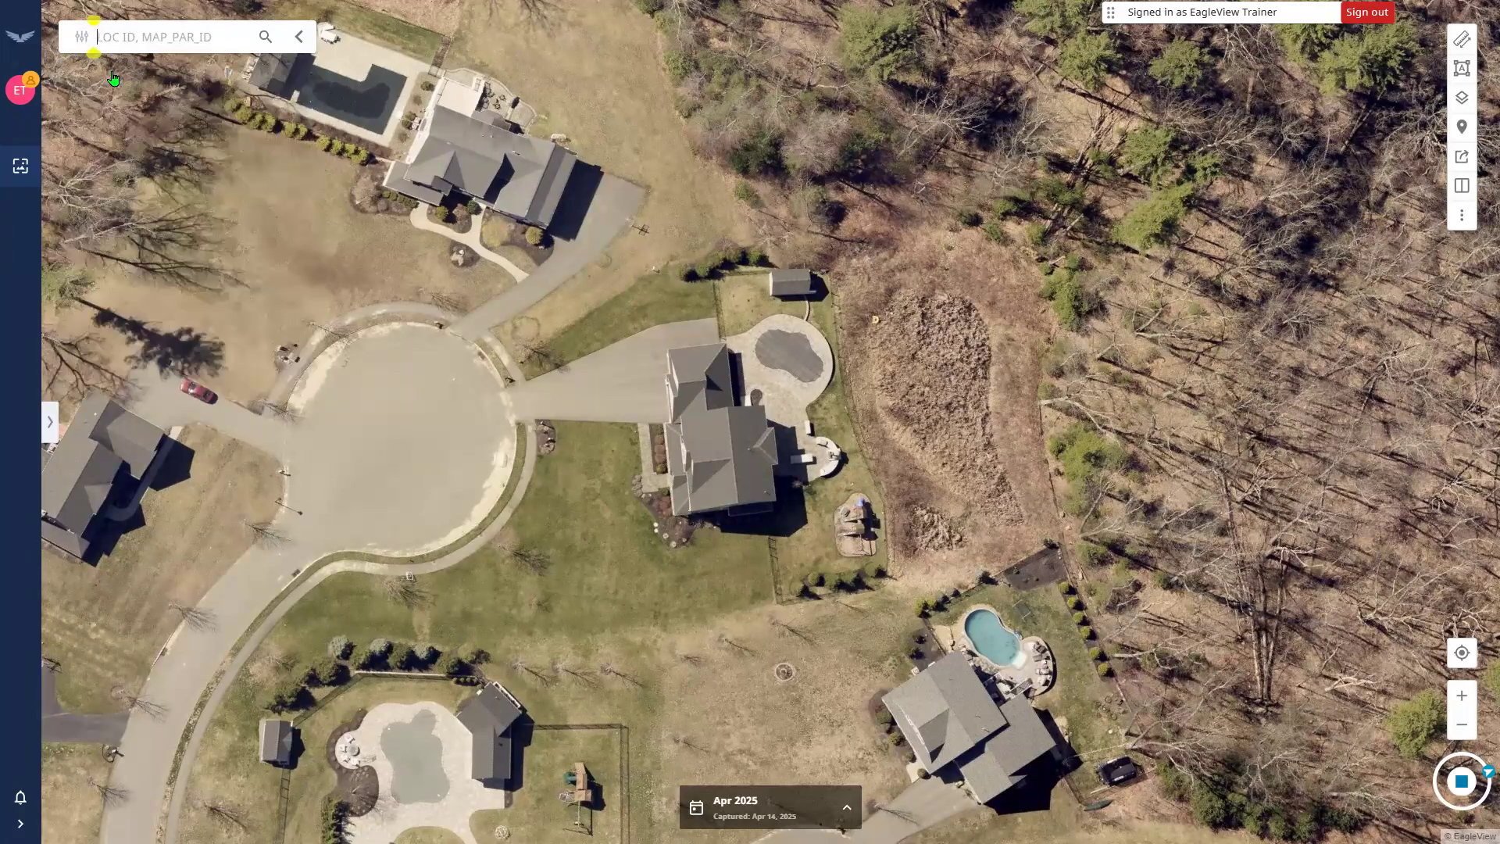
{"action": "type", "text": "406-101-9"}
{"action": "left_click", "coordinate": [112, 74]}
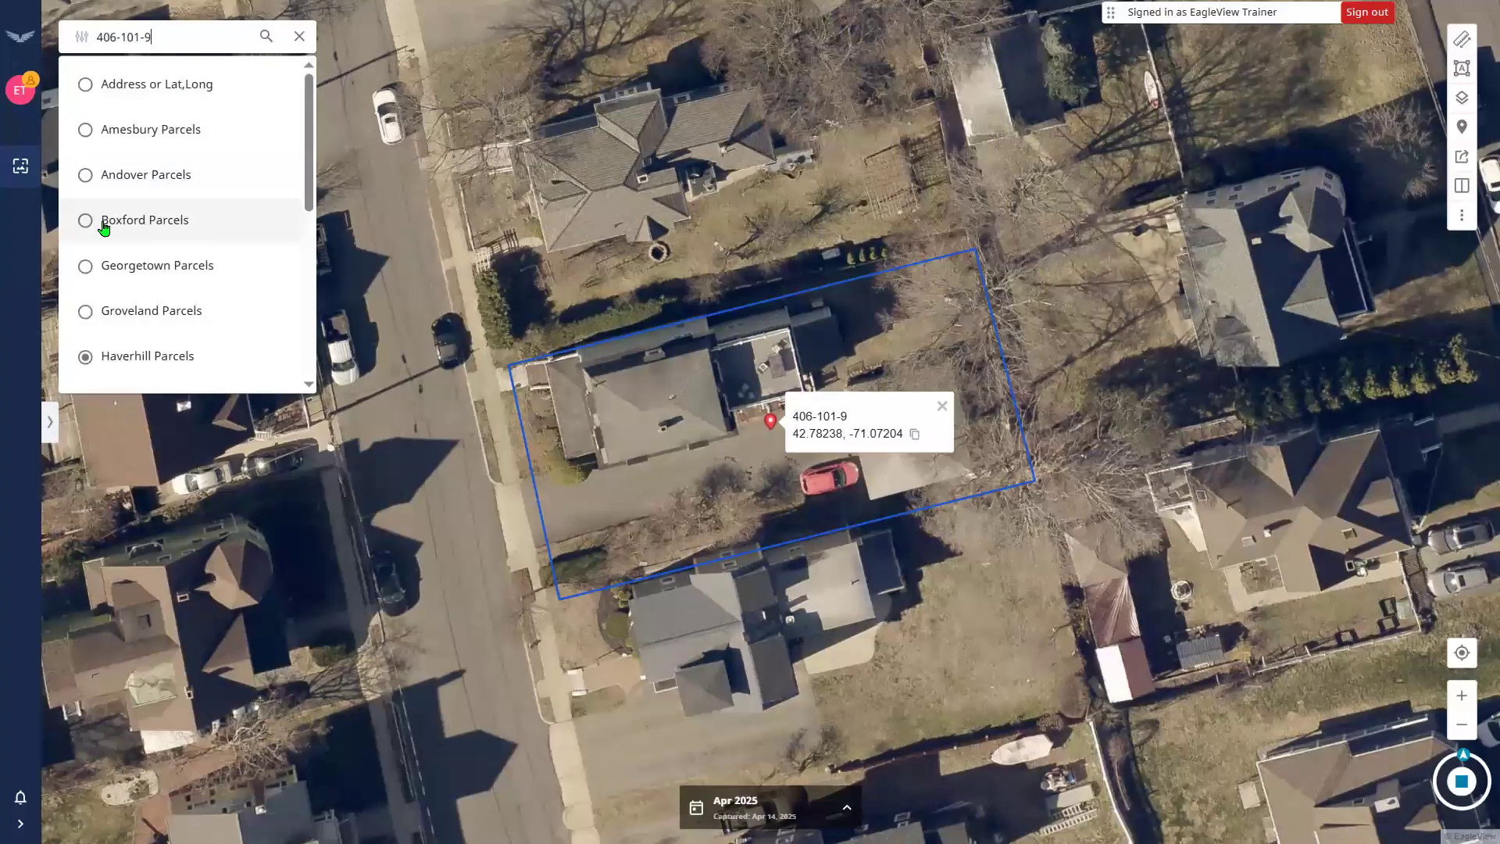
Clear the parcel search, collapse the search box, and zoom out to the lakeside neighbourhood.
{"action": "left_click", "coordinate": [113, 92]}
{"action": "left_click", "coordinate": [113, 93]}
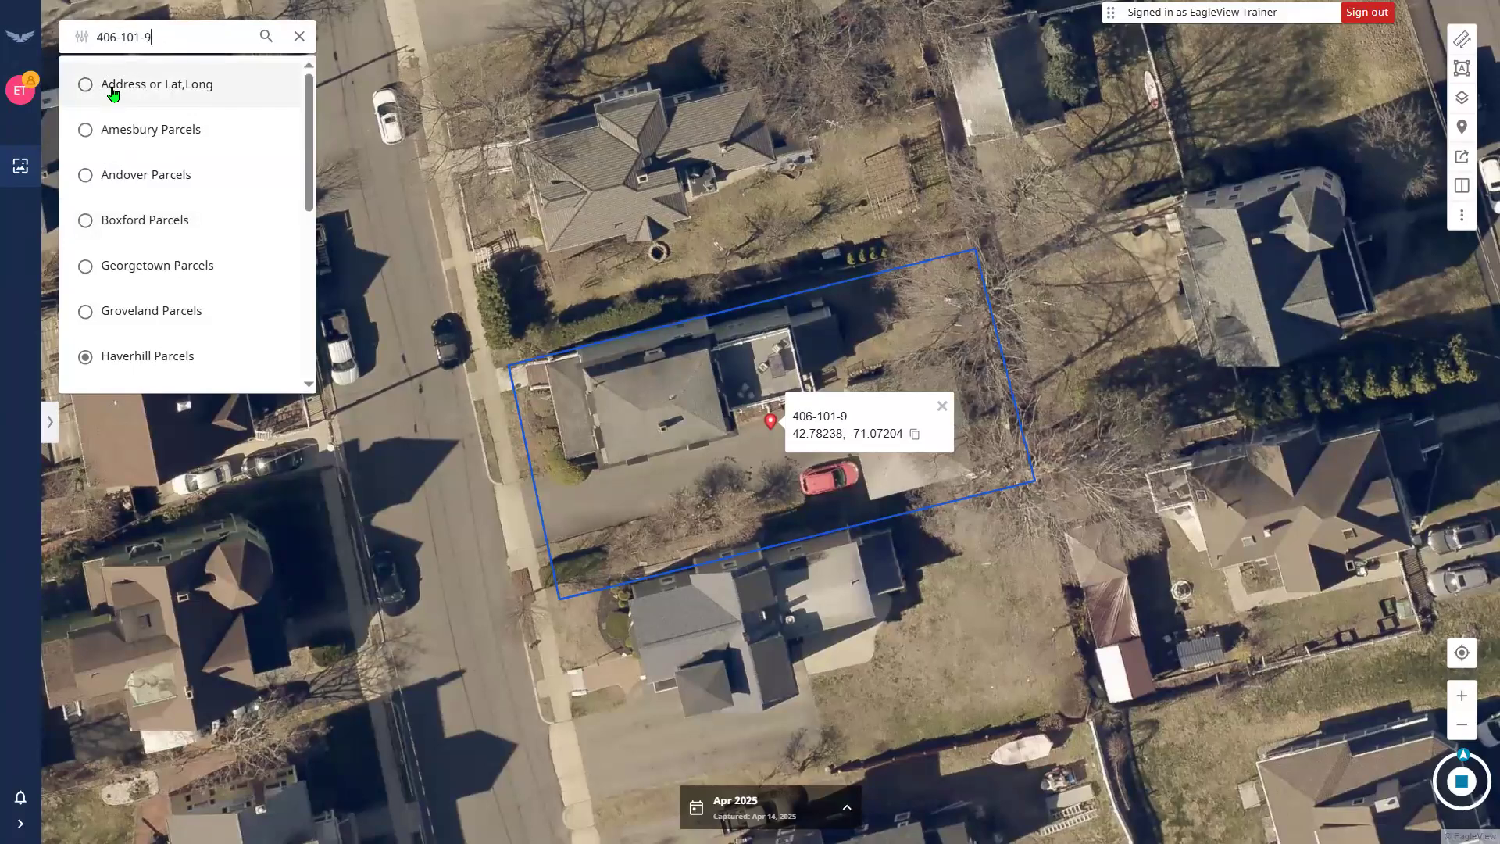
{"action": "left_click", "coordinate": [83, 354]}
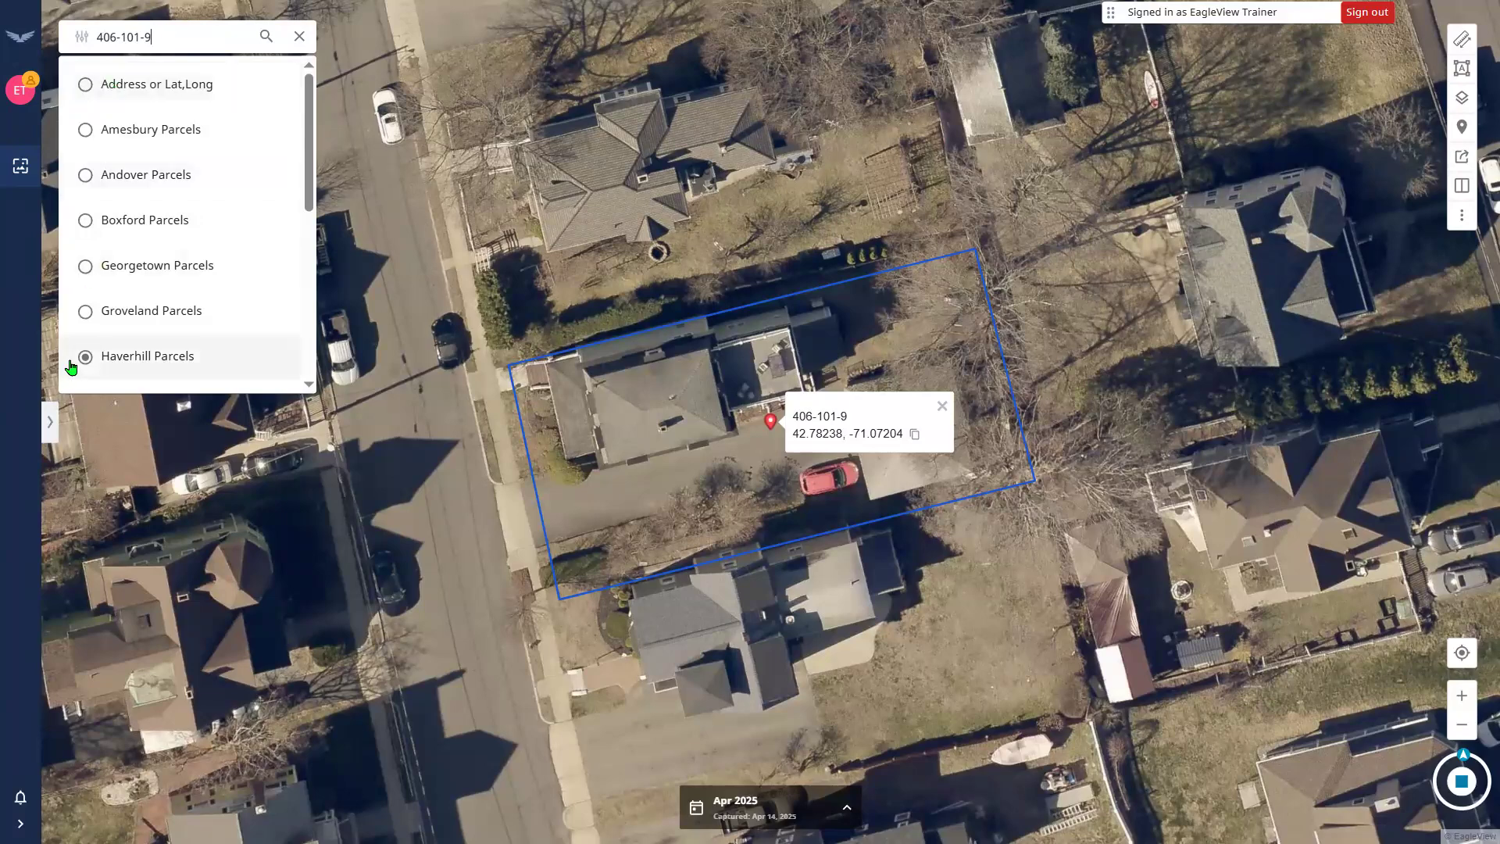
{"action": "left_click", "coordinate": [299, 36]}
{"action": "left_click", "coordinate": [298, 39]}
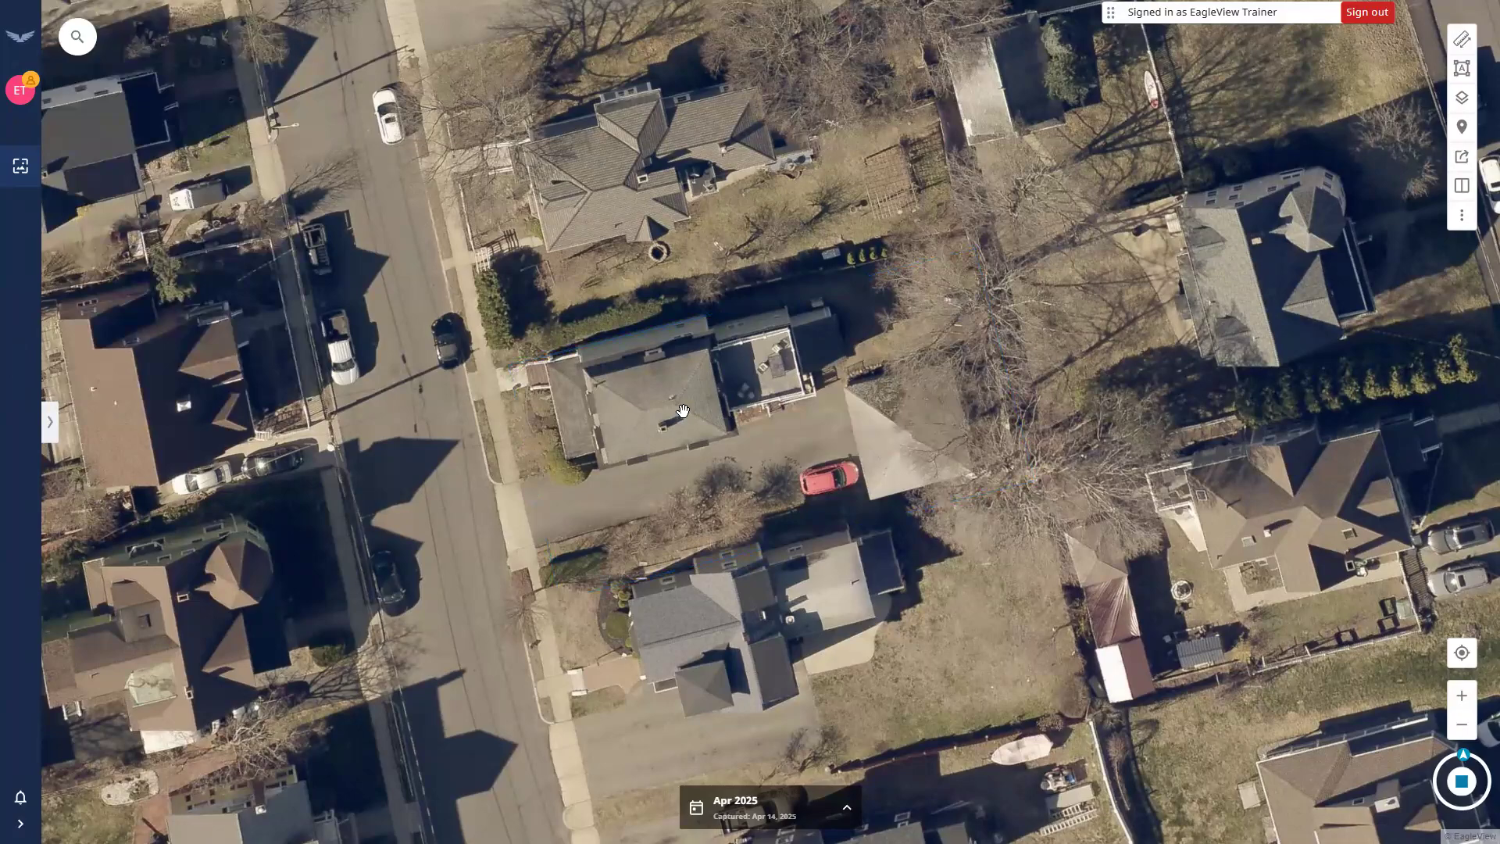
{"action": "scroll", "coordinate": [679, 406], "scroll_direction": "down", "scroll_amount": 2}
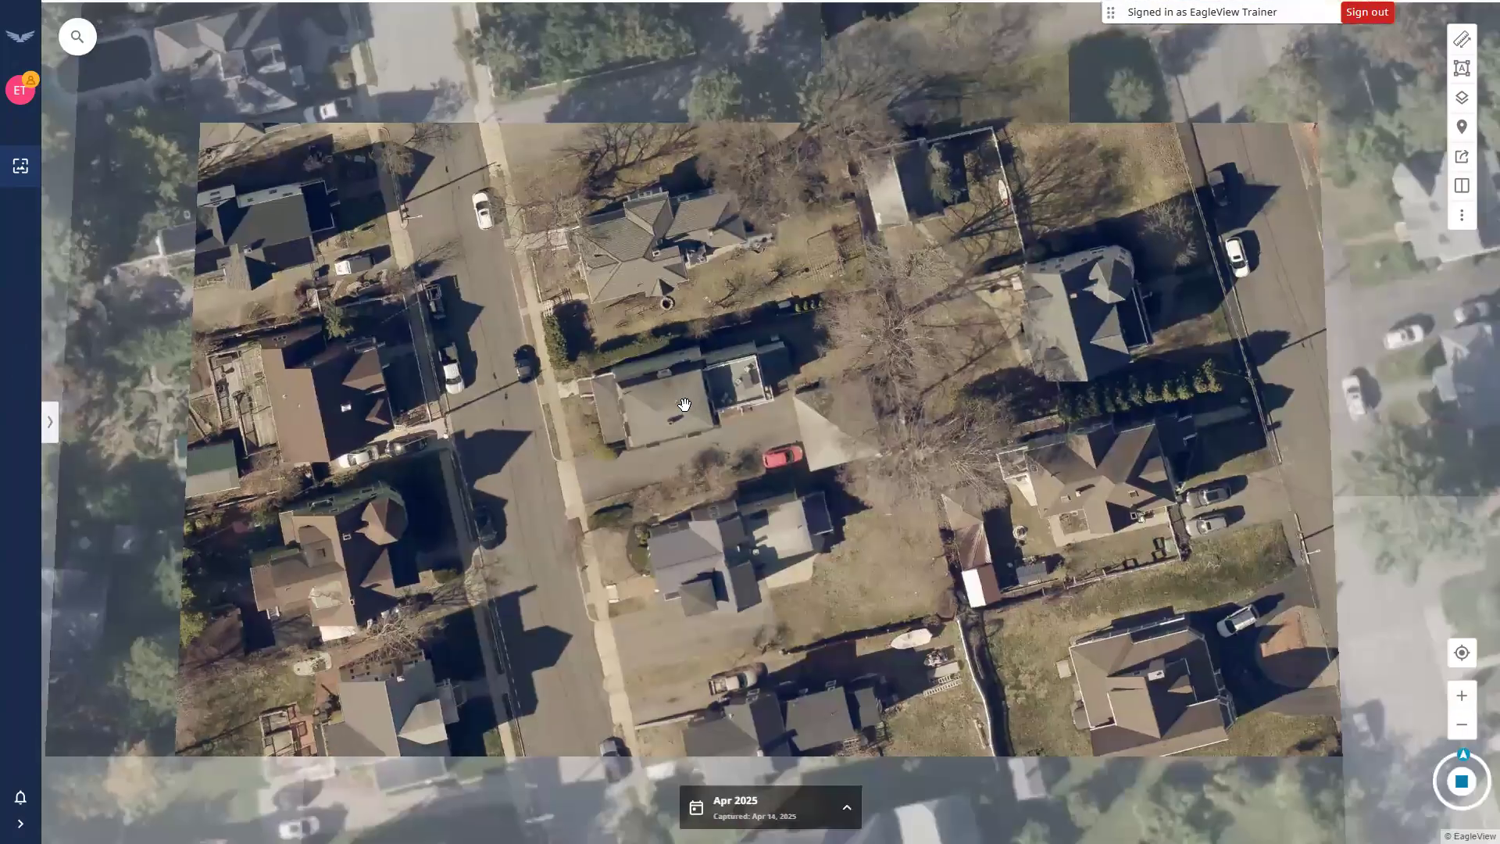
{"action": "scroll", "coordinate": [683, 404], "scroll_direction": "down", "scroll_amount": 3}
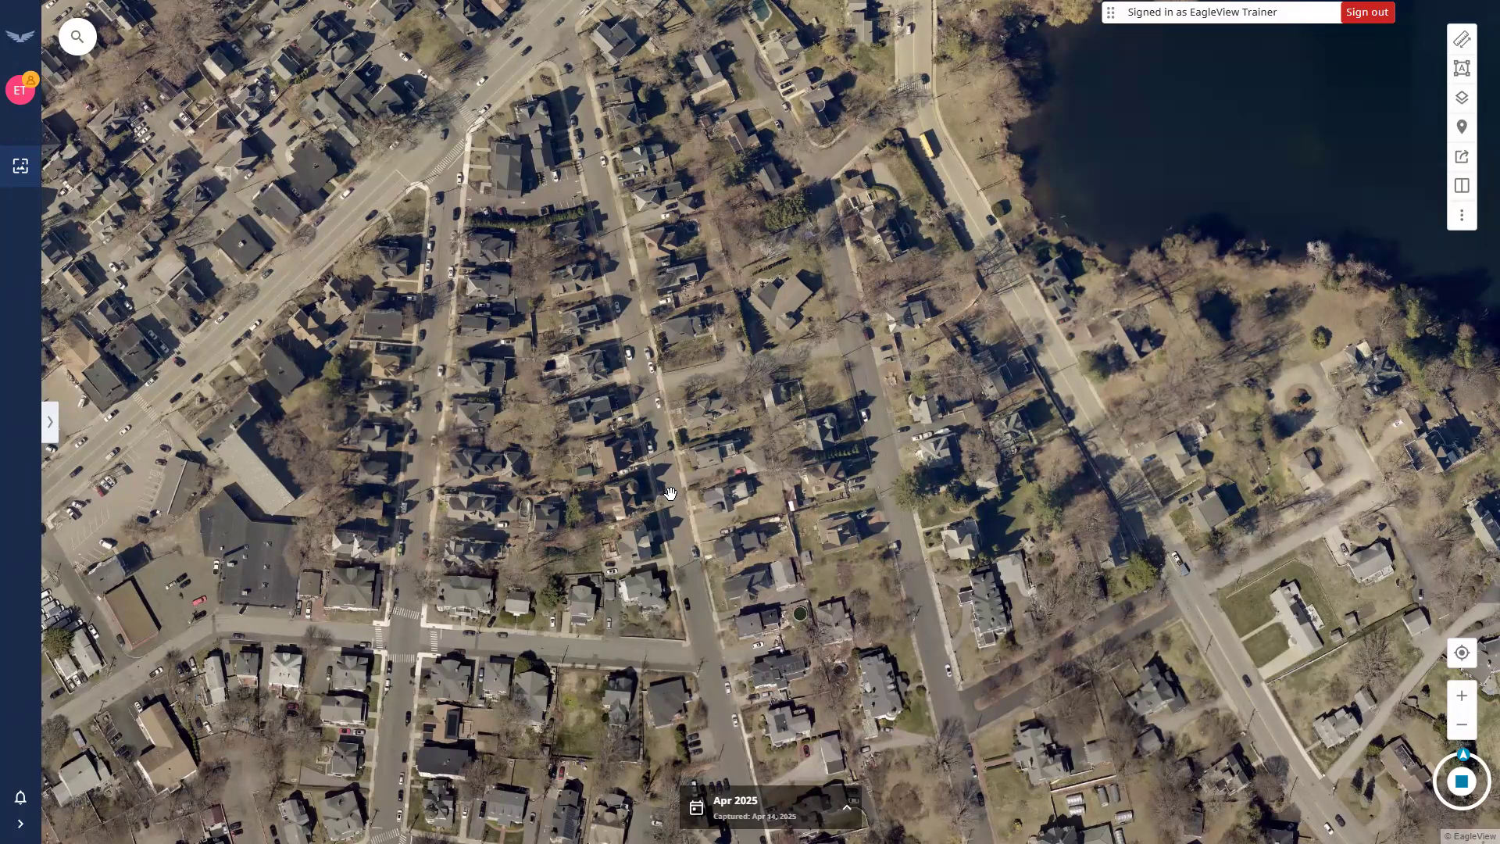
{"action": "left_click_drag", "start_coordinate": [671, 504], "coordinate": [652, 485]}
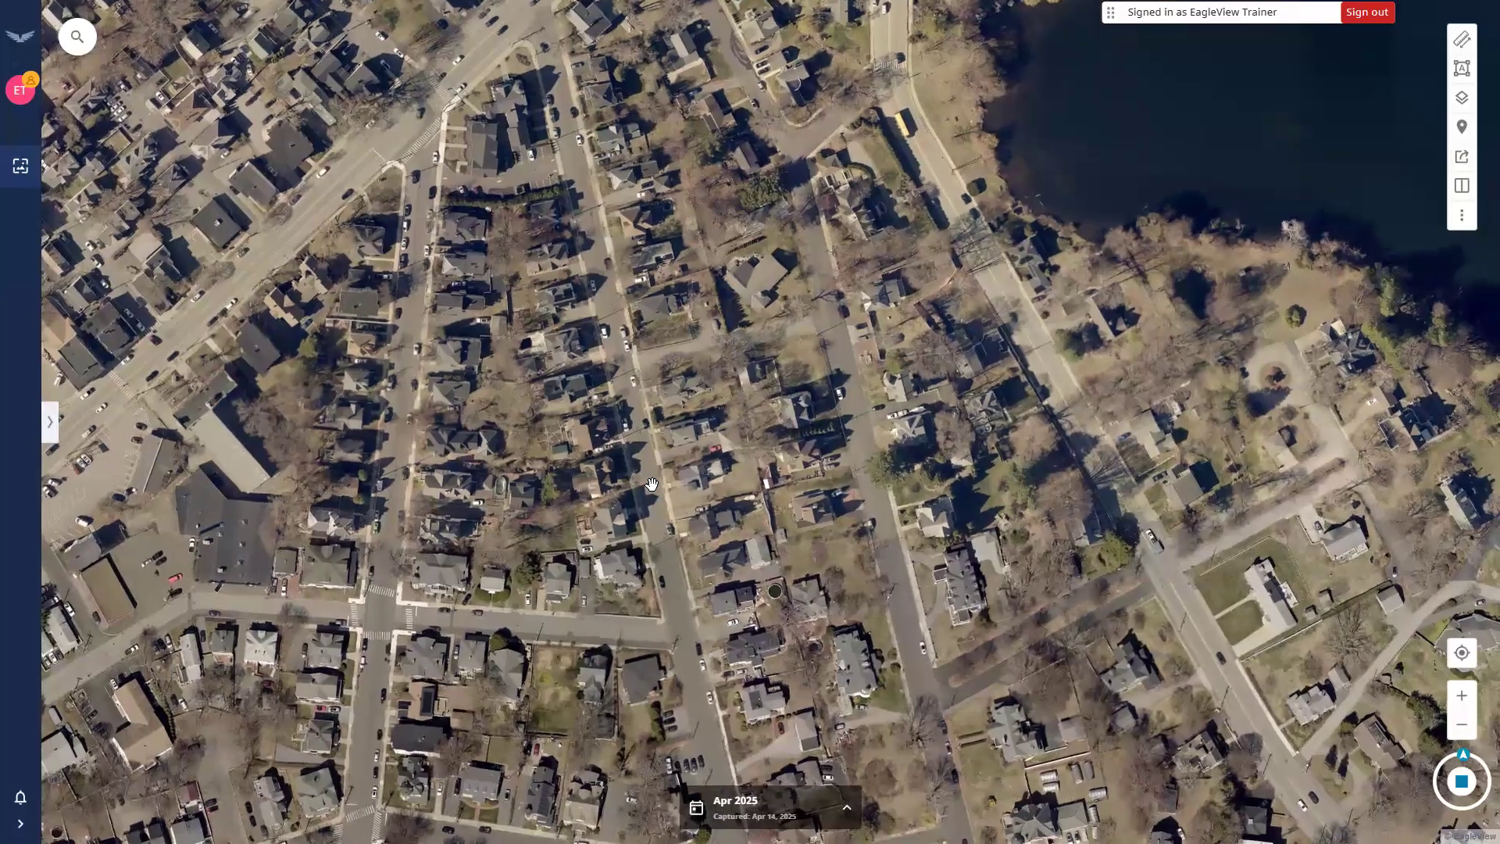
Open the Layers panel and glance at its layer list and legend.
{"action": "left_click", "coordinate": [1460, 100]}
{"action": "left_click", "coordinate": [1263, 86]}
{"action": "left_click", "coordinate": [1331, 90]}
{"action": "key", "text": "ctrl"}
{"action": "key", "text": "ctrl"}
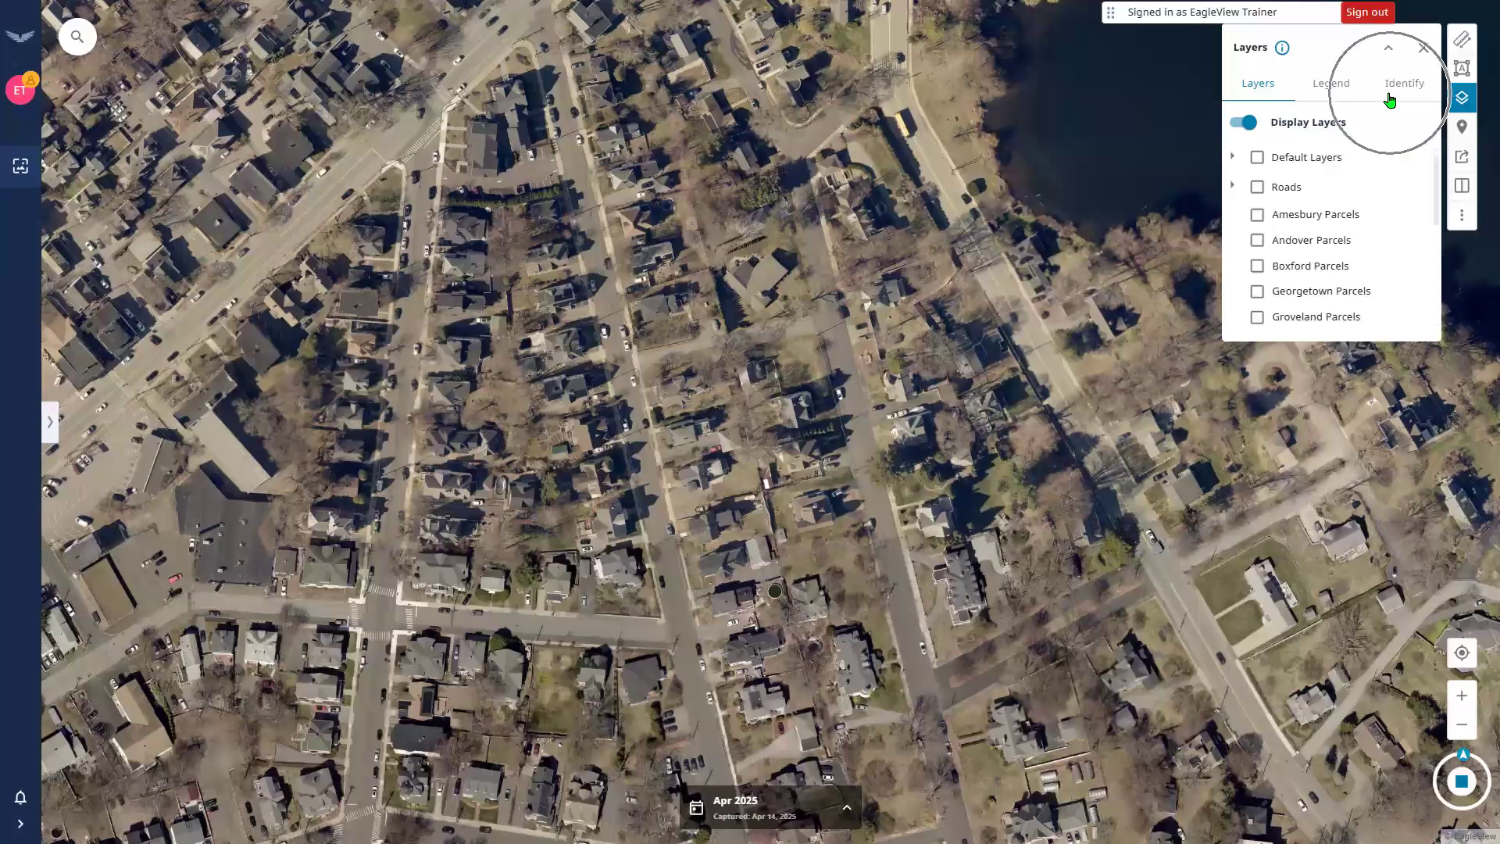
{"action": "key", "text": "ctrl"}
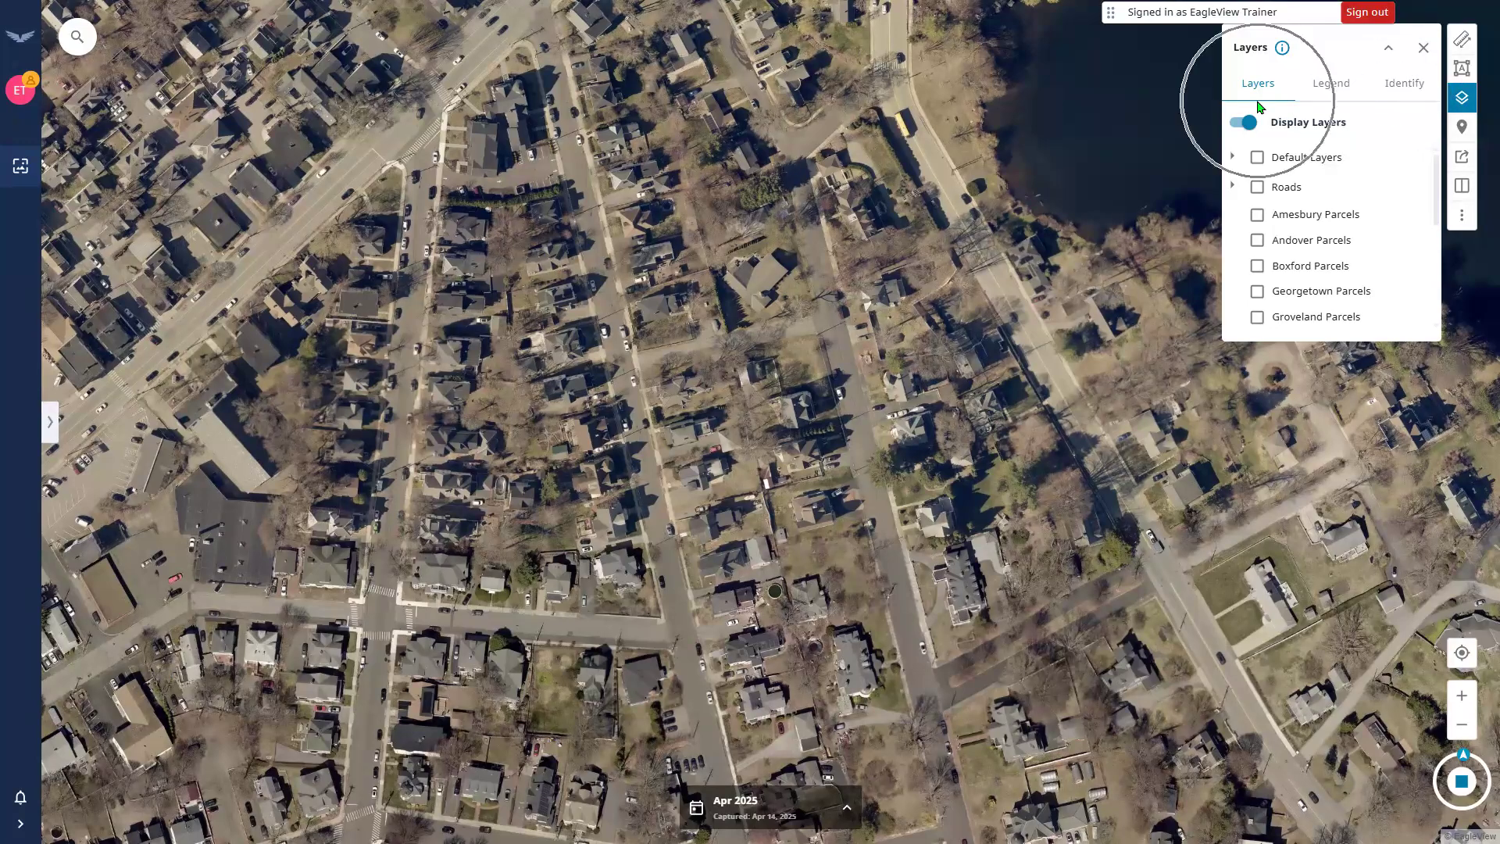
Expand the Roads and Default Layers groups and scroll the list to Haverhill Parcels.
{"action": "left_click", "coordinate": [1233, 185]}
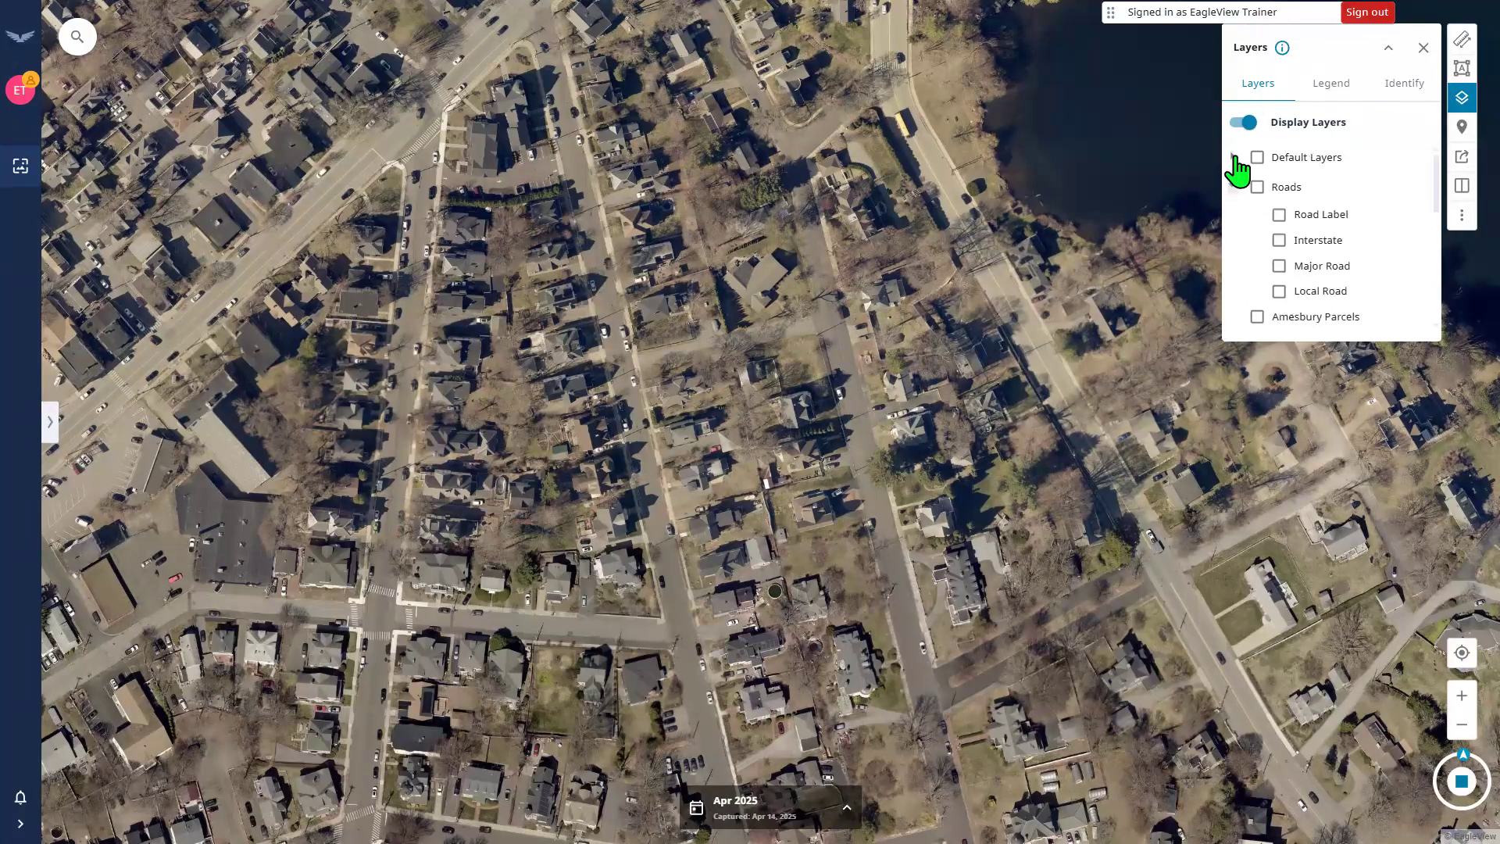
{"action": "left_click", "coordinate": [1233, 157]}
{"action": "scroll", "coordinate": [1253, 227], "scroll_direction": "down", "scroll_amount": 2}
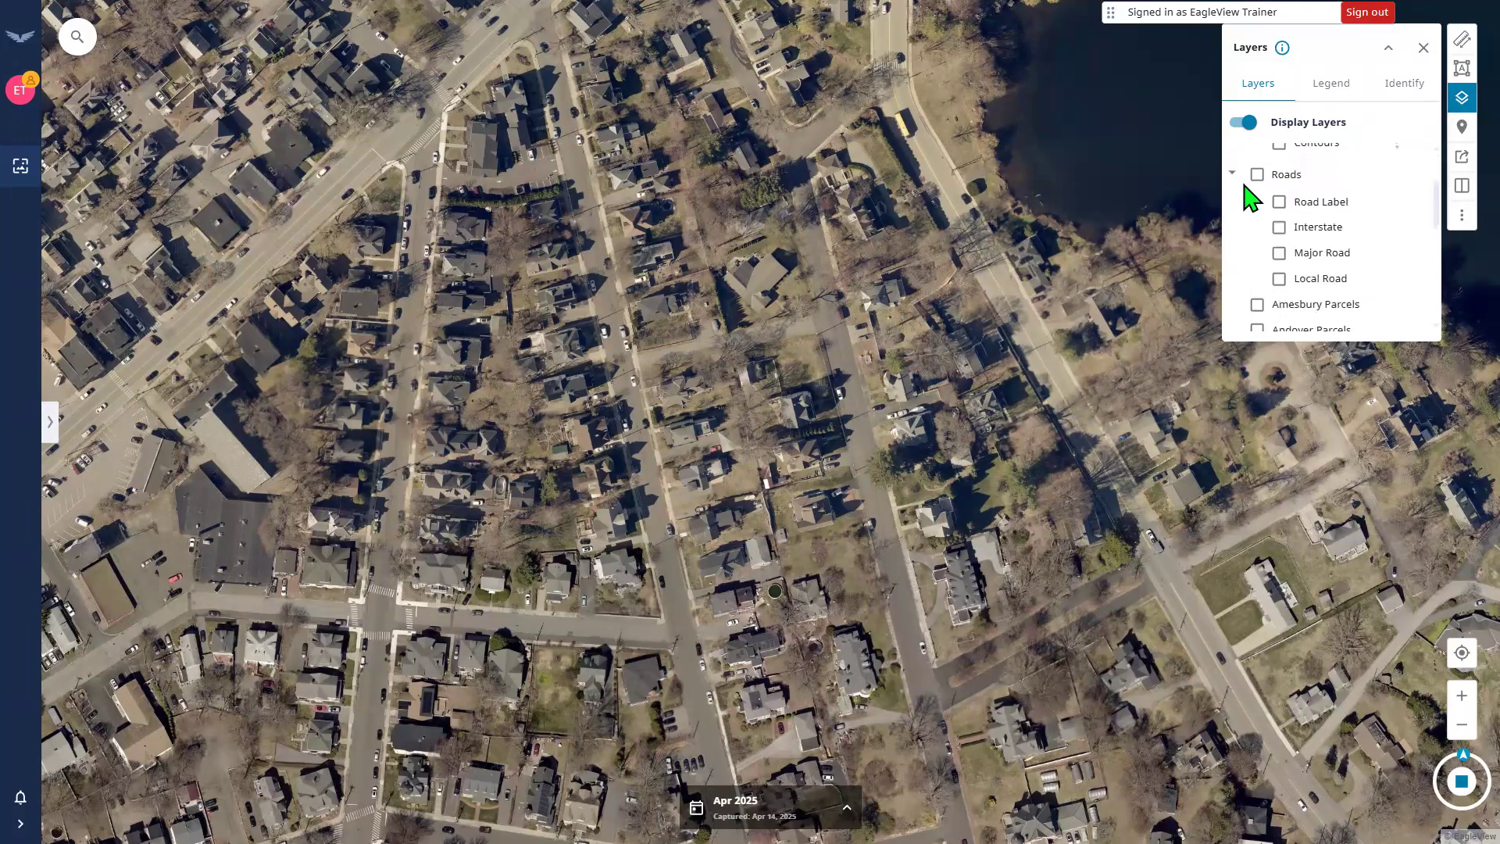
{"action": "scroll", "coordinate": [1247, 201], "scroll_direction": "down", "scroll_amount": 2}
{"action": "scroll", "coordinate": [1248, 204], "scroll_direction": "down", "scroll_amount": 1}
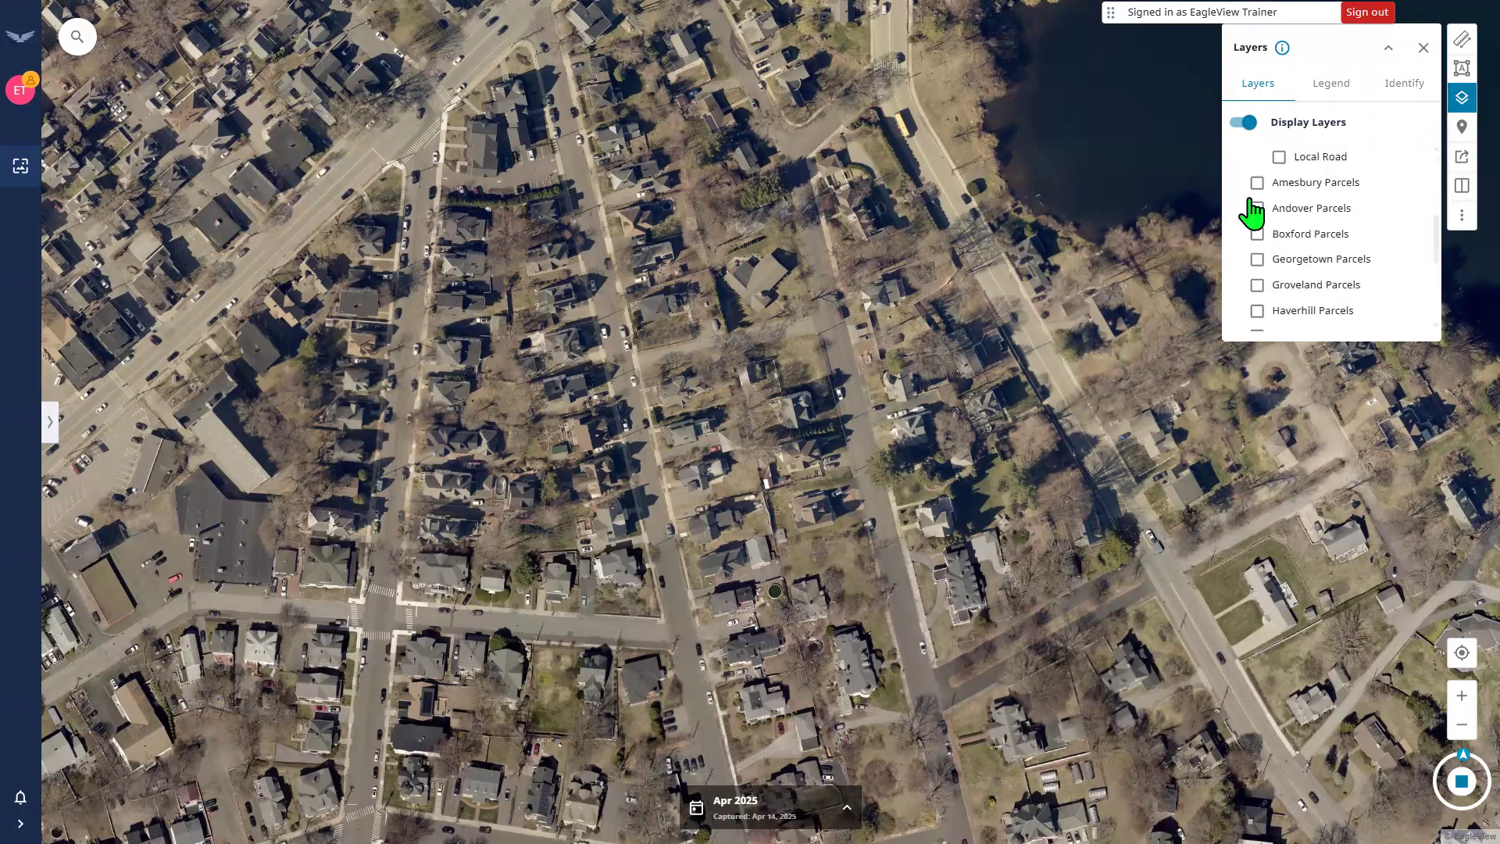
{"action": "scroll", "coordinate": [1249, 205], "scroll_direction": "down", "scroll_amount": 4}
{"action": "scroll", "coordinate": [1254, 211], "scroll_direction": "down", "scroll_amount": 1}
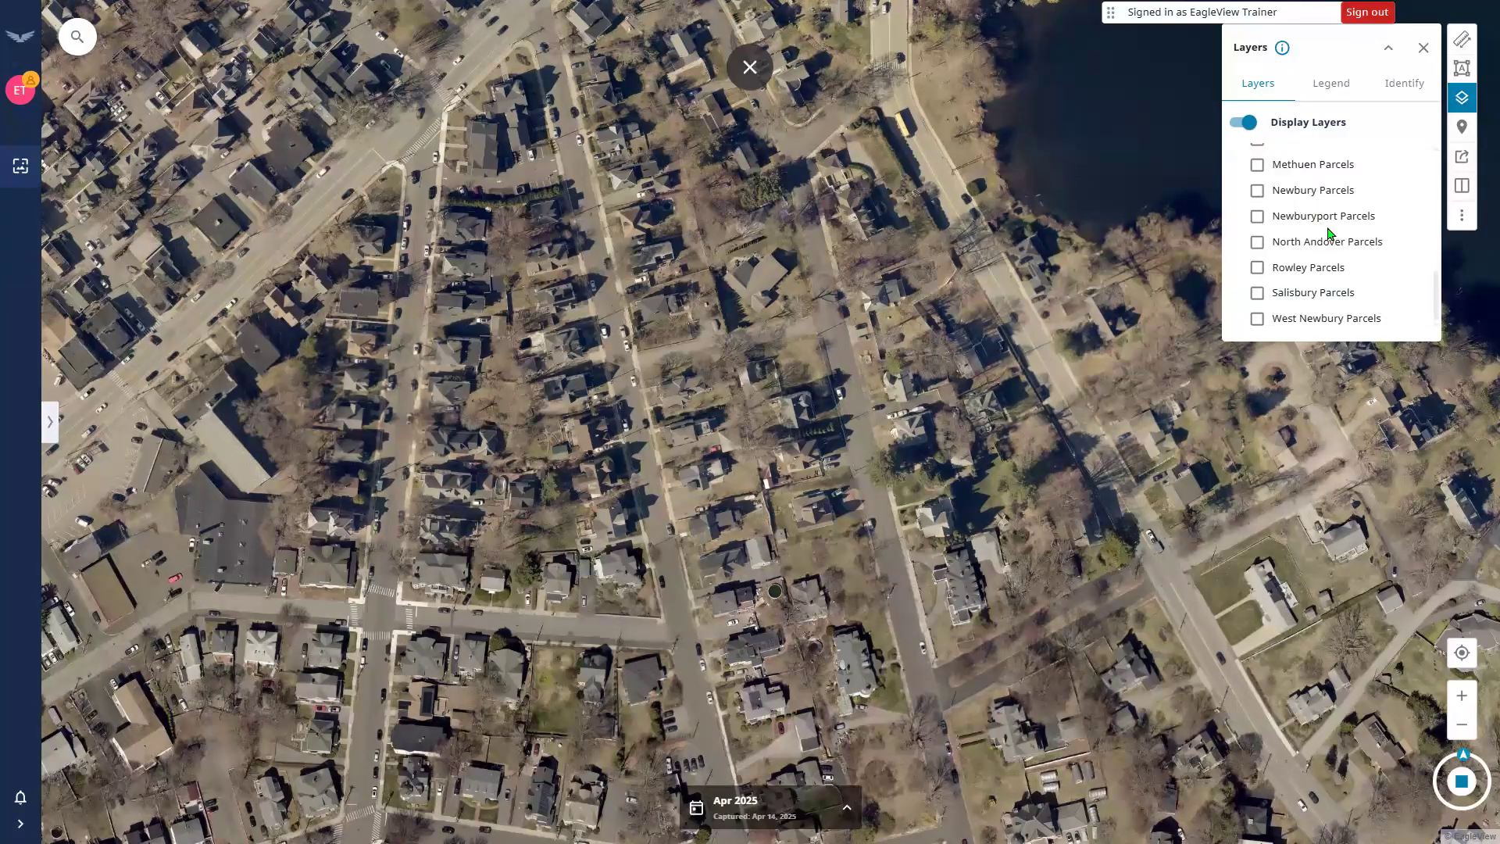
{"action": "scroll", "coordinate": [1328, 232], "scroll_direction": "up", "scroll_amount": 5}
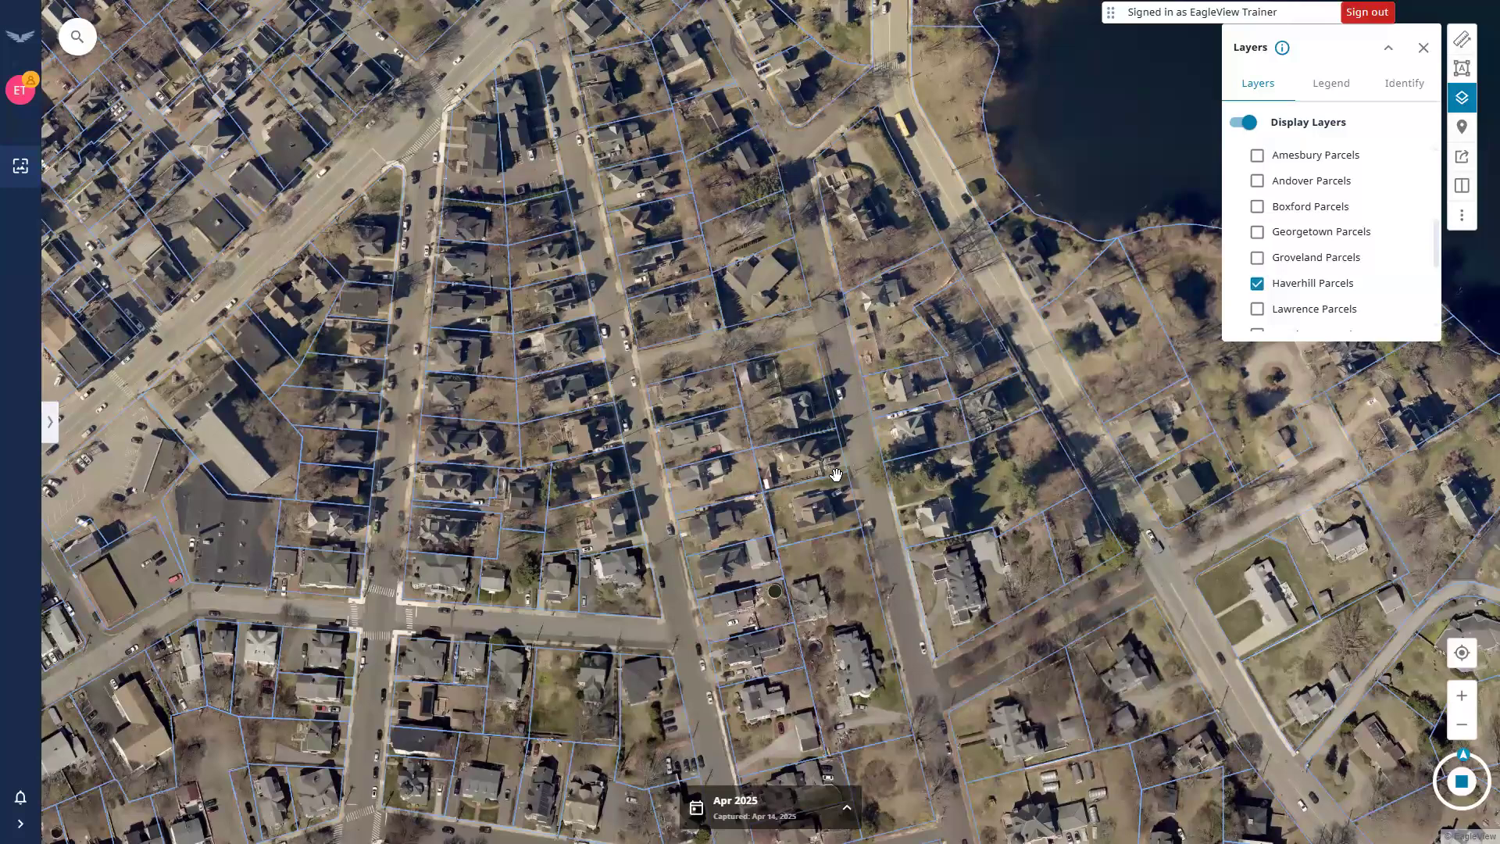
Turn on the Streets layer and try toggling the Contours layer.
{"action": "scroll", "coordinate": [1258, 325], "scroll_direction": "up", "scroll_amount": 5}
{"action": "left_click", "coordinate": [1279, 211]}
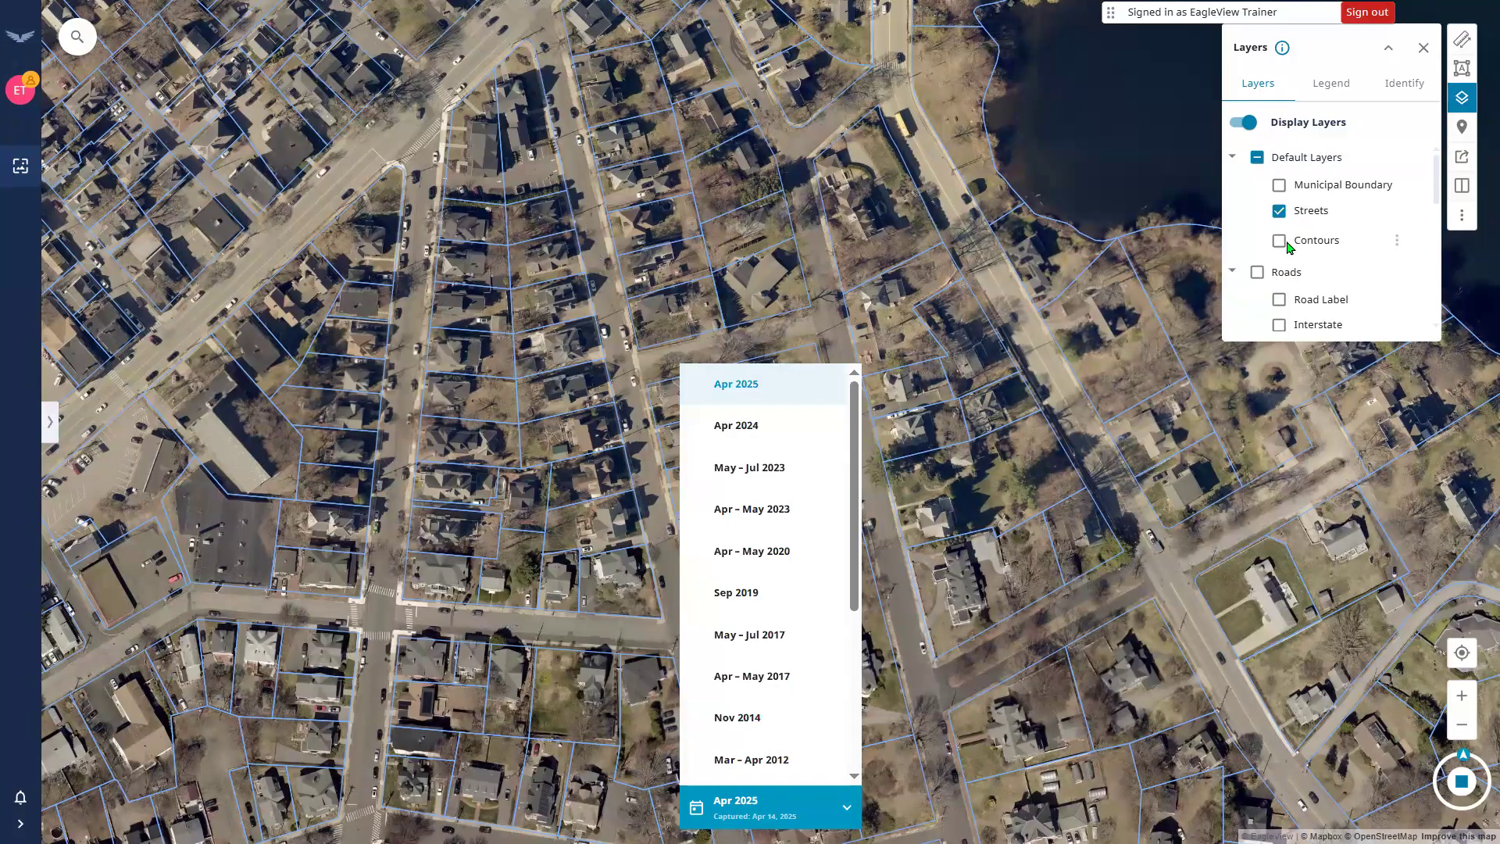
{"action": "left_click", "coordinate": [1285, 242]}
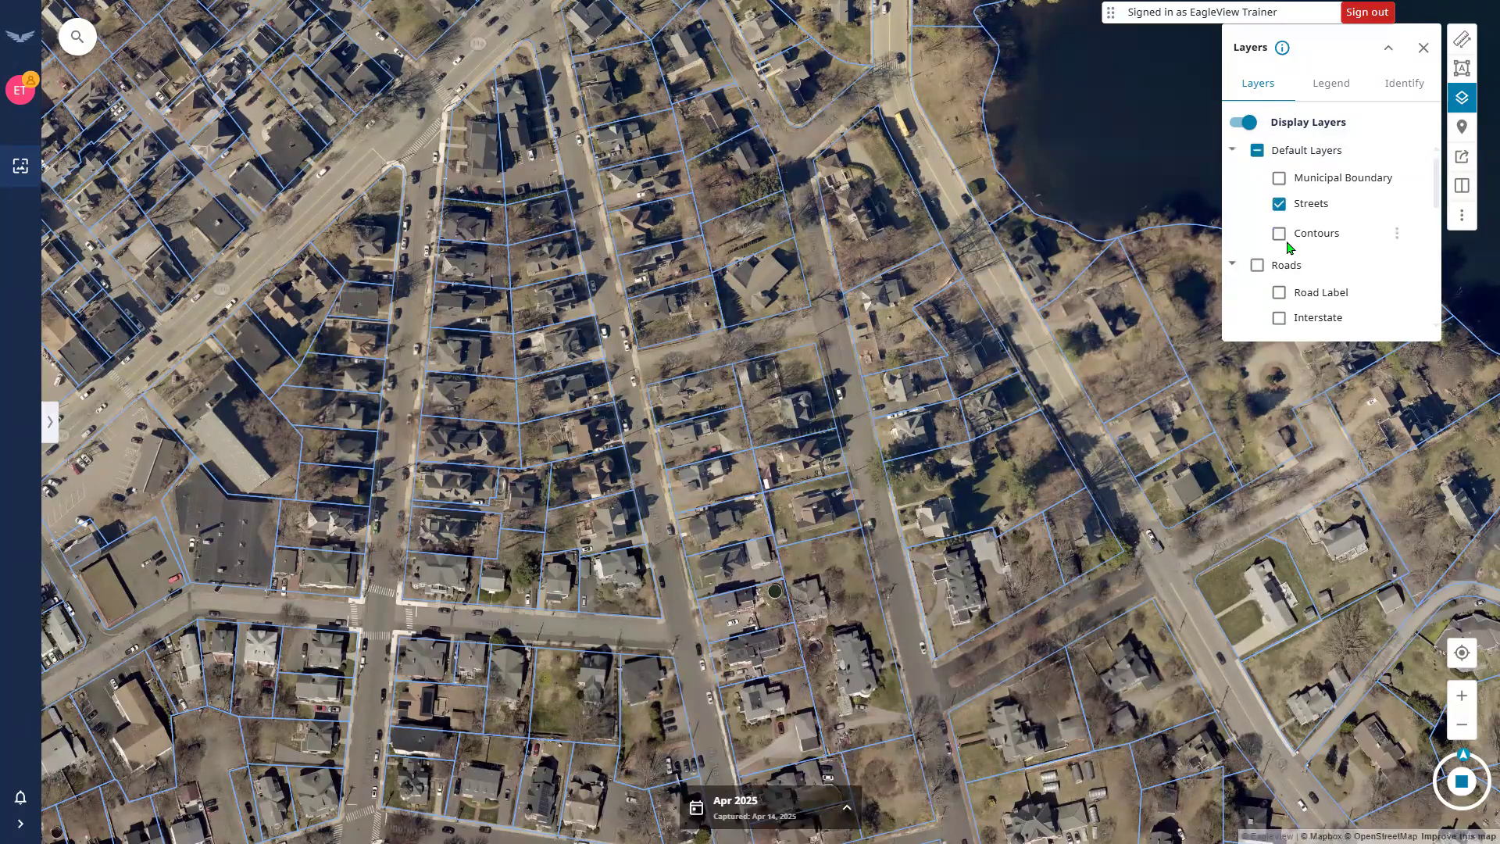
{"action": "scroll", "coordinate": [1285, 250], "scroll_direction": "down", "scroll_amount": 3}
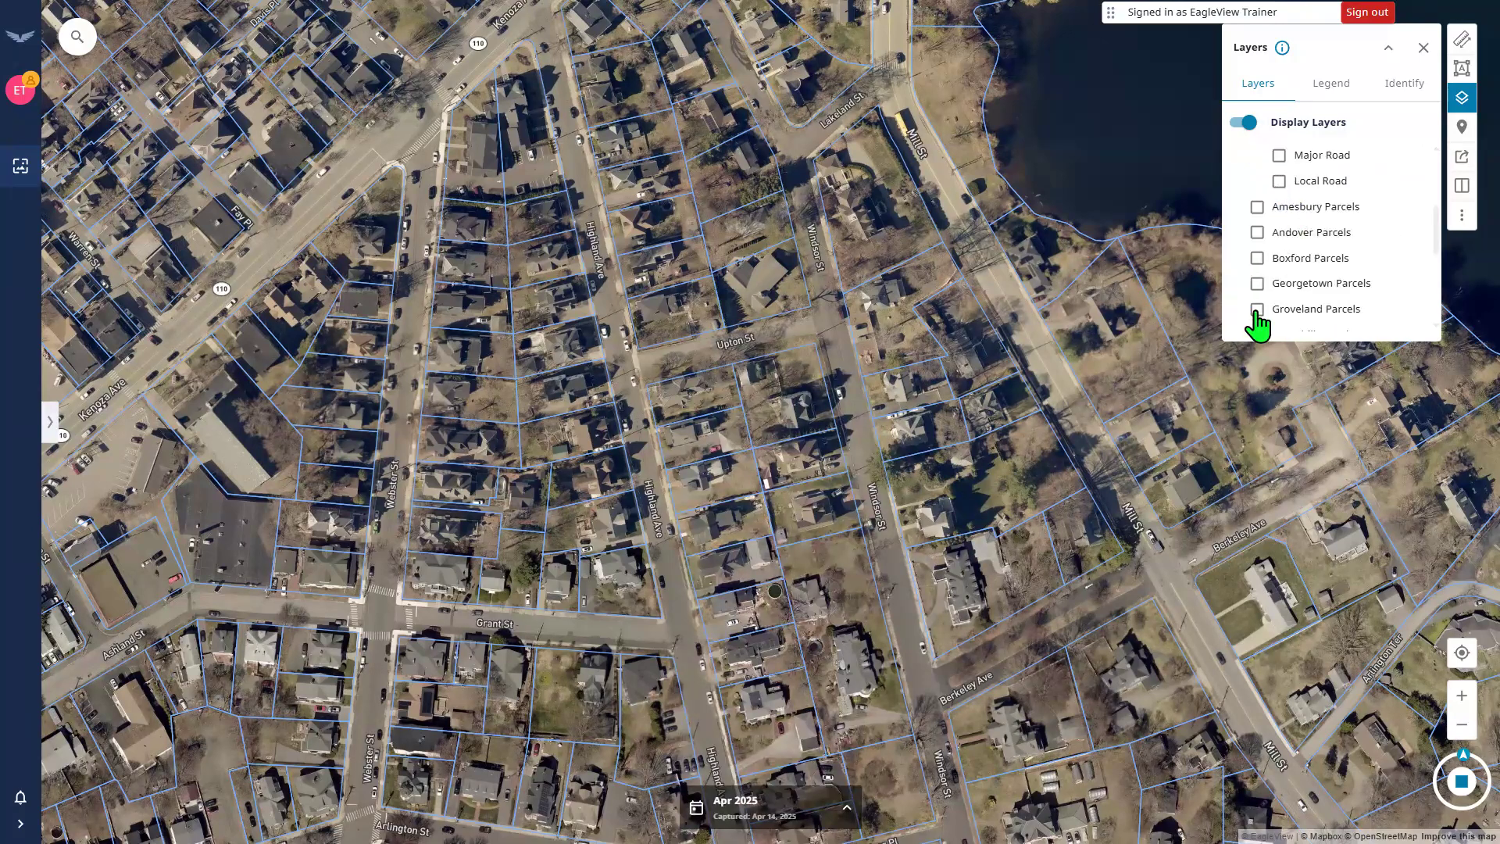
Review the Legend for the displayed layers.
{"action": "left_click", "coordinate": [1324, 92]}
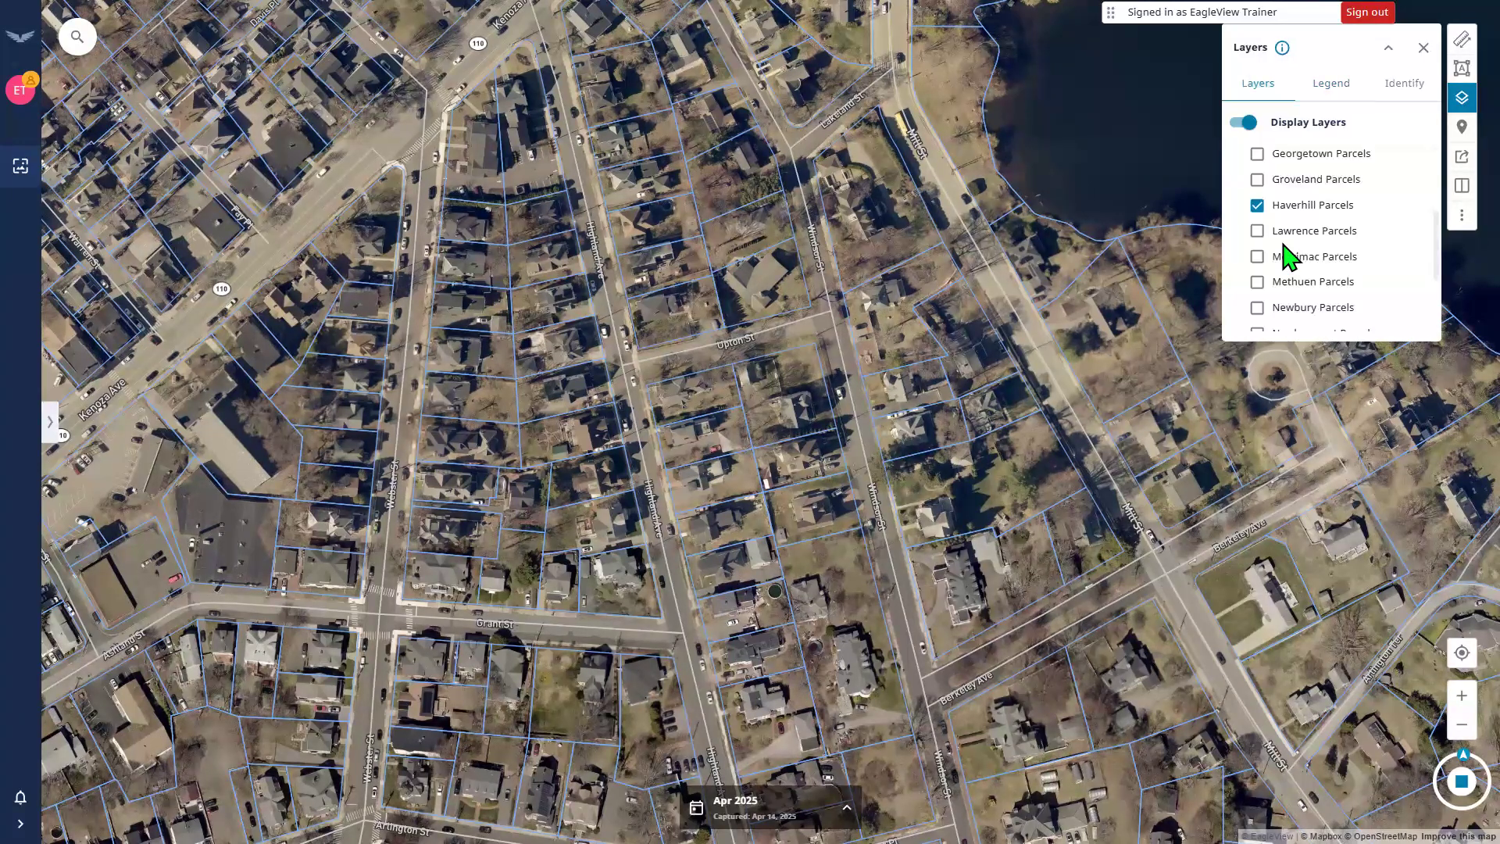
{"action": "scroll", "coordinate": [1288, 256], "scroll_direction": "down", "scroll_amount": 2}
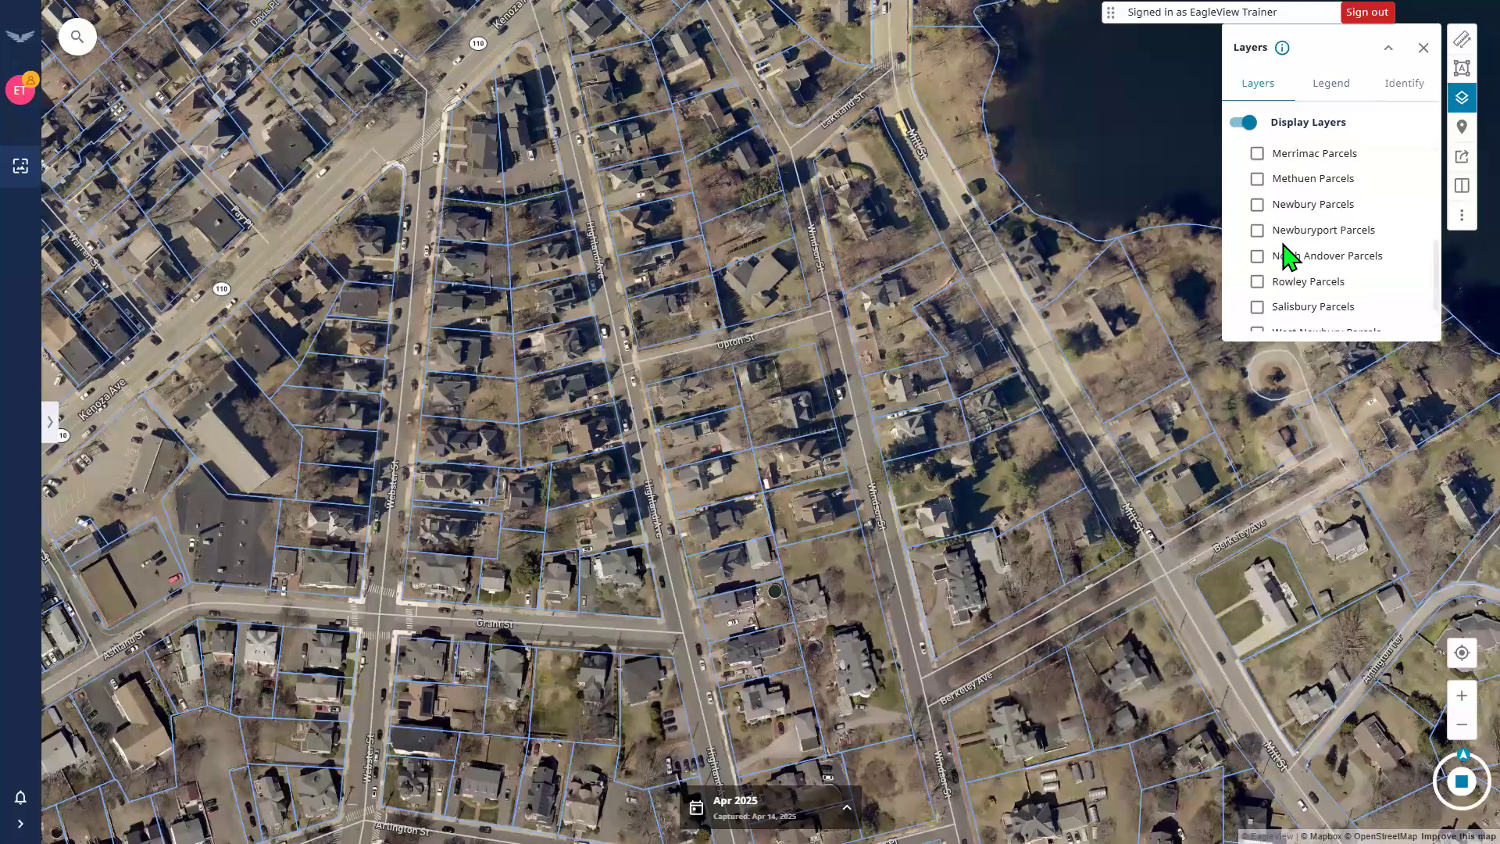
{"action": "scroll", "coordinate": [1287, 256], "scroll_direction": "up", "scroll_amount": 5}
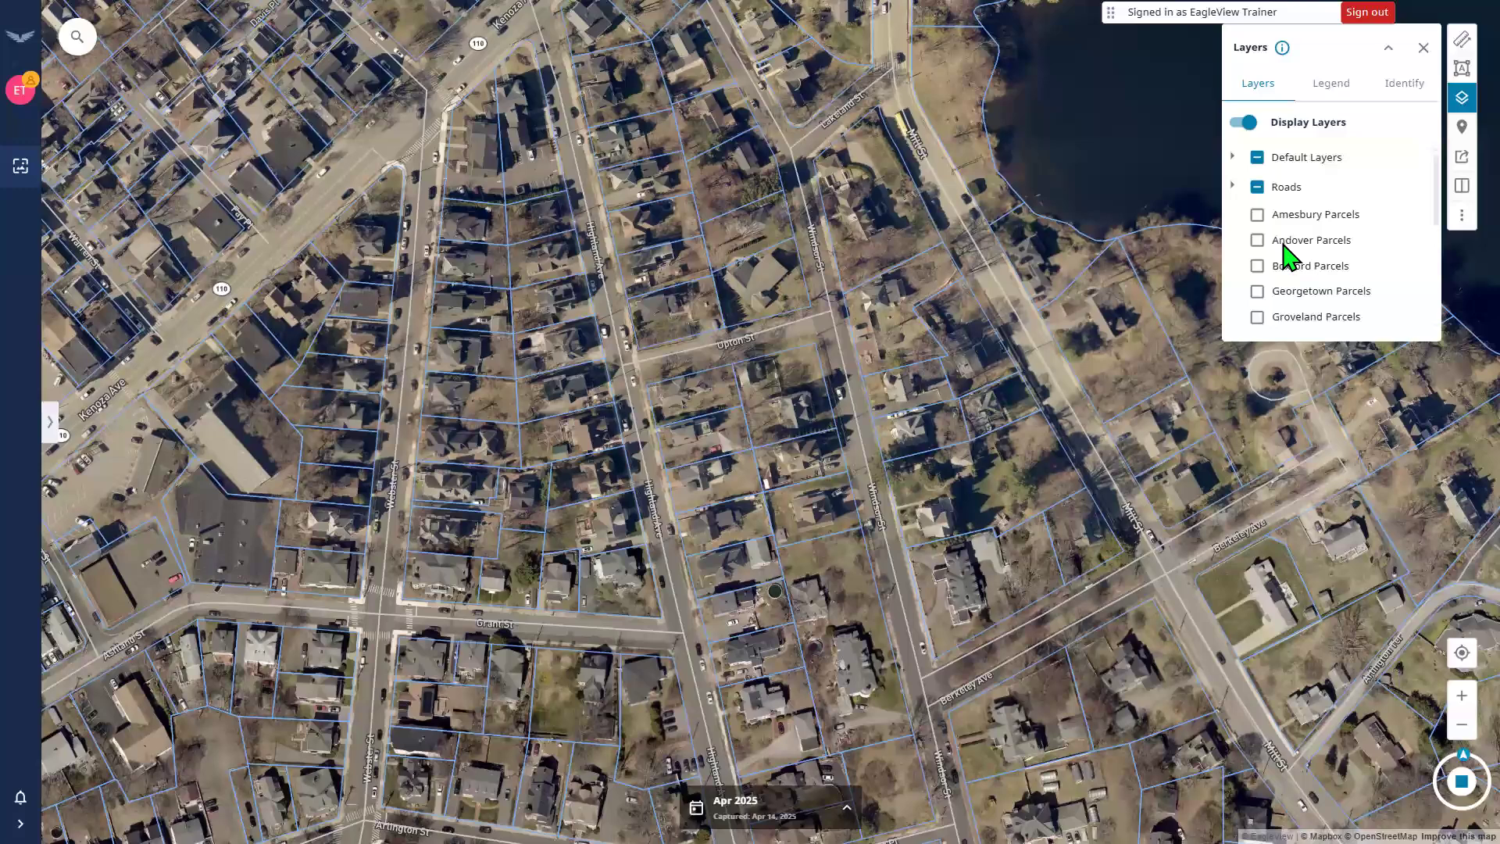
Check the legend, then back in Layers turn off the Roads layers.
{"action": "left_click", "coordinate": [1336, 88]}
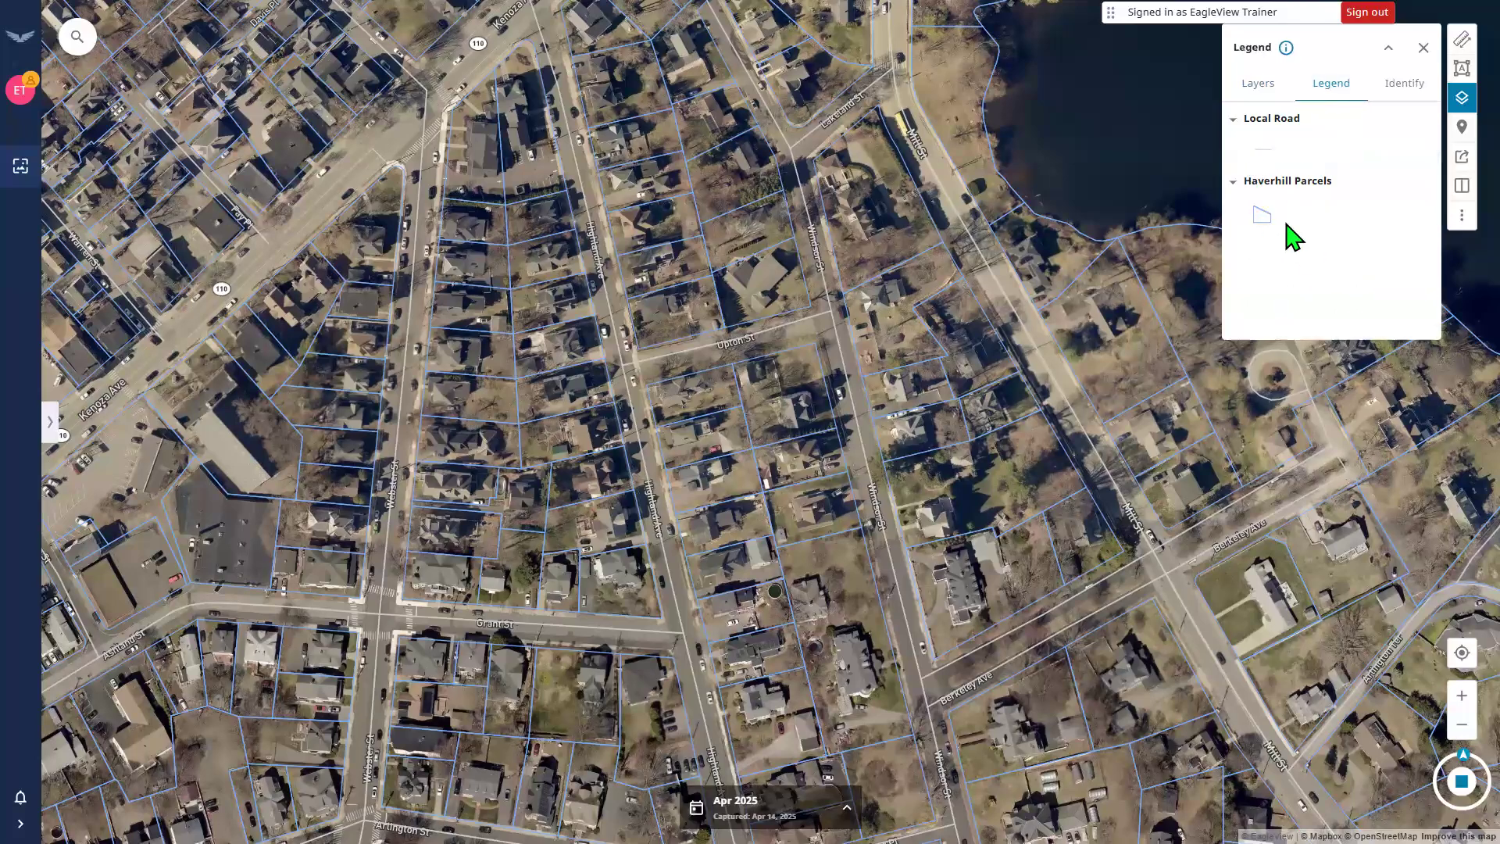
{"action": "left_click", "coordinate": [1258, 83]}
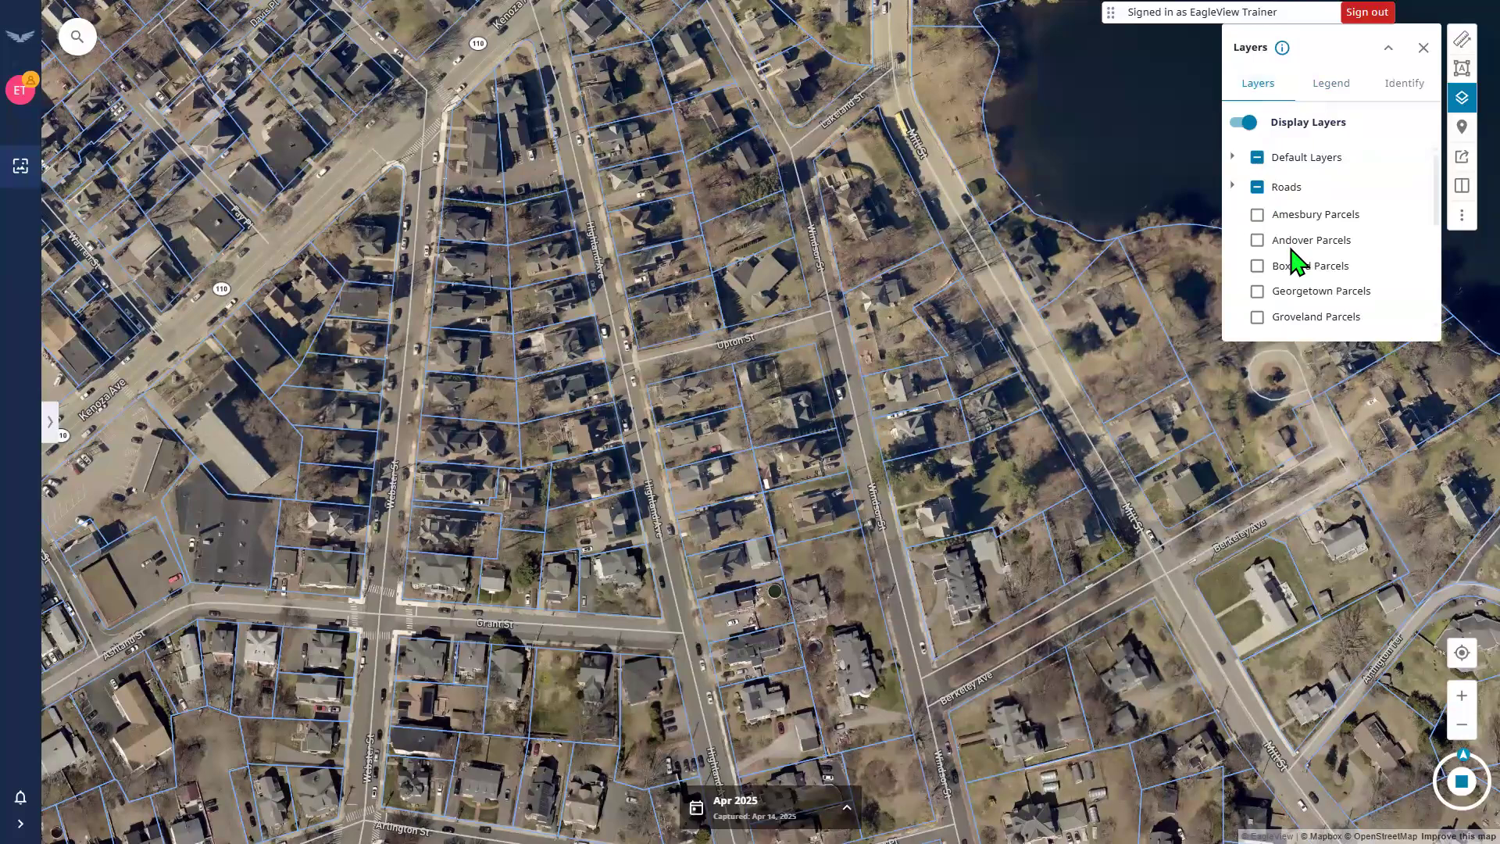
{"action": "scroll", "coordinate": [1276, 227], "scroll_direction": "down", "scroll_amount": 3}
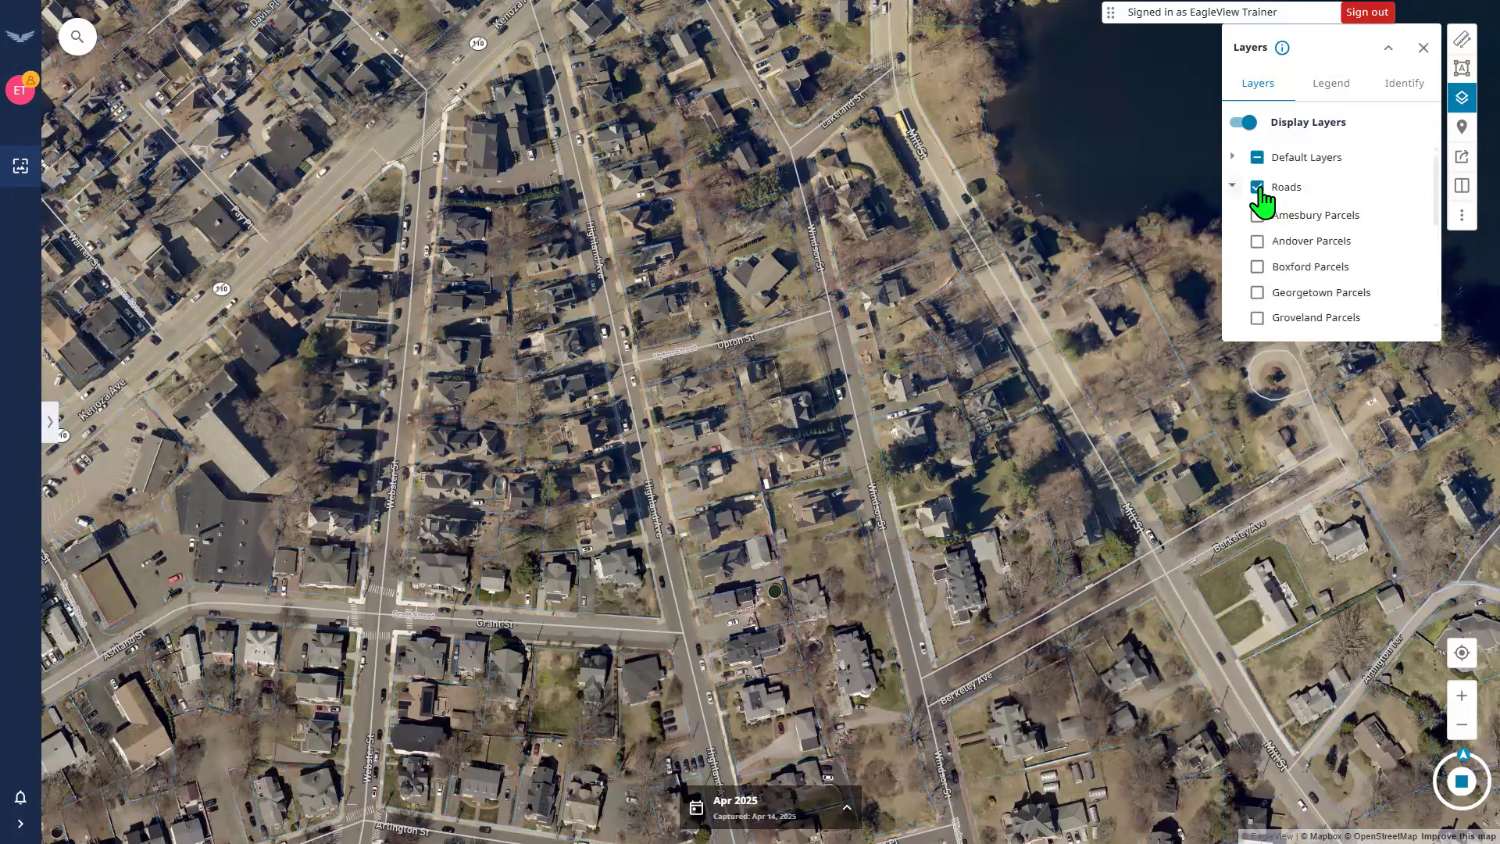
{"action": "left_click", "coordinate": [1257, 188]}
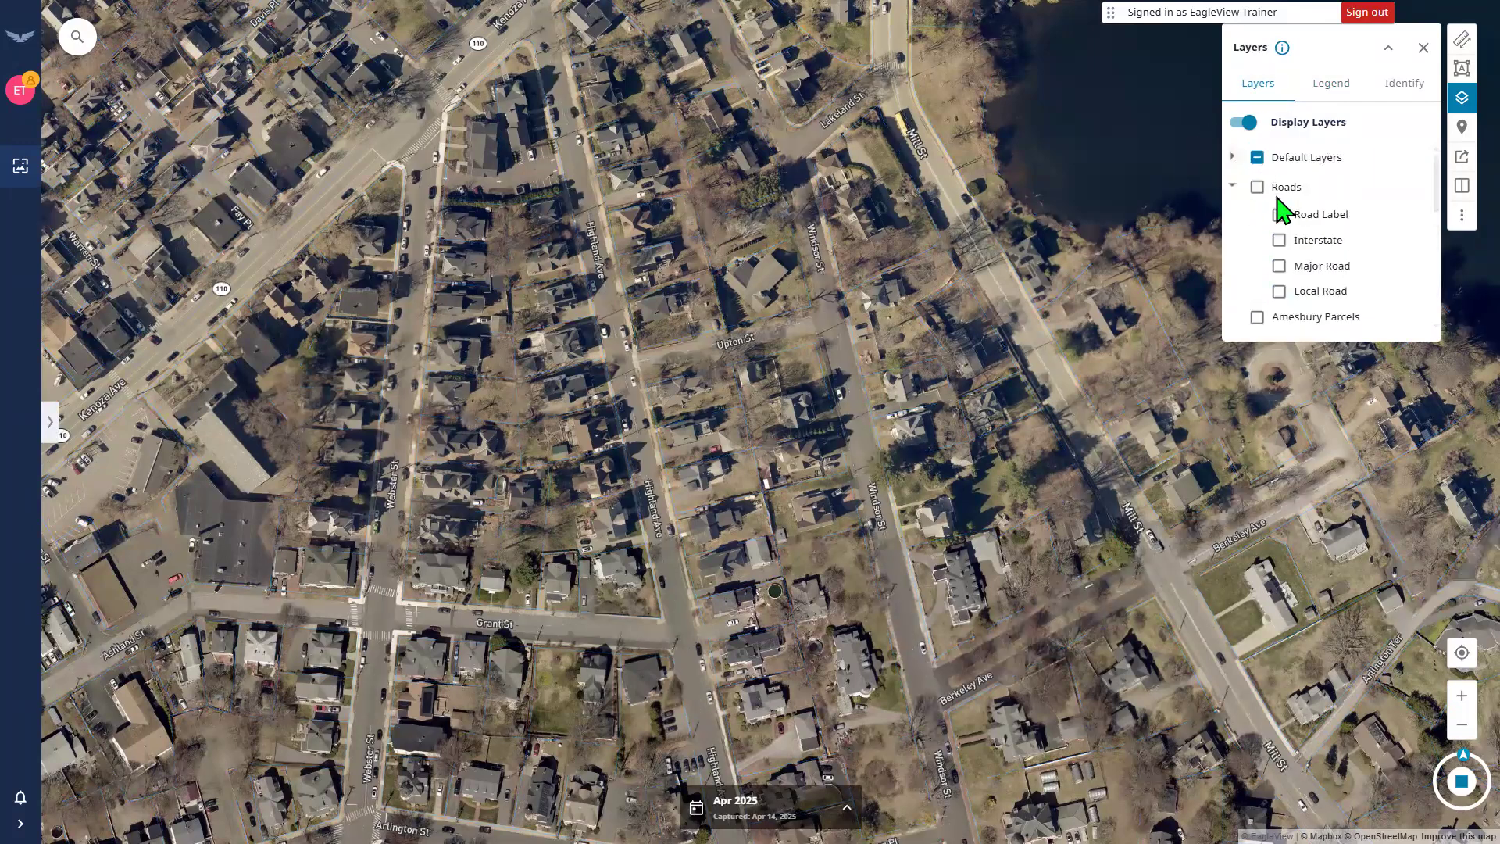
Expand Default Layers, recheck the legend, and show the Identify point options.
{"action": "left_click", "coordinate": [1232, 156]}
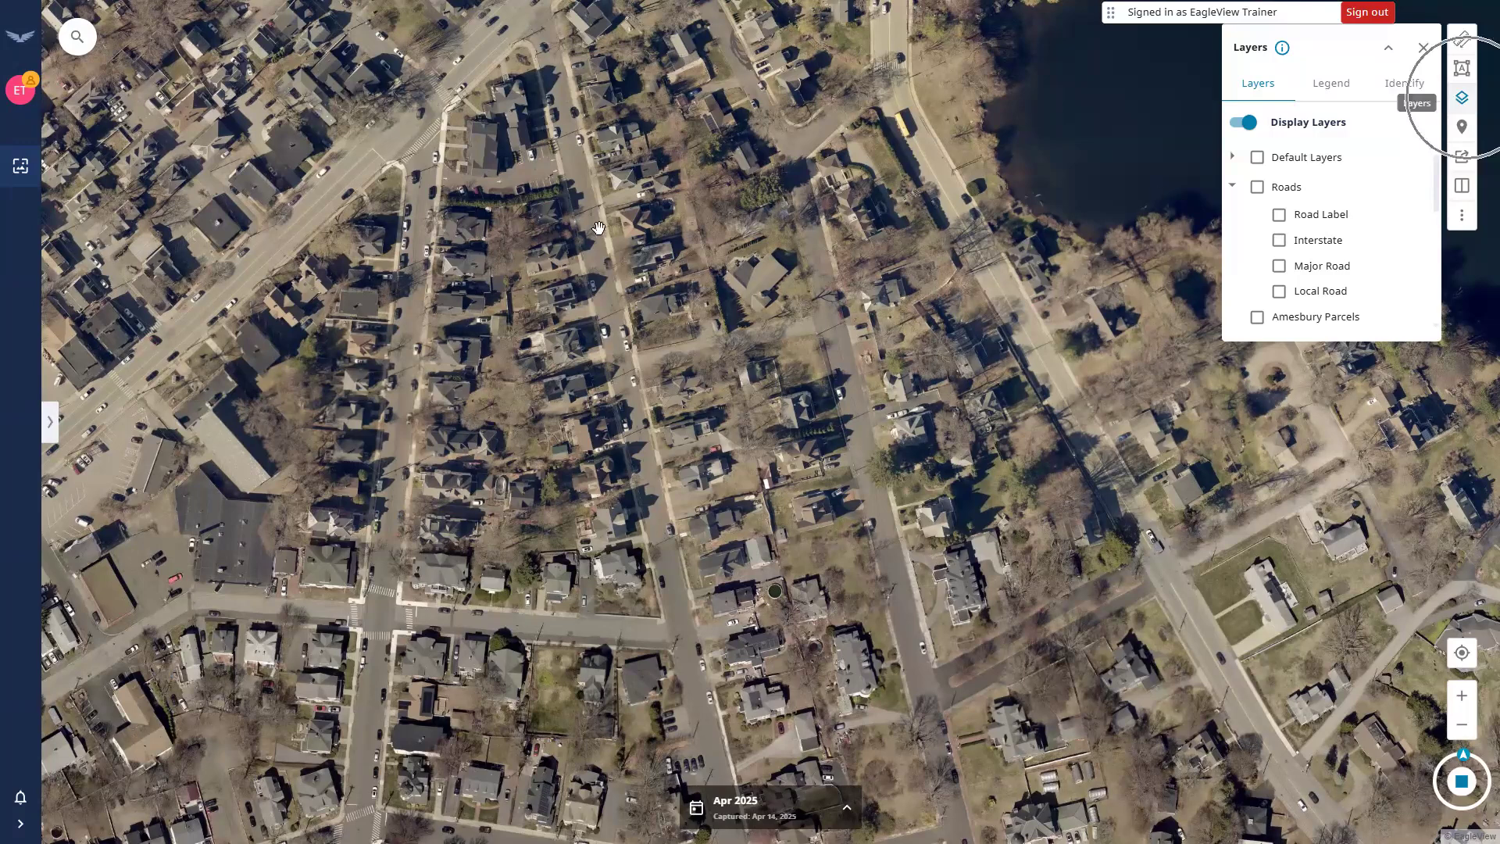
{"action": "left_click", "coordinate": [1330, 83]}
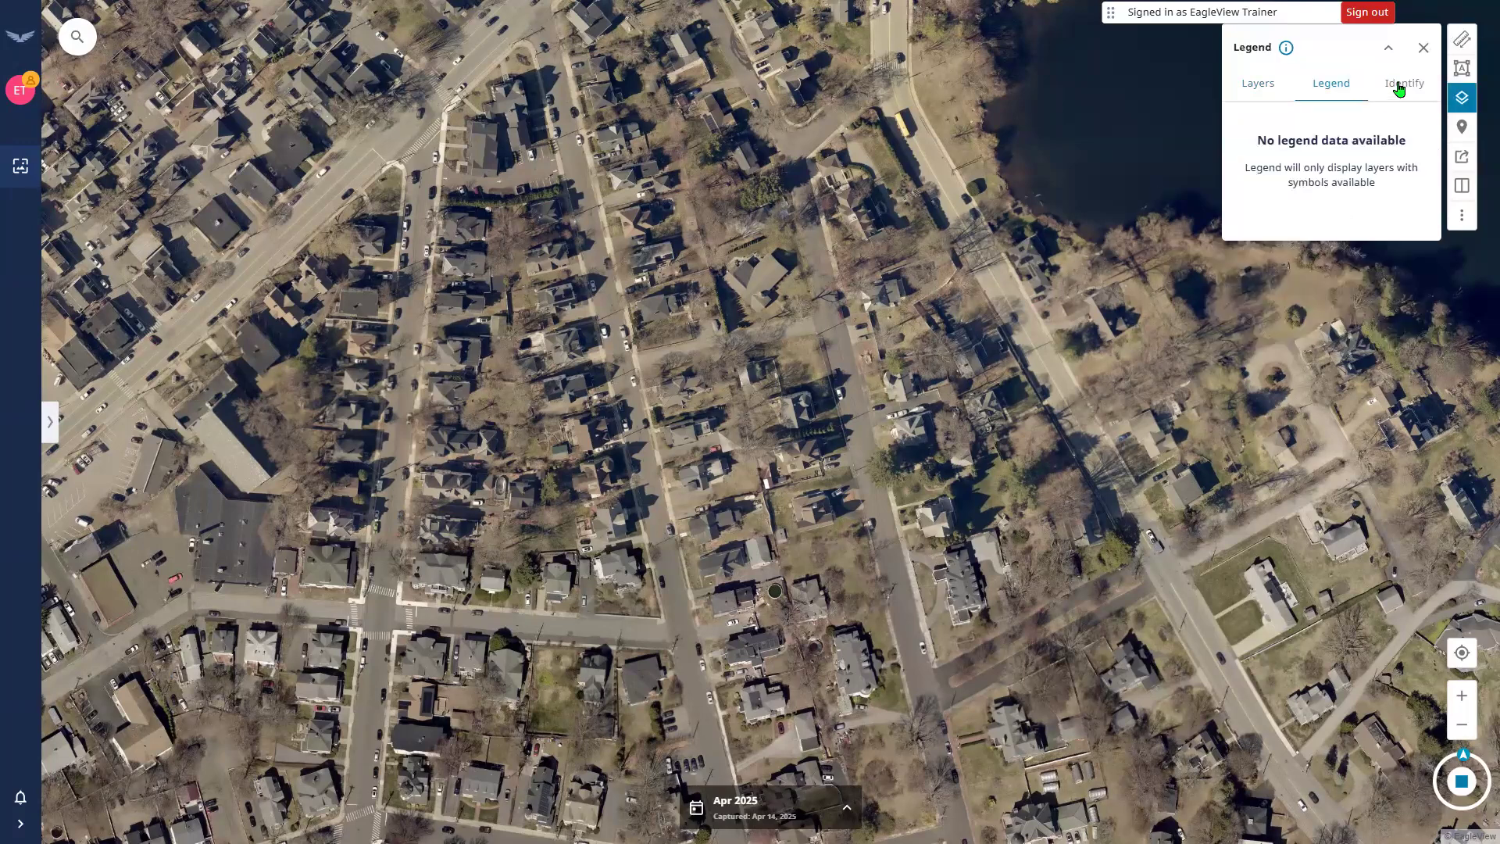
{"action": "left_click", "coordinate": [1399, 86]}
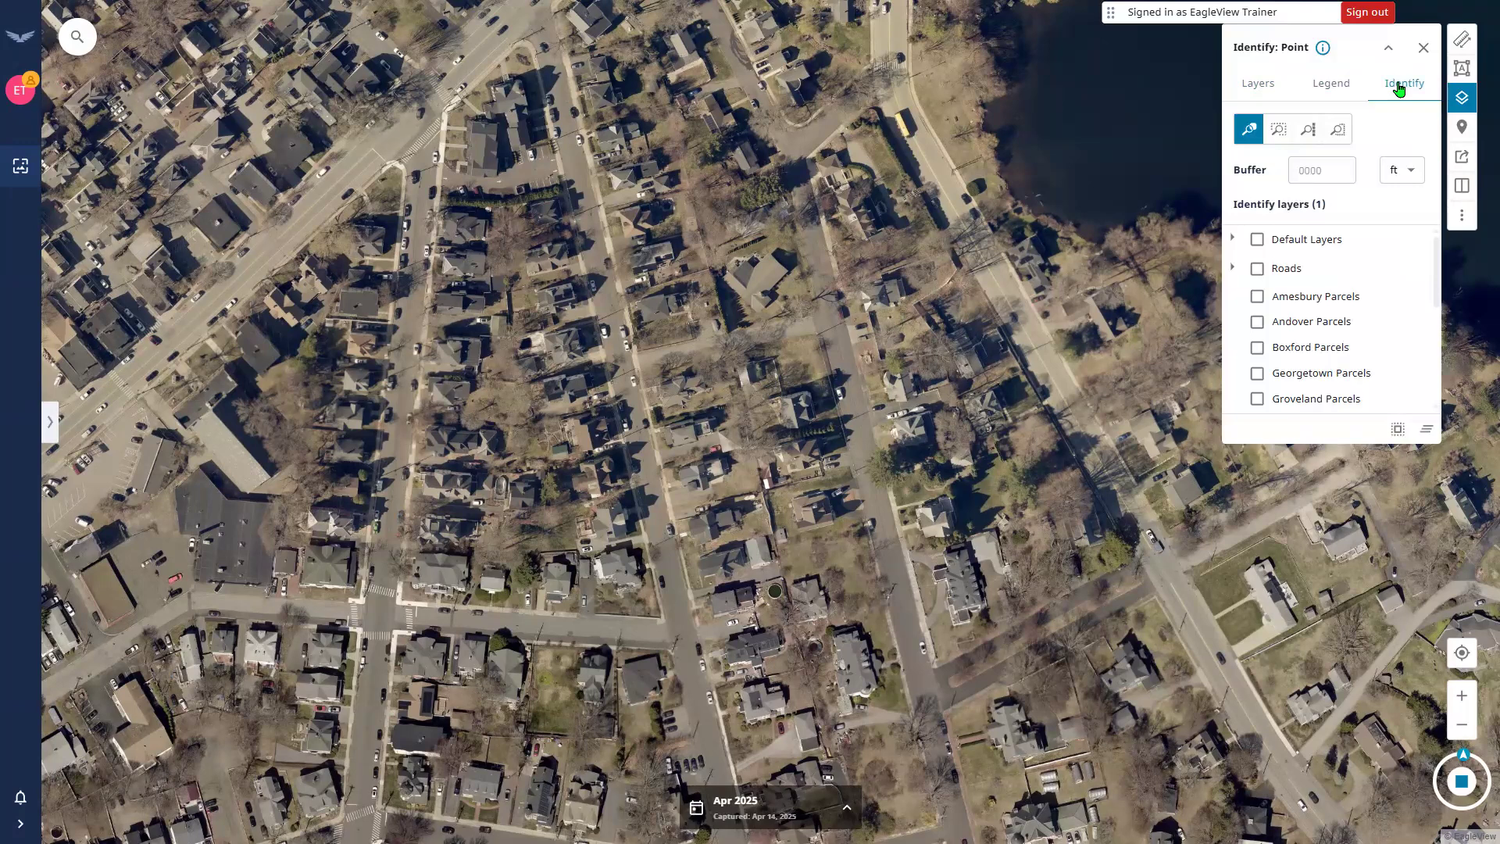
In the Identify options, keep Haverhill Parcels as the identify layer.
{"action": "left_click", "coordinate": [1262, 87]}
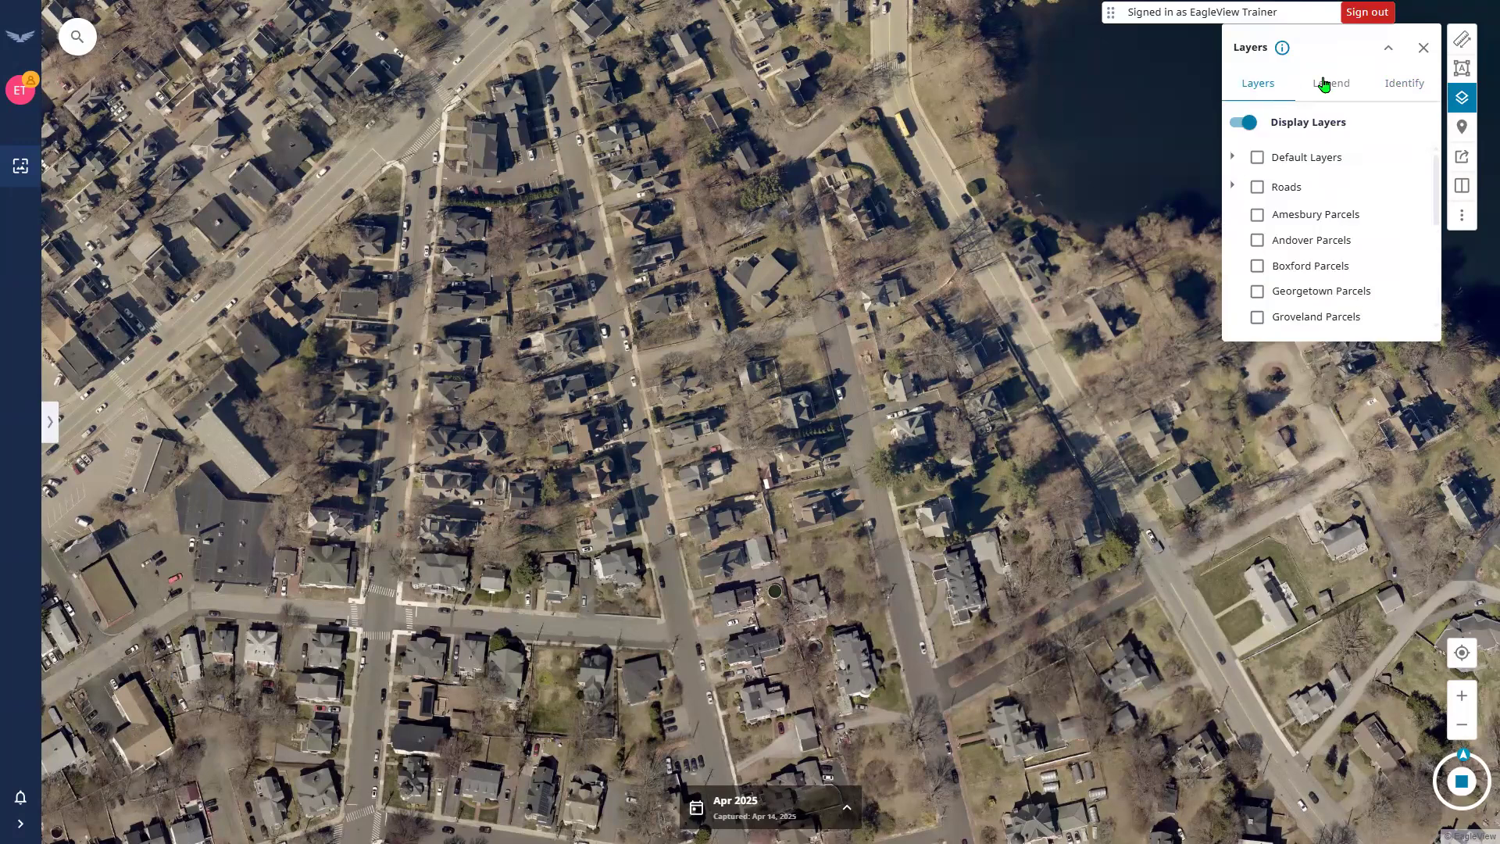
{"action": "left_click", "coordinate": [1391, 85]}
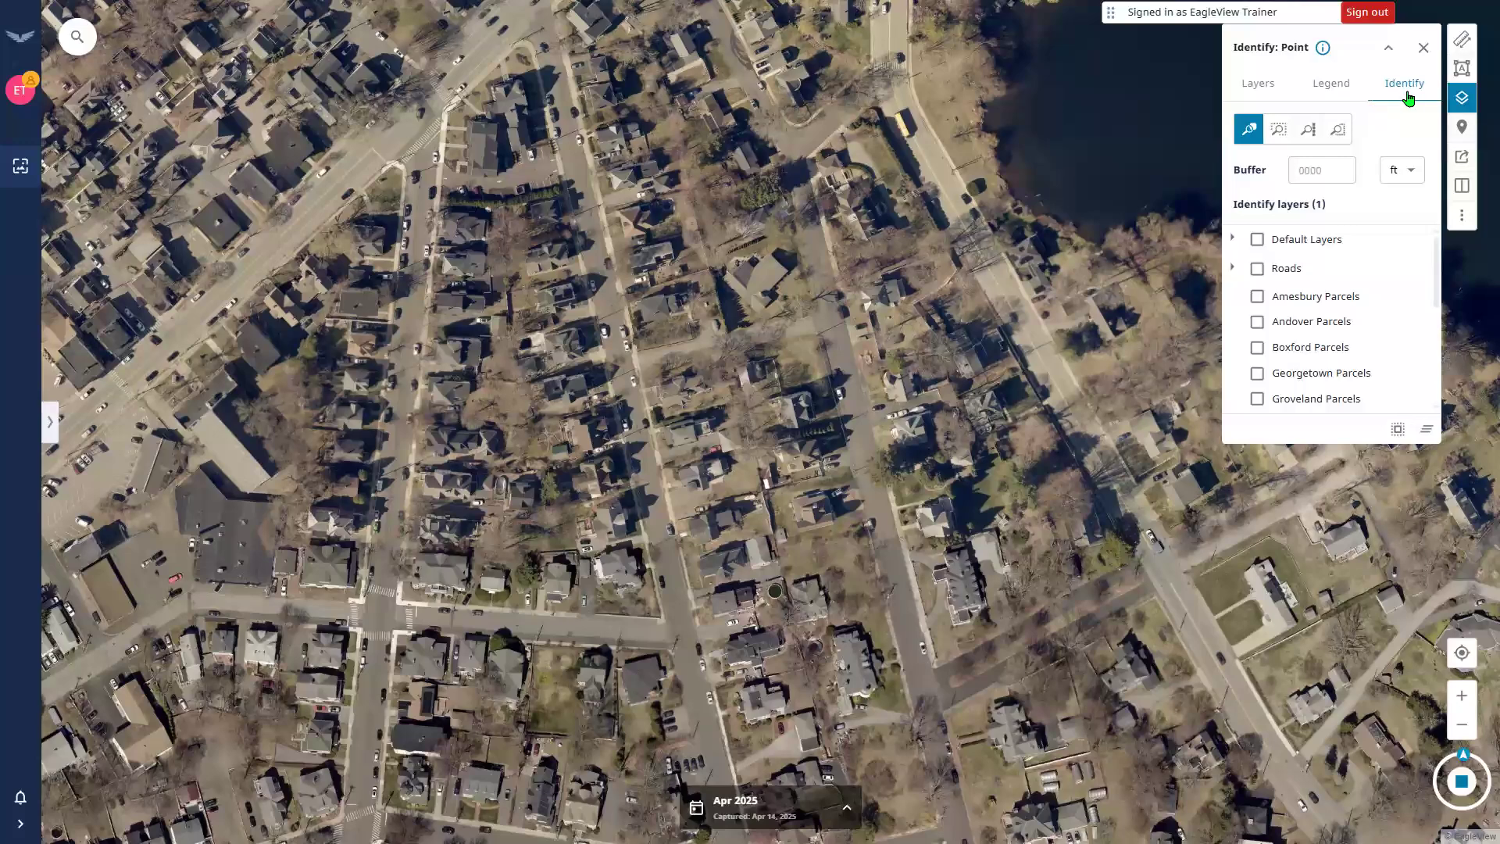
{"action": "left_click", "coordinate": [1408, 95]}
{"action": "scroll", "coordinate": [1296, 300], "scroll_direction": "down", "scroll_amount": 3}
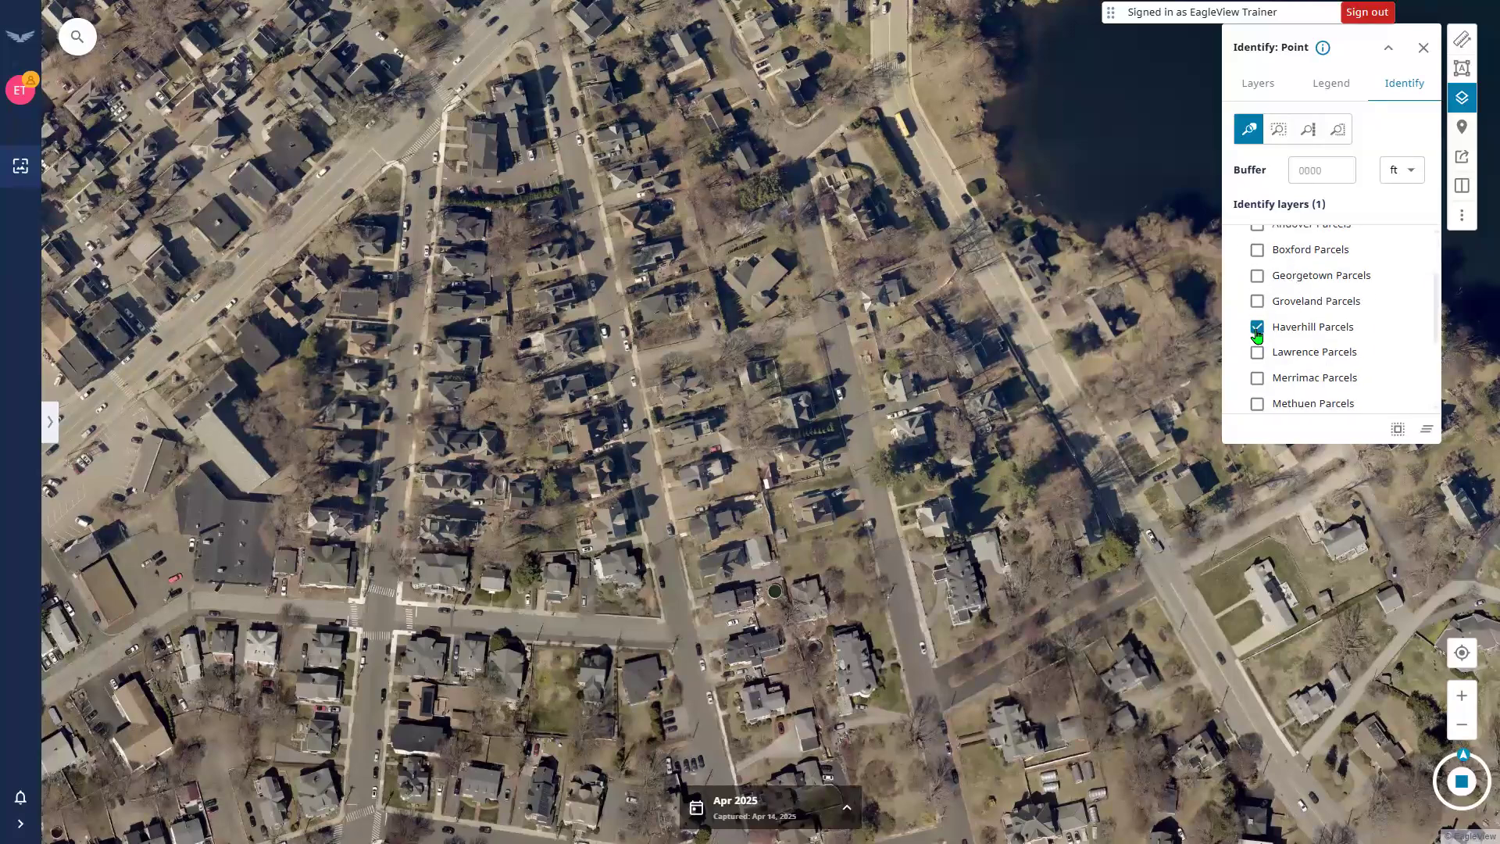
{"action": "left_click", "coordinate": [1257, 328]}
{"action": "left_click", "coordinate": [1257, 328]}
Try the Point, Box and Polygon tools, then identify parcel 206-45-21 at a house.
{"action": "left_click", "coordinate": [1248, 128]}
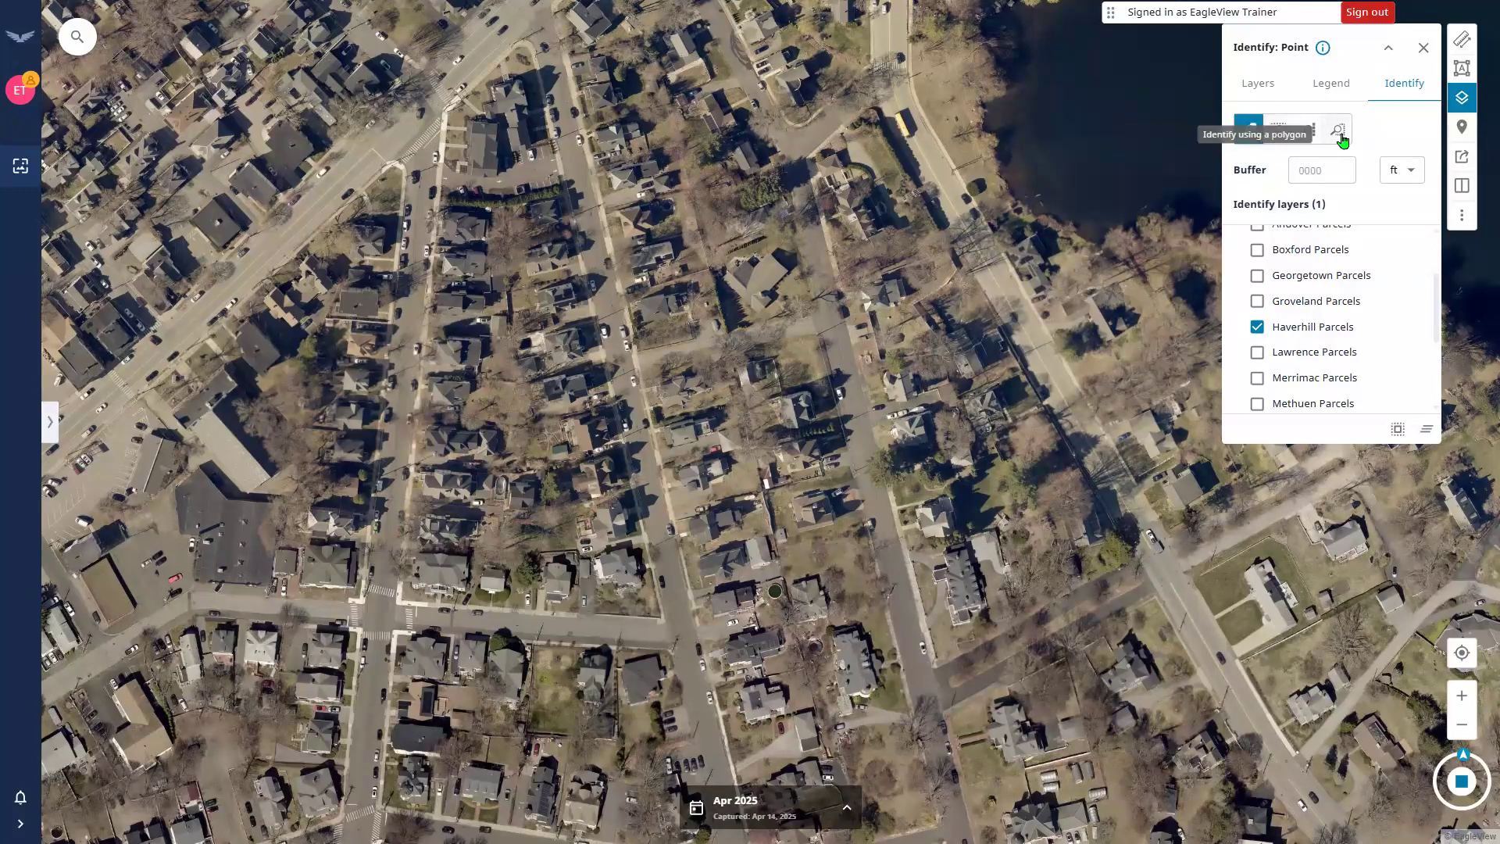
{"action": "left_click", "coordinate": [1251, 136]}
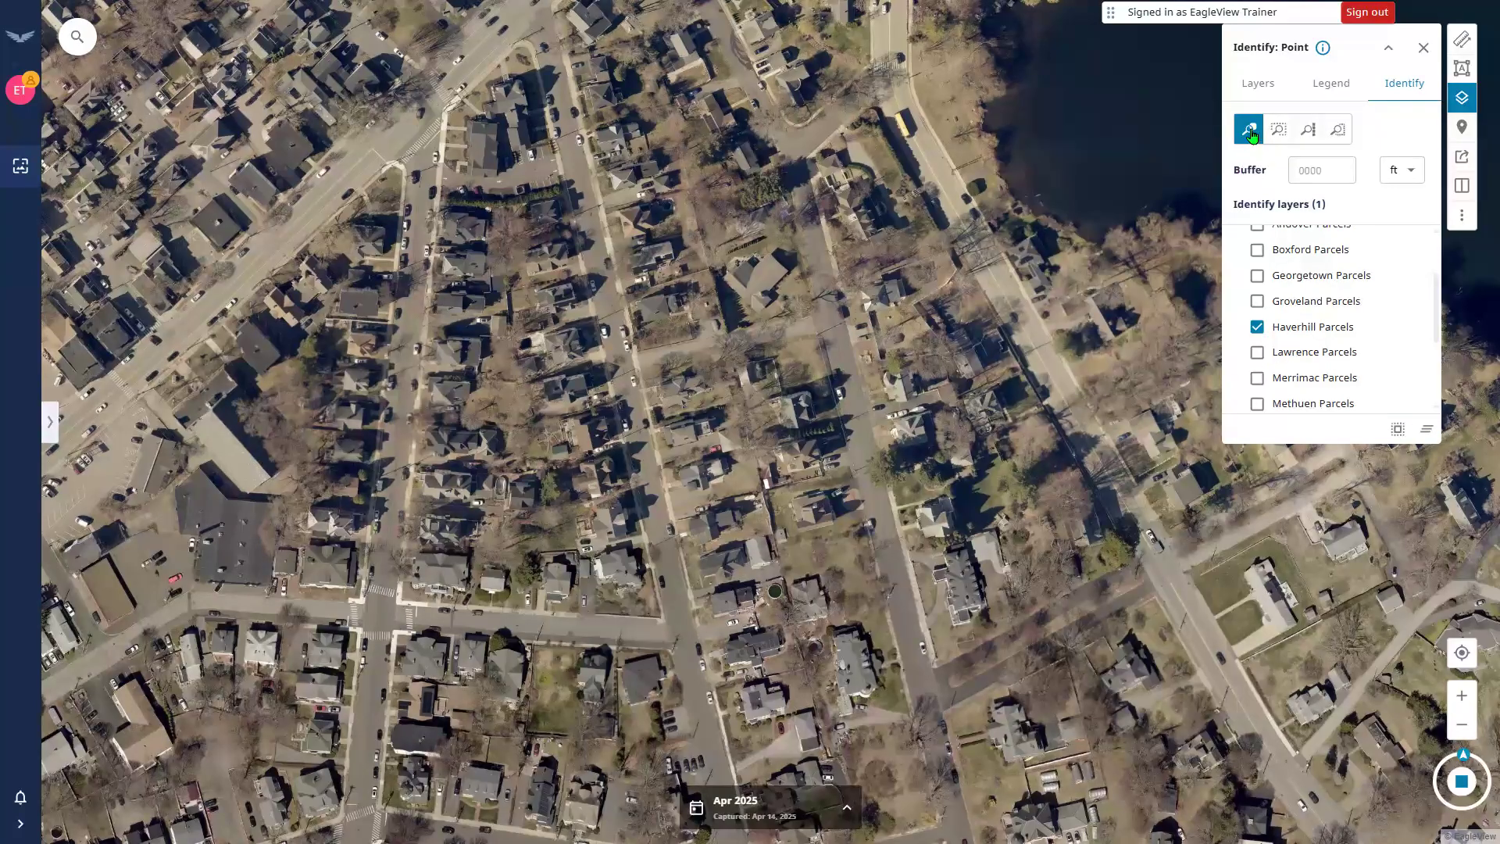
{"action": "left_click", "coordinate": [1278, 130]}
{"action": "left_click", "coordinate": [1339, 131]}
{"action": "left_click", "coordinate": [611, 522]}
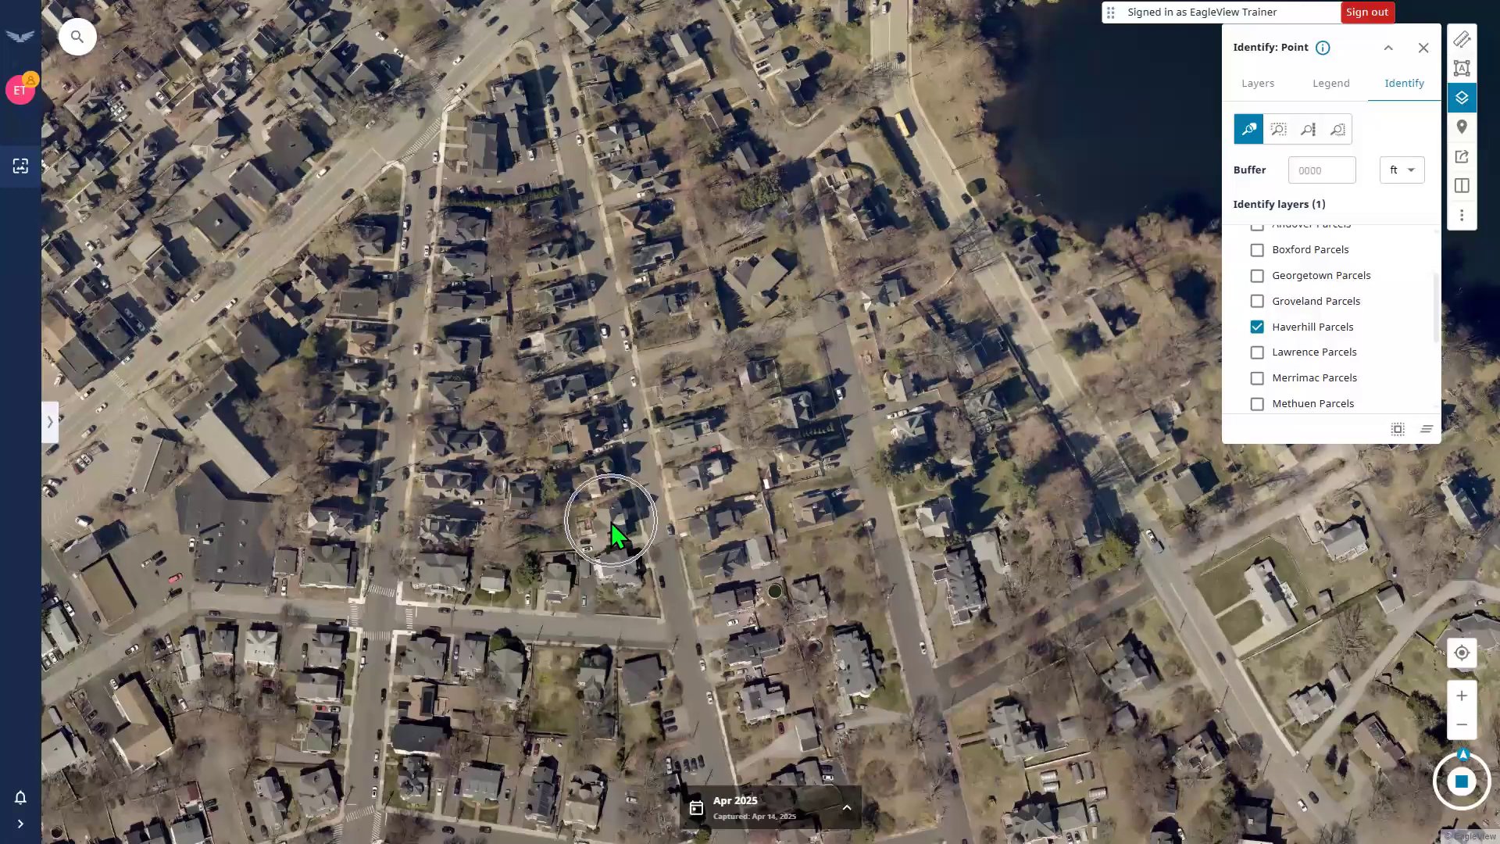
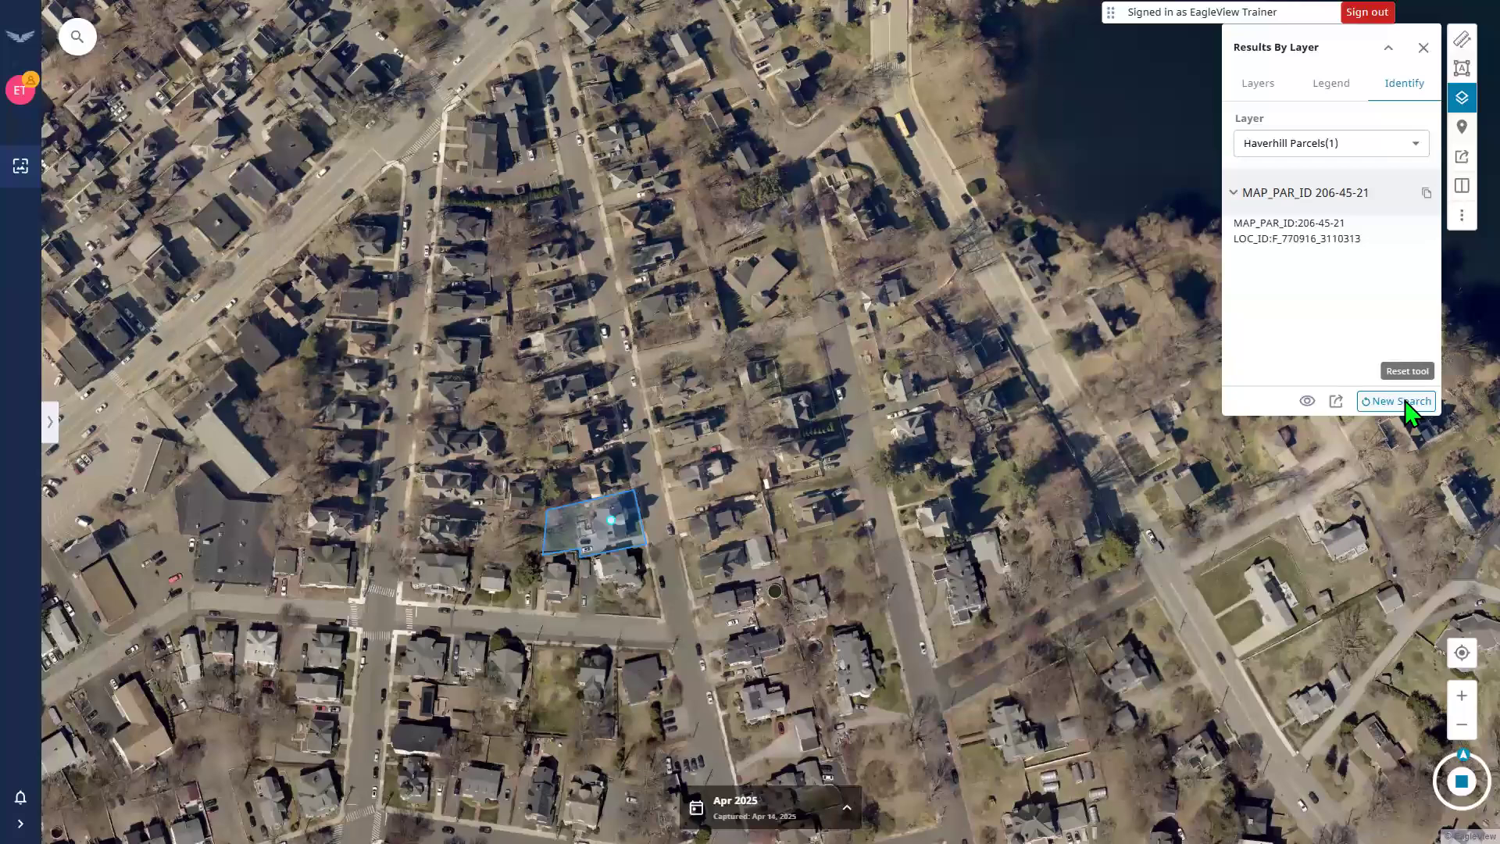
Clear the previous parcel result and return Identify to Point mode with Haverhill Parcels checked.
{"action": "left_click", "coordinate": [1405, 401]}
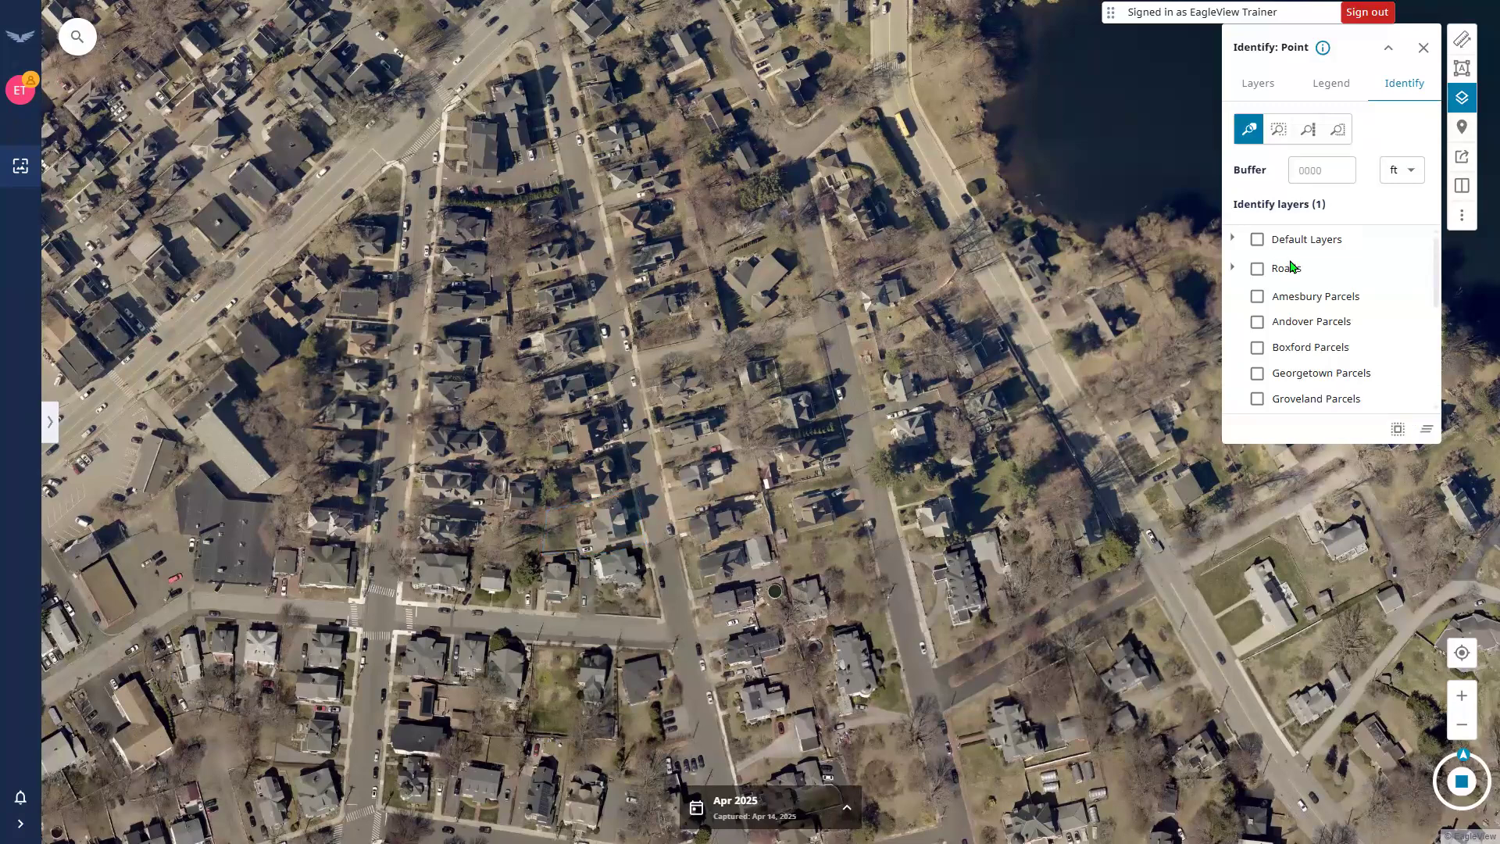
{"action": "left_click", "coordinate": [1244, 127]}
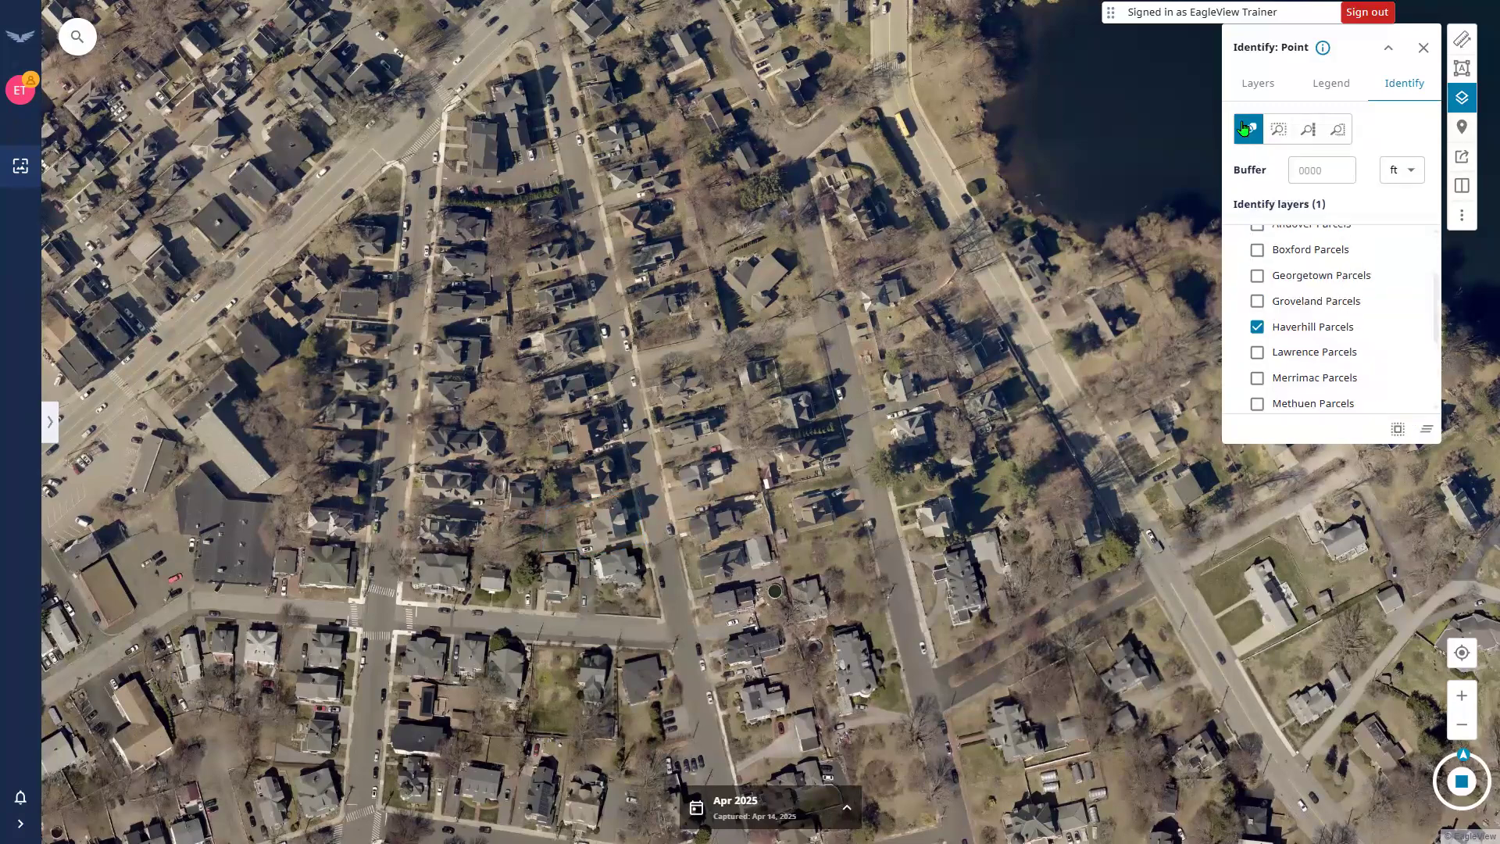
Identify the Haverhill parcels within a 500 ft buffer around a map point.
{"action": "left_click", "coordinate": [1315, 169]}
{"action": "type", "text": "500"}
{"action": "left_click", "coordinate": [608, 521]}
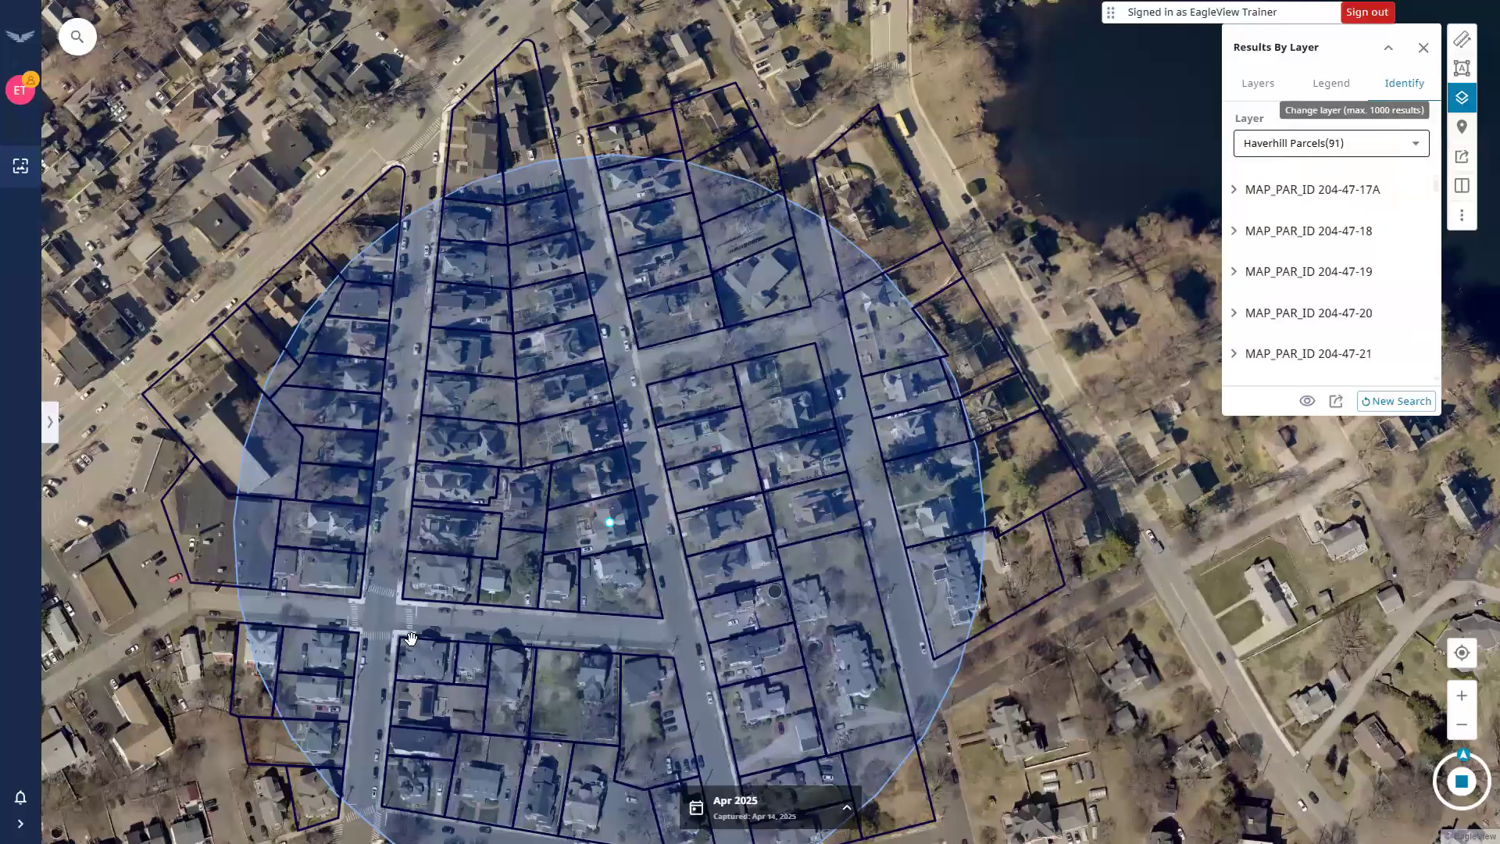
Review parcels 204-47-19, 204-47-20, 205-44-10 and 206-46-5A, then clear the buffer results.
{"action": "scroll", "coordinate": [392, 220], "scroll_direction": "down", "scroll_amount": 1}
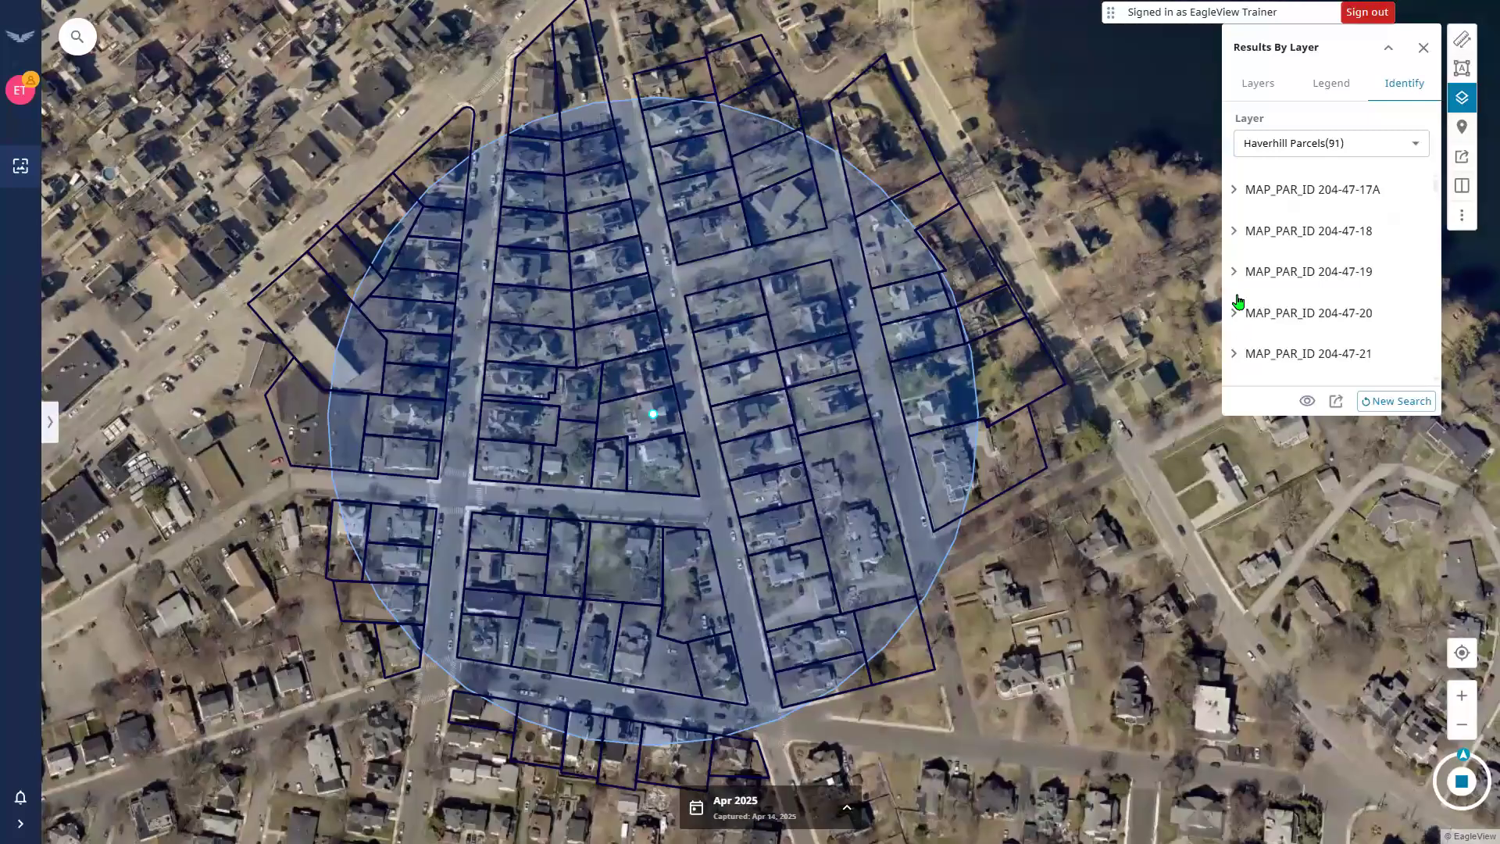
{"action": "left_click", "coordinate": [1234, 272]}
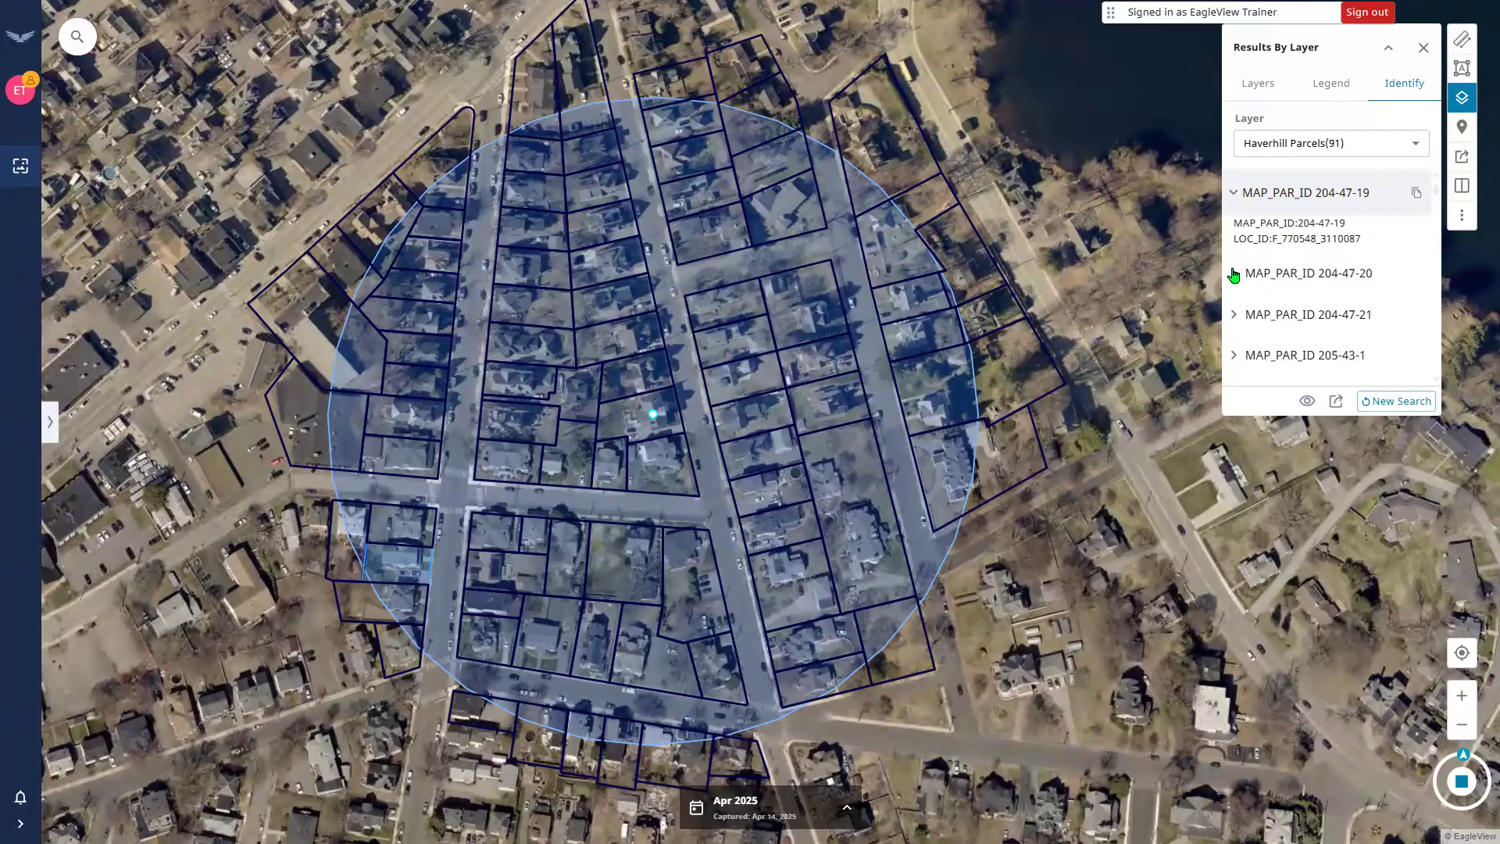
{"action": "left_click", "coordinate": [1331, 287]}
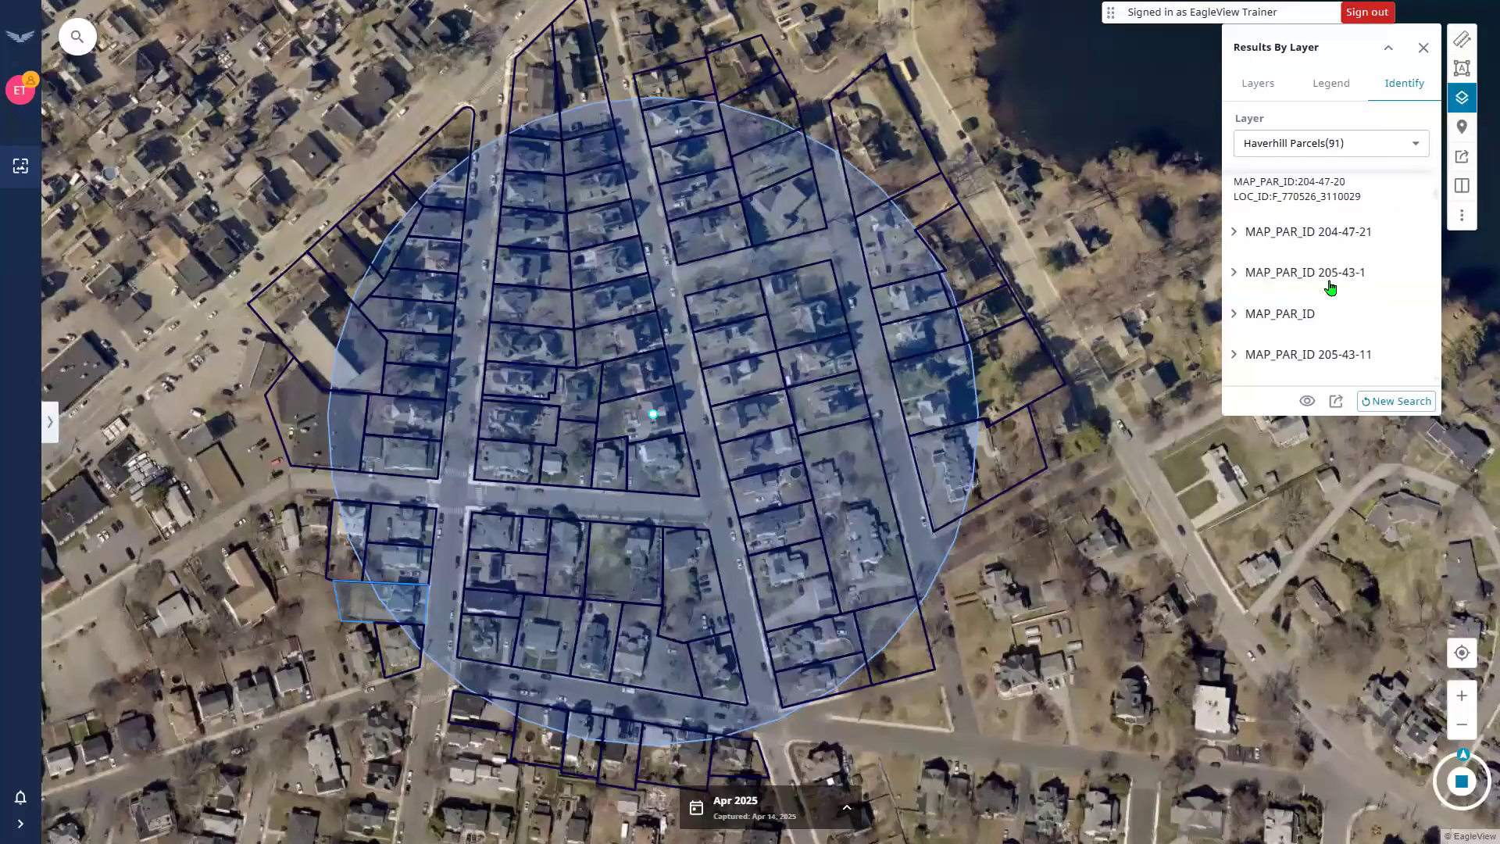
{"action": "left_click", "coordinate": [1234, 277]}
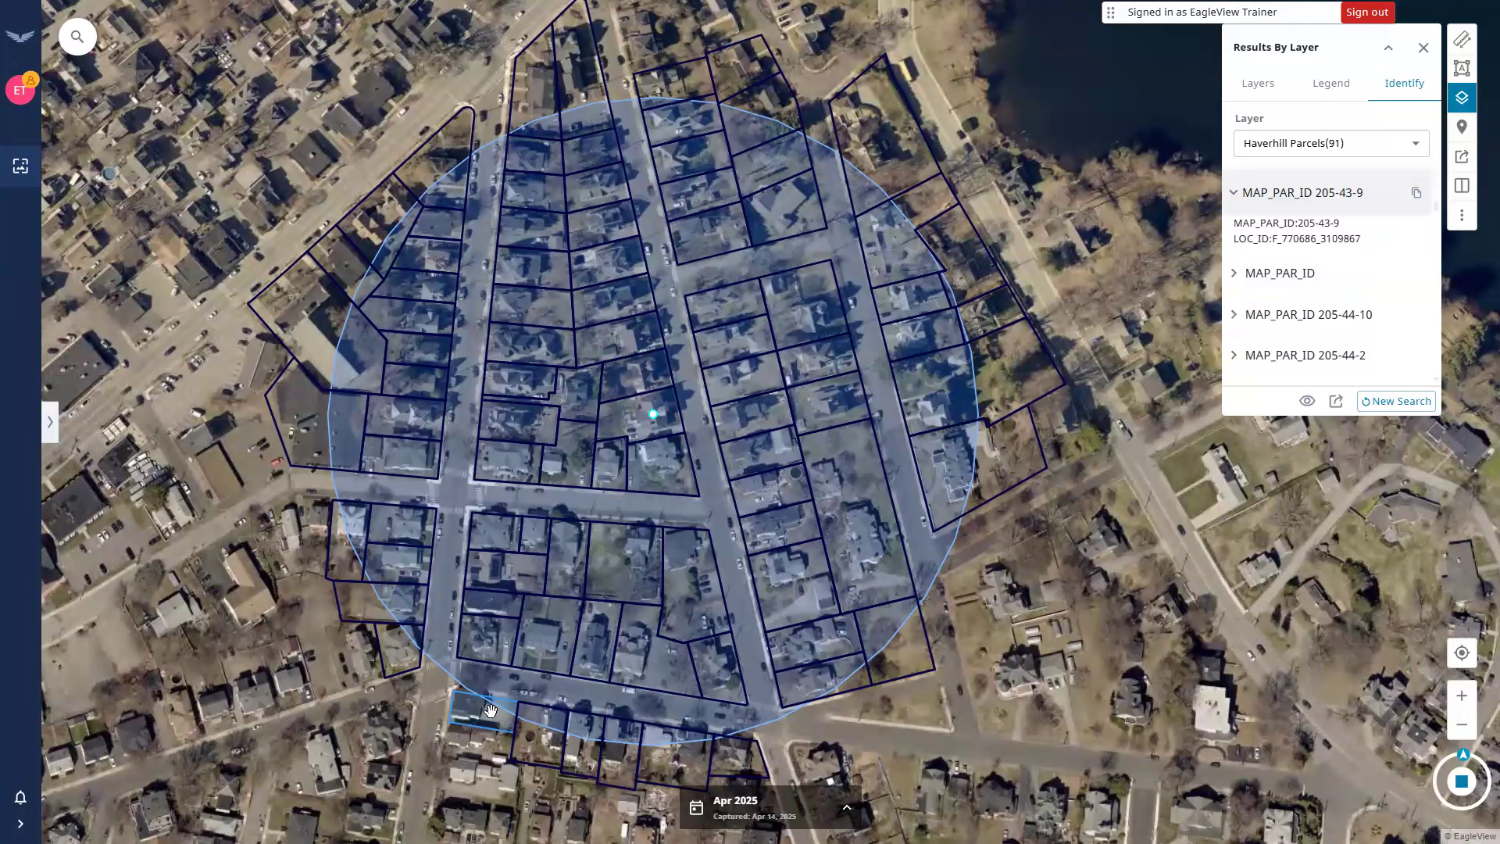
{"action": "left_click", "coordinate": [1336, 322]}
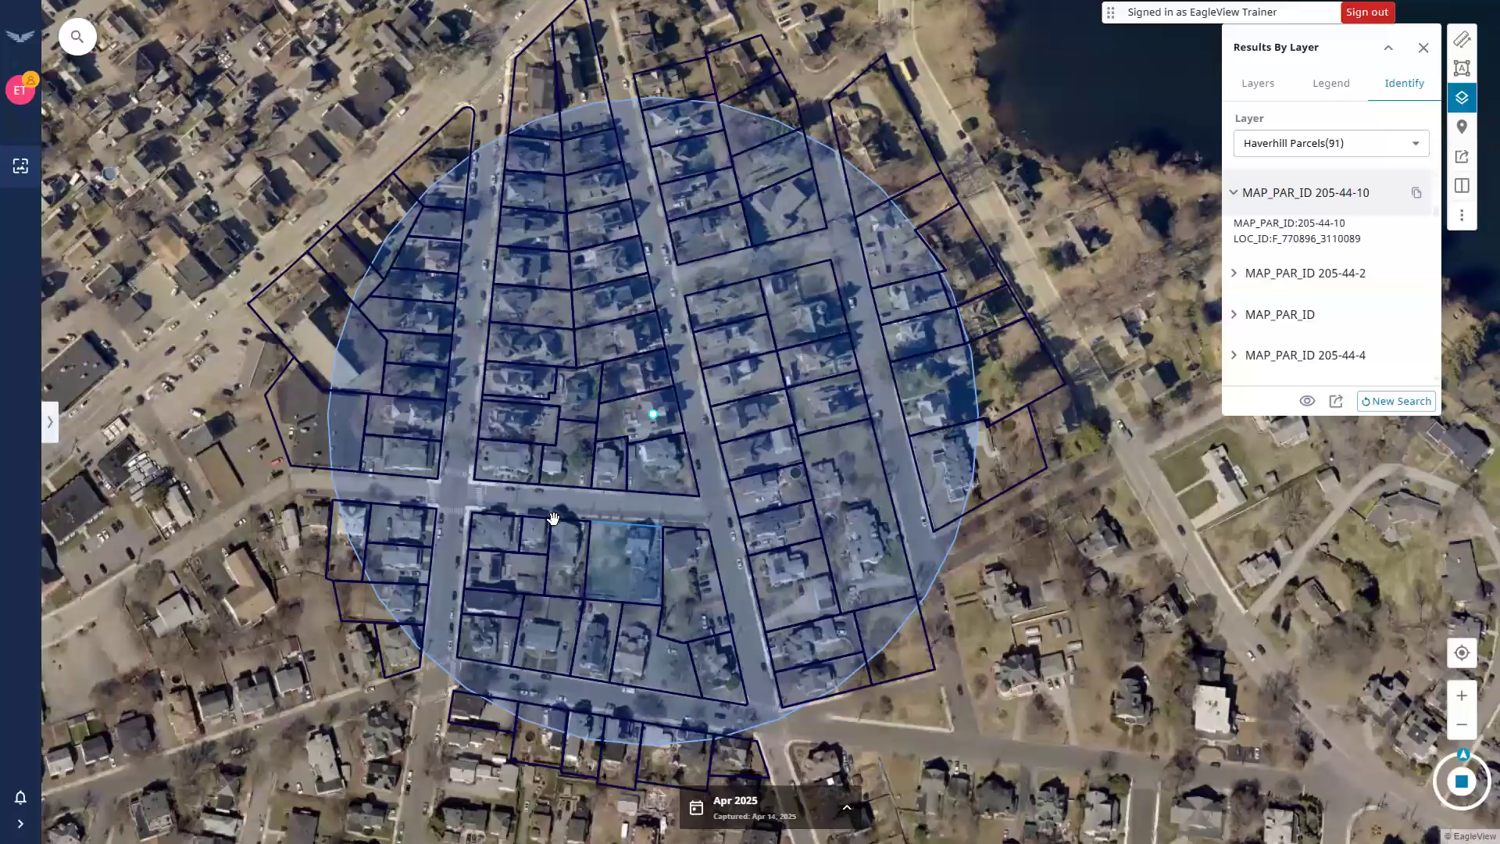
{"action": "left_click", "coordinate": [354, 432]}
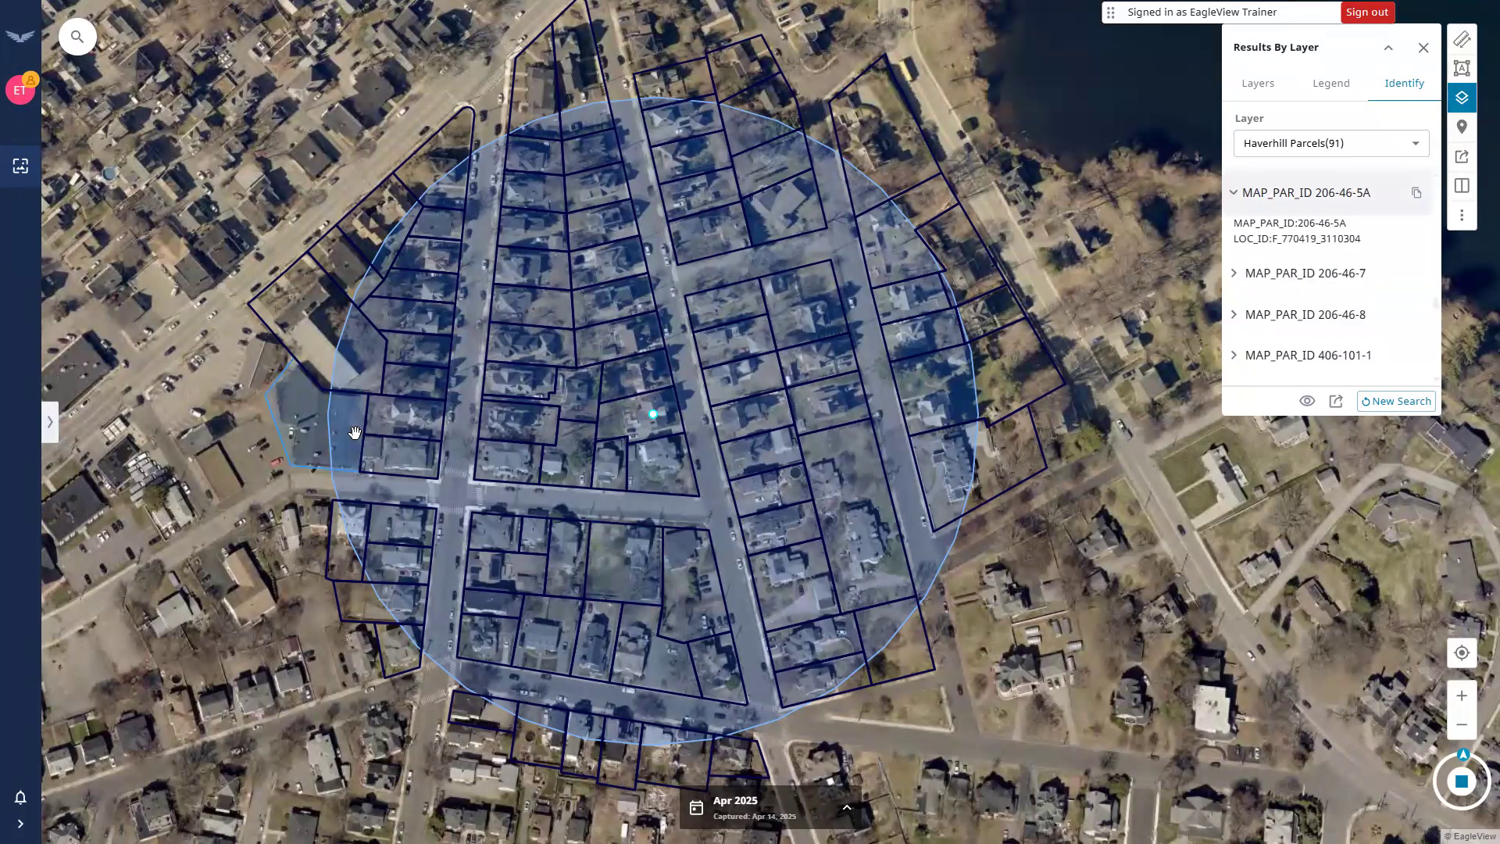
{"action": "left_click", "coordinate": [1326, 222]}
{"action": "left_click", "coordinate": [1393, 403]}
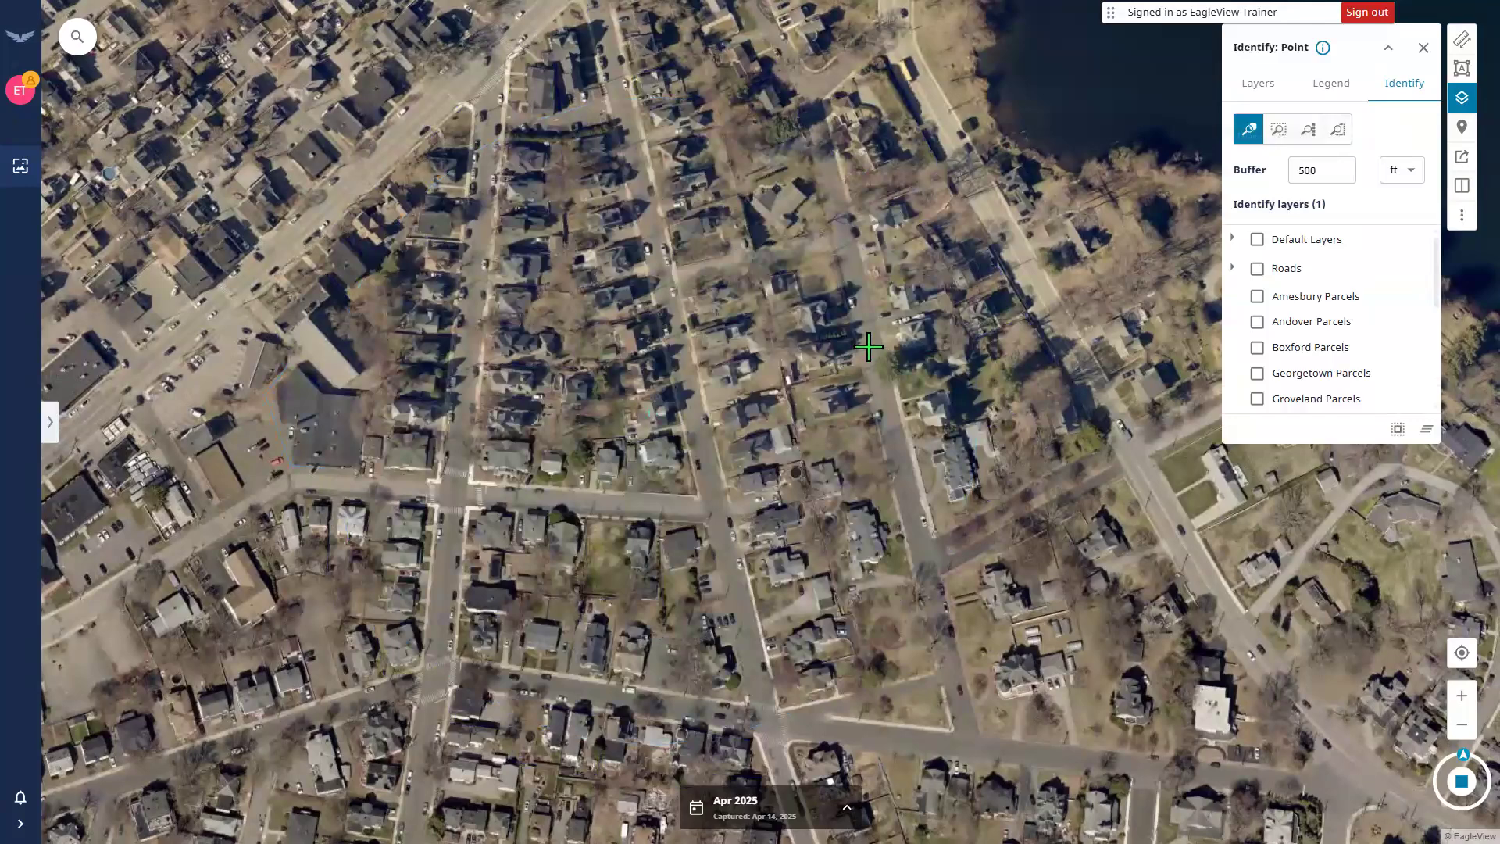
Switch Identify to Polygon mode and change the buffer from 500 to 0 ft.
{"action": "left_click", "coordinate": [1341, 139]}
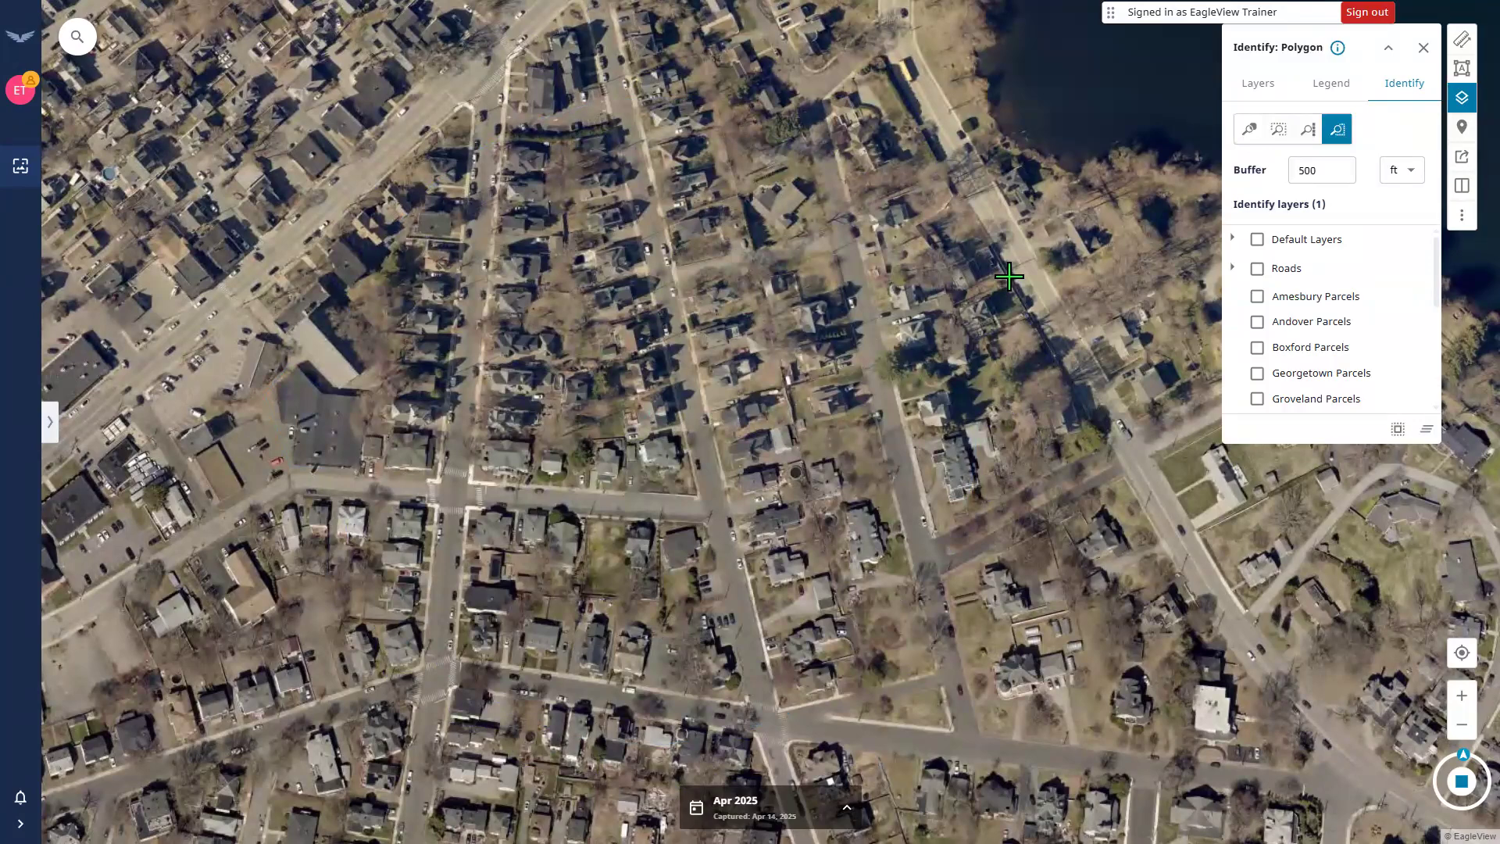
{"action": "left_click", "coordinate": [1307, 170]}
{"action": "key", "text": "ctrl+a"}
{"action": "type", "text": "0"}
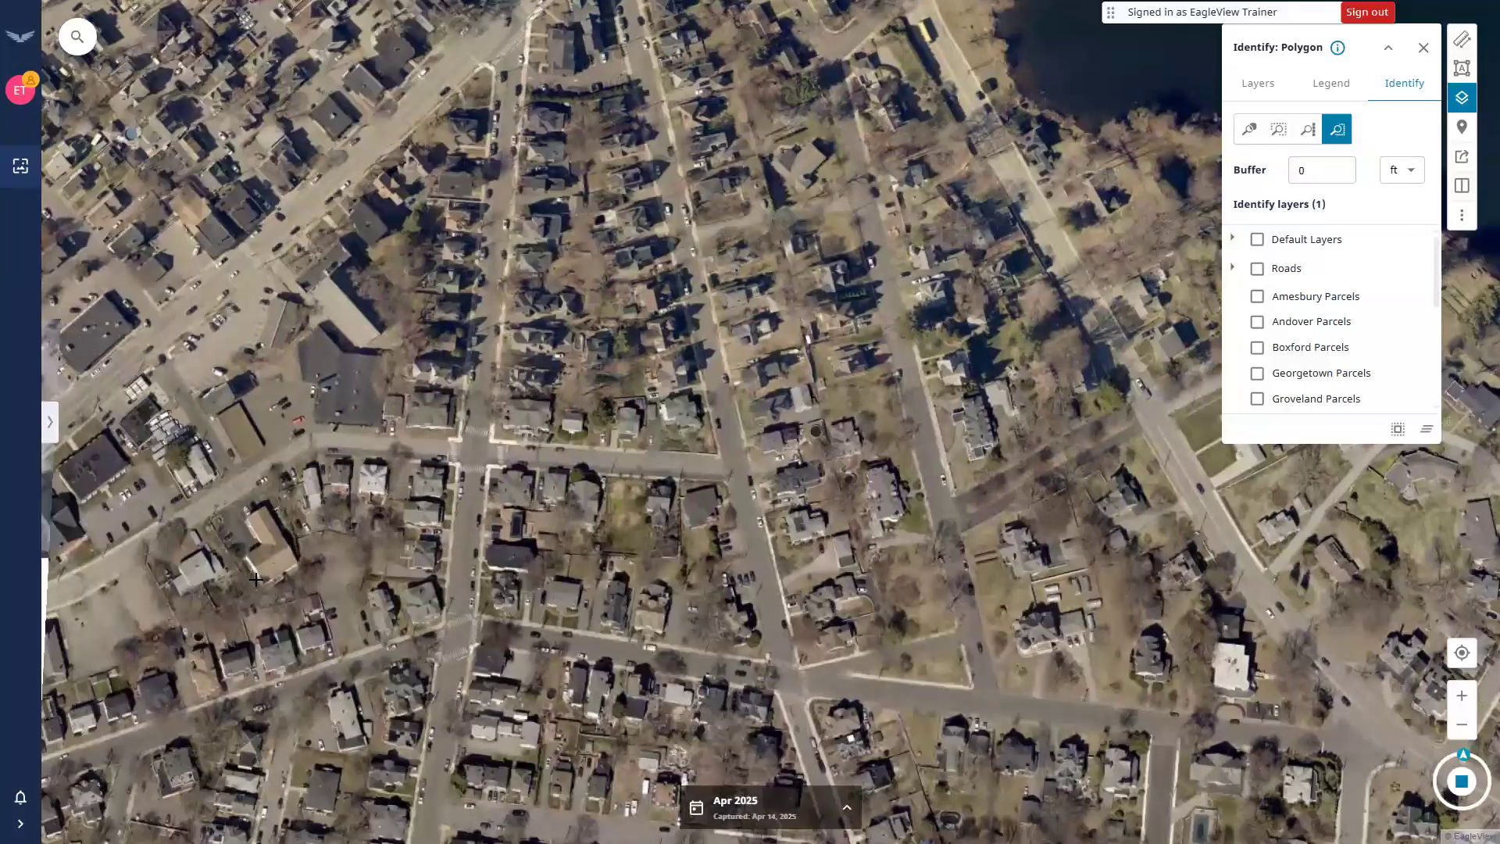
Draw an identify polygon around the two blocks, returning 28 Haverhill parcels.
{"action": "left_click_drag", "start_coordinate": [256, 580], "coordinate": [407, 523]}
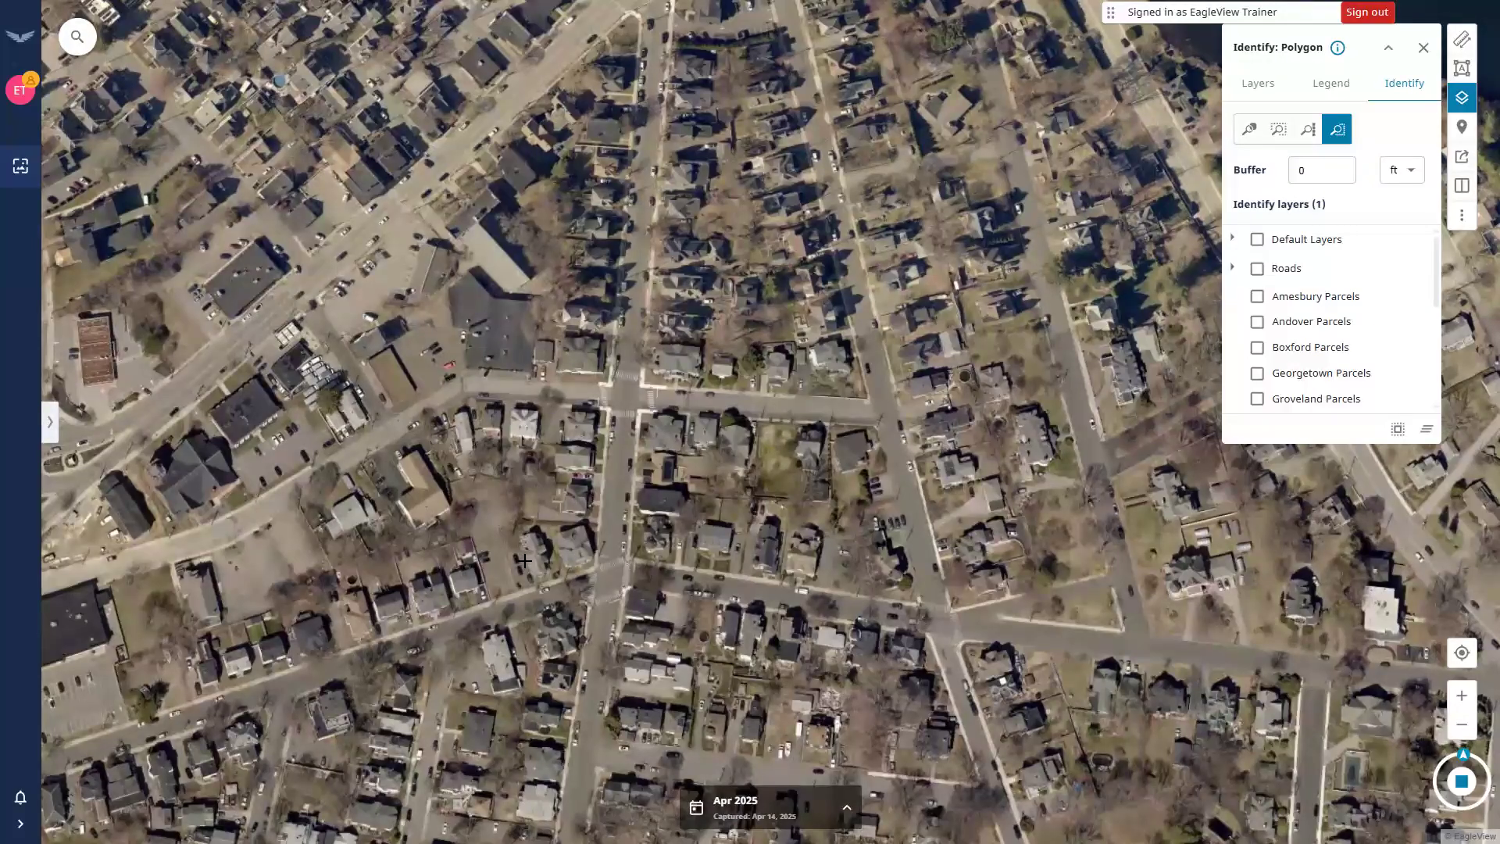
{"action": "left_click", "coordinate": [358, 653]}
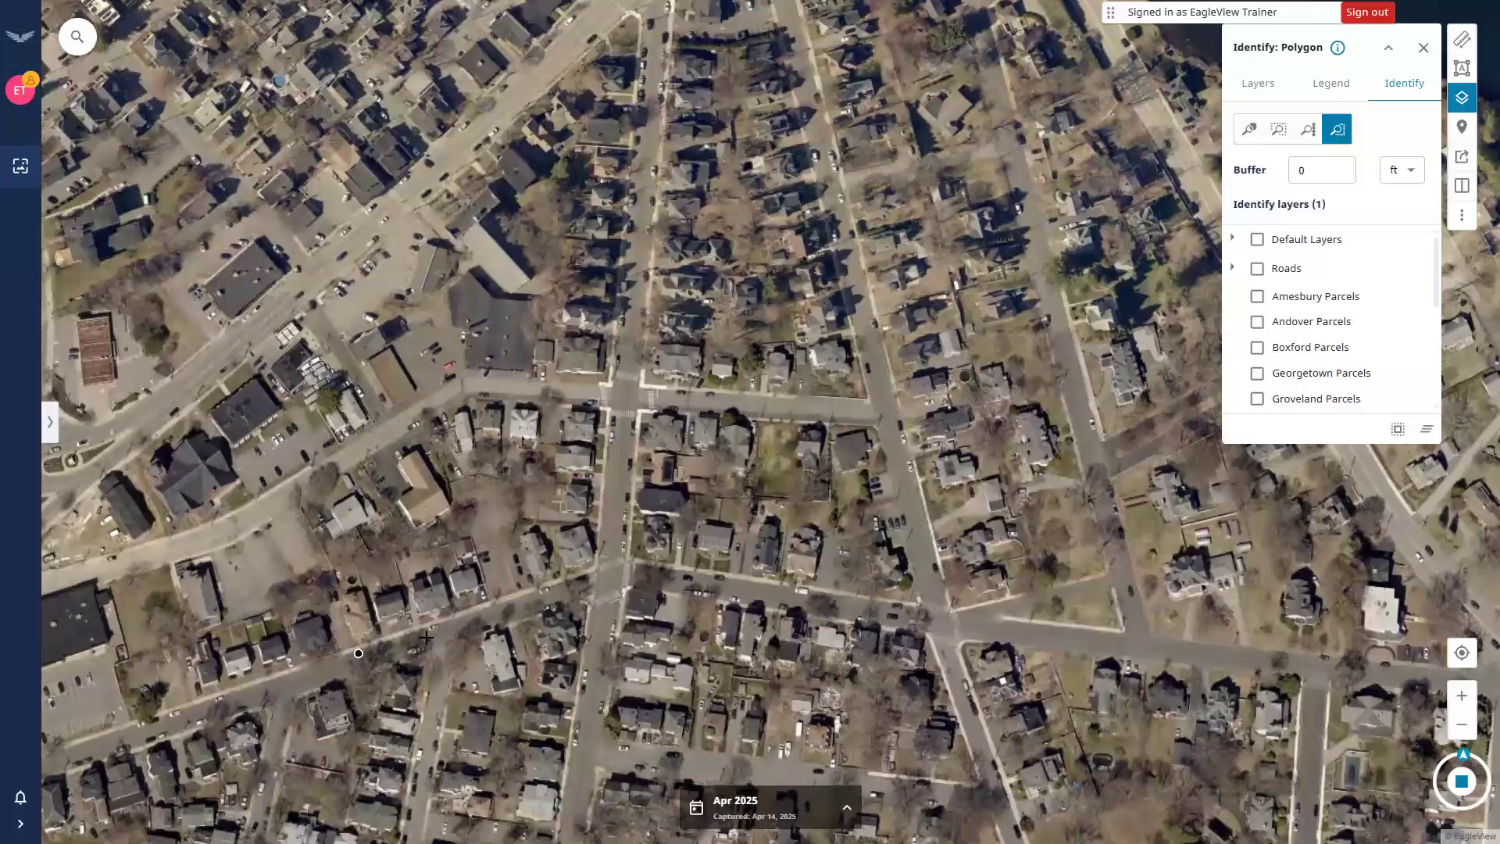
{"action": "left_click", "coordinate": [591, 569]}
{"action": "left_click", "coordinate": [872, 417]}
{"action": "left_click", "coordinate": [618, 399]}
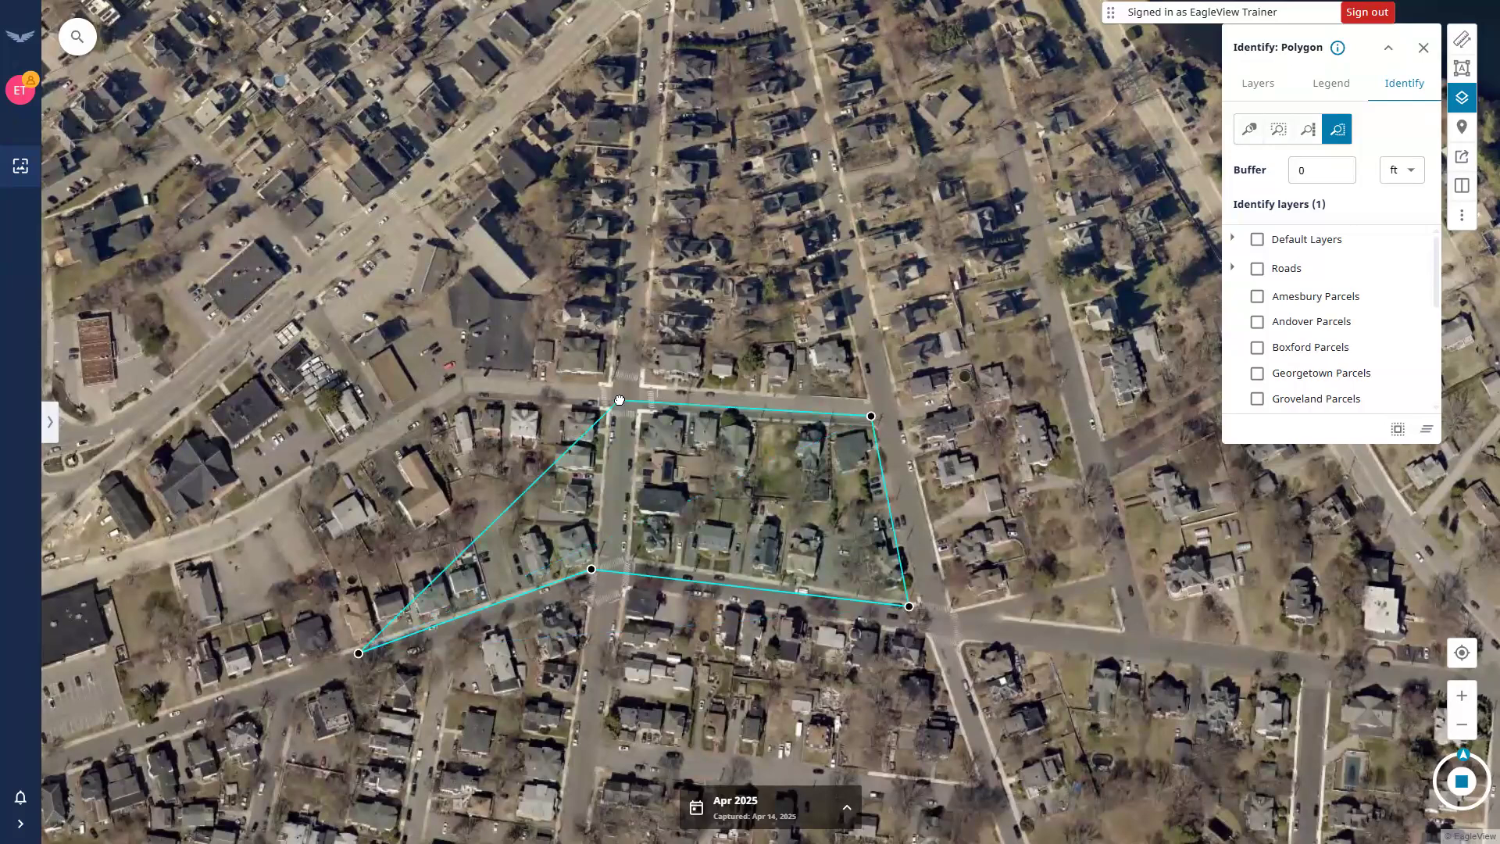
{"action": "left_click", "coordinate": [460, 385]}
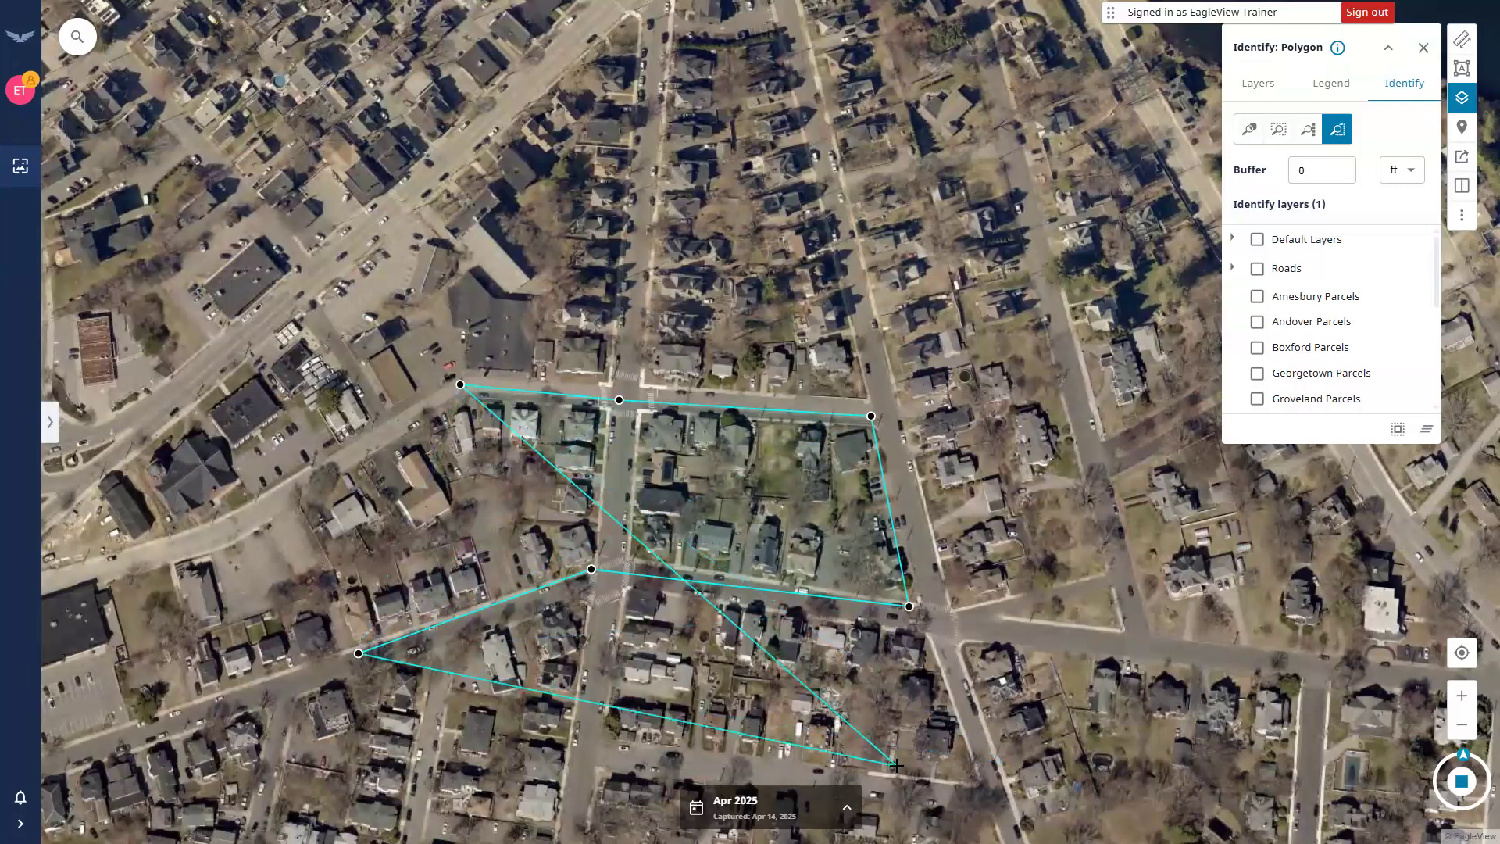
{"action": "double_click", "coordinate": [284, 486]}
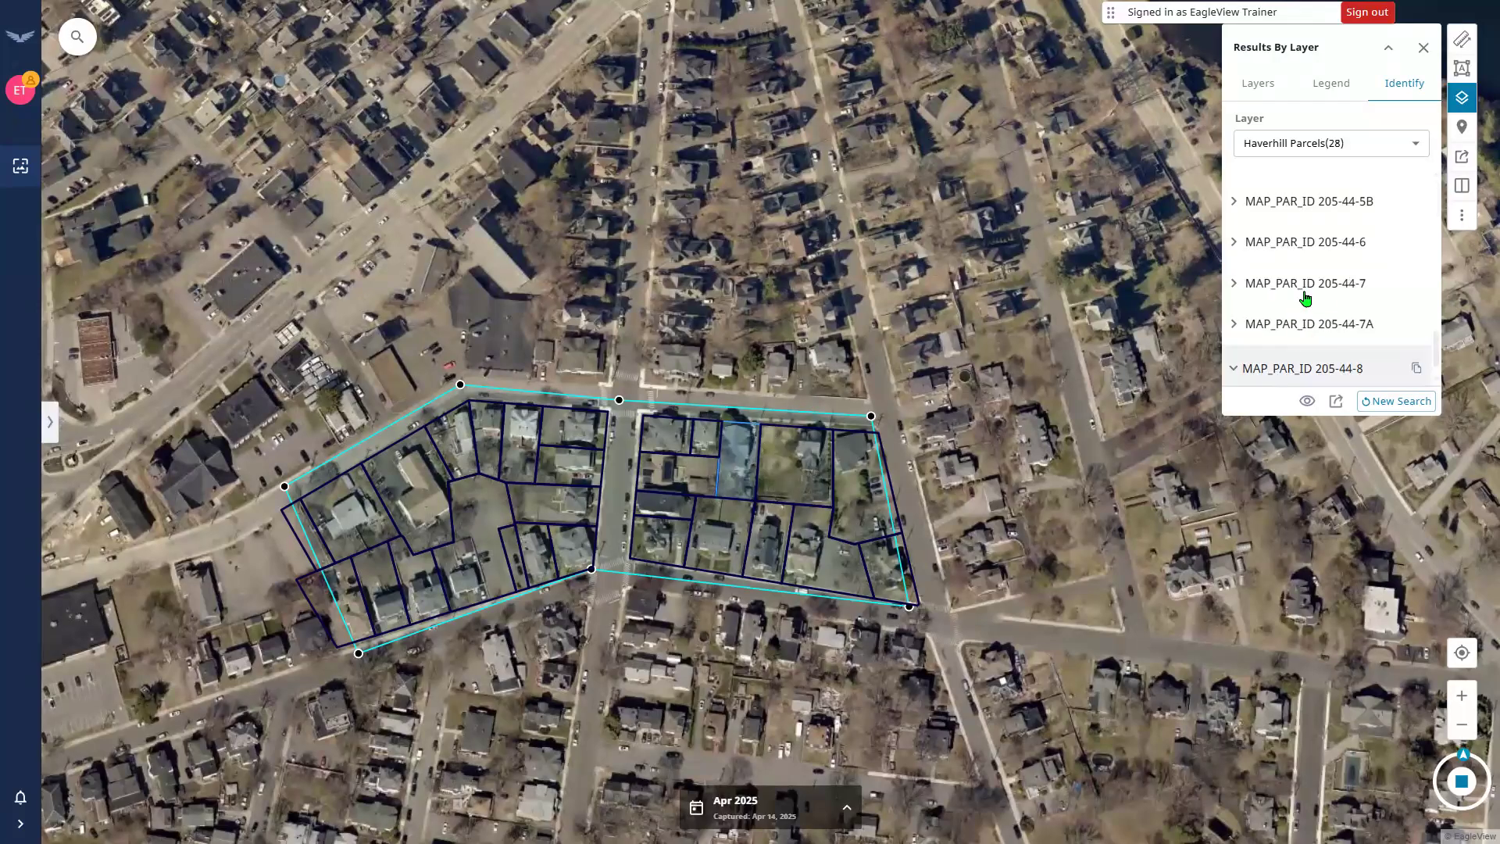
Inspect parcels 205-44-7A and 205-44-6, then export the 28 results as Haverhill Parcels.csv.
{"action": "left_click", "coordinate": [1299, 331]}
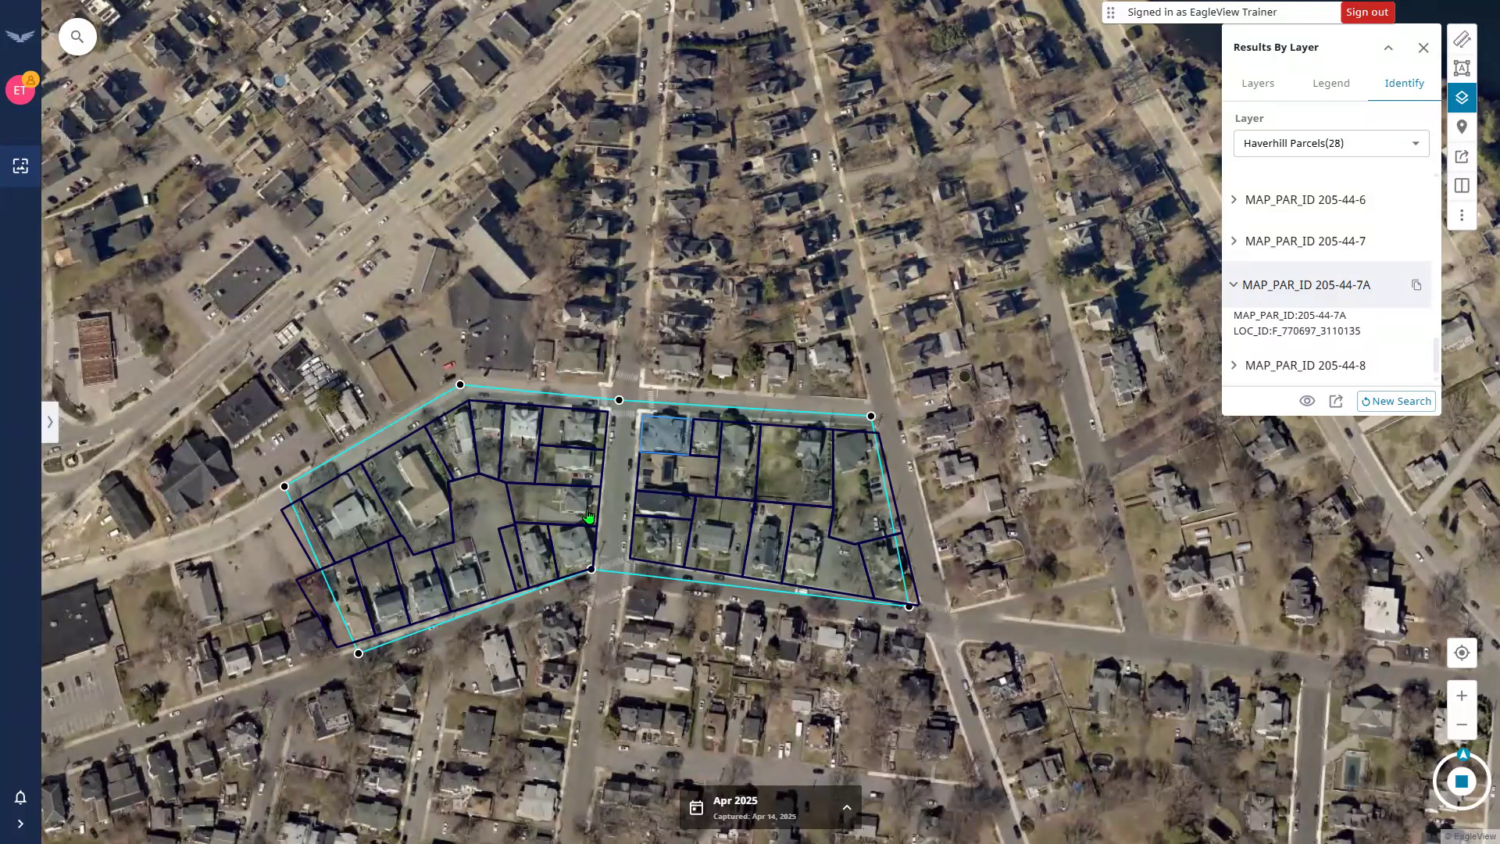
{"action": "left_click", "coordinate": [1303, 209]}
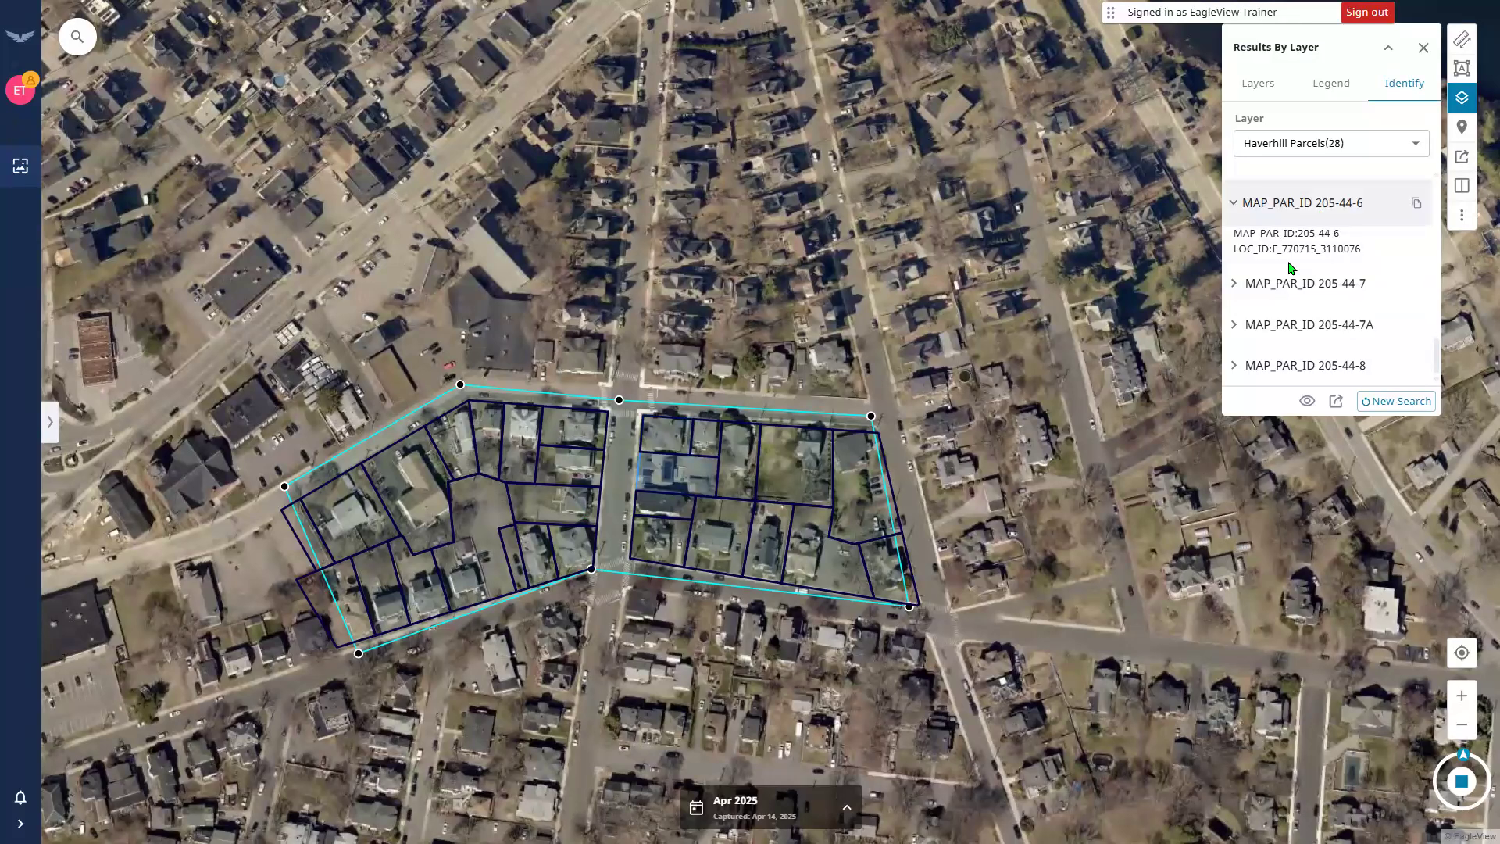
{"action": "left_click", "coordinate": [1339, 409]}
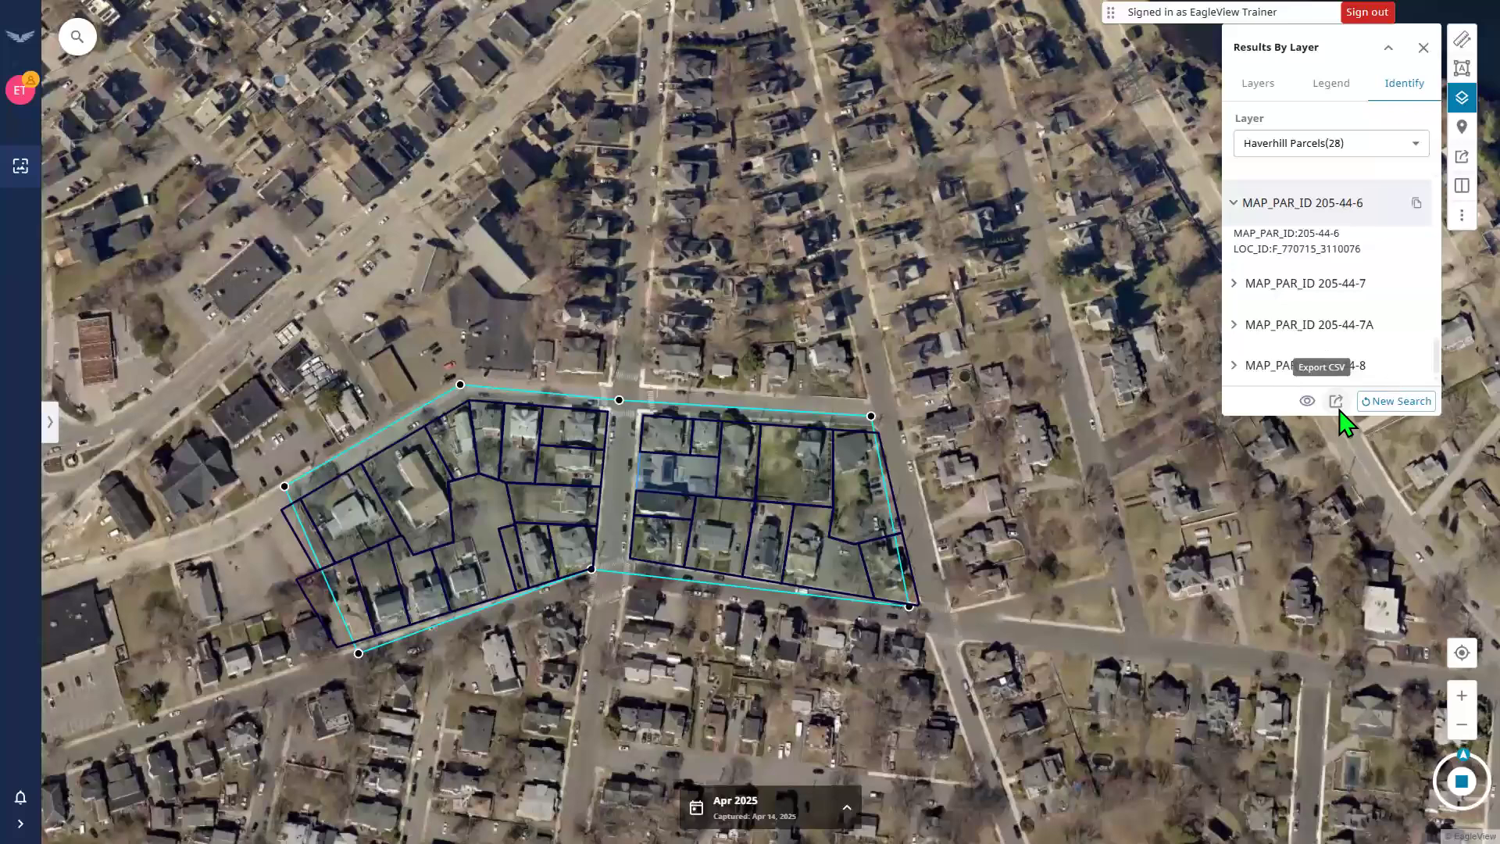
{"action": "left_click", "coordinate": [1459, 155]}
{"action": "left_click", "coordinate": [1335, 403]}
{"action": "left_click", "coordinate": [1335, 403]}
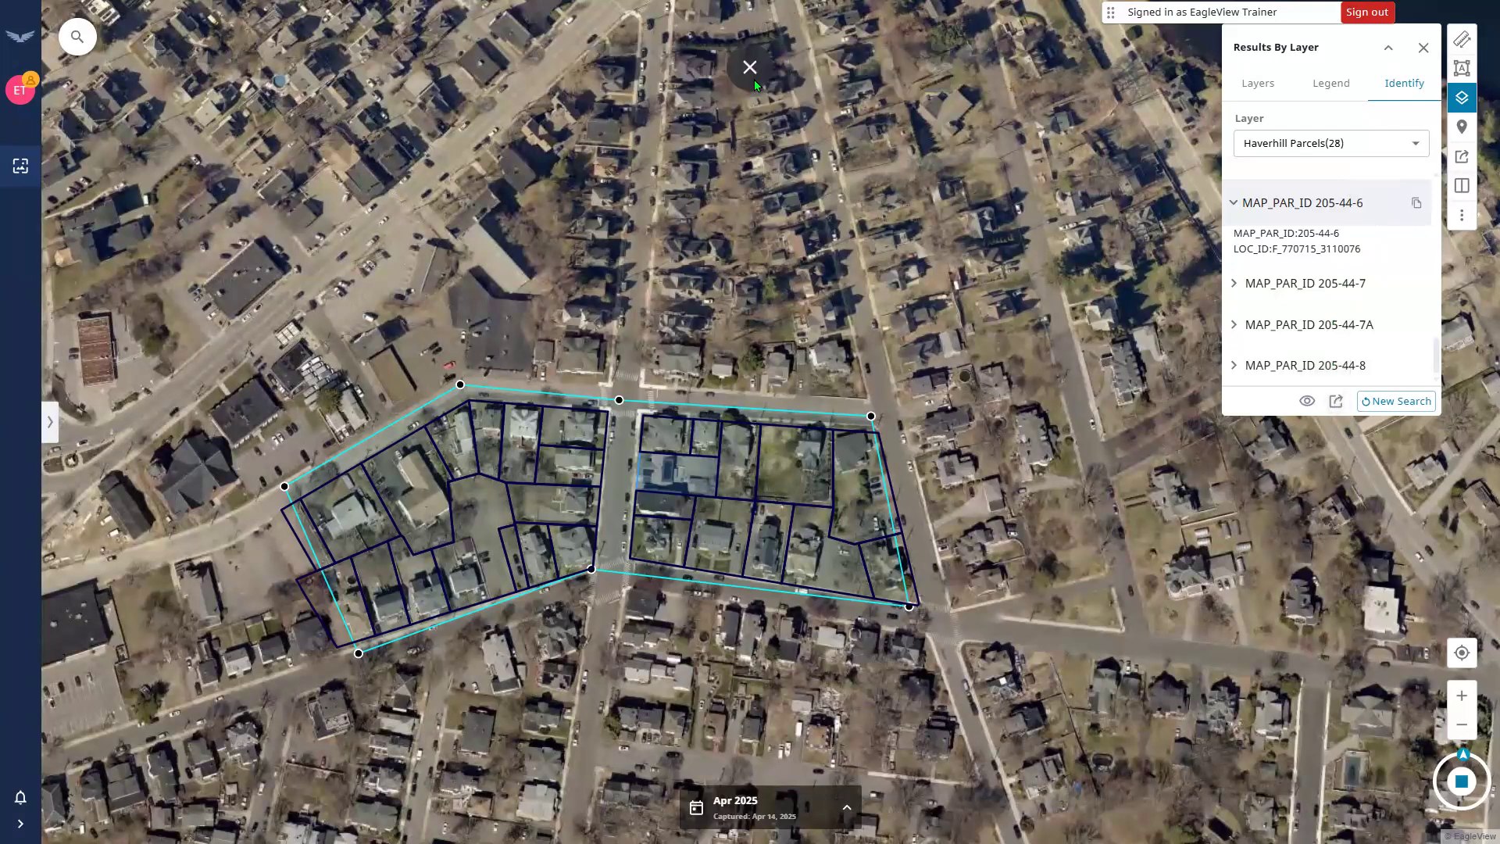
{"action": "key", "text": "F11"}
Open Haverhill Parcels.csv in Excel, widen the ID columns, review it, and close without saving.
{"action": "left_click", "coordinate": [1410, 63]}
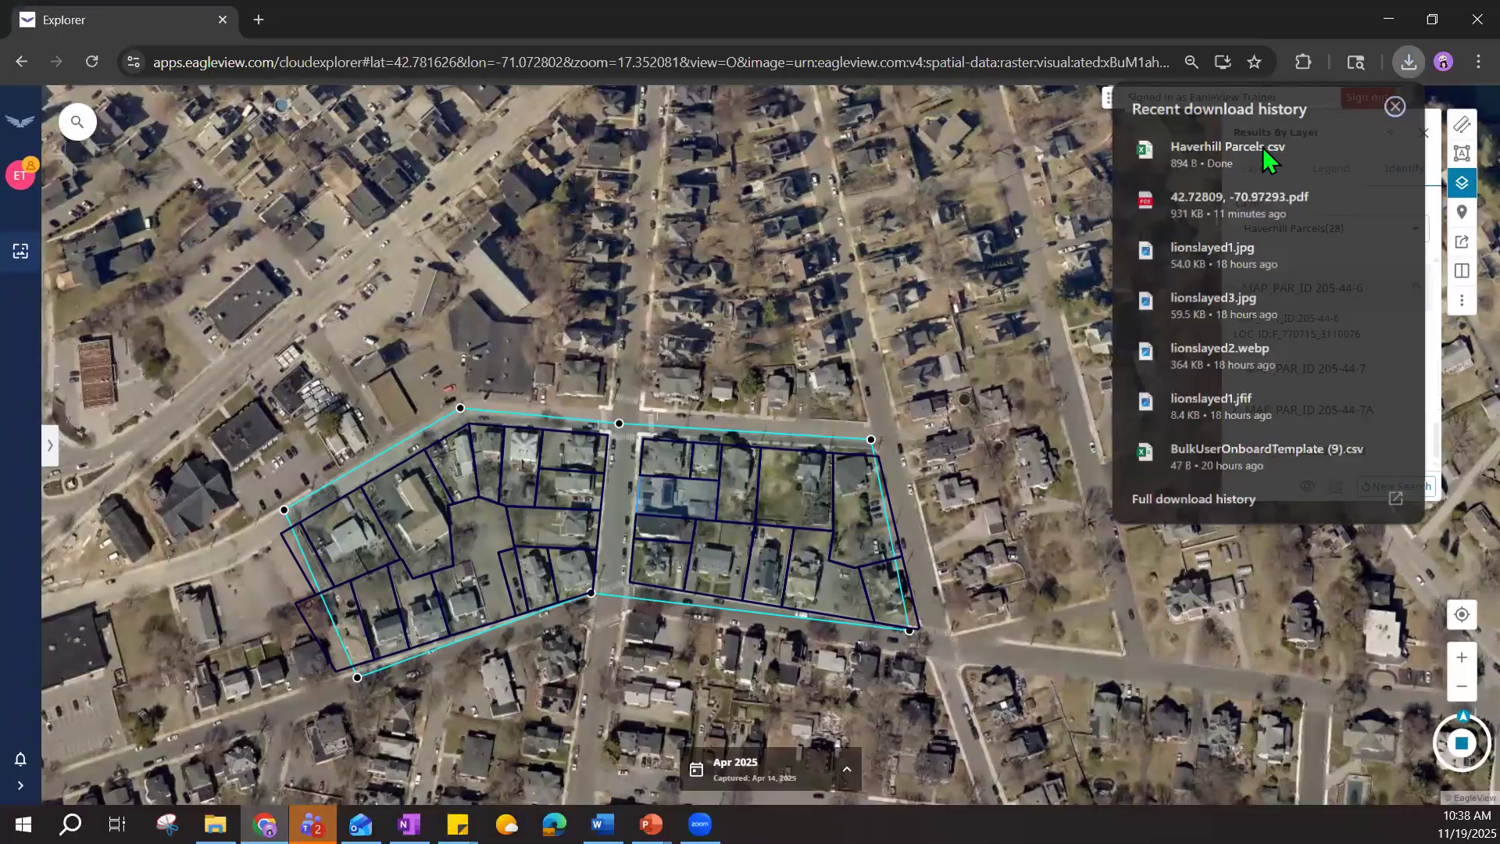
{"action": "left_click", "coordinate": [1264, 150]}
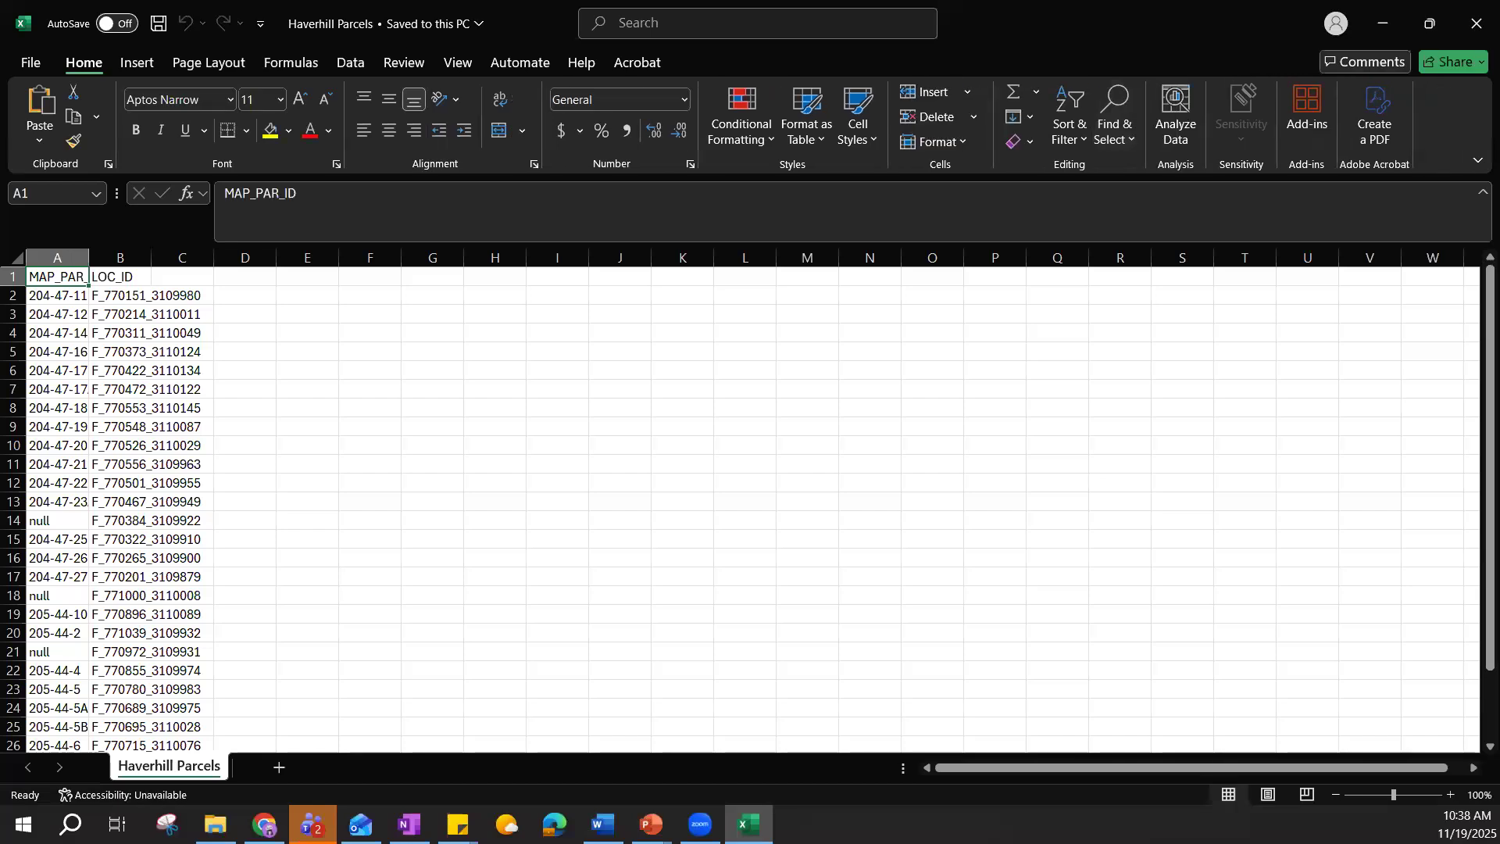
{"action": "double_click", "coordinate": [88, 285]}
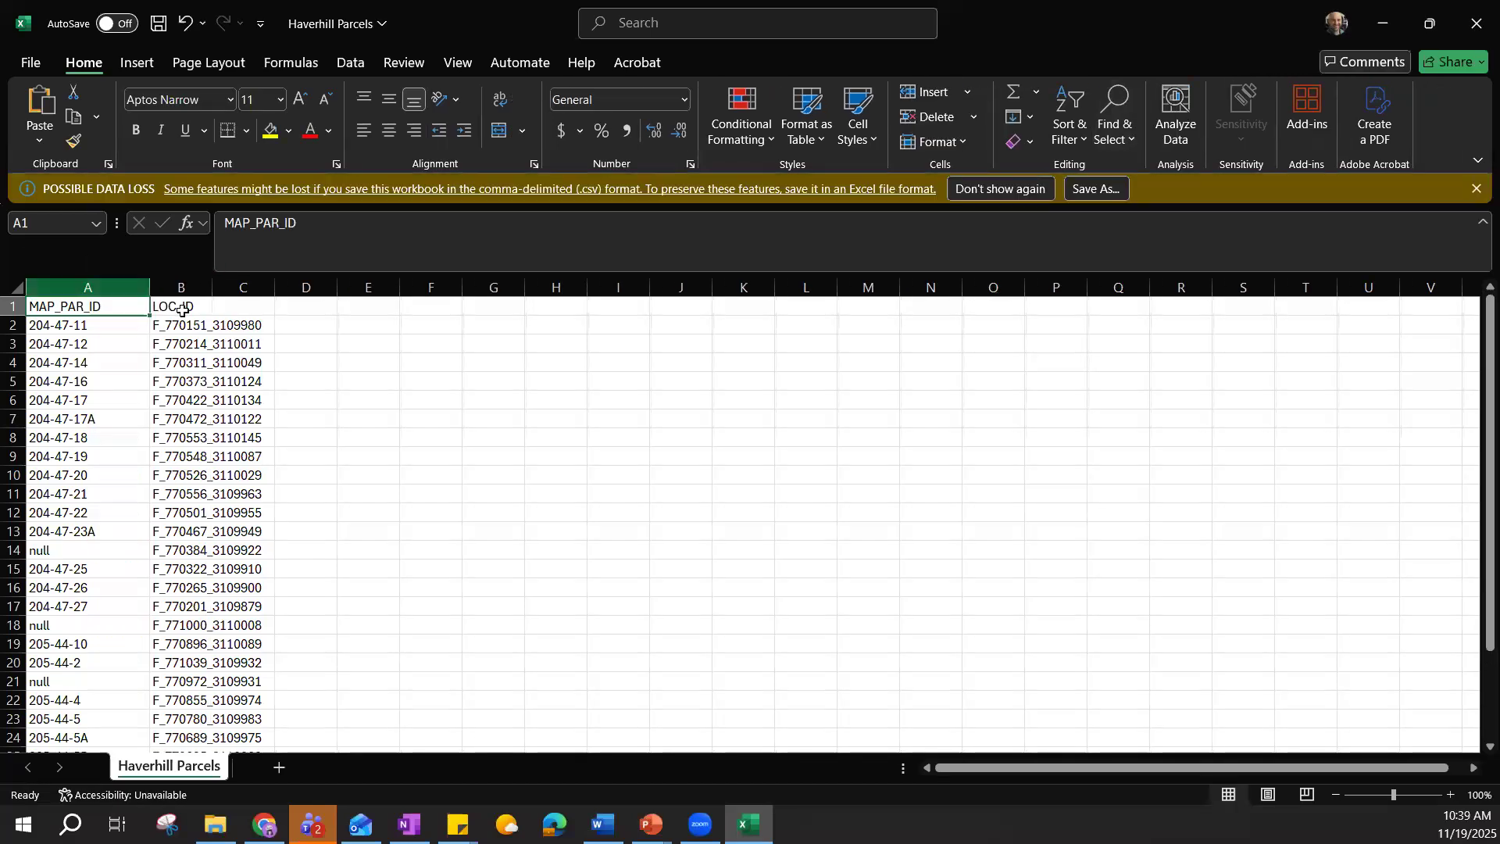
{"action": "left_click_drag", "start_coordinate": [335, 294], "coordinate": [335, 293]}
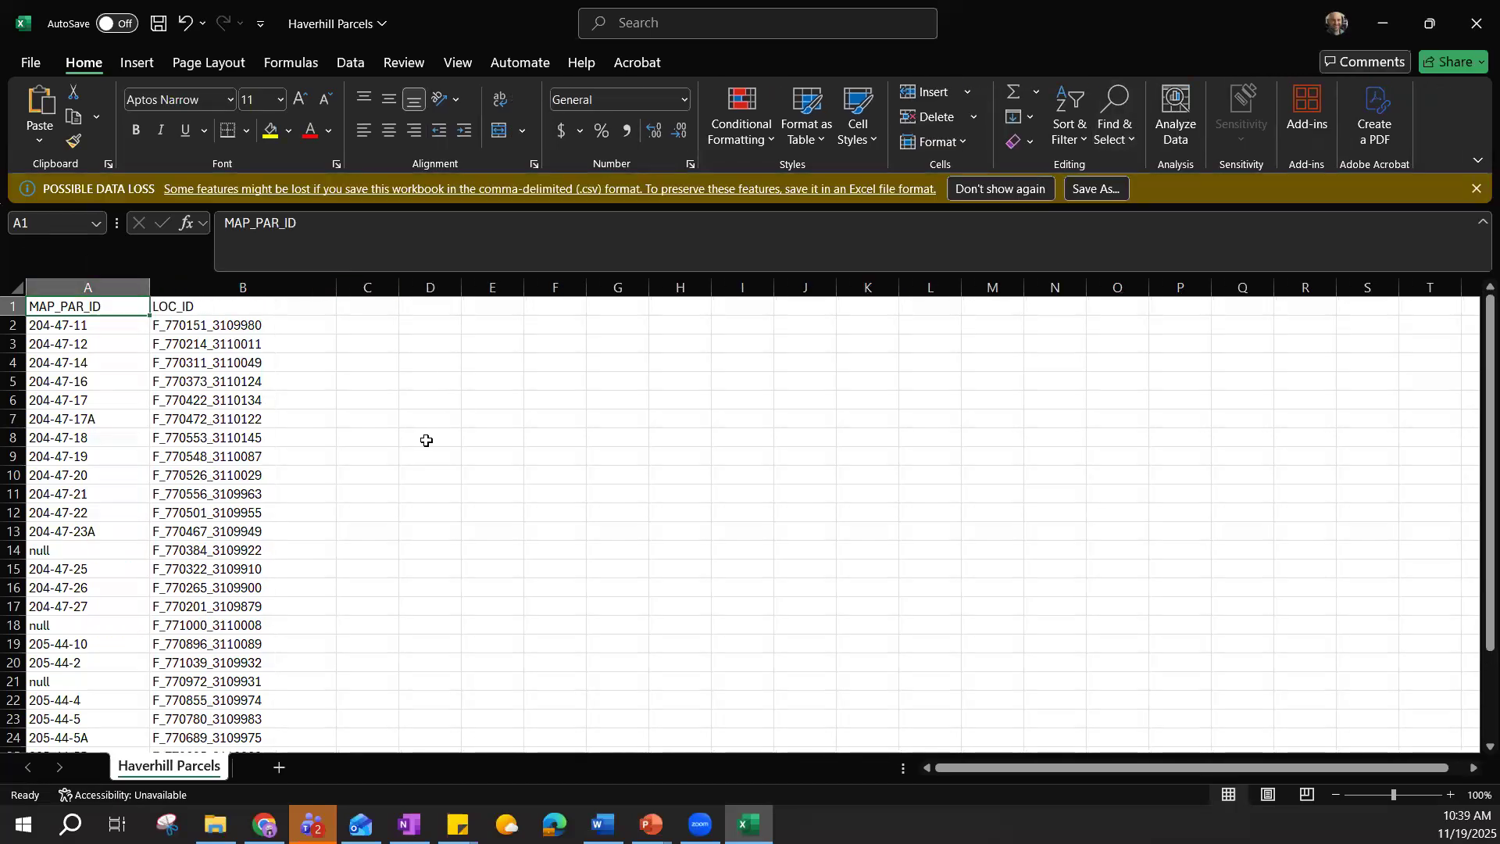
{"action": "scroll", "coordinate": [433, 438], "scroll_direction": "down", "scroll_amount": 2}
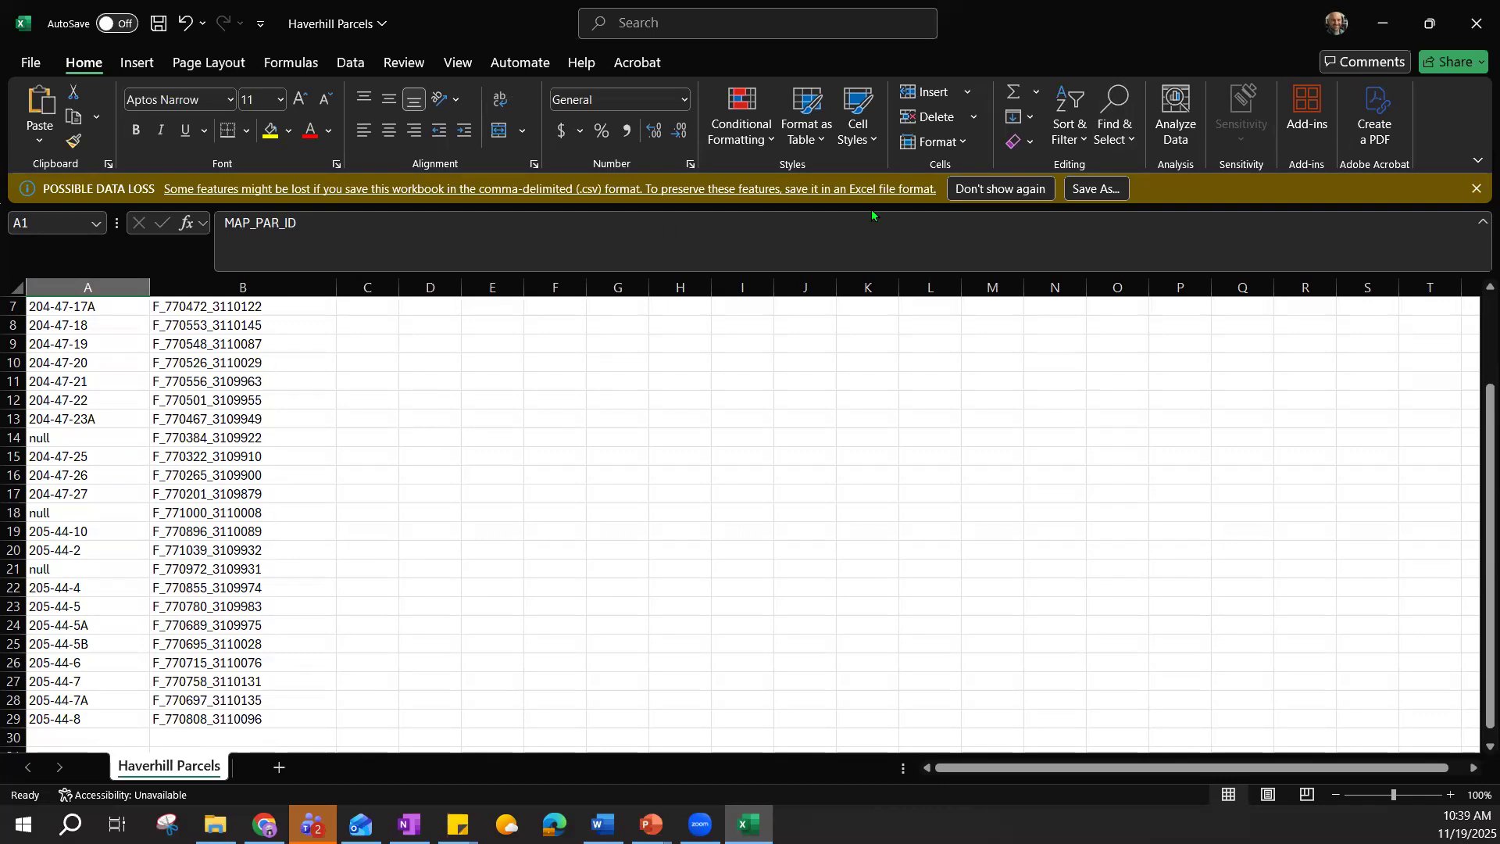
{"action": "left_click", "coordinate": [1477, 24]}
{"action": "left_click", "coordinate": [786, 438]}
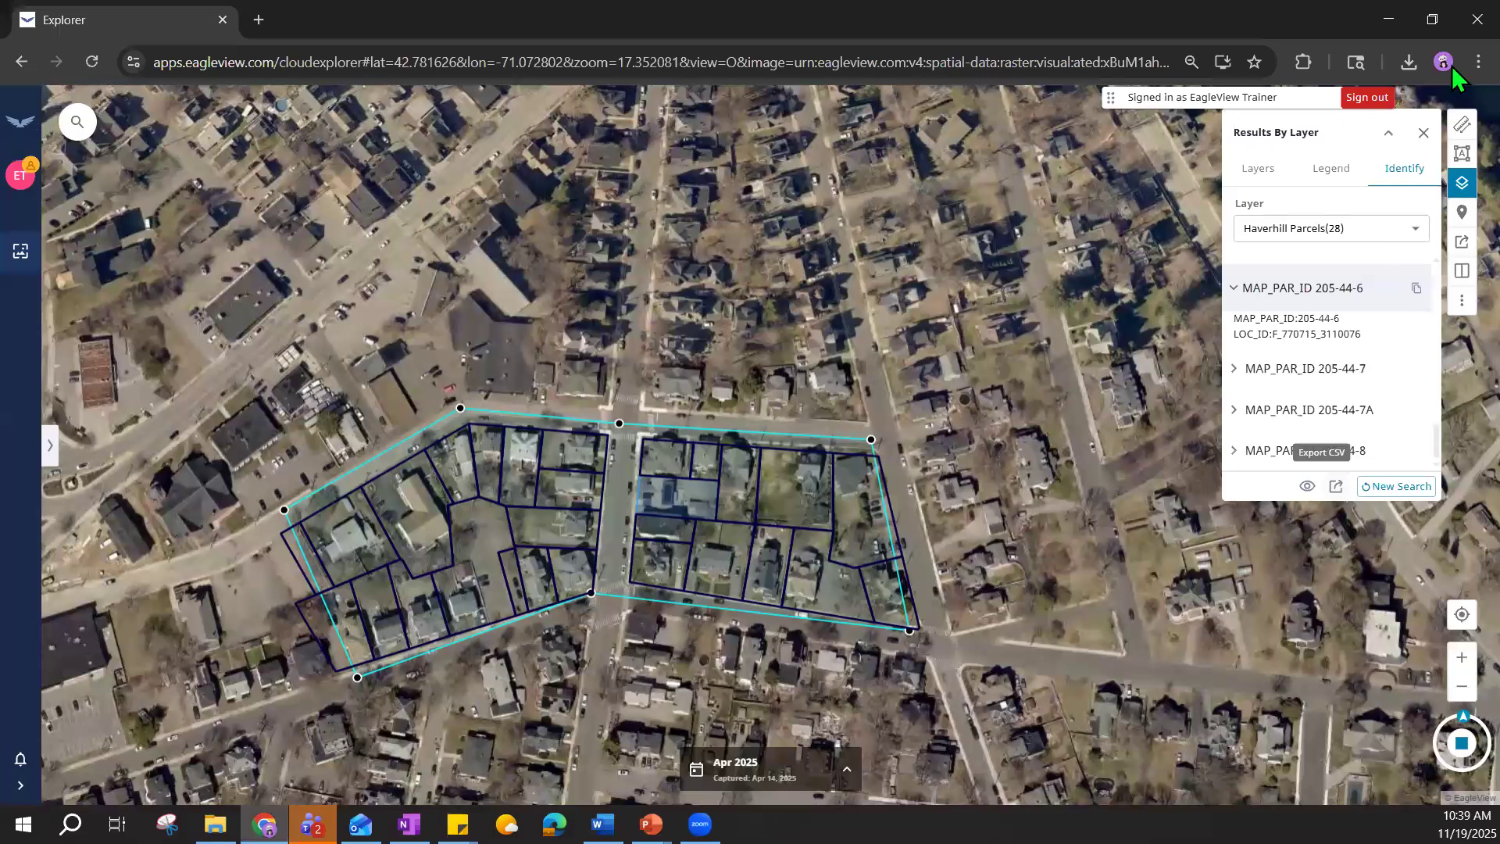
Restore full screen, clear the polygon results, close the Identify panel and open the map search.
{"action": "key", "text": "alt+f"}
{"action": "left_click", "coordinate": [1473, 449]}
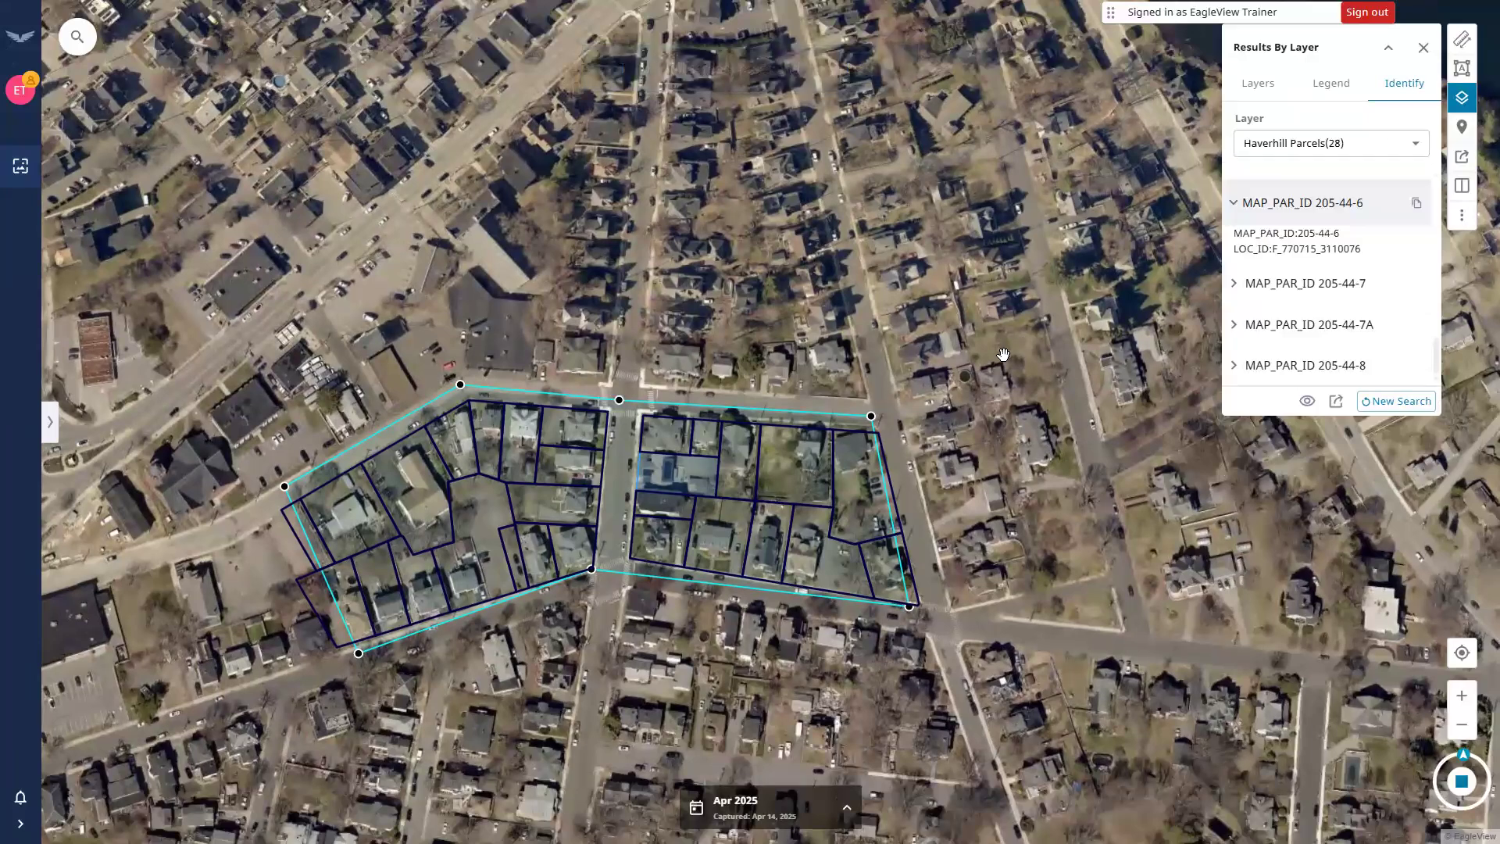
{"action": "left_click", "coordinate": [1398, 93]}
{"action": "left_click", "coordinate": [1393, 402]}
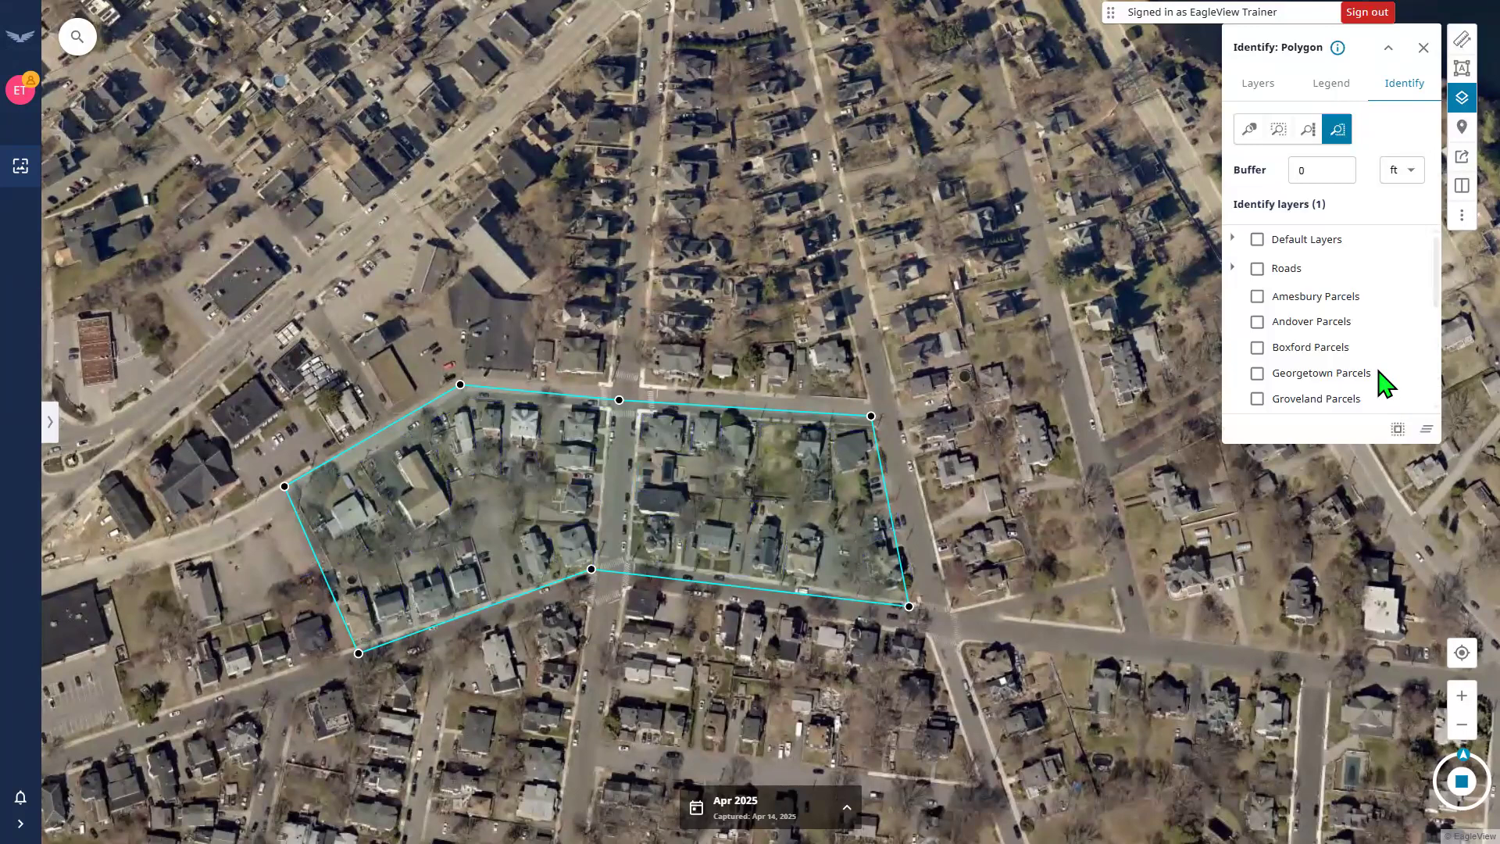
{"action": "left_click", "coordinate": [1424, 47]}
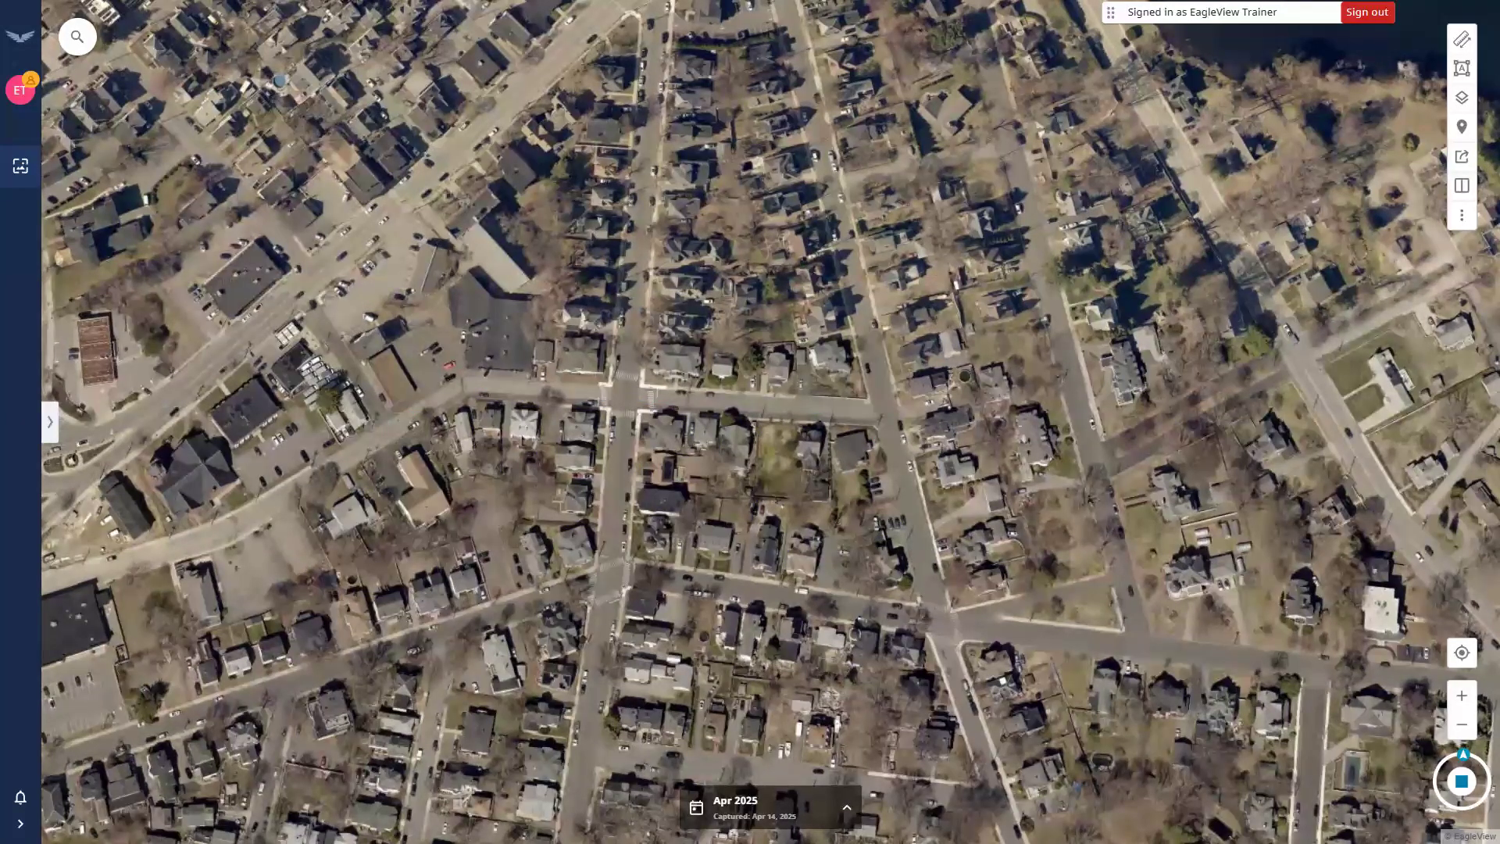
{"action": "left_click", "coordinate": [79, 39]}
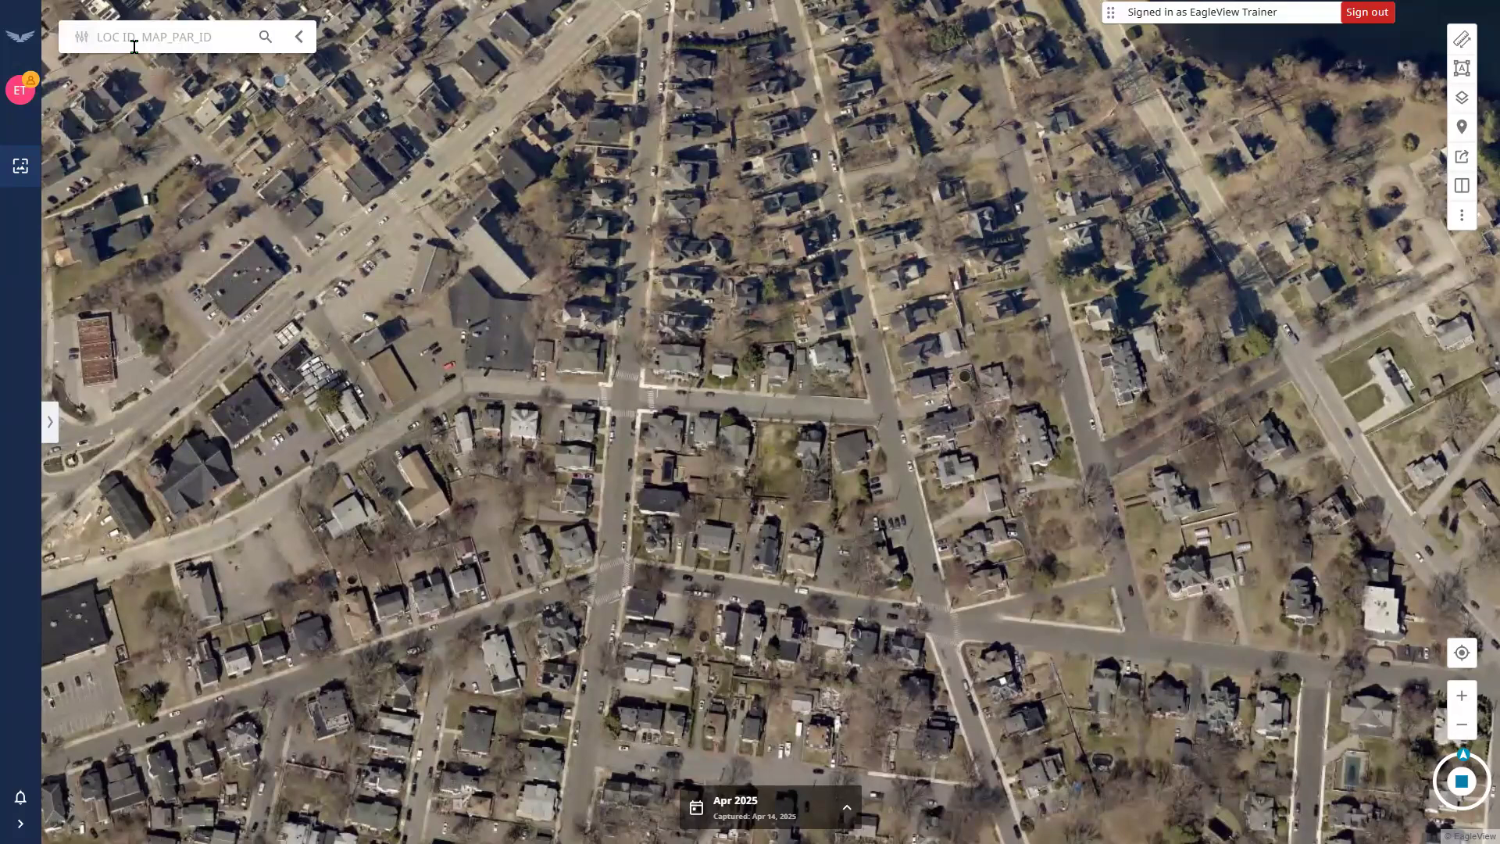
{"action": "left_click", "coordinate": [1453, 103]}
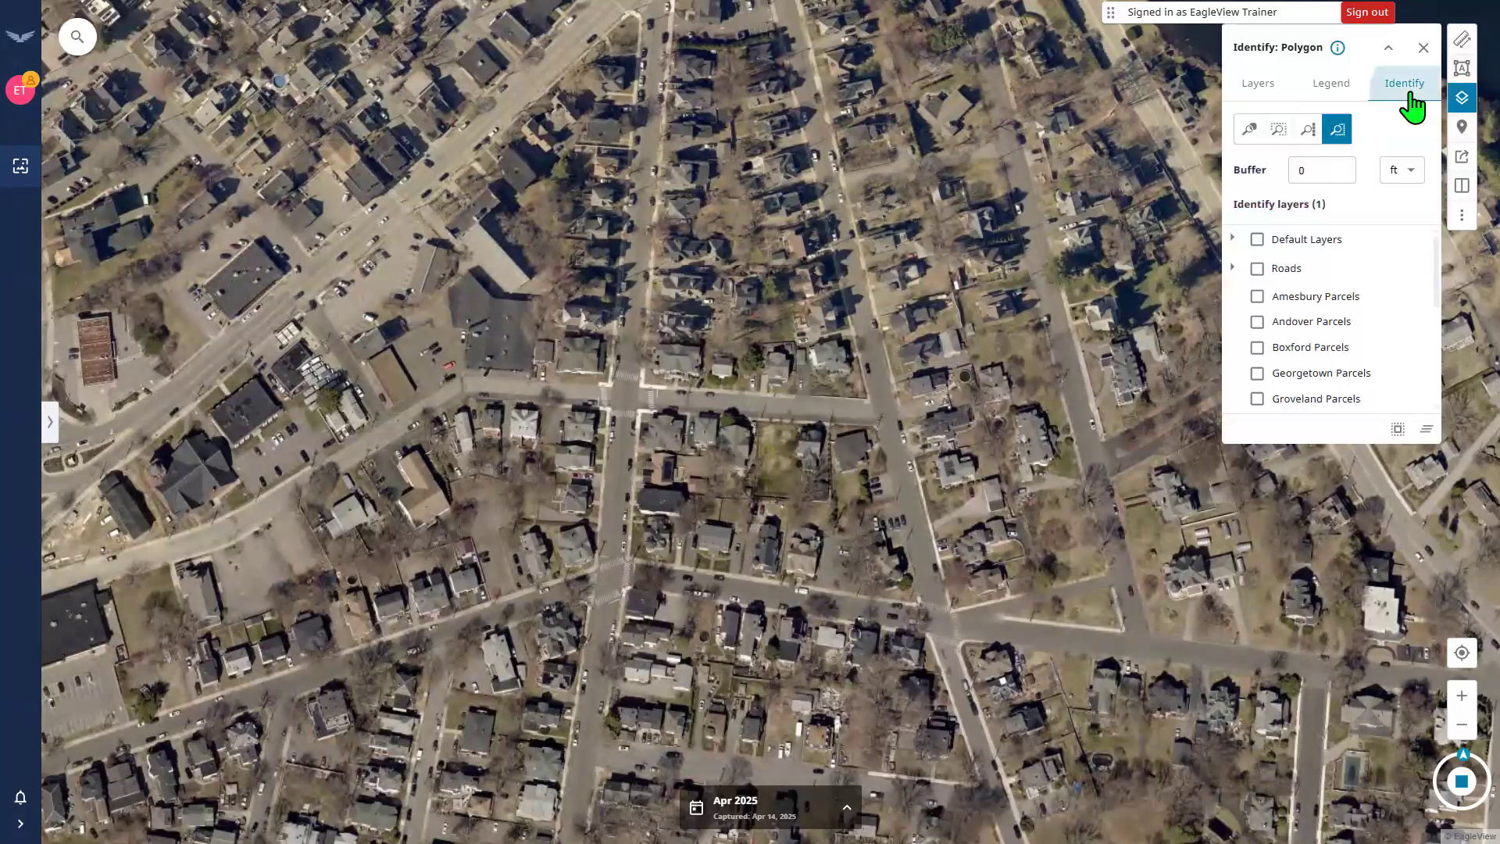
{"action": "left_click", "coordinate": [1413, 105]}
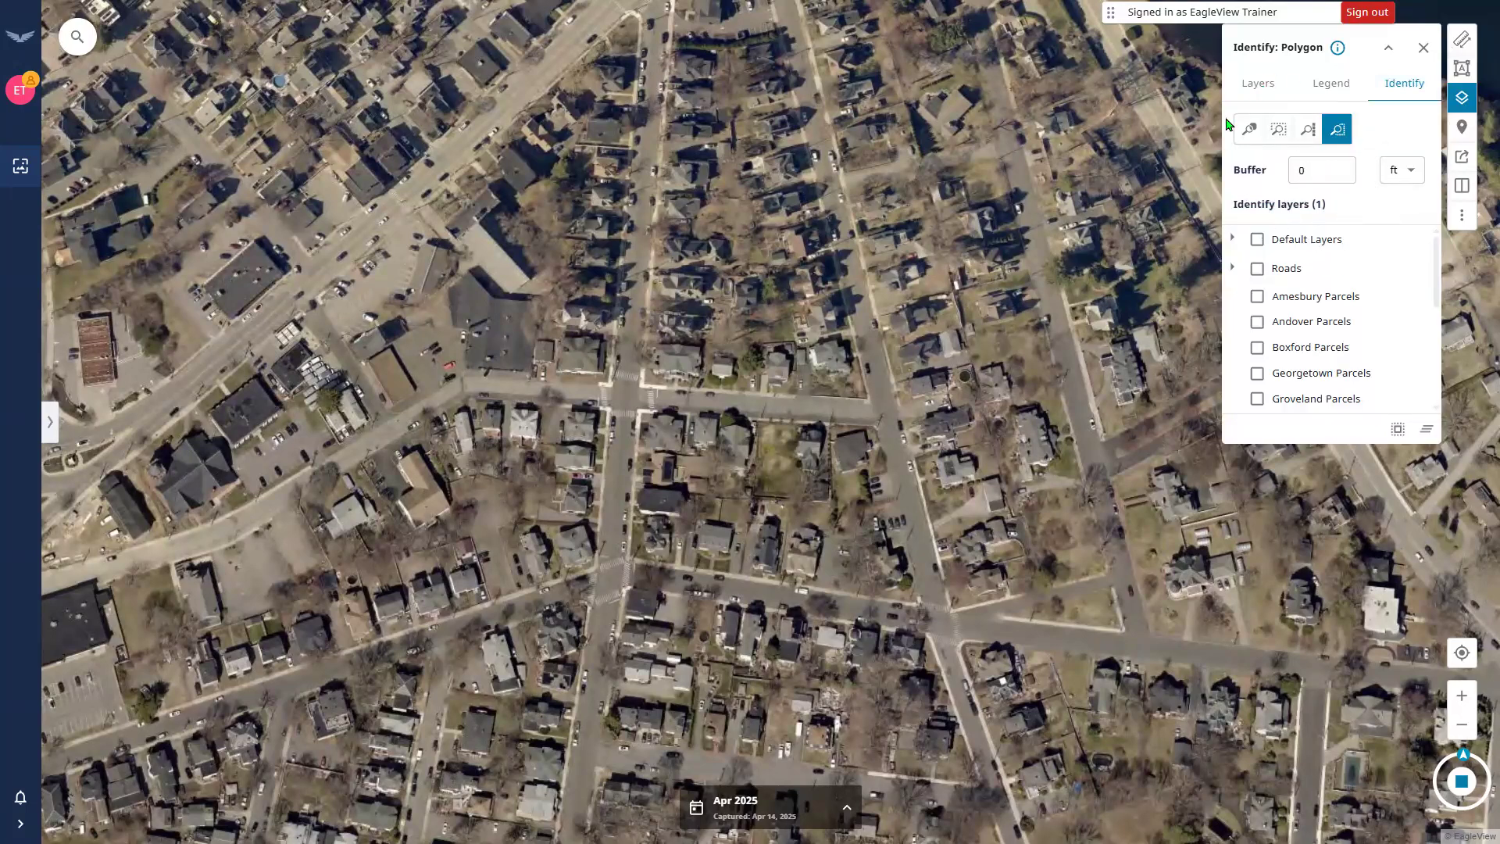
{"action": "left_click", "coordinate": [1248, 129]}
{"action": "left_click", "coordinate": [1288, 133]}
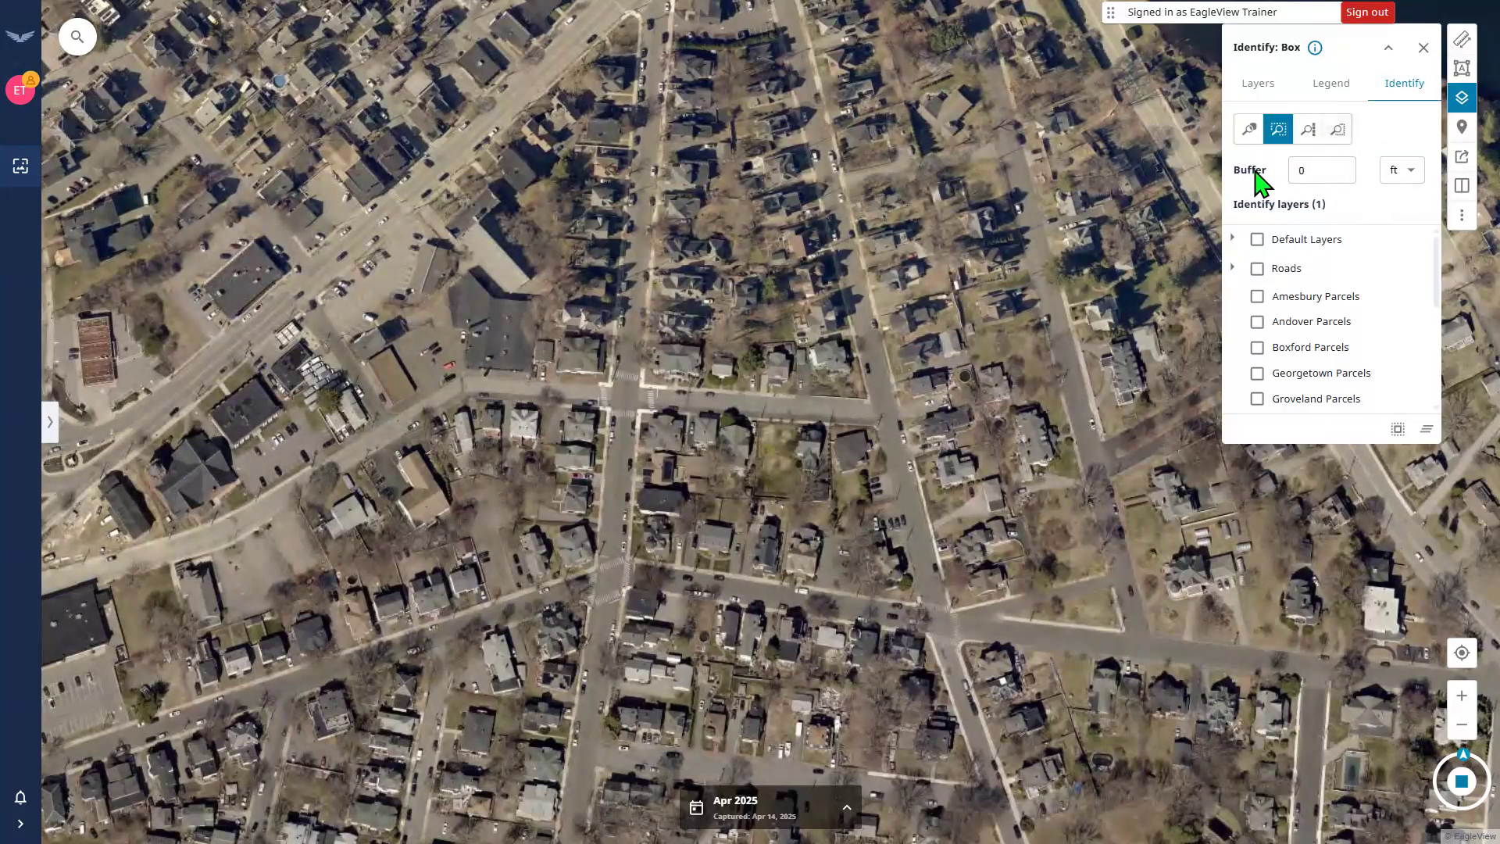
{"action": "left_click", "coordinate": [1320, 176]}
{"action": "left_click", "coordinate": [1391, 289]}
{"action": "key", "text": "BackSpace"}
{"action": "type", "text": "500"}
{"action": "left_click", "coordinate": [1416, 176]}
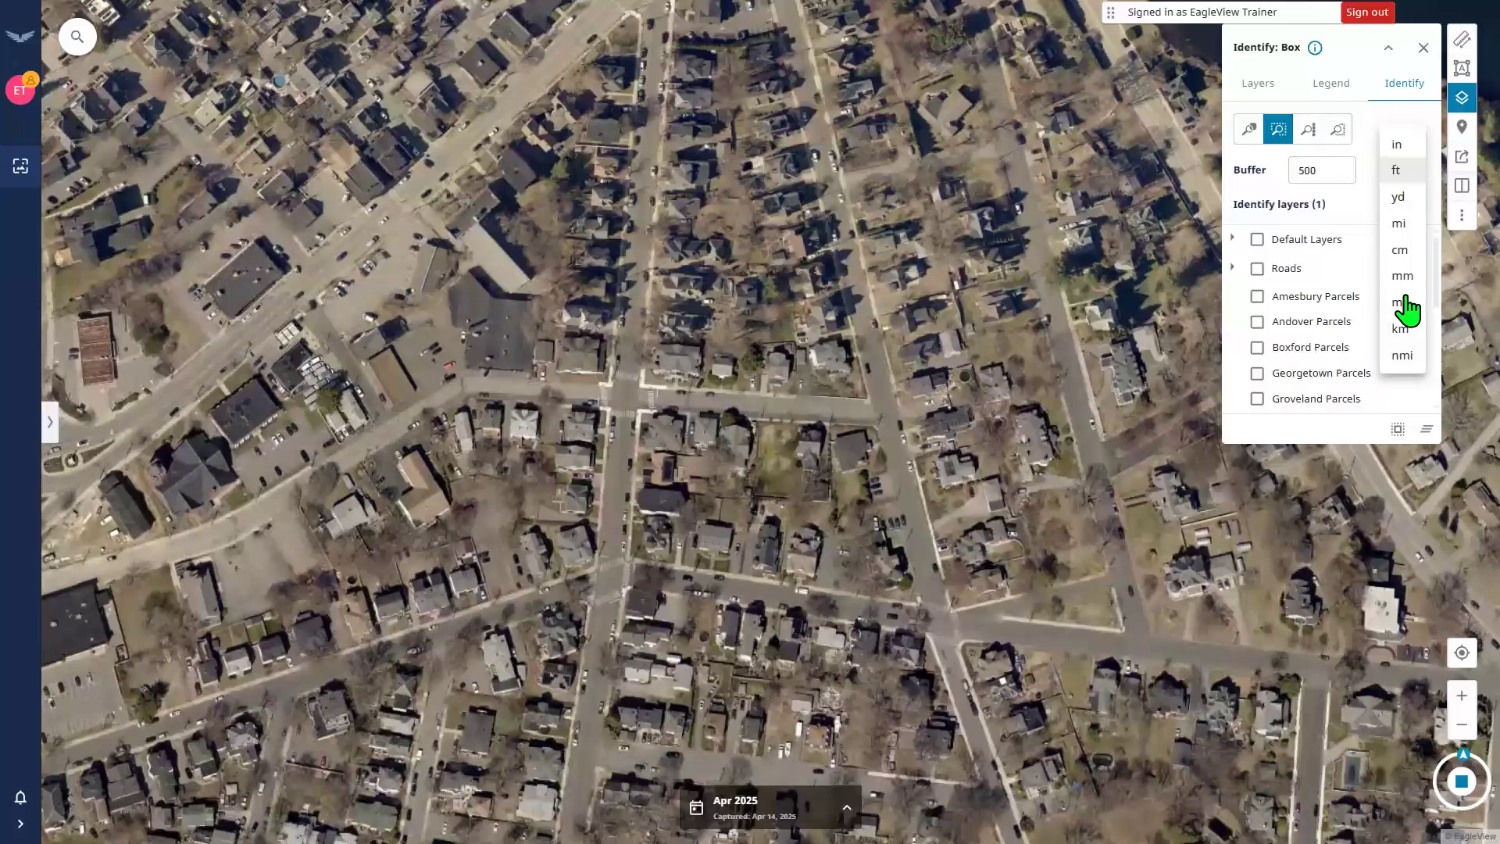
{"action": "left_click", "coordinate": [1400, 77]}
{"action": "key", "text": "shift+Tab"}
{"action": "key", "text": "BackSpace"}
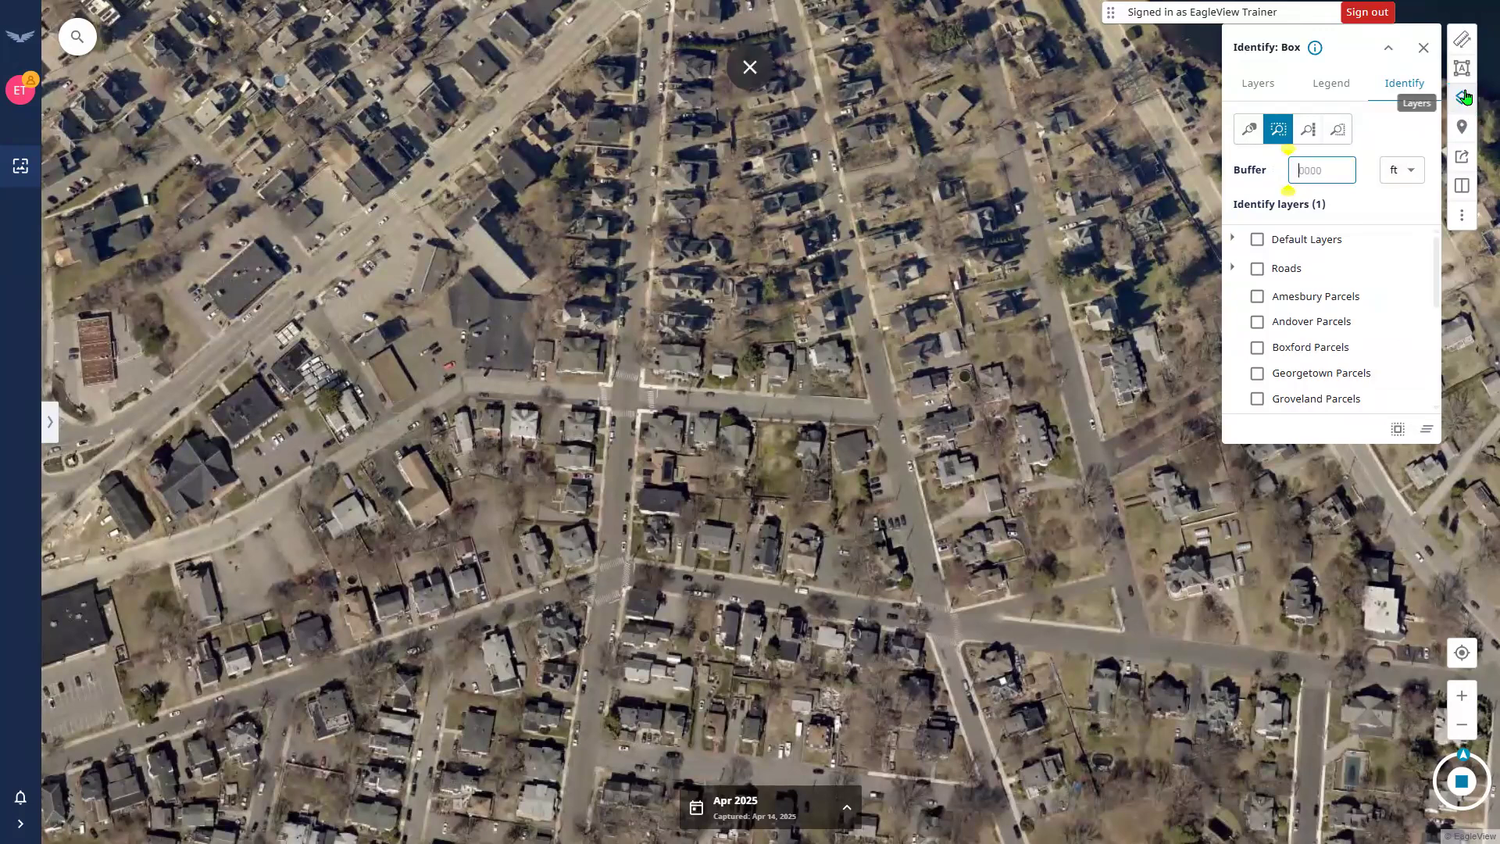
{"action": "left_click", "coordinate": [1277, 87]}
{"action": "left_click", "coordinate": [1405, 85]}
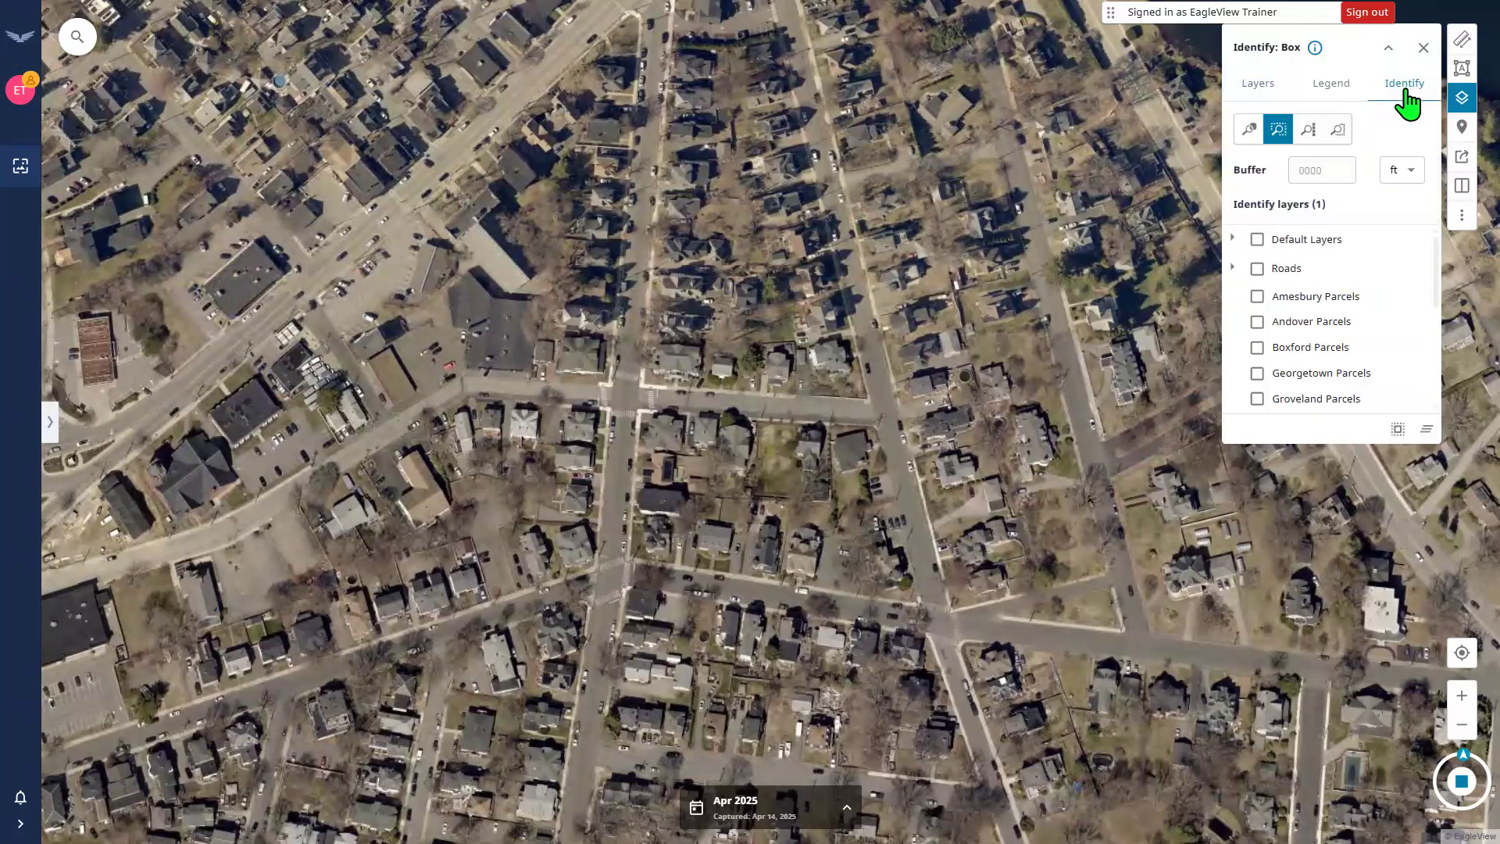
{"action": "left_click", "coordinate": [1424, 47]}
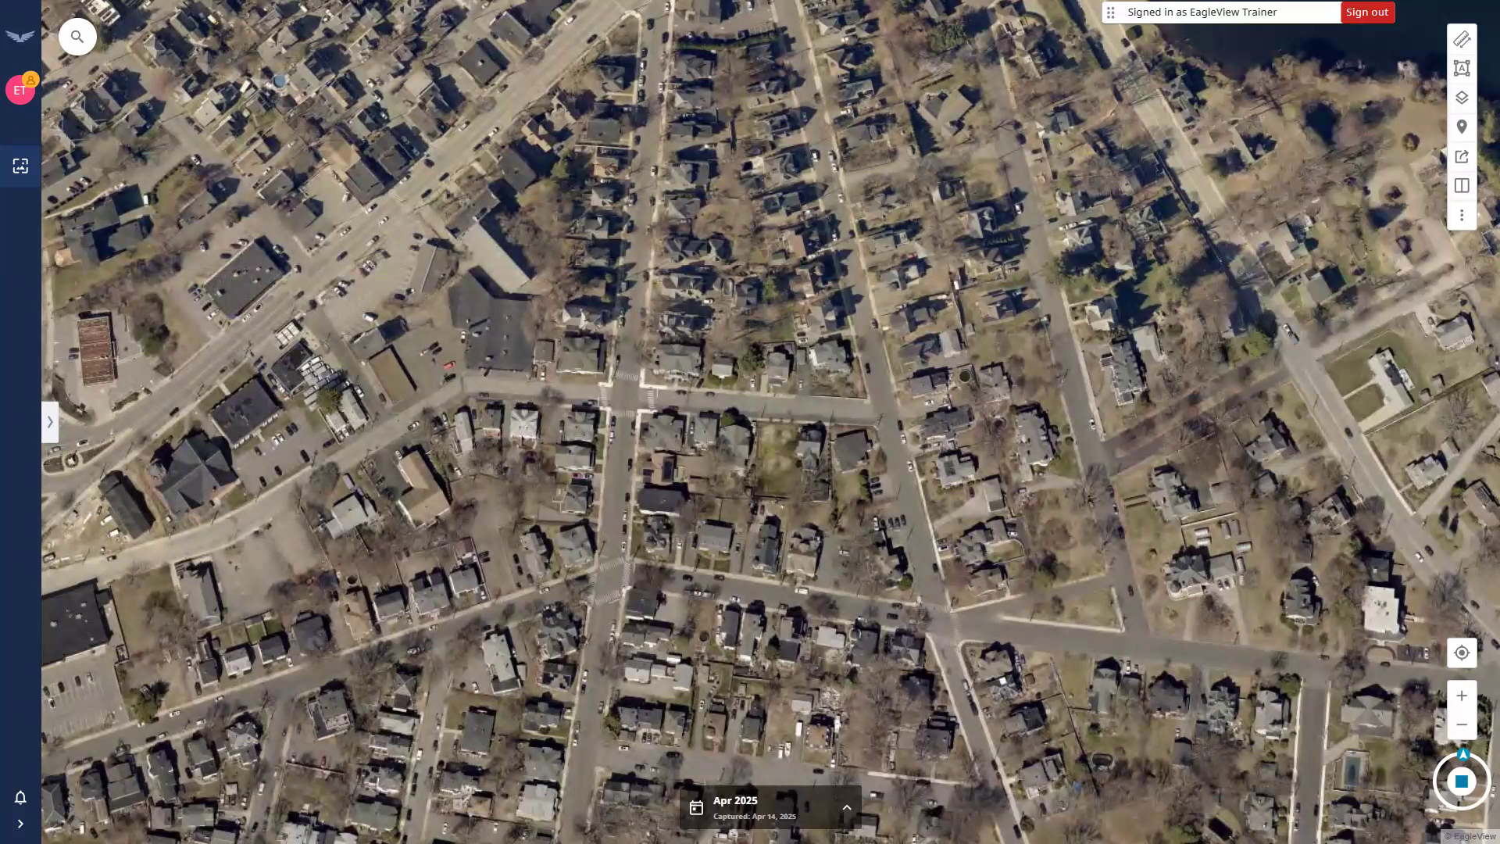
Search the coordinates 42.78039, -71.01372 using Address or Lat,Long, then dismiss the popup.
{"action": "left_click", "coordinate": [81, 47]}
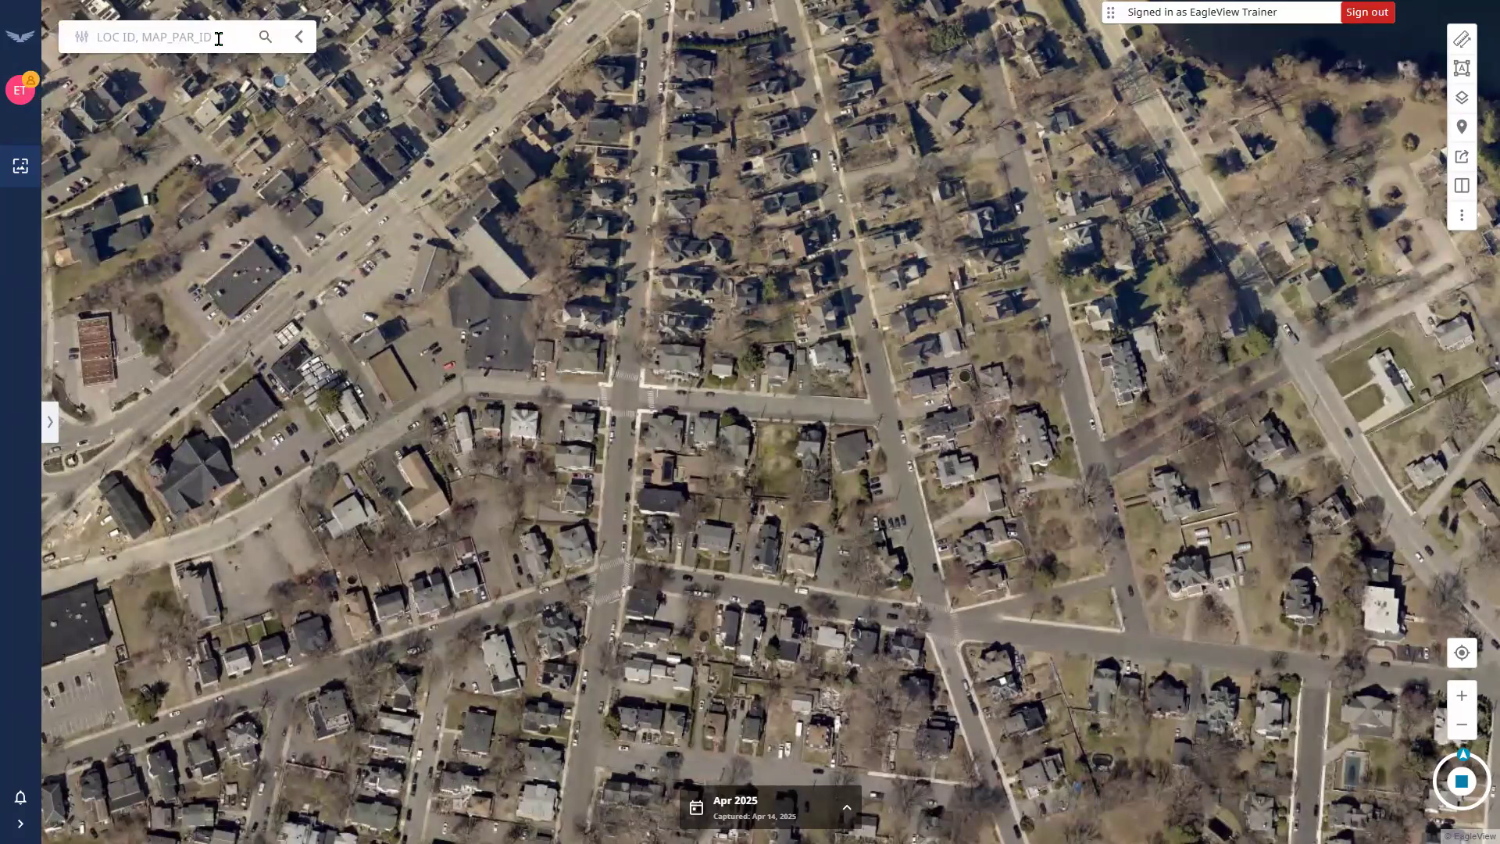
{"action": "left_click", "coordinate": [86, 47]}
{"action": "left_click", "coordinate": [87, 86]}
{"action": "type", "text": "42.78039, -71.01372"}
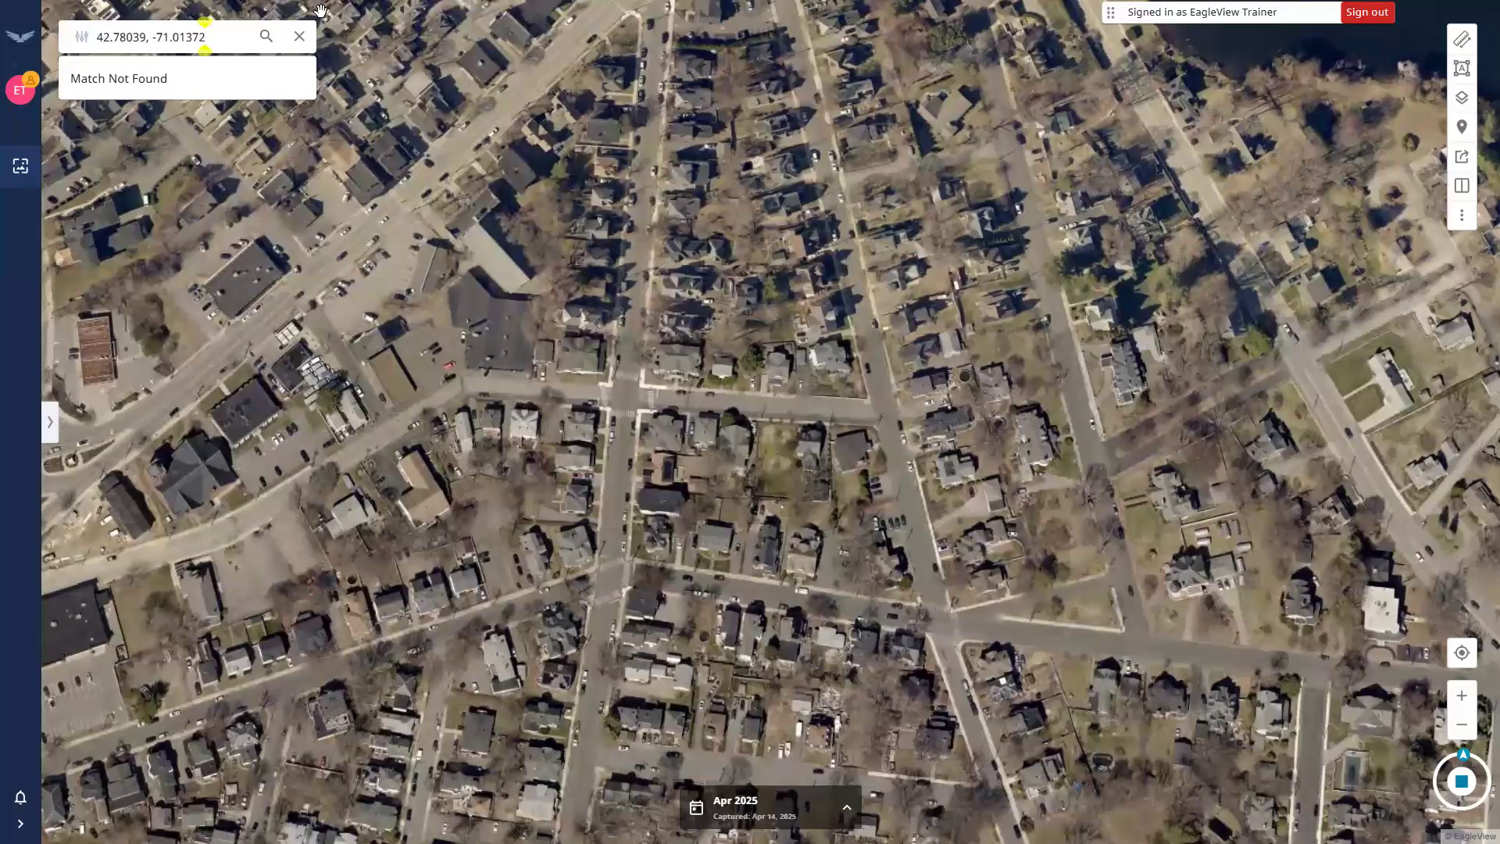
{"action": "left_click", "coordinate": [267, 36]}
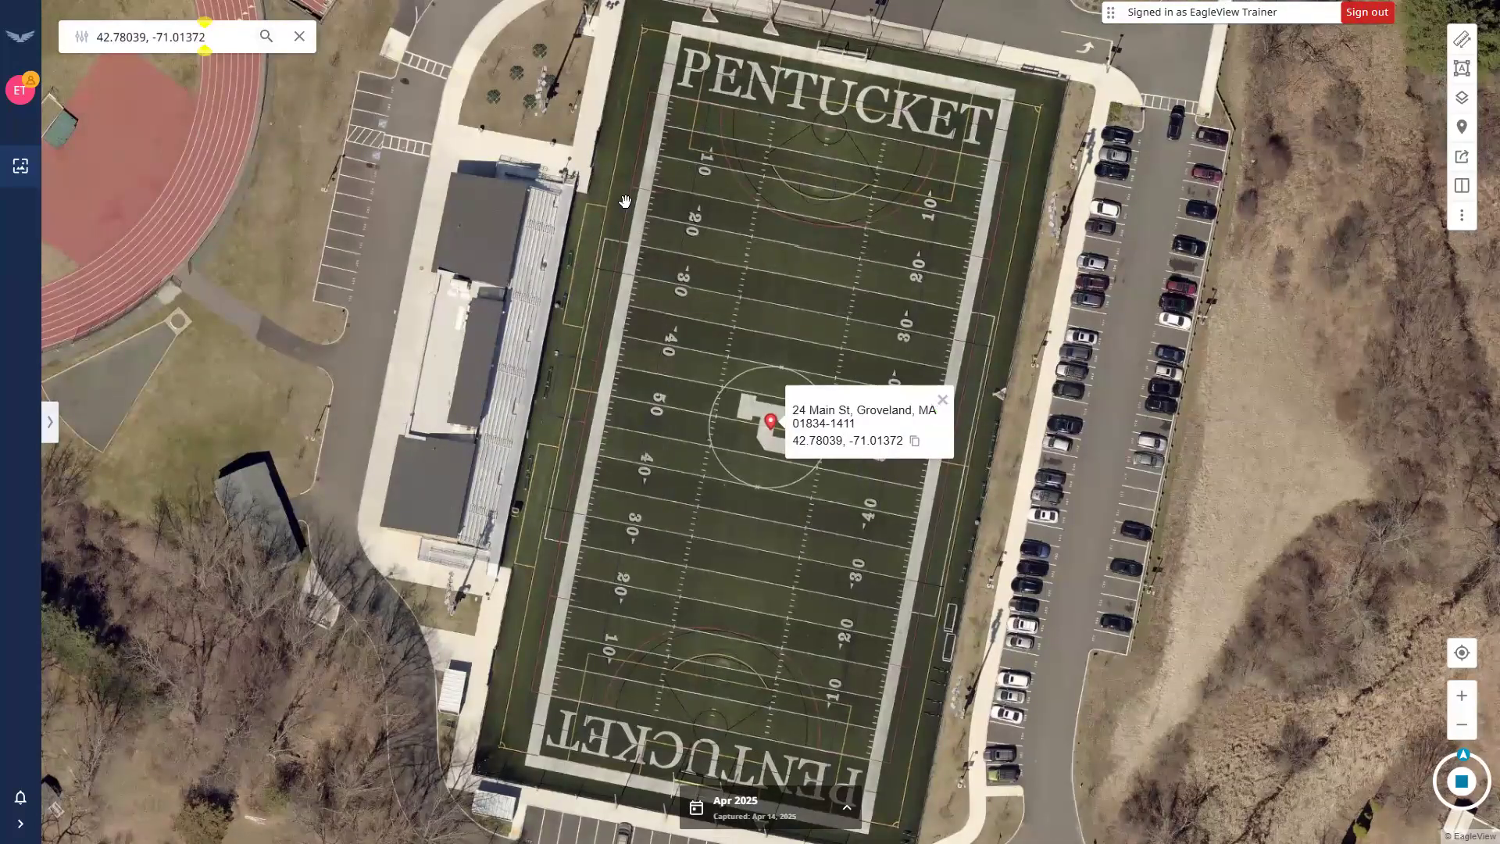
{"action": "left_click", "coordinate": [297, 37]}
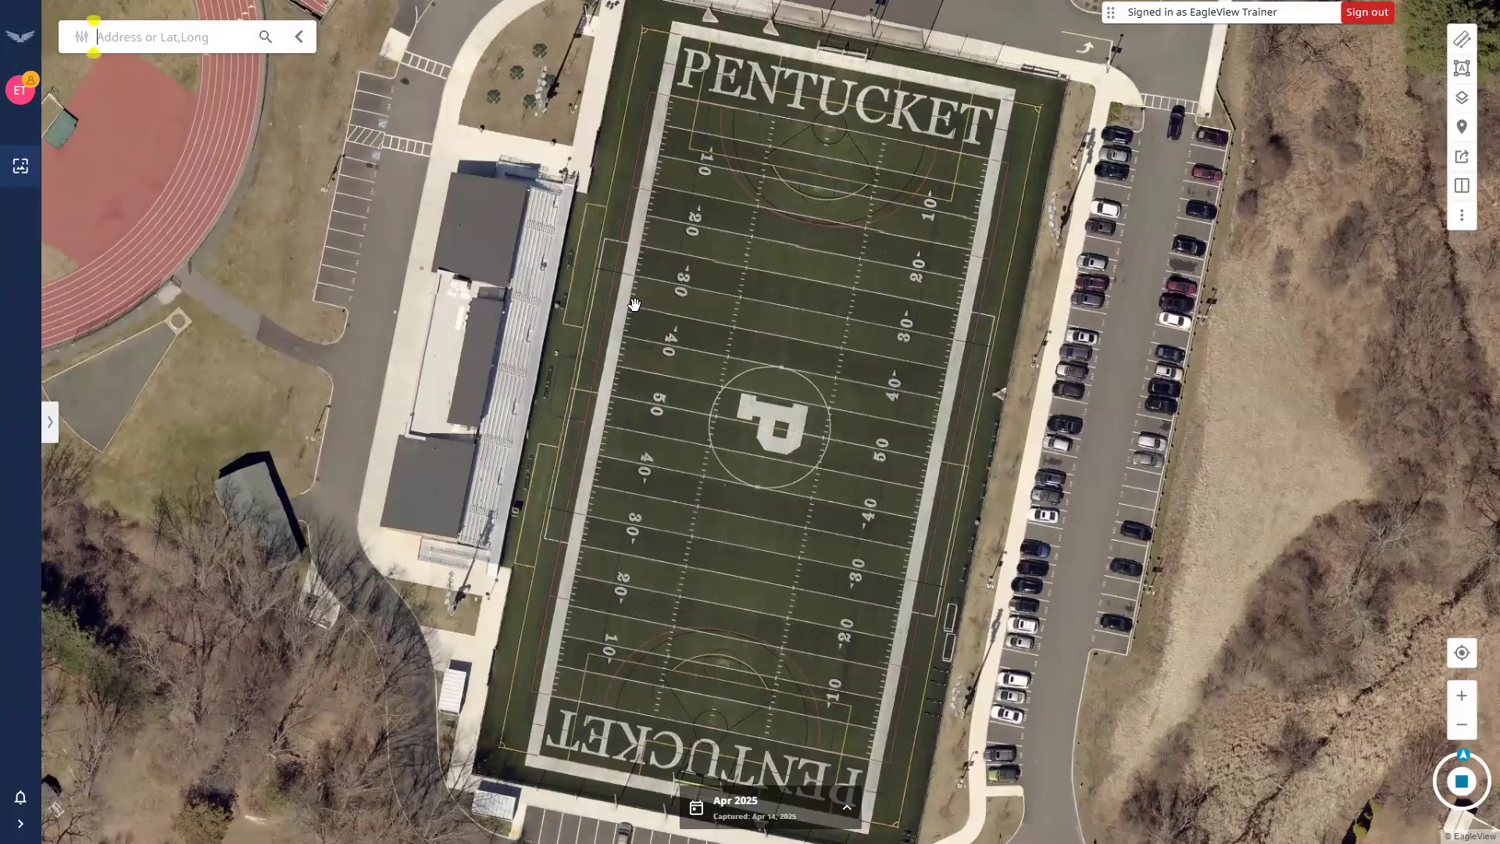
{"action": "left_click", "coordinate": [633, 305]}
Zoom out and switch to an oblique view from the south centred on the football field.
{"action": "scroll", "coordinate": [633, 308], "scroll_direction": "down", "scroll_amount": 2}
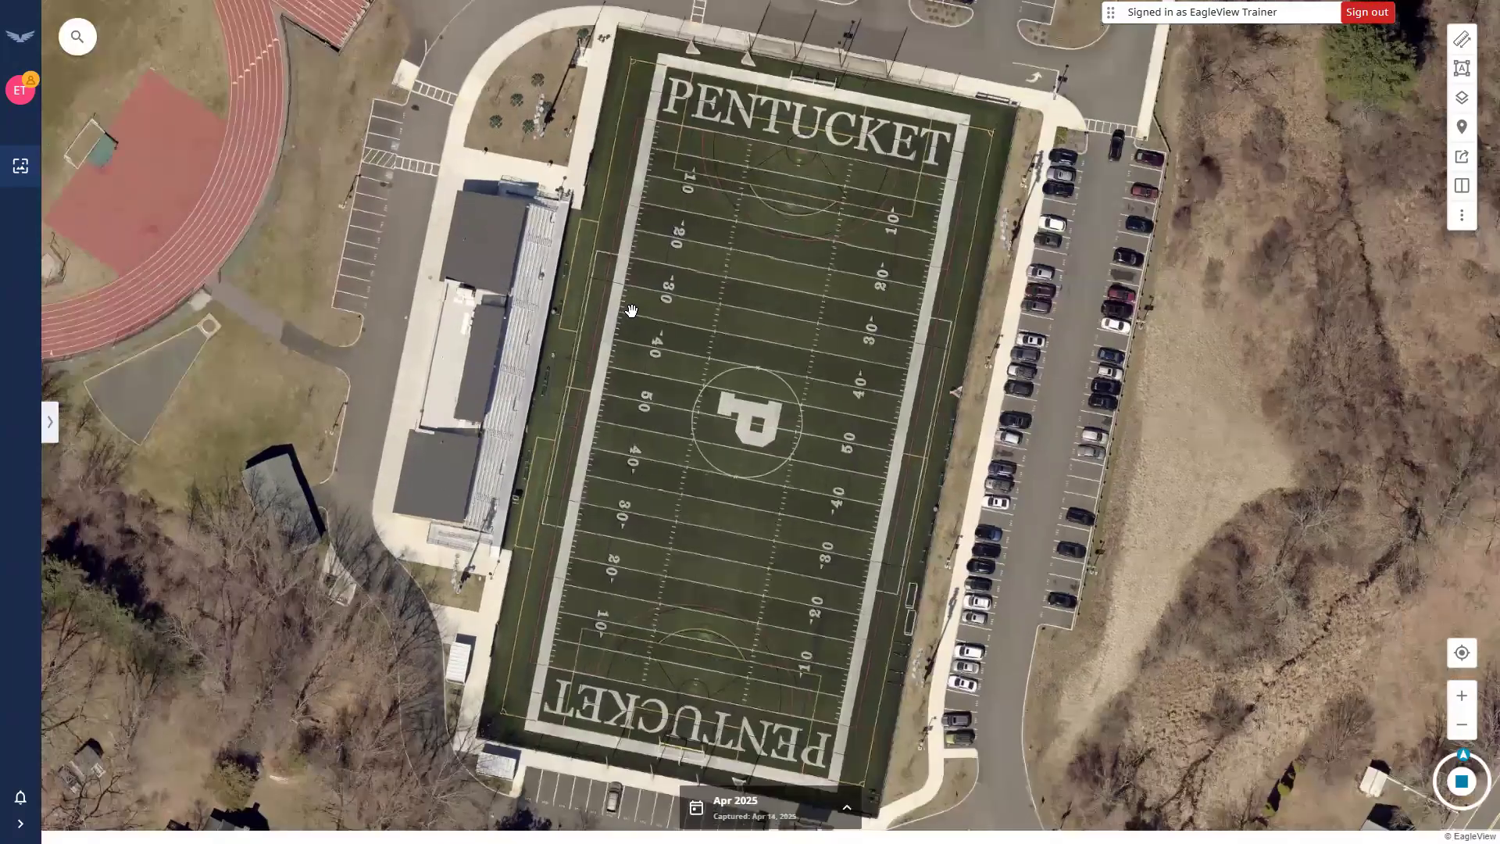
{"action": "scroll", "coordinate": [631, 311], "scroll_direction": "down", "scroll_amount": 1}
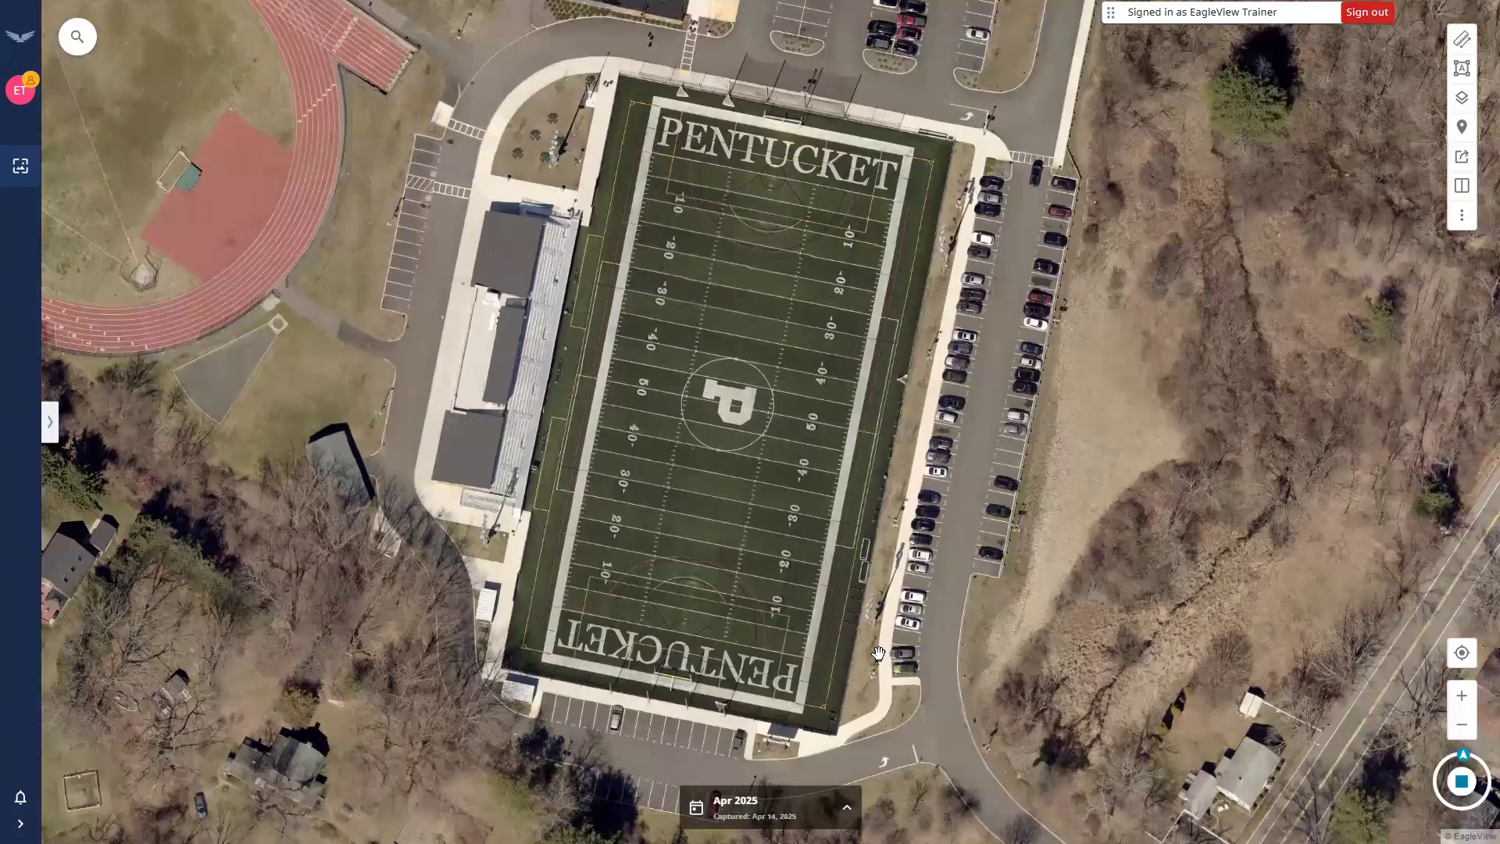
{"action": "left_click_drag", "start_coordinate": [718, 414], "coordinate": [685, 382]}
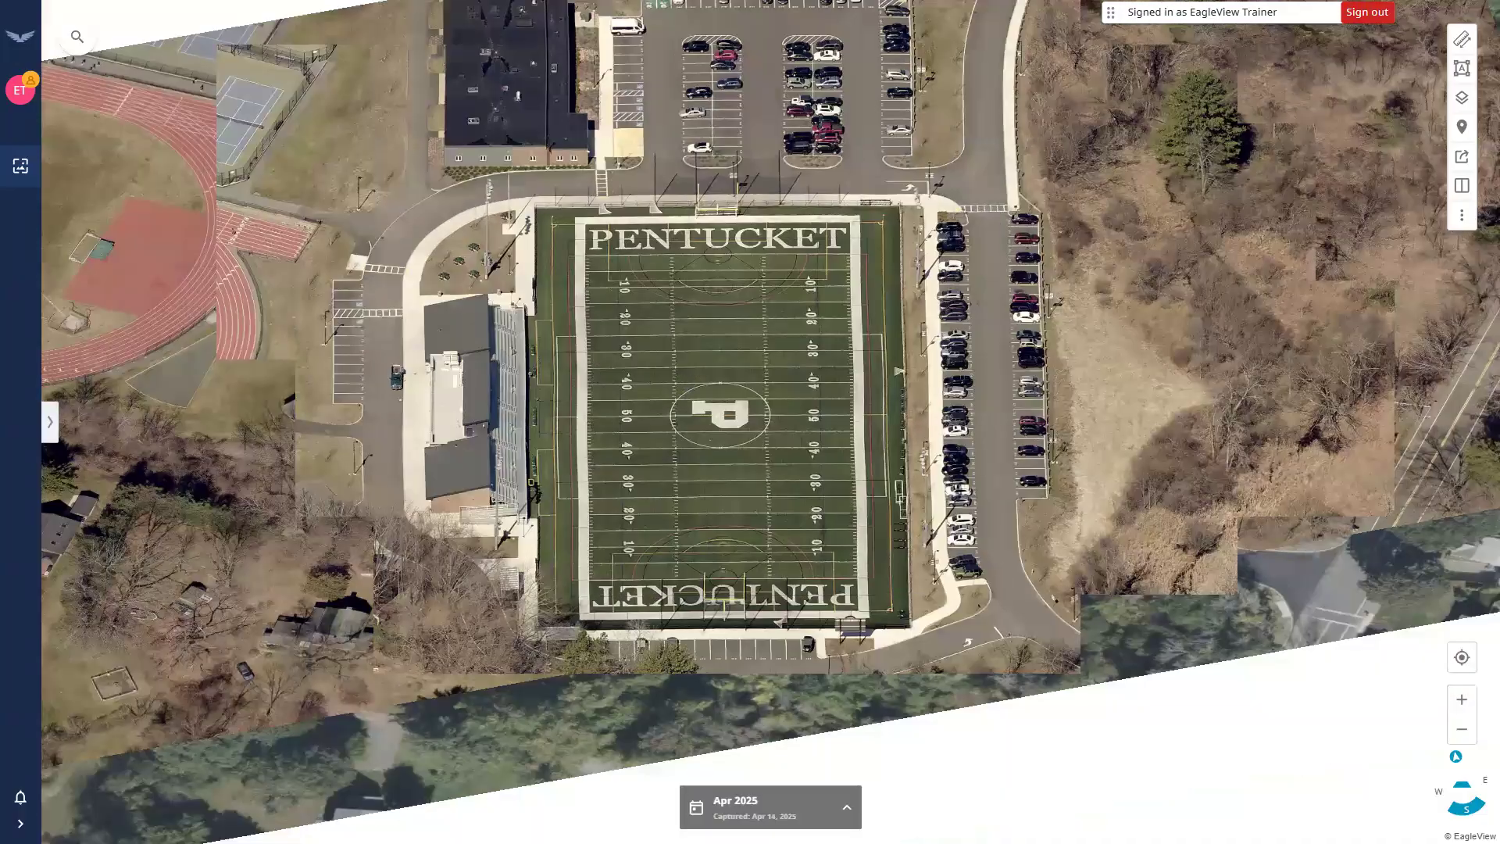
{"action": "left_click_drag", "start_coordinate": [720, 415], "coordinate": [821, 390]}
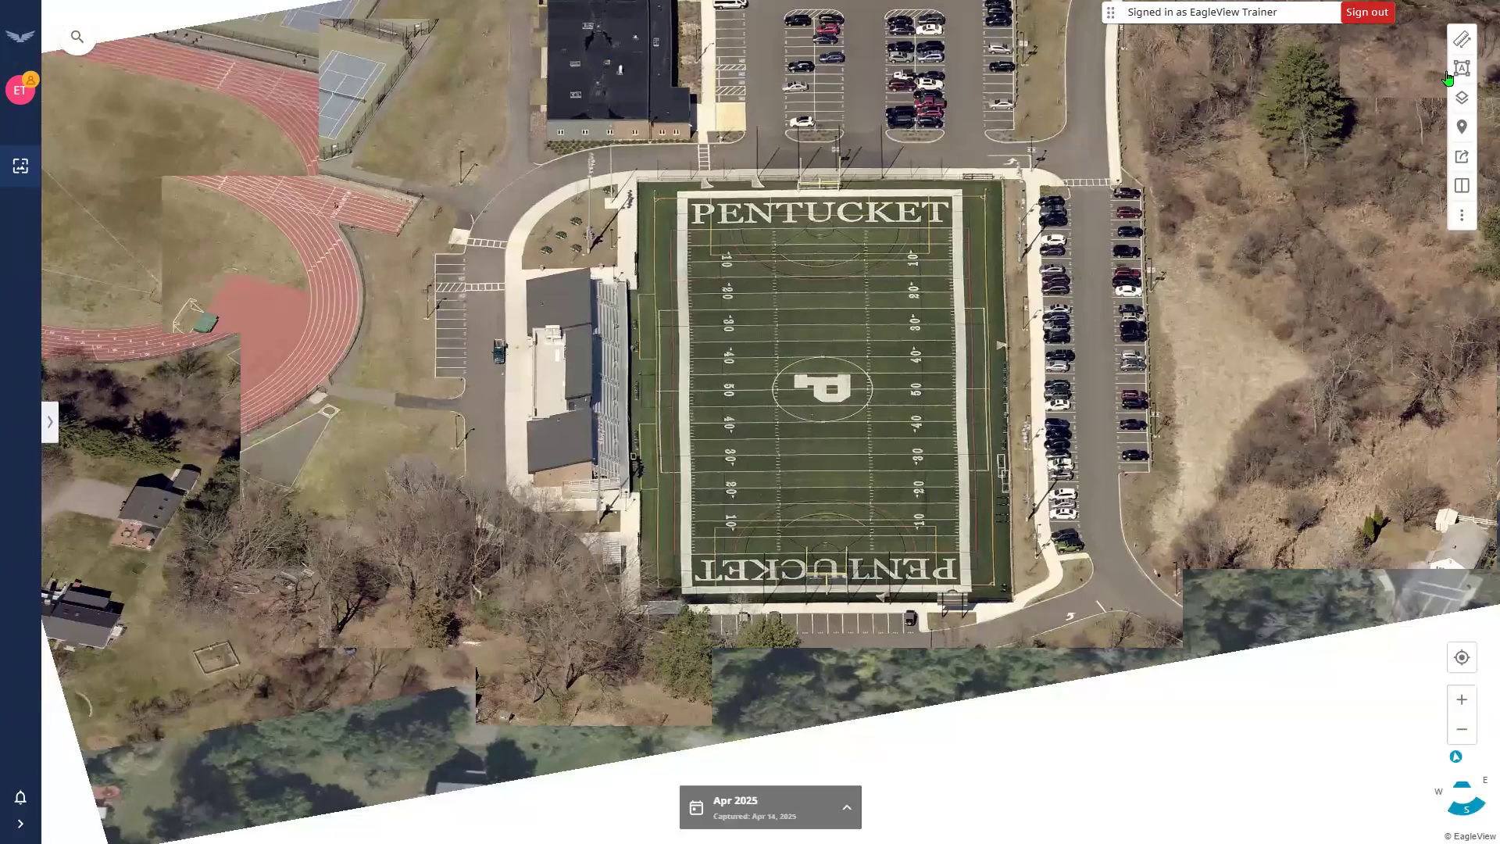
Open the measuring tools and choose the Height measurement.
{"action": "key", "text": "ctrl"}
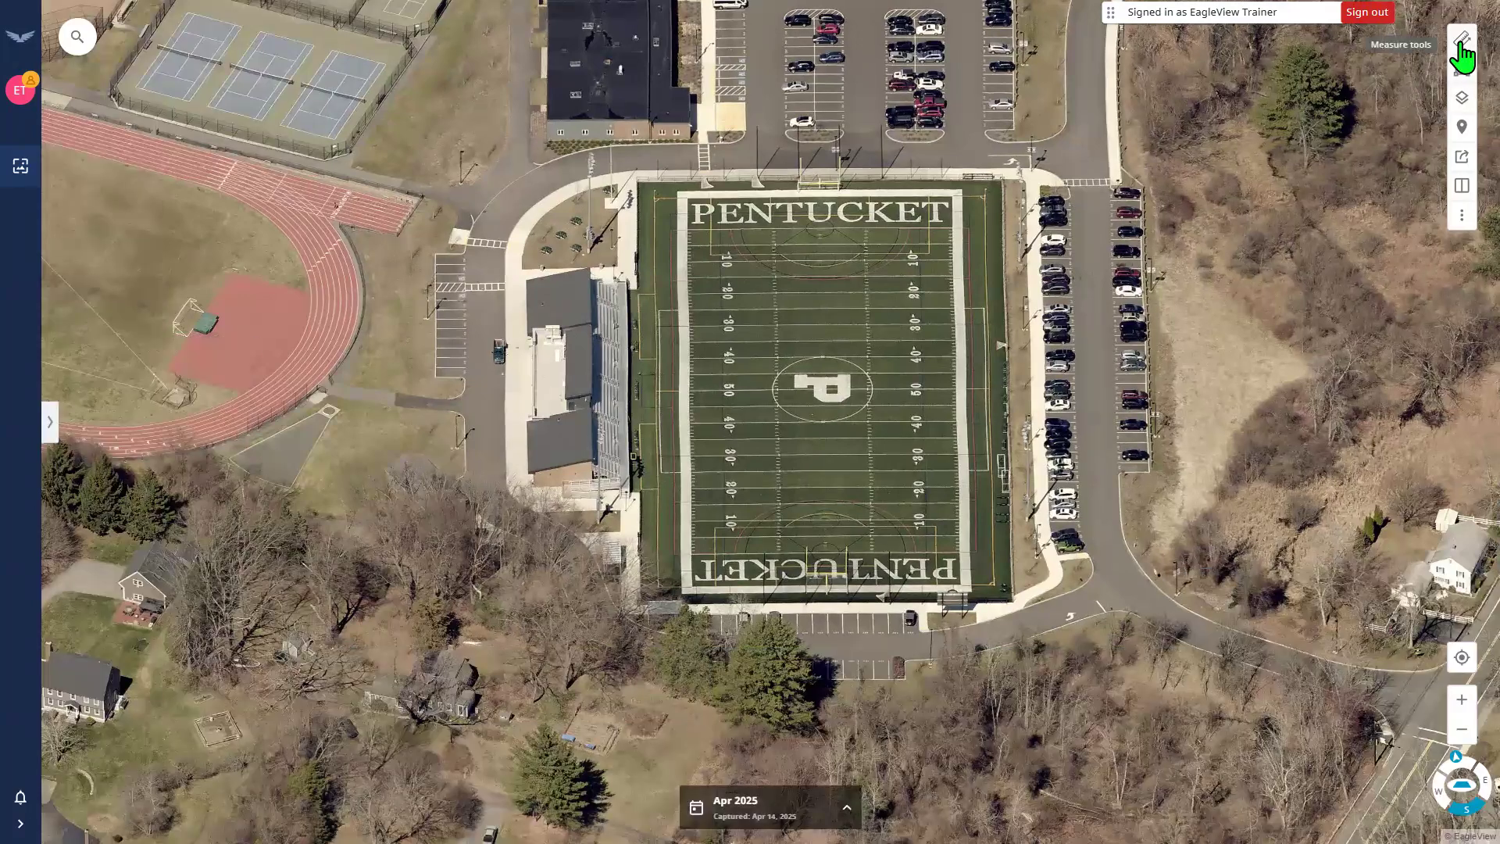
{"action": "left_click", "coordinate": [1457, 45]}
{"action": "left_click", "coordinate": [1461, 55]}
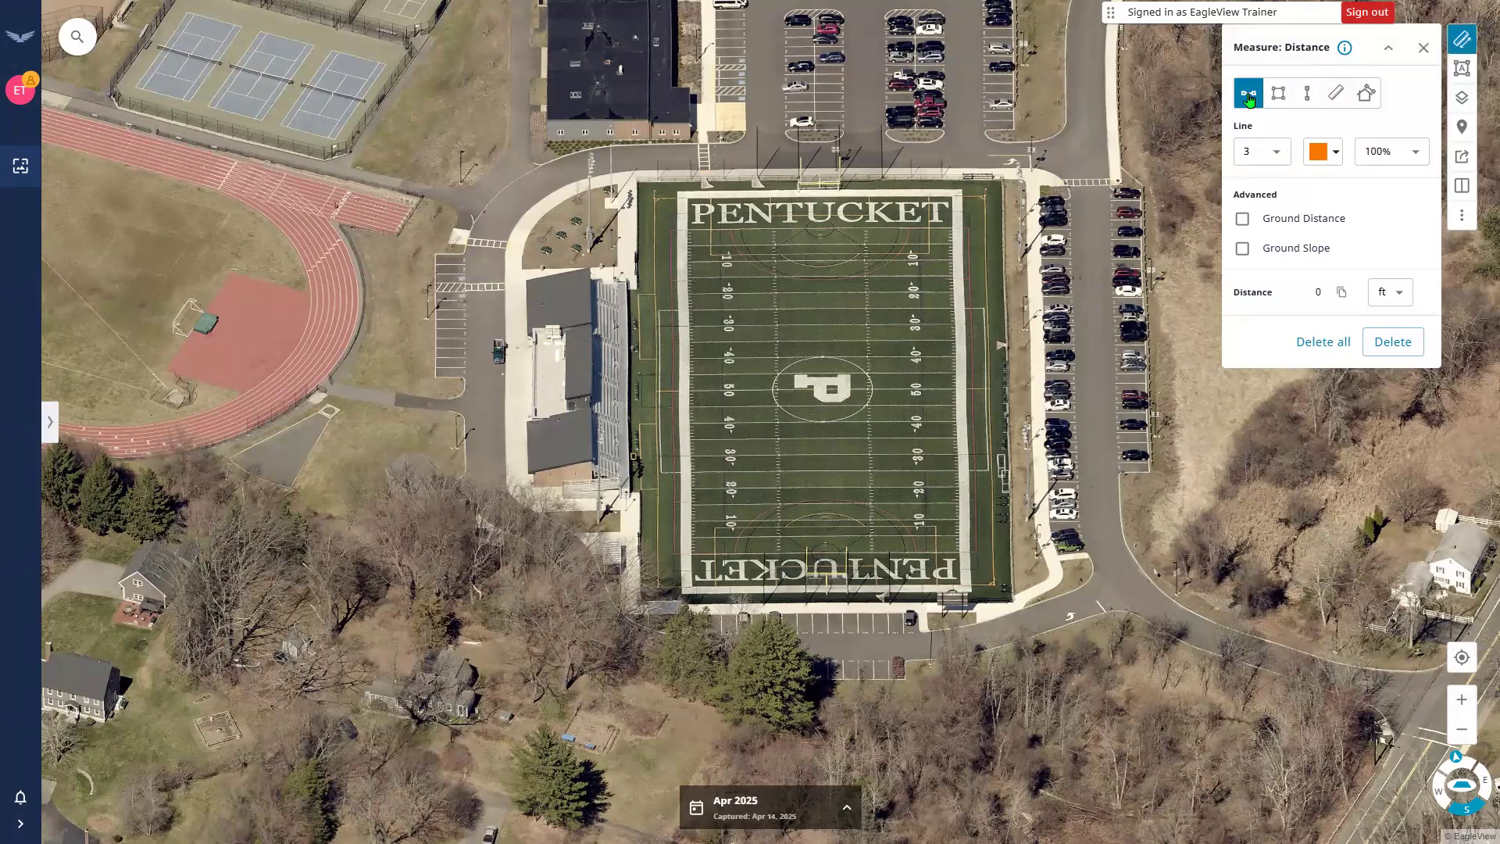
{"action": "left_click", "coordinate": [1309, 94]}
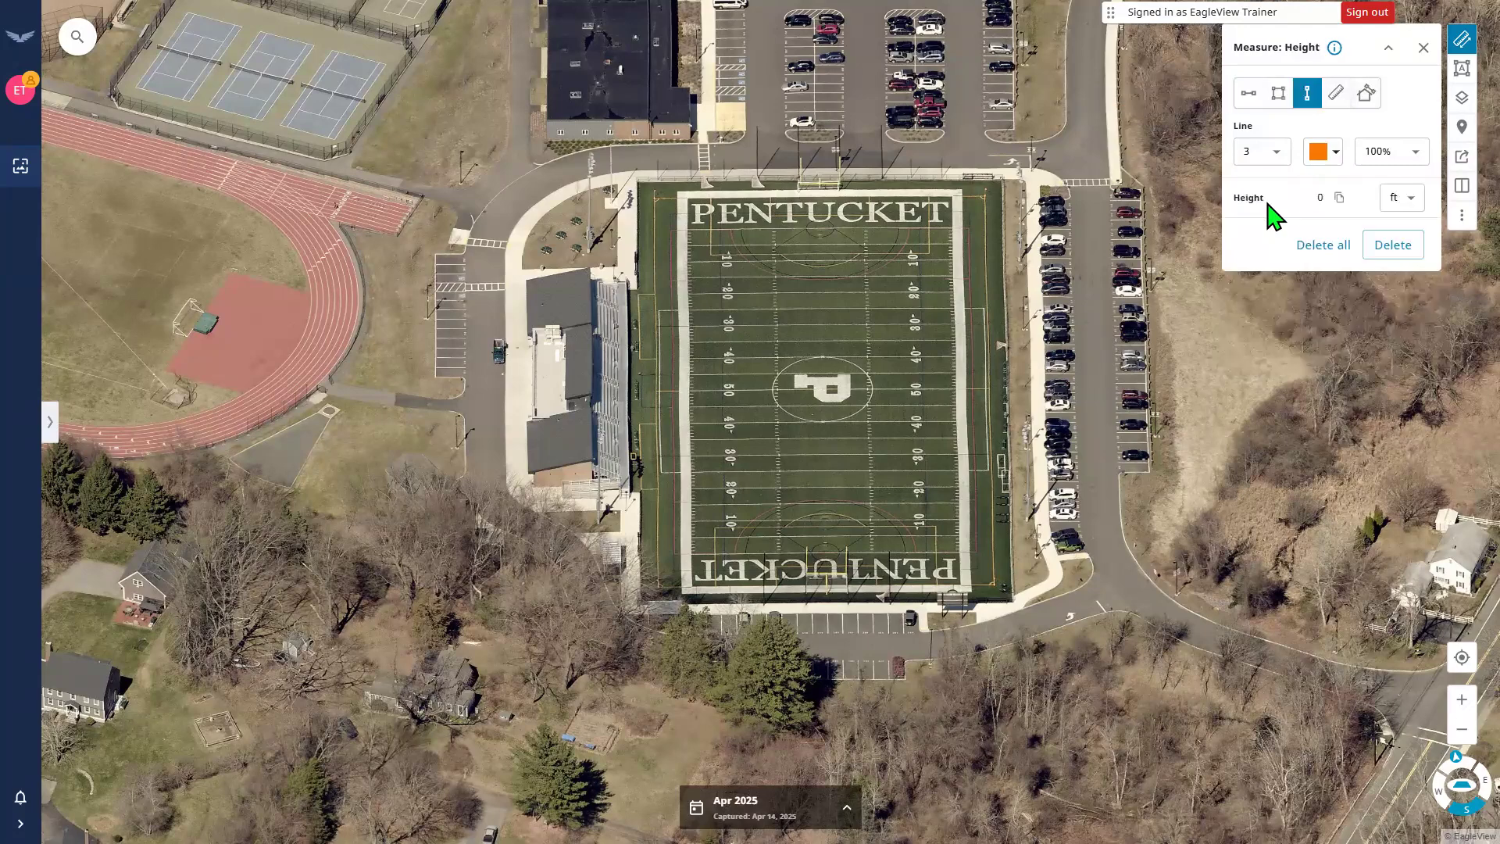
Style the height line yellow, weight 4, 70% opacity, with feet as the unit.
{"action": "left_click", "coordinate": [1317, 153]}
{"action": "left_click", "coordinate": [1365, 231]}
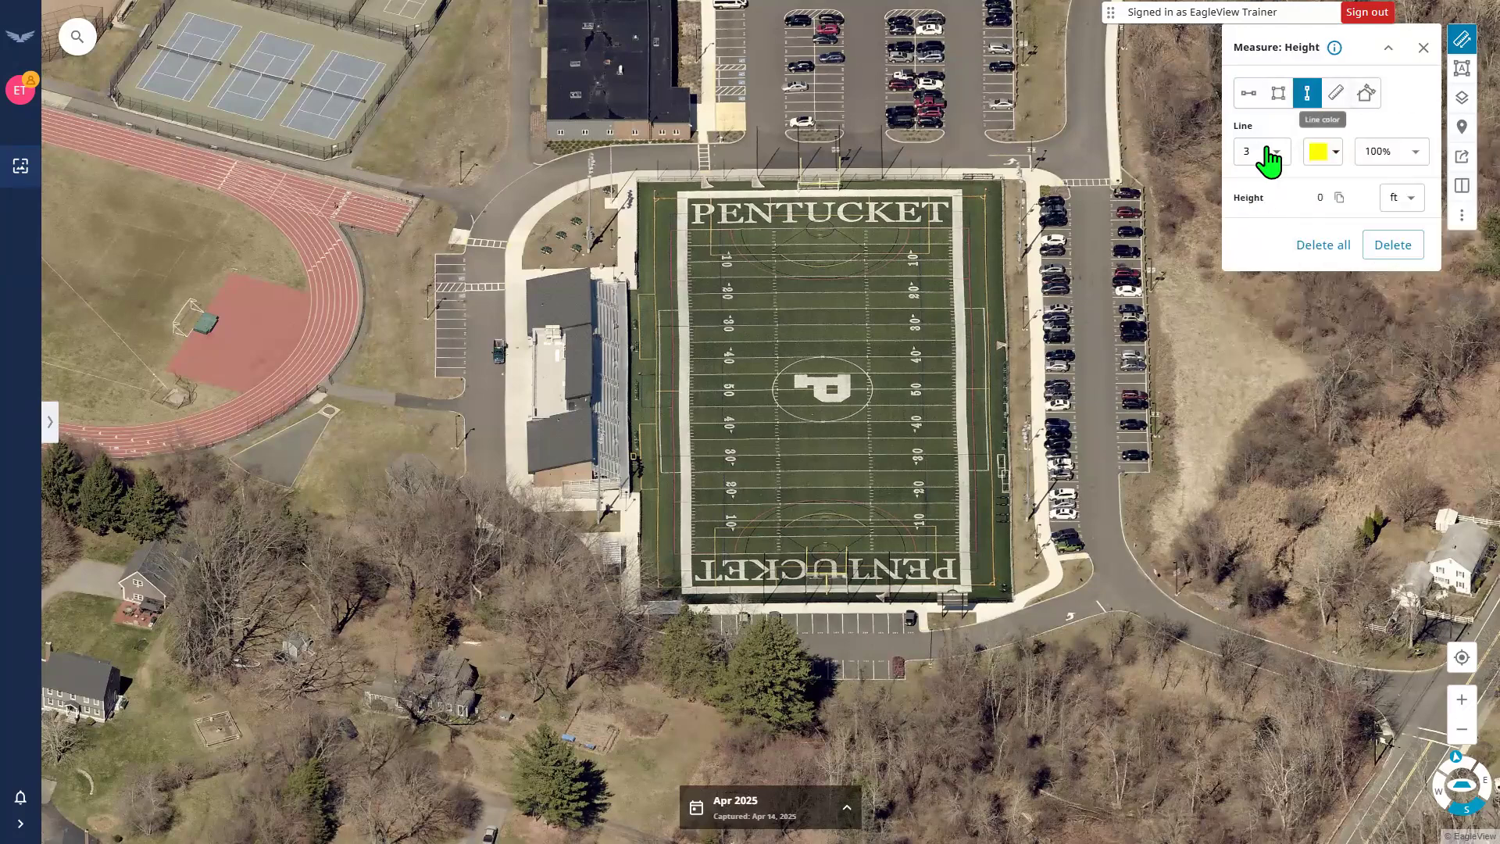
{"action": "left_click", "coordinate": [1270, 160]}
{"action": "left_click", "coordinate": [1270, 163]}
{"action": "left_click", "coordinate": [1266, 207]}
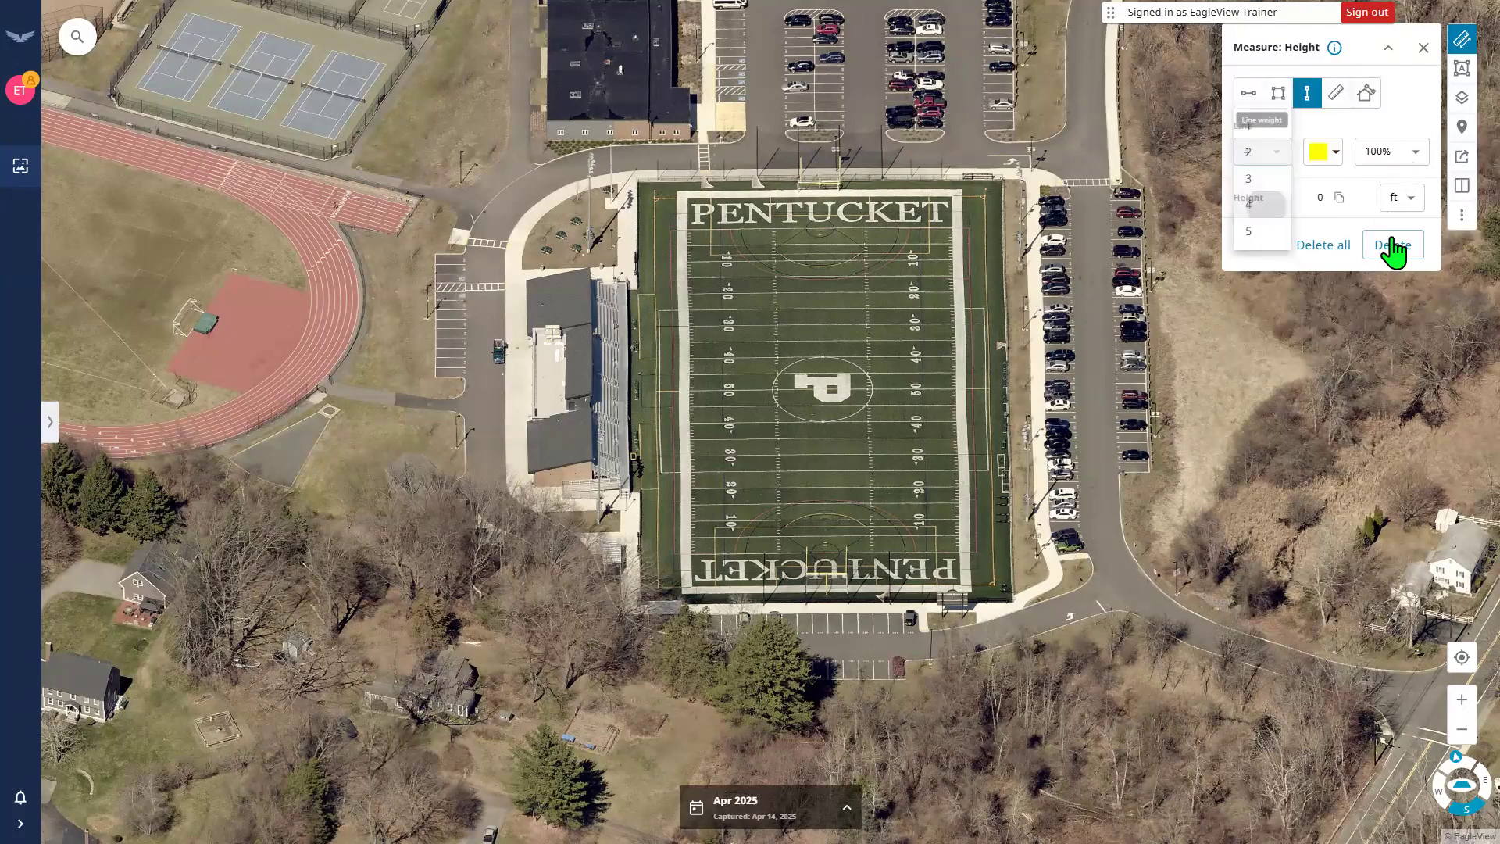
{"action": "left_click", "coordinate": [1392, 151]}
{"action": "left_click", "coordinate": [1390, 226]}
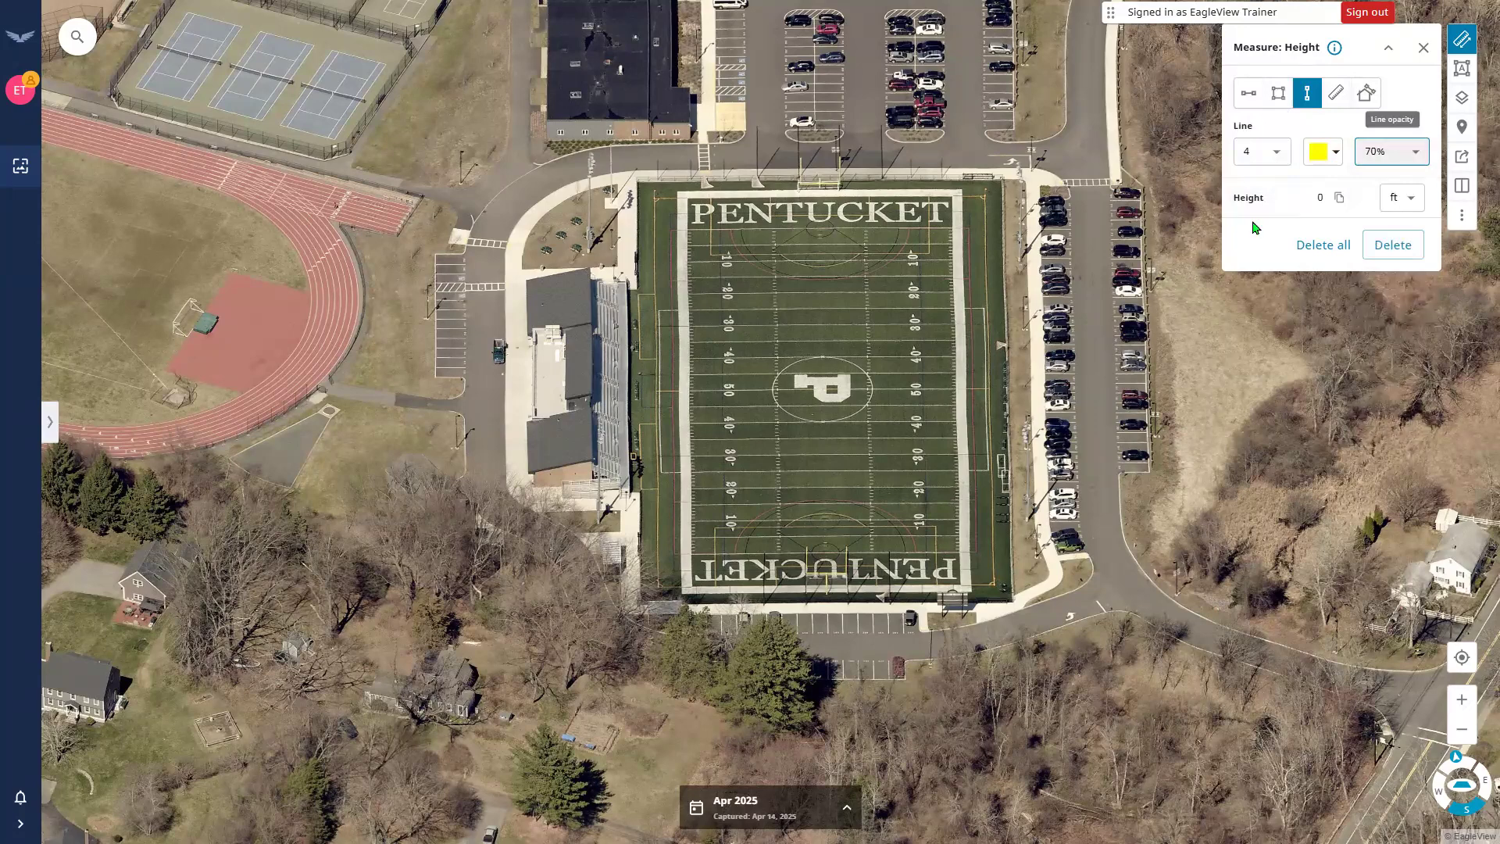
{"action": "left_click", "coordinate": [1407, 209]}
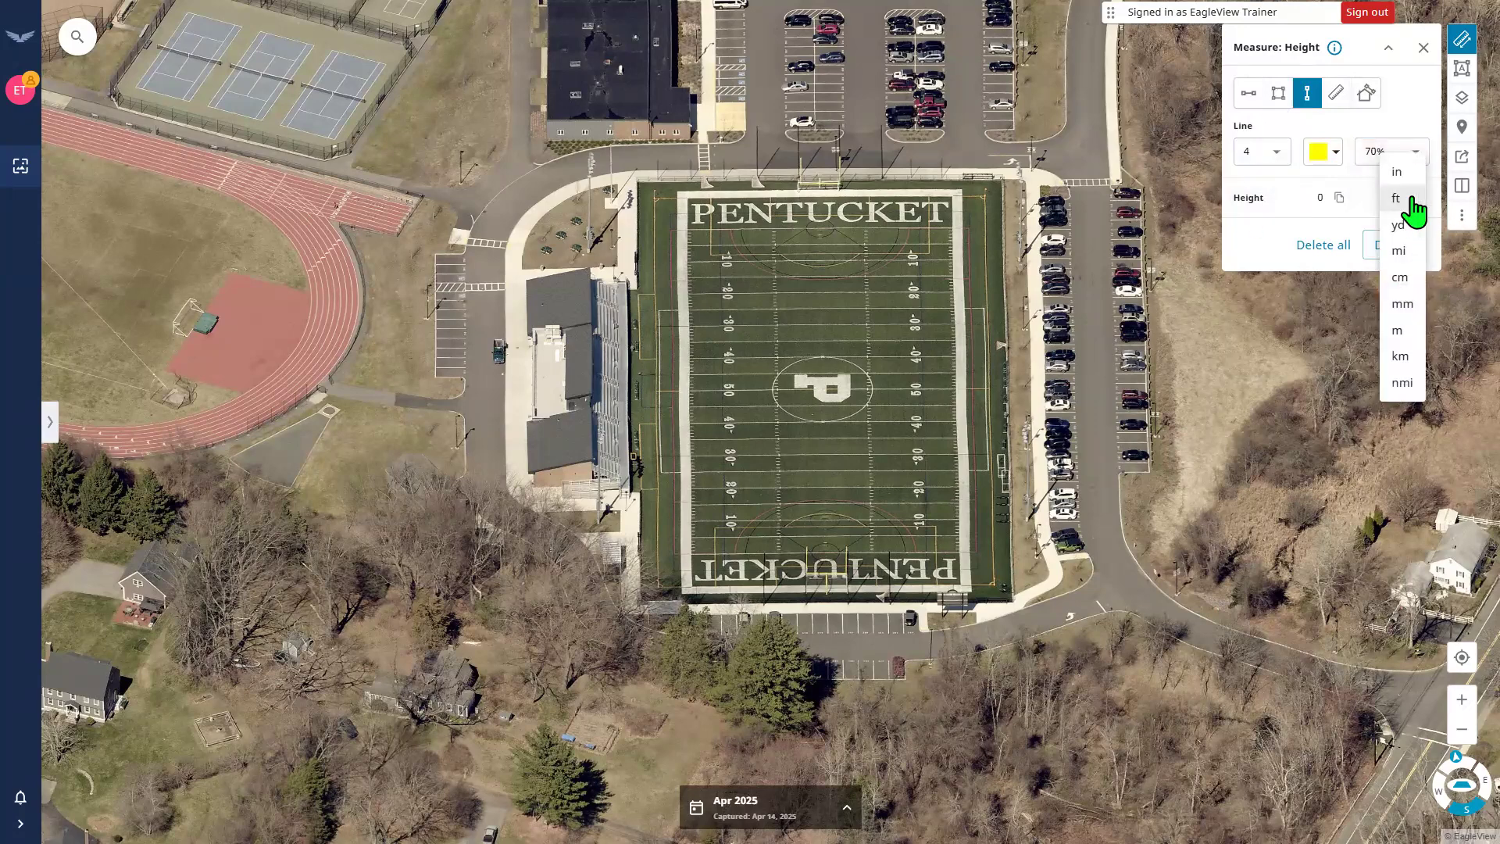
{"action": "left_click", "coordinate": [1406, 201]}
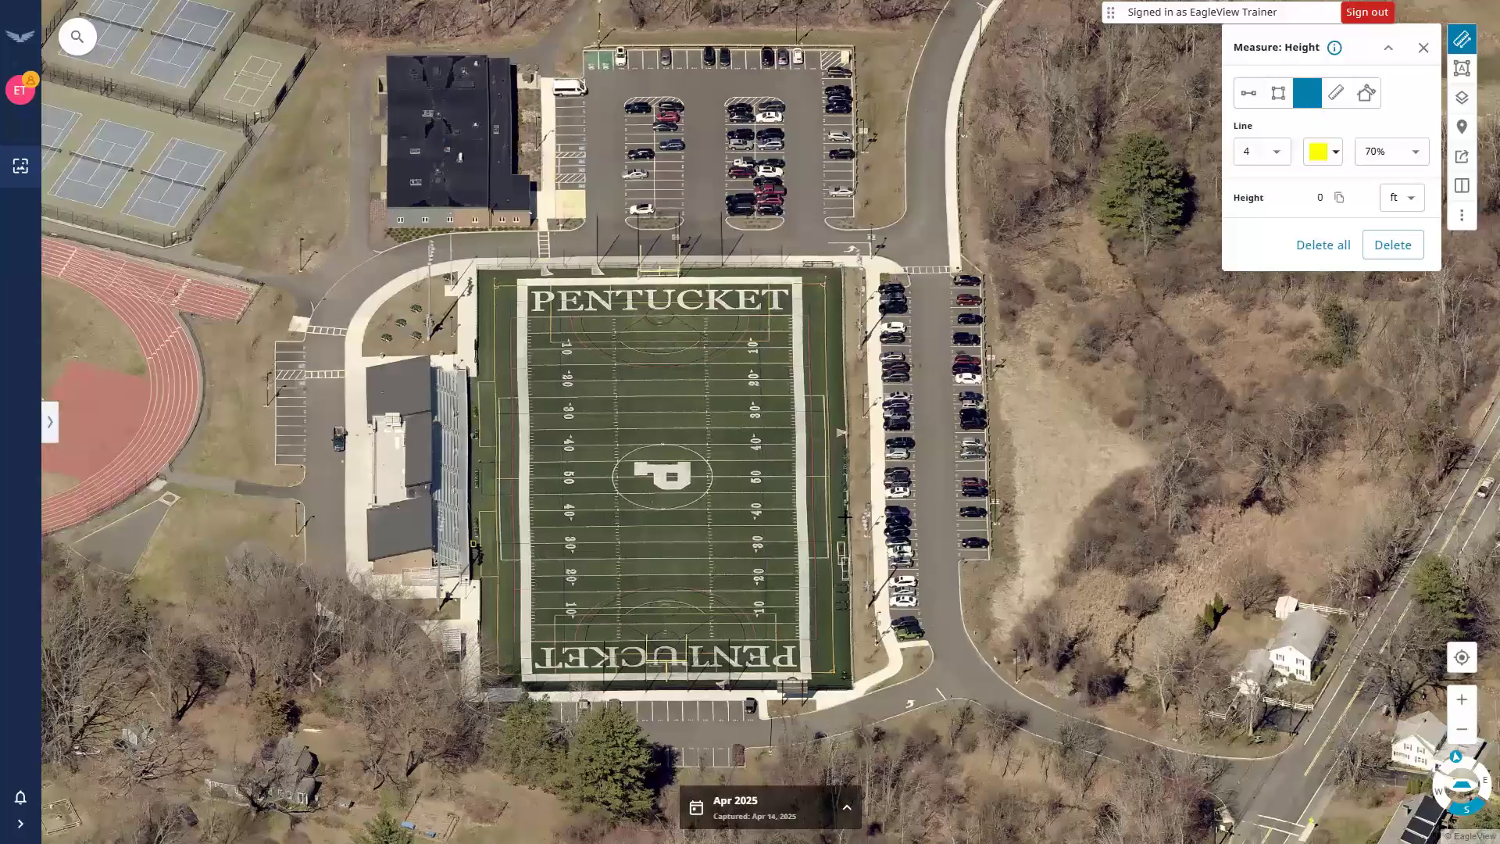
Measure the building wall from base to roofline, giving 15.8 ft.
{"action": "scroll", "coordinate": [466, 282], "scroll_direction": "up", "scroll_amount": 1}
{"action": "scroll", "coordinate": [456, 316], "scroll_direction": "up", "scroll_amount": 2}
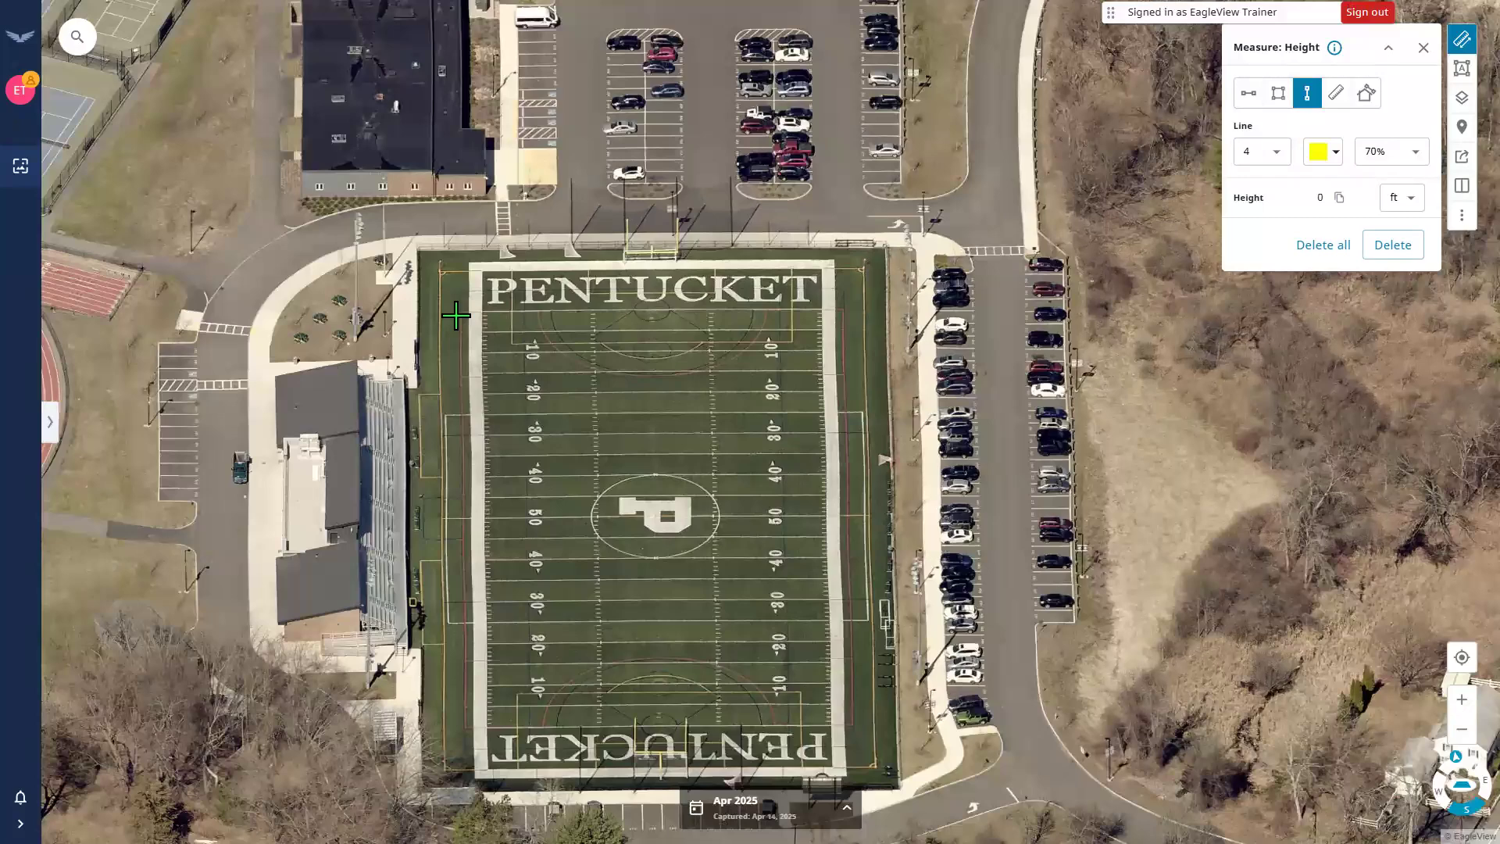
{"action": "scroll", "coordinate": [455, 316], "scroll_direction": "up", "scroll_amount": 4}
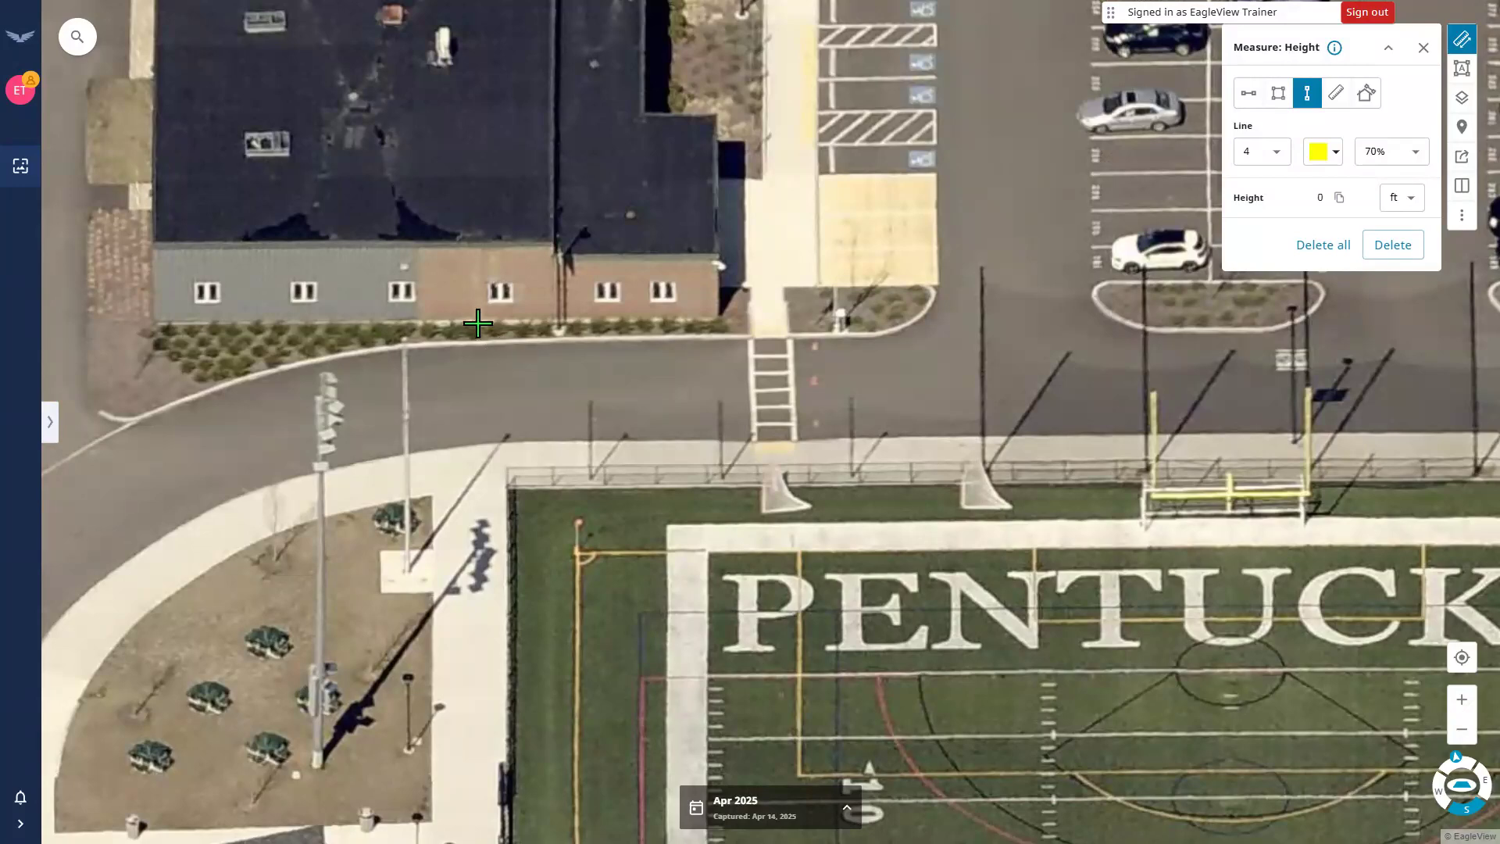
{"action": "left_click", "coordinate": [416, 322]}
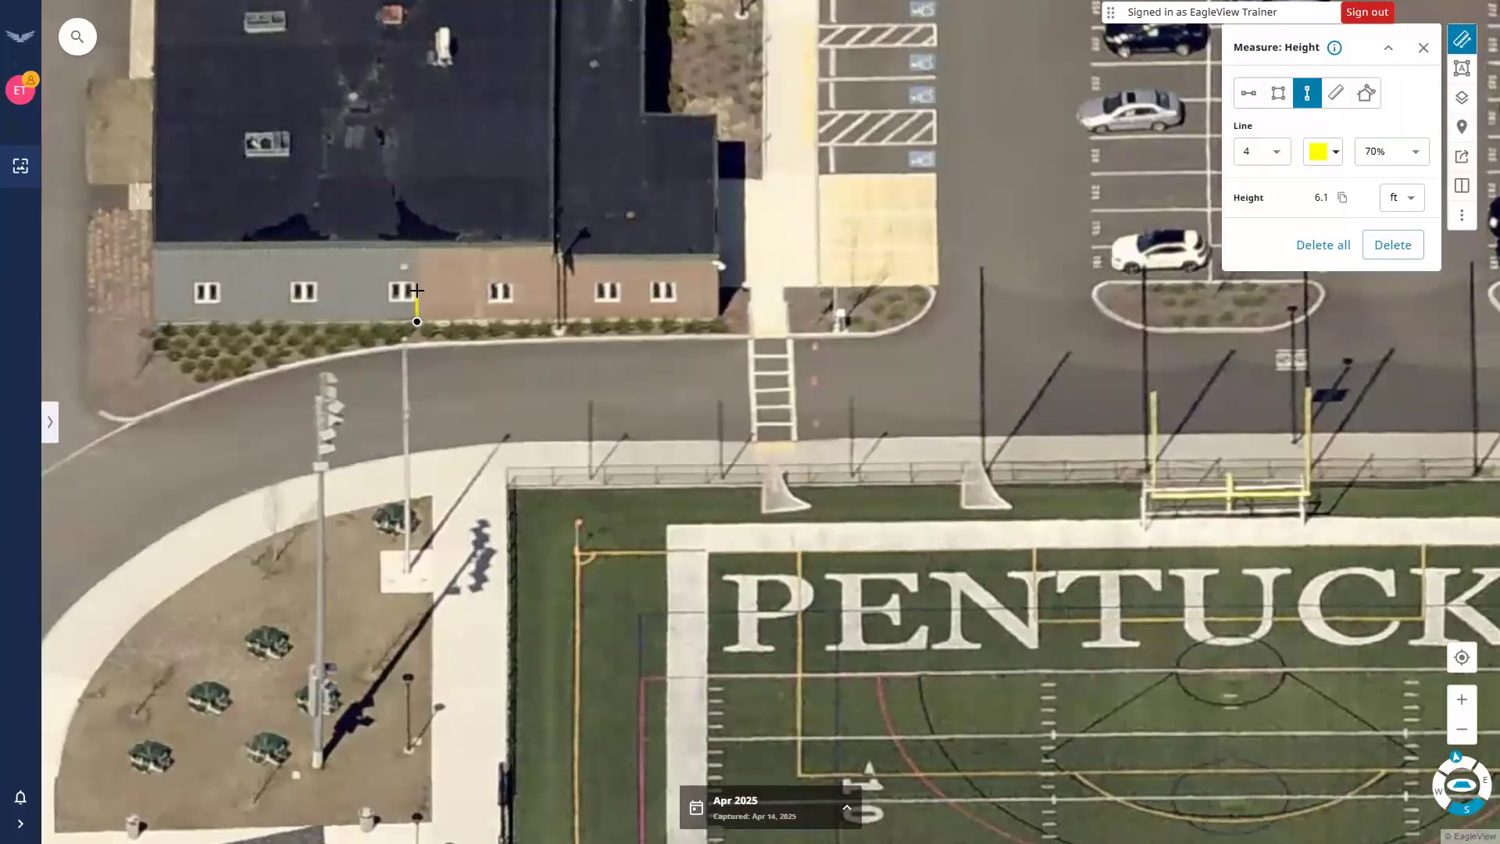
{"action": "left_click", "coordinate": [416, 242]}
Recolour the height line green at width 5 and begin a new measurement.
{"action": "left_click", "coordinate": [1327, 156]}
{"action": "left_click", "coordinate": [1384, 224]}
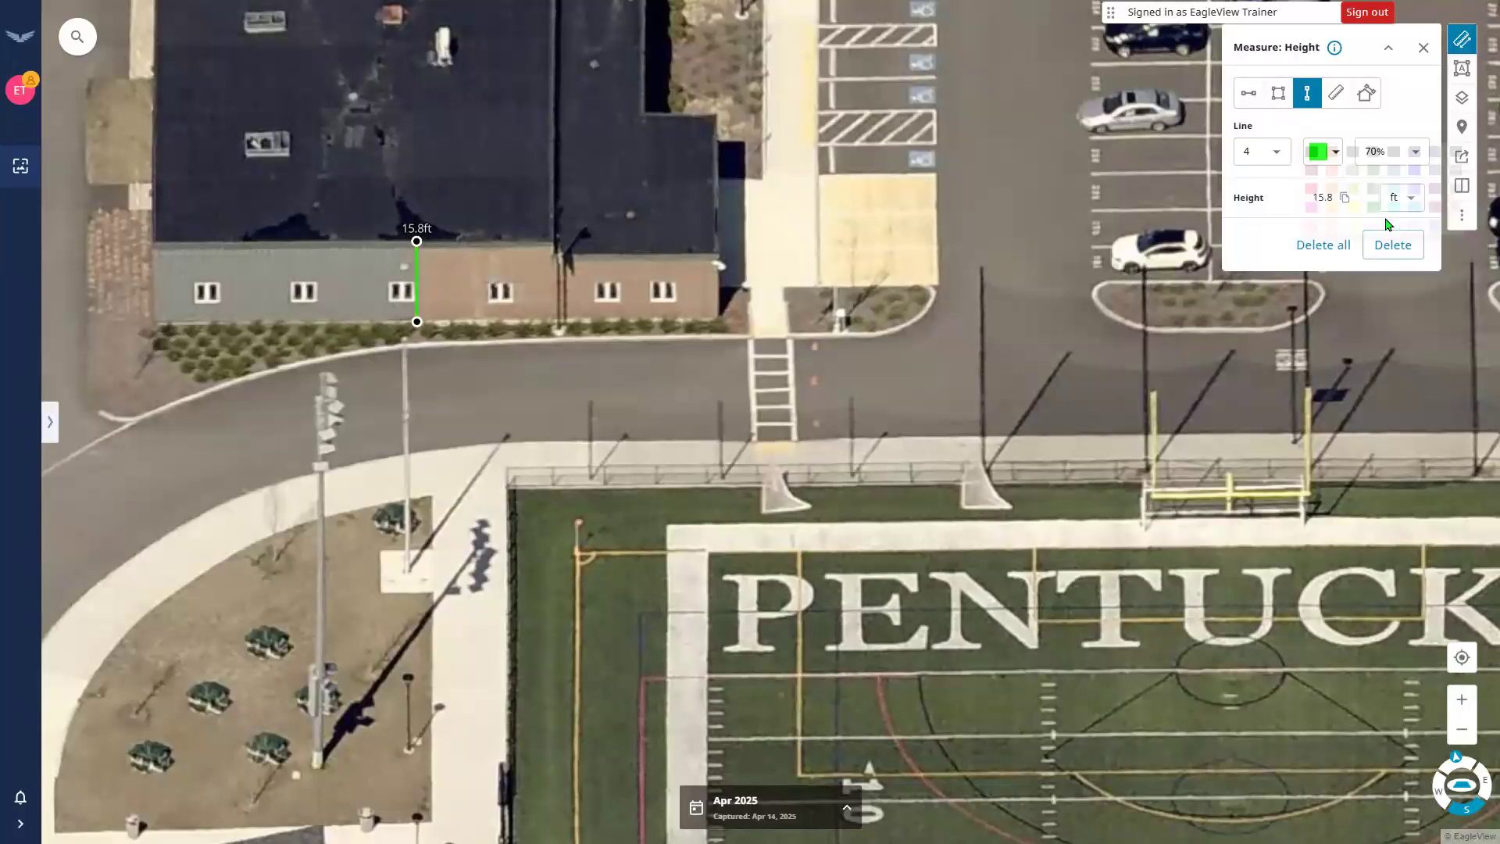
{"action": "left_click", "coordinate": [1272, 156]}
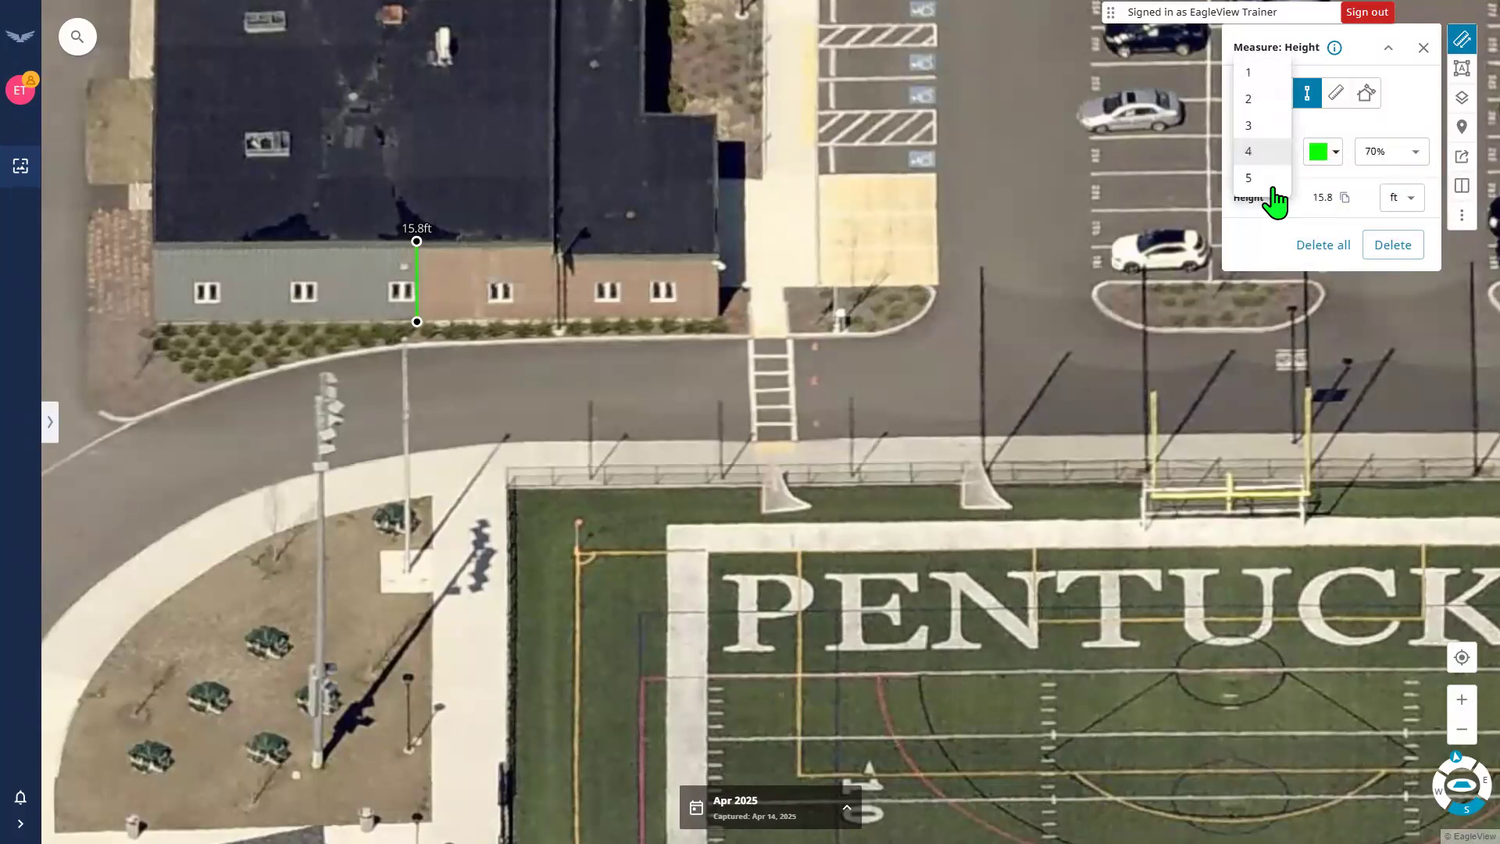
{"action": "left_click", "coordinate": [1263, 186]}
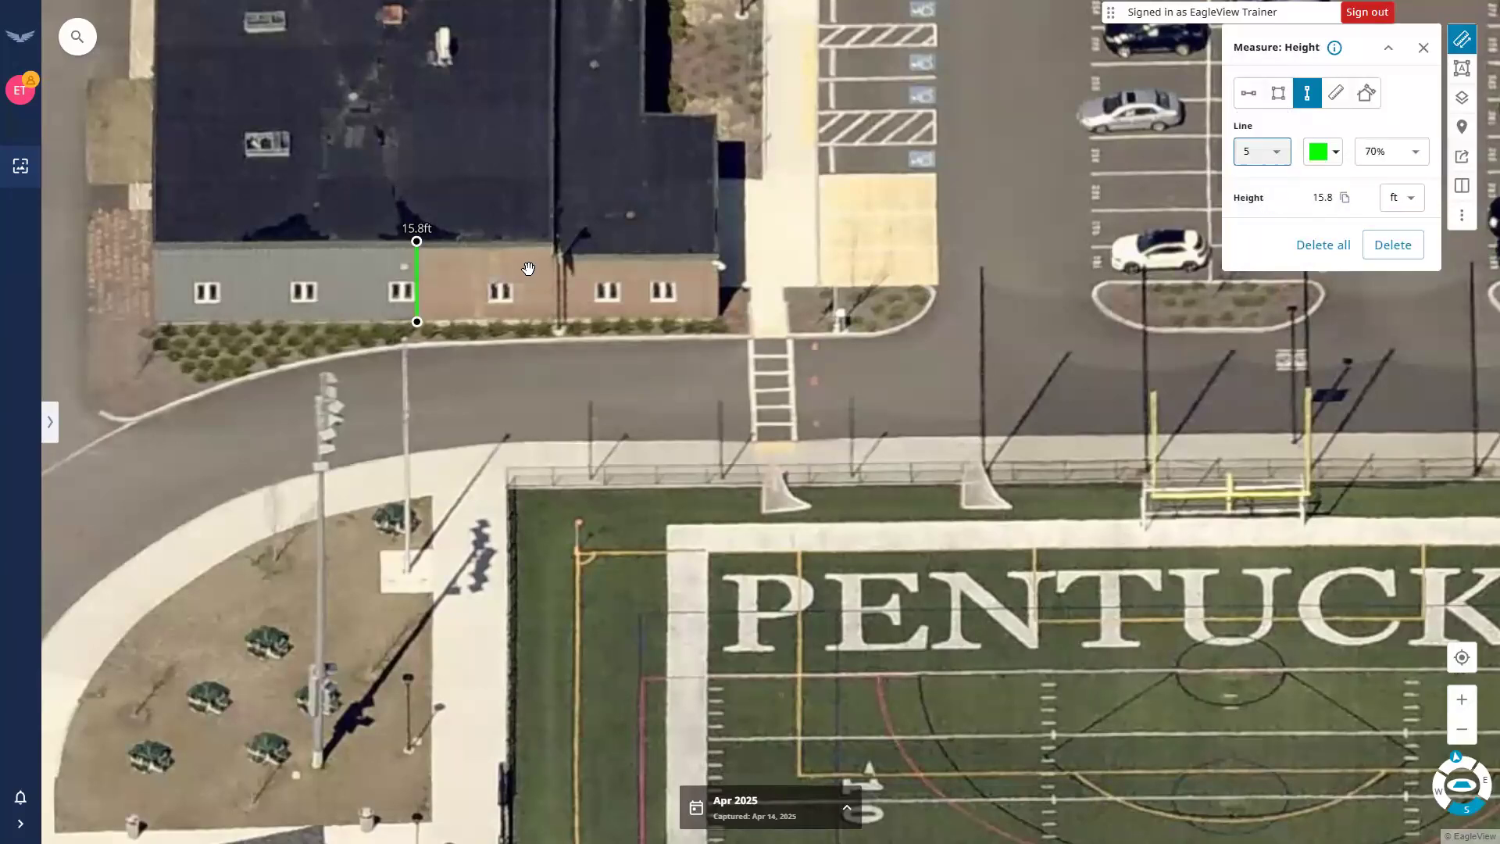
{"action": "left_click", "coordinate": [485, 235]}
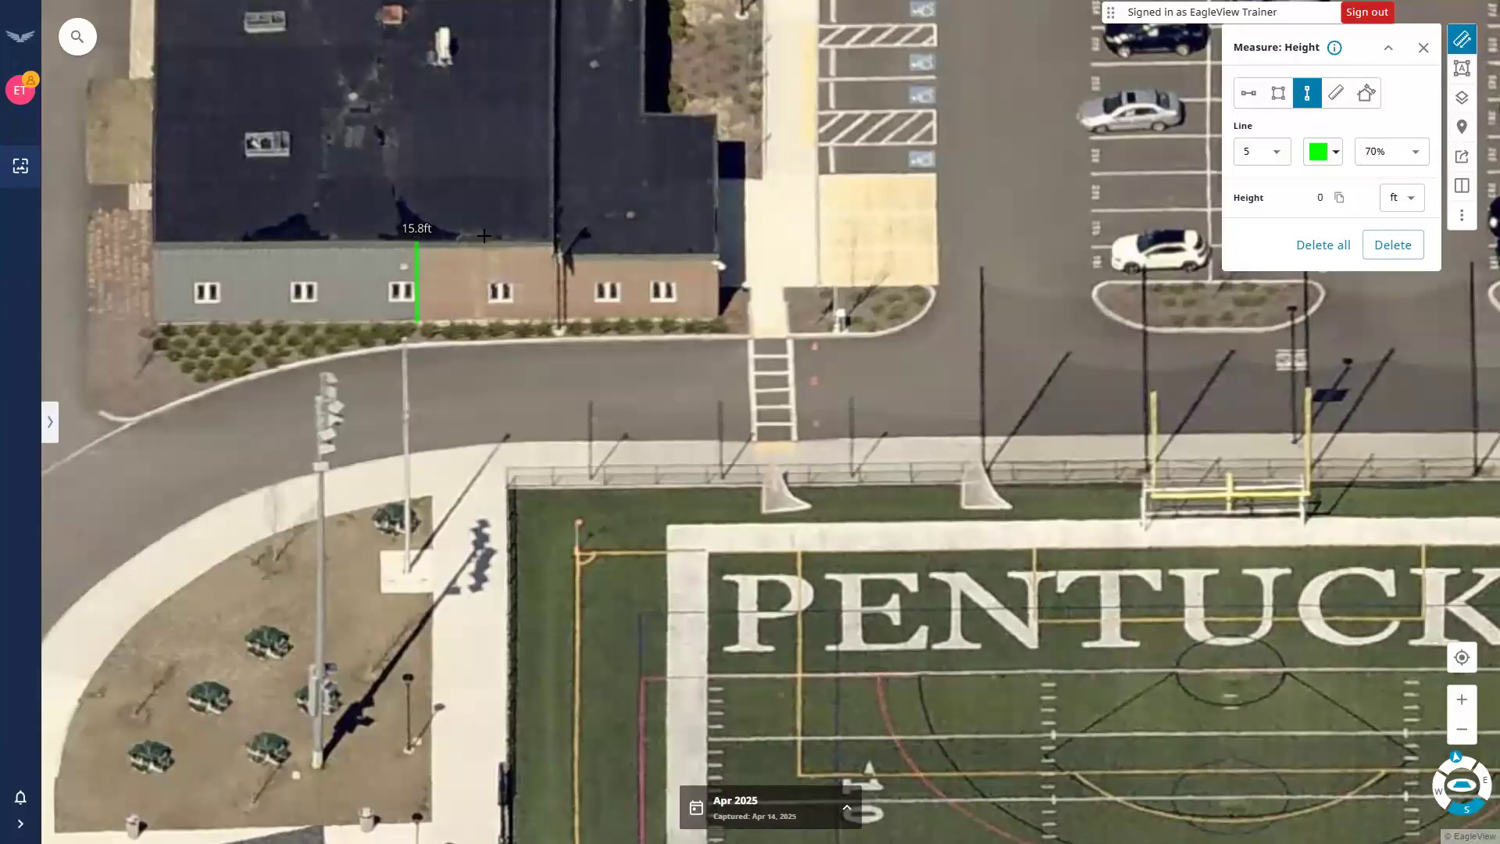
Measure the light pole from base to top as a 75.2 ft height line.
{"action": "left_click", "coordinate": [318, 768]}
{"action": "left_click", "coordinate": [316, 386]}
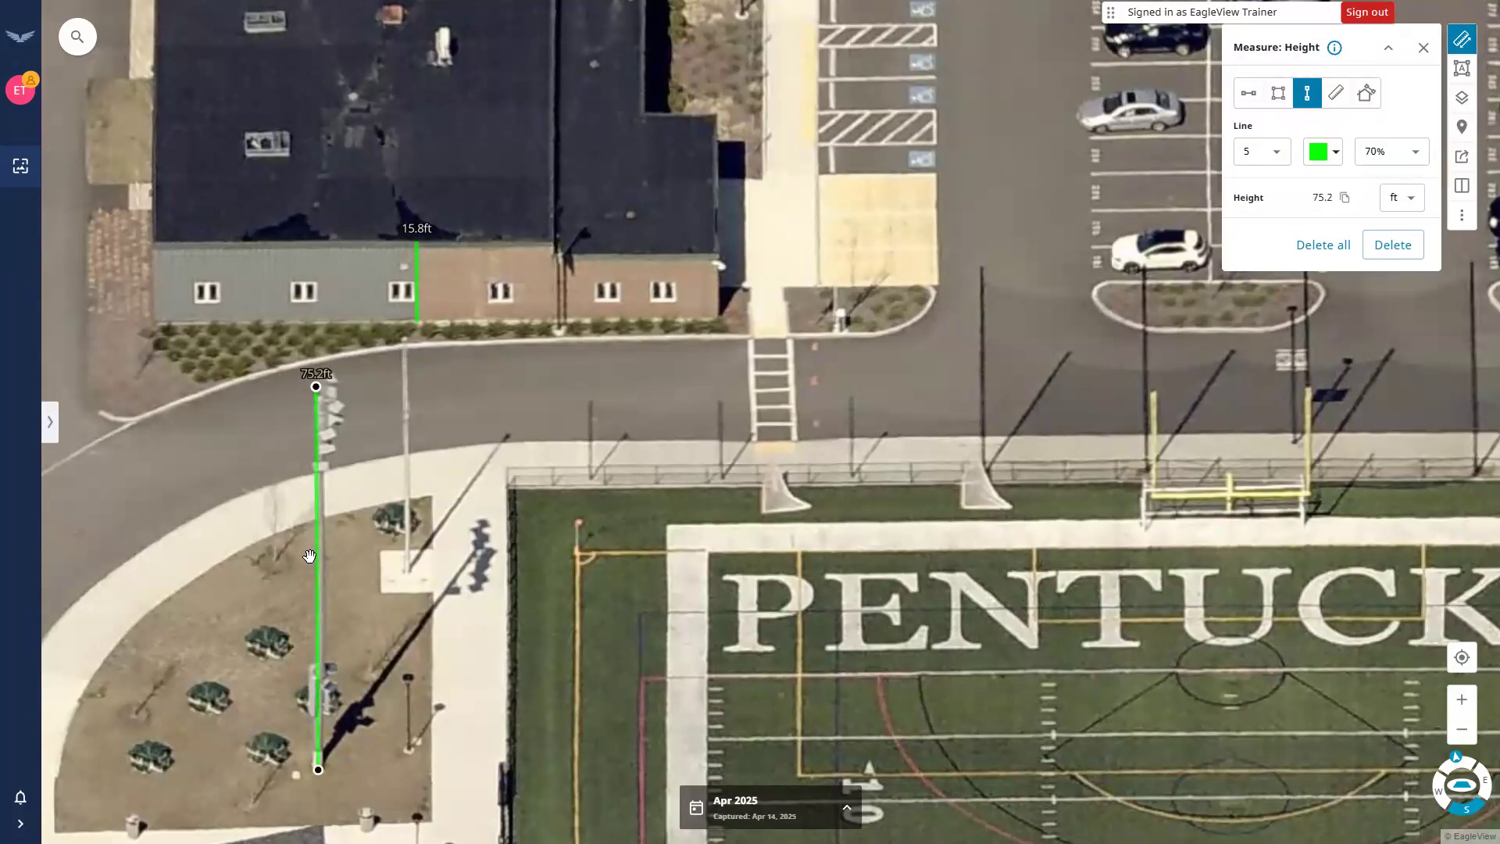
{"action": "left_click", "coordinate": [522, 575]}
Bring the whole PENTUCKET field into view in the straight-down overhead image.
{"action": "left_click_drag", "start_coordinate": [902, 346], "coordinate": [883, 342]}
{"action": "left_click_drag", "start_coordinate": [963, 439], "coordinate": [808, 423]}
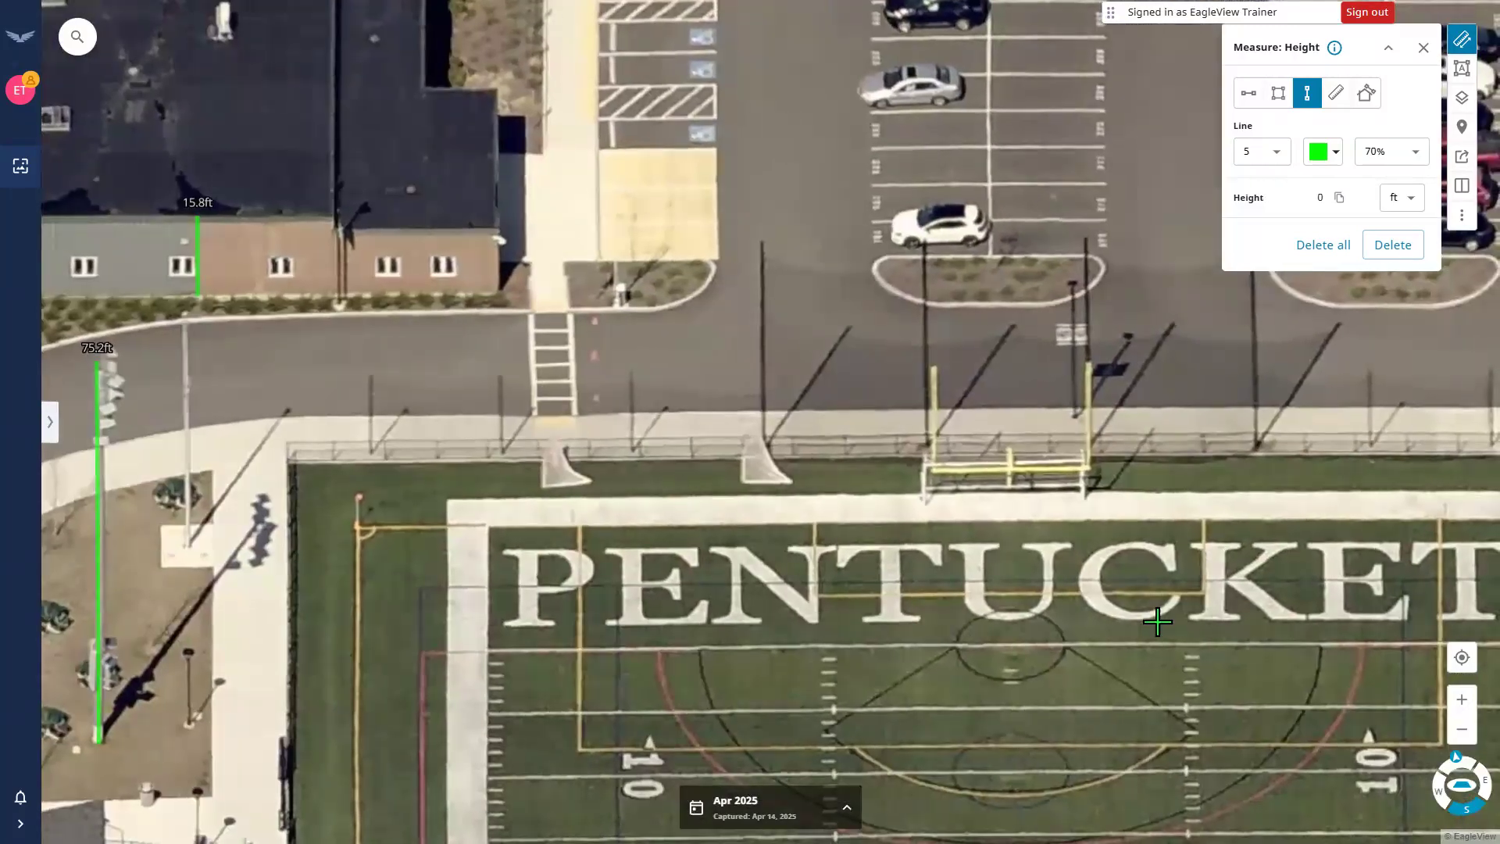
{"action": "left_click", "coordinate": [1459, 783]}
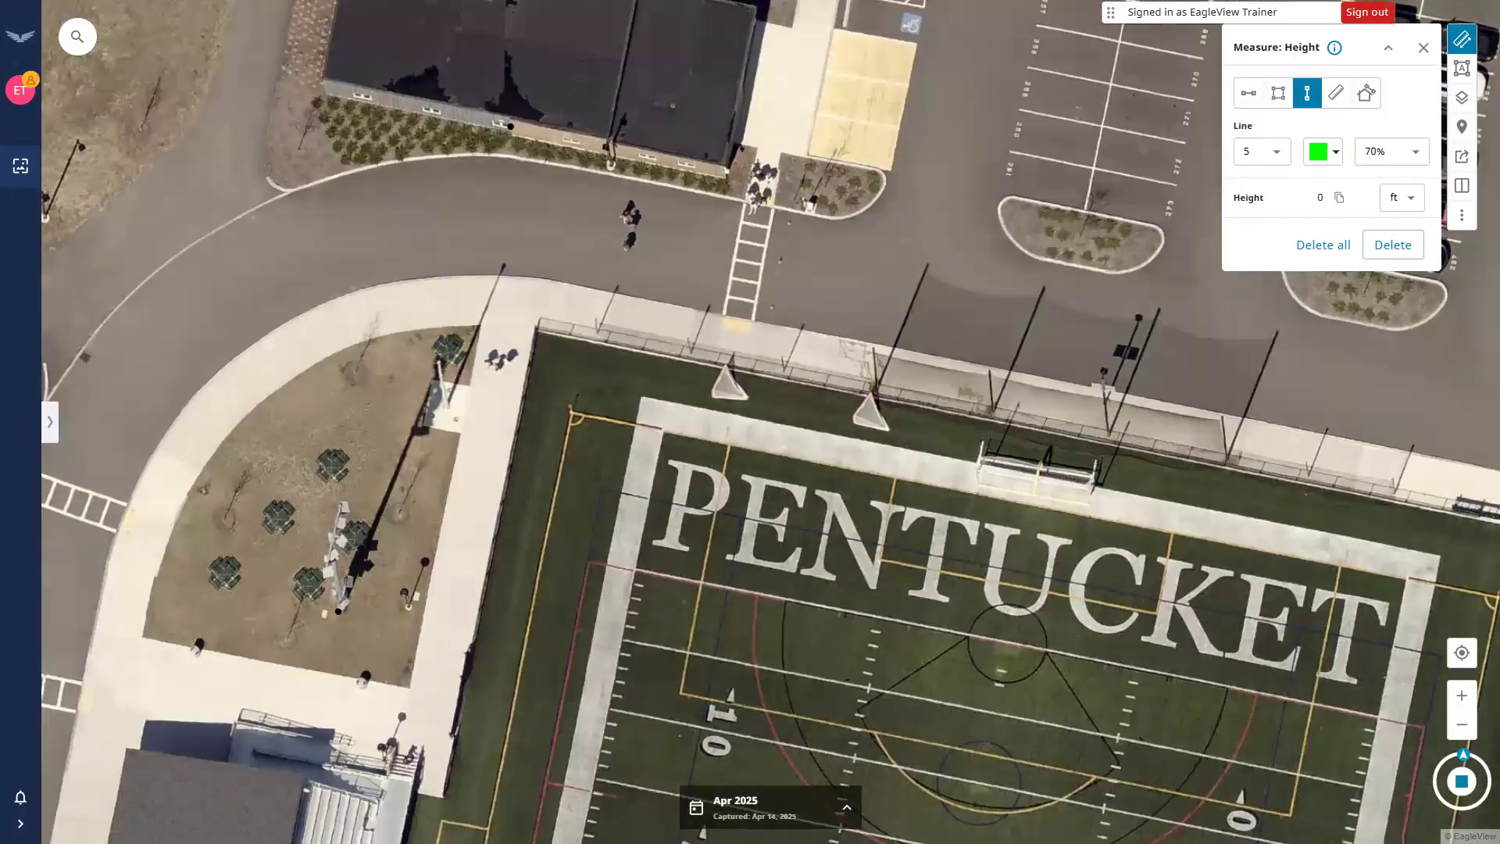
{"action": "left_click_drag", "start_coordinate": [342, 612], "coordinate": [403, 769]}
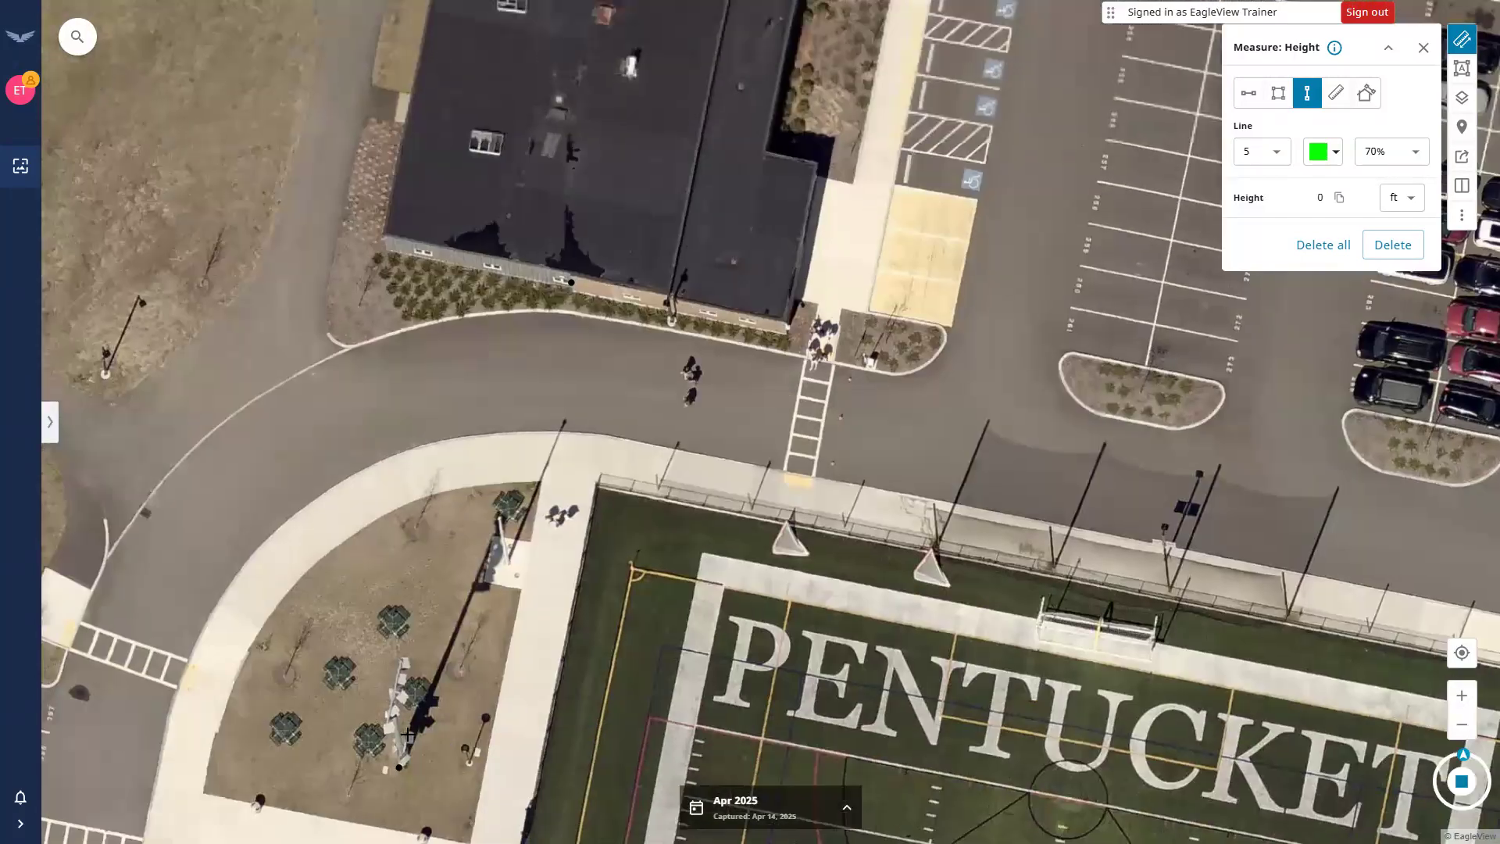
{"action": "left_click", "coordinate": [570, 284]}
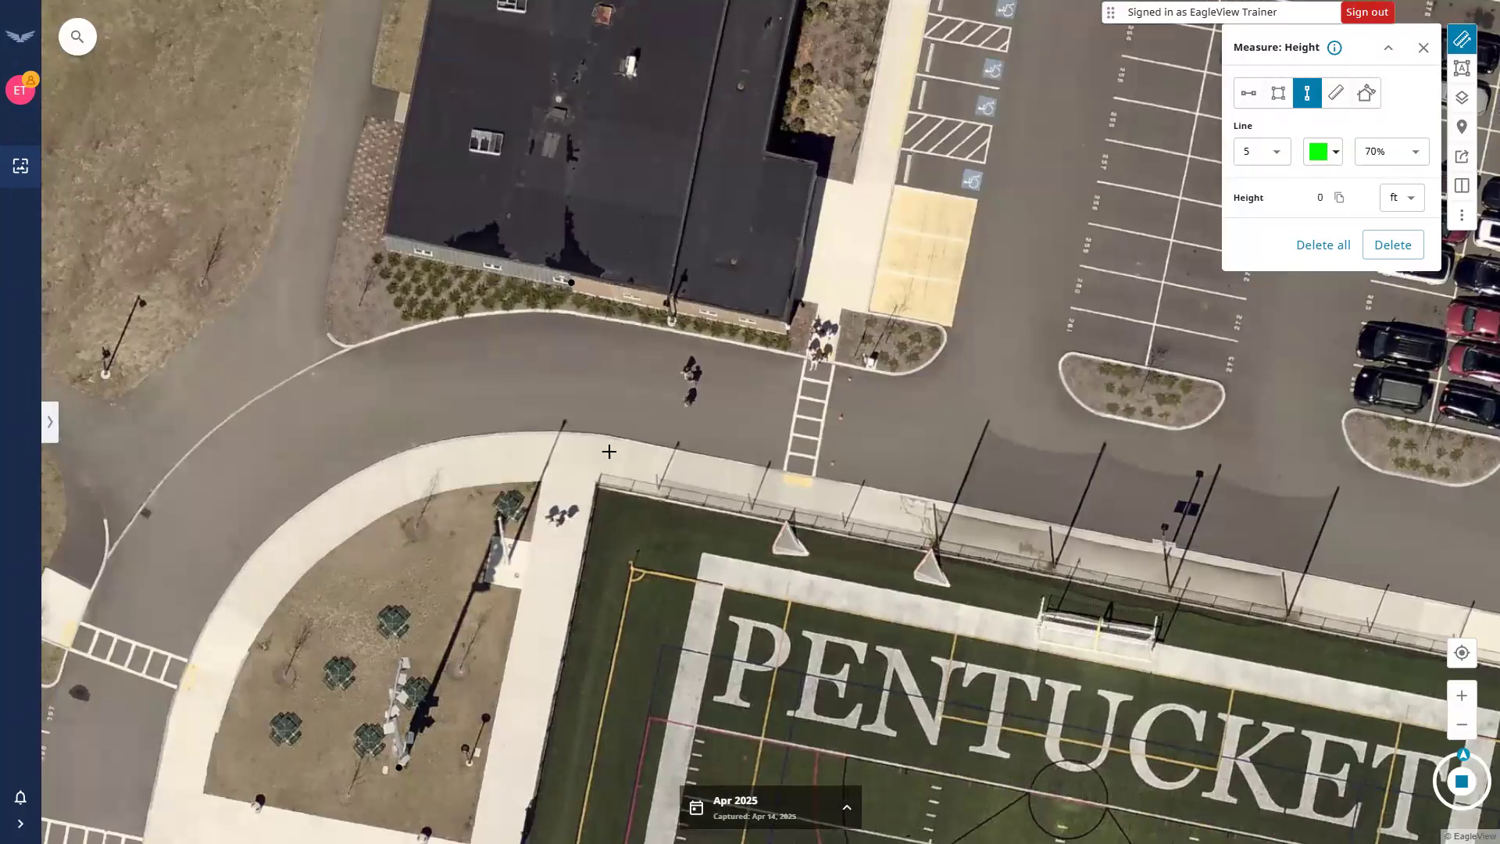
{"action": "left_click_drag", "start_coordinate": [765, 609], "coordinate": [727, 589]}
{"action": "left_click_drag", "start_coordinate": [590, 510], "coordinate": [486, 416]}
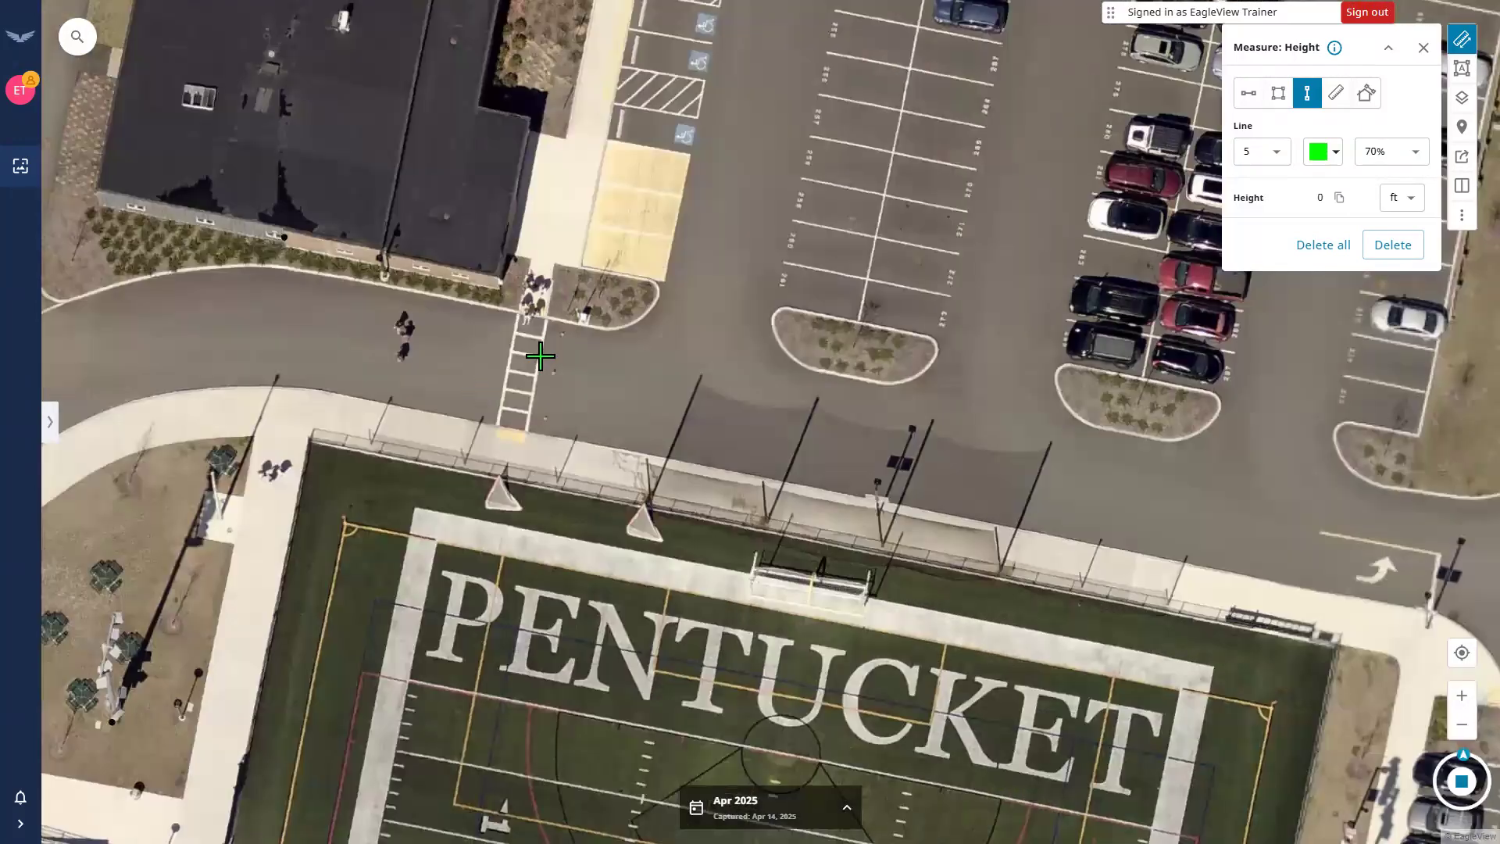
{"action": "scroll", "coordinate": [544, 356], "scroll_direction": "down", "scroll_amount": 1}
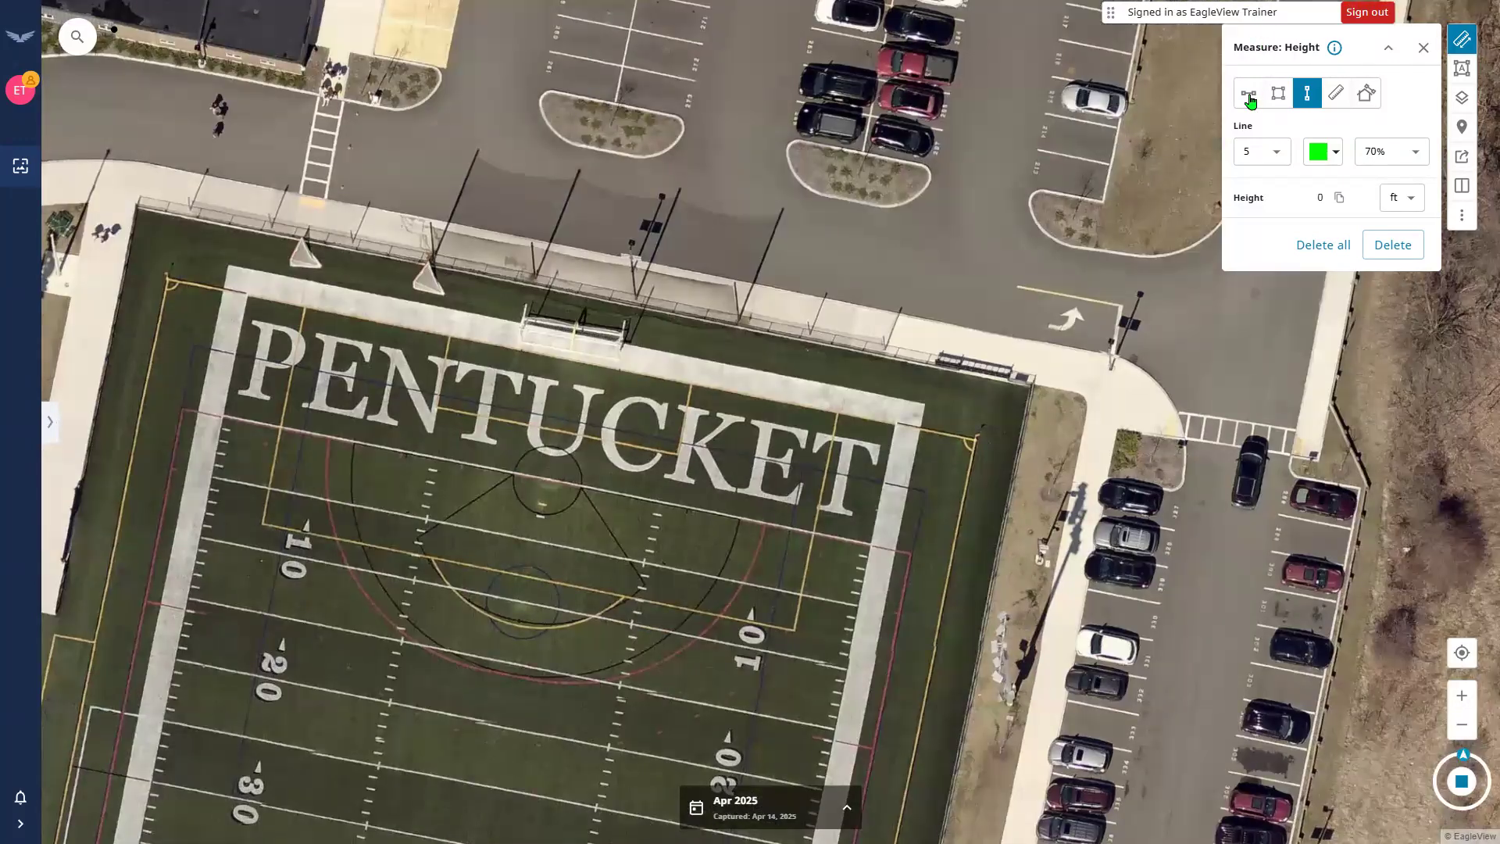
Measure the field's sideline beside the parking as a 300.3 ft cyan distance line.
{"action": "left_click", "coordinate": [1249, 95]}
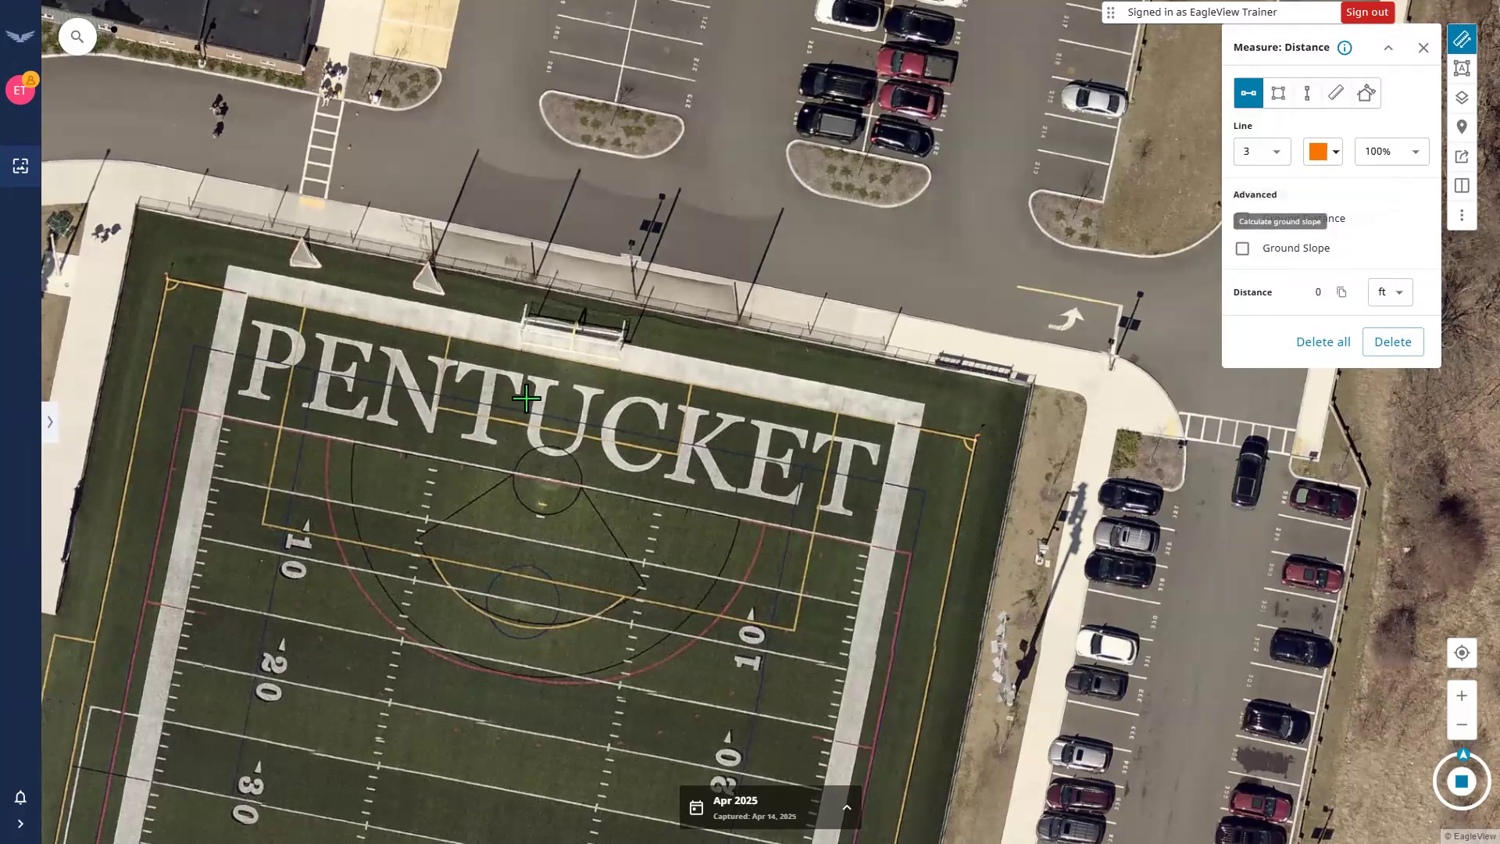
{"action": "left_click_drag", "start_coordinate": [661, 350], "coordinate": [685, 338]}
{"action": "left_click_drag", "start_coordinate": [643, 476], "coordinate": [604, 197]}
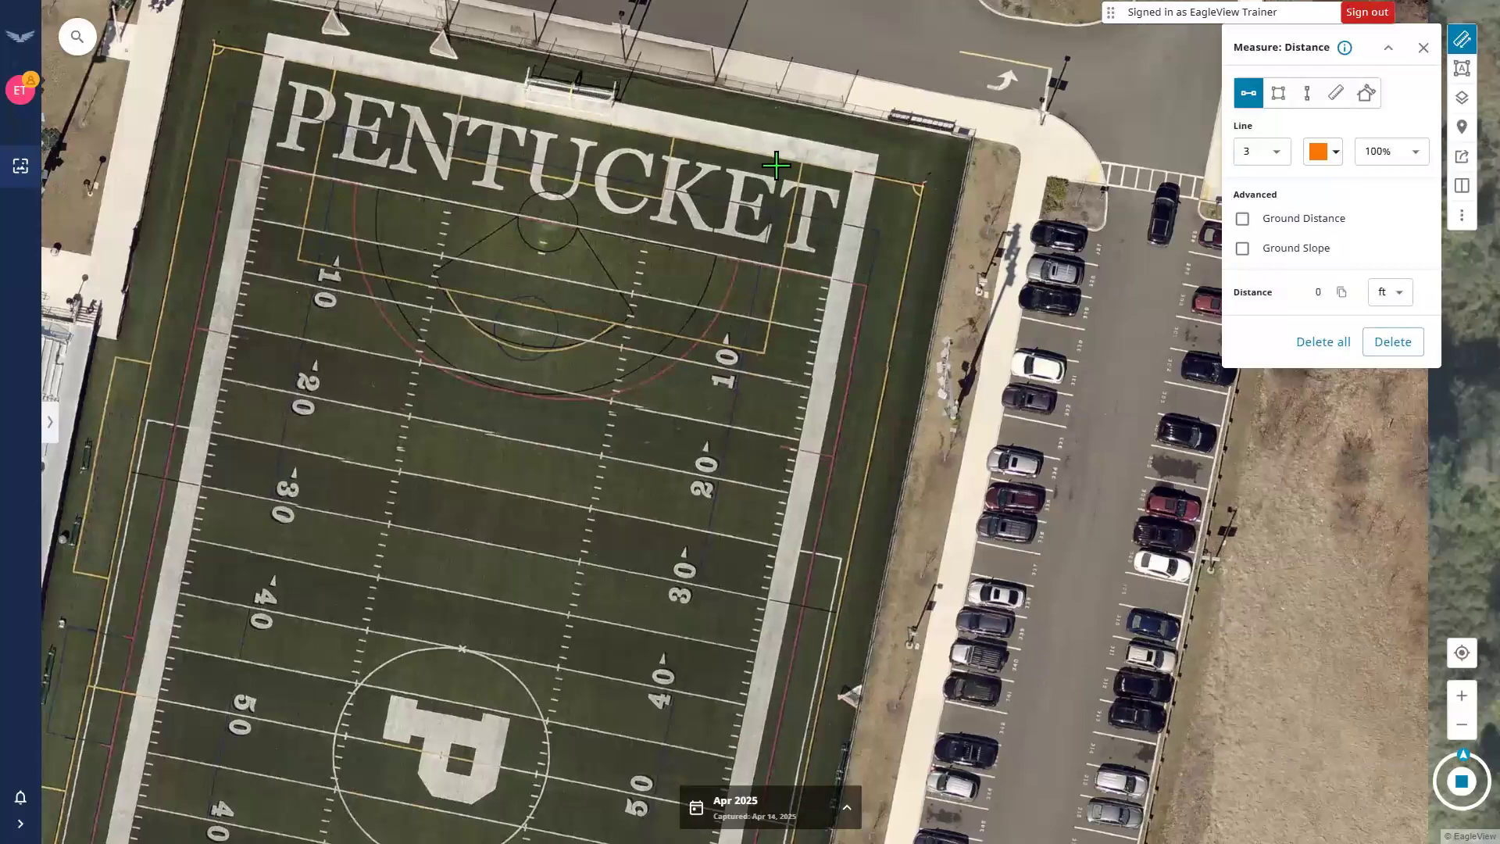
{"action": "left_click_drag", "start_coordinate": [837, 279], "coordinate": [742, 118]}
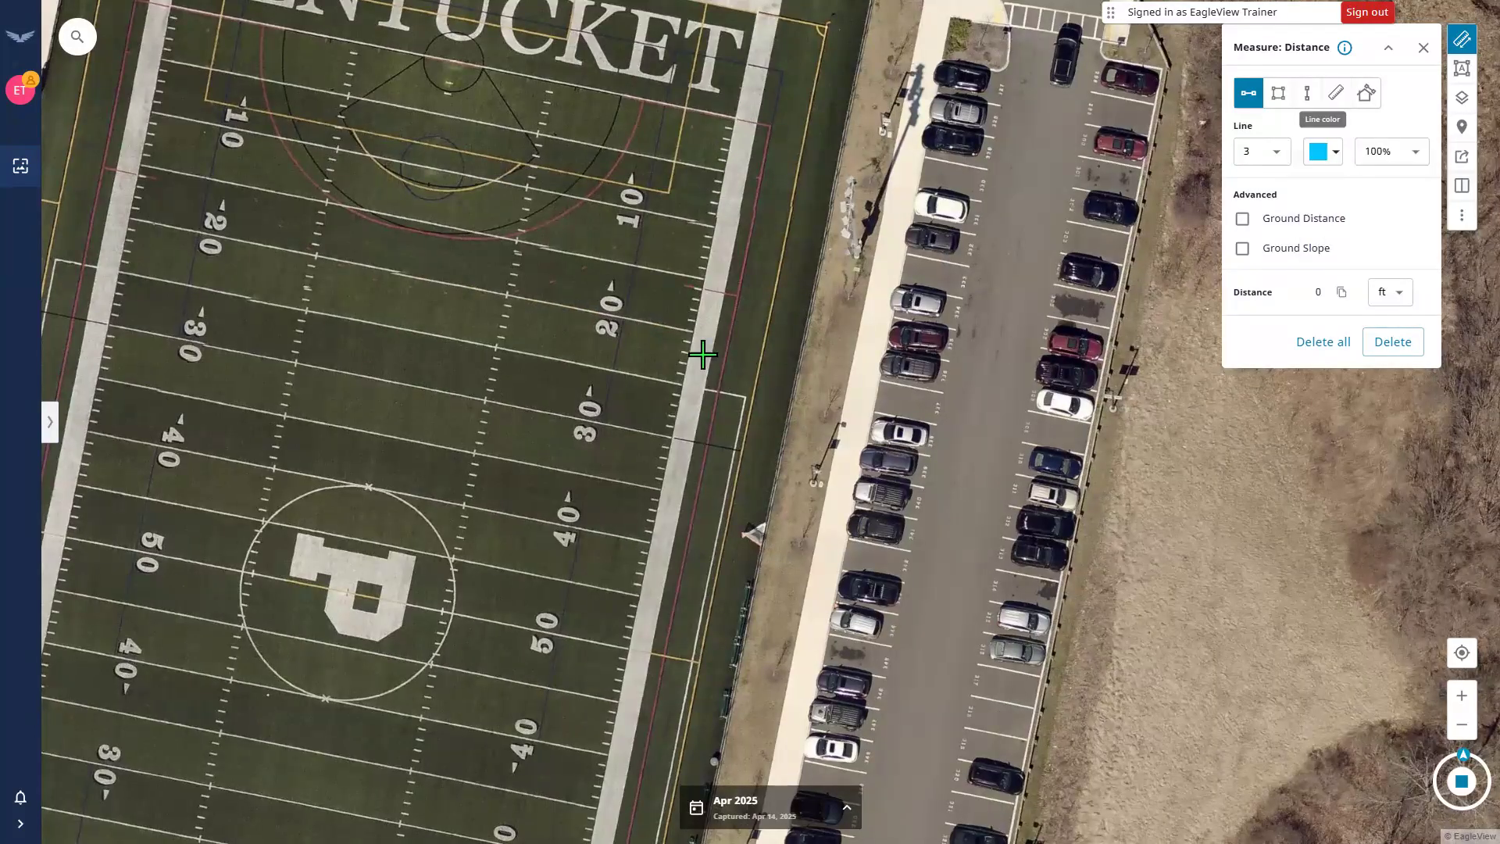
{"action": "left_click", "coordinate": [750, 158]}
{"action": "left_click_drag", "start_coordinate": [681, 523], "coordinate": [758, 170]}
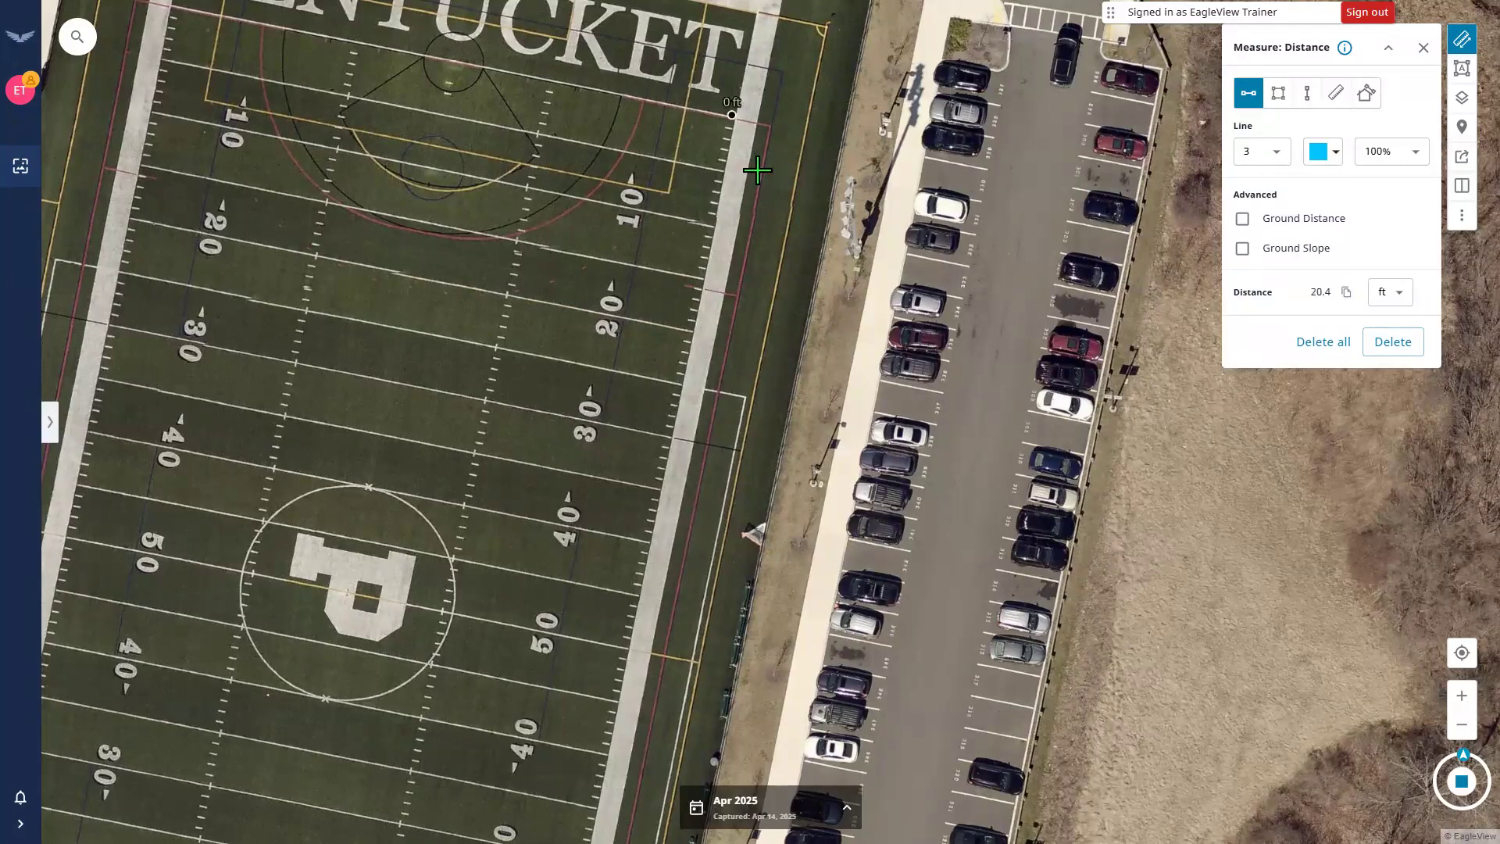
{"action": "left_click", "coordinate": [658, 575]}
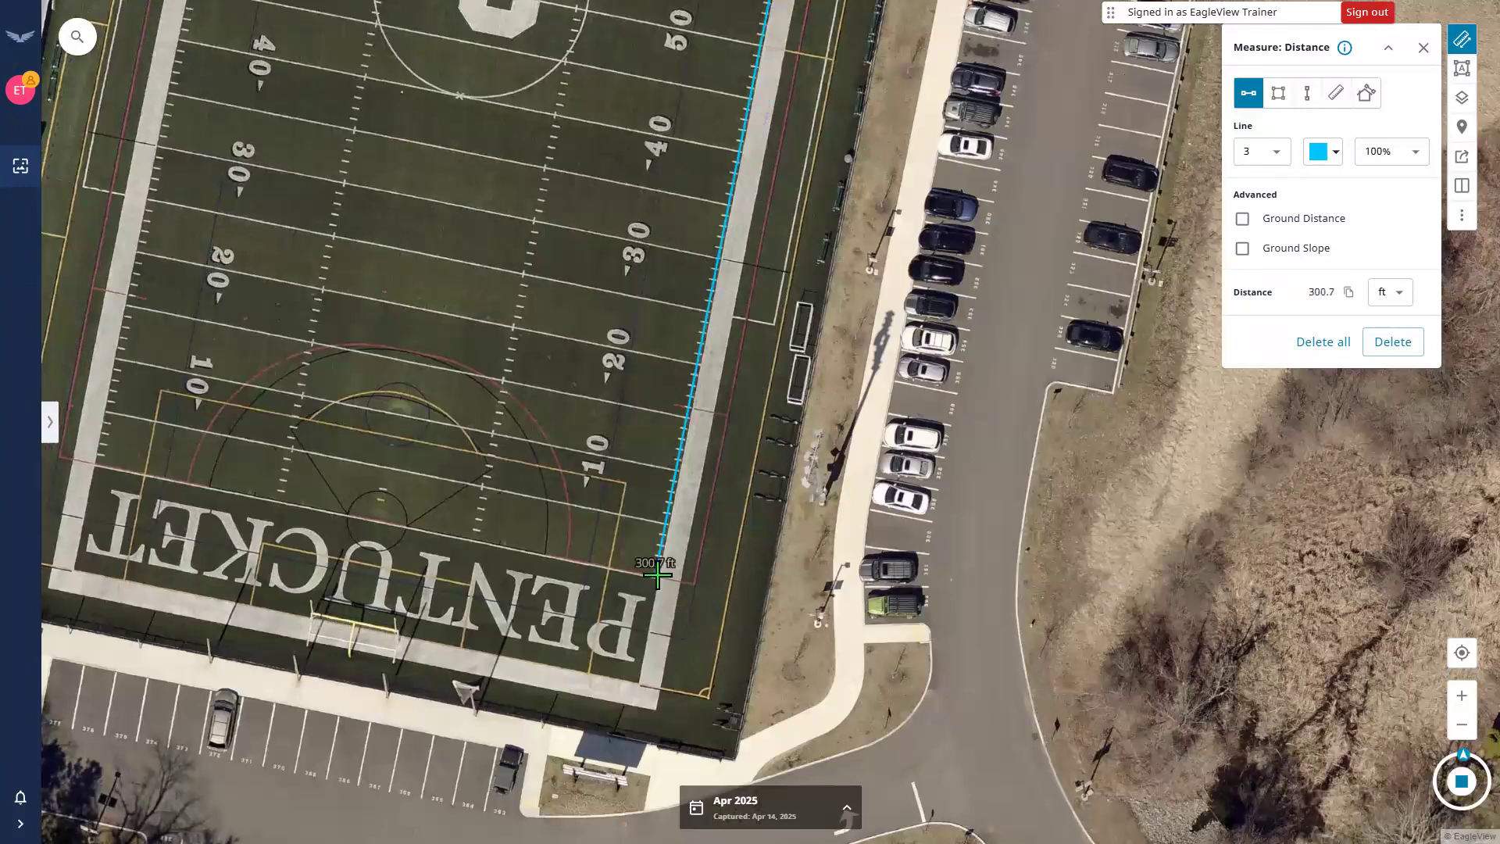
{"action": "double_click", "coordinate": [658, 575]}
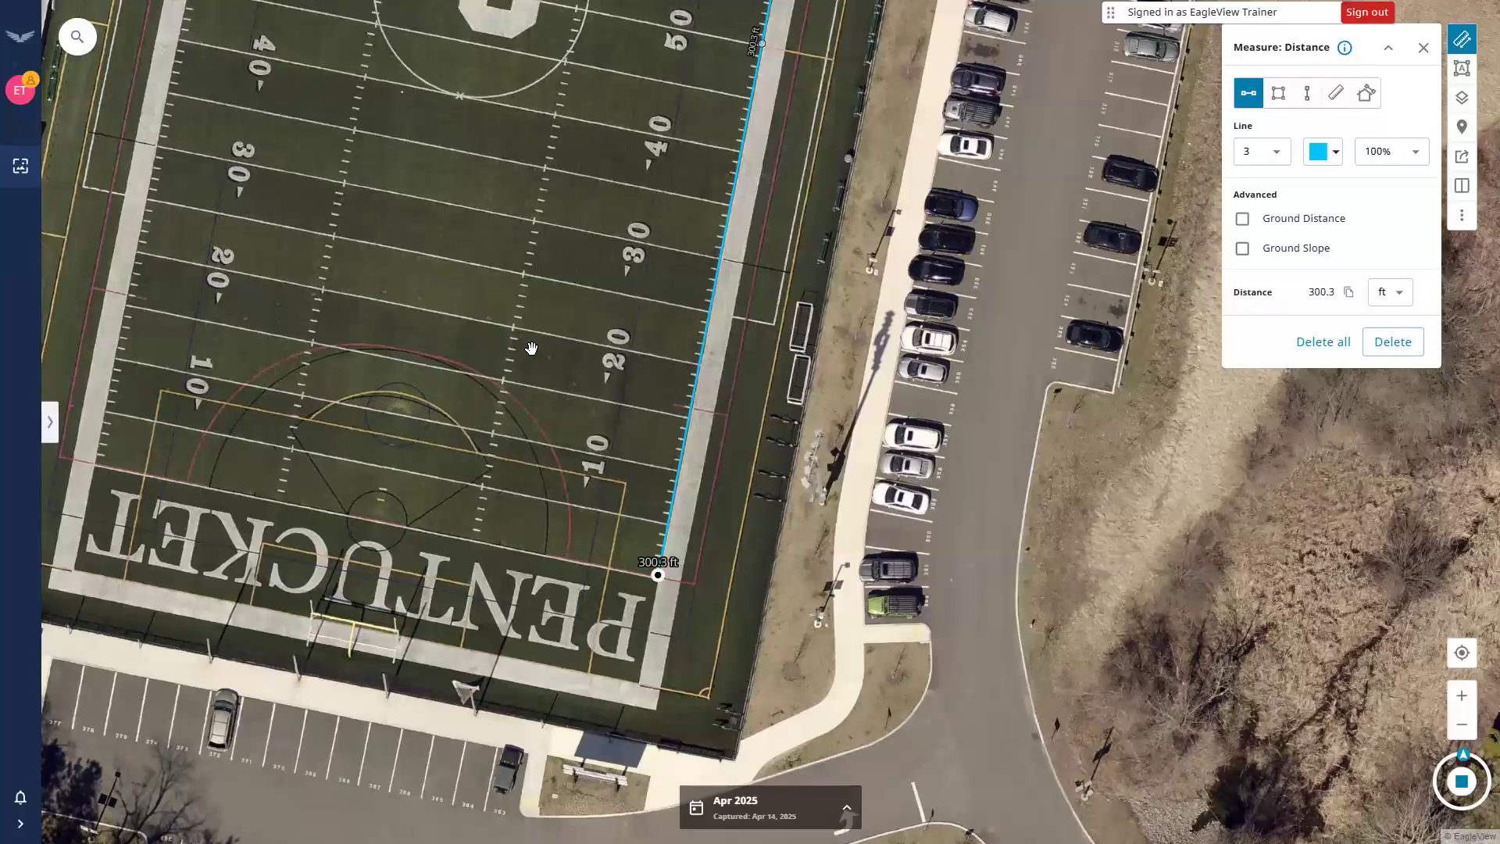
{"action": "left_click", "coordinate": [525, 267]}
Outline the lower PENTUCKET end zone with a distance line totalling 347.4 ft.
{"action": "left_click_drag", "start_coordinate": [445, 387], "coordinate": [436, 437]}
{"action": "left_click_drag", "start_coordinate": [623, 254], "coordinate": [558, 392]}
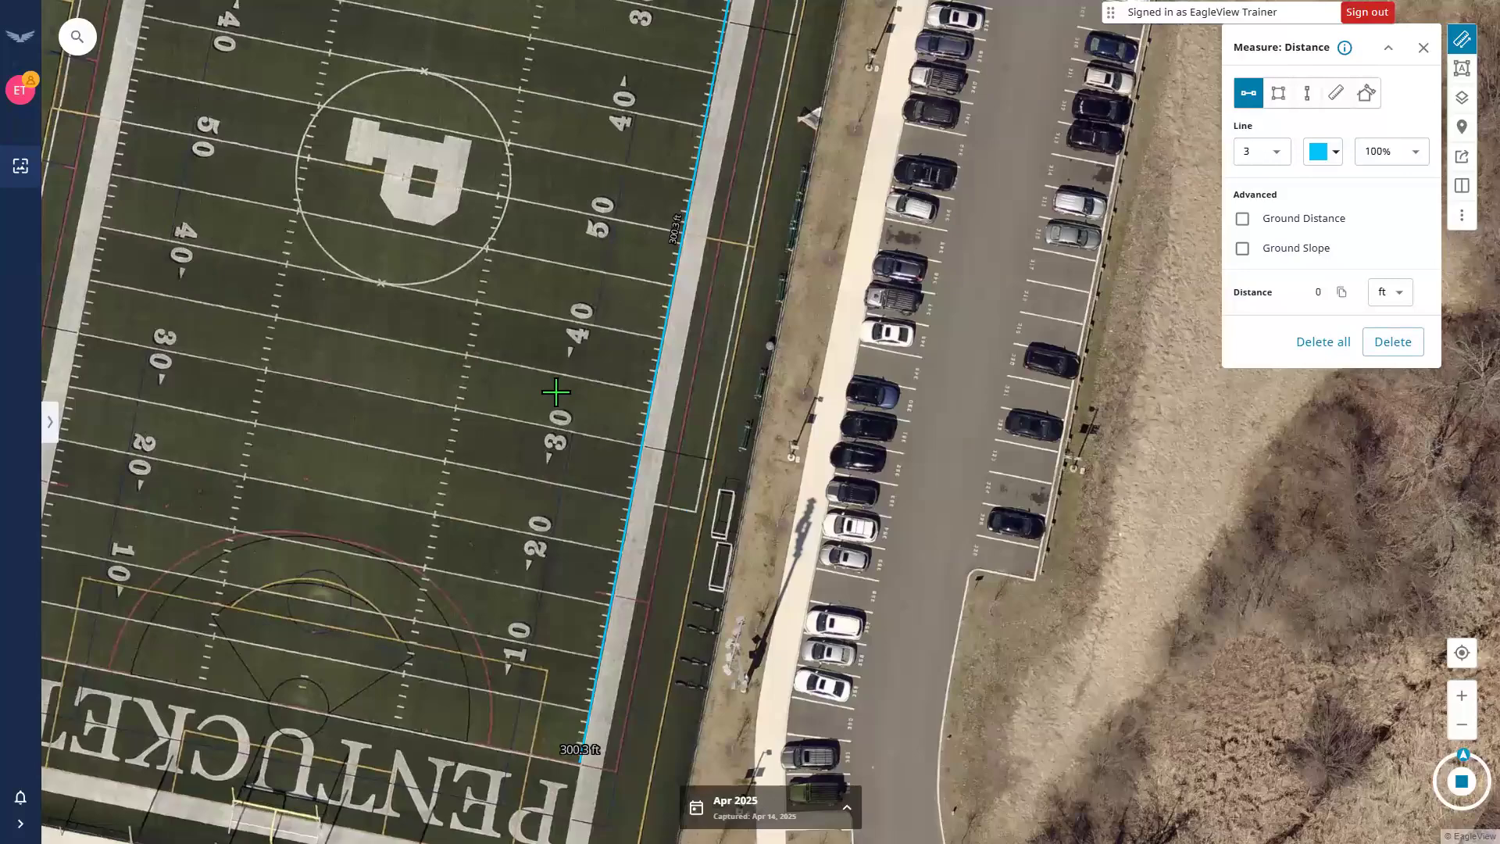
{"action": "scroll", "coordinate": [705, 379], "scroll_direction": "down", "scroll_amount": 2}
{"action": "left_click_drag", "start_coordinate": [687, 382], "coordinate": [591, 394]}
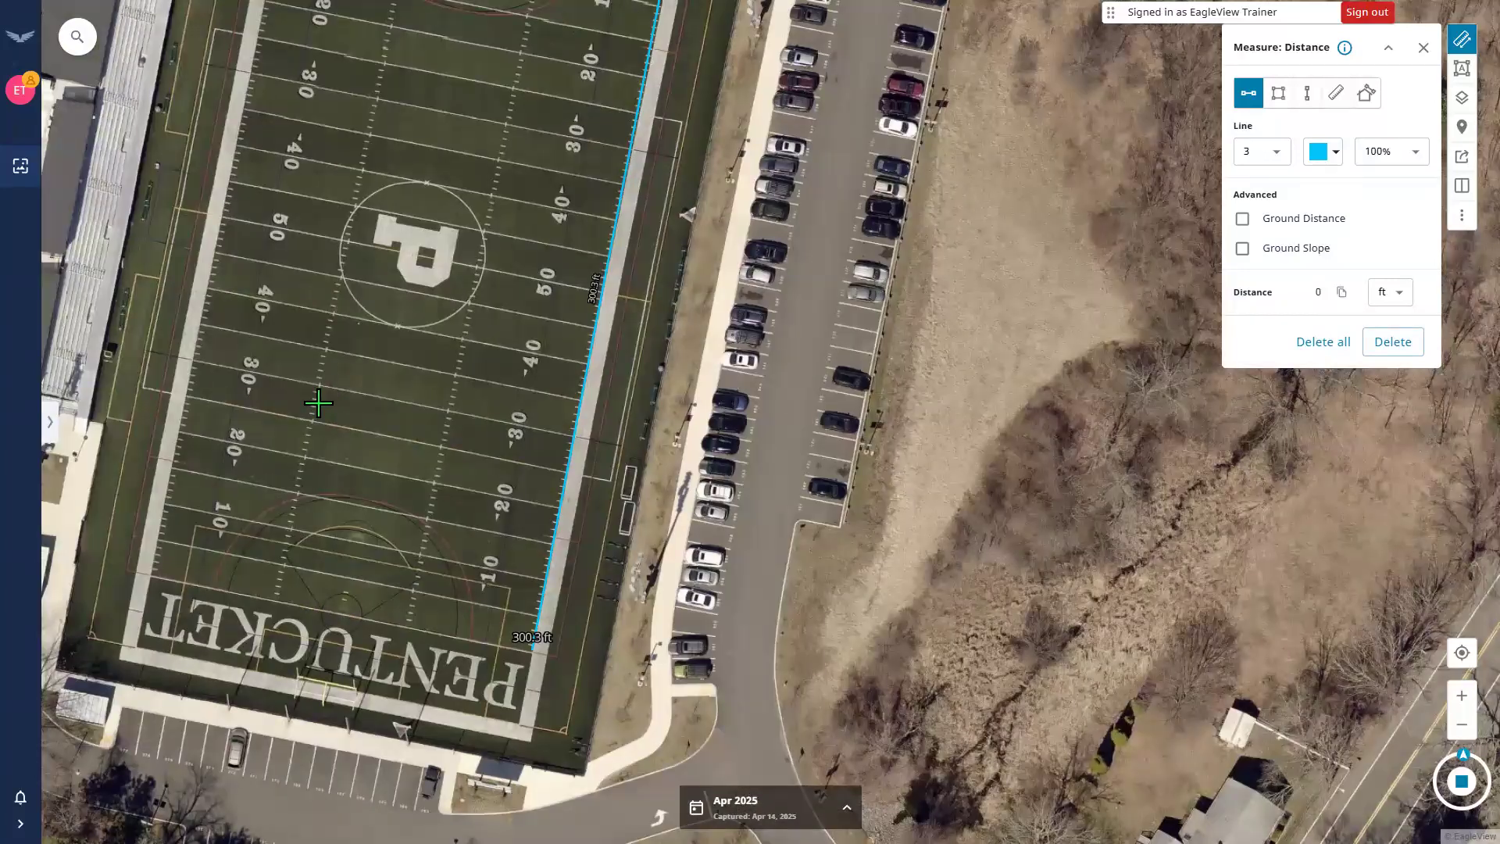
{"action": "left_click_drag", "start_coordinate": [384, 323], "coordinate": [530, 382]}
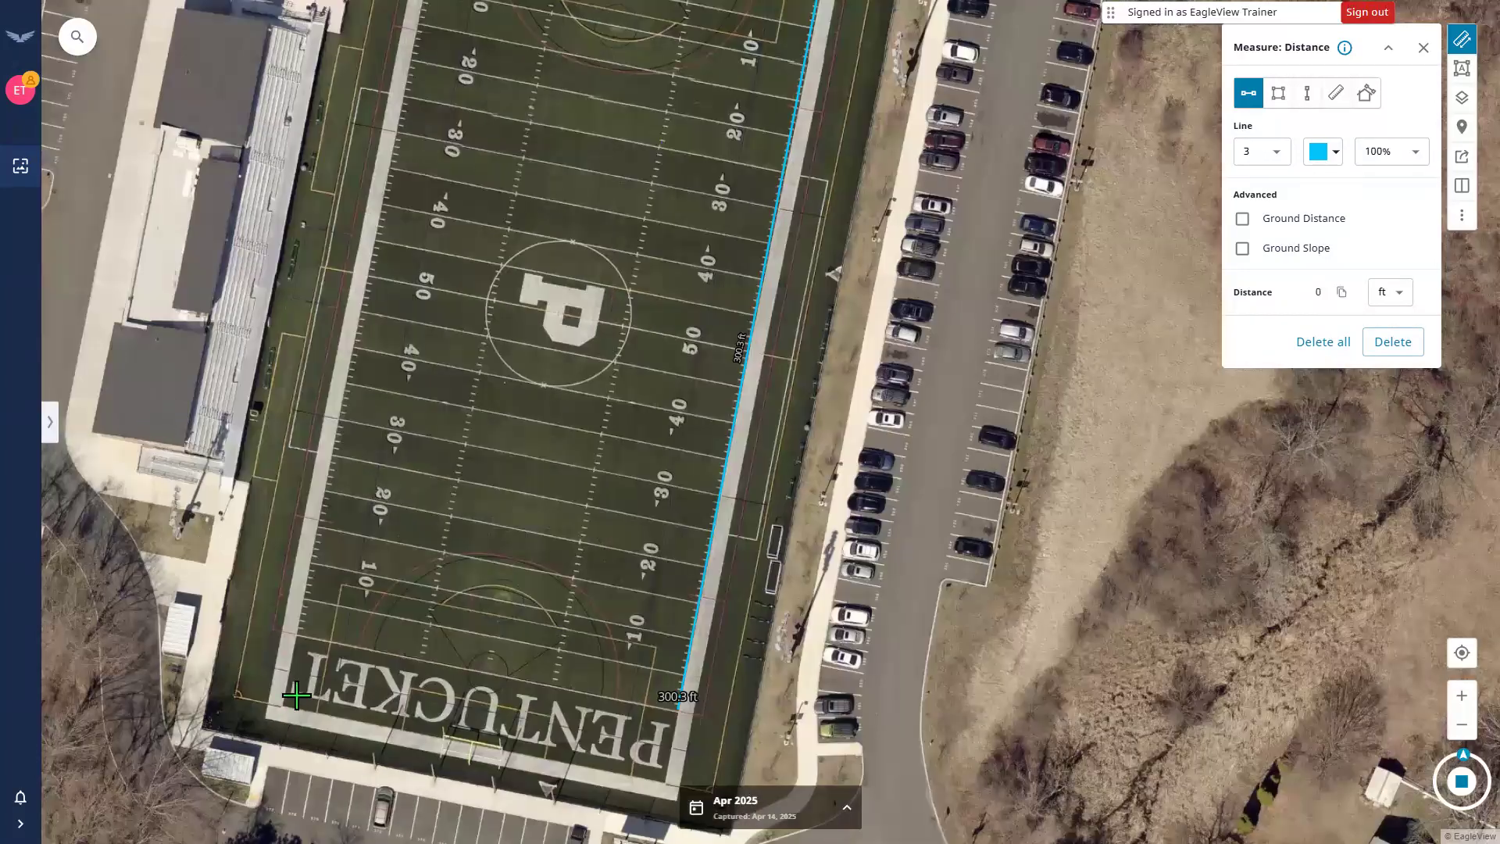
{"action": "left_click_drag", "start_coordinate": [539, 728], "coordinate": [503, 595]}
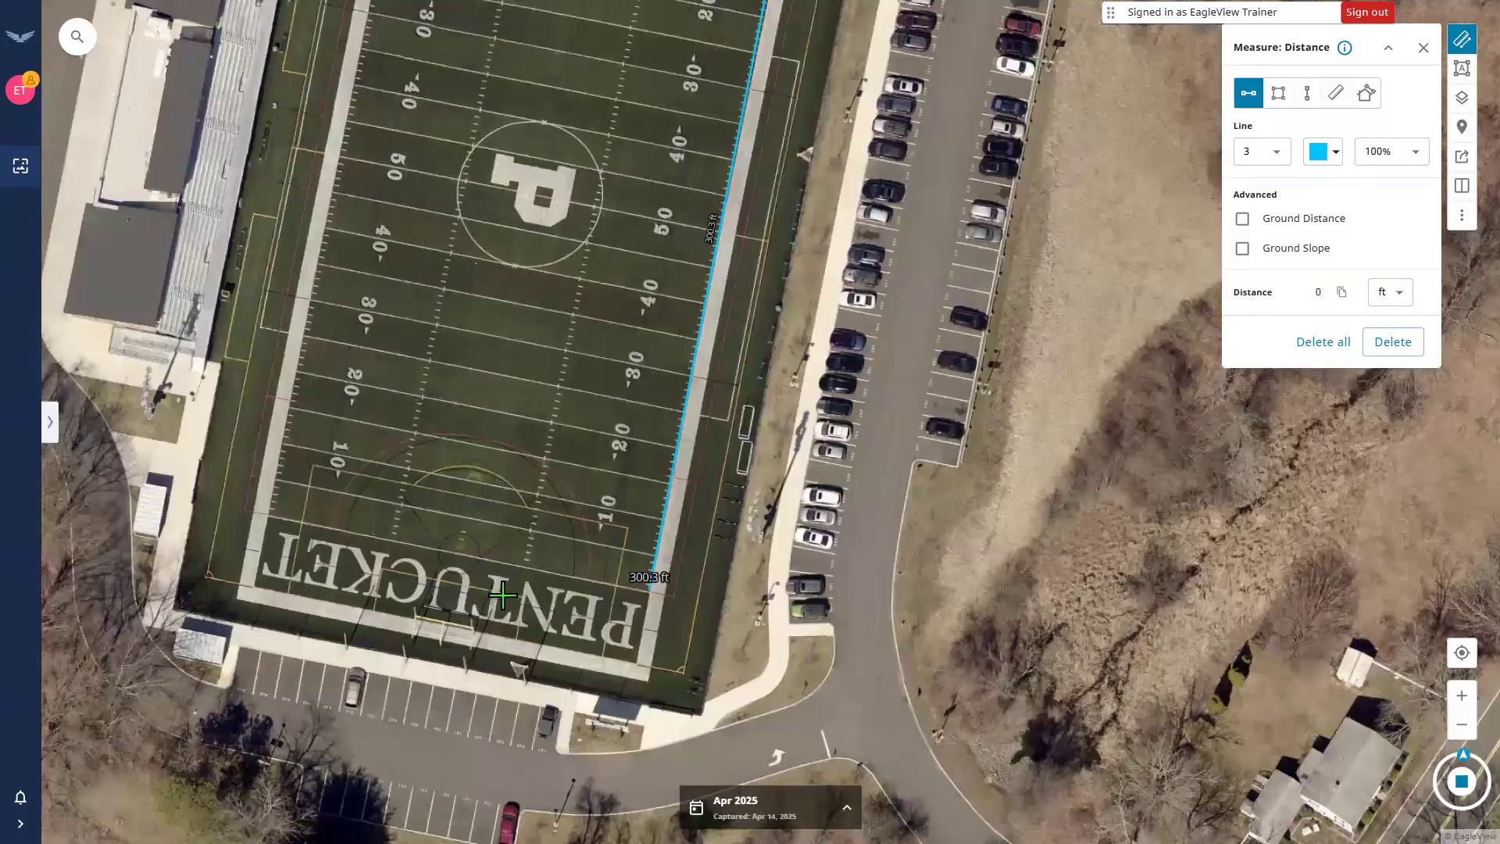
{"action": "scroll", "coordinate": [509, 606], "scroll_direction": "up", "scroll_amount": 1}
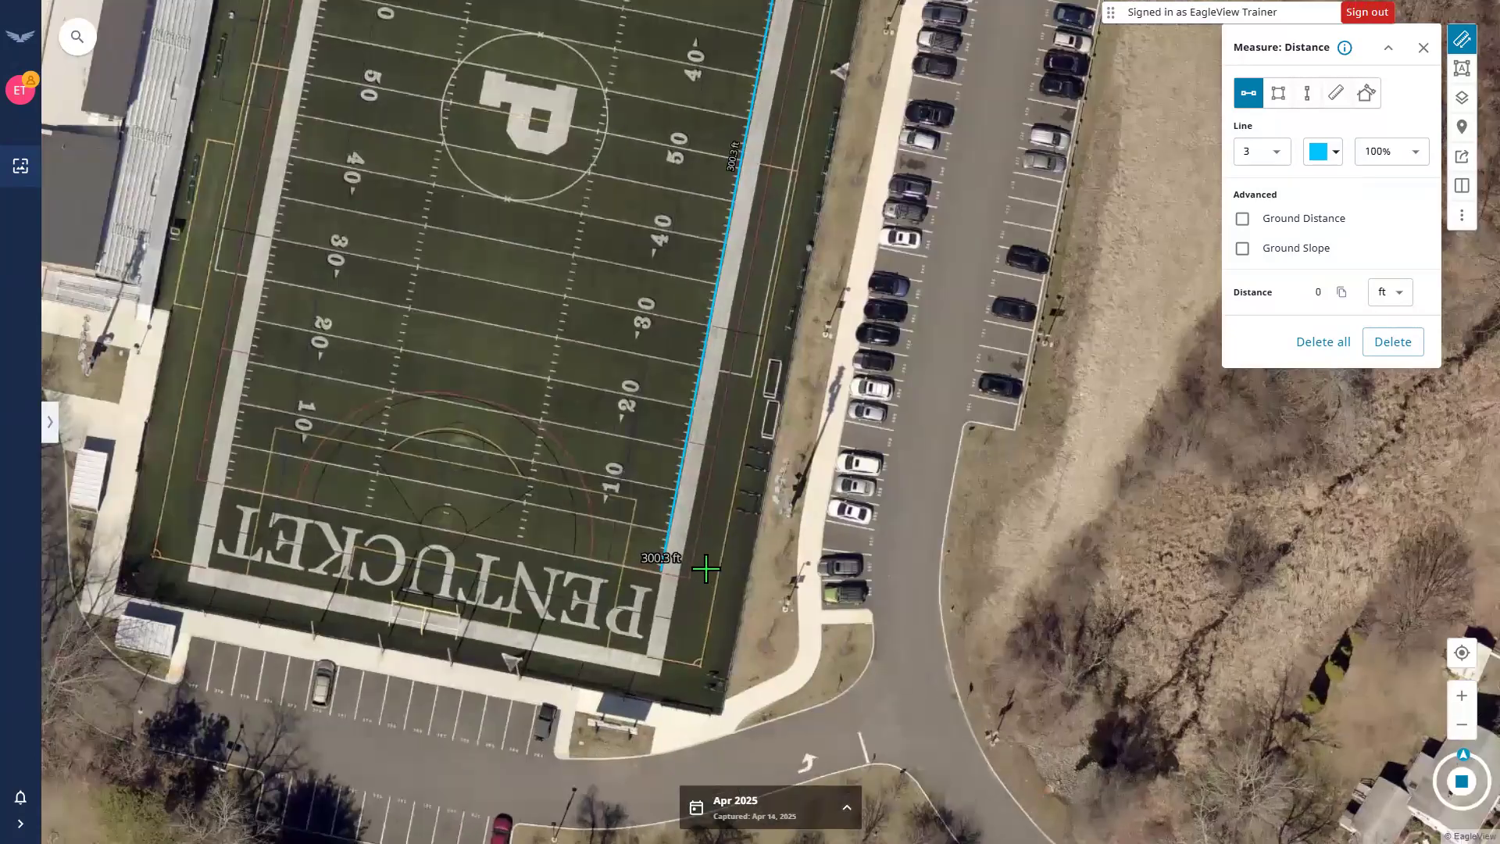
{"action": "scroll", "coordinate": [645, 556], "scroll_direction": "up", "scroll_amount": 2}
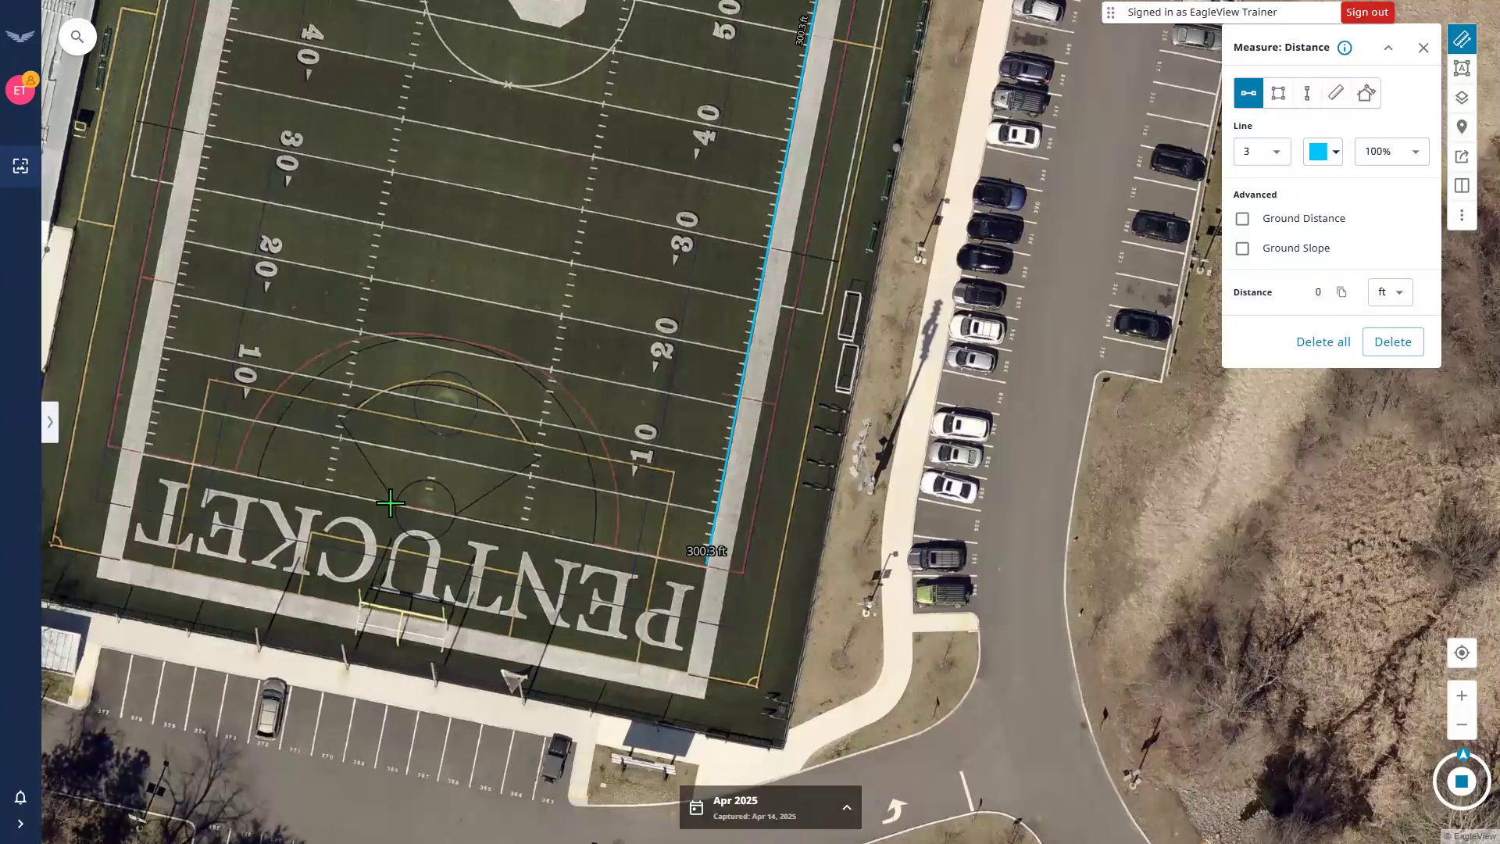
{"action": "left_click", "coordinate": [141, 452]}
{"action": "left_click", "coordinate": [122, 559]}
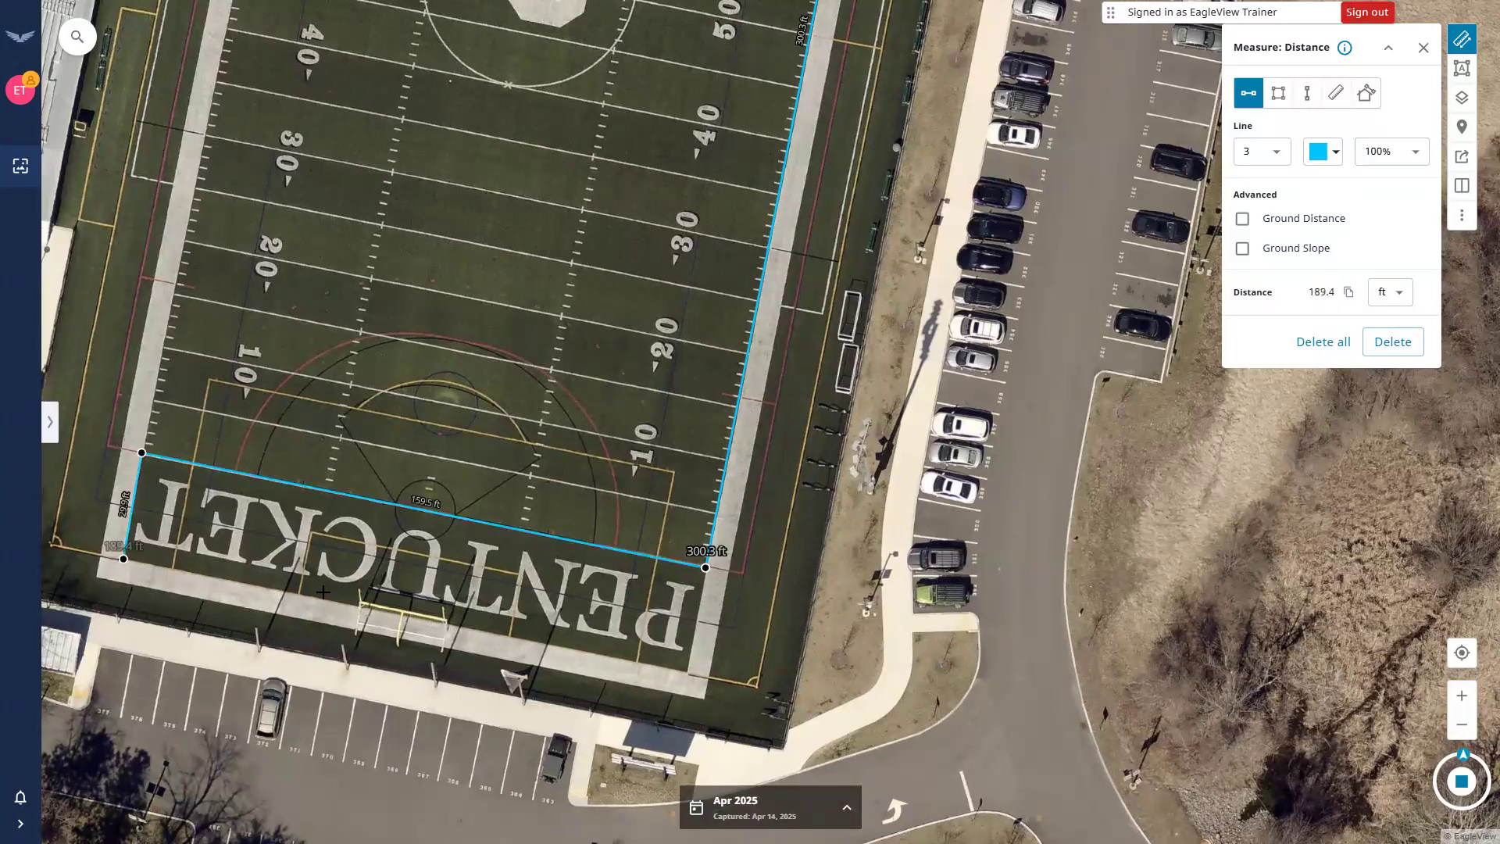
{"action": "double_click", "coordinate": [682, 666]}
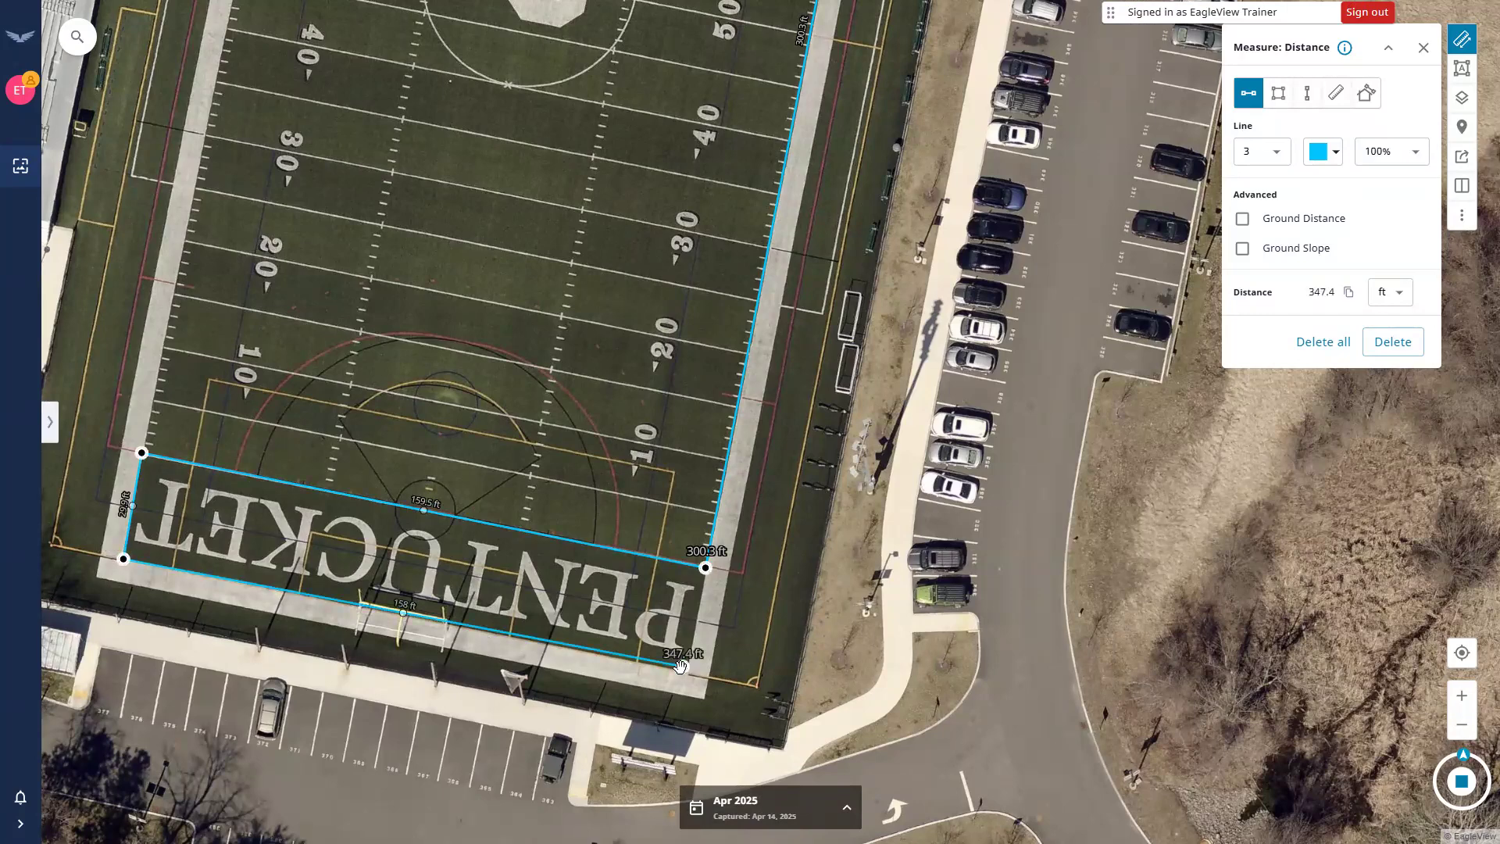
{"action": "left_click", "coordinate": [576, 431]}
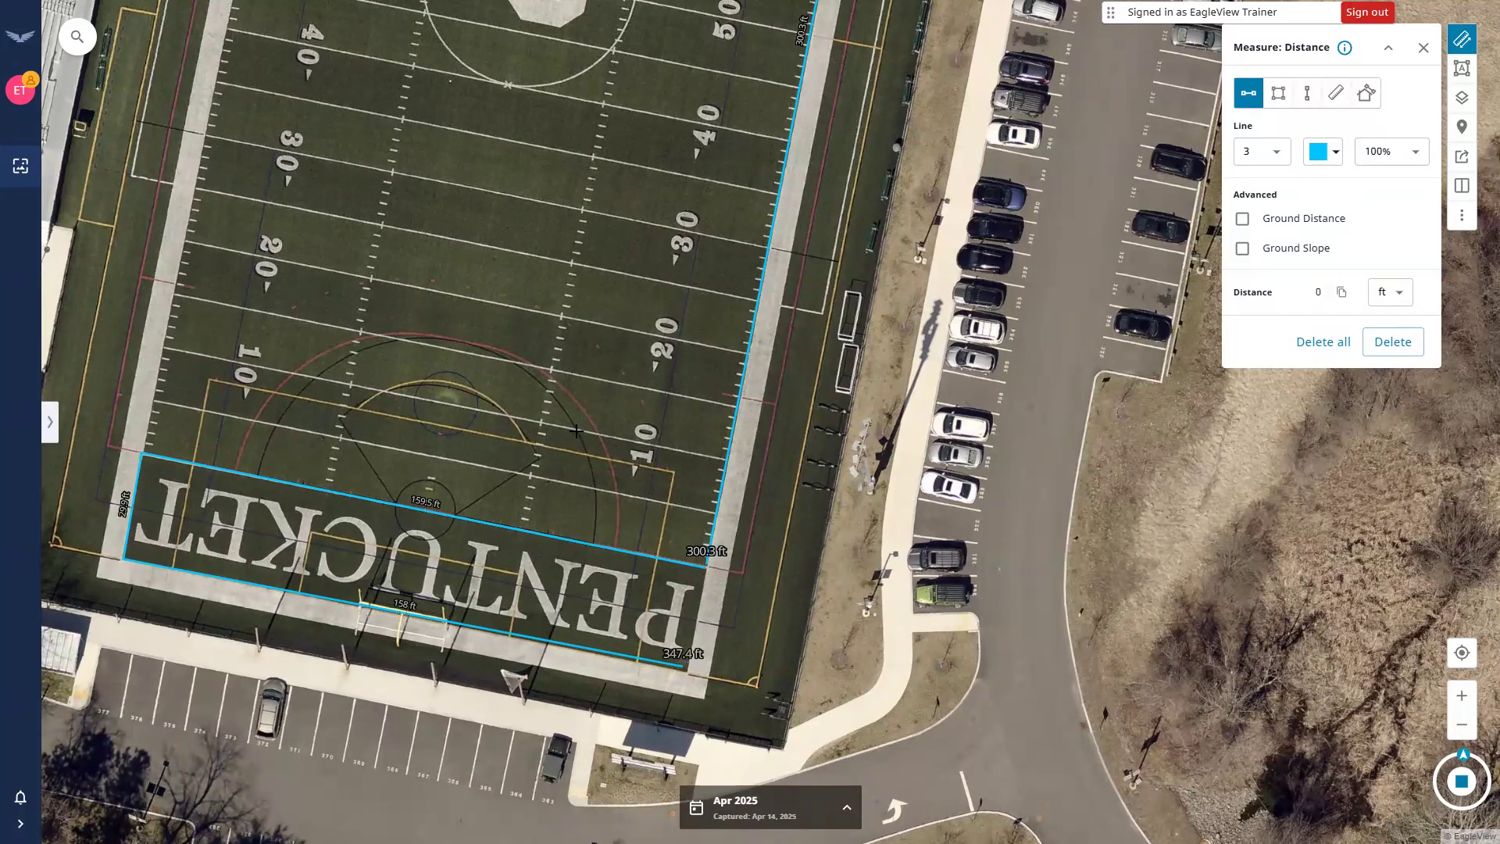
{"action": "left_click", "coordinate": [671, 658]}
{"action": "scroll", "coordinate": [461, 551], "scroll_direction": "down", "scroll_amount": 1}
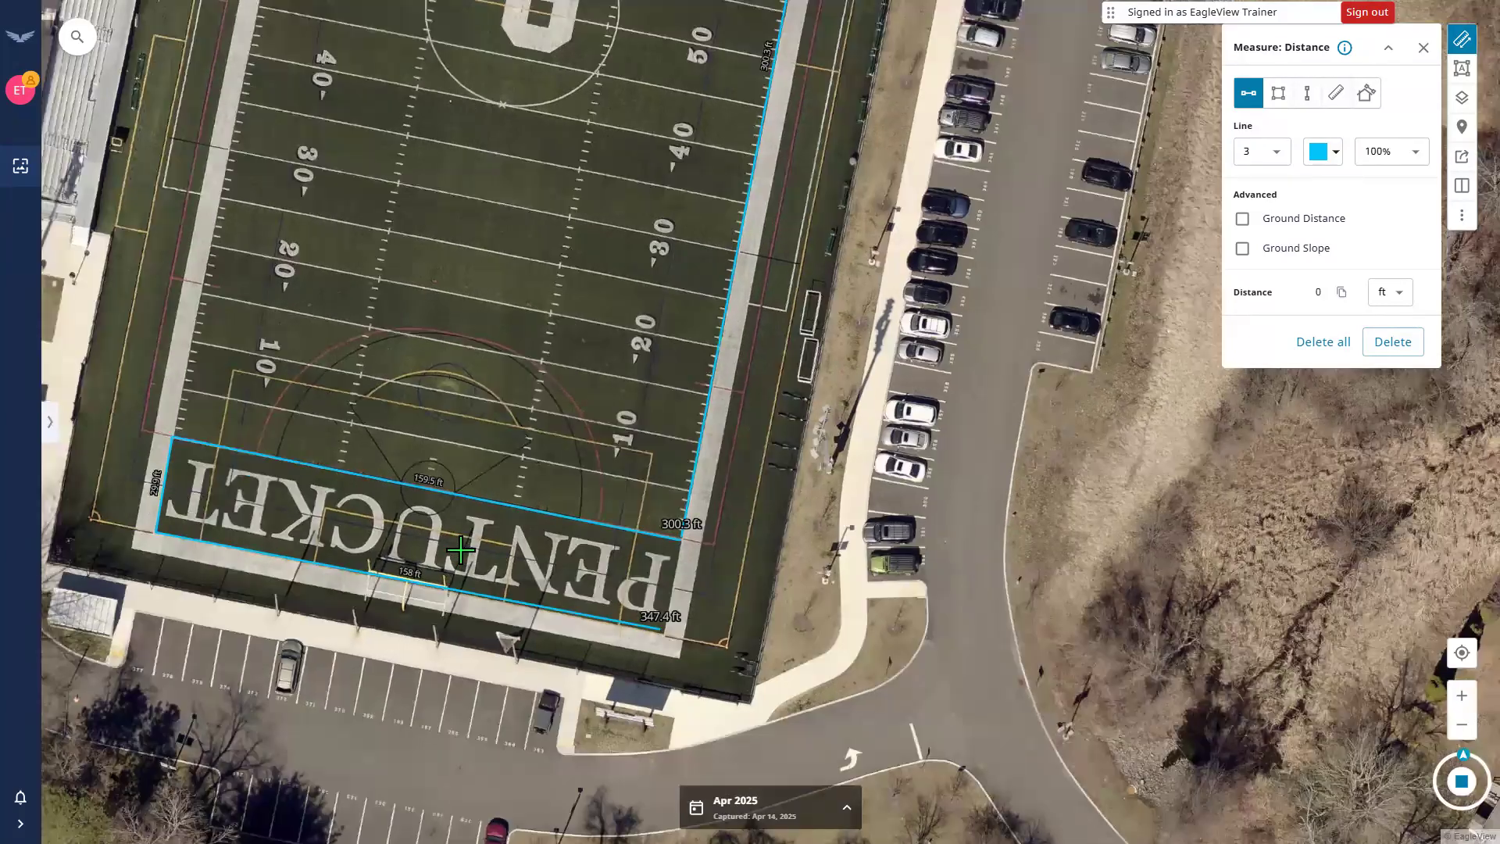
{"action": "scroll", "coordinate": [438, 415], "scroll_direction": "down", "scroll_amount": 1}
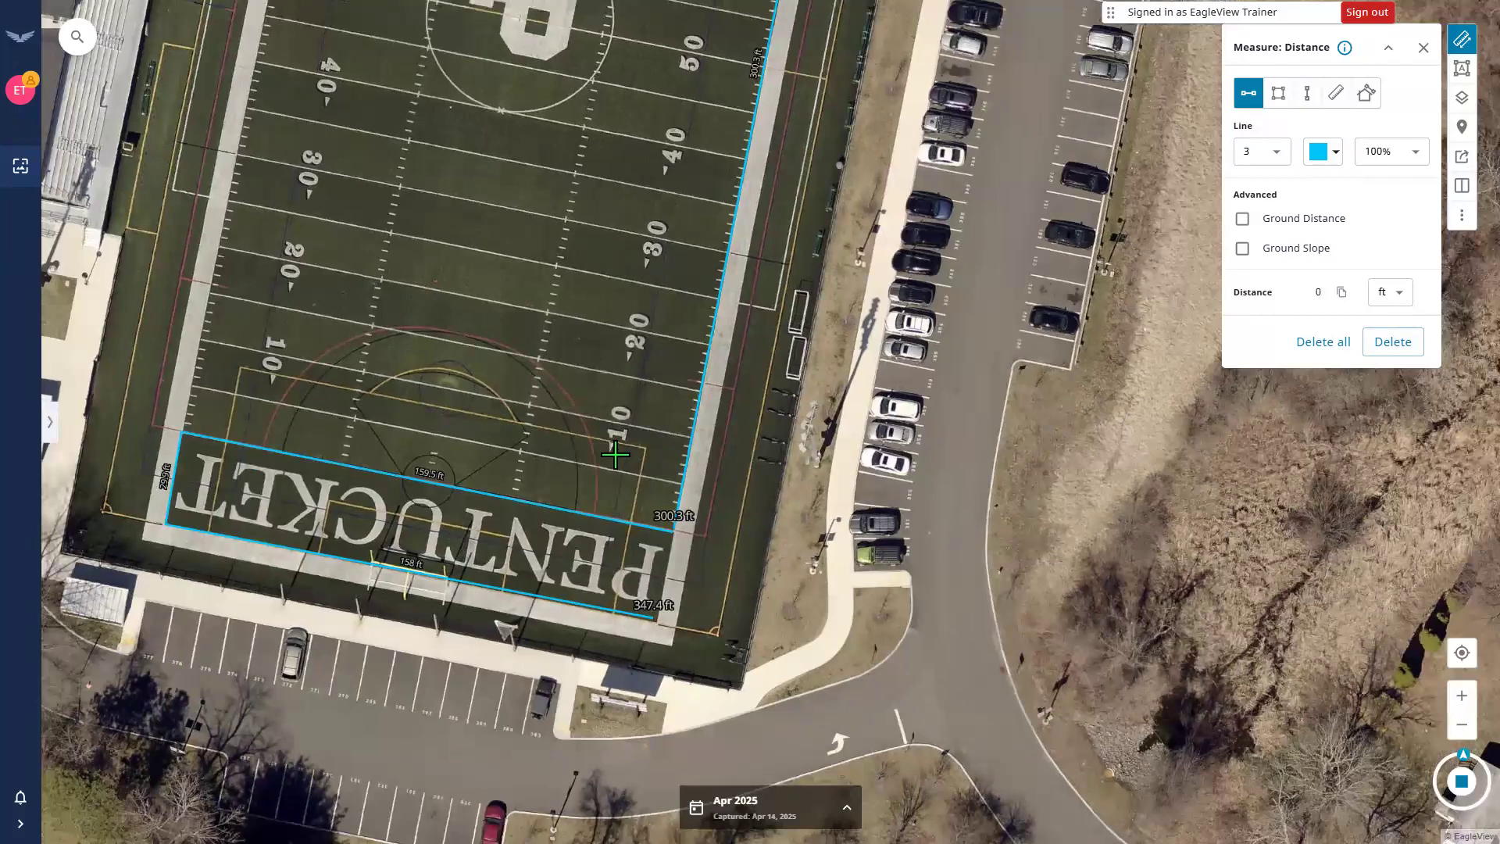
{"action": "scroll", "coordinate": [615, 455], "scroll_direction": "down", "scroll_amount": 3}
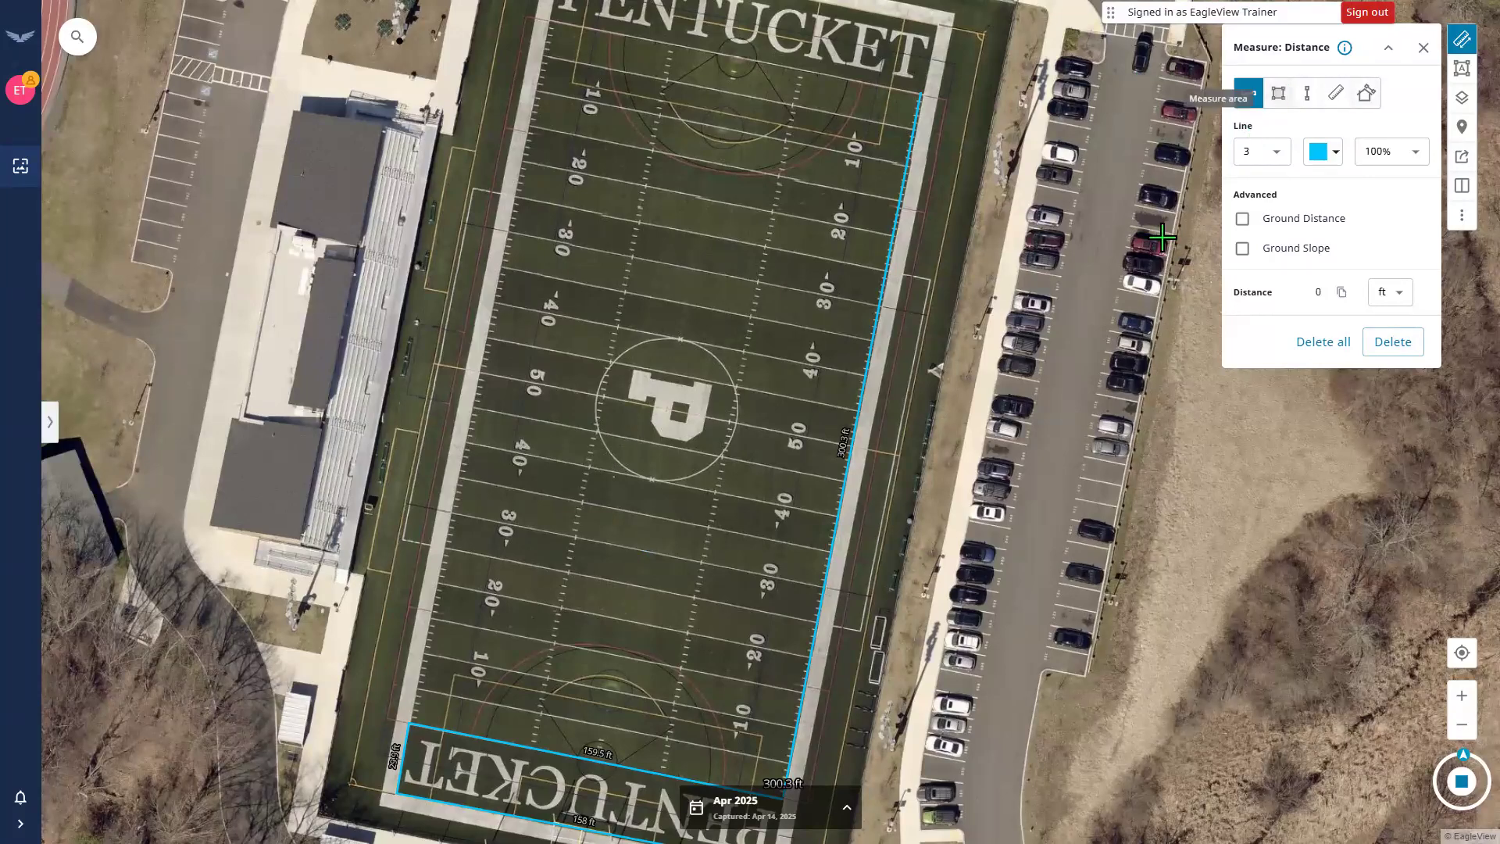
Give the area tool a teal outline and a light purple fill.
{"action": "left_click", "coordinate": [1278, 93]}
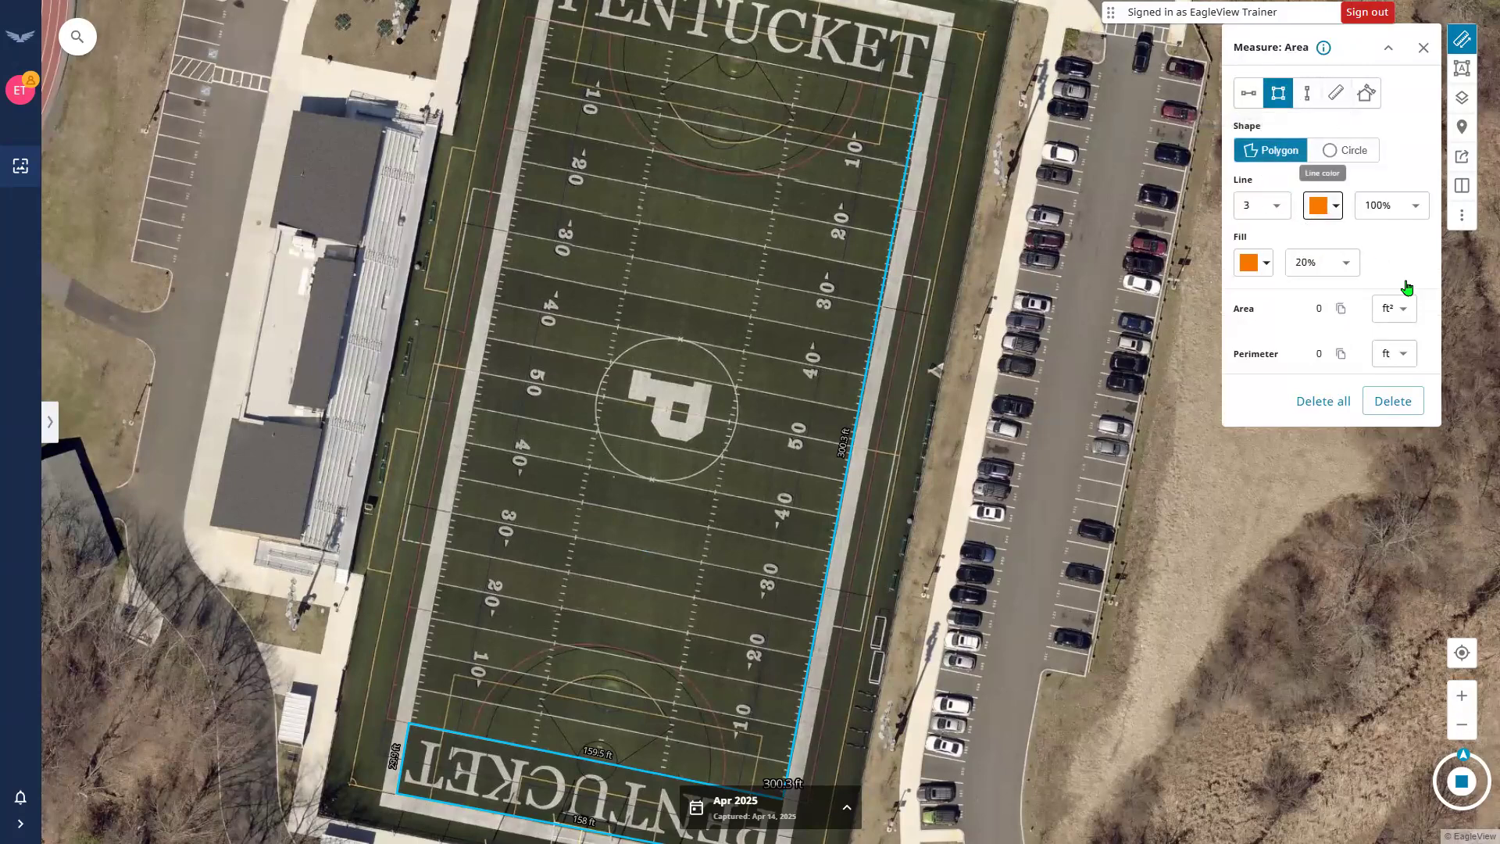
{"action": "left_click", "coordinate": [1406, 252]}
{"action": "left_click", "coordinate": [1269, 263]}
{"action": "left_click", "coordinate": [1387, 357]}
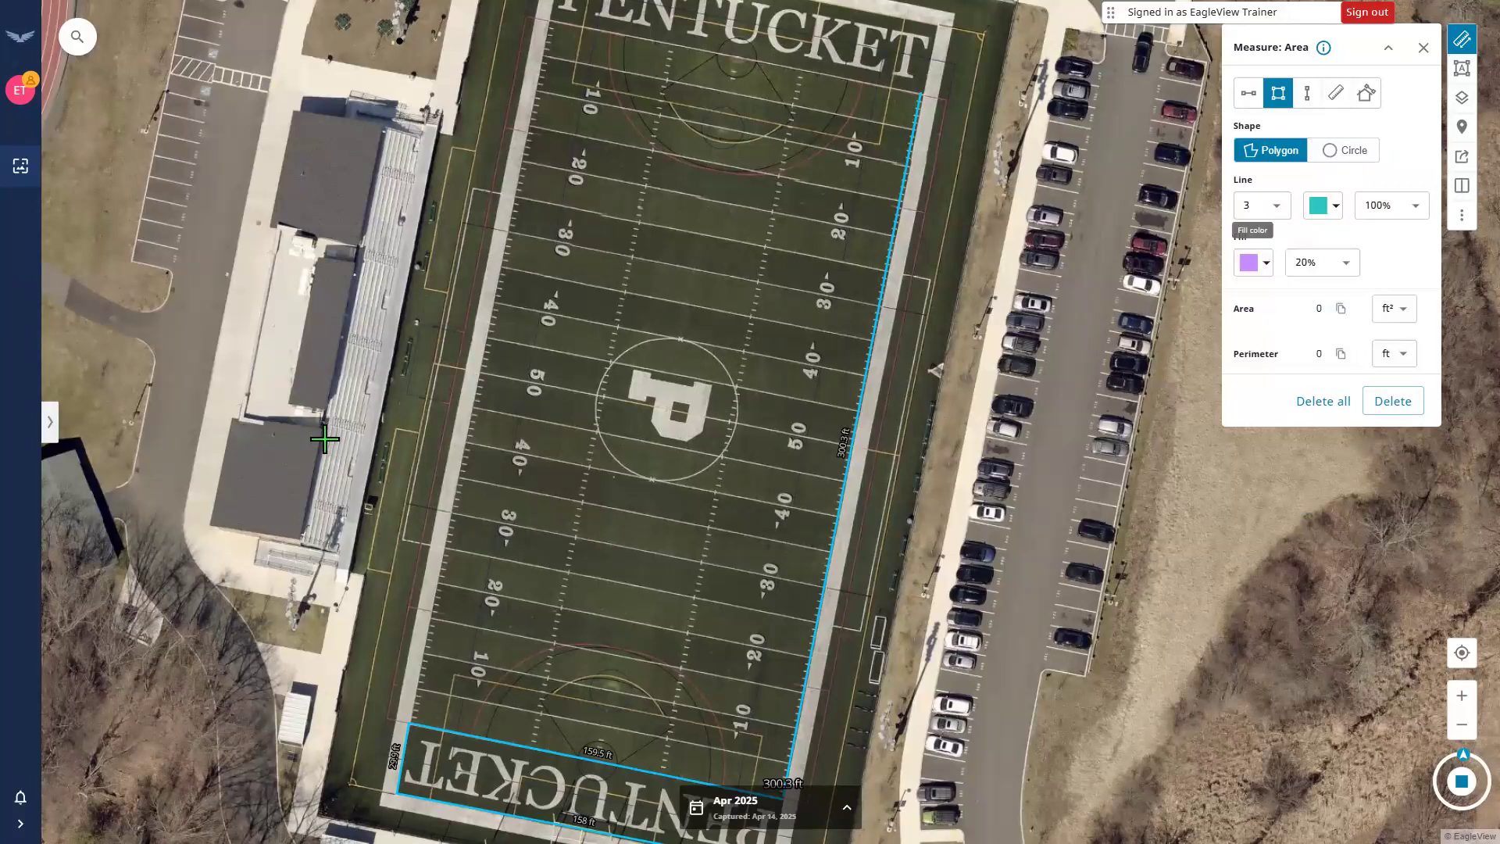
Draw a 3082.3 ft² polygon over the roof west of the bleachers.
{"action": "left_click", "coordinate": [232, 418]}
{"action": "left_click", "coordinate": [321, 429]}
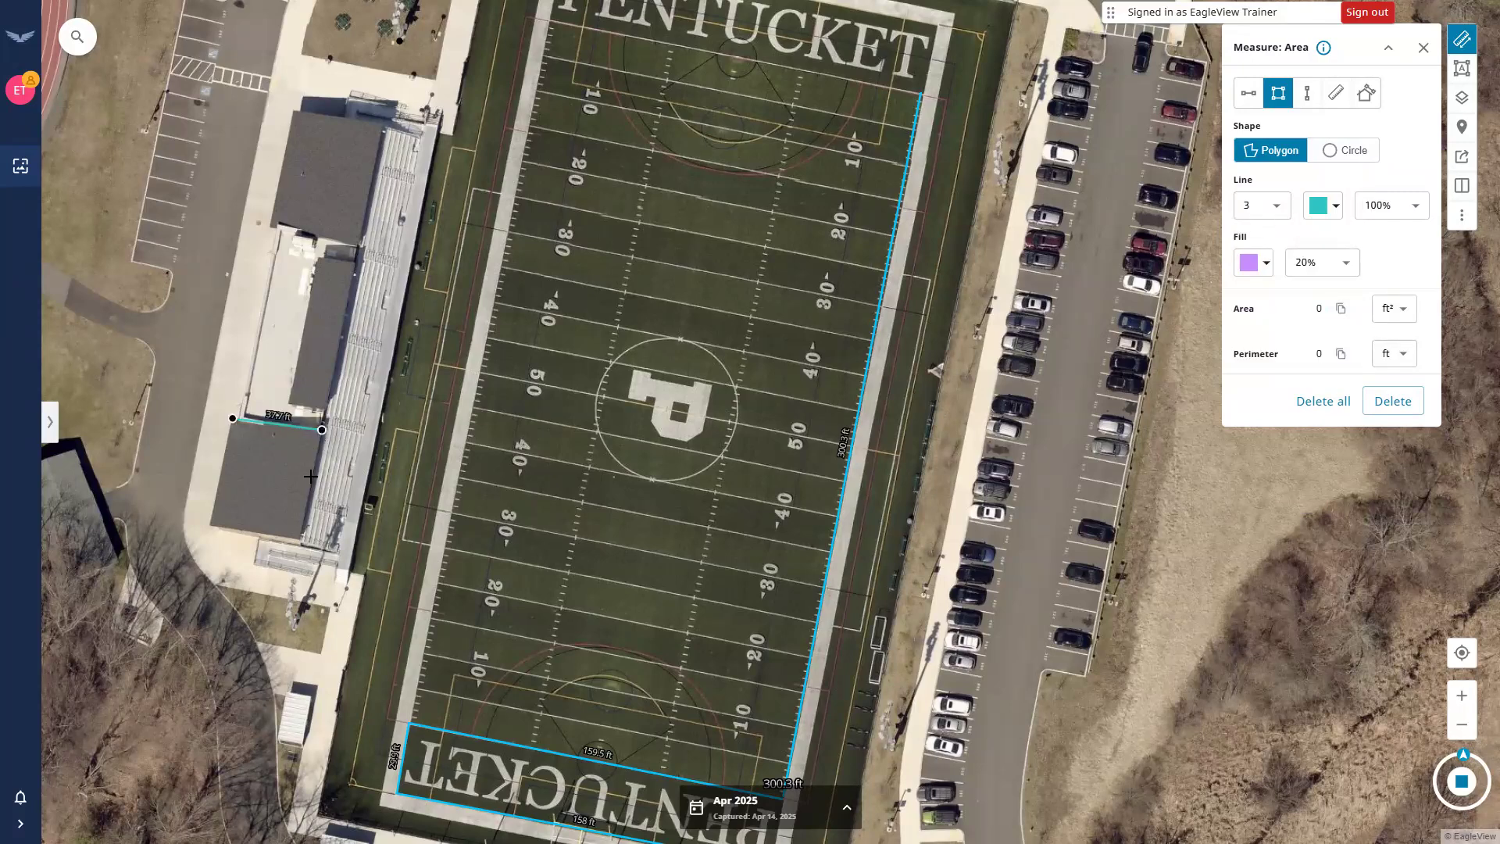
{"action": "left_click", "coordinate": [301, 539]}
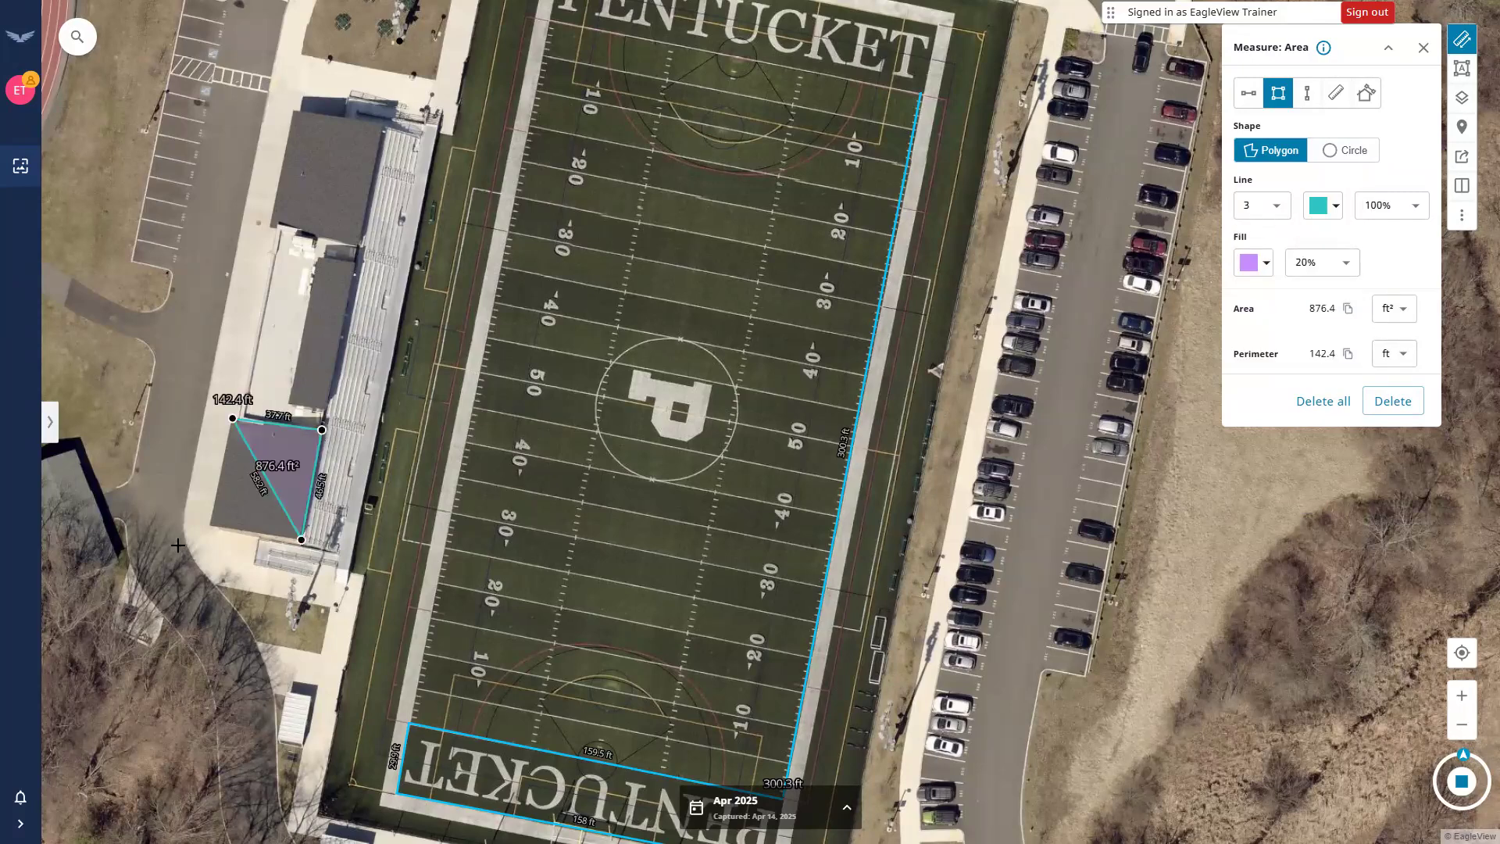
{"action": "double_click", "coordinate": [108, 563]}
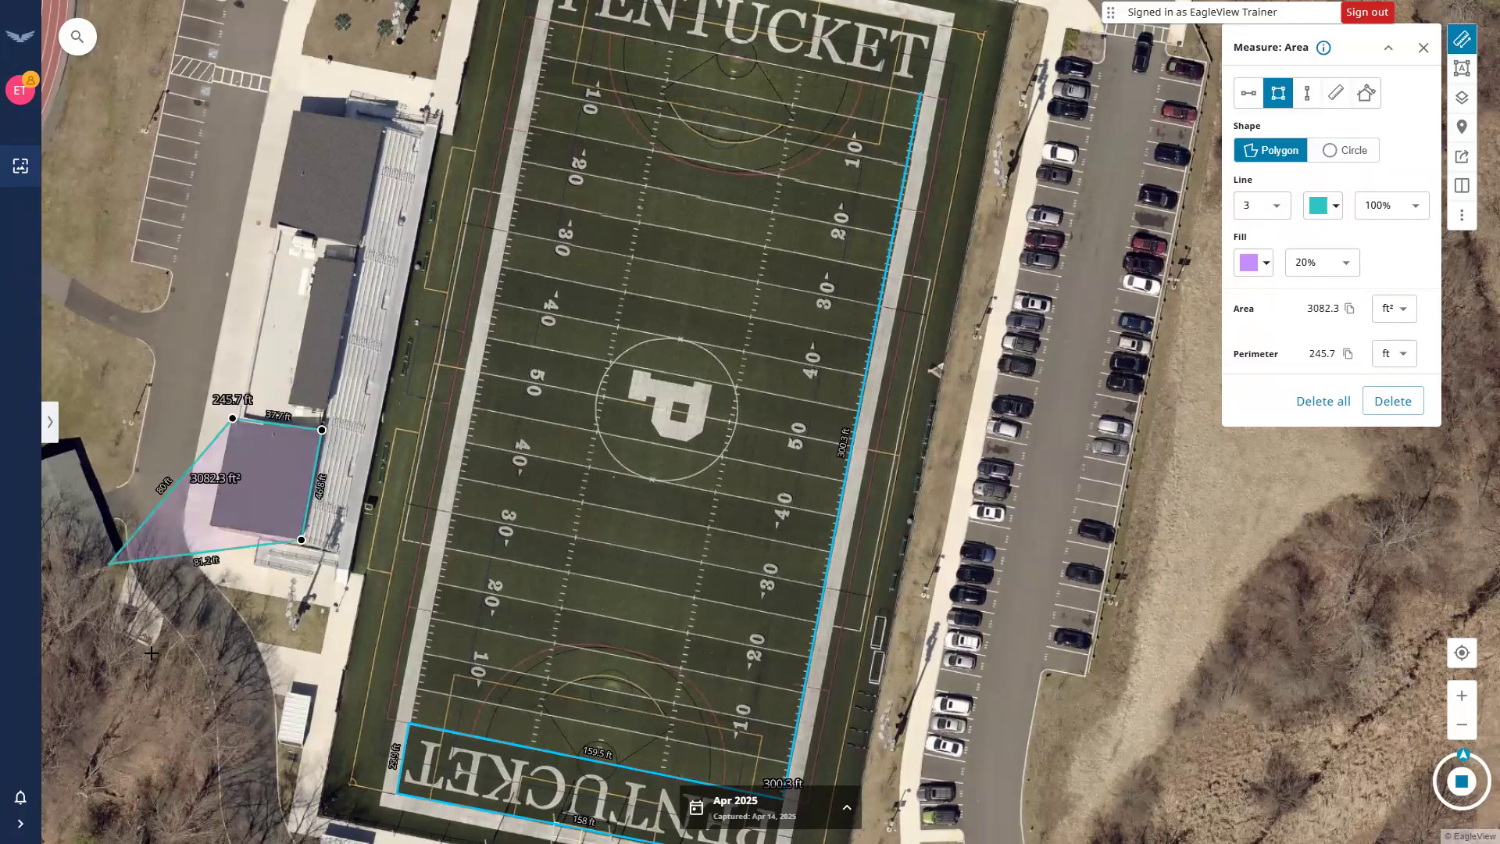
Draw a small 130.8 ft² triangle in the woods below the roof.
{"action": "left_click", "coordinate": [152, 653]}
{"action": "left_click", "coordinate": [193, 639]}
{"action": "double_click", "coordinate": [188, 676]}
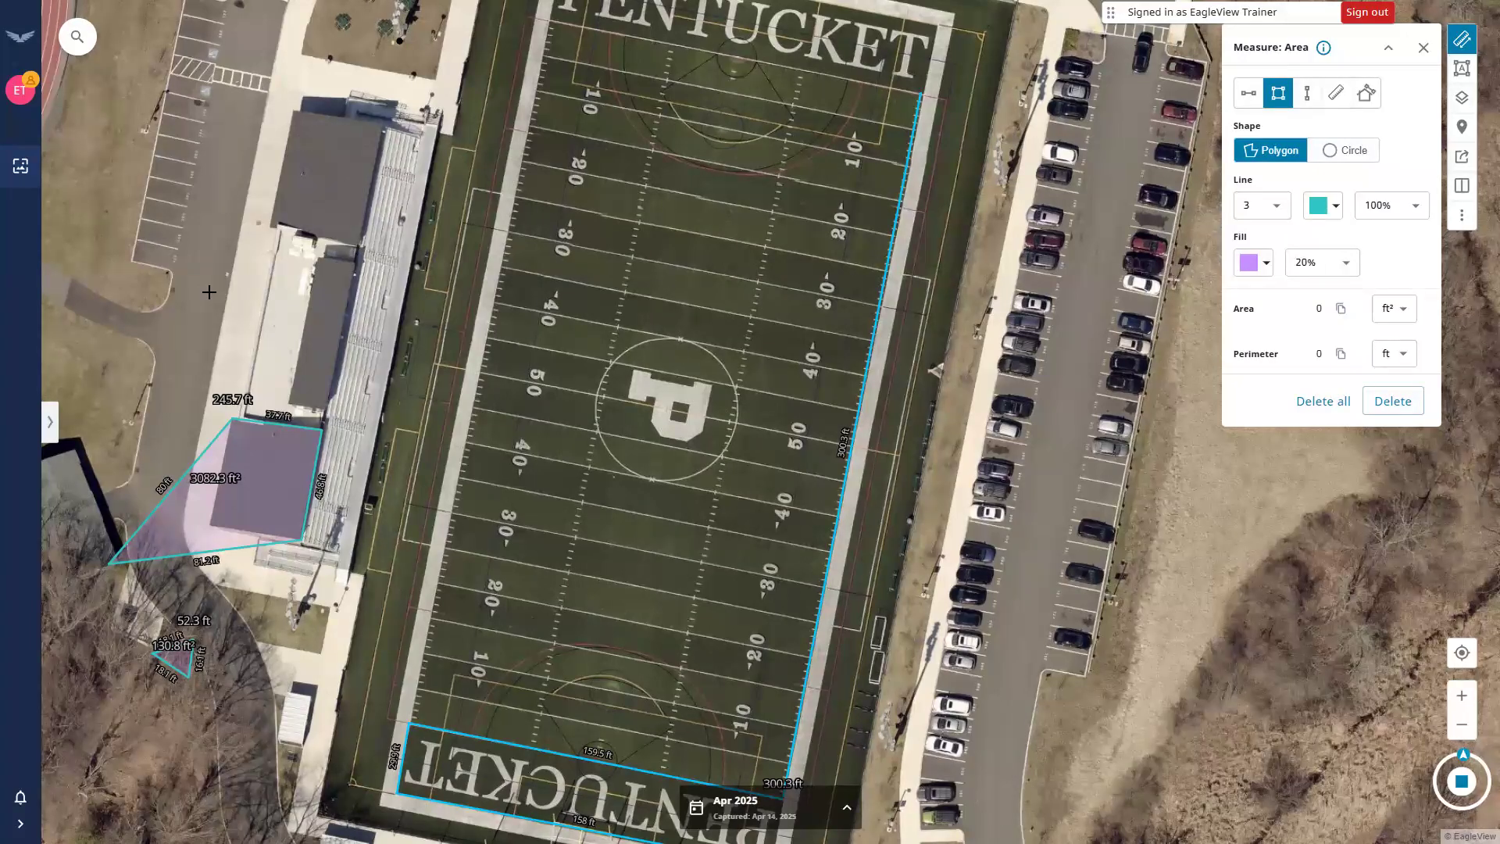
Change the roof polygon's fill colour to bright green.
{"action": "left_click", "coordinate": [1422, 47]}
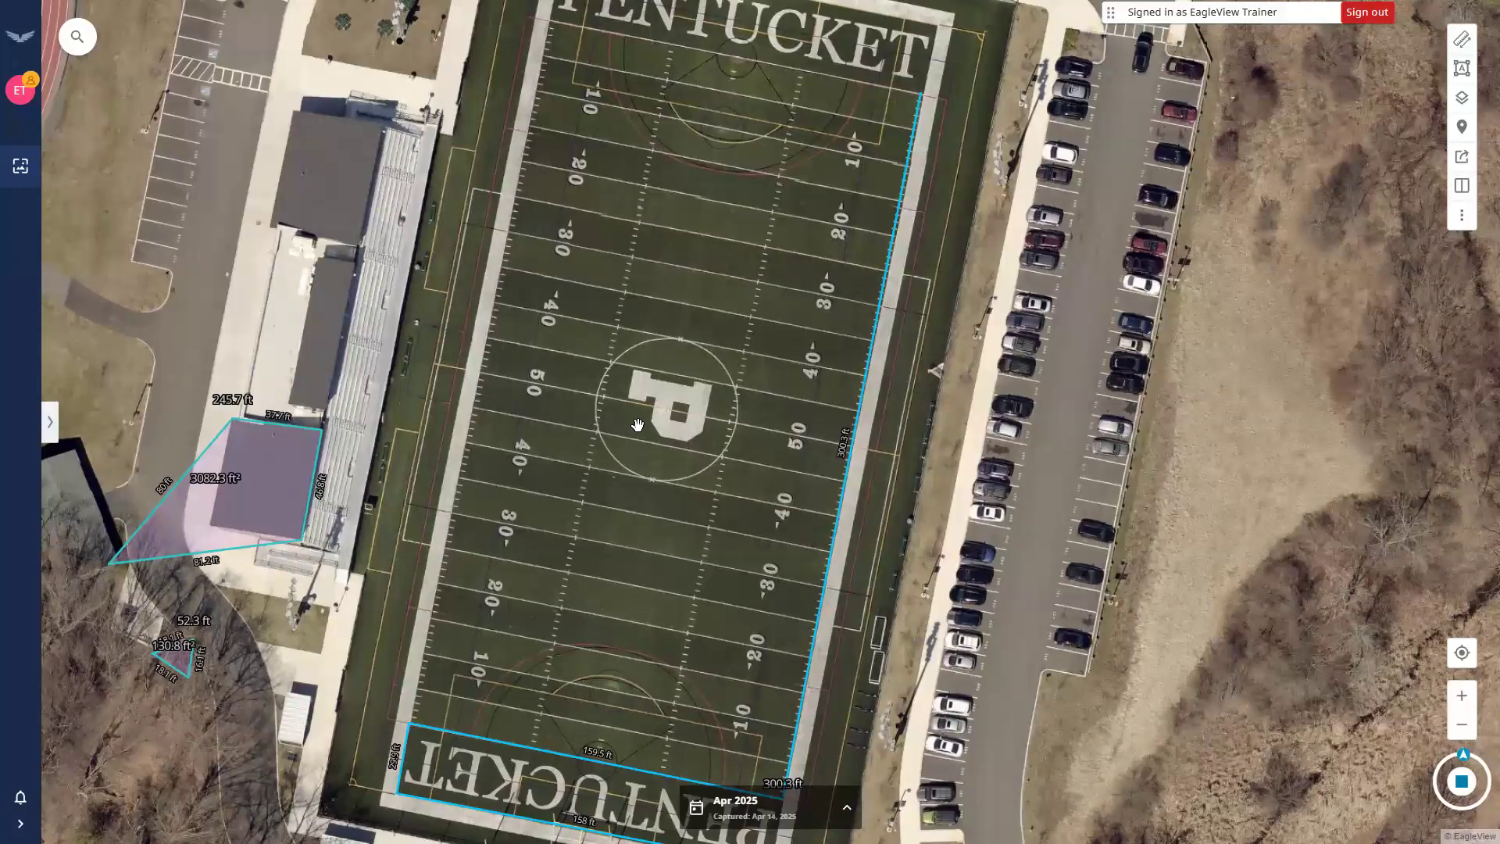
{"action": "left_click", "coordinate": [266, 486]}
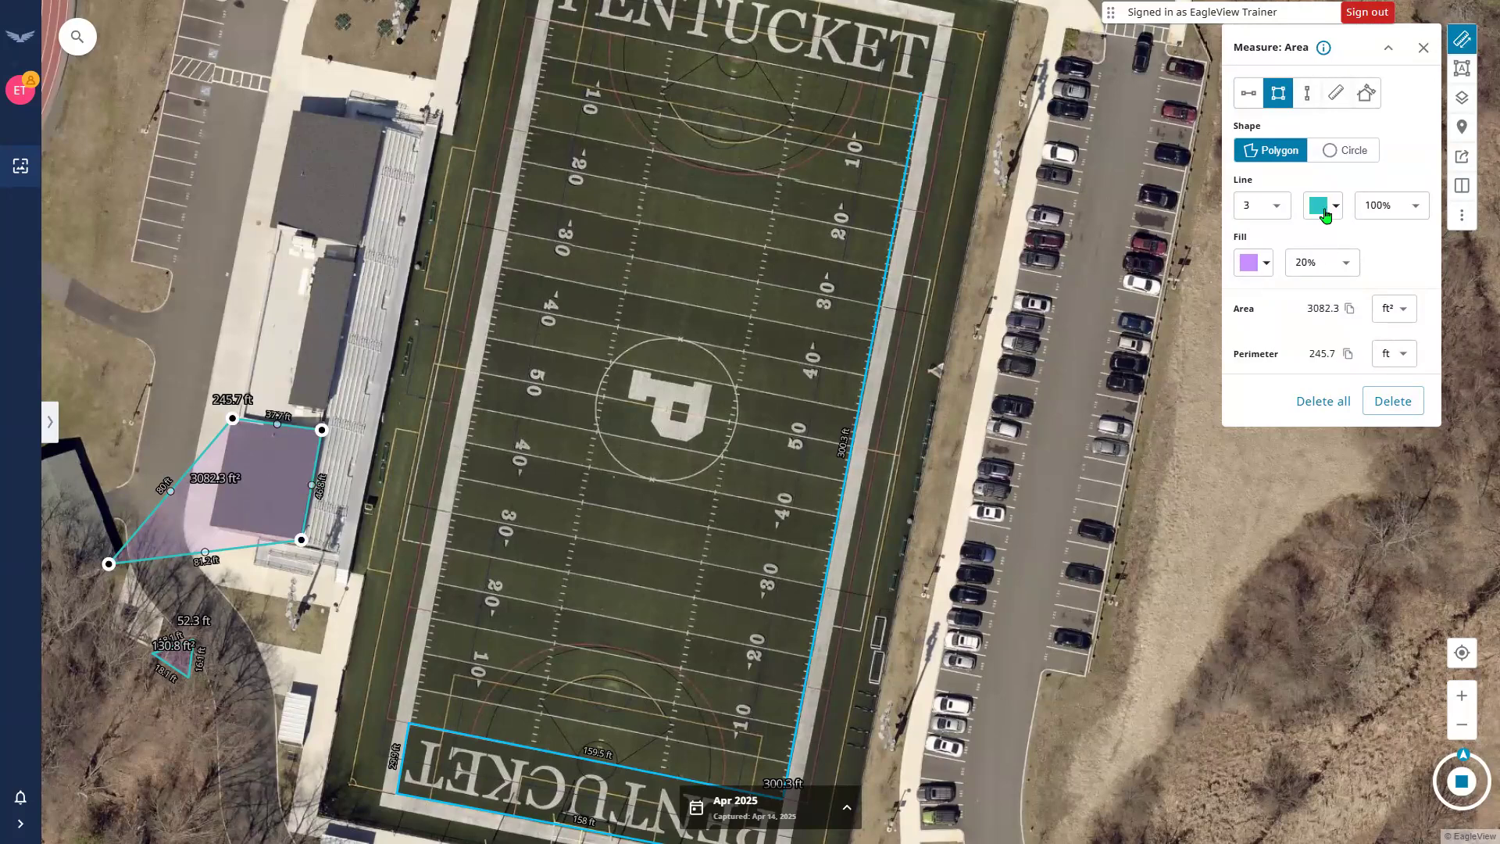
{"action": "left_click", "coordinate": [1253, 263]}
{"action": "left_click", "coordinate": [1344, 309]}
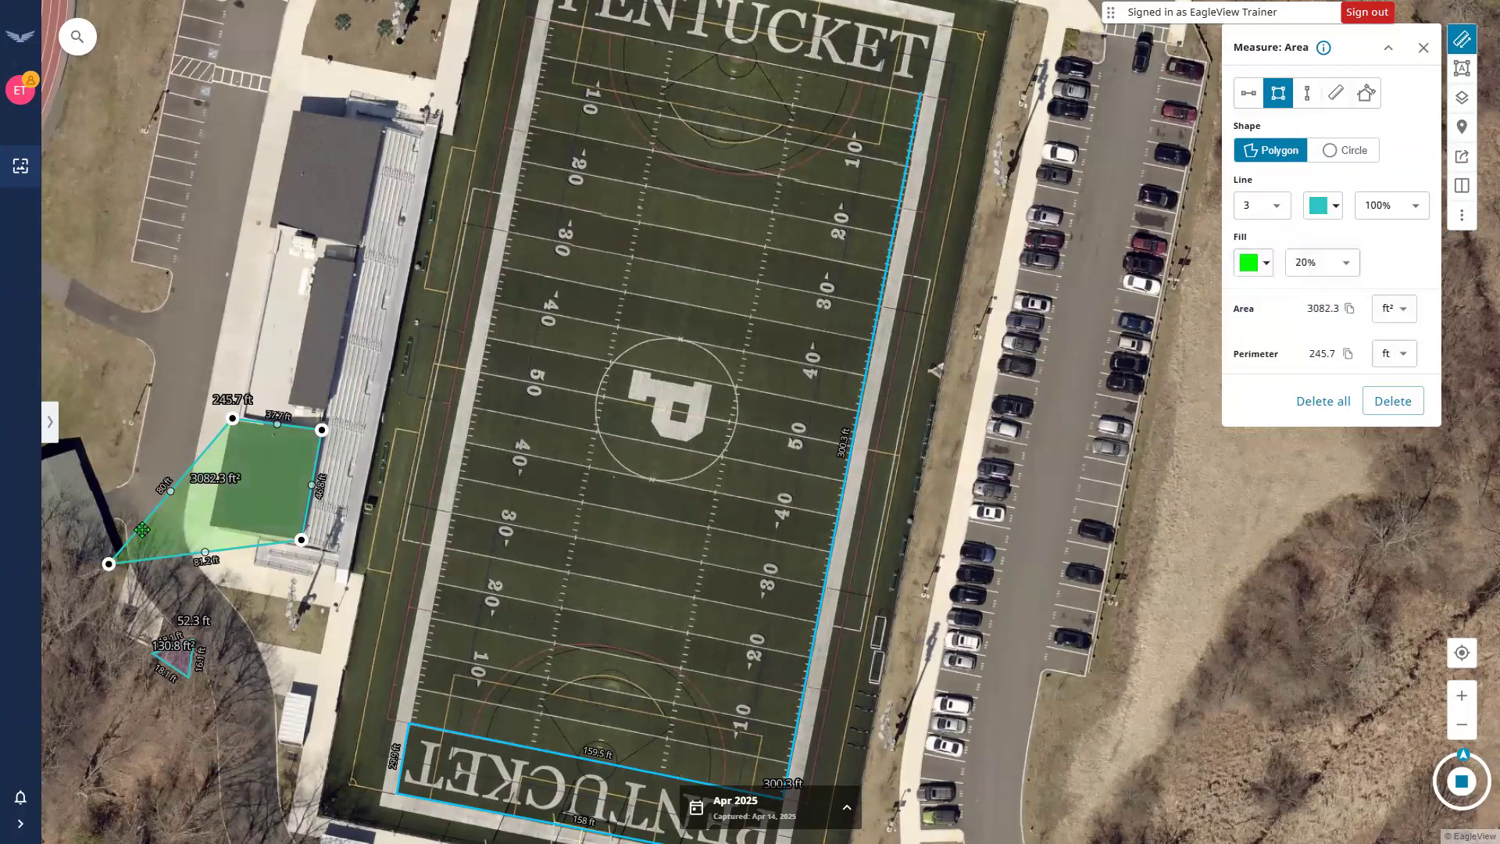
Drag the polygon's corners onto the roof edges, giving 1797.9 ft² and 170 ft perimeter.
{"action": "key", "text": "ctrl"}
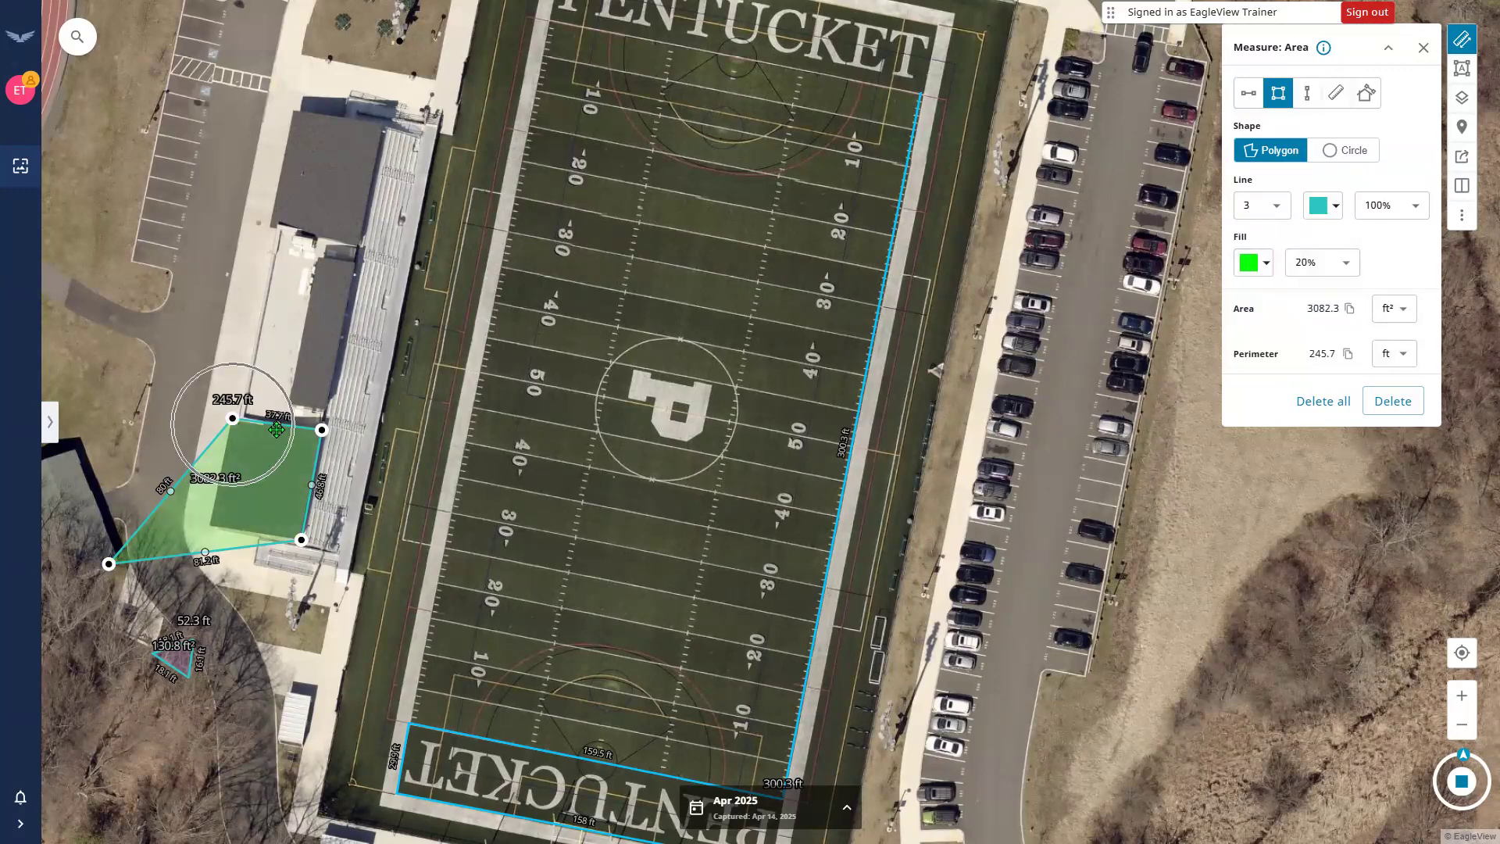
{"action": "left_click_drag", "start_coordinate": [167, 546], "coordinate": [210, 528]}
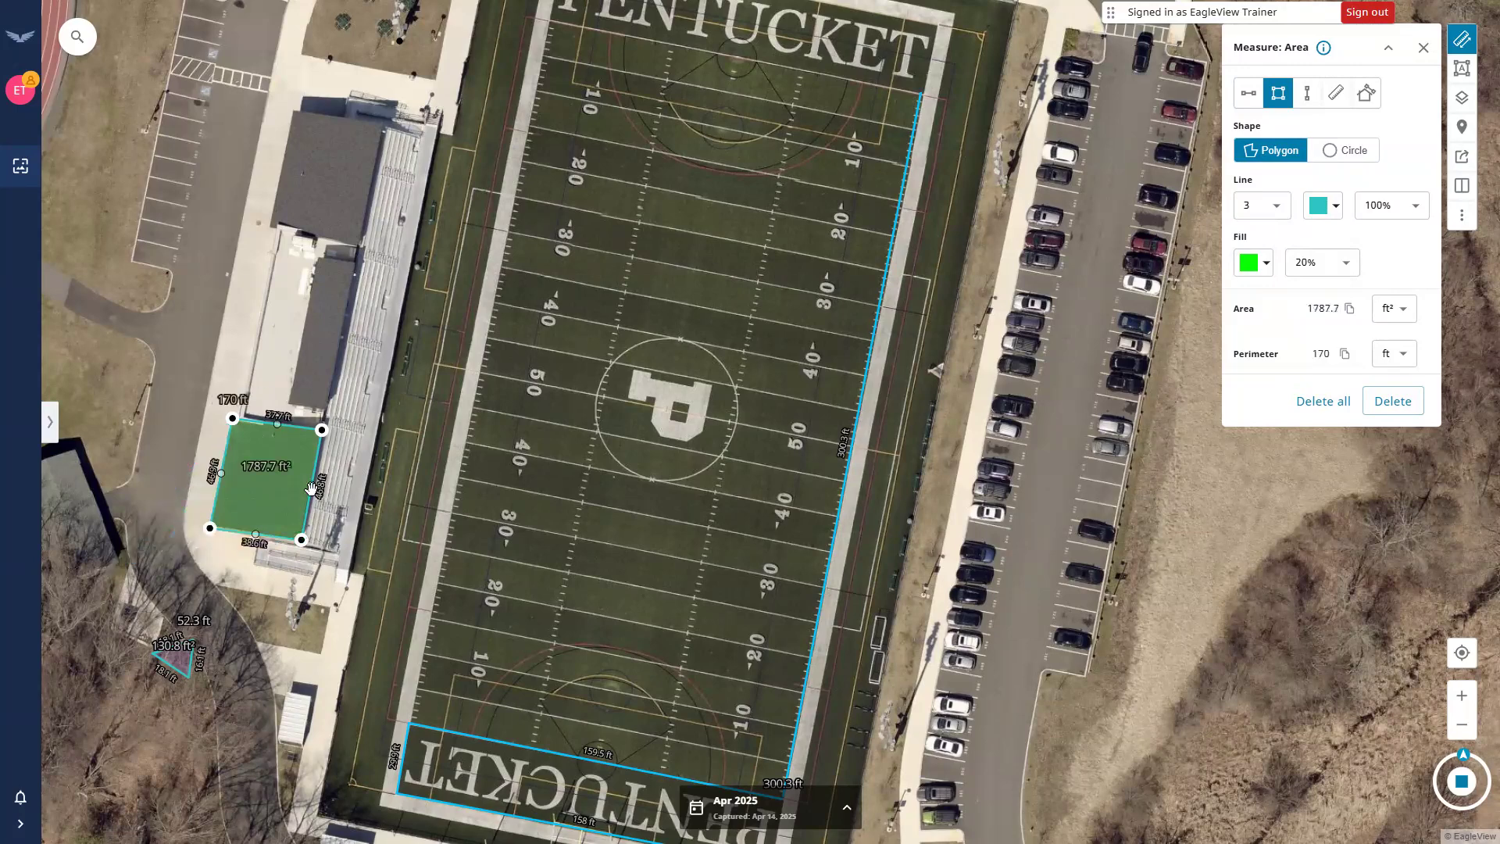
{"action": "left_click_drag", "start_coordinate": [317, 482], "coordinate": [362, 483]}
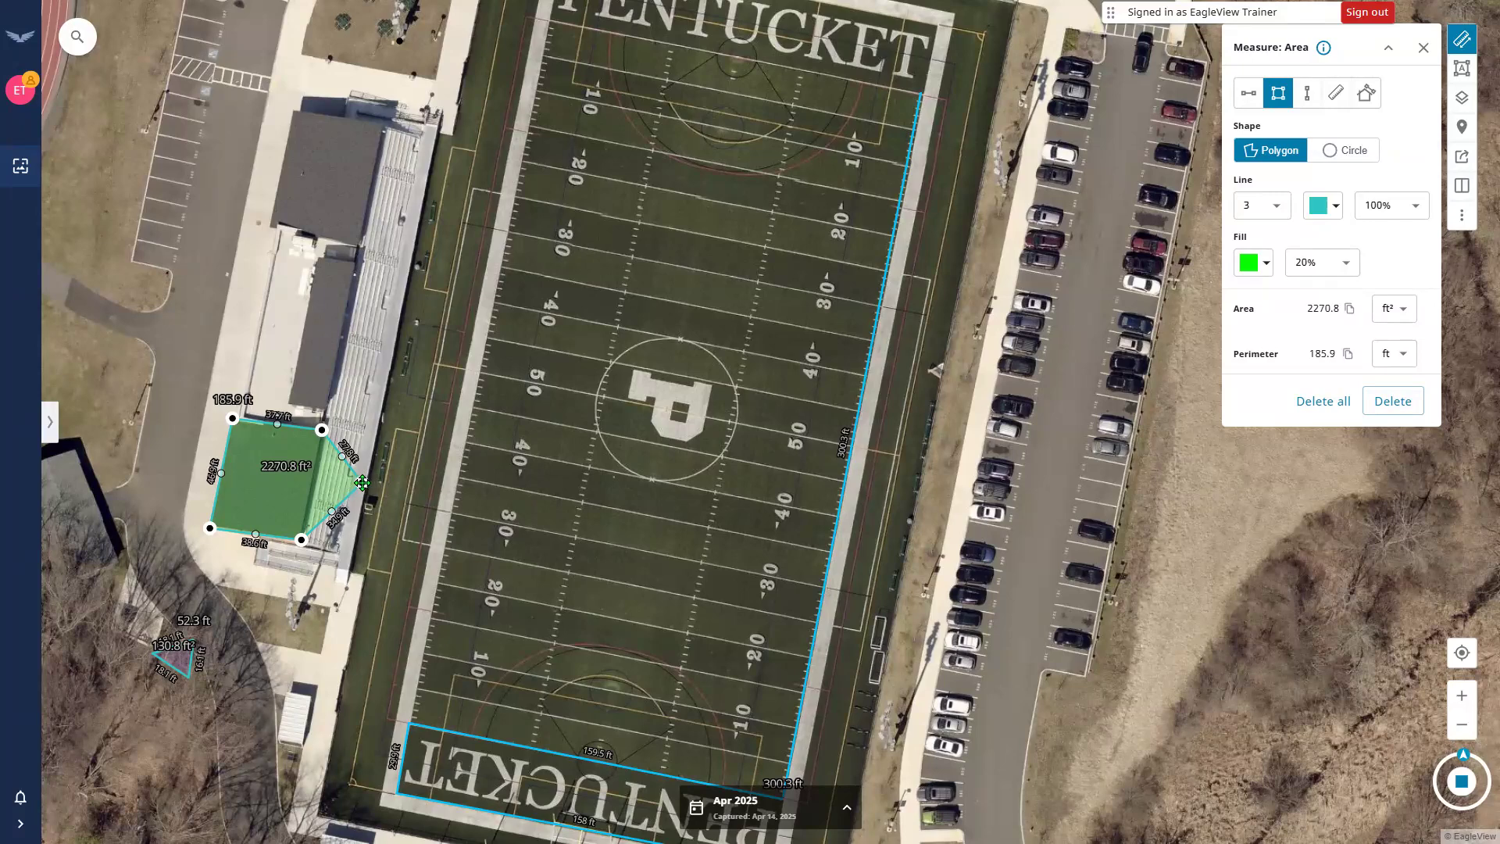
{"action": "left_click_drag", "start_coordinate": [313, 483], "coordinate": [314, 483]}
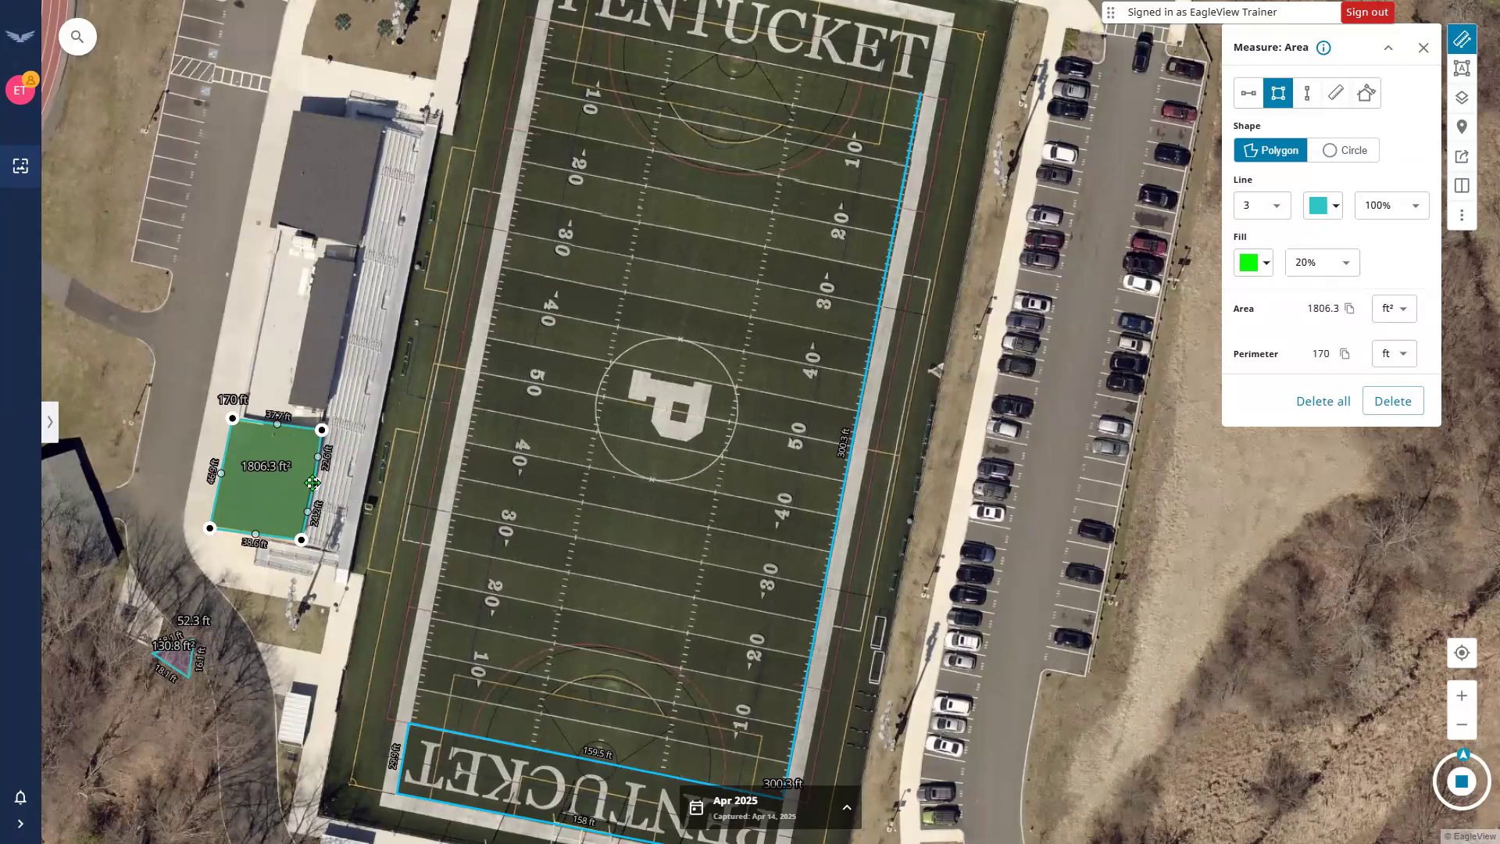
{"action": "left_click_drag", "start_coordinate": [311, 482], "coordinate": [311, 485]}
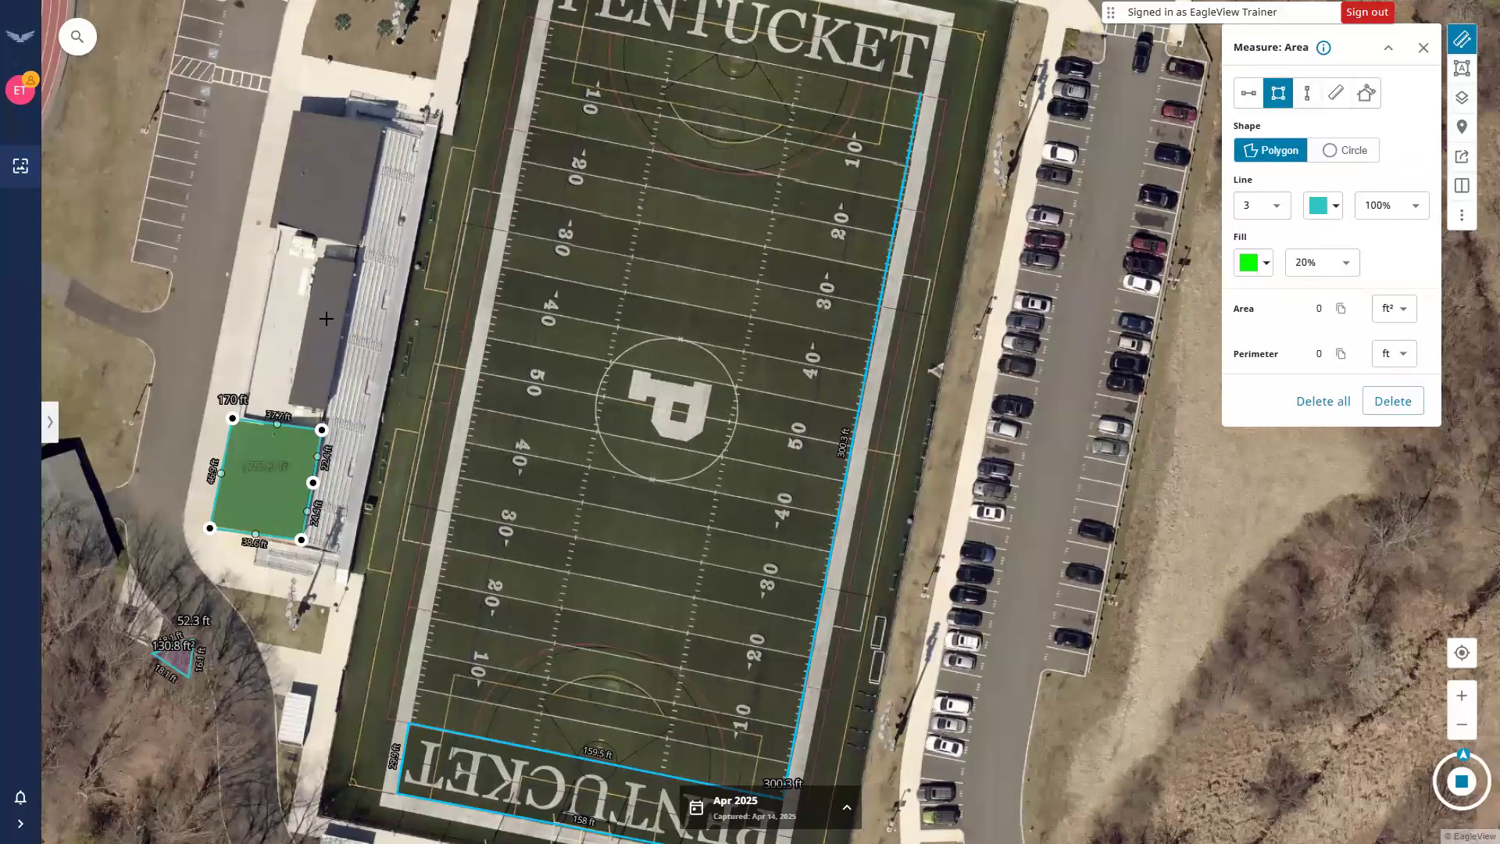
Delete the small woods triangle, cancelling the Delete all confirmation so other measurements remain.
{"action": "left_click", "coordinate": [275, 478]}
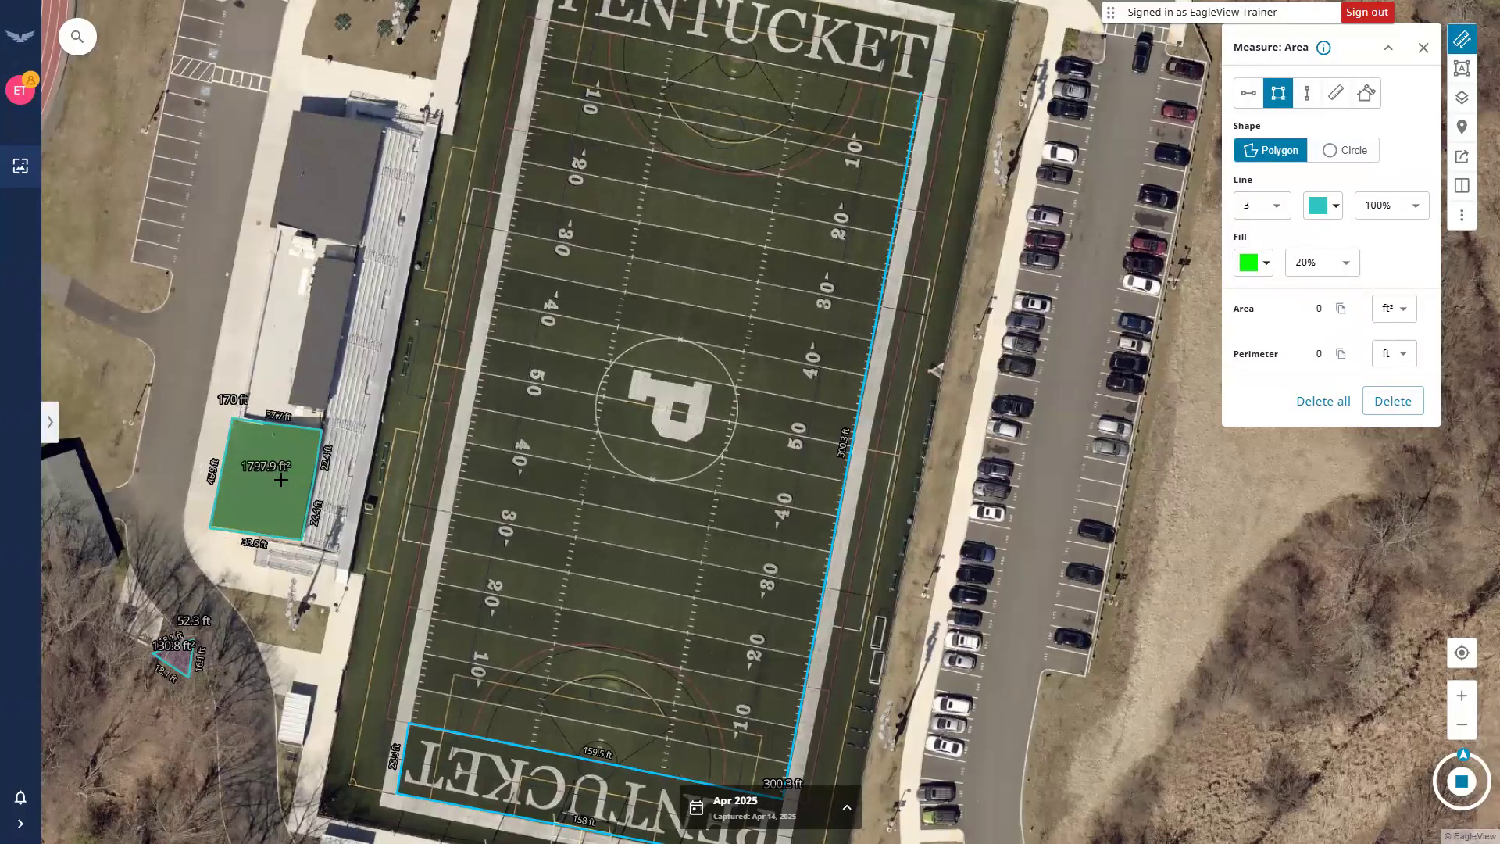
{"action": "left_click", "coordinate": [1426, 47]}
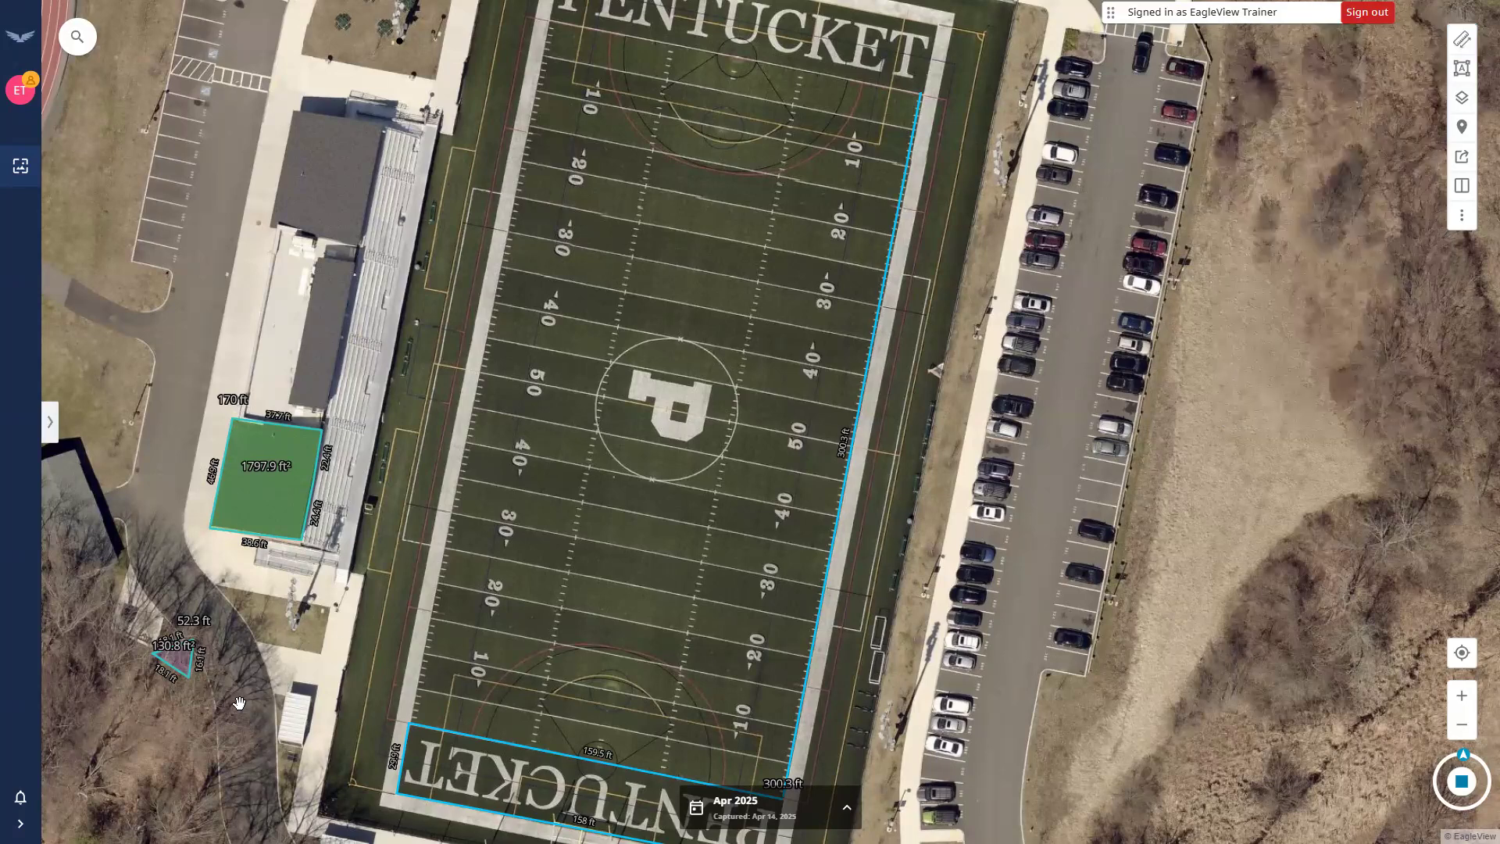
{"action": "left_click", "coordinate": [175, 661]}
{"action": "left_click", "coordinate": [1395, 402]}
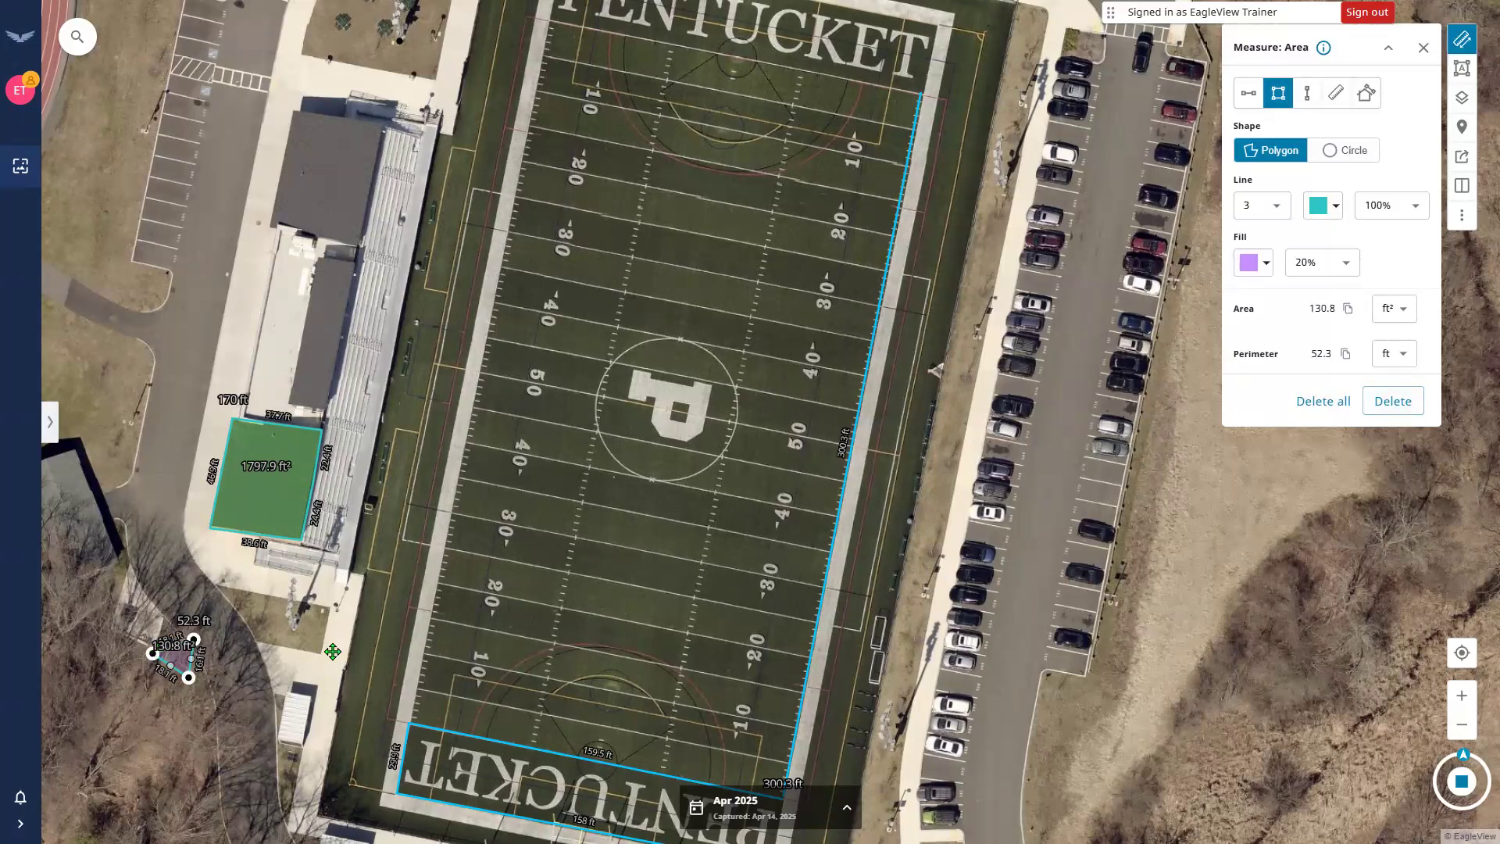
{"action": "left_click", "coordinate": [1393, 400]}
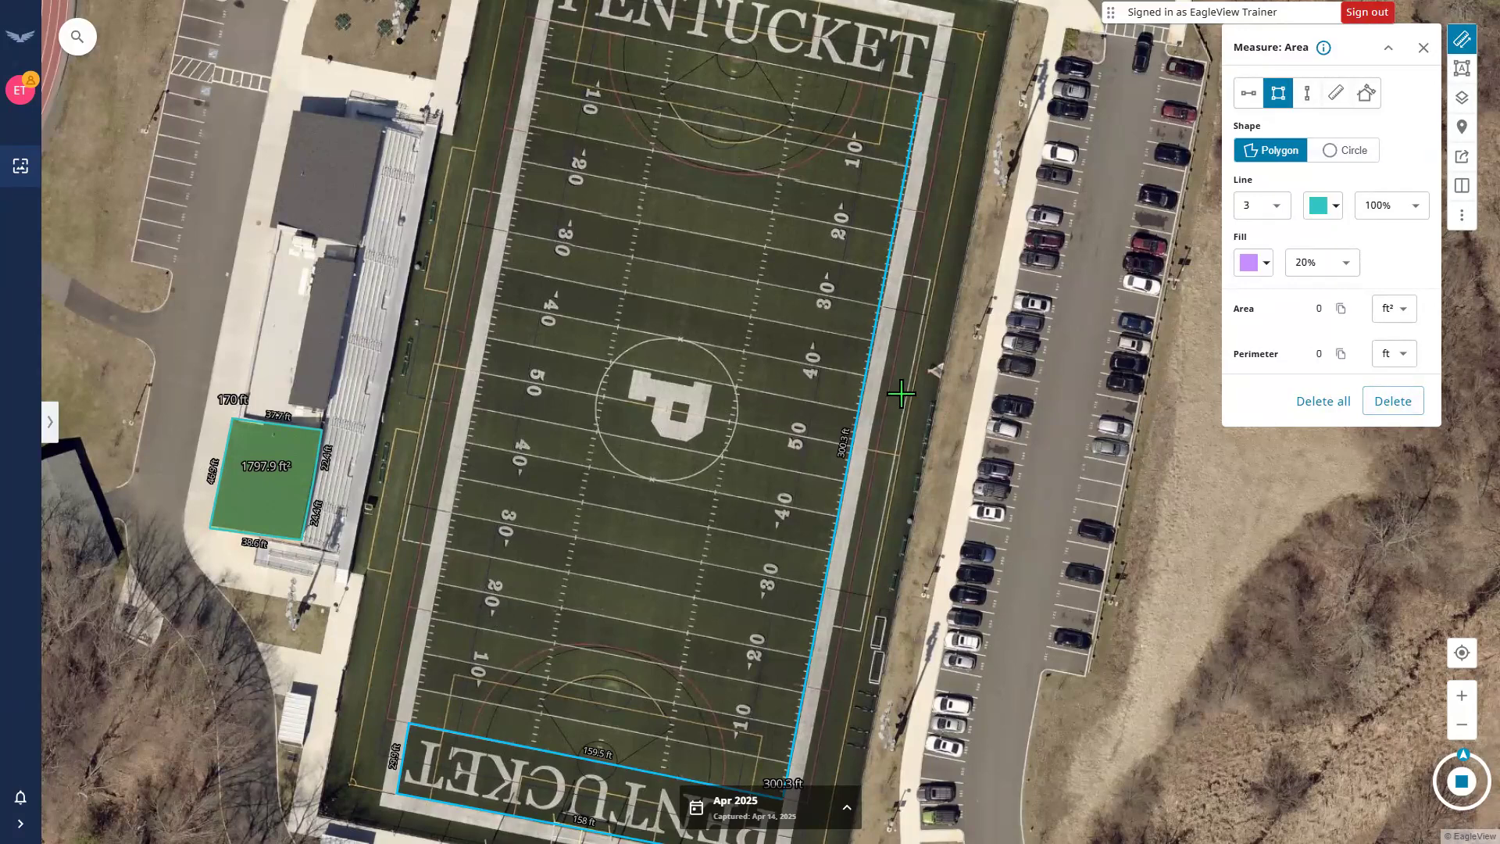
{"action": "left_click", "coordinate": [1323, 402]}
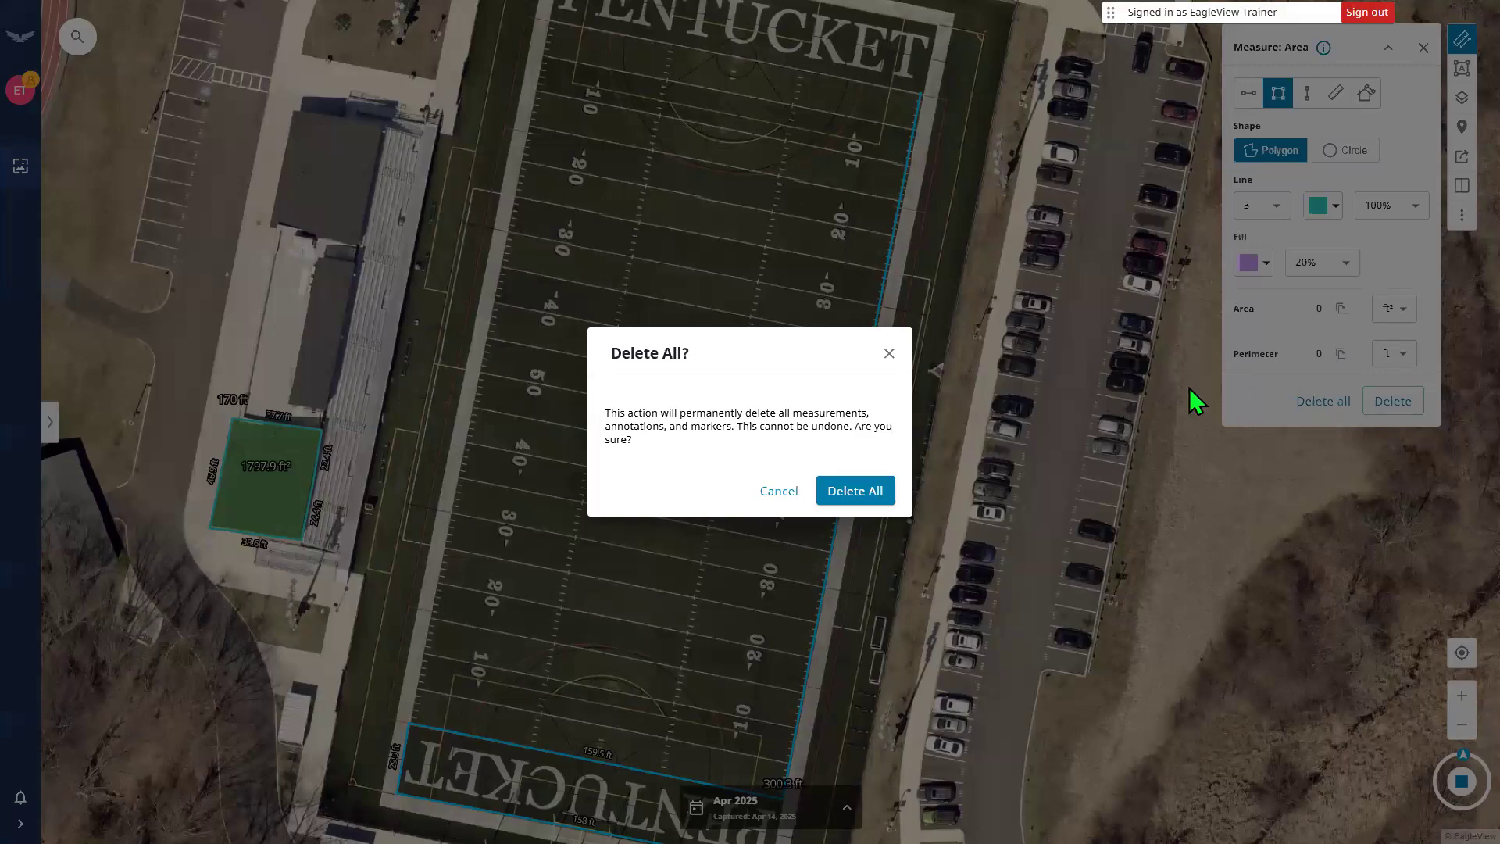
{"action": "left_click", "coordinate": [779, 491]}
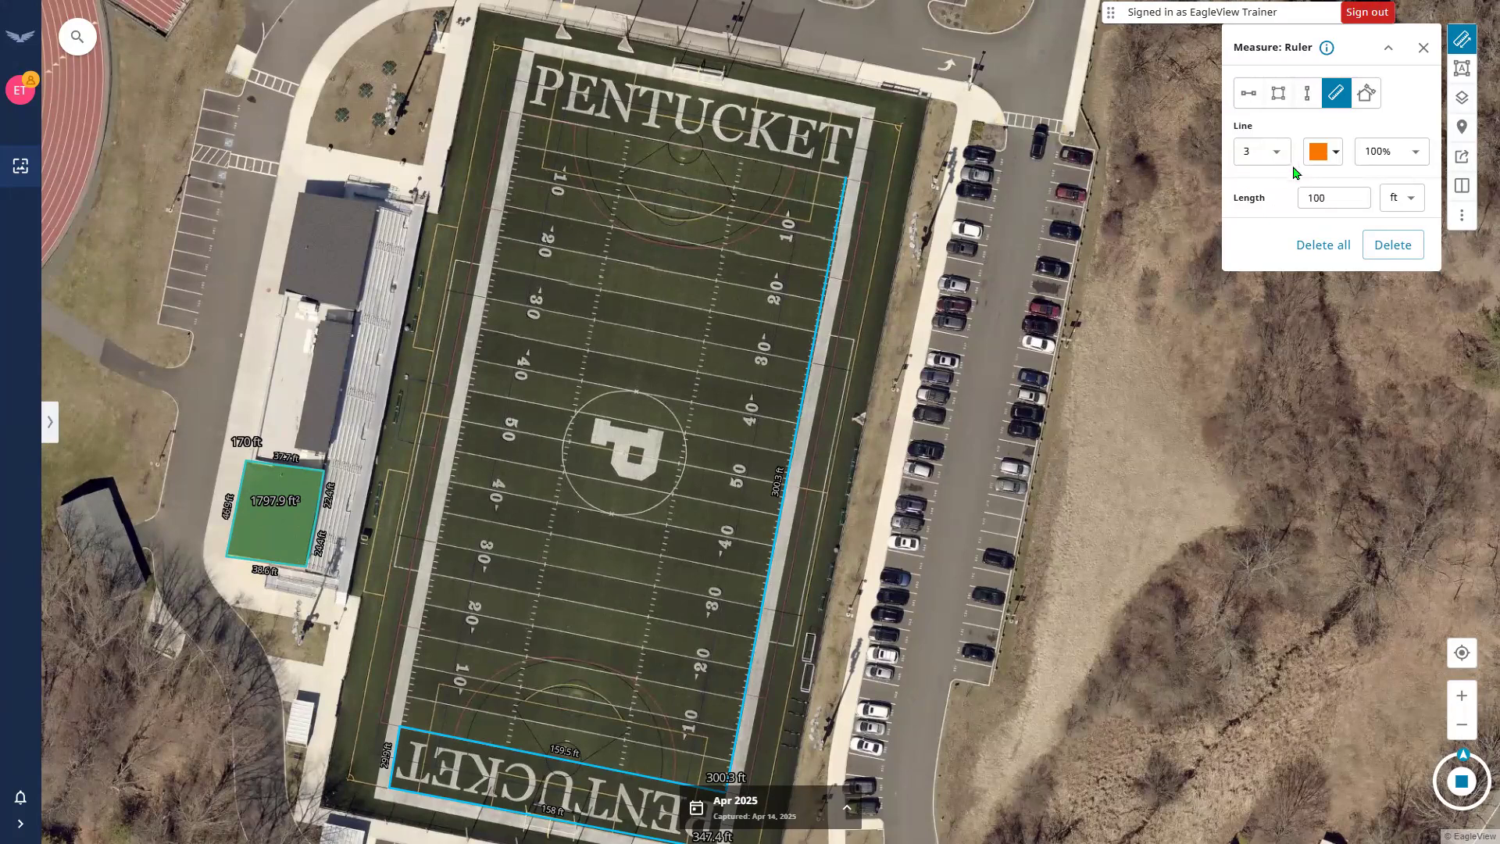
Set the ruler line colour to red and its length to 300 ft.
{"action": "left_click", "coordinate": [1323, 151]}
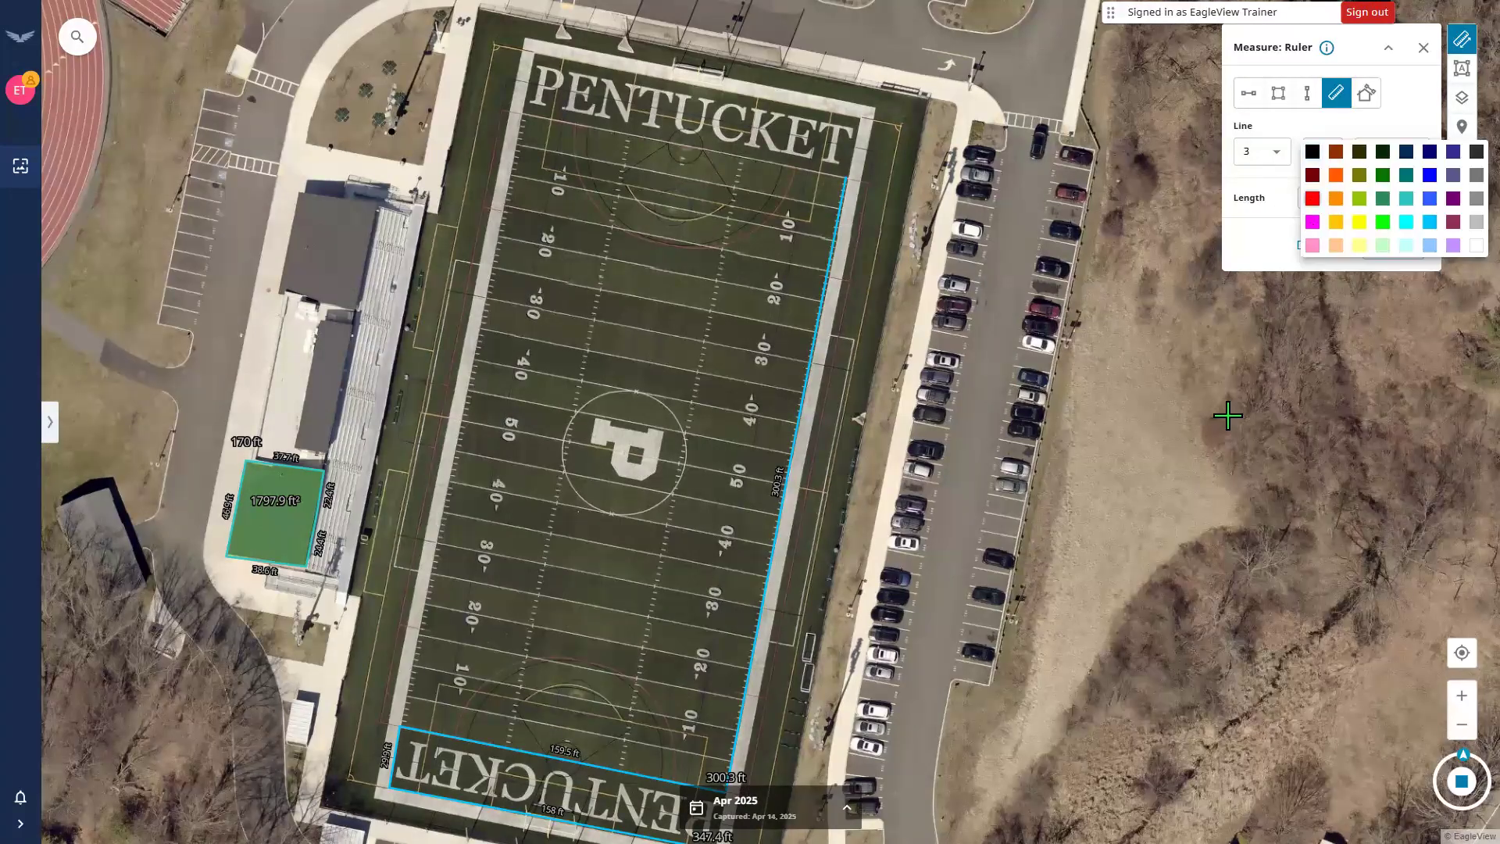
{"action": "left_click", "coordinate": [1311, 224]}
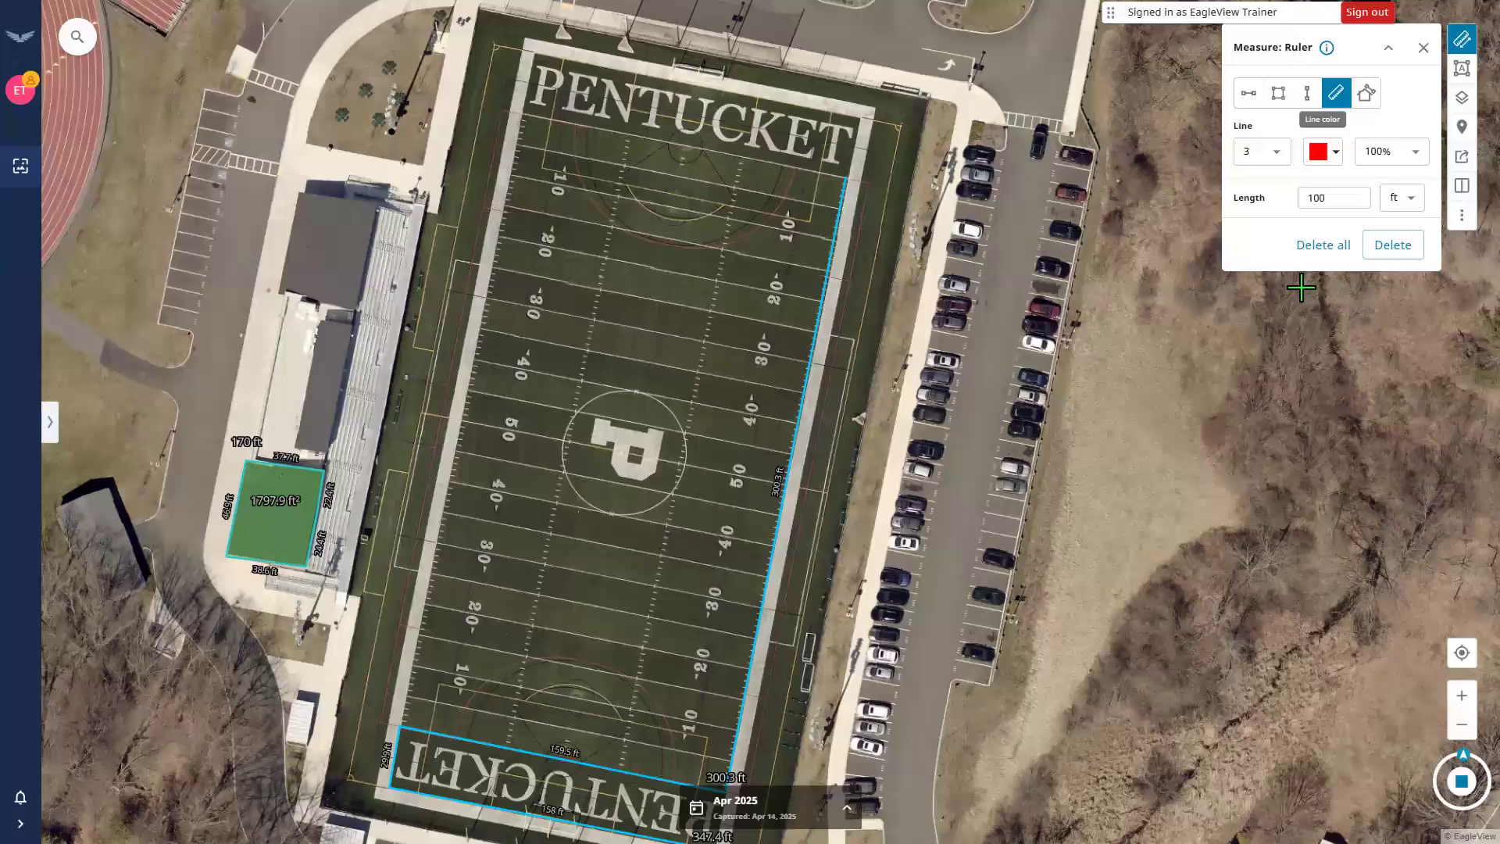
{"action": "left_click_drag", "start_coordinate": [1336, 198], "coordinate": [1303, 197]}
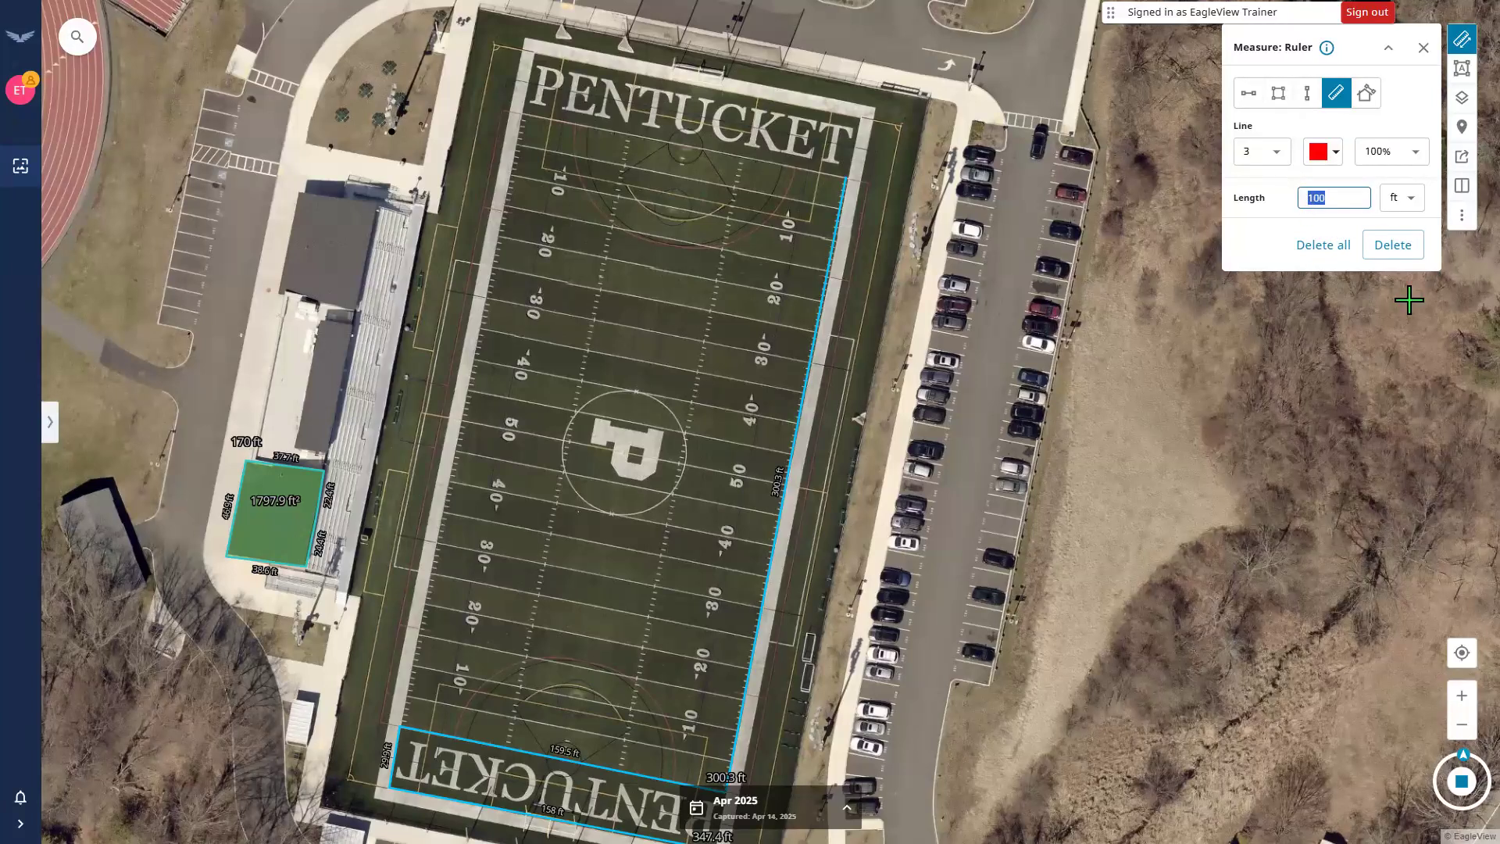
{"action": "type", "text": "300"}
Run the ruler from the field's north-west corner down the west sideline to the south end.
{"action": "left_click", "coordinate": [521, 114]}
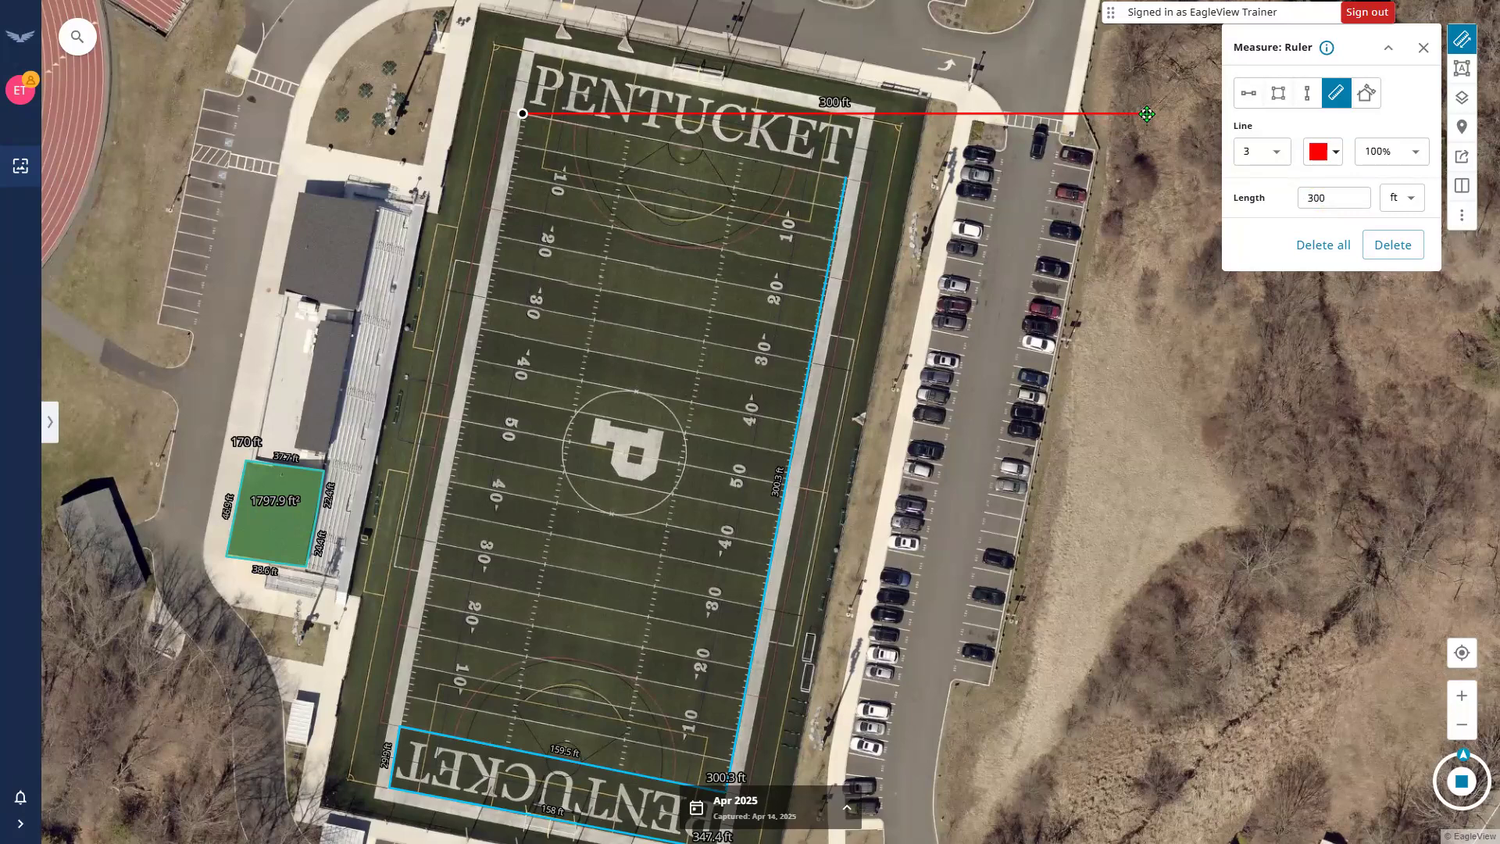
{"action": "left_click", "coordinate": [1109, 325]}
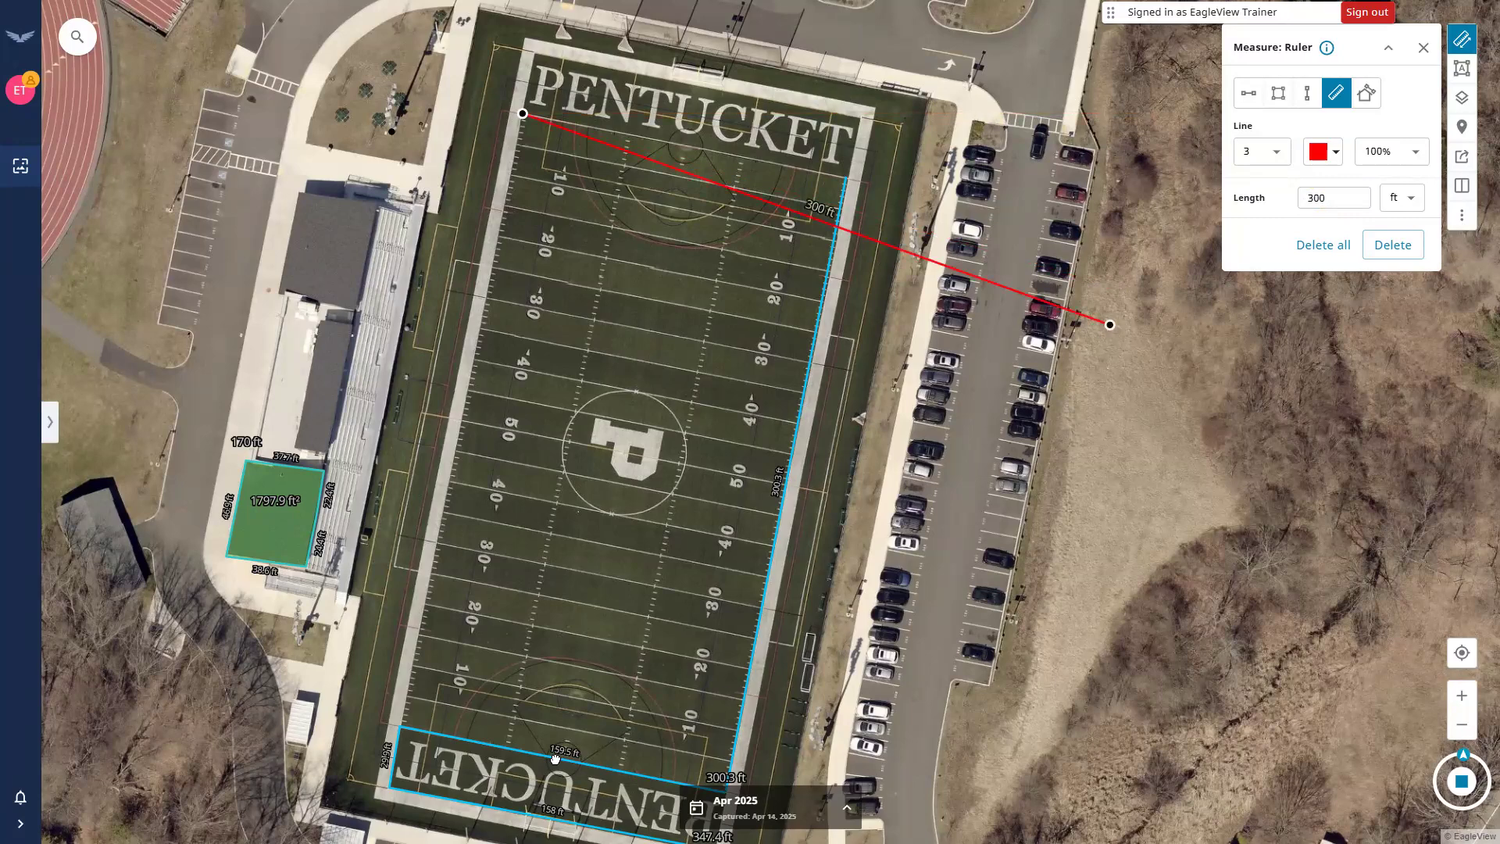
{"action": "left_click", "coordinate": [414, 750]}
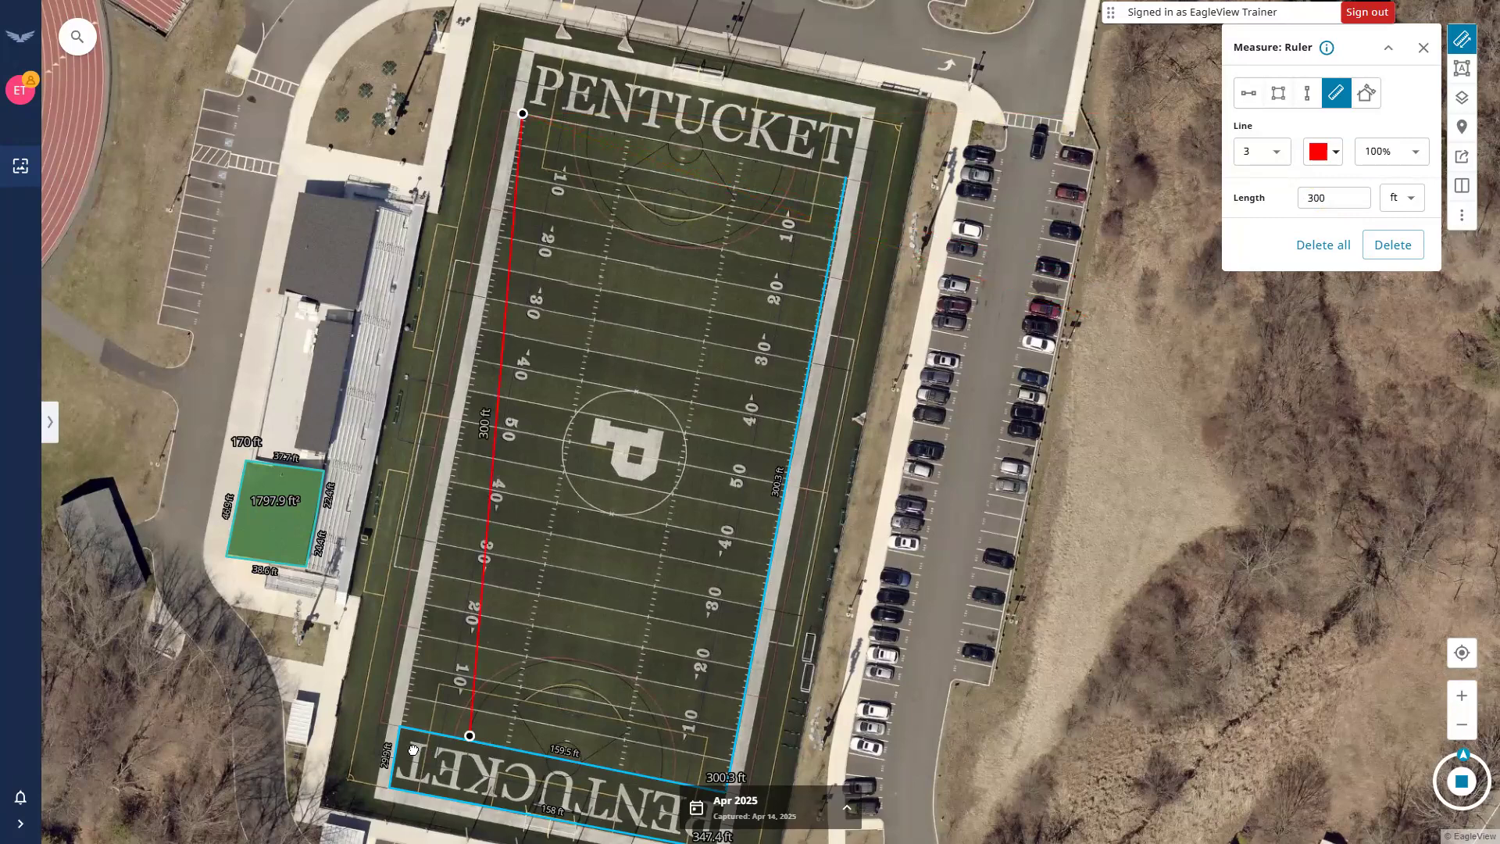
{"action": "left_click", "coordinate": [402, 748]}
{"action": "left_click", "coordinate": [398, 749]}
{"action": "left_click", "coordinate": [712, 397]}
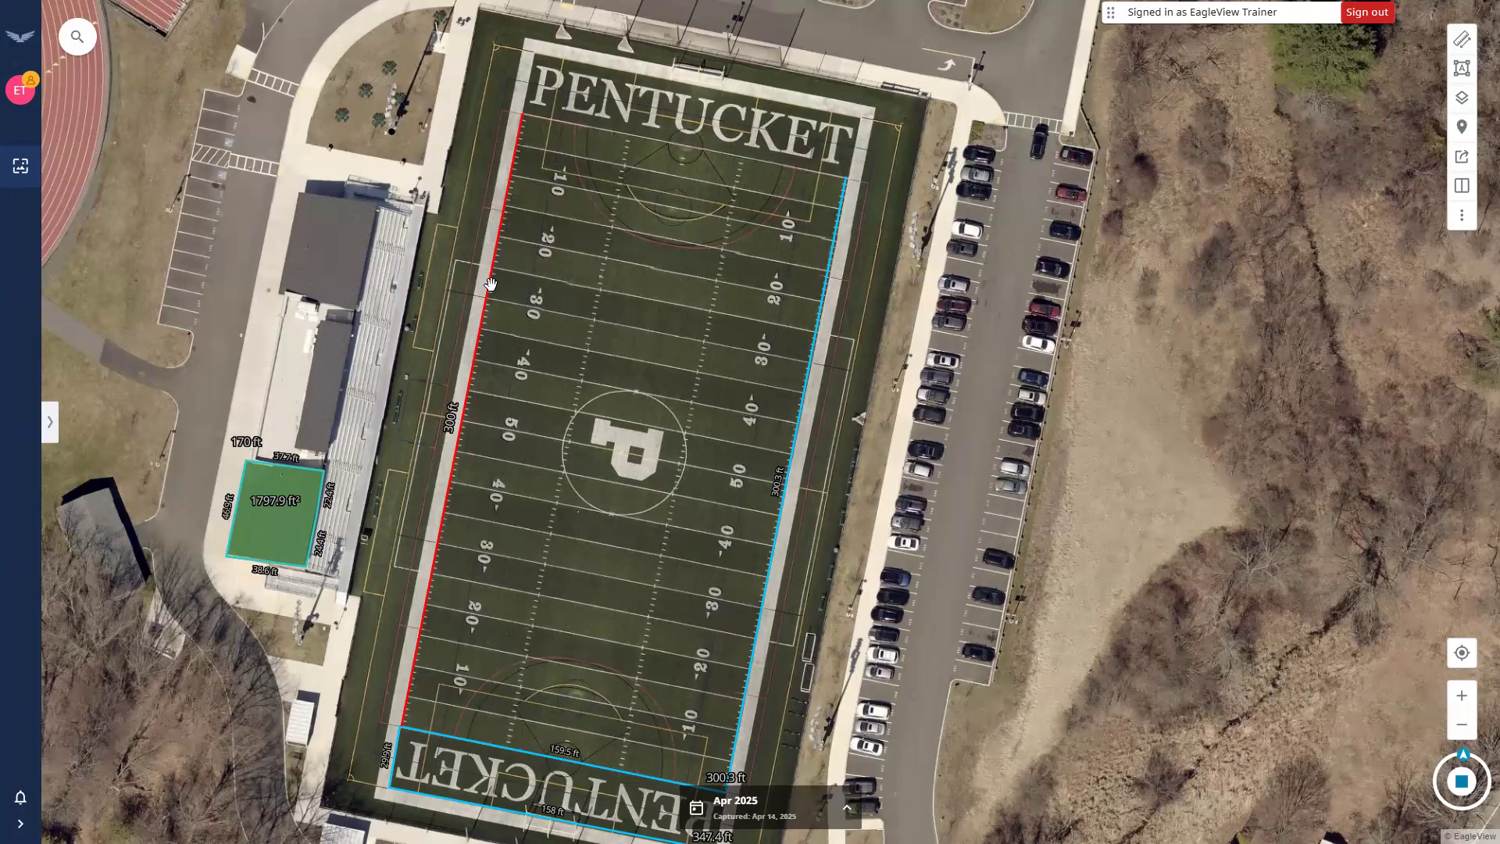
Recolour the red sideline ruler yellow and change its length to 200 ft.
{"action": "left_click", "coordinate": [528, 621]}
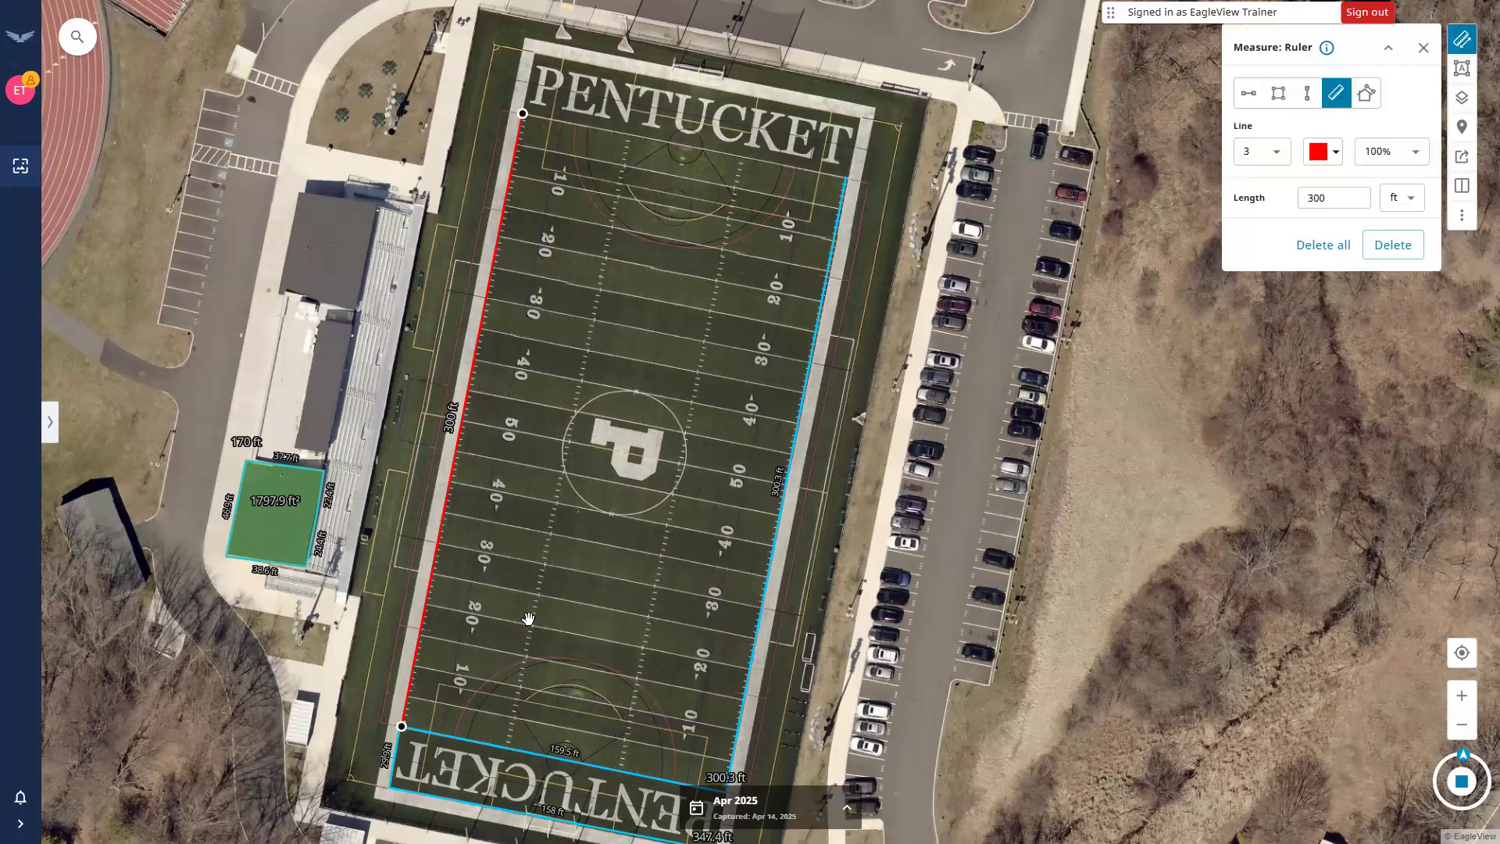
{"action": "left_click", "coordinate": [1336, 205]}
{"action": "left_click", "coordinate": [1332, 154]}
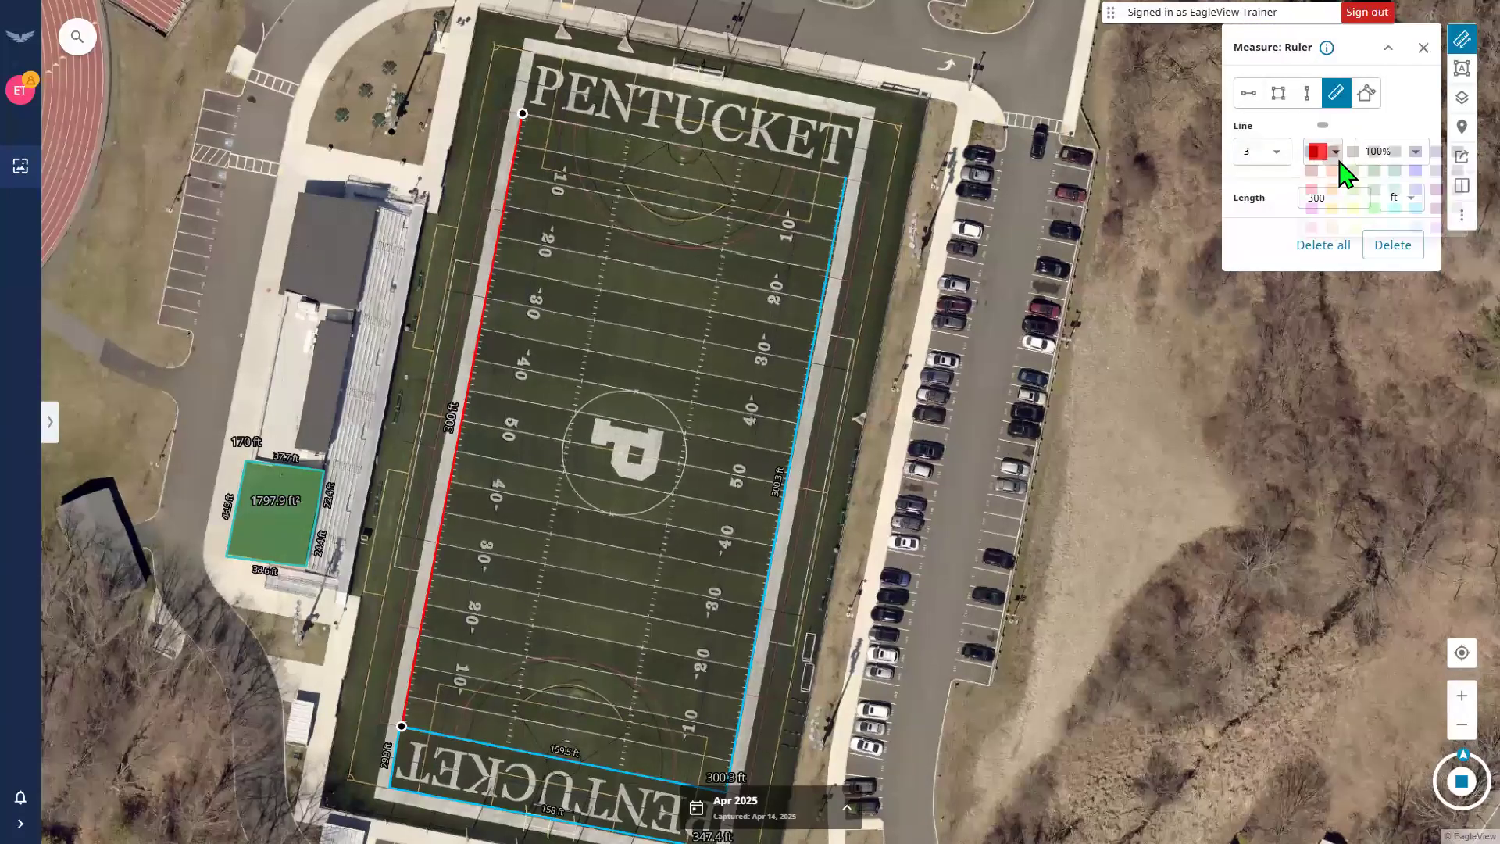
{"action": "left_click", "coordinate": [1357, 224]}
{"action": "left_click", "coordinate": [1258, 200]}
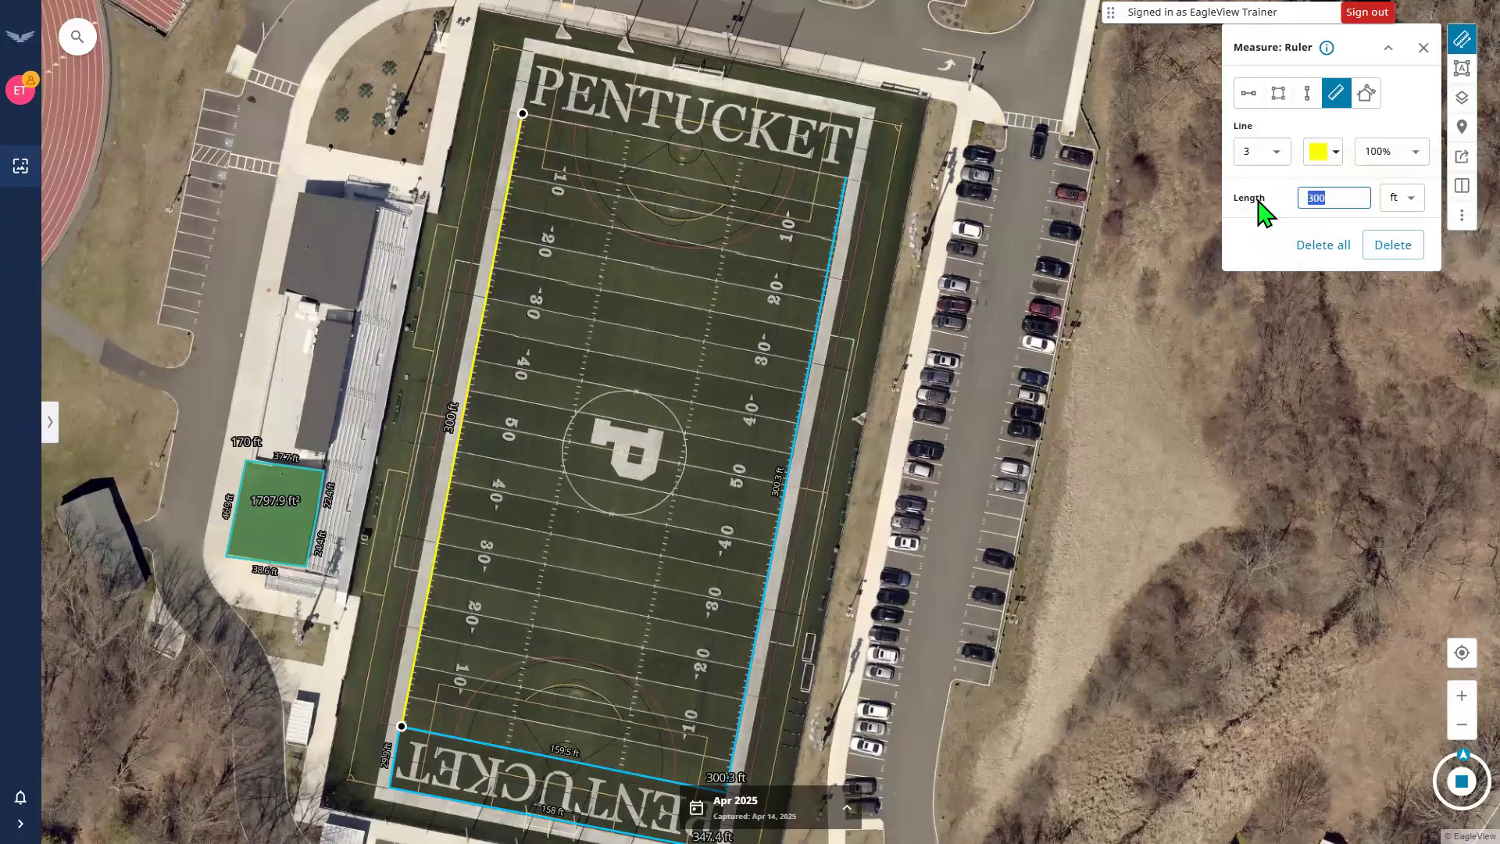
{"action": "type", "text": "150"}
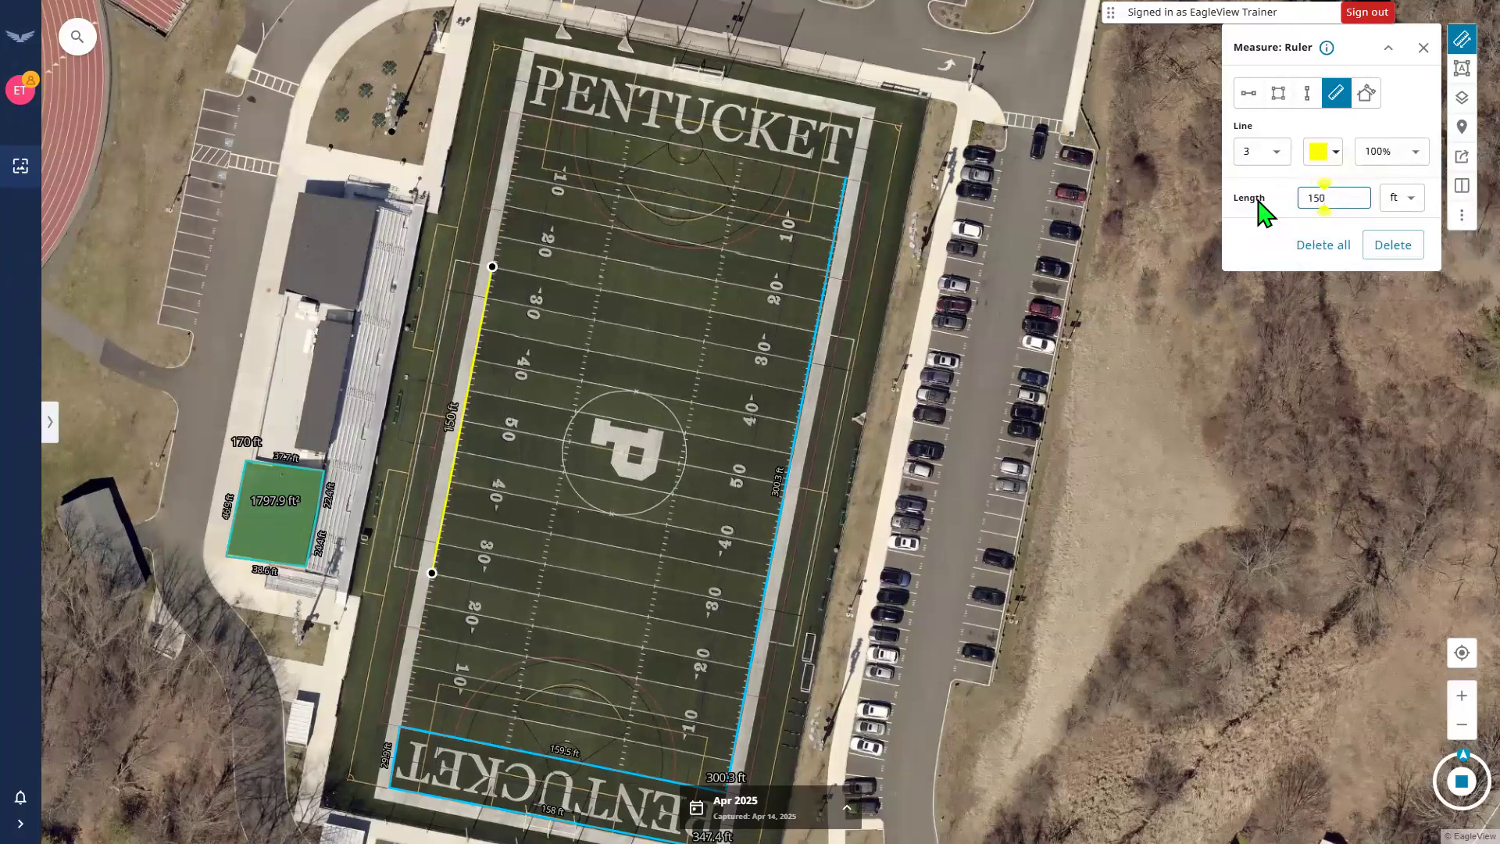
{"action": "key", "text": "BackSpace"}
{"action": "key", "text": "BackSpace"}
{"action": "key", "text": "BackSpace"}
{"action": "type", "text": "200"}
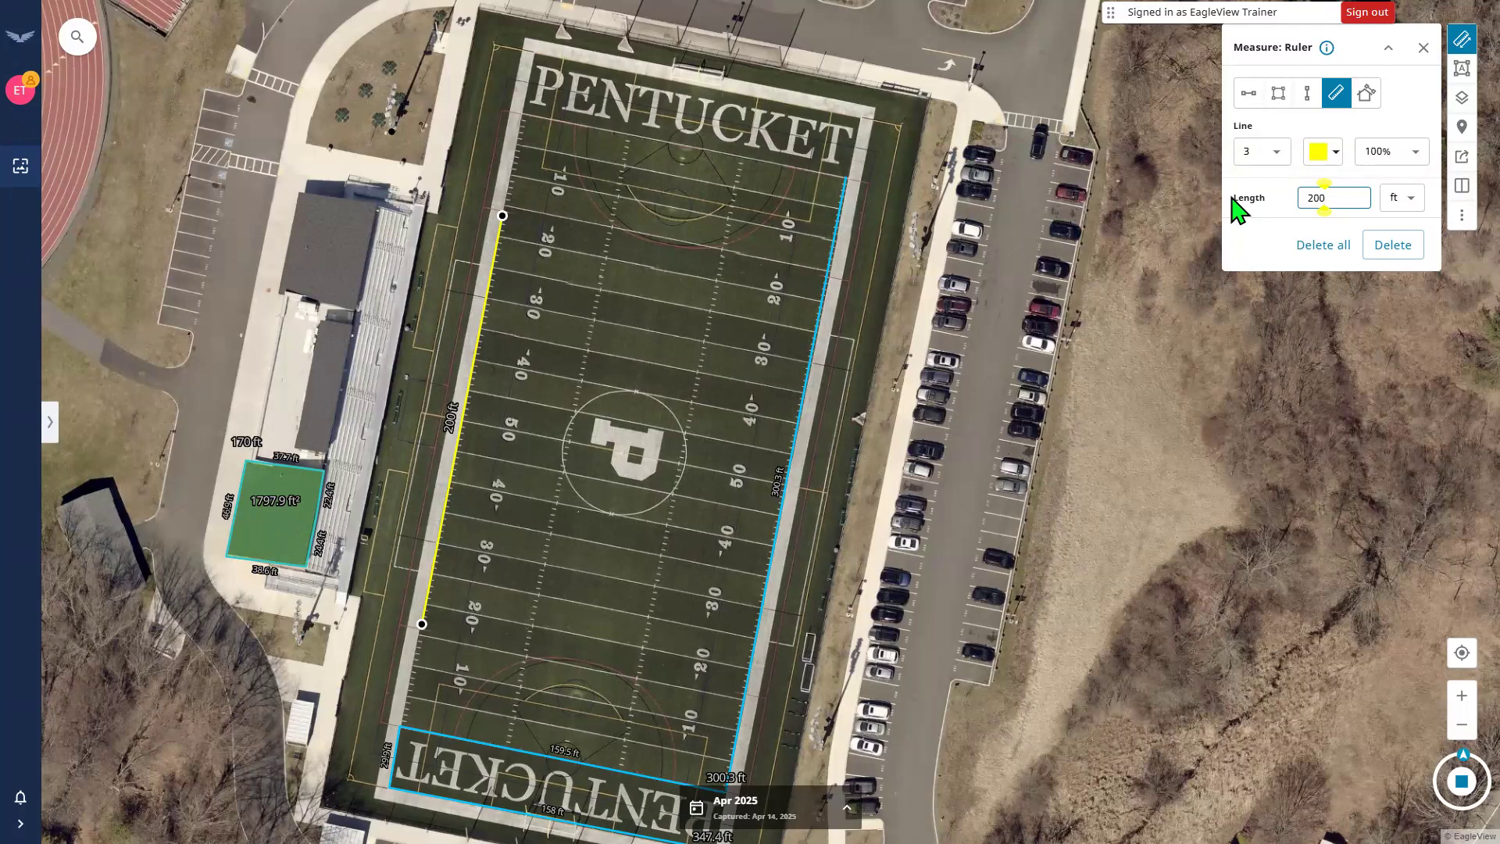
{"action": "left_click", "coordinate": [1242, 391]}
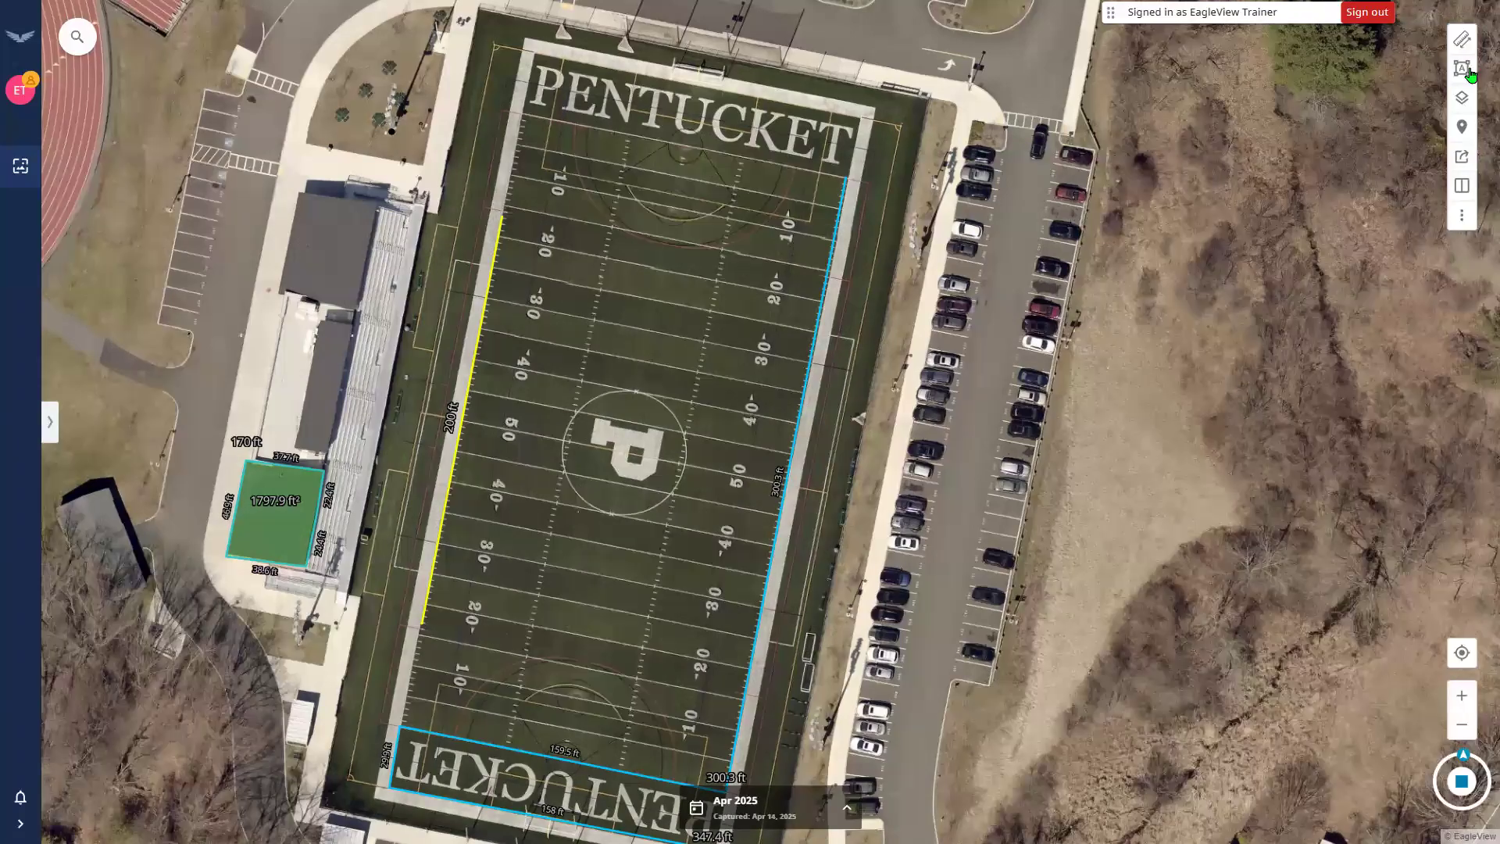
Set the shape annotation to a cyan outline with a light cyan fill.
{"action": "left_click", "coordinate": [1461, 40]}
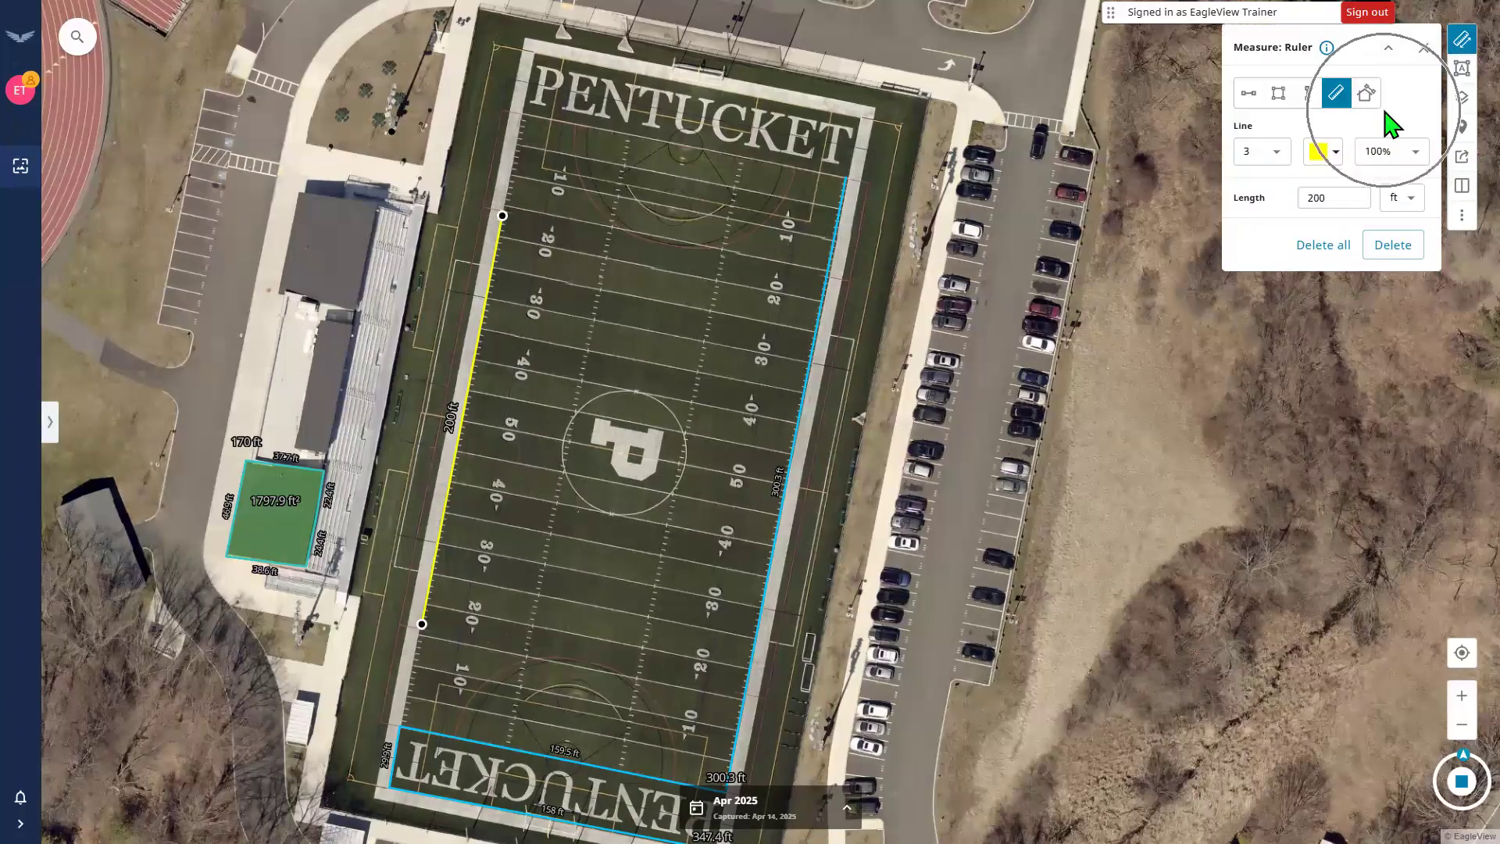
{"action": "left_click", "coordinate": [1463, 70]}
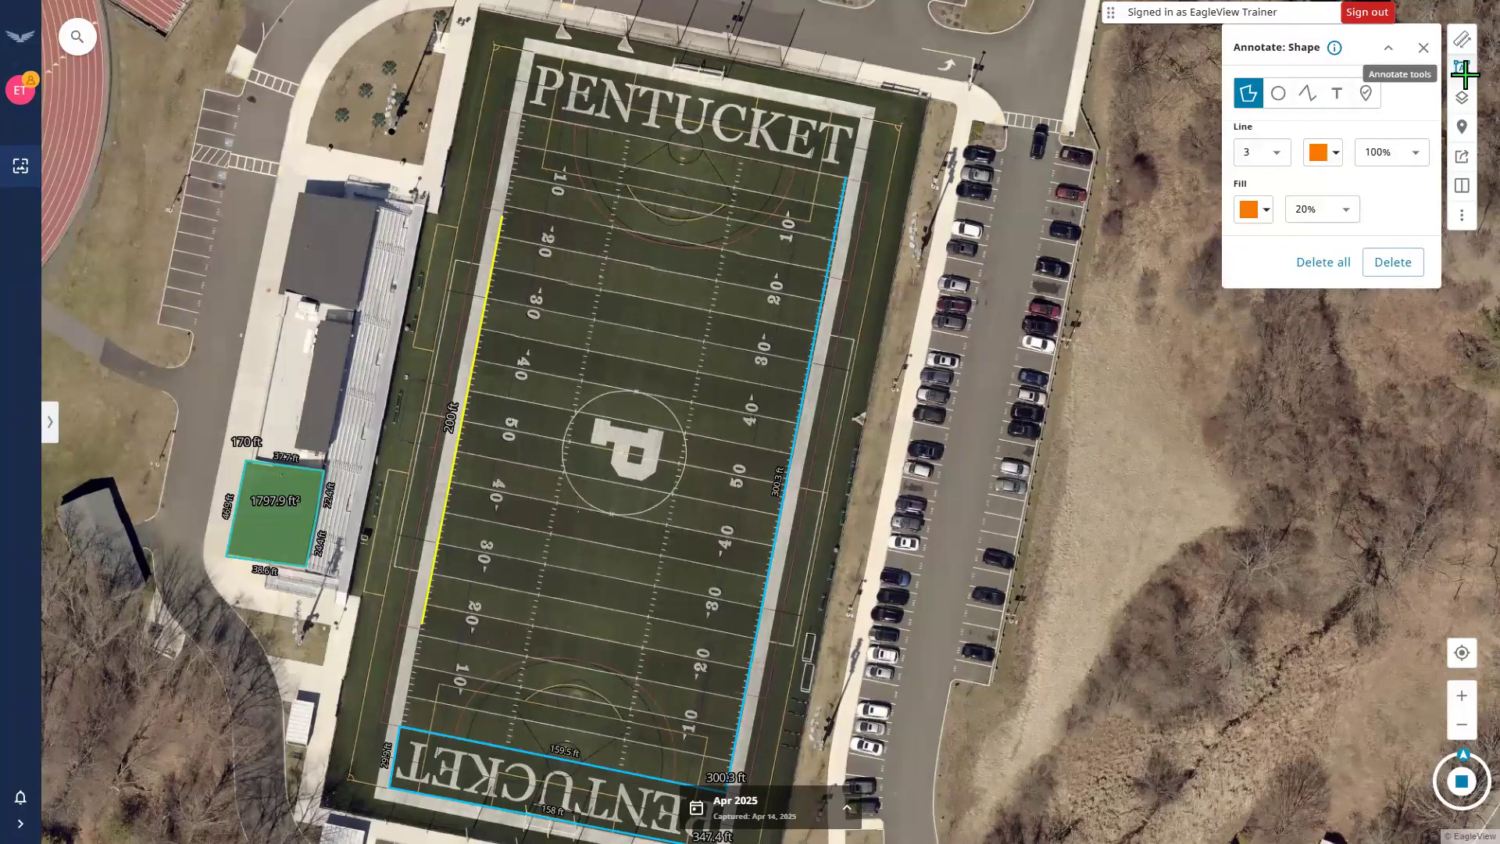
{"action": "mouse_move", "coordinate": [439, 283]}
{"action": "left_mouse_down"}
{"action": "mouse_move", "coordinate": [814, 461]}
{"action": "mouse_move", "coordinate": [806, 428]}
{"action": "mouse_move", "coordinate": [512, 448]}
{"action": "left_mouse_up"}
{"action": "scroll", "coordinate": [737, 422], "scroll_direction": "down", "scroll_amount": 2}
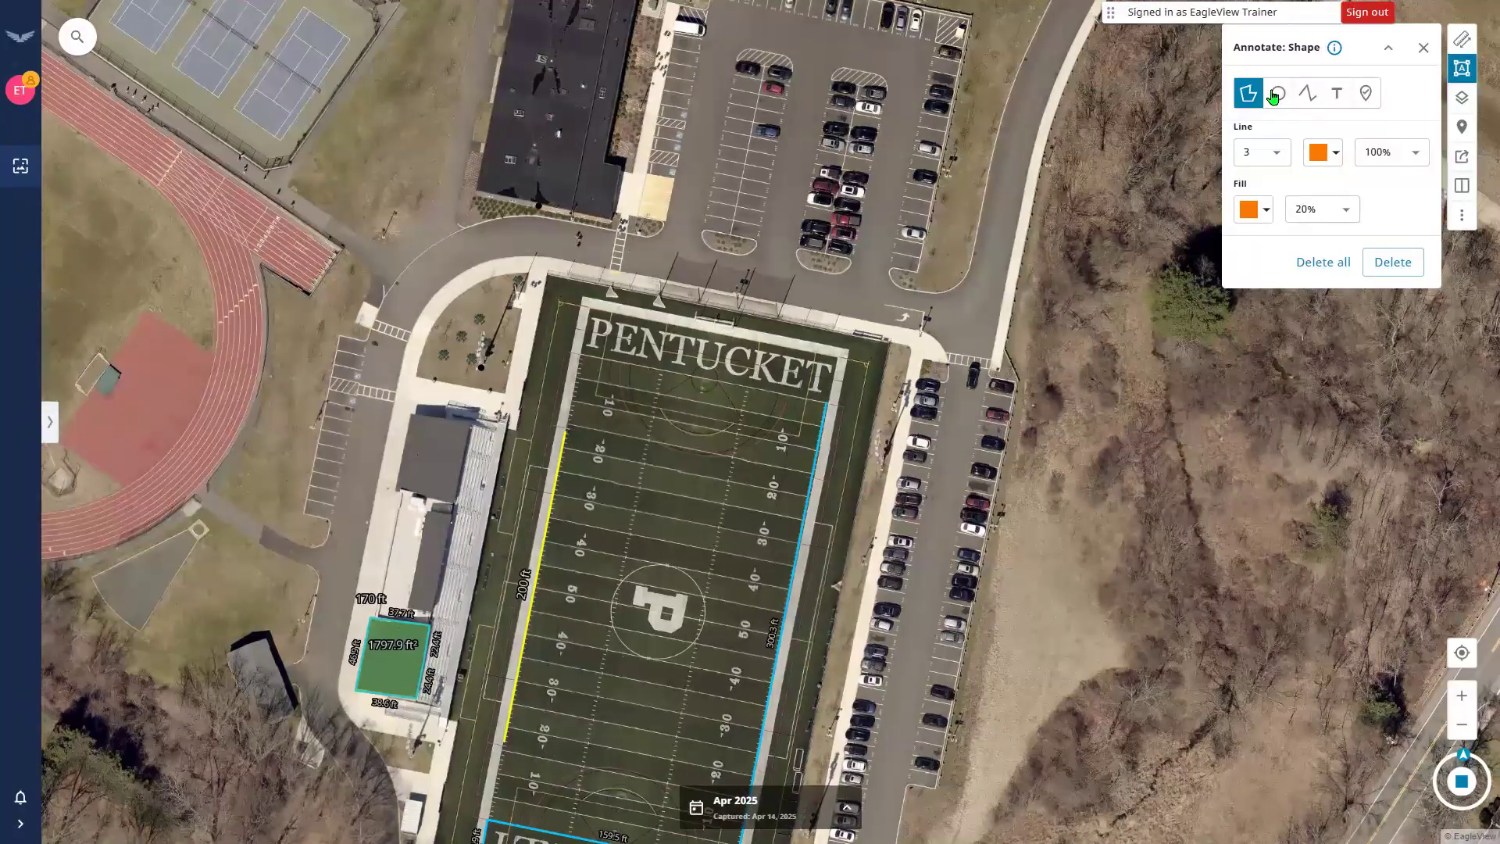
{"action": "left_click", "coordinate": [1327, 153]}
{"action": "left_click", "coordinate": [1404, 226]}
{"action": "left_click", "coordinate": [1253, 211]}
{"action": "left_click", "coordinate": [1364, 285]}
Draw a four-corner polygon over the upper parking lot north of the field.
{"action": "left_click_drag", "start_coordinate": [789, 386], "coordinate": [749, 515]}
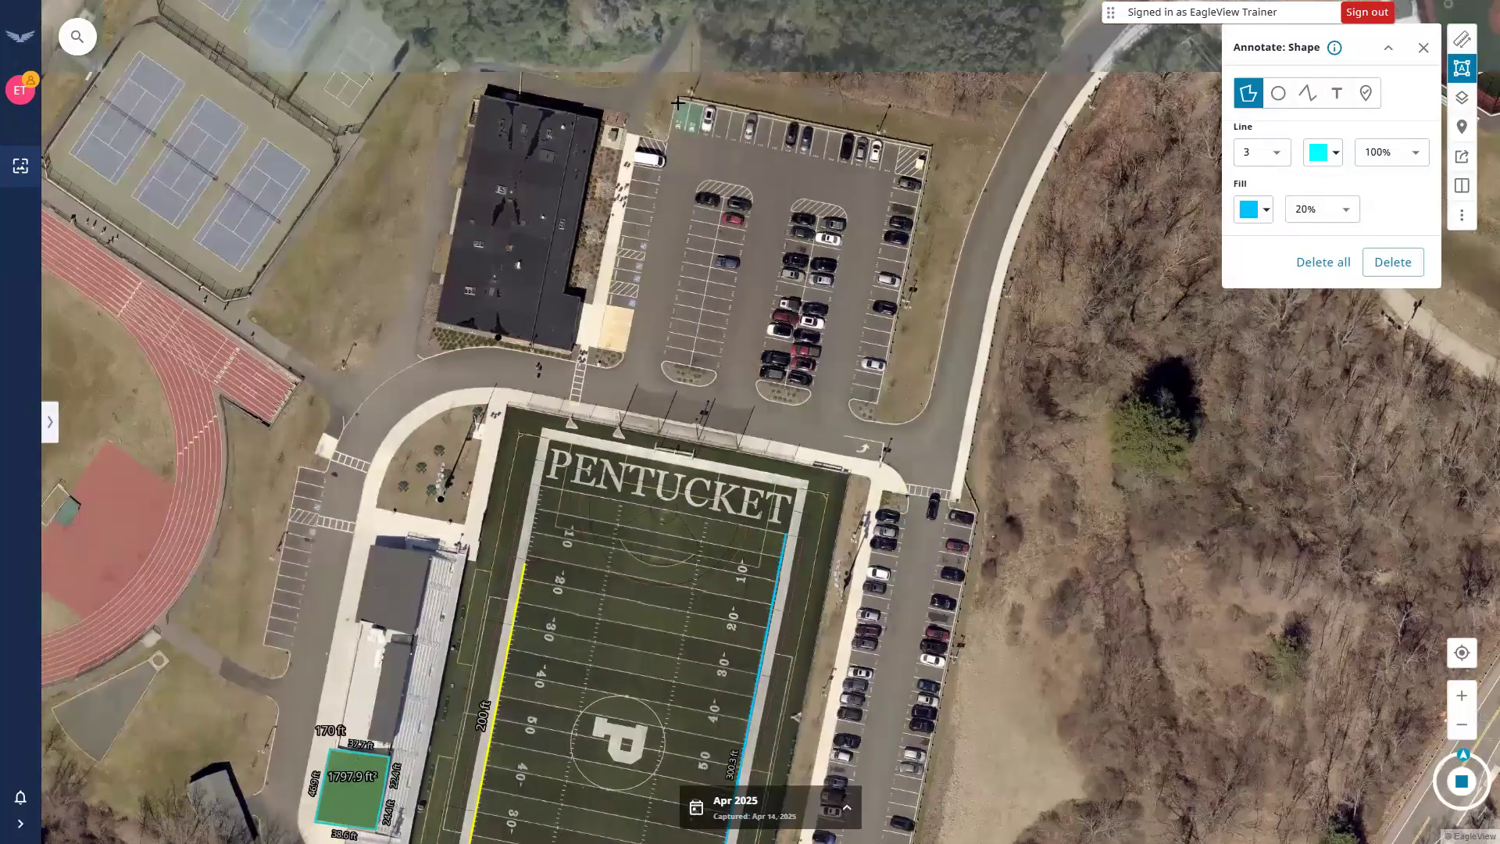
{"action": "left_click", "coordinate": [677, 100]}
{"action": "left_click", "coordinate": [932, 145]}
{"action": "double_click", "coordinate": [875, 403]}
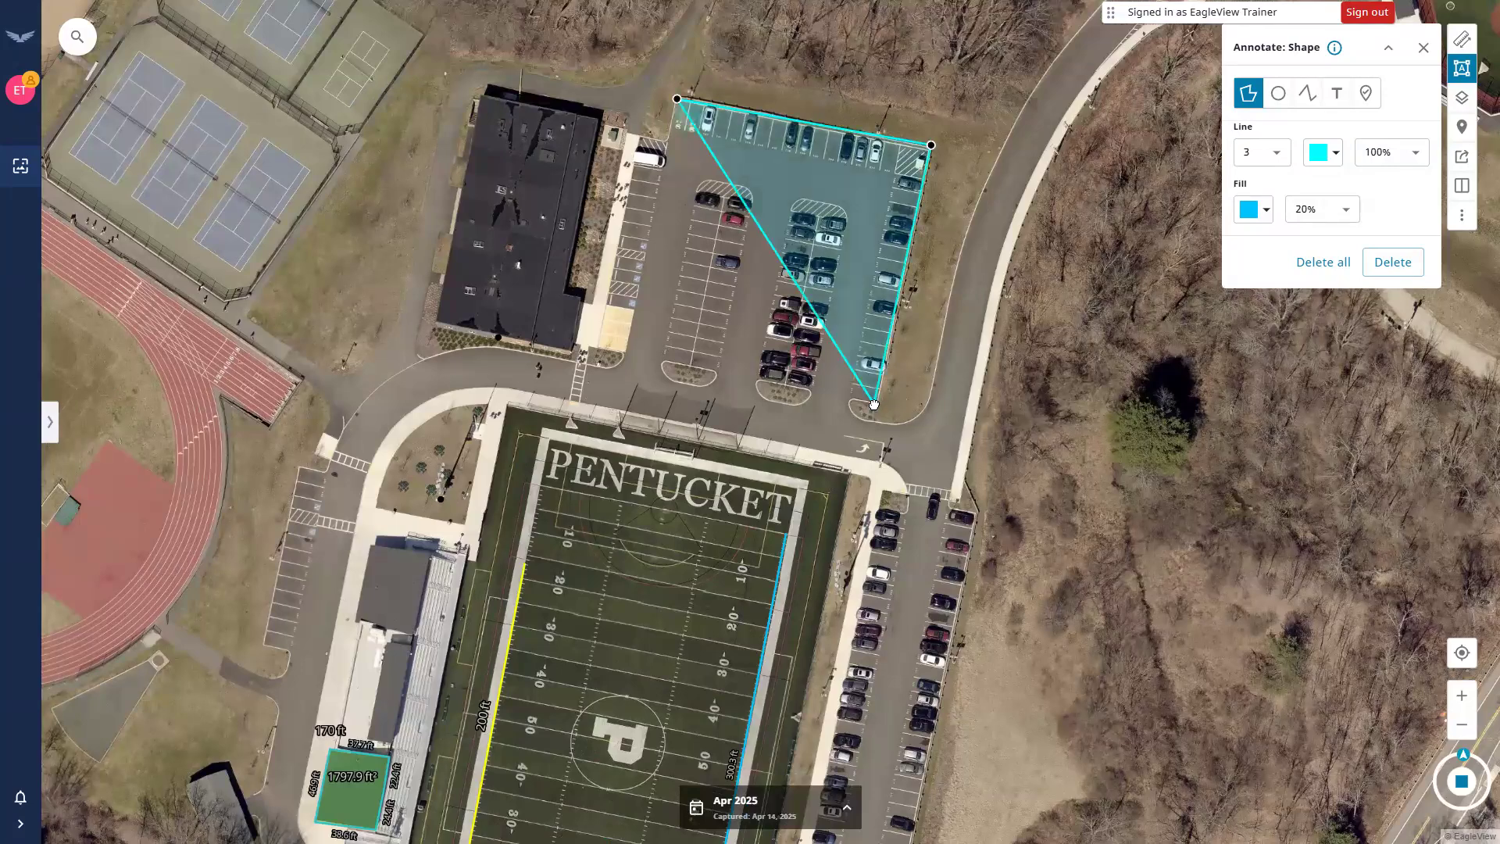
{"action": "double_click", "coordinate": [628, 348]}
{"action": "left_click", "coordinate": [986, 278]}
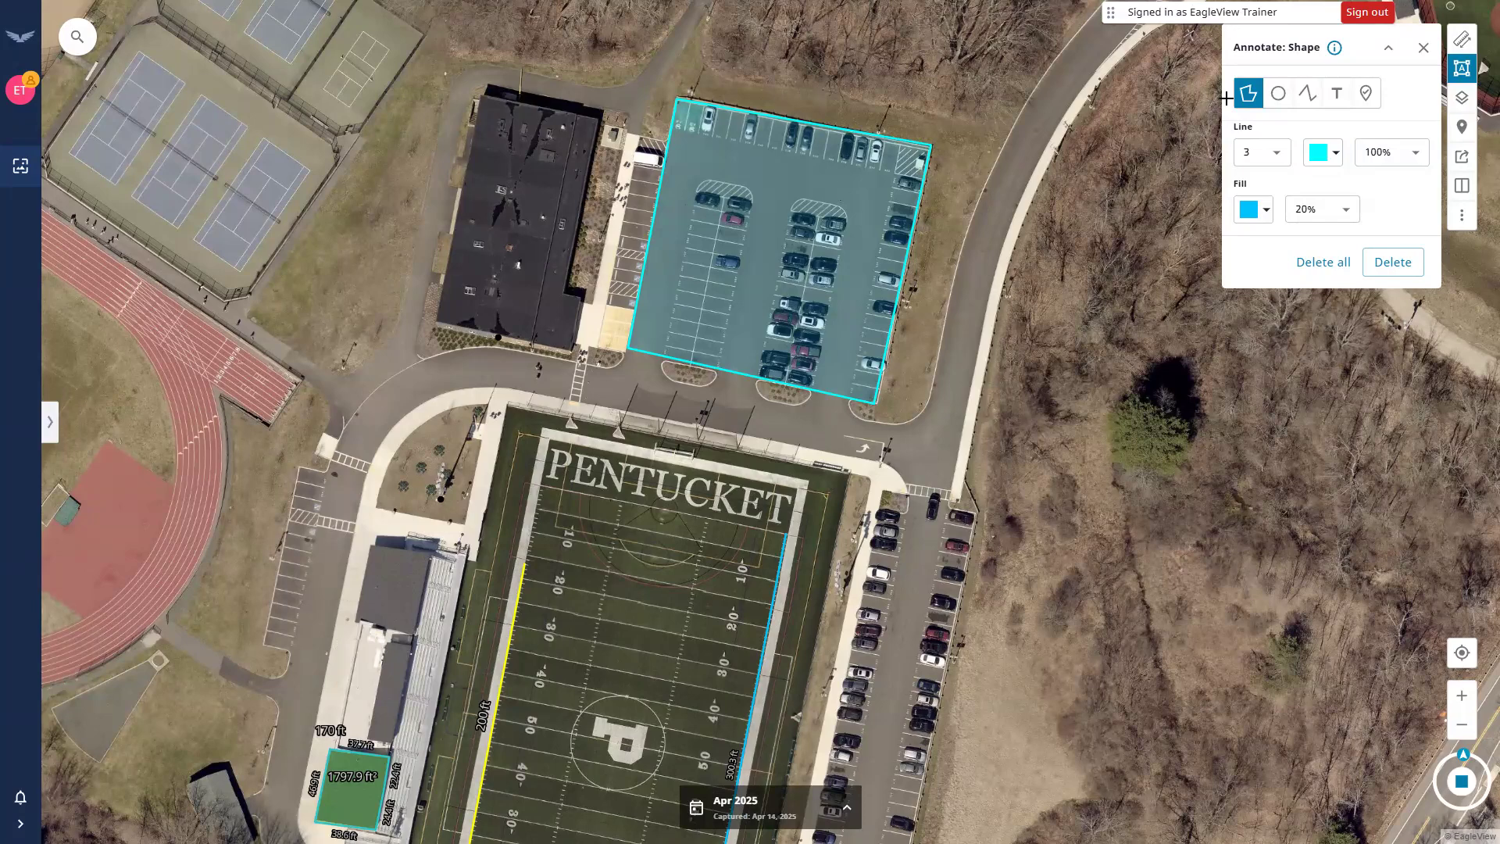
{"action": "left_click", "coordinate": [1260, 109]}
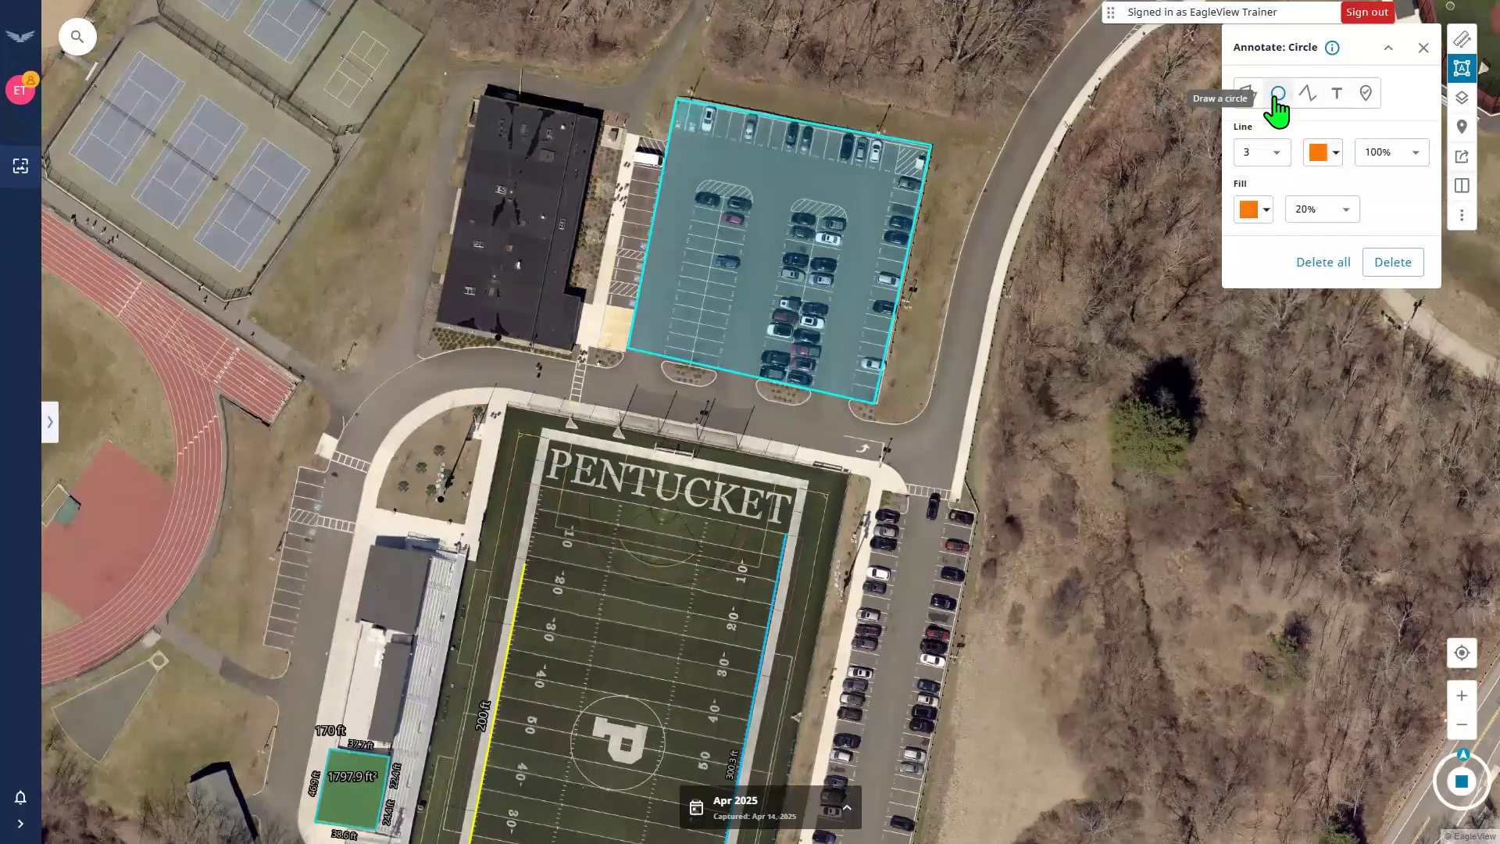
Set the text tool to white Times New Roman.
{"action": "left_click", "coordinate": [1318, 108]}
{"action": "left_click", "coordinate": [1336, 95]}
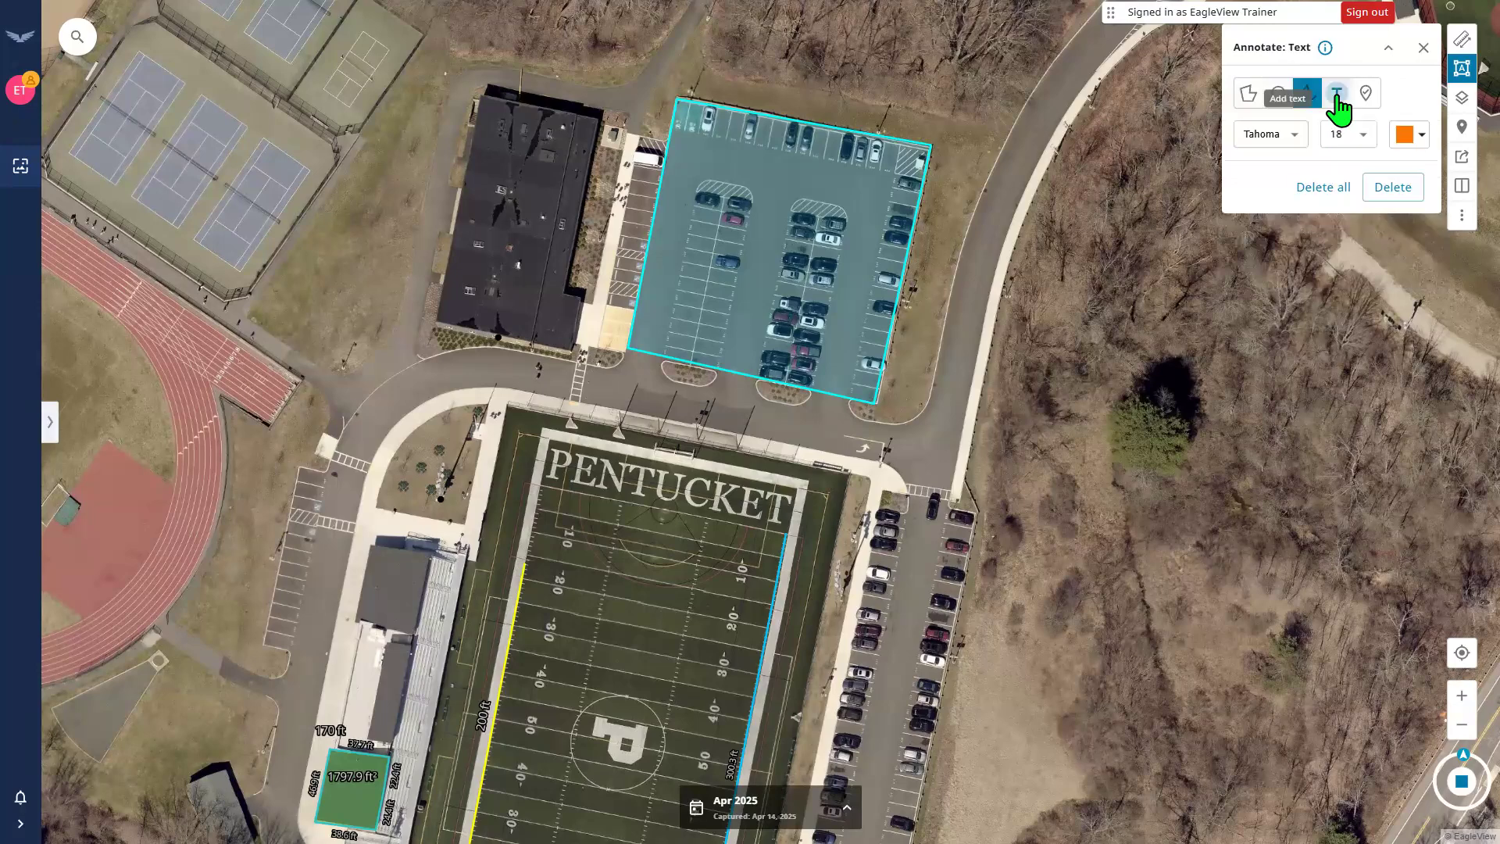
{"action": "left_click", "coordinate": [1414, 140]}
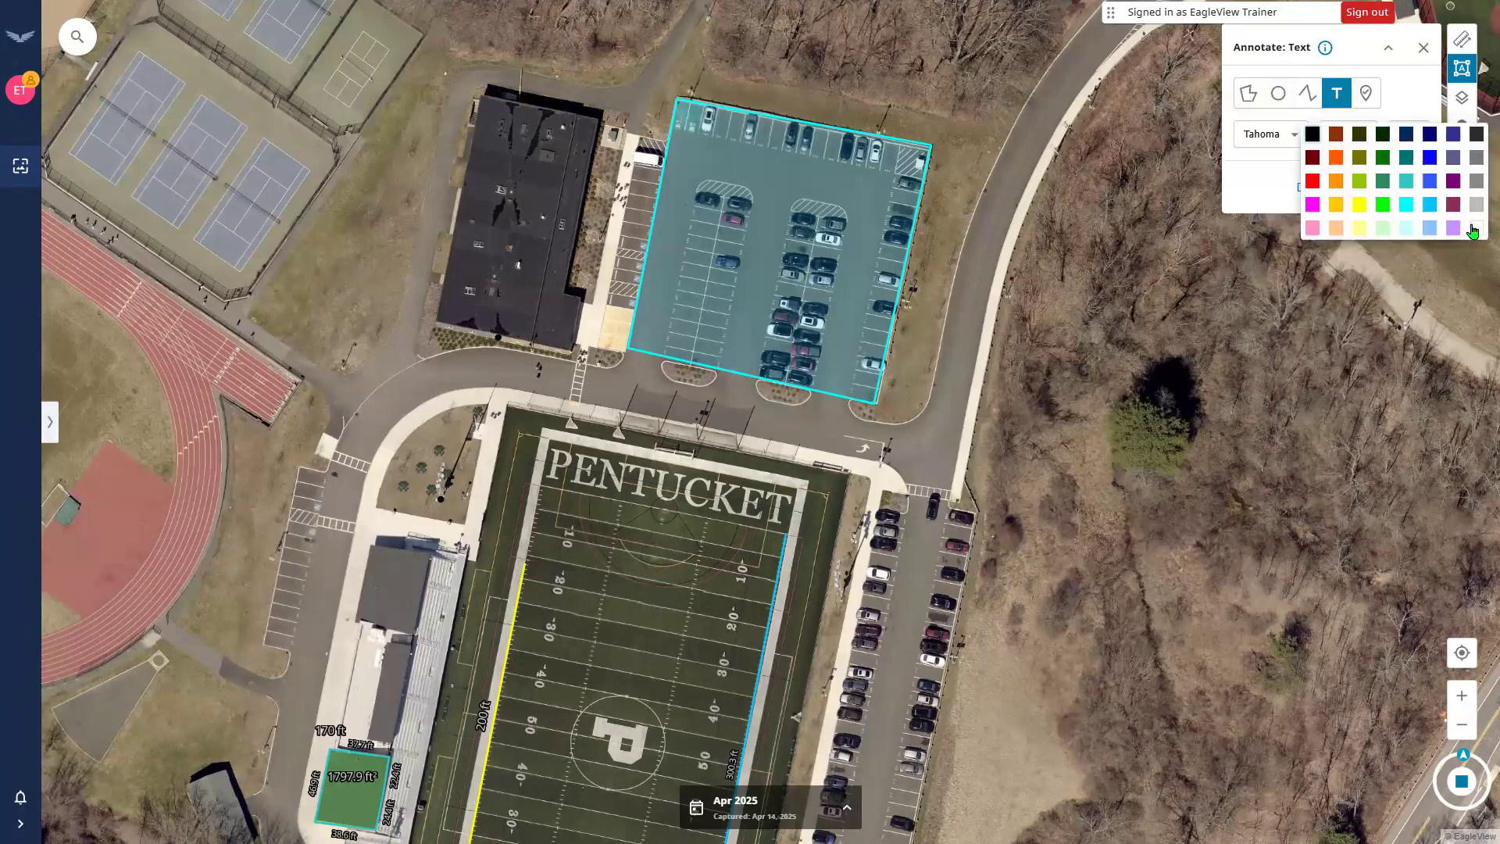
{"action": "left_click", "coordinate": [1295, 148]}
{"action": "left_click", "coordinate": [1293, 148]}
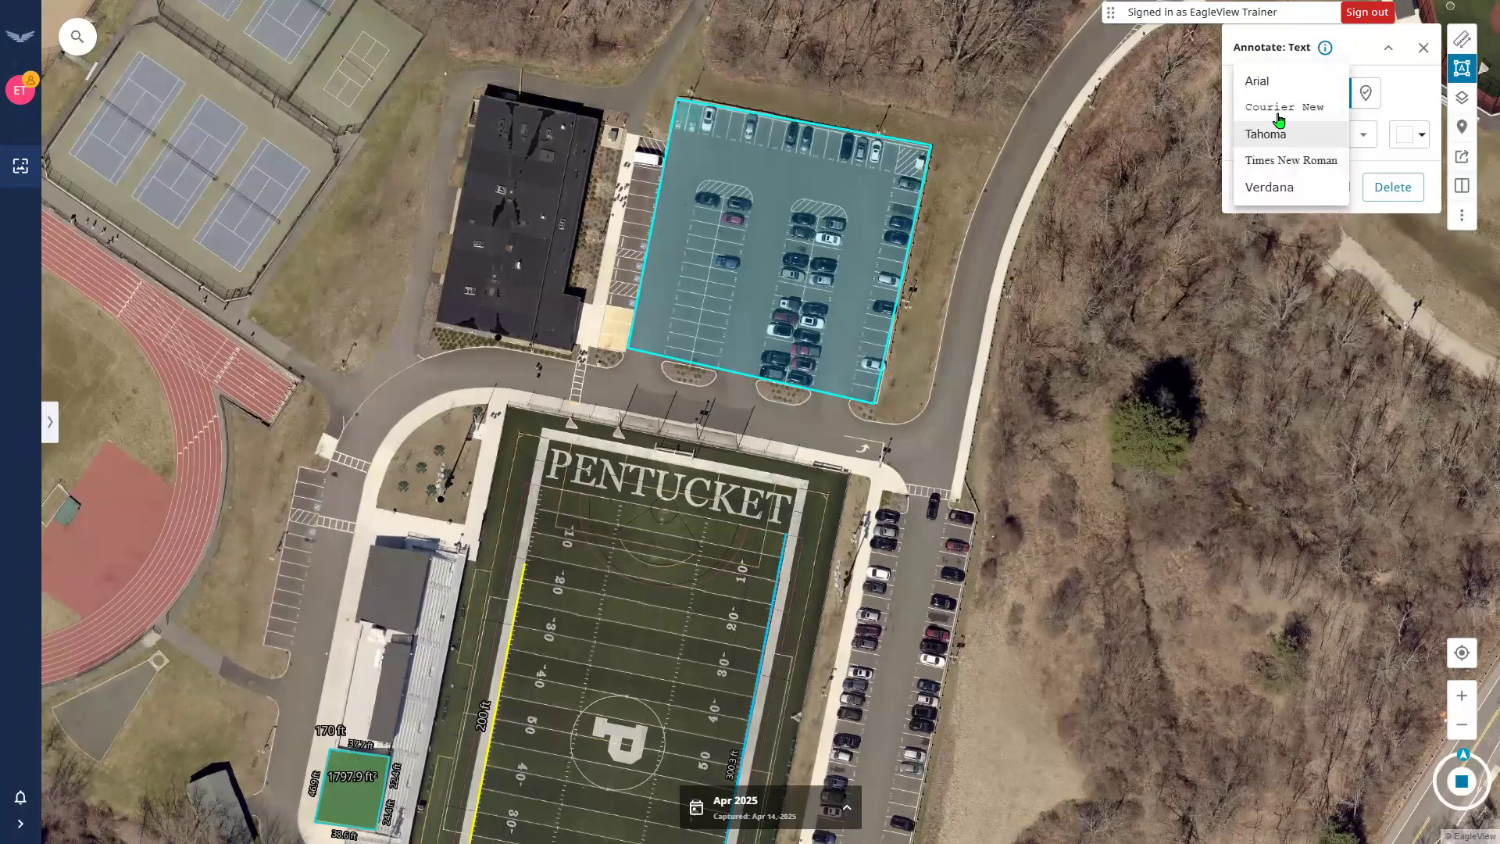
{"action": "left_click", "coordinate": [1289, 161]}
Add a size 36 'Student Parking' label and move it beside the lot's right edge.
{"action": "left_click", "coordinate": [712, 160]}
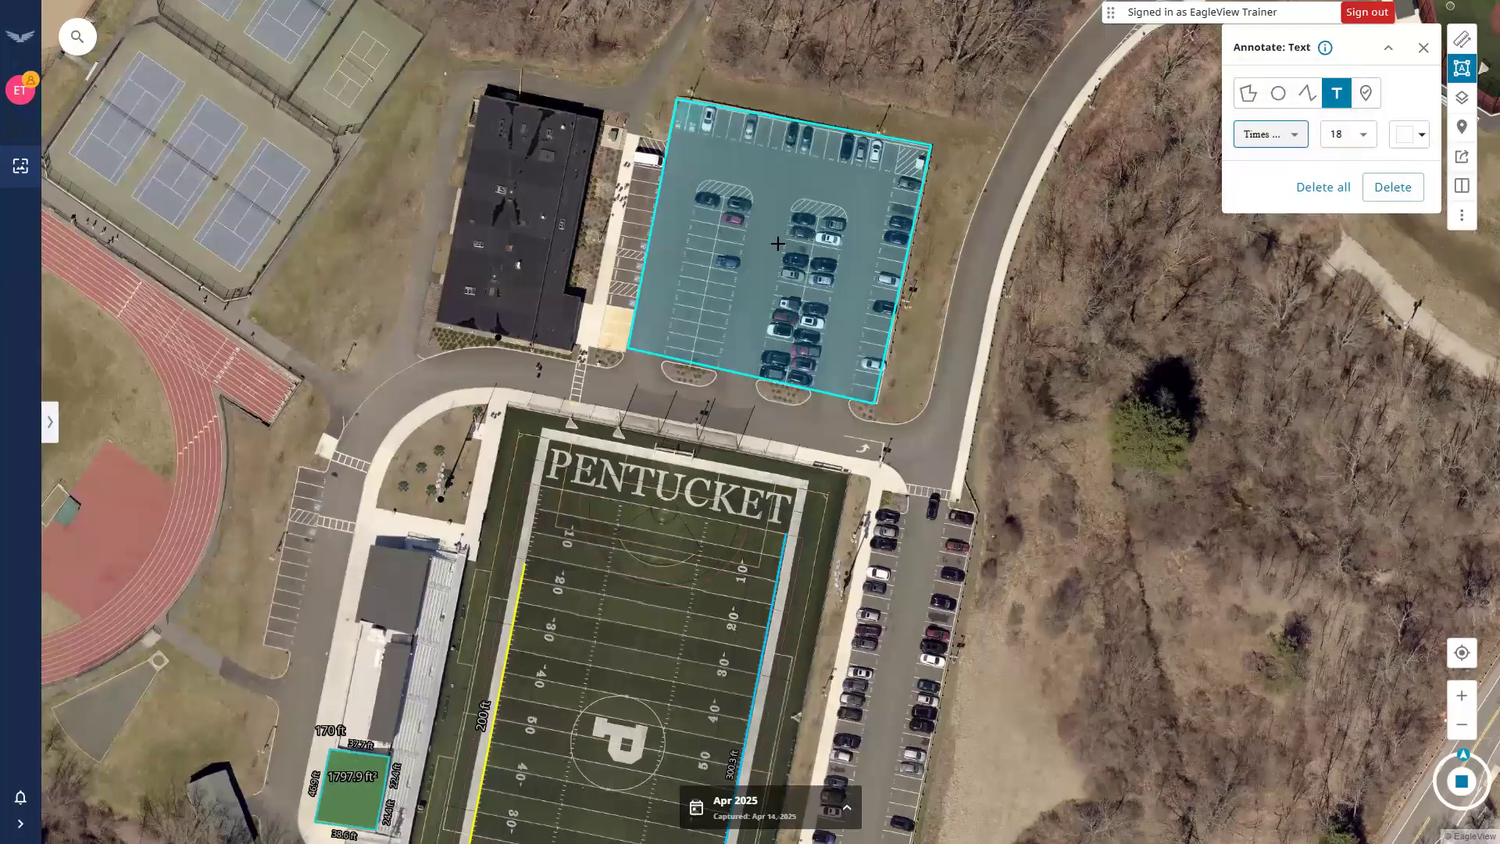
{"action": "type", "text": "Student Parking"}
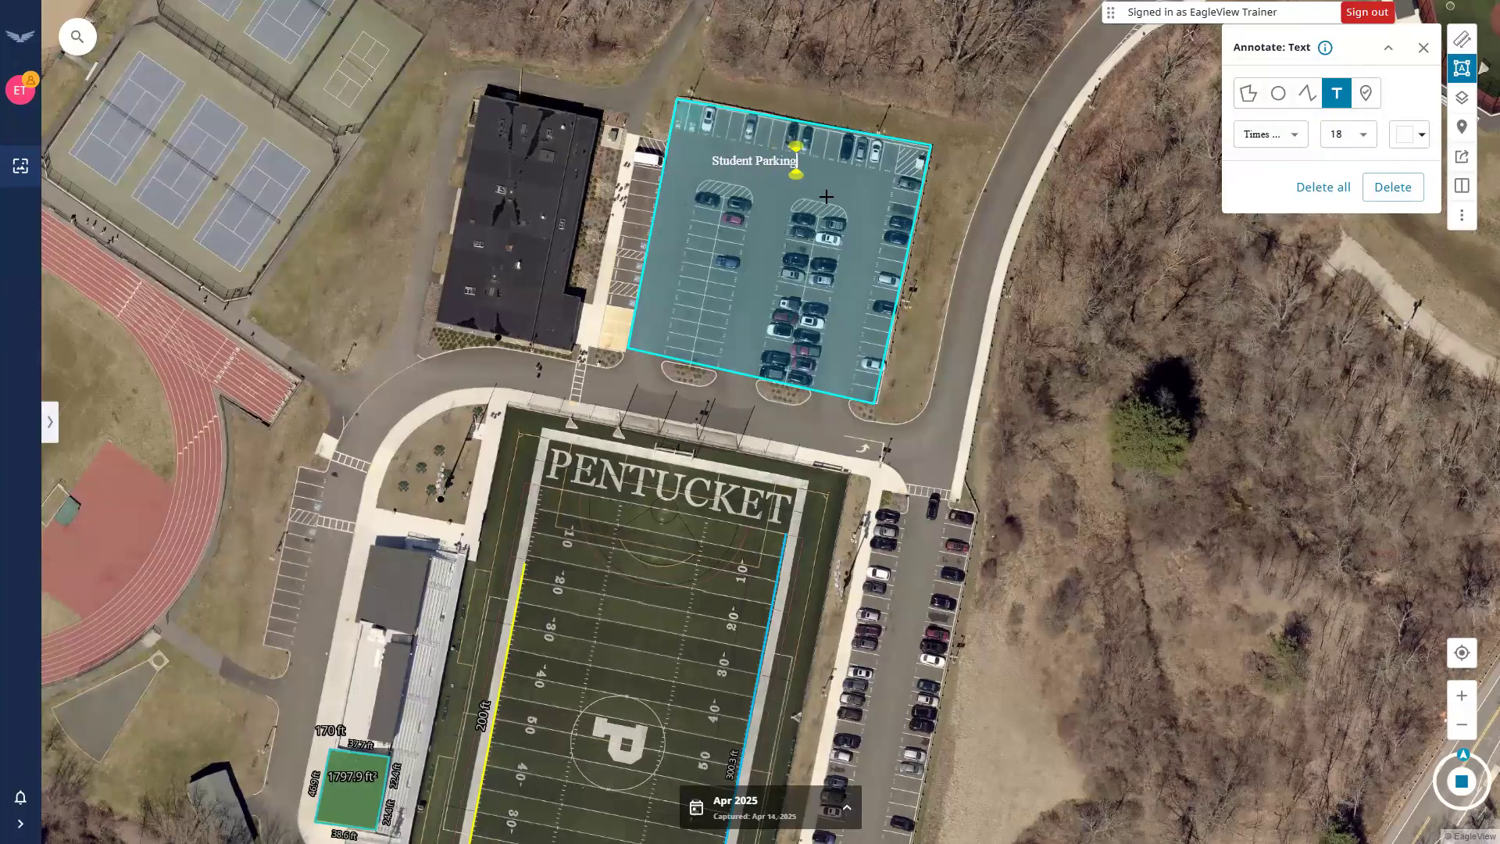
{"action": "left_click", "coordinate": [1361, 135]}
{"action": "left_click", "coordinate": [1357, 244]}
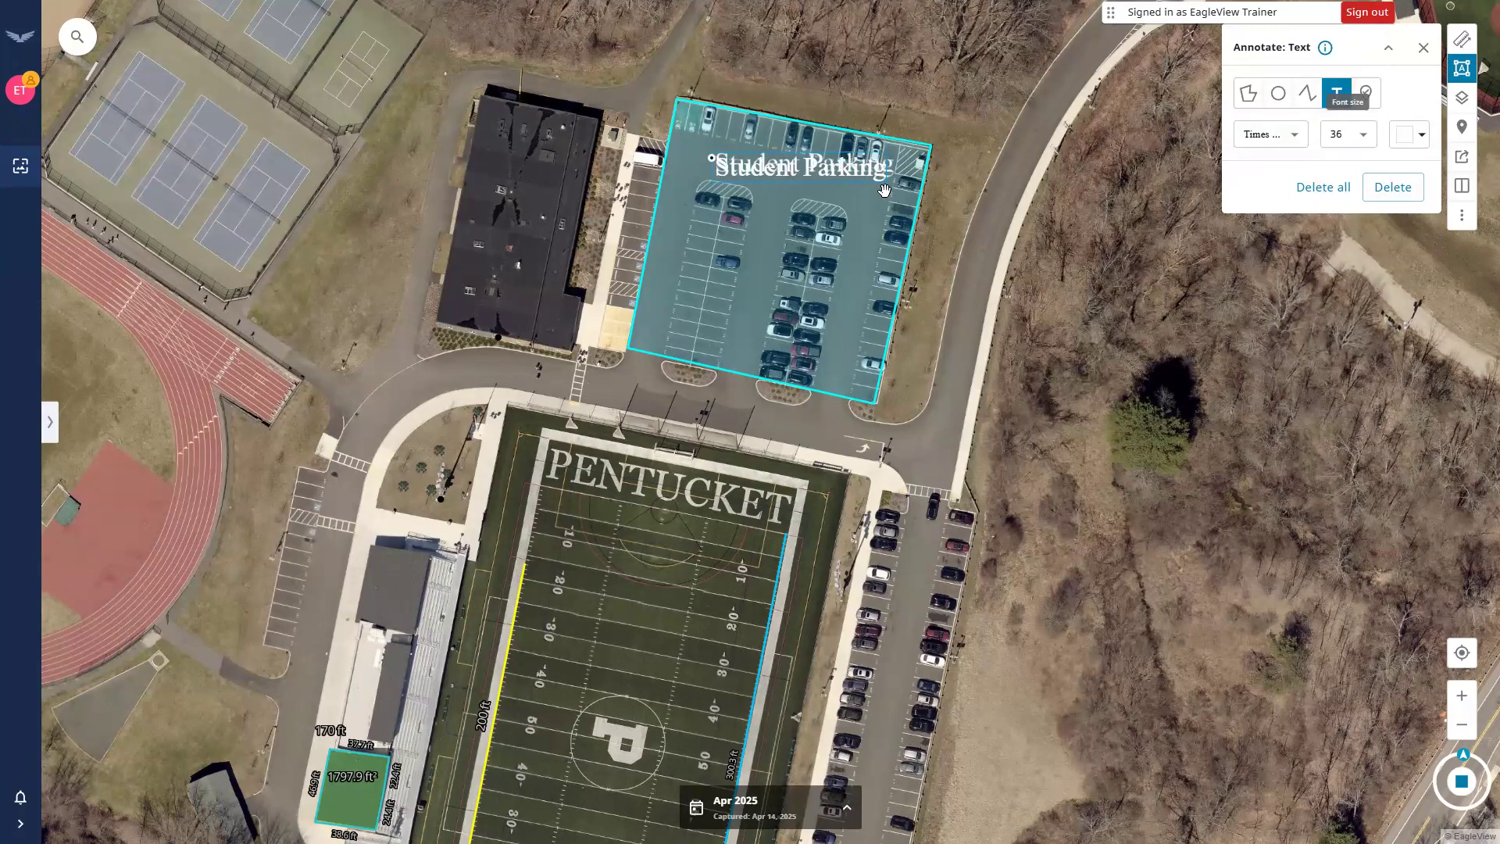
{"action": "left_click_drag", "start_coordinate": [708, 159], "coordinate": [914, 217]}
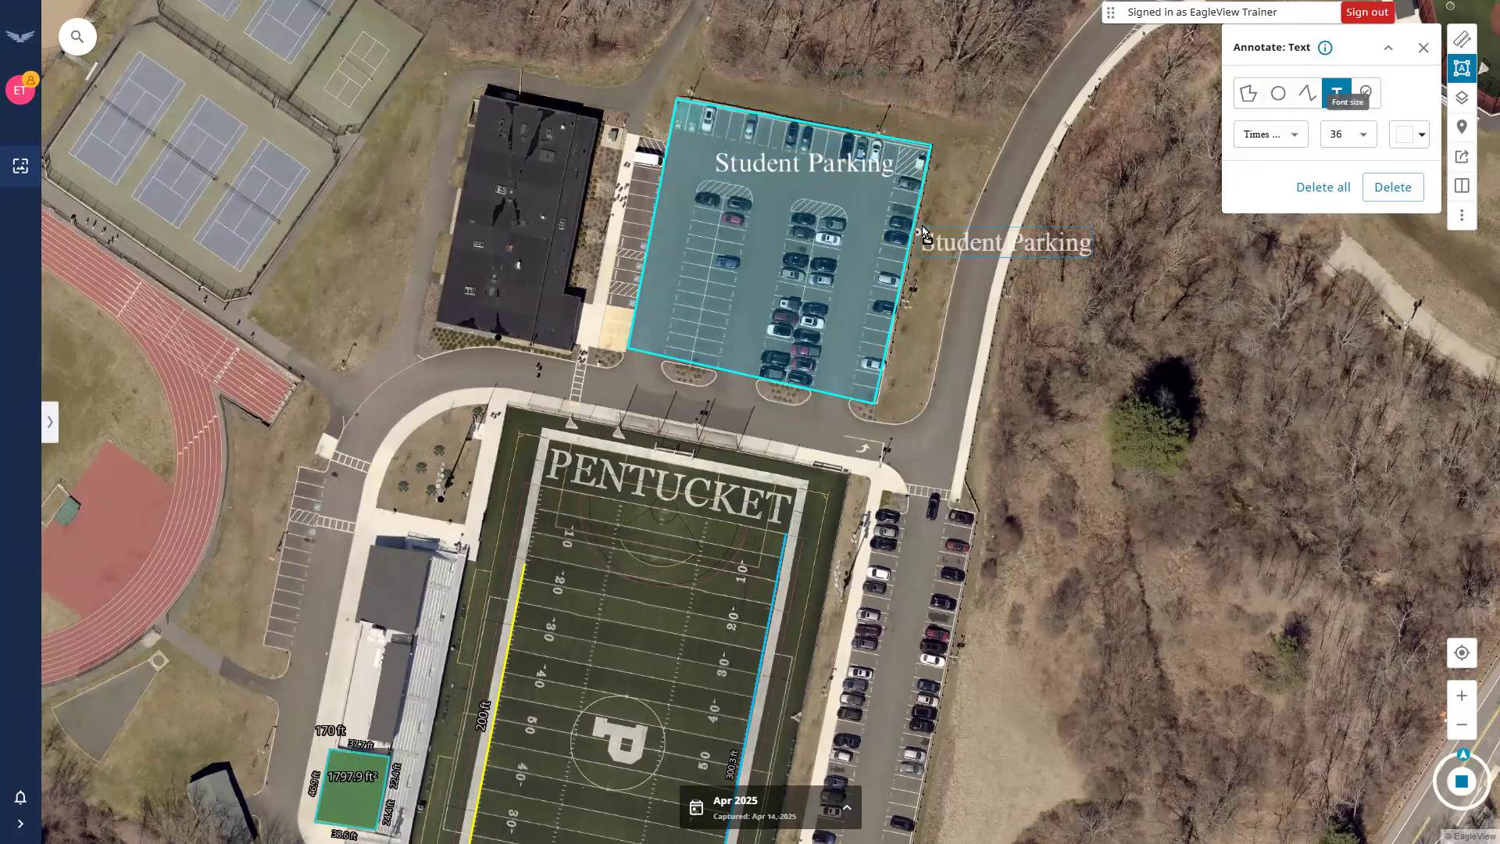
Try magenta for the label, then restore white and commit it in place.
{"action": "left_click", "coordinate": [1419, 140]}
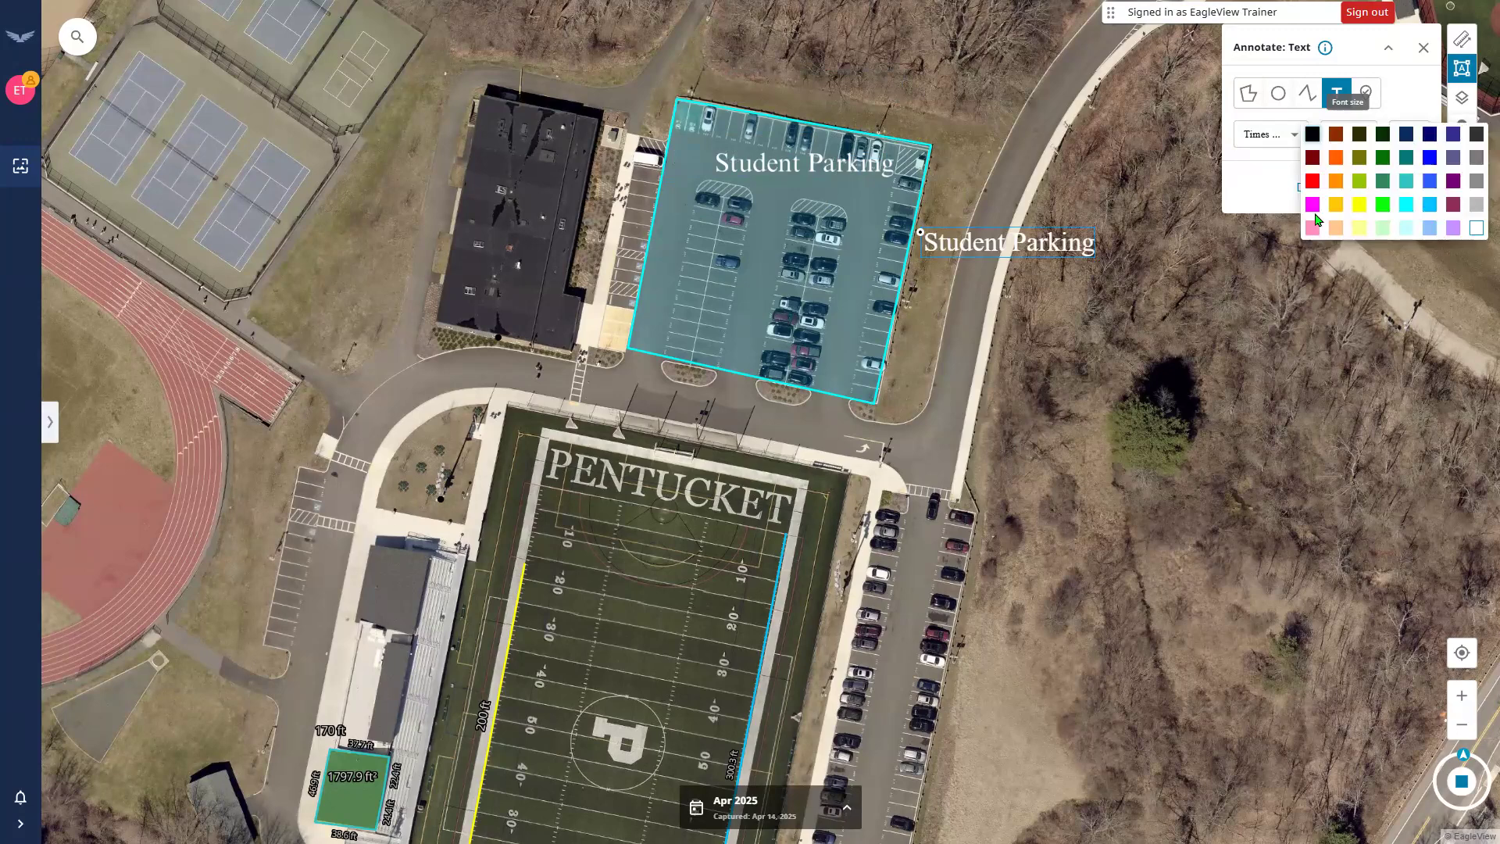
{"action": "left_click", "coordinate": [1312, 207]}
{"action": "left_click", "coordinate": [1420, 145]}
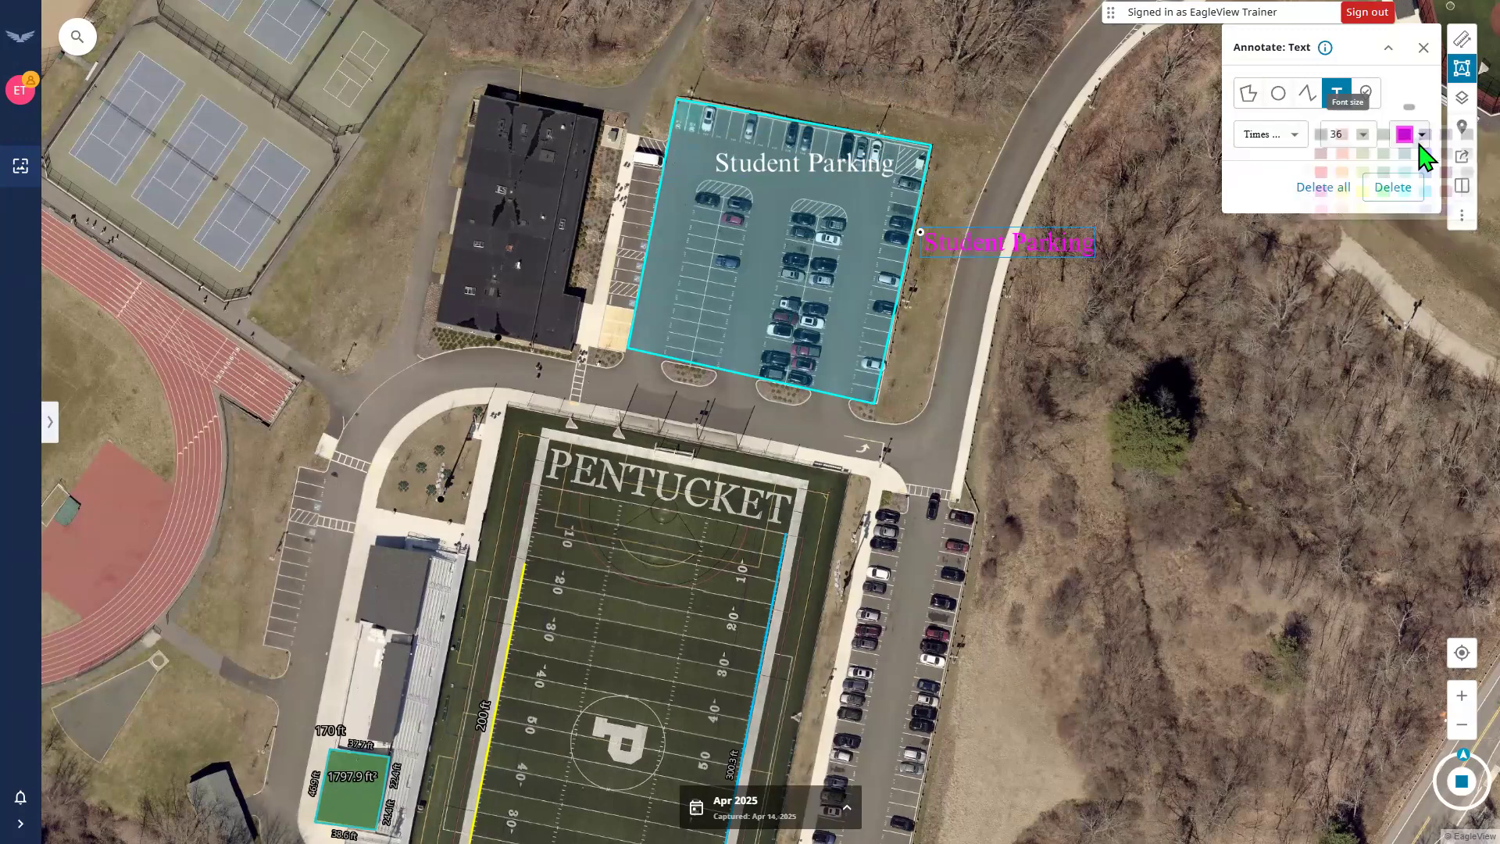
{"action": "left_click", "coordinate": [1475, 230]}
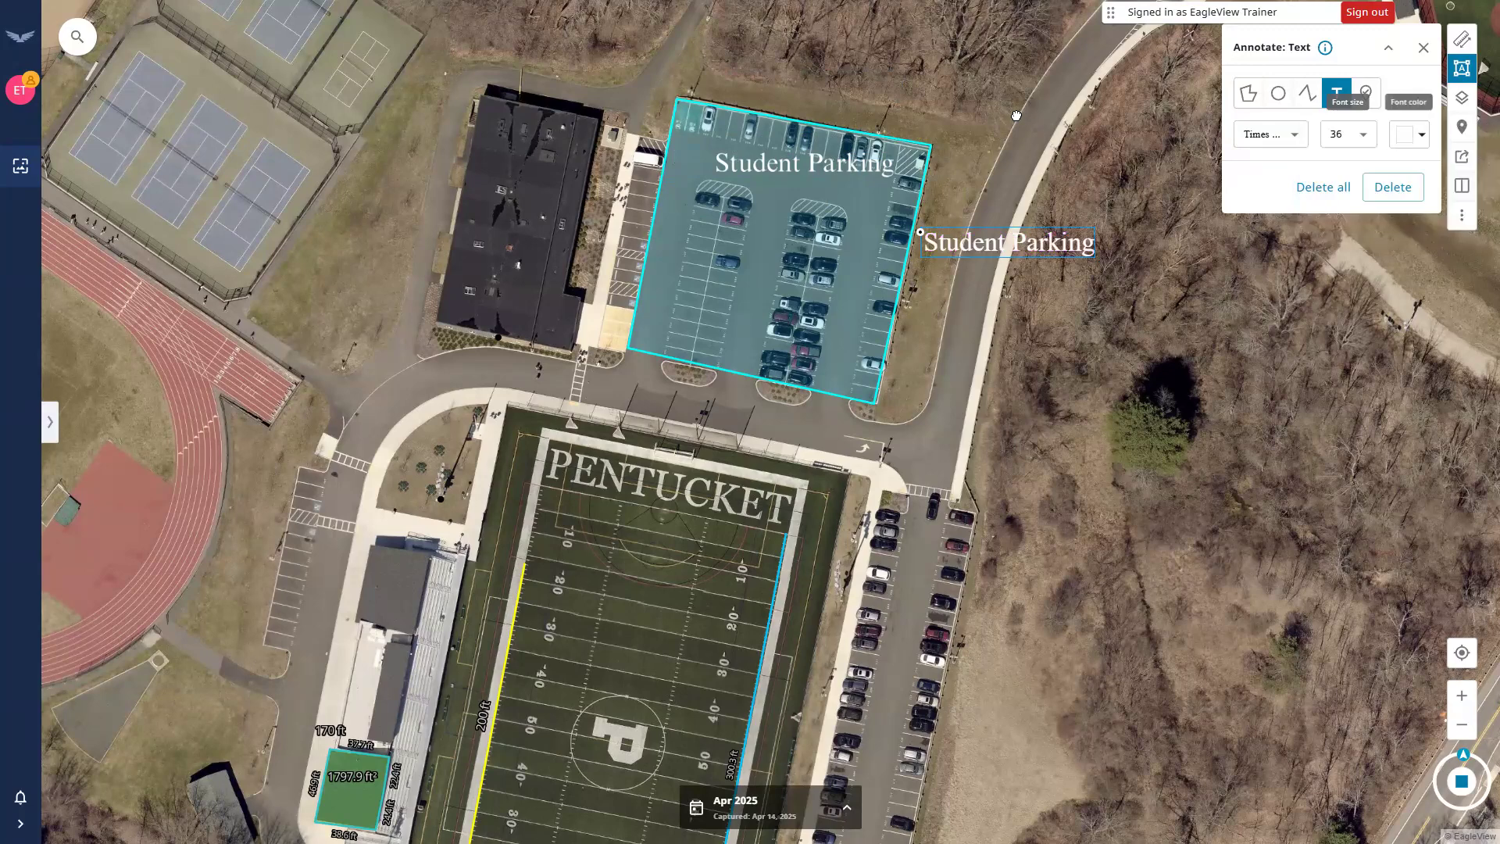
{"action": "left_click", "coordinate": [966, 394]}
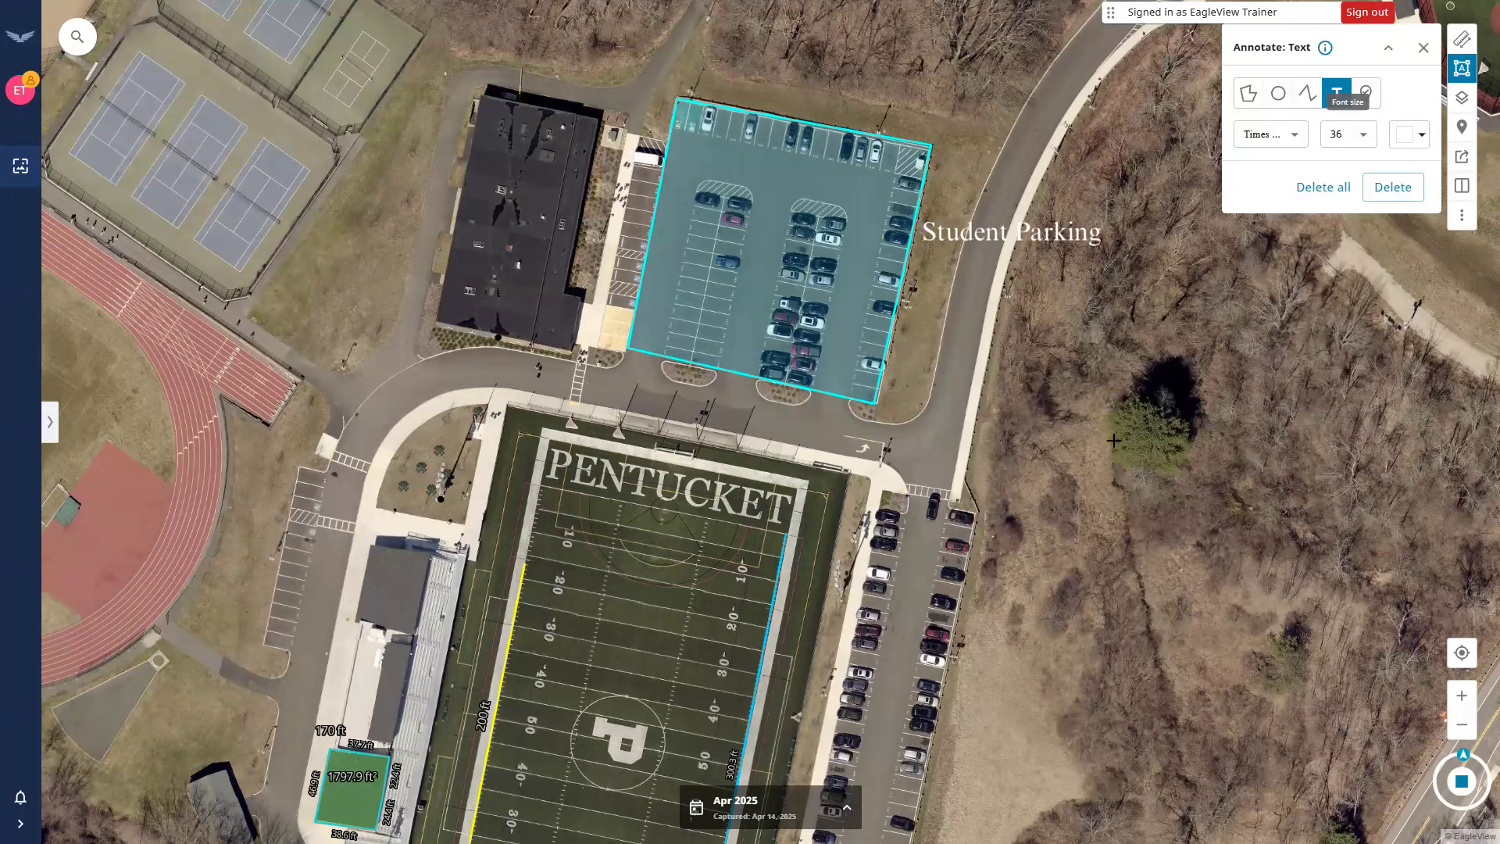
{"action": "left_click", "coordinate": [1367, 94]}
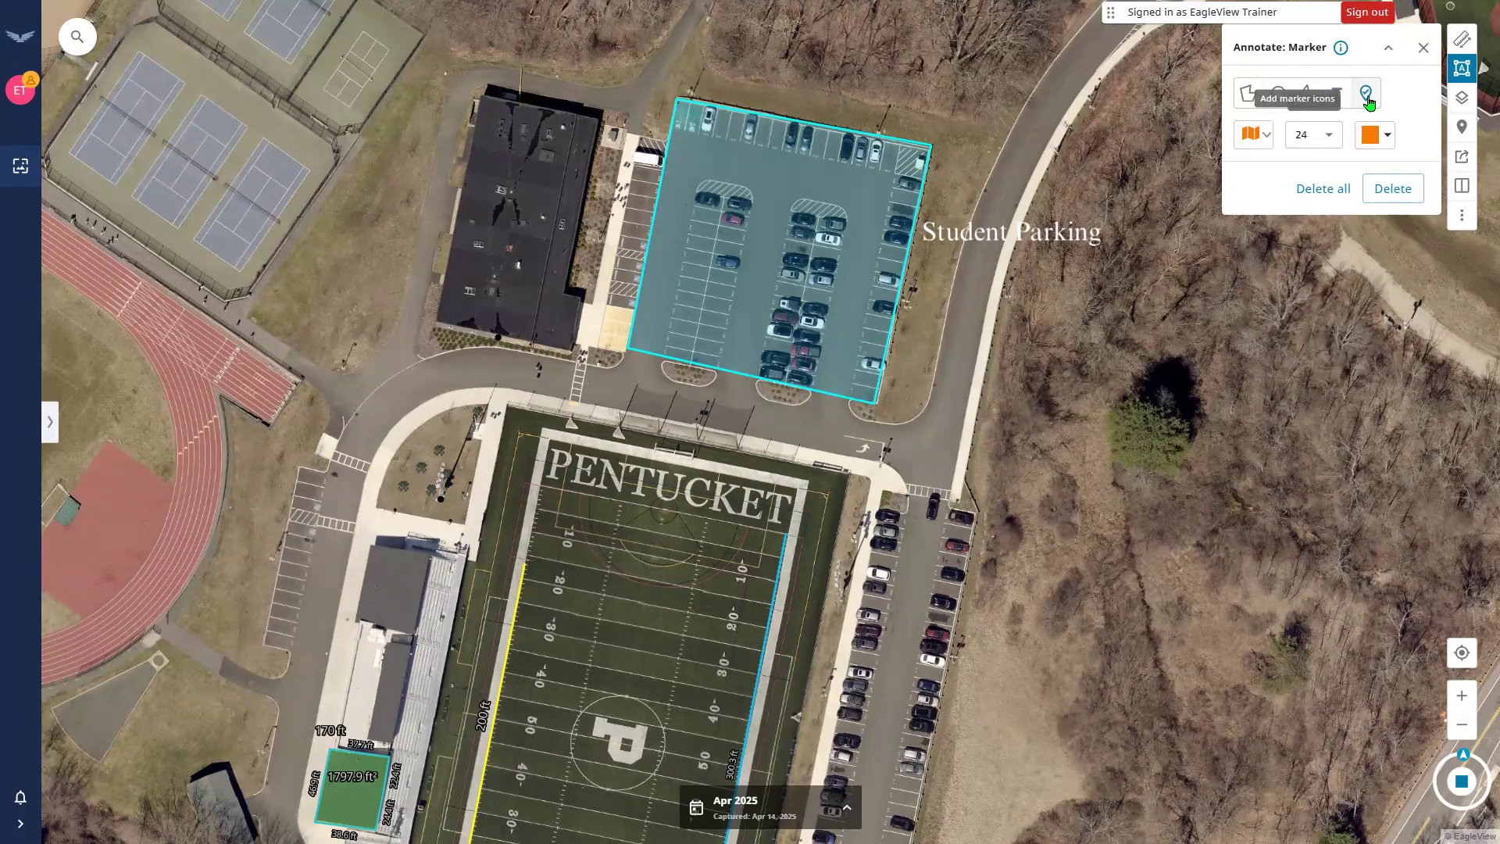
Search the marker icons for 'parking' and choose the P icon.
{"action": "left_click", "coordinate": [1252, 135]}
{"action": "scroll", "coordinate": [1303, 205], "scroll_direction": "down", "scroll_amount": 10}
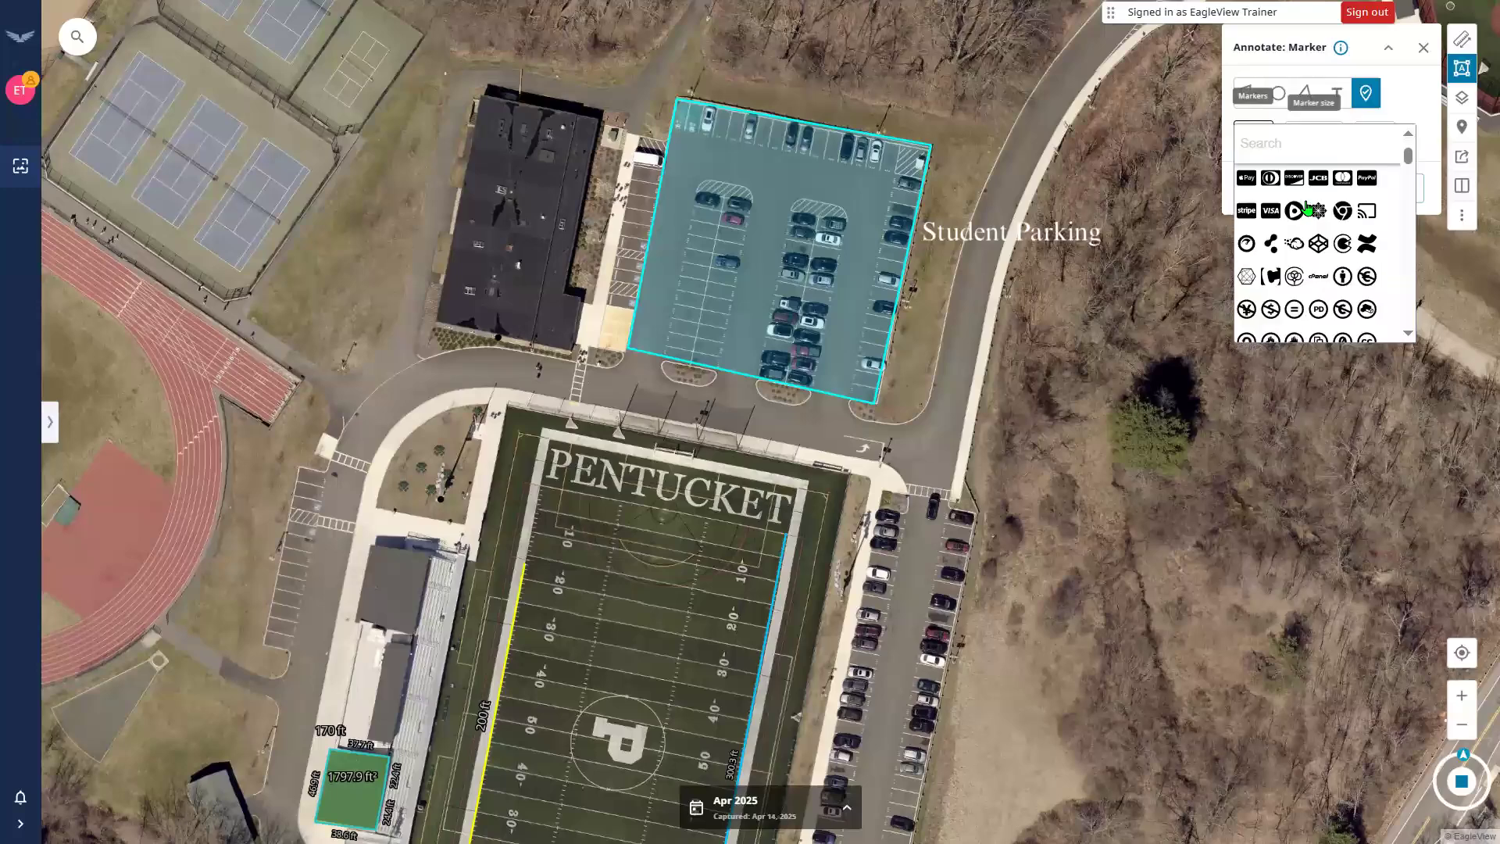
{"action": "scroll", "coordinate": [1310, 211], "scroll_direction": "down", "scroll_amount": 10}
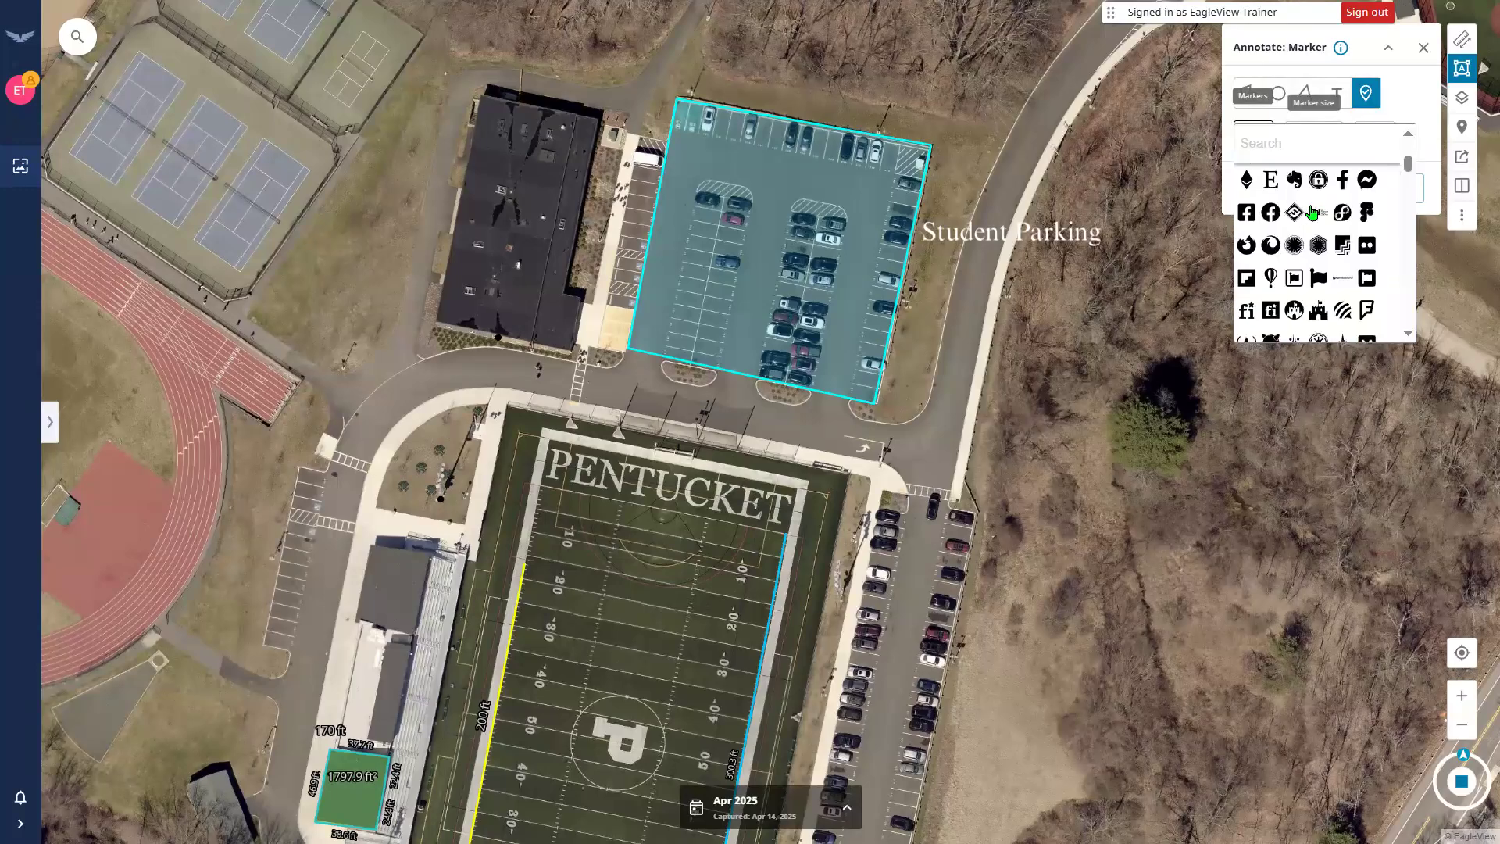
{"action": "scroll", "coordinate": [1313, 211], "scroll_direction": "down", "scroll_amount": 10}
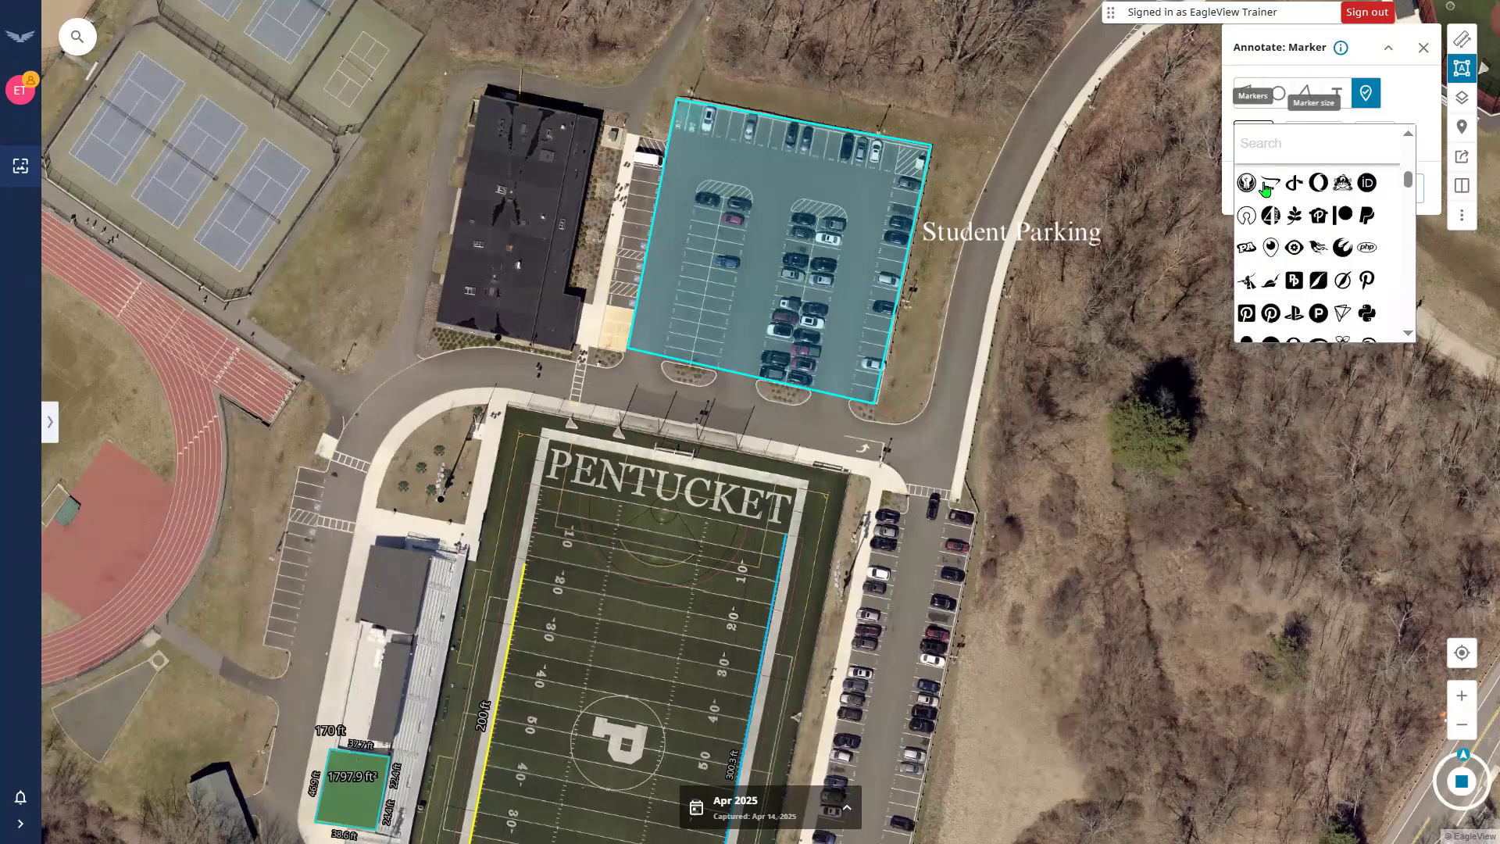
{"action": "left_click", "coordinate": [1267, 143]}
{"action": "type", "text": "parking"}
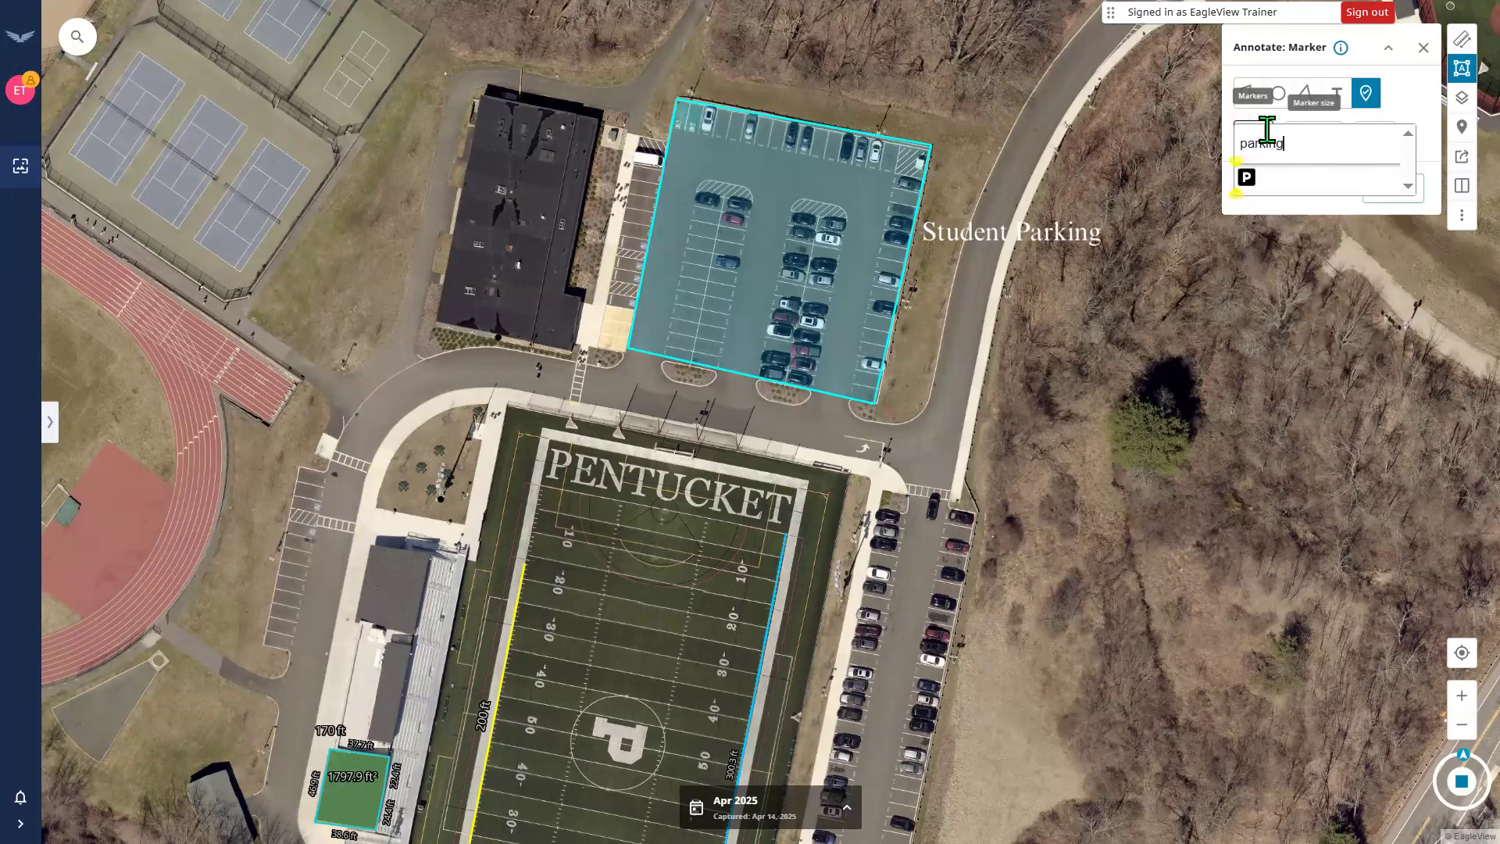
{"action": "left_click", "coordinate": [1249, 181]}
Make the parking marker magenta at size 48 inside the student lot.
{"action": "left_click", "coordinate": [1379, 145]}
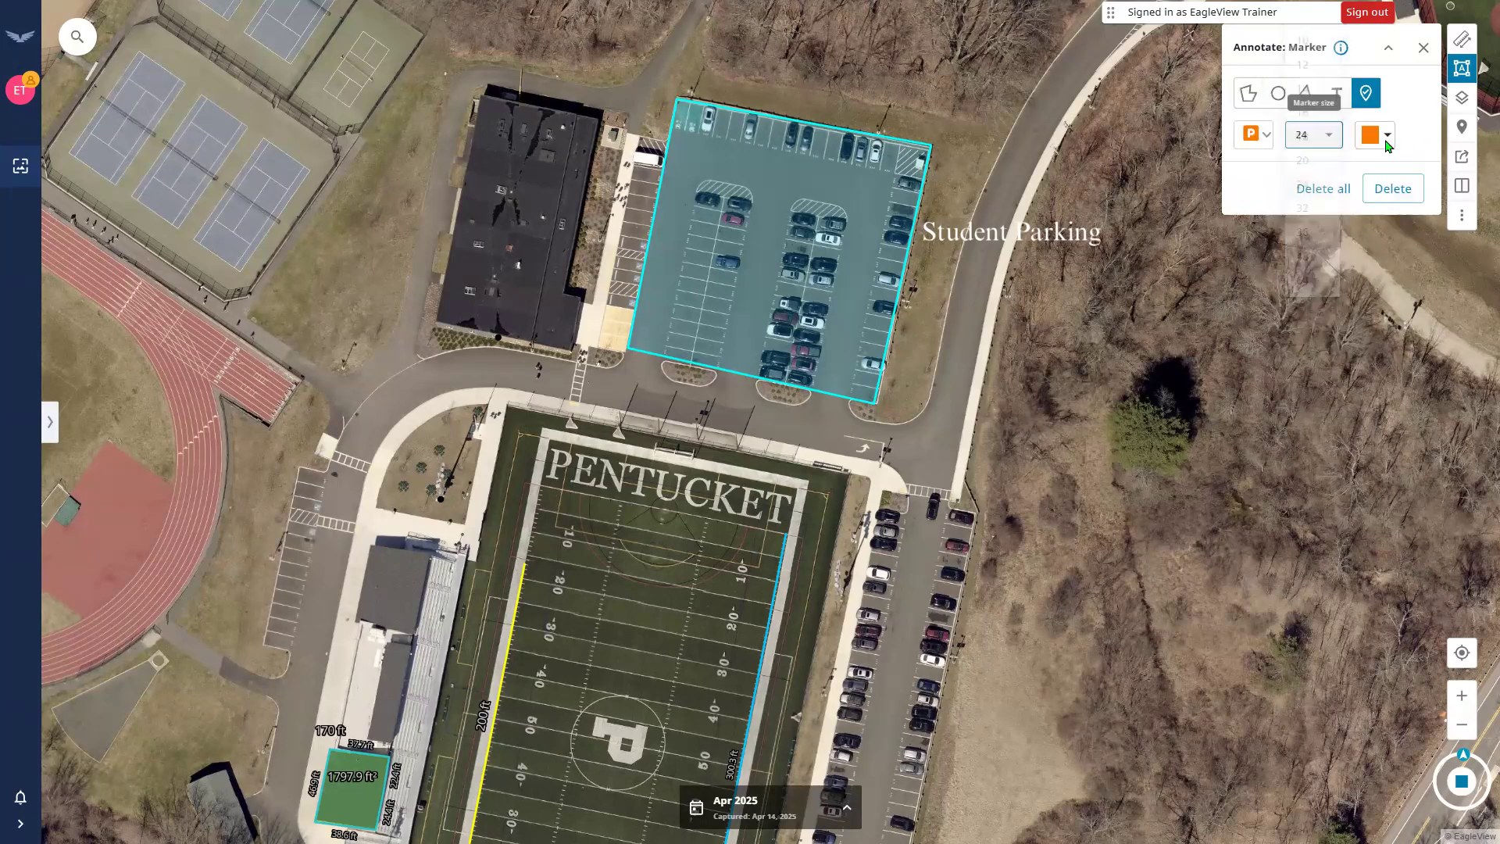
{"action": "left_click", "coordinate": [1380, 145]}
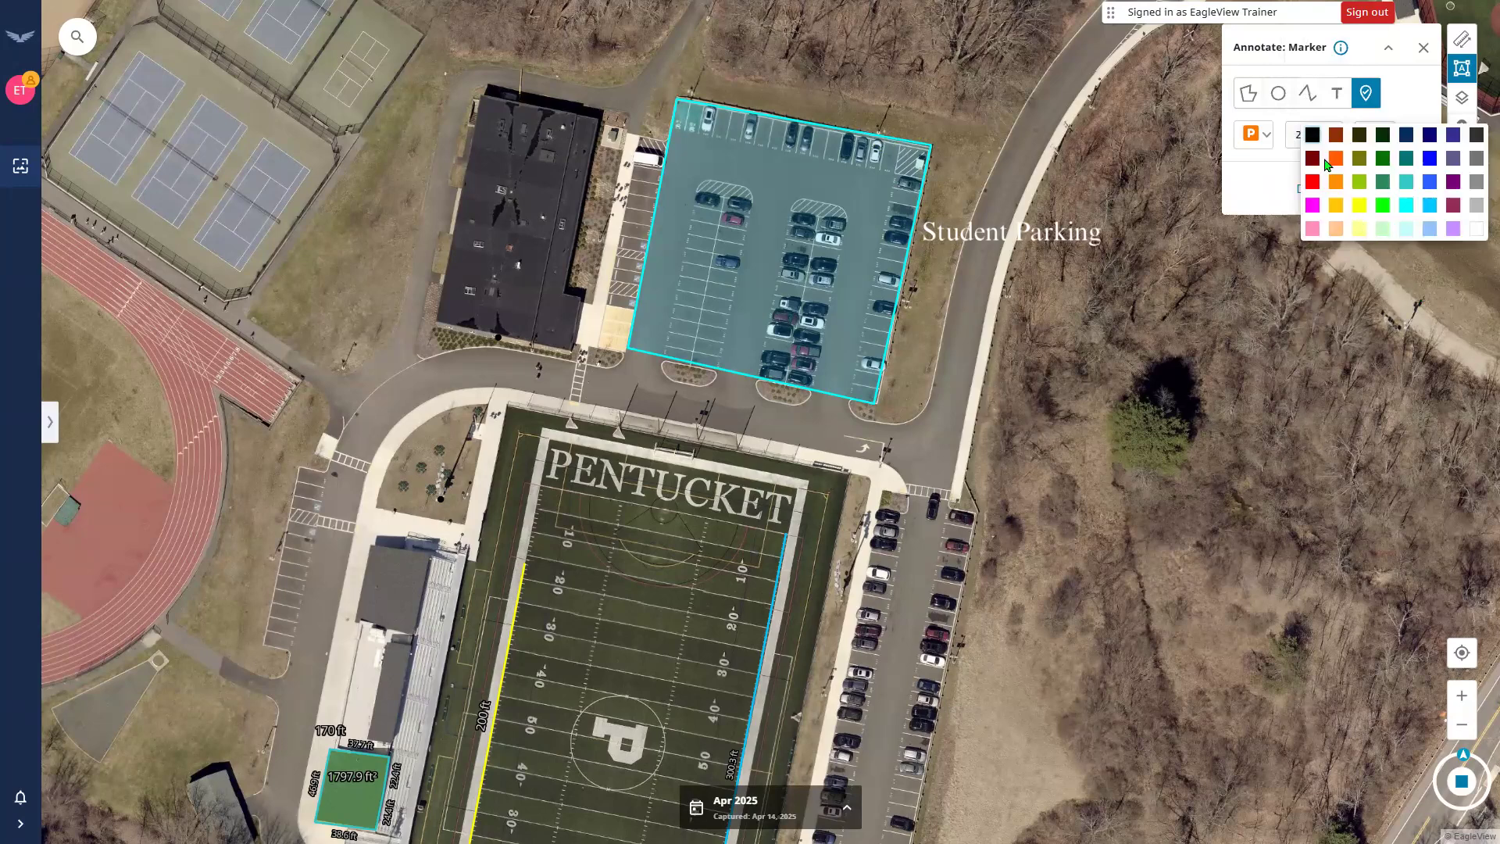
{"action": "left_click", "coordinate": [1315, 207]}
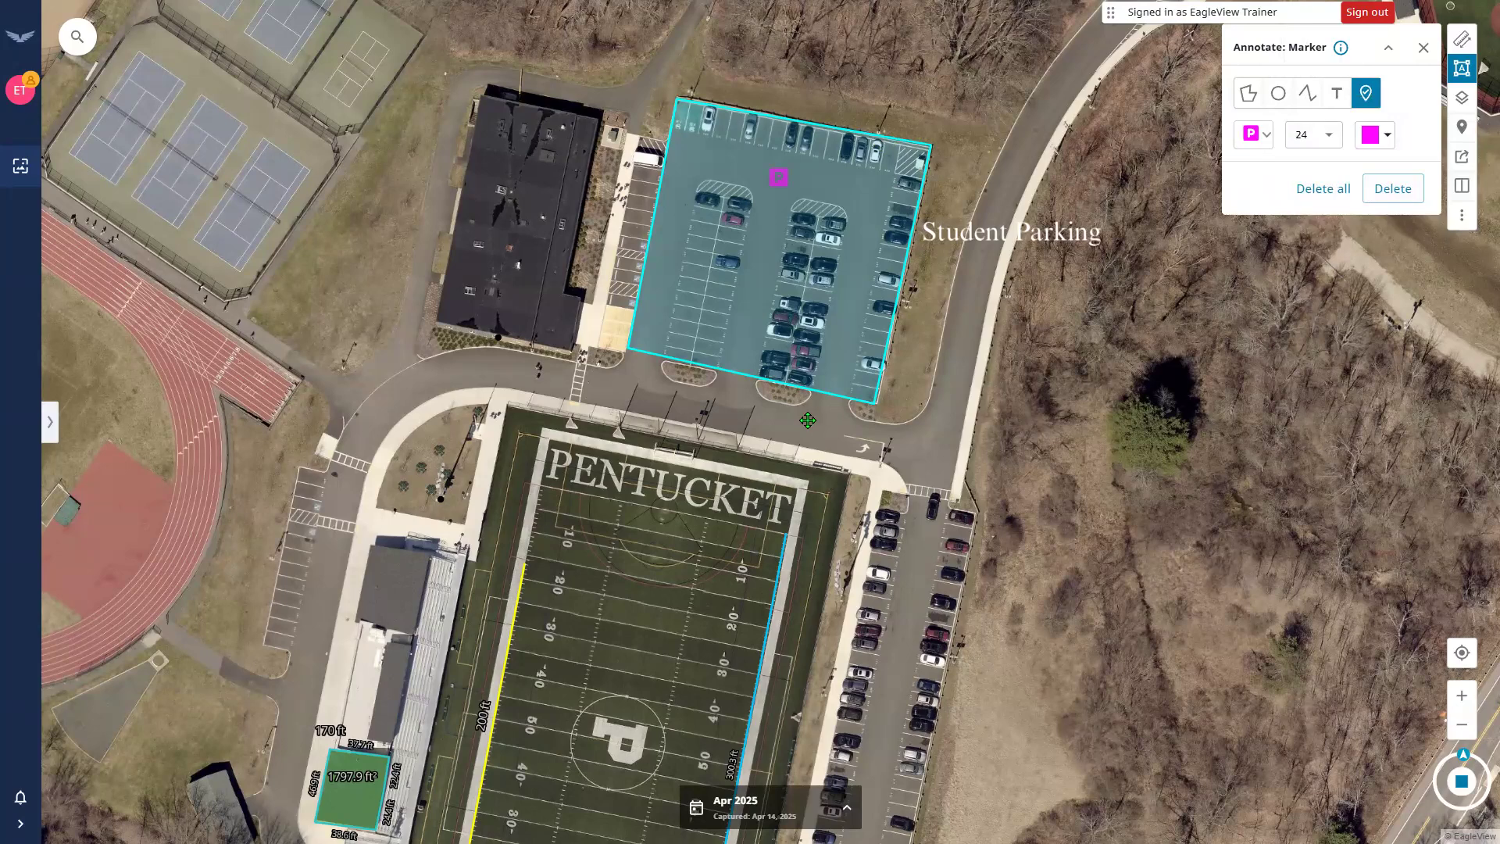
{"action": "left_click", "coordinate": [1314, 149]}
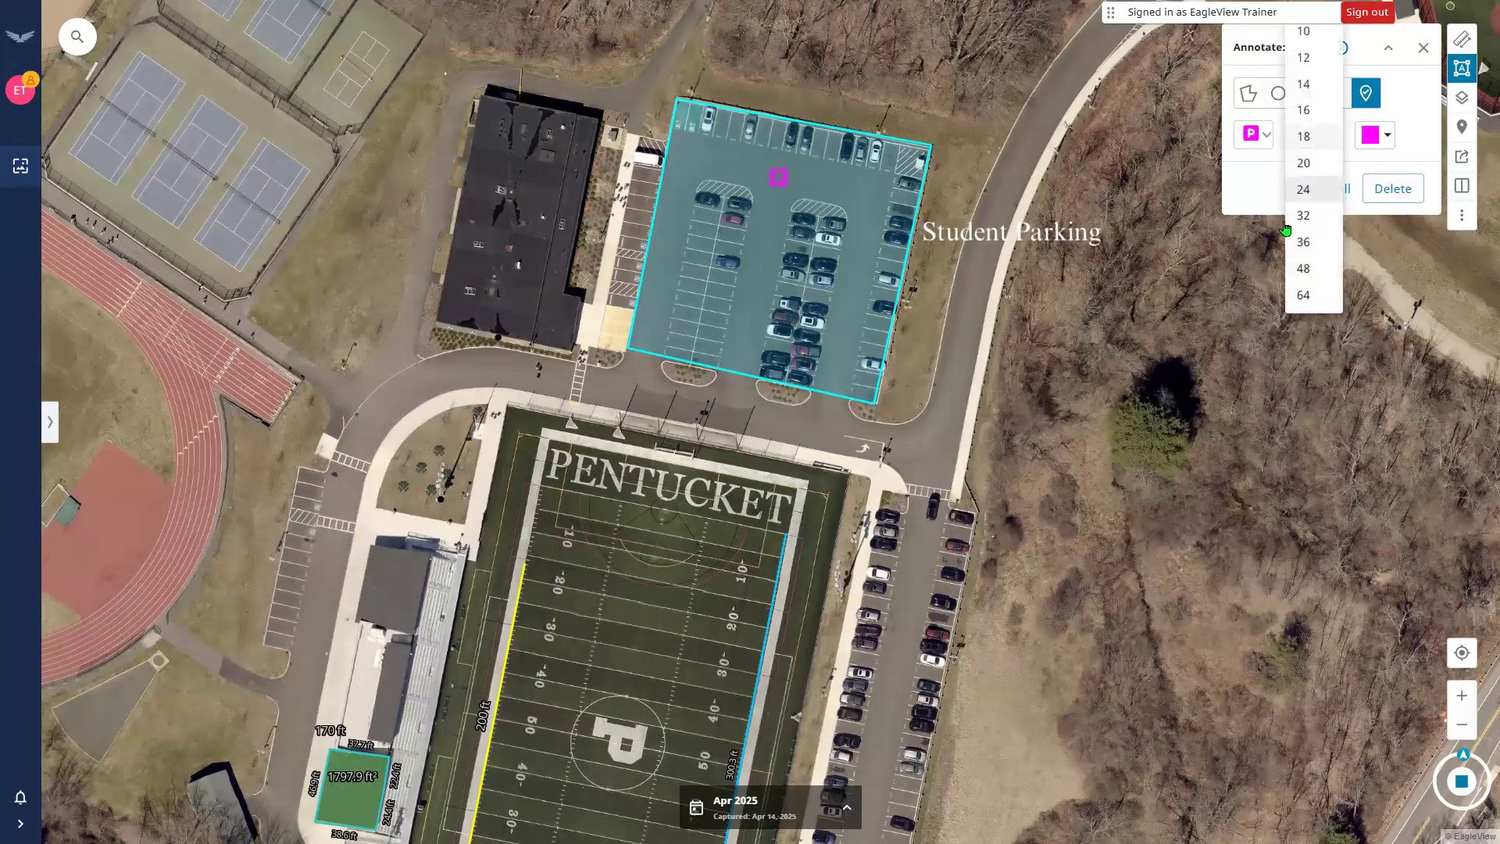
{"action": "left_click", "coordinate": [1303, 267]}
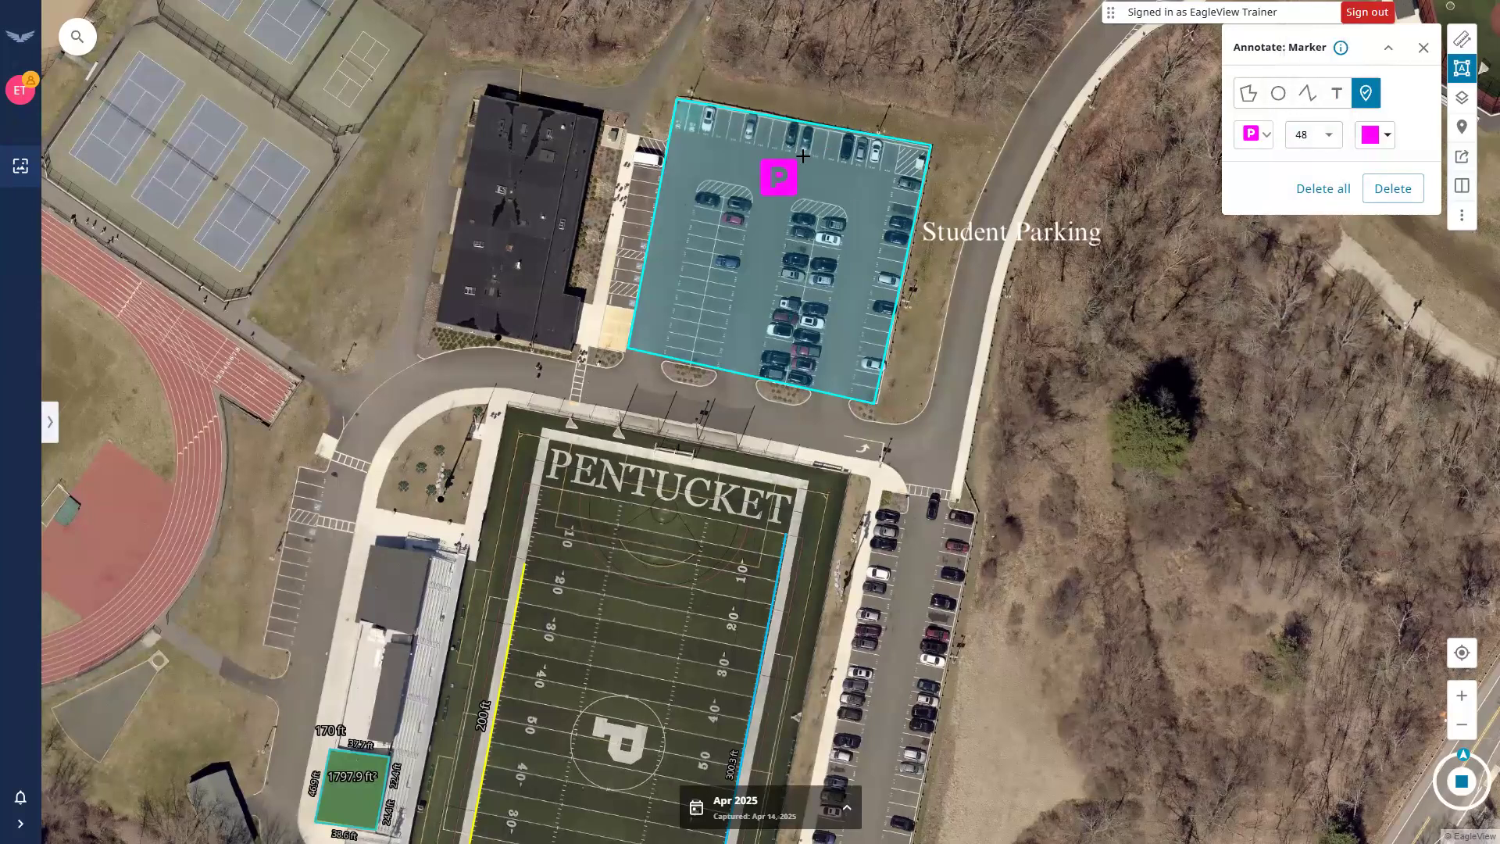
{"action": "left_click", "coordinate": [772, 202]}
Search for a 'car' marker icon, make it teal, and place it below the Student Parking lot.
{"action": "left_click", "coordinate": [1265, 140]}
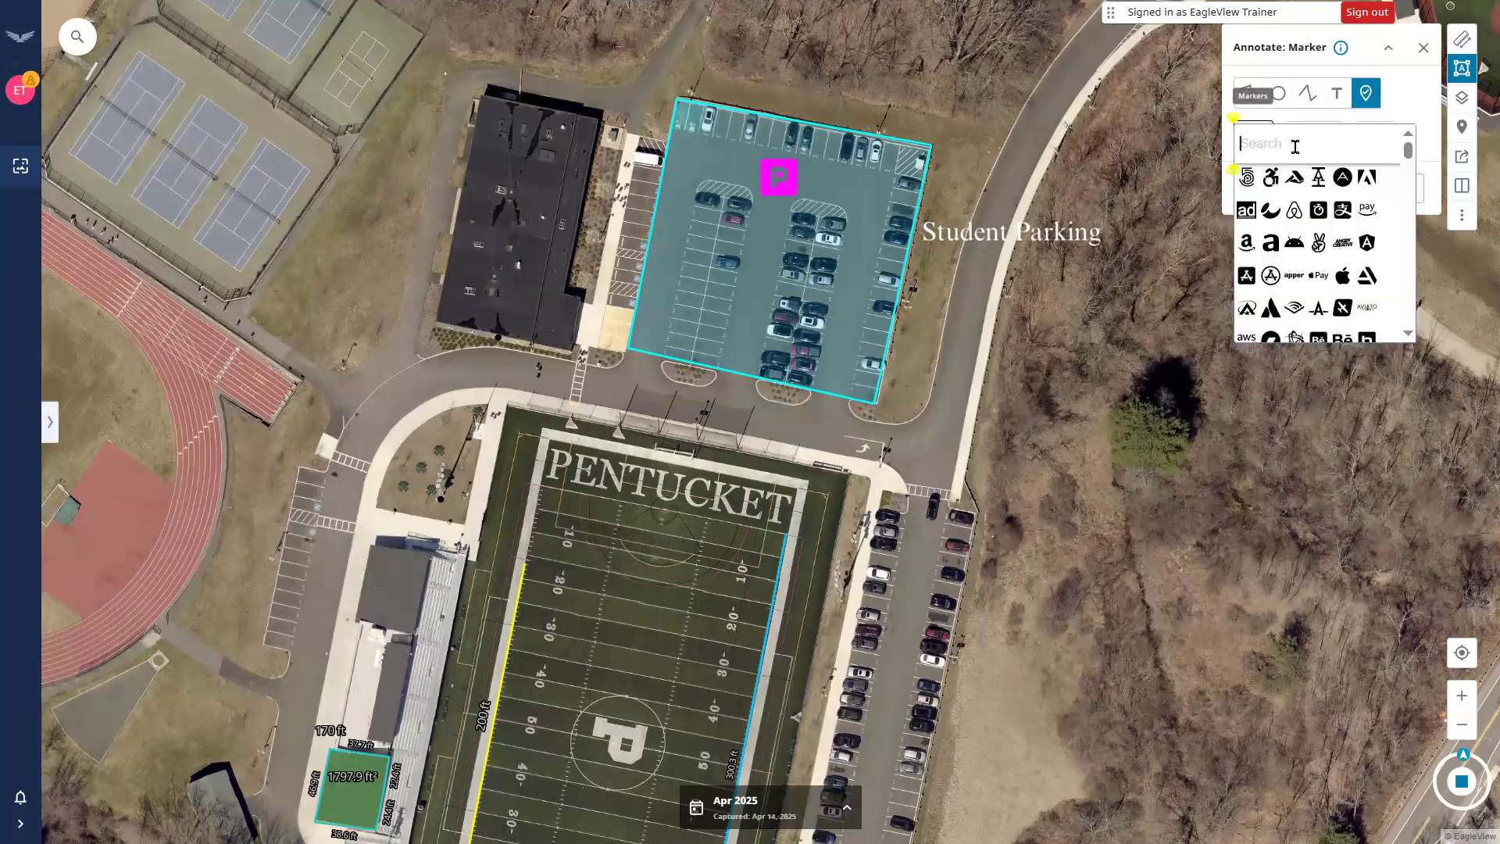
{"action": "type", "text": "car"}
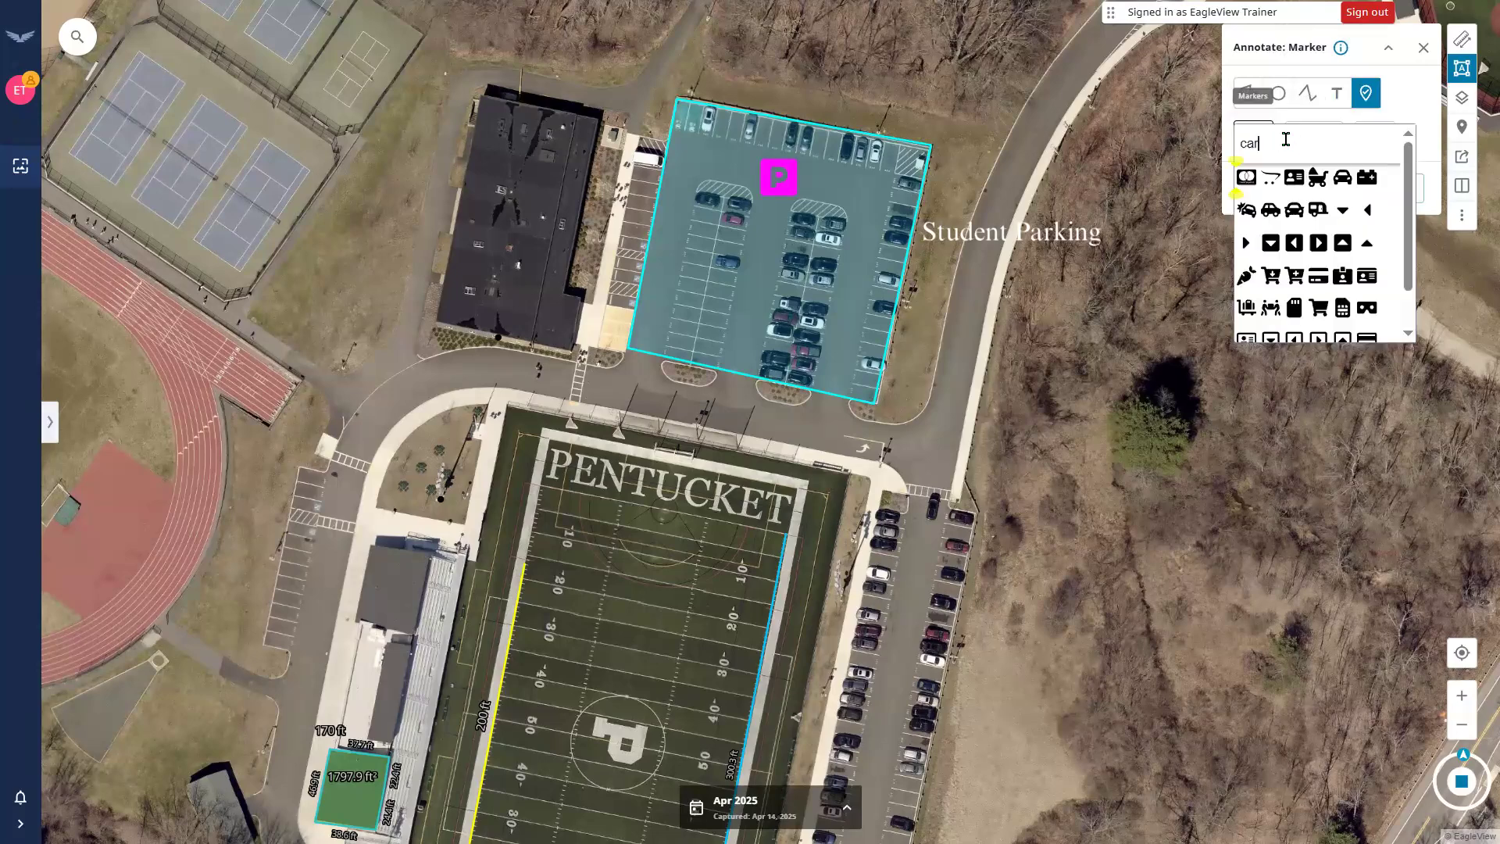
{"action": "left_click", "coordinate": [1337, 191]}
{"action": "left_click", "coordinate": [1375, 136]}
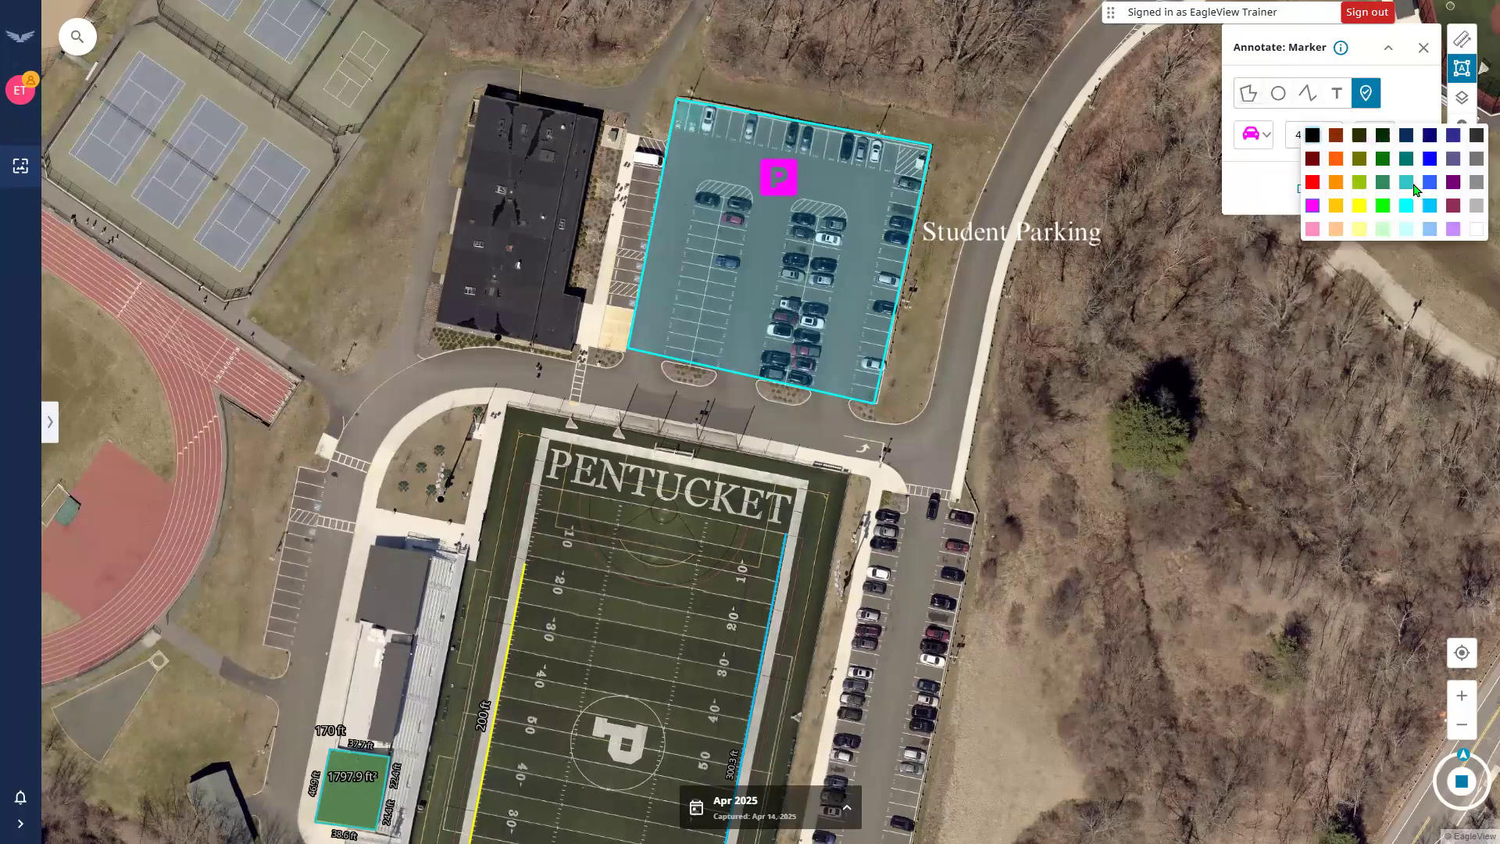
{"action": "left_click", "coordinate": [1406, 181]}
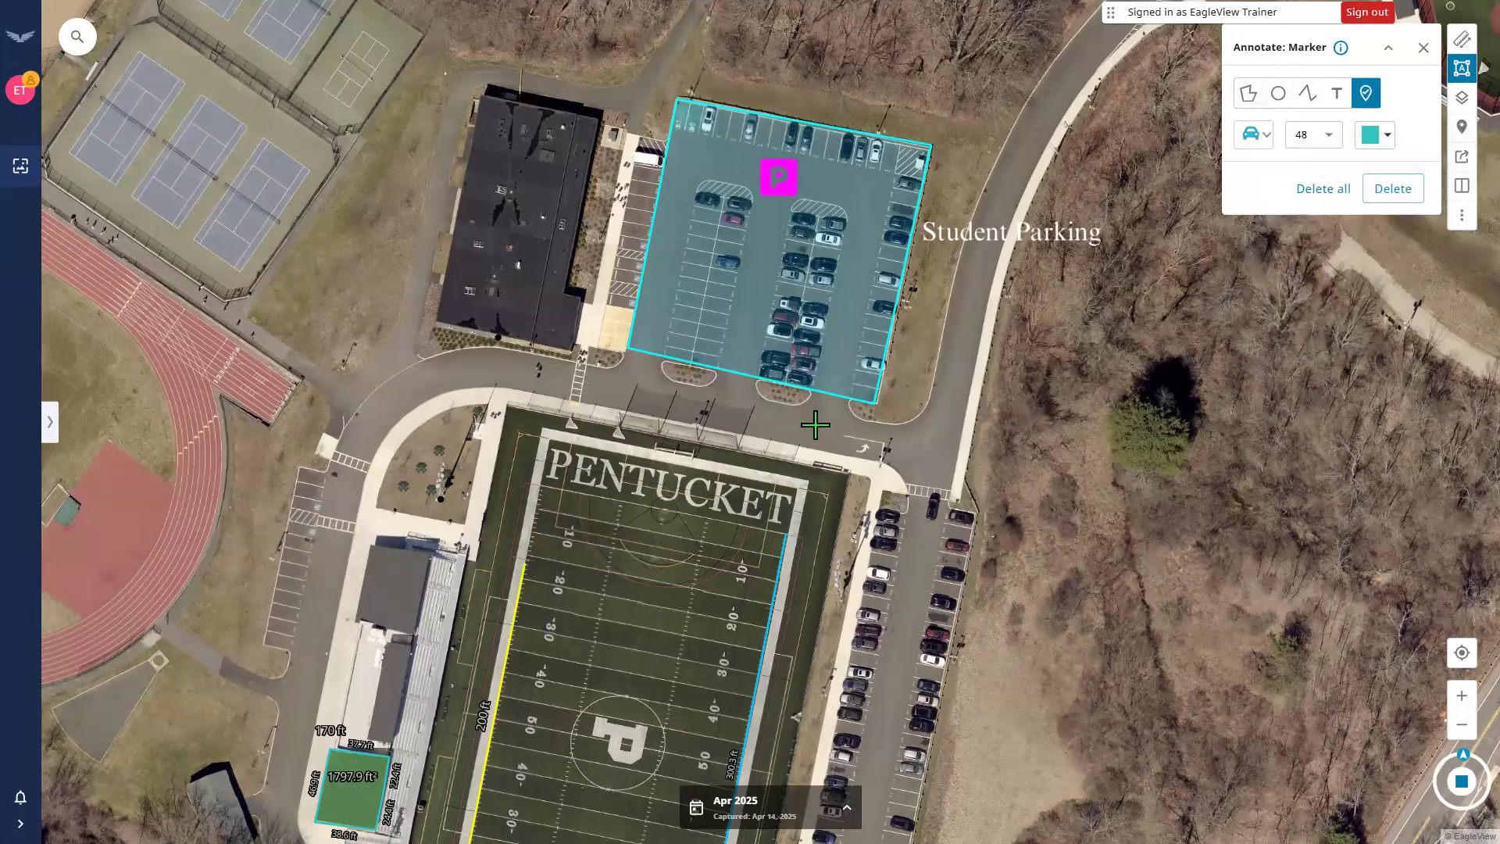
{"action": "left_click", "coordinate": [821, 444]}
{"action": "left_click", "coordinate": [860, 443]}
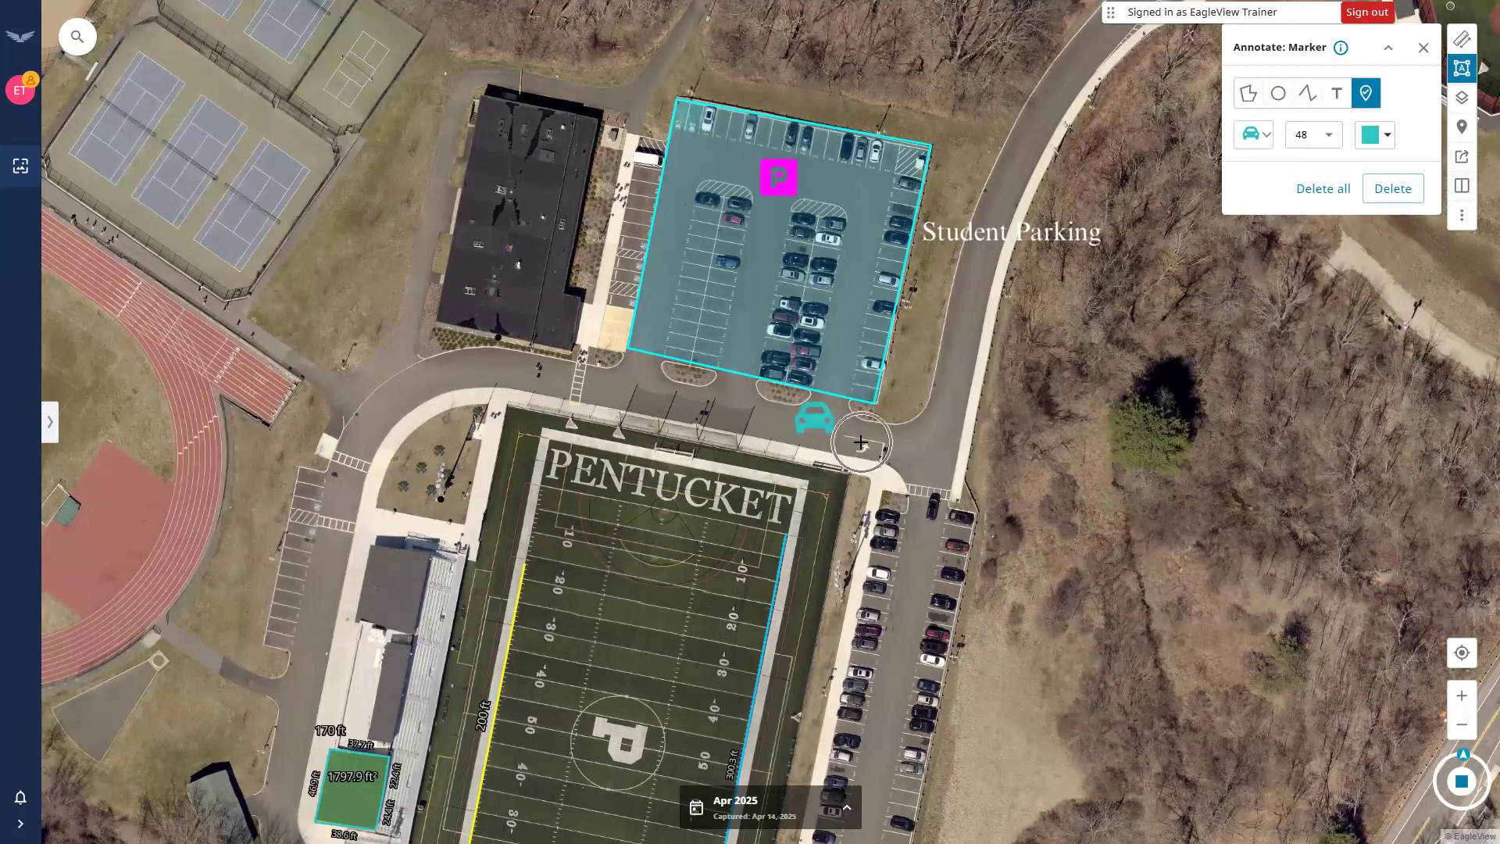
{"action": "left_click", "coordinate": [1428, 50]}
Re-place the teal car marker on the road and remove the extra duplicate car marker.
{"action": "left_click", "coordinate": [1402, 188]}
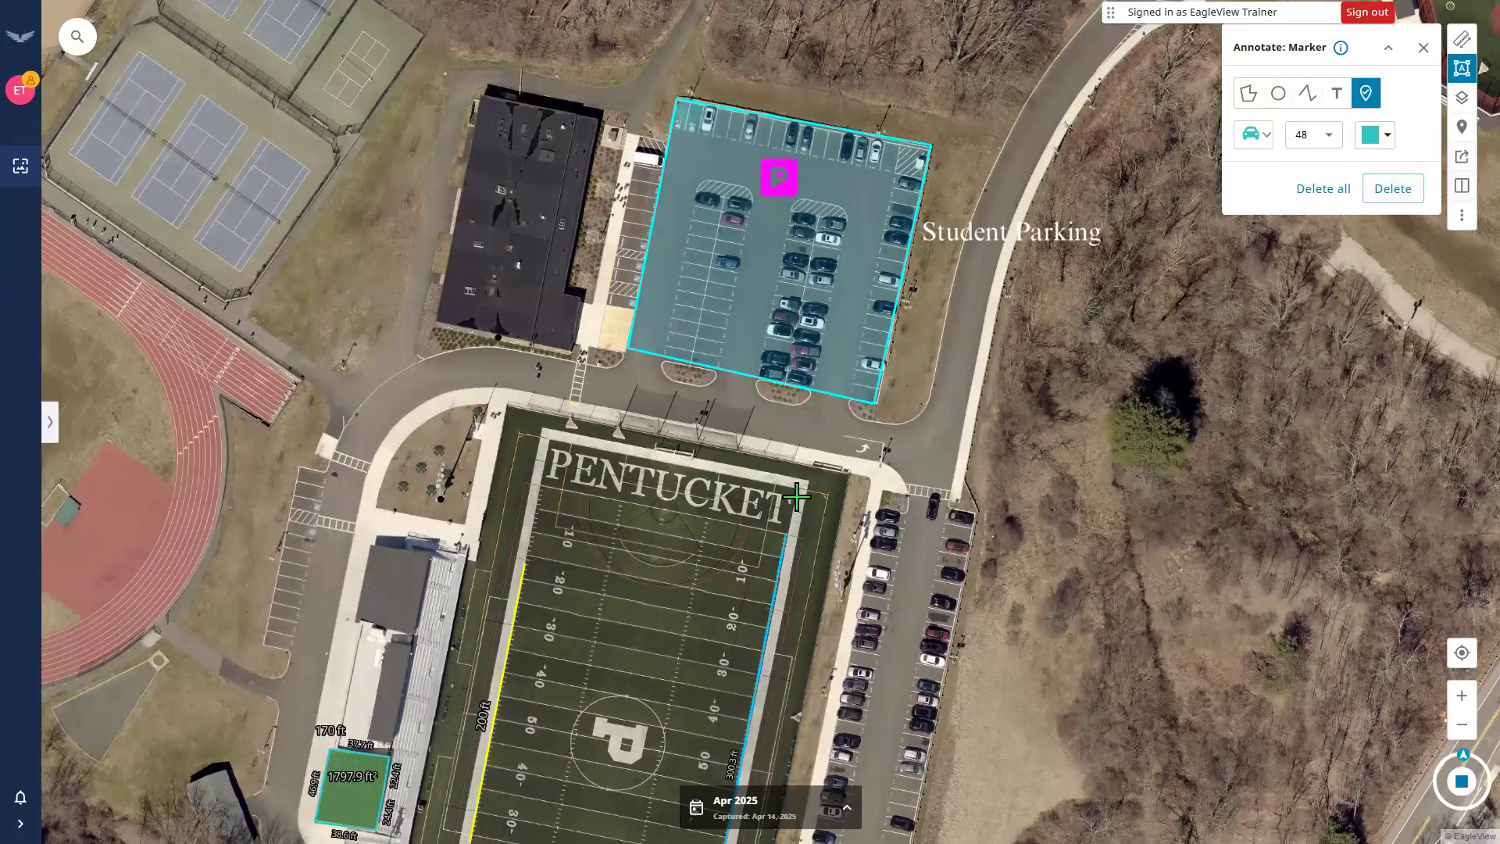
{"action": "left_click", "coordinate": [782, 435]}
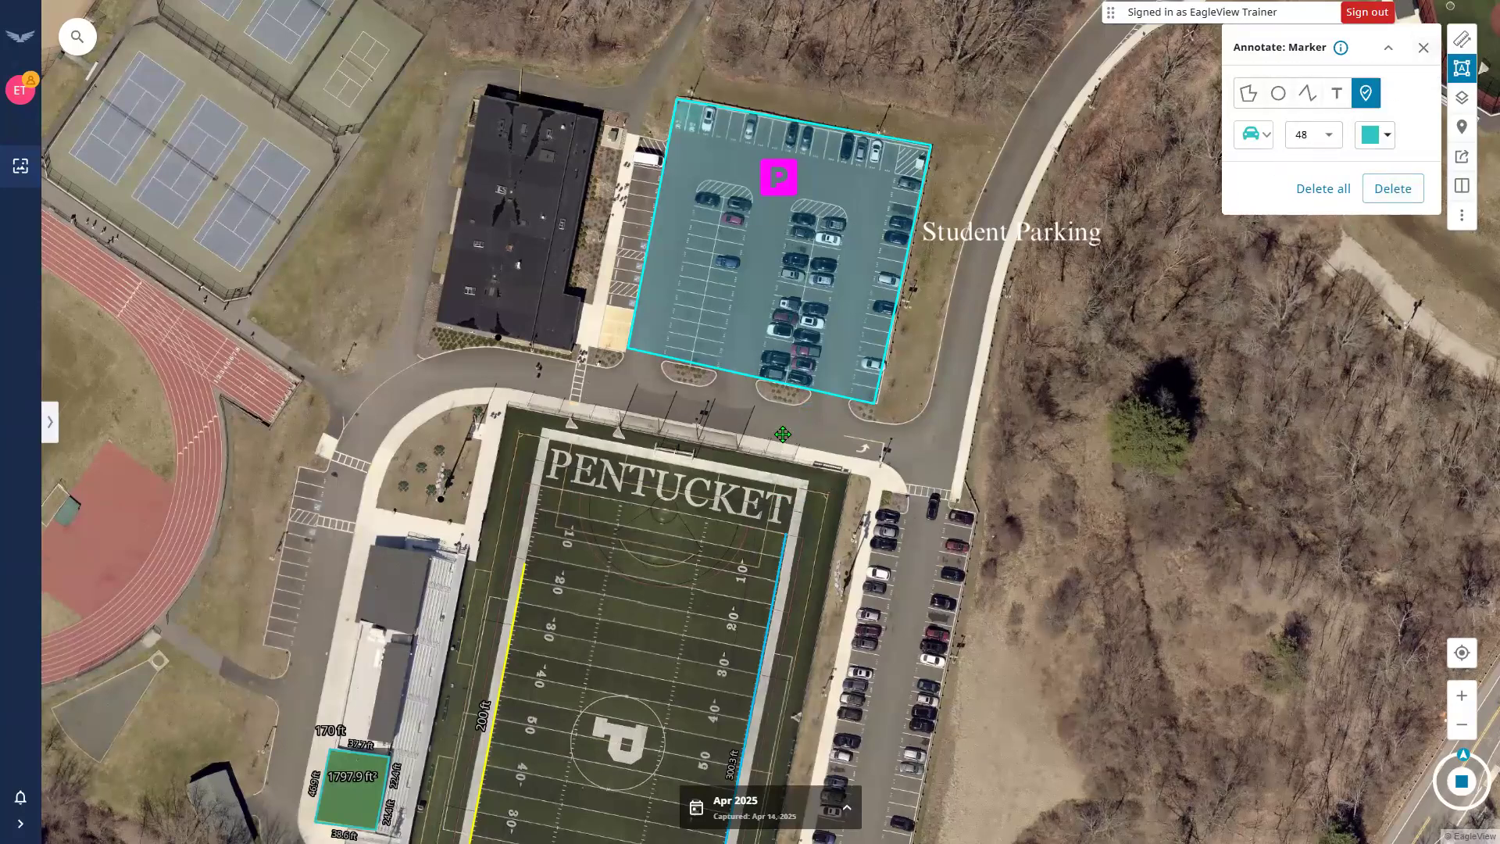
{"action": "left_click", "coordinate": [826, 441]}
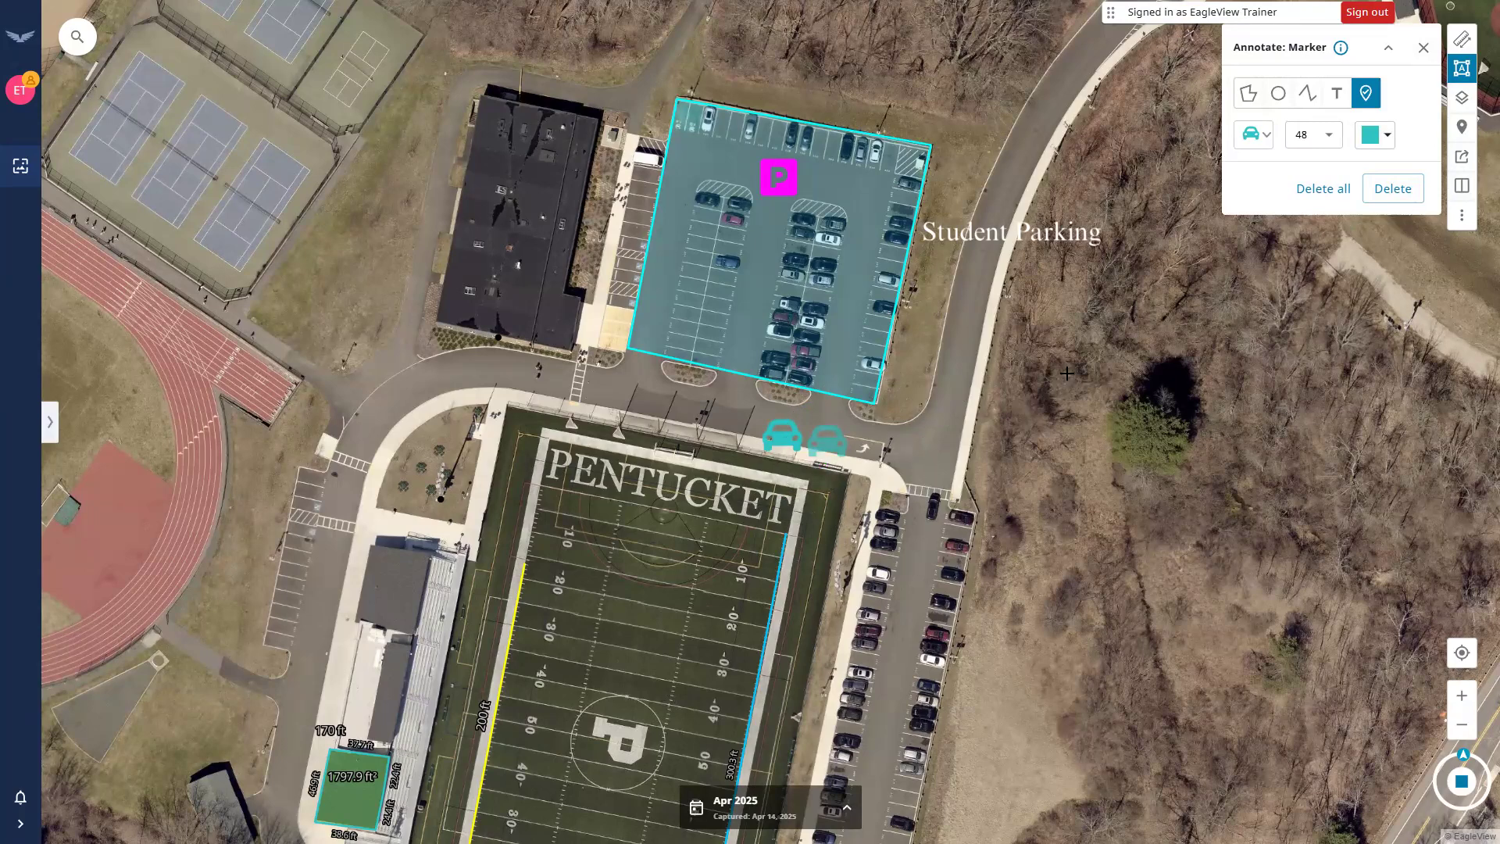
{"action": "left_click", "coordinate": [1394, 190]}
{"action": "left_click", "coordinate": [1461, 68]}
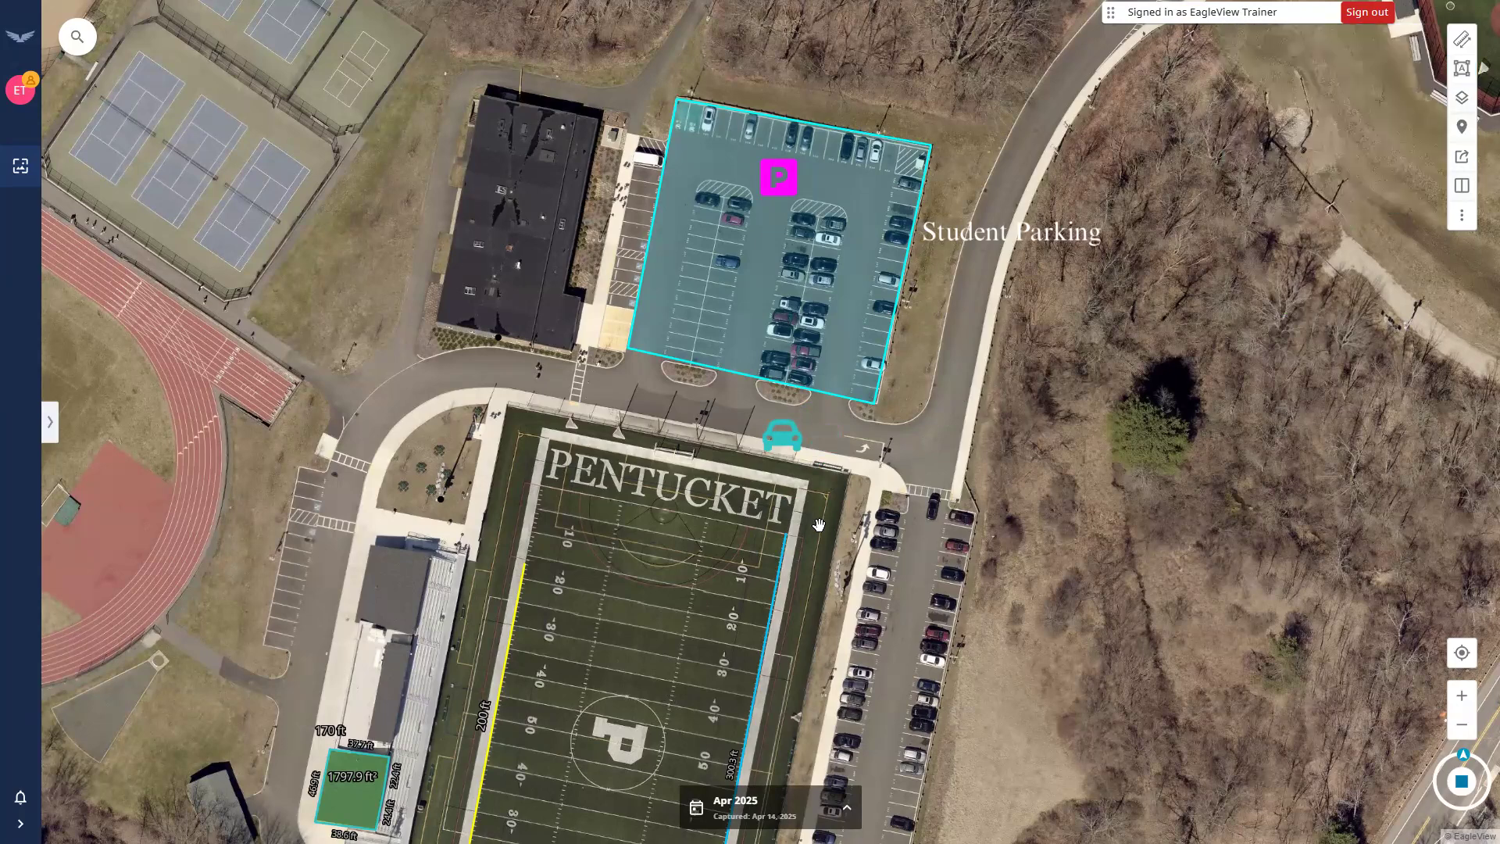
Switch to oblique imagery and view the site from the west and east.
{"action": "scroll", "coordinate": [813, 523], "scroll_direction": "down", "scroll_amount": 1}
{"action": "scroll", "coordinate": [800, 504], "scroll_direction": "down", "scroll_amount": 1}
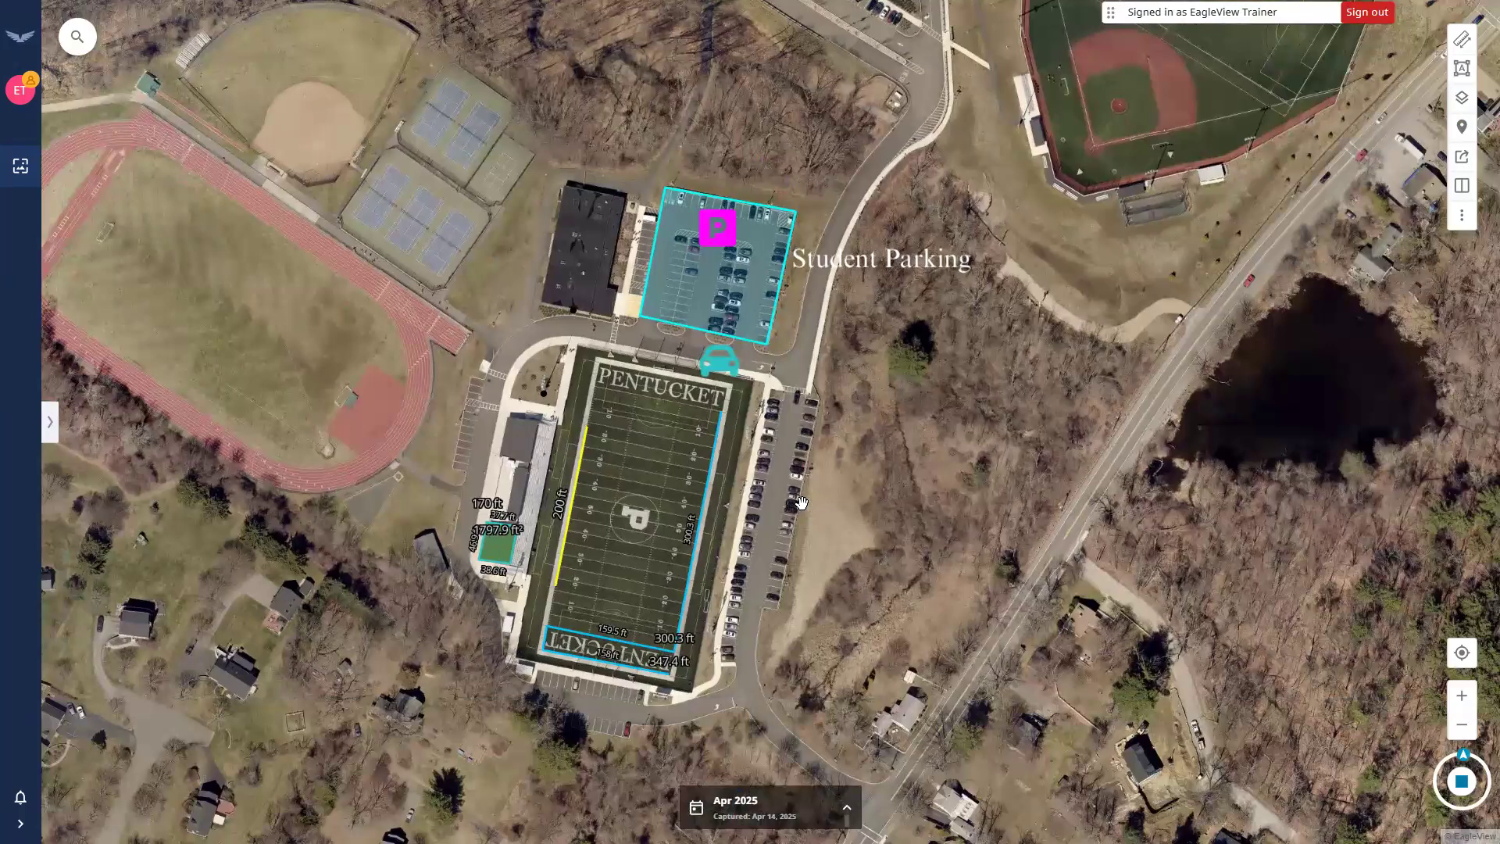
{"action": "left_click", "coordinate": [1461, 781]}
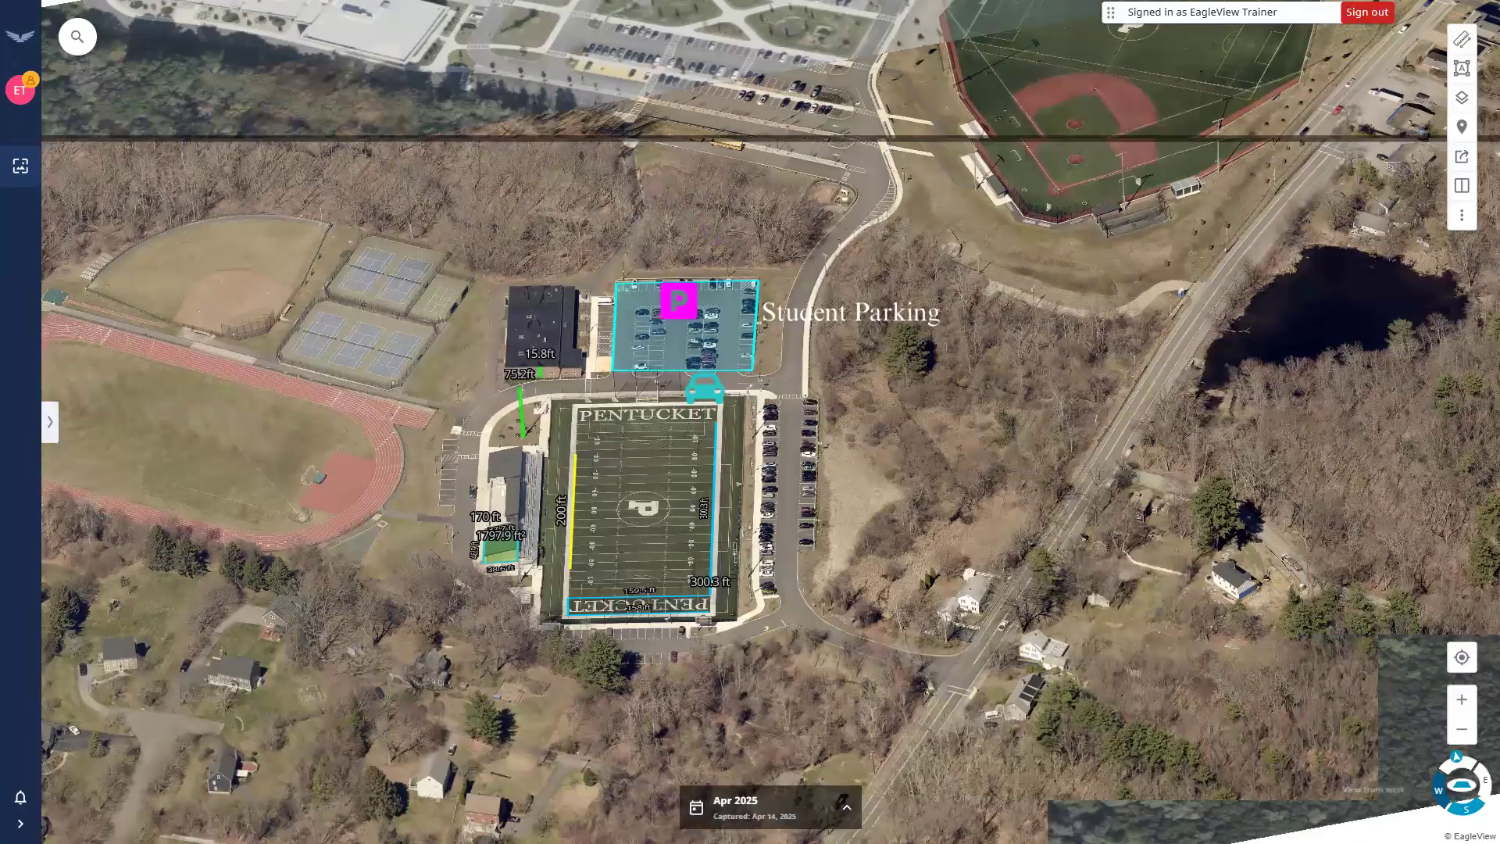
{"action": "left_click", "coordinate": [1433, 785]}
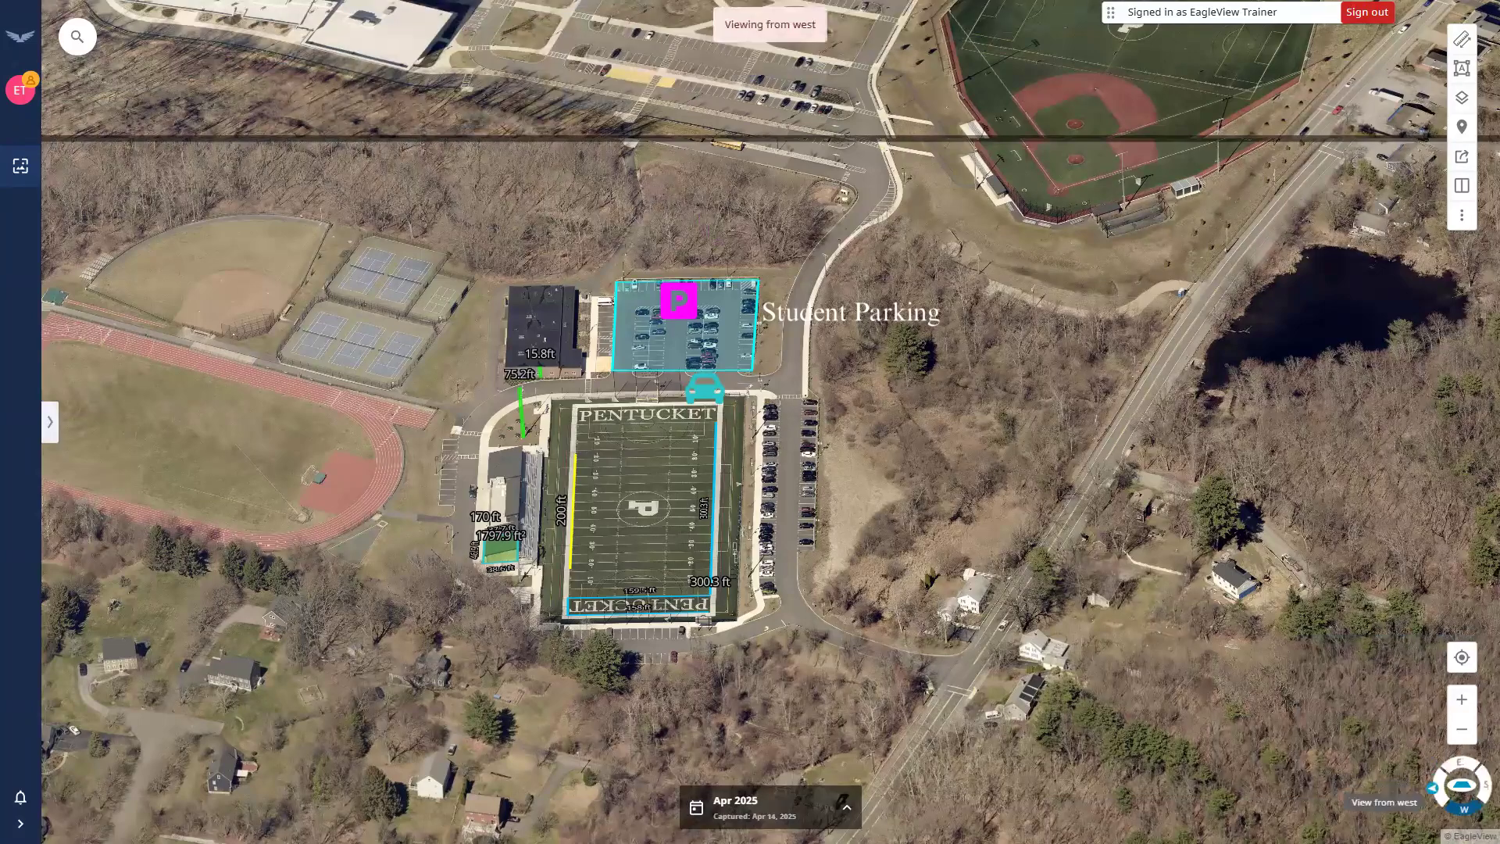
{"action": "left_click", "coordinate": [1432, 787]}
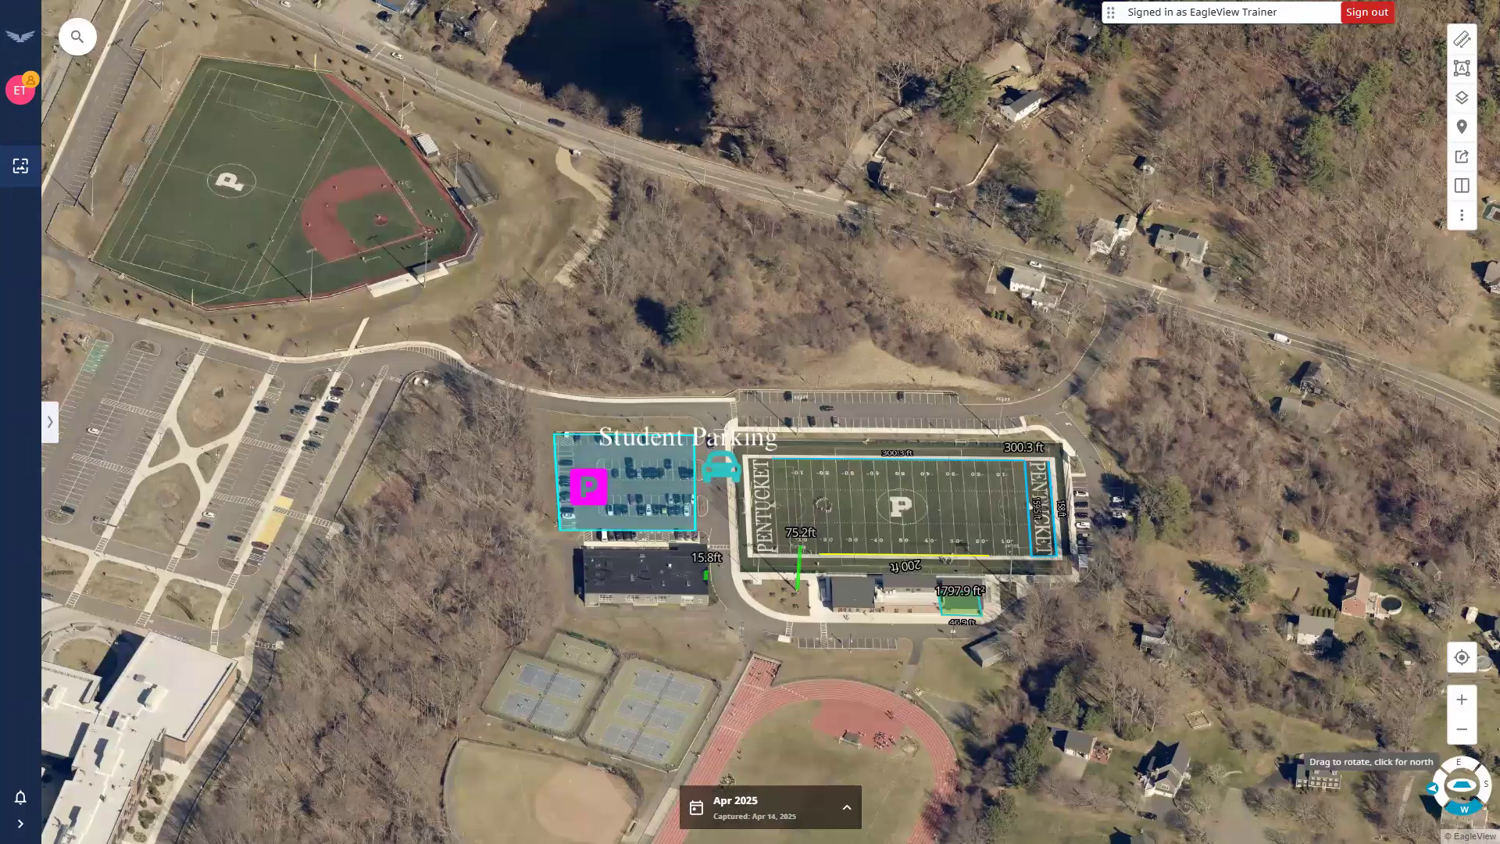
{"action": "left_click", "coordinate": [1465, 783]}
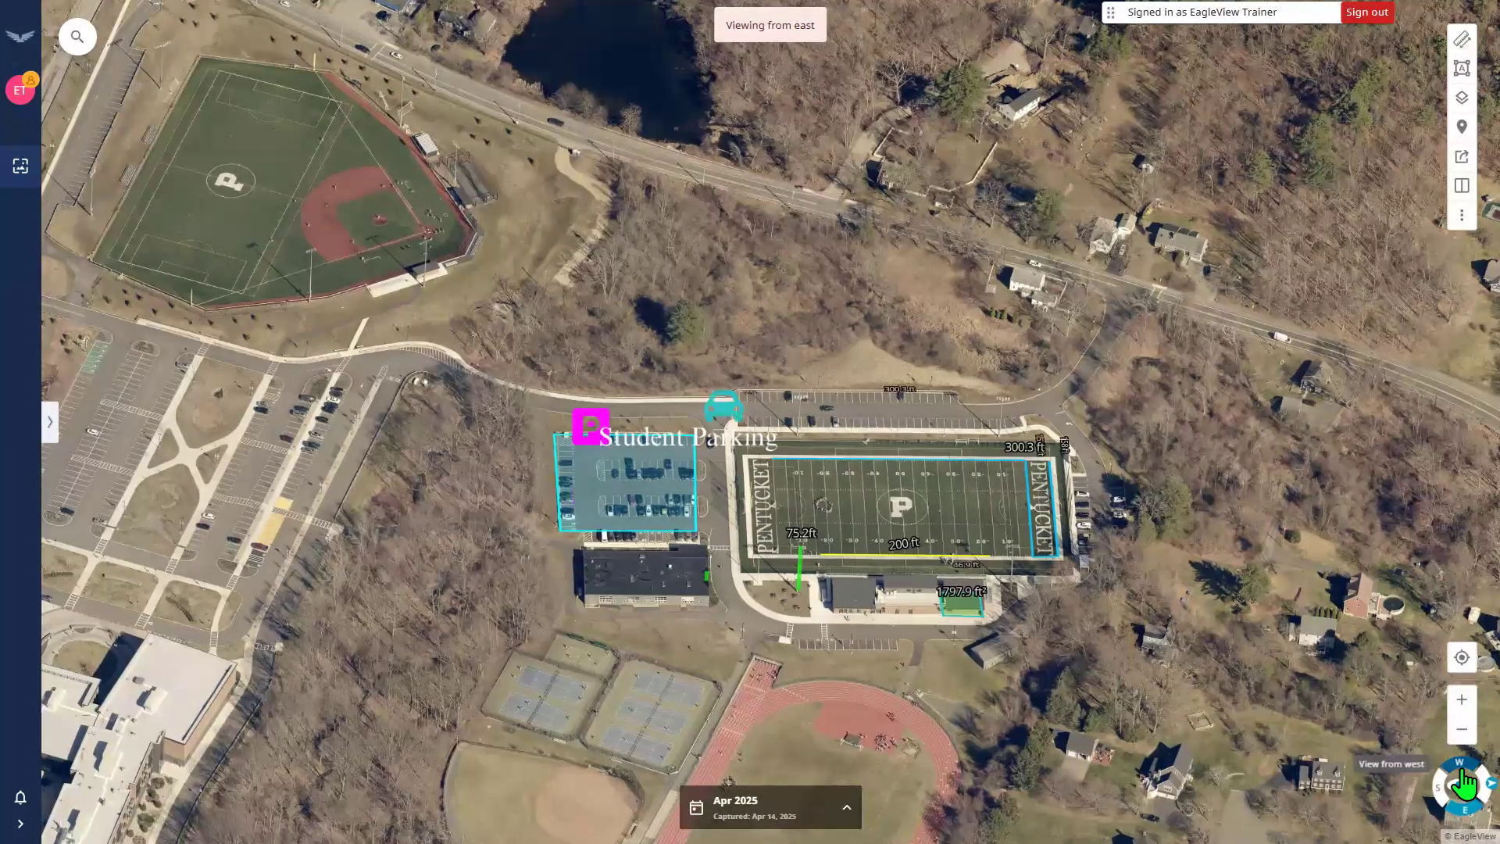
{"action": "left_click", "coordinate": [1465, 783]}
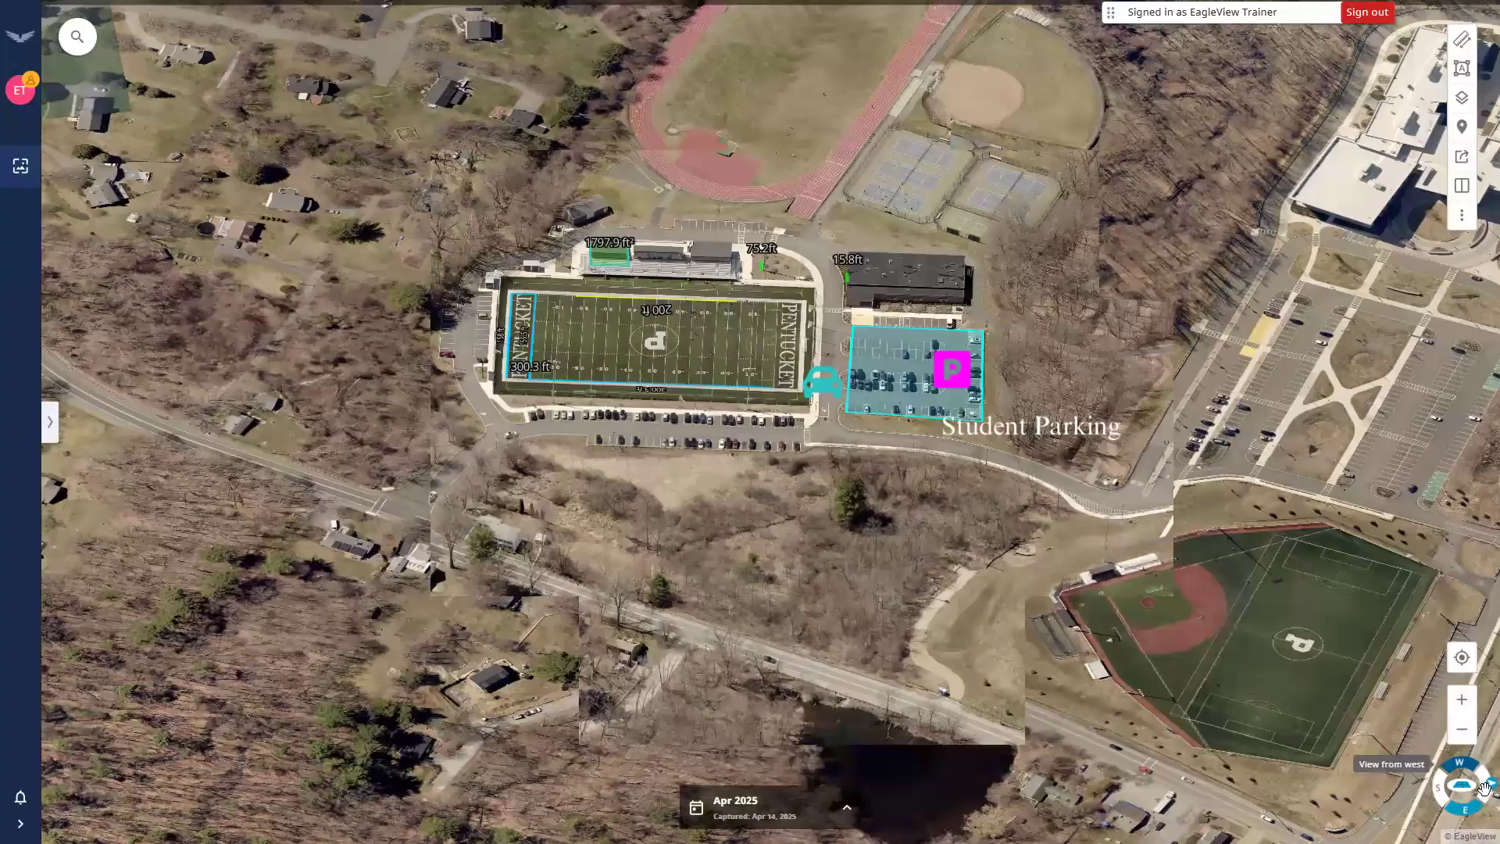
Cycle the oblique view through north, west and east, then return to top-down imagery.
{"action": "left_click", "coordinate": [1478, 804]}
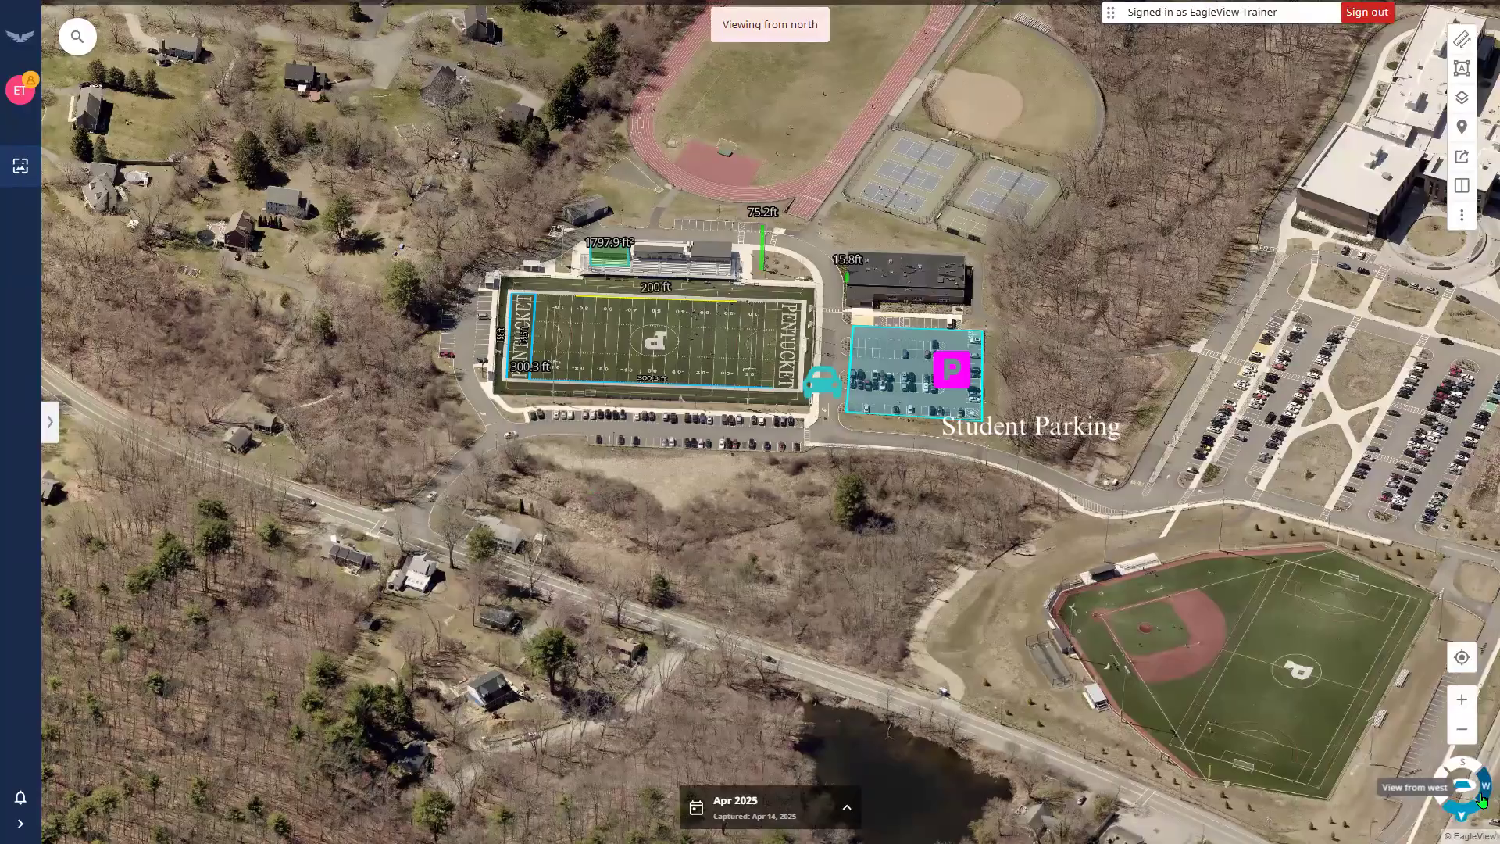
{"action": "left_click", "coordinate": [1482, 799]}
{"action": "left_click", "coordinate": [1446, 795]}
{"action": "left_click", "coordinate": [1446, 795]}
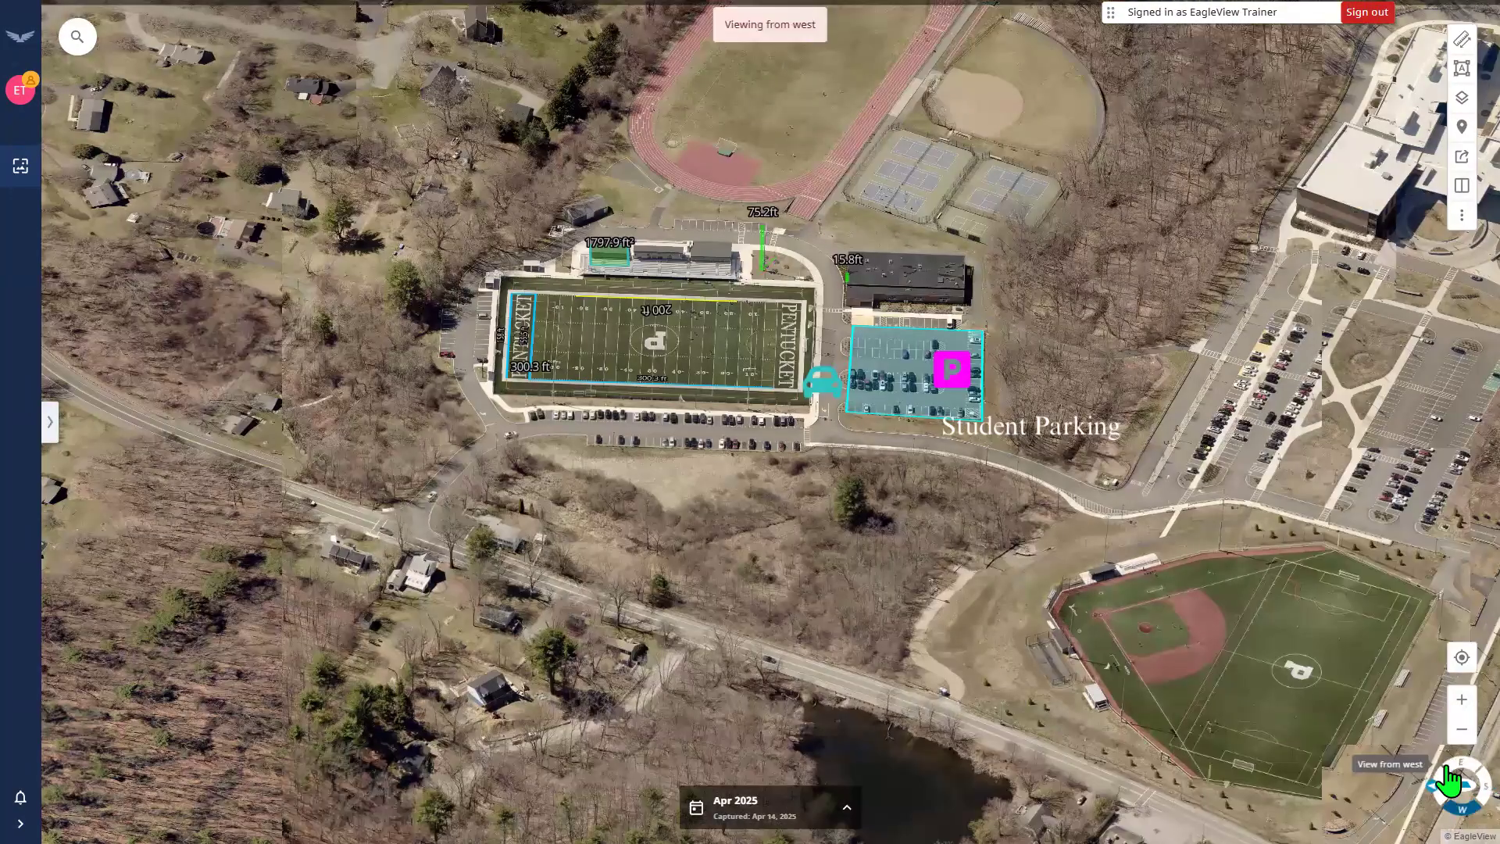
{"action": "left_click", "coordinate": [1447, 774]}
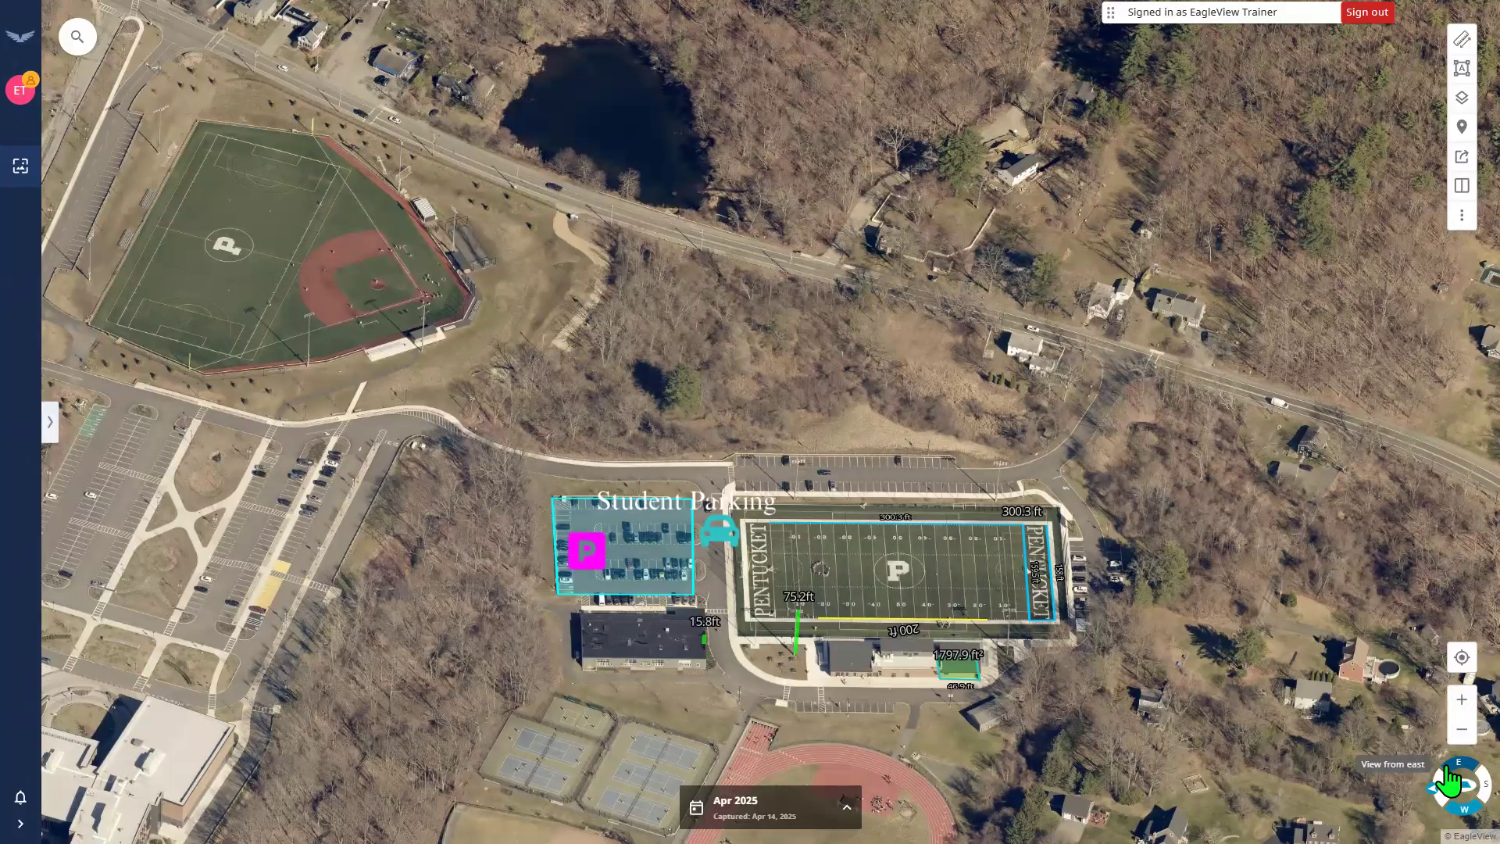
{"action": "left_click", "coordinate": [1447, 773]}
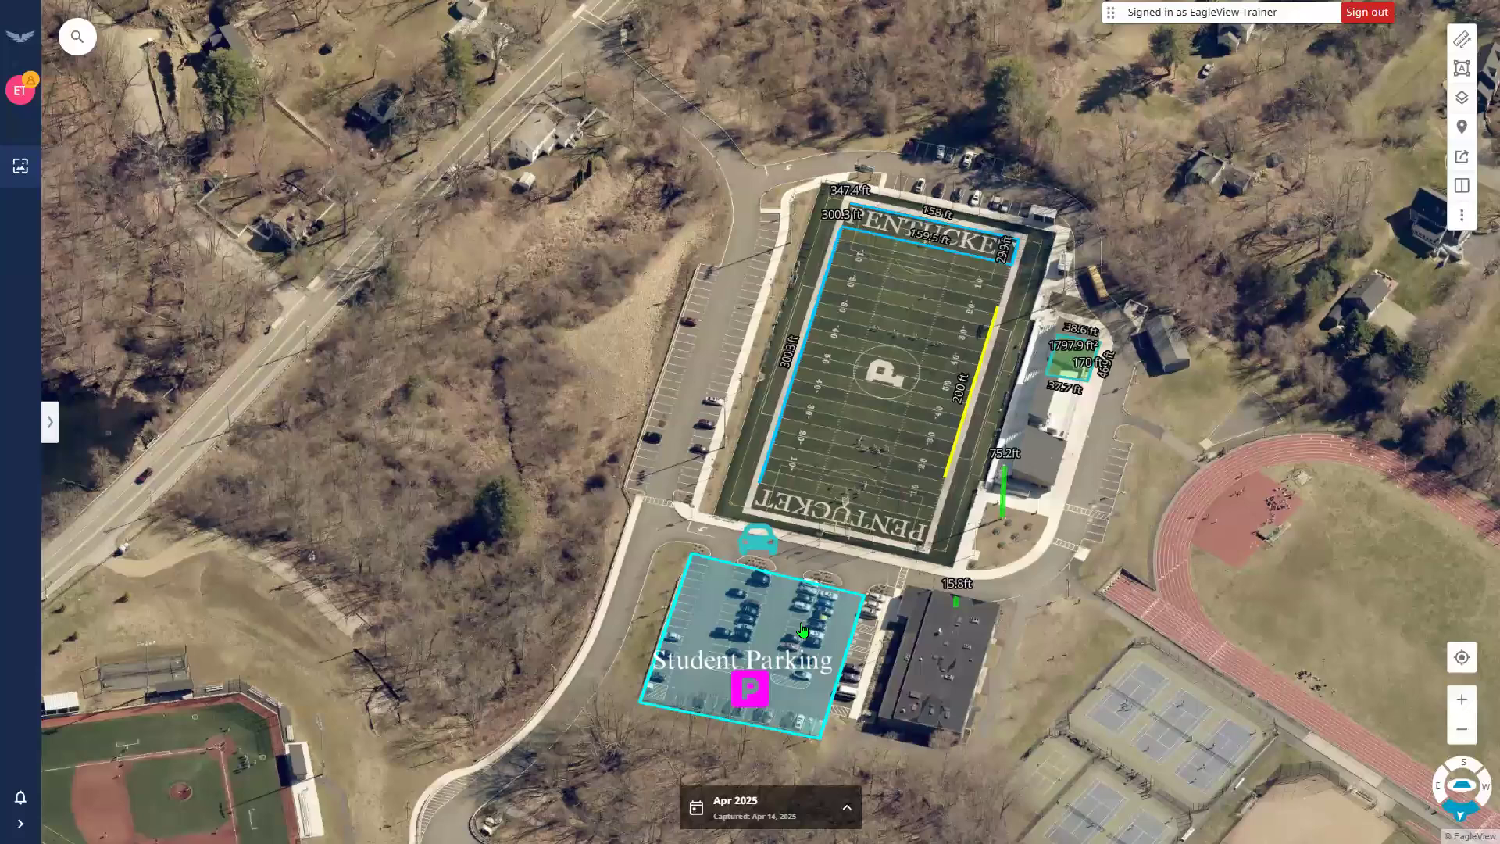
{"action": "scroll", "coordinate": [875, 654], "scroll_direction": "up", "scroll_amount": 1}
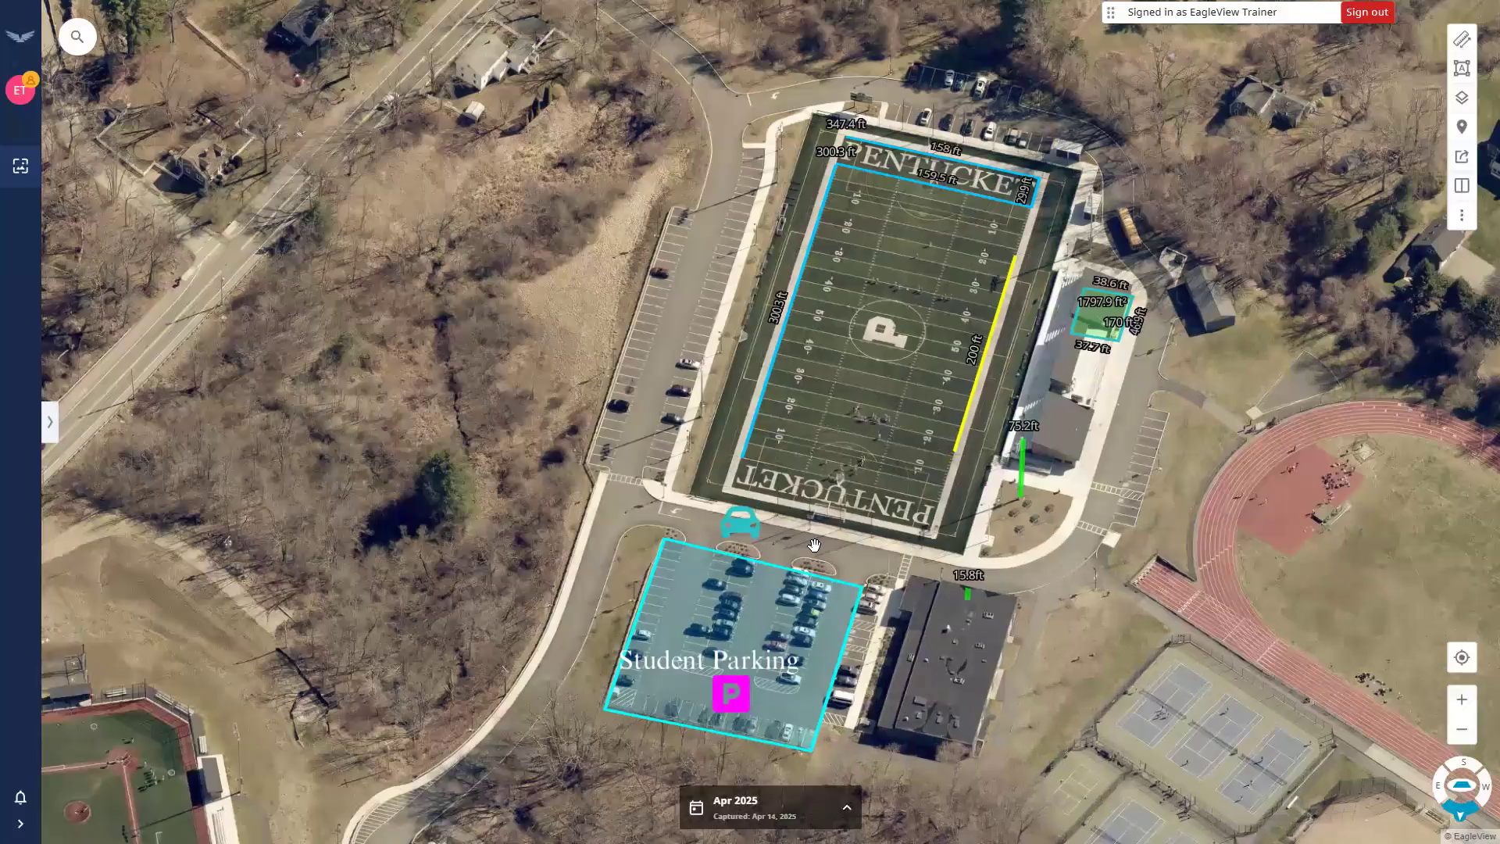
{"action": "scroll", "coordinate": [859, 617], "scroll_direction": "up", "scroll_amount": 2}
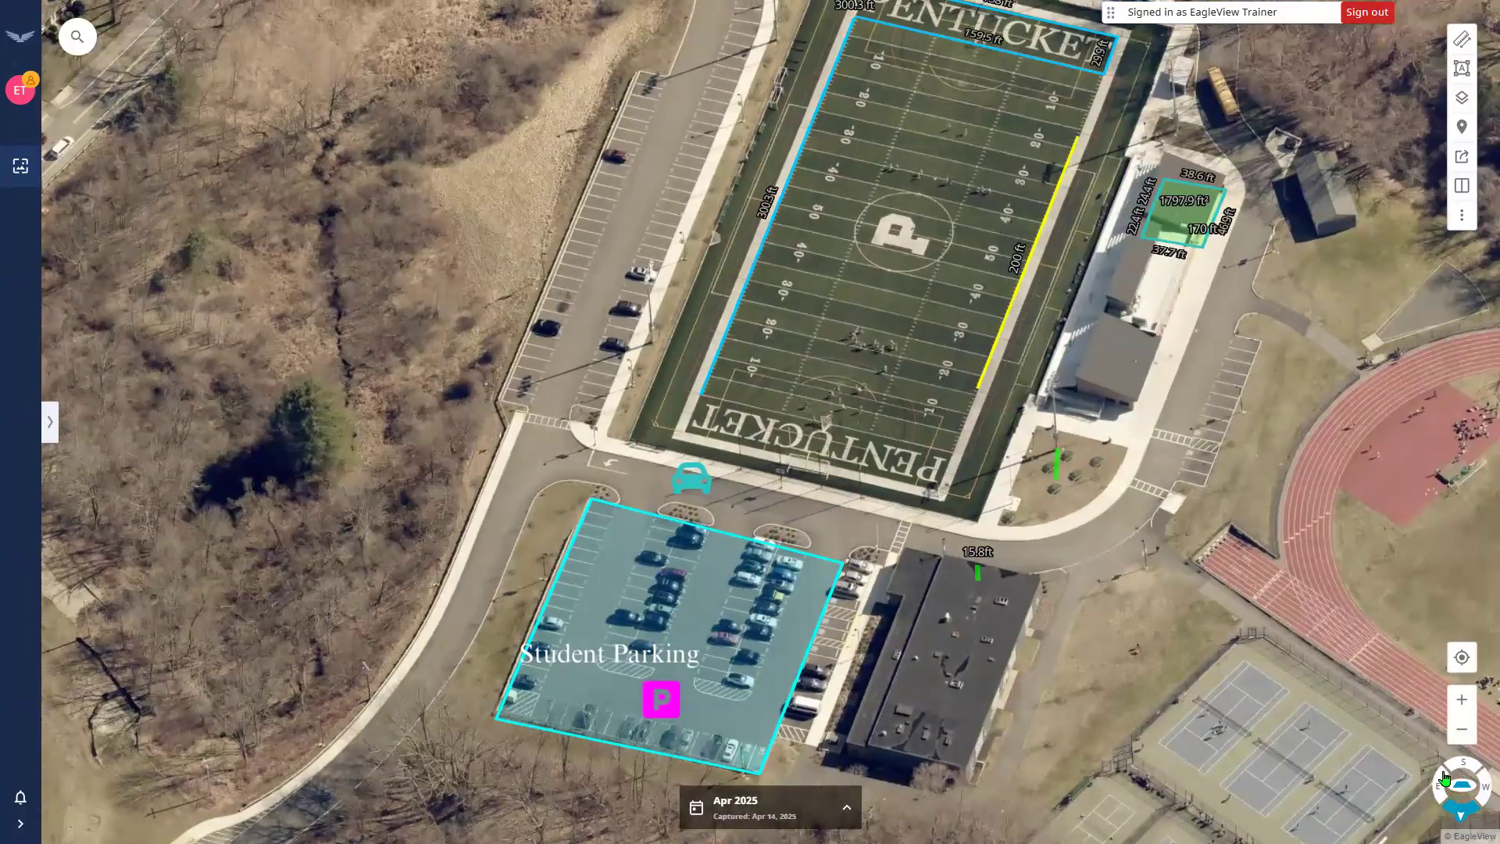
{"action": "left_click", "coordinate": [1459, 785]}
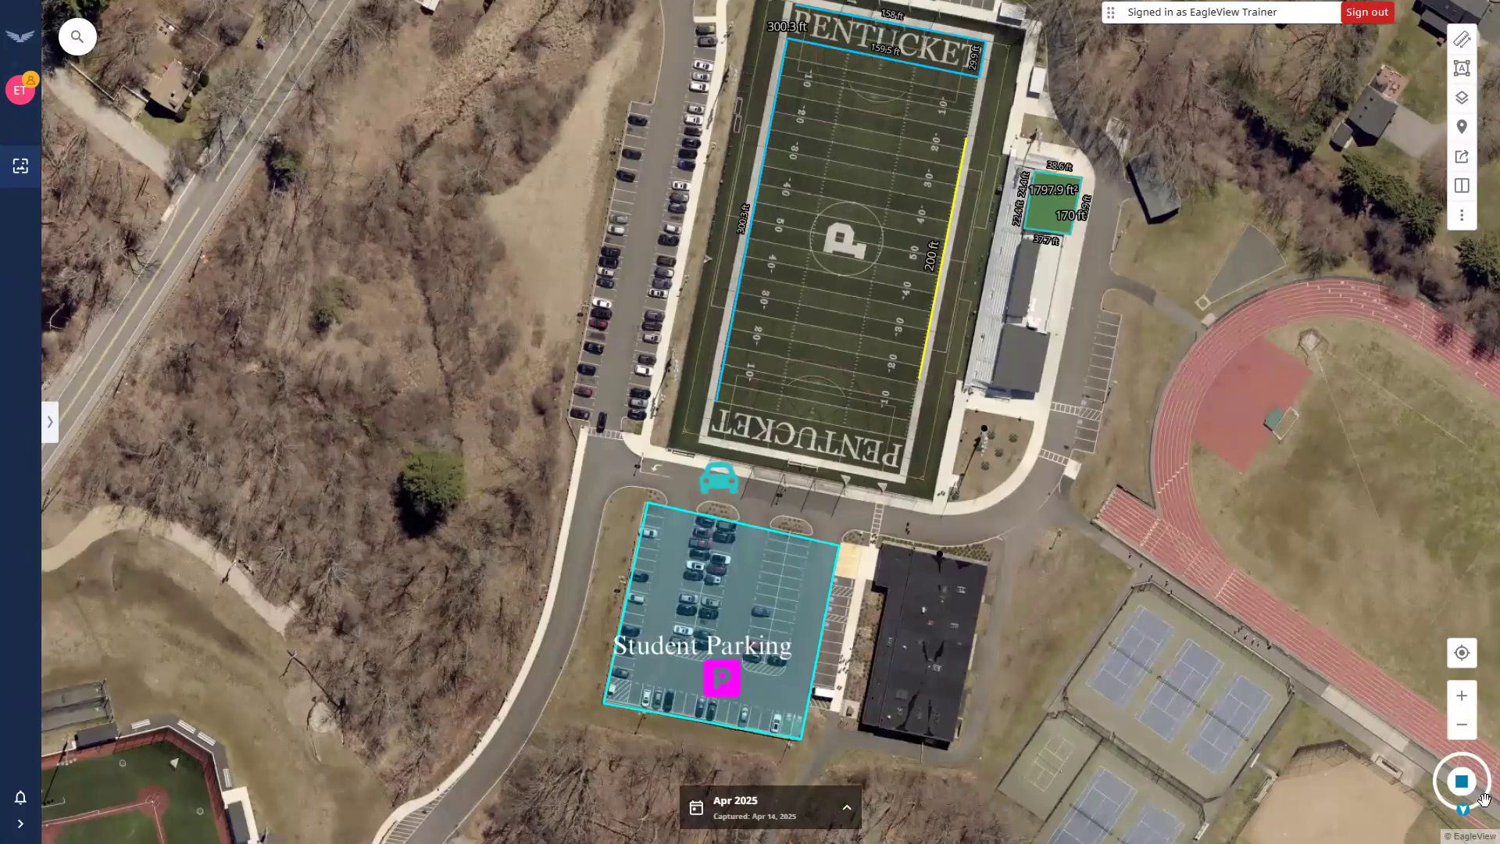
Reset the map to north-up and frame the stadium and Student Parking lot in view.
{"action": "left_click_drag", "start_coordinate": [1437, 803], "coordinate": [1451, 732]}
{"action": "left_click", "coordinate": [1451, 732]}
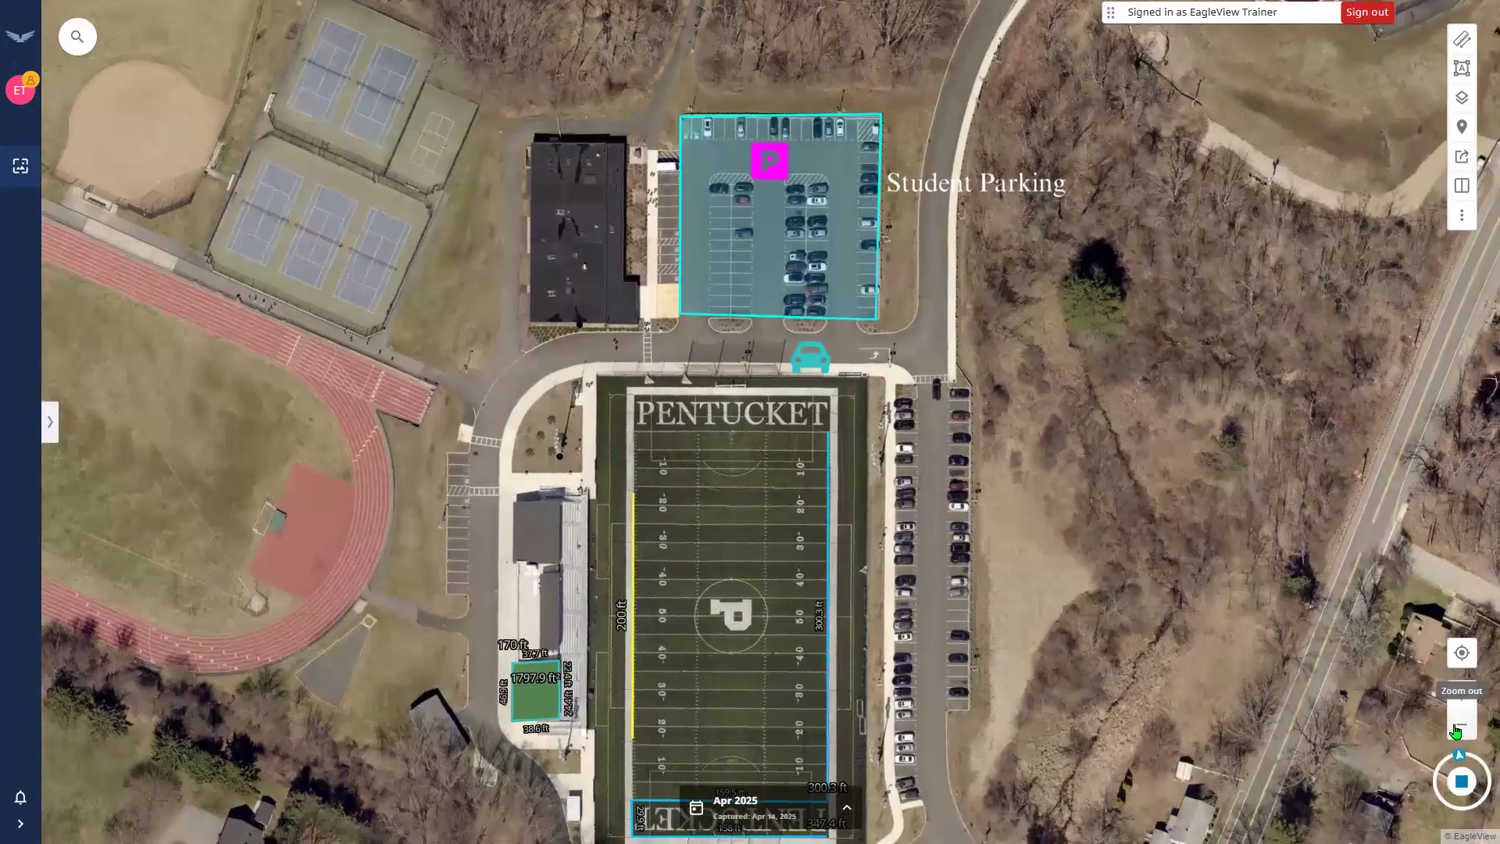
{"action": "left_click_drag", "start_coordinate": [965, 535], "coordinate": [953, 532]}
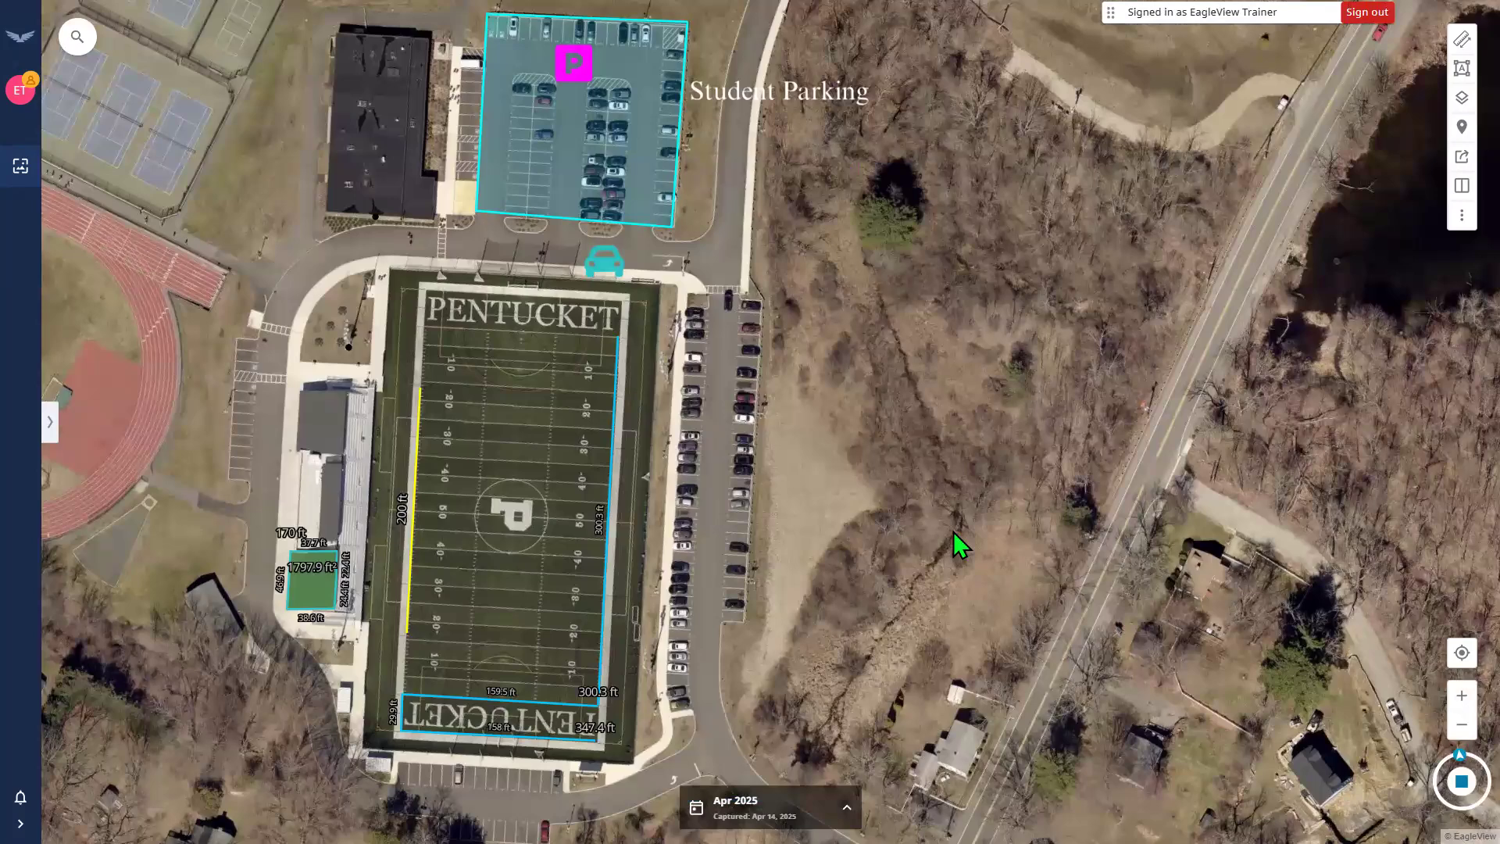
{"action": "scroll", "coordinate": [875, 513], "scroll_direction": "down", "scroll_amount": 1}
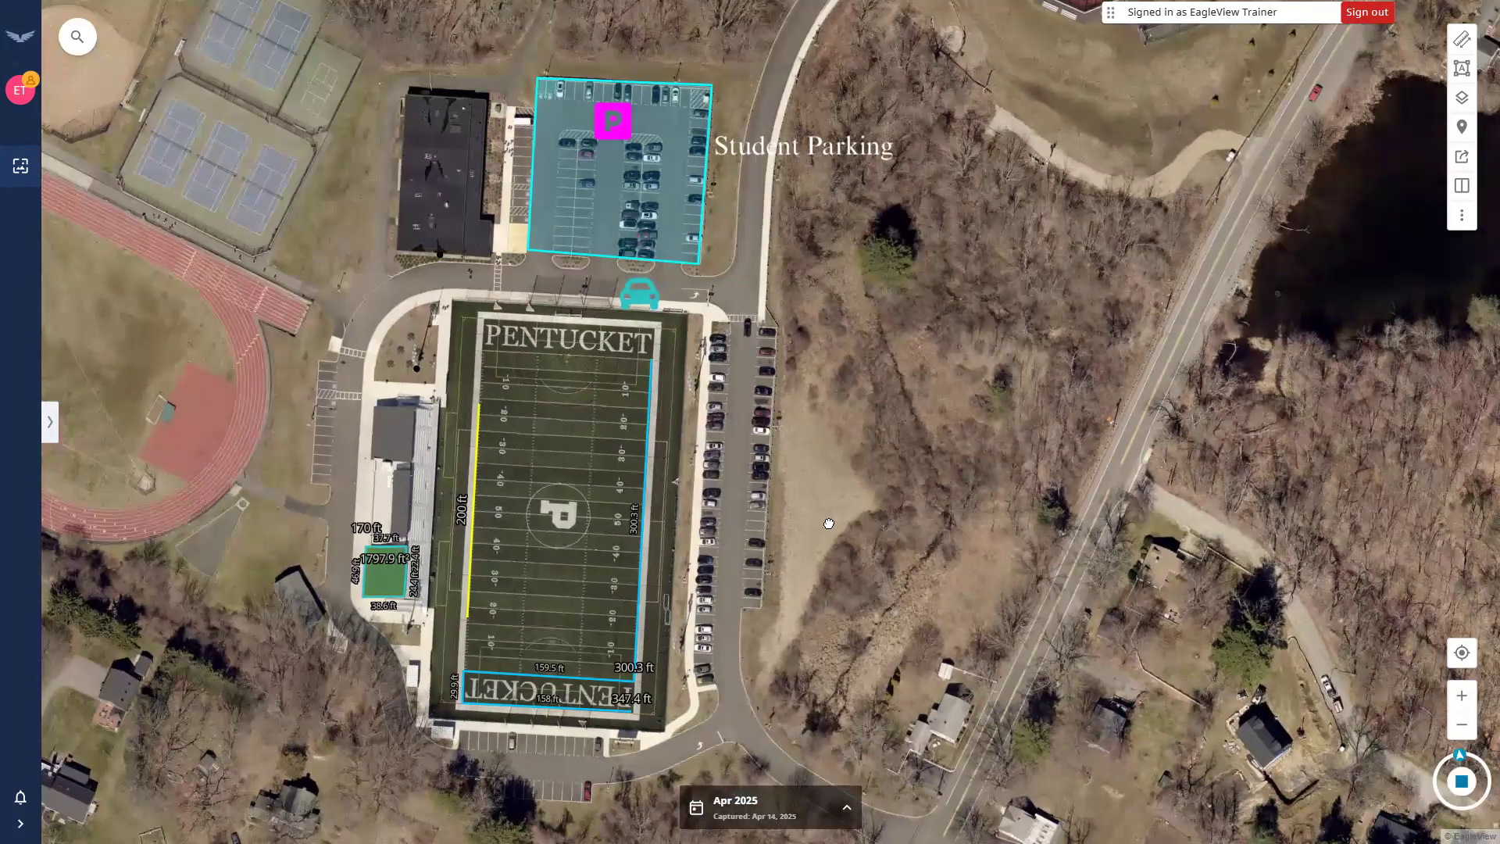
{"action": "scroll", "coordinate": [872, 514], "scroll_direction": "down", "scroll_amount": 1}
{"action": "left_click_drag", "start_coordinate": [871, 517], "coordinate": [899, 510]}
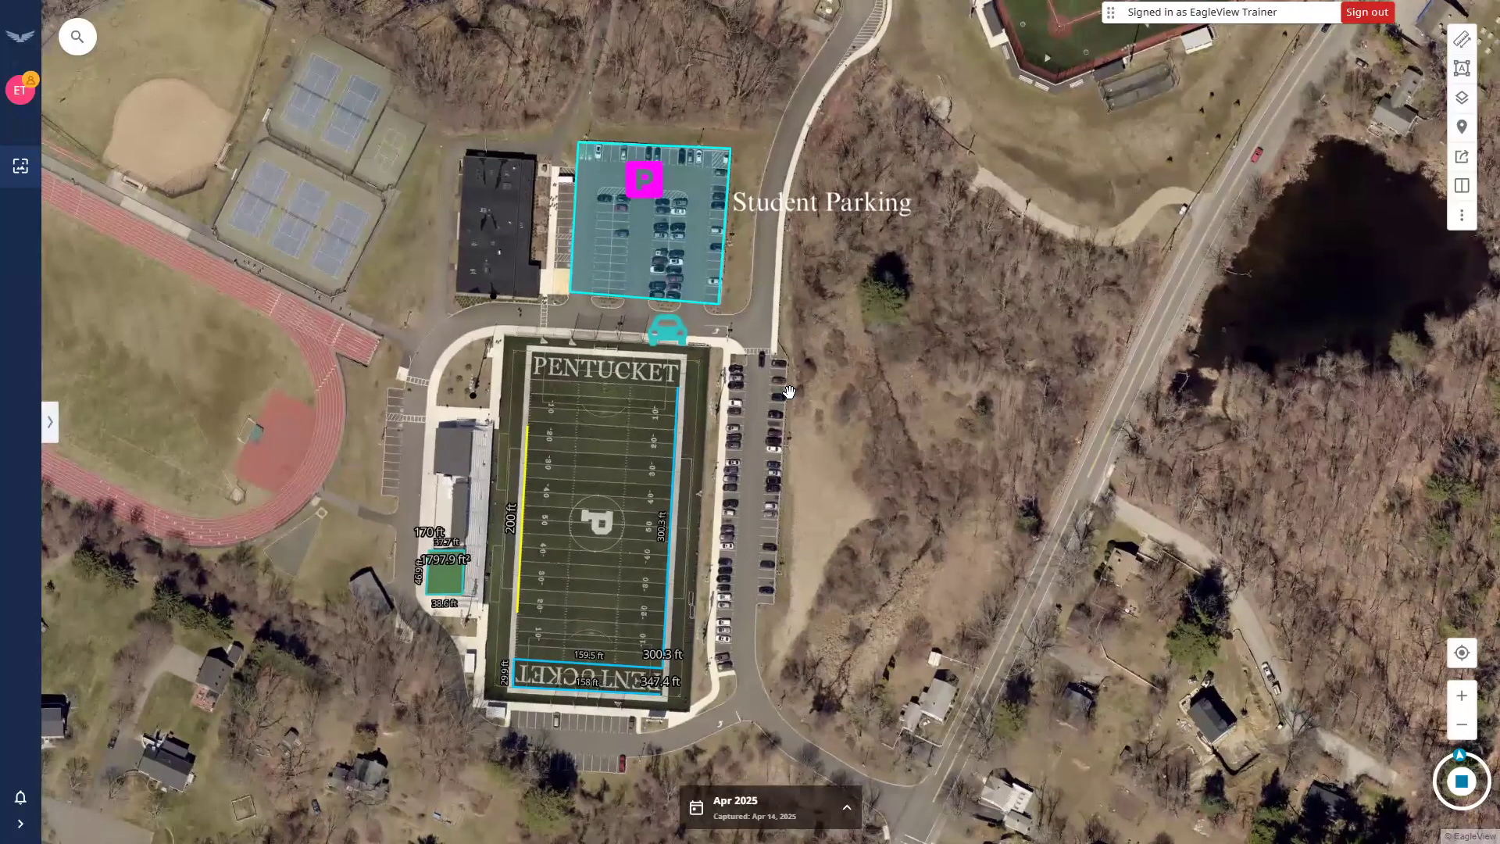
Open the user layer annotation list and select its first and third markers.
{"action": "left_click", "coordinate": [50, 423]}
{"action": "left_click", "coordinate": [179, 61]}
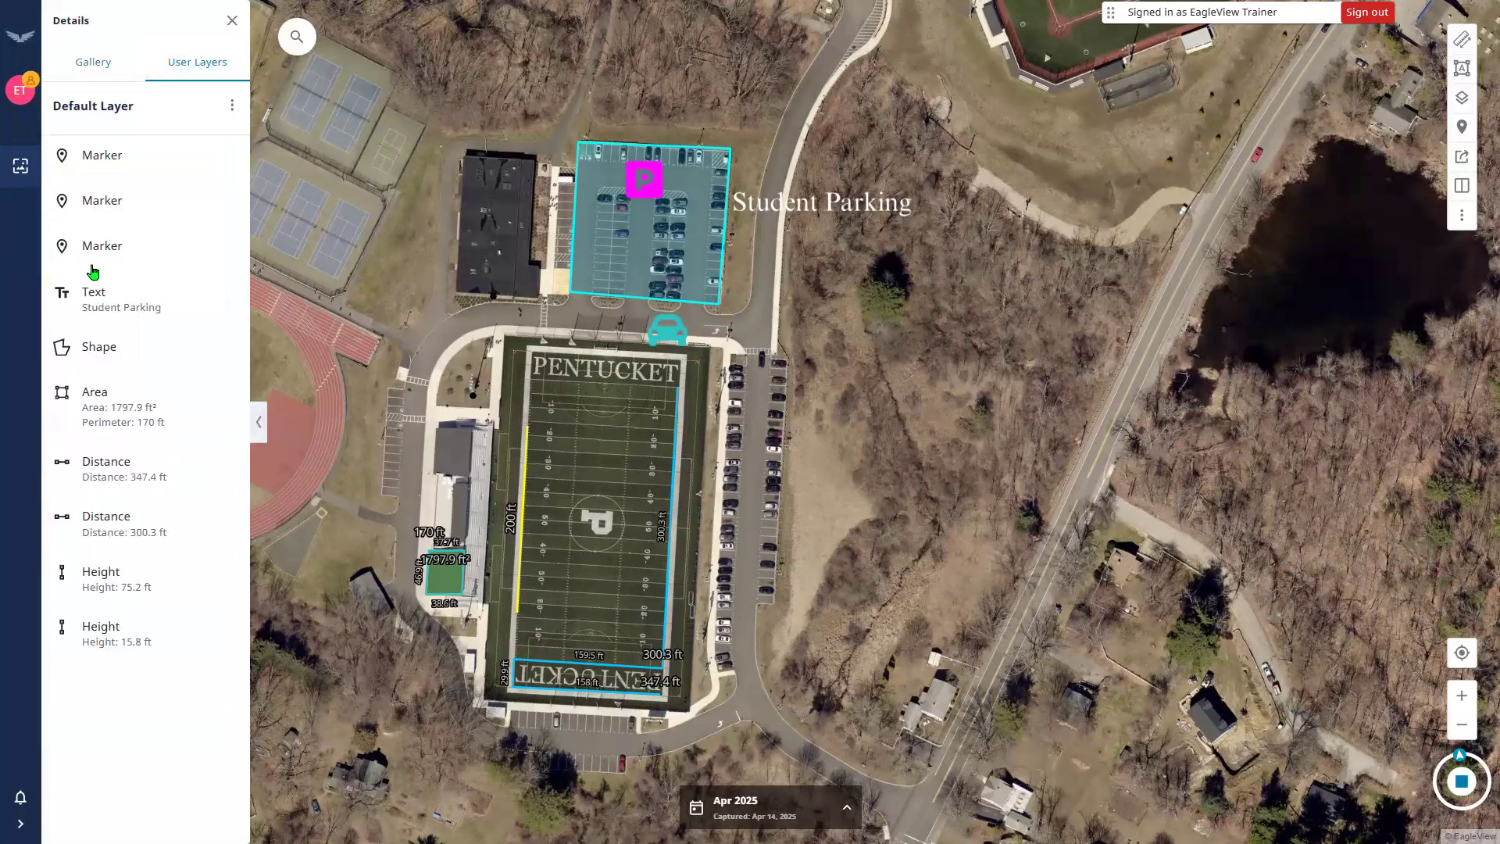
{"action": "left_click", "coordinate": [95, 161]}
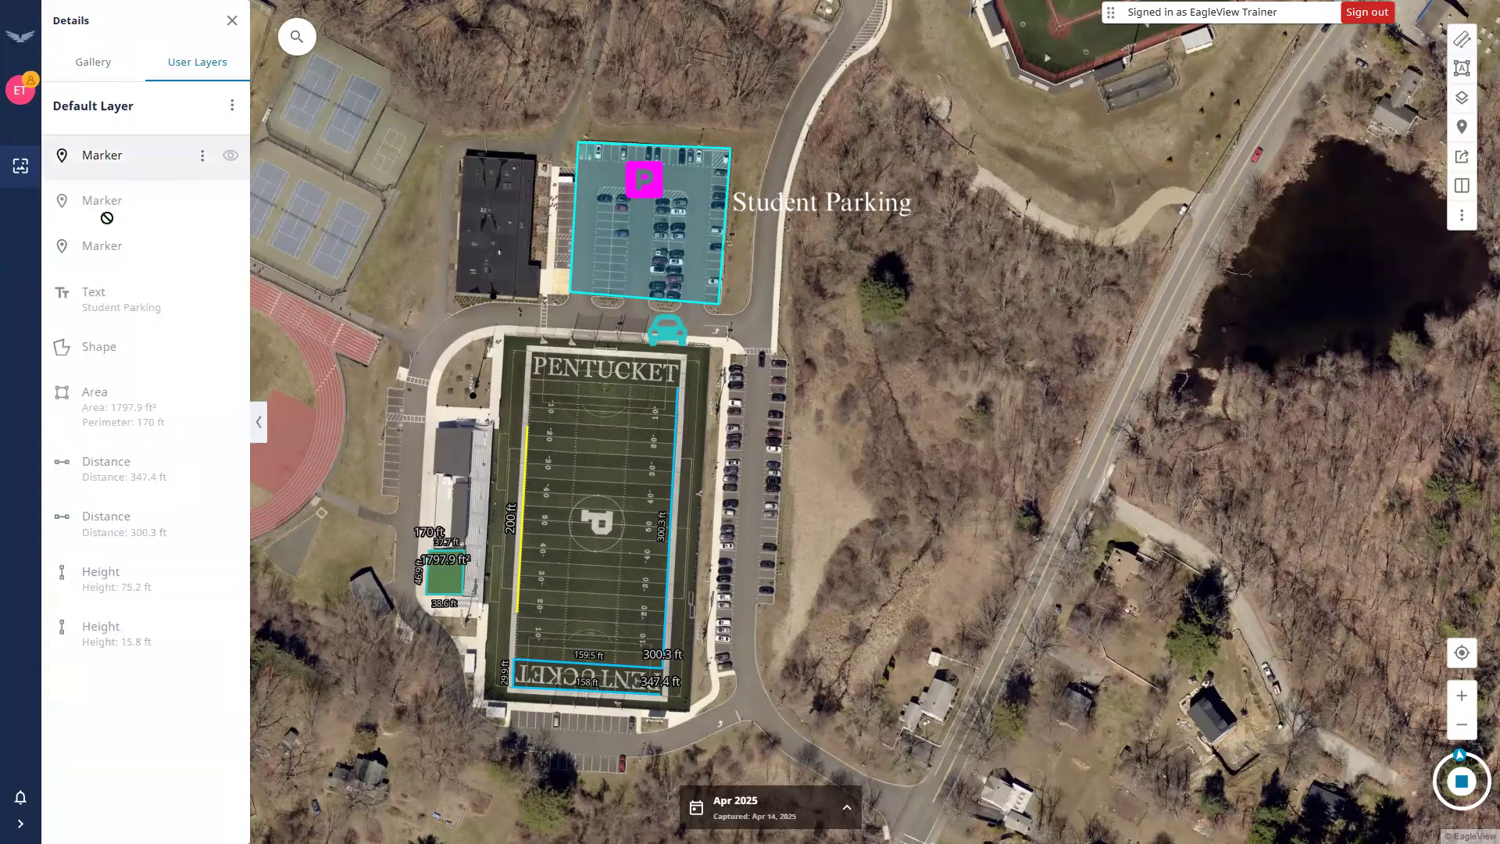
{"action": "left_click", "coordinate": [152, 269]}
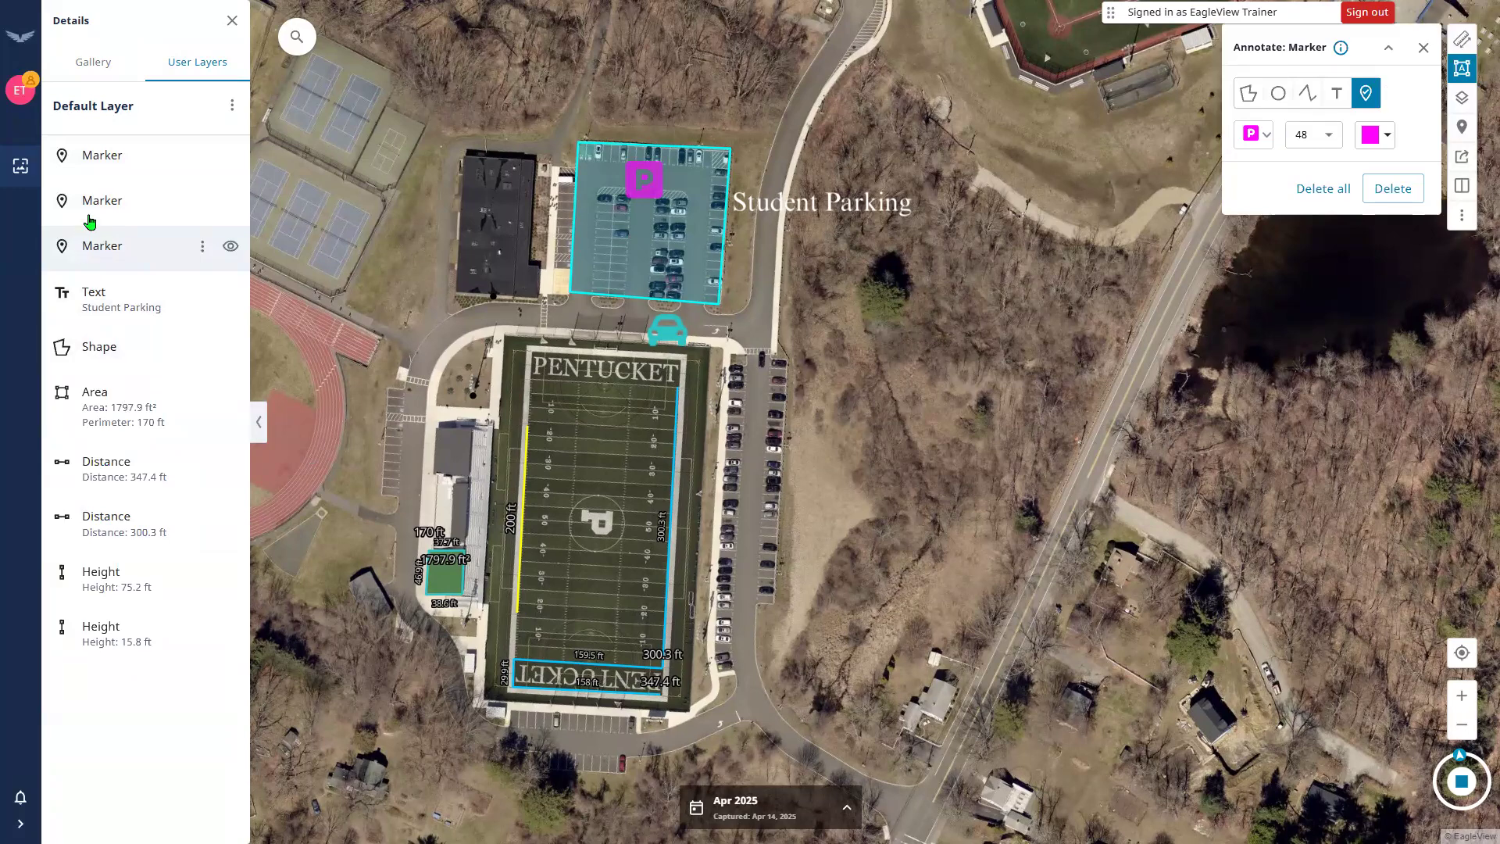
Close the details panel and marker tool, and bring up the image export settings.
{"action": "left_click", "coordinate": [228, 27]}
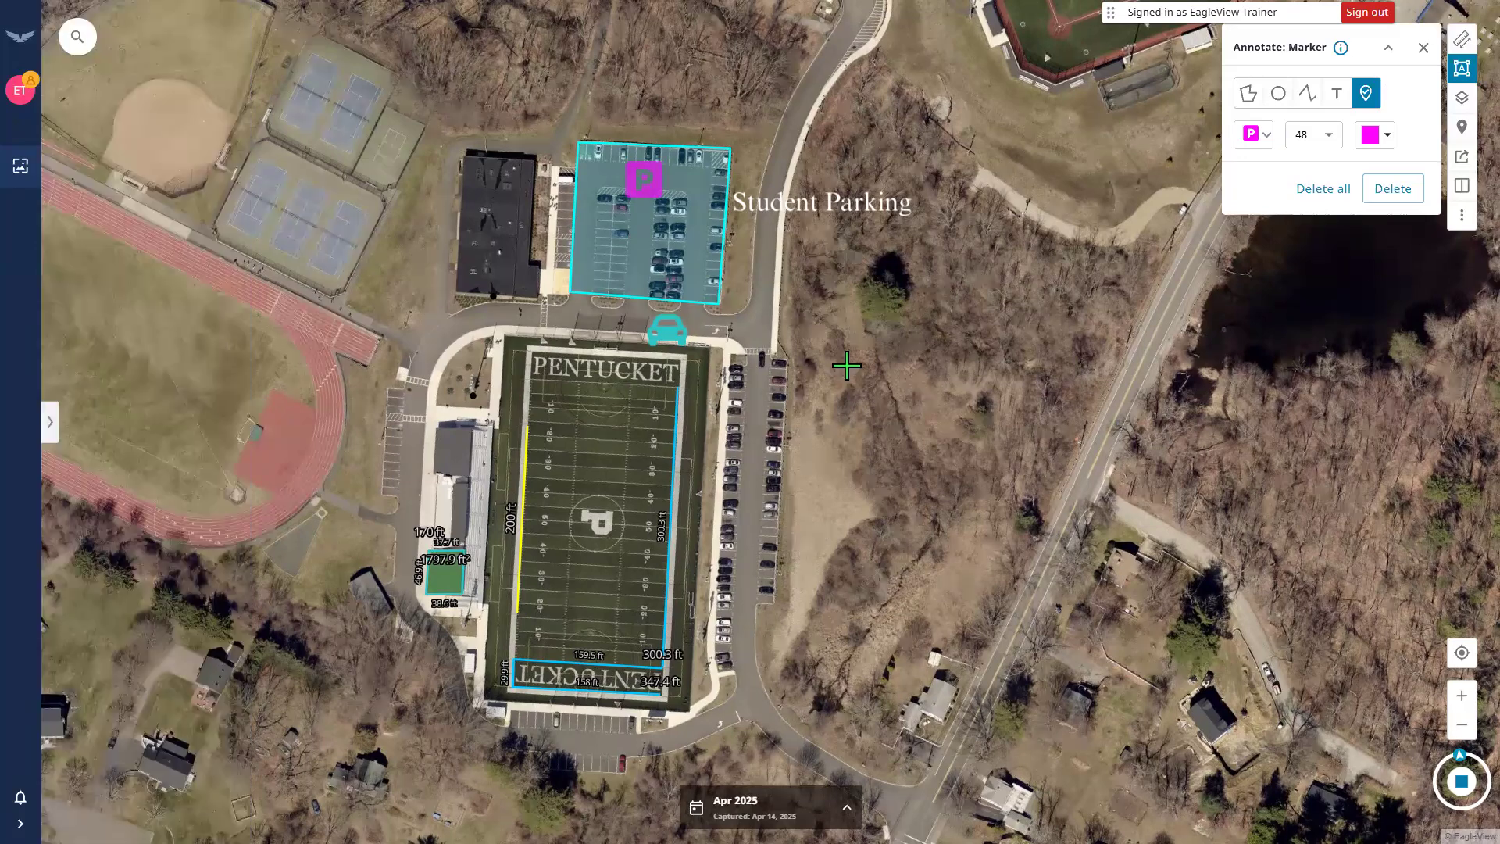
{"action": "left_click", "coordinate": [1424, 47]}
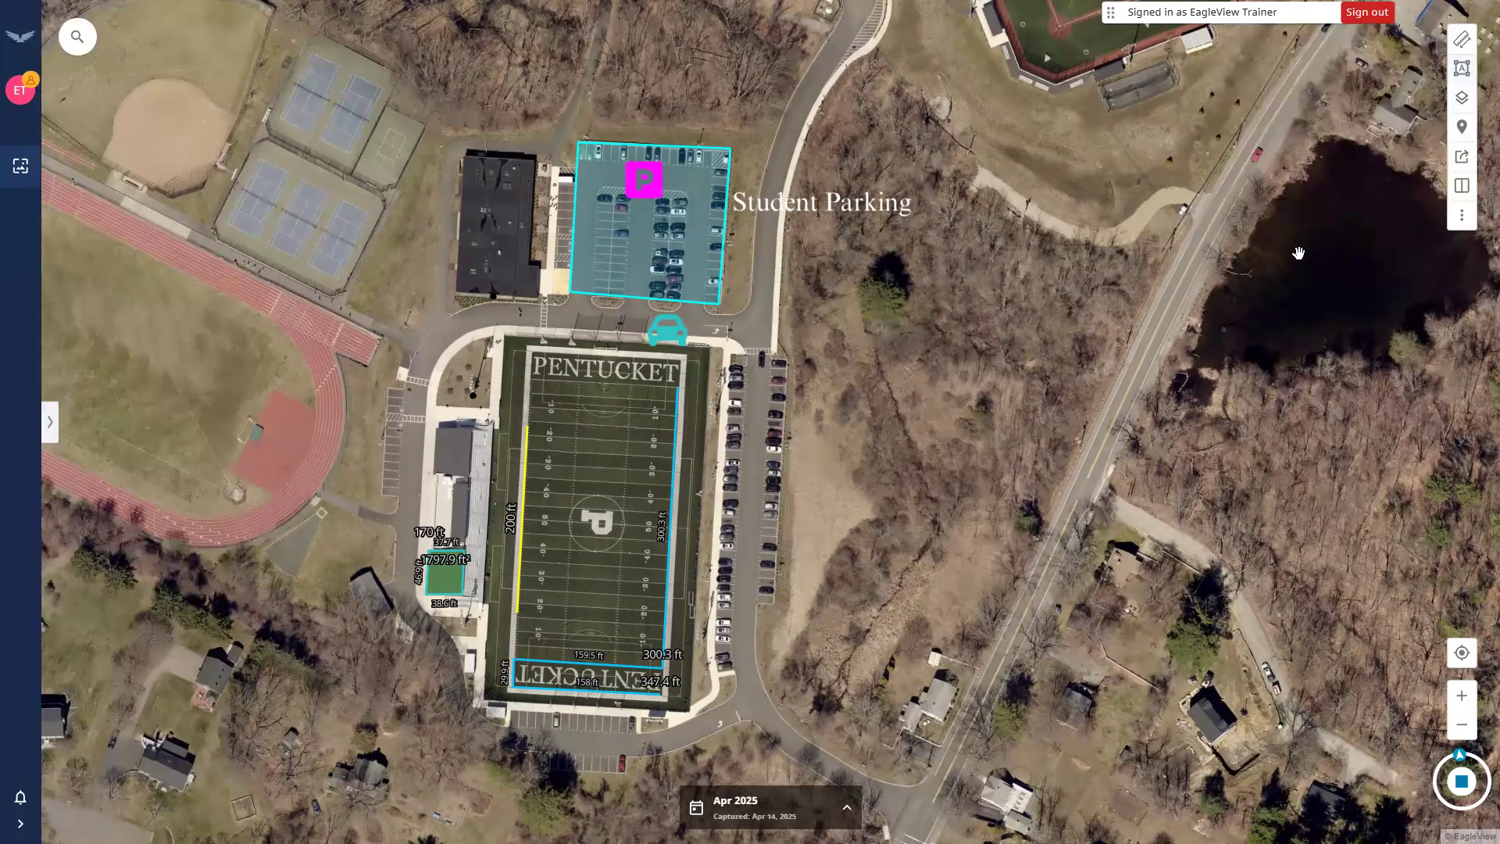
{"action": "left_click", "coordinate": [1452, 165]}
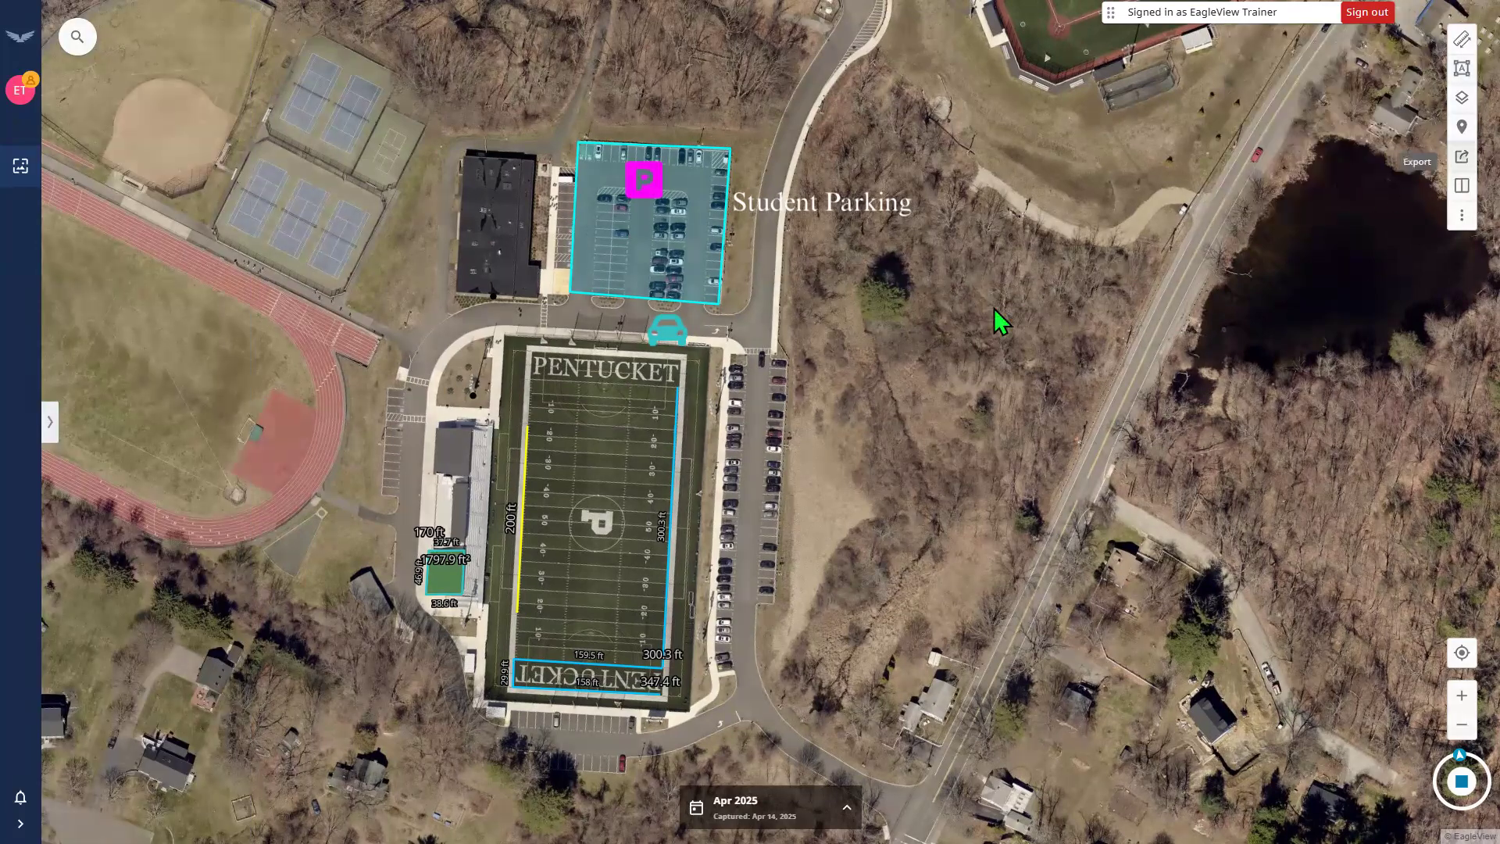
Export the annotated map as a JPG named example2 and check the browser's recent downloads.
{"action": "left_click_drag", "start_coordinate": [758, 396], "coordinate": [602, 404]}
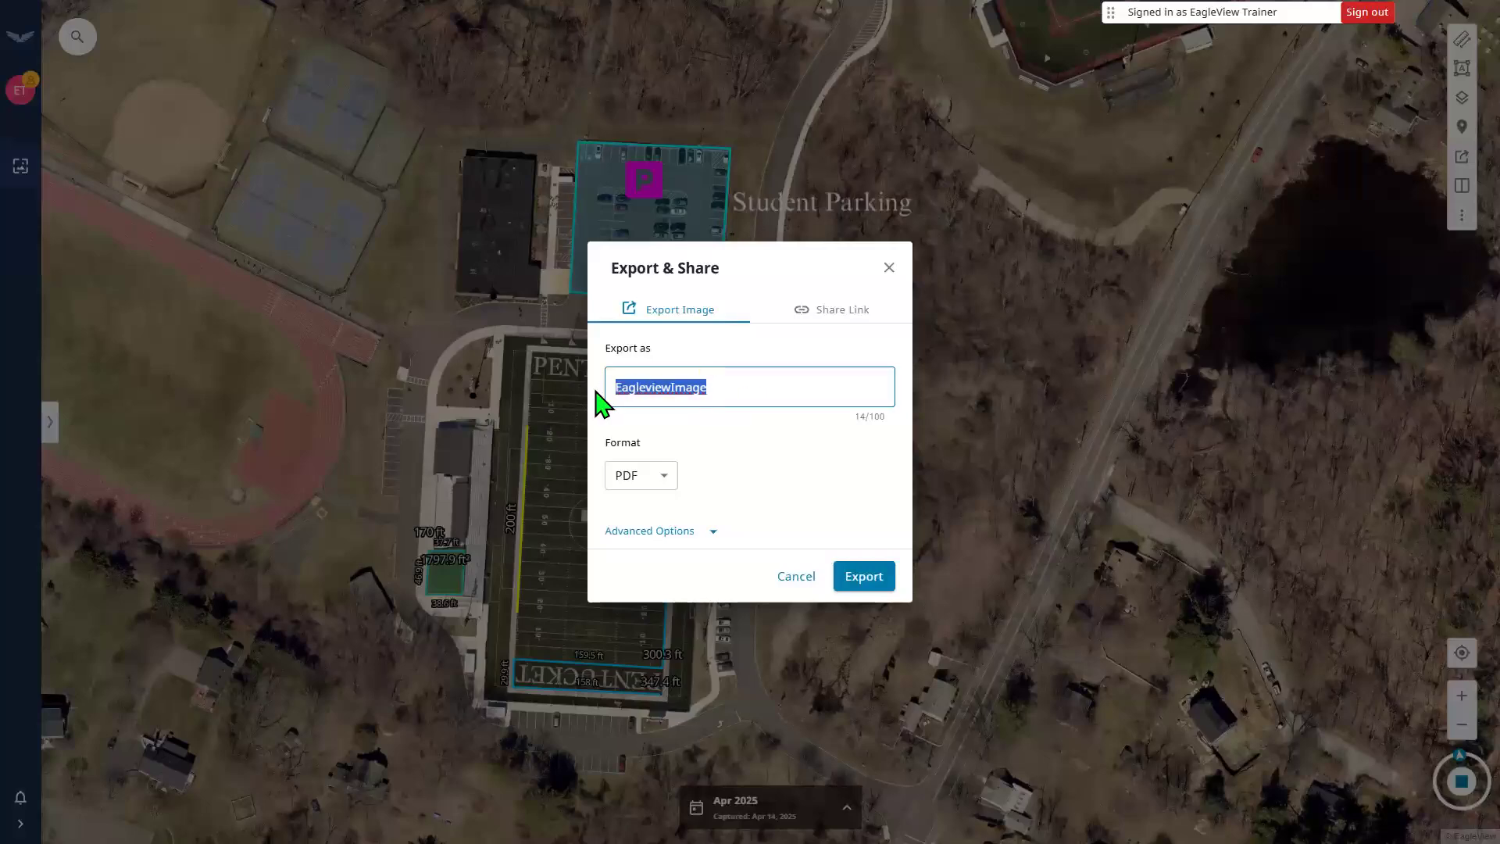
{"action": "type", "text": "example2"}
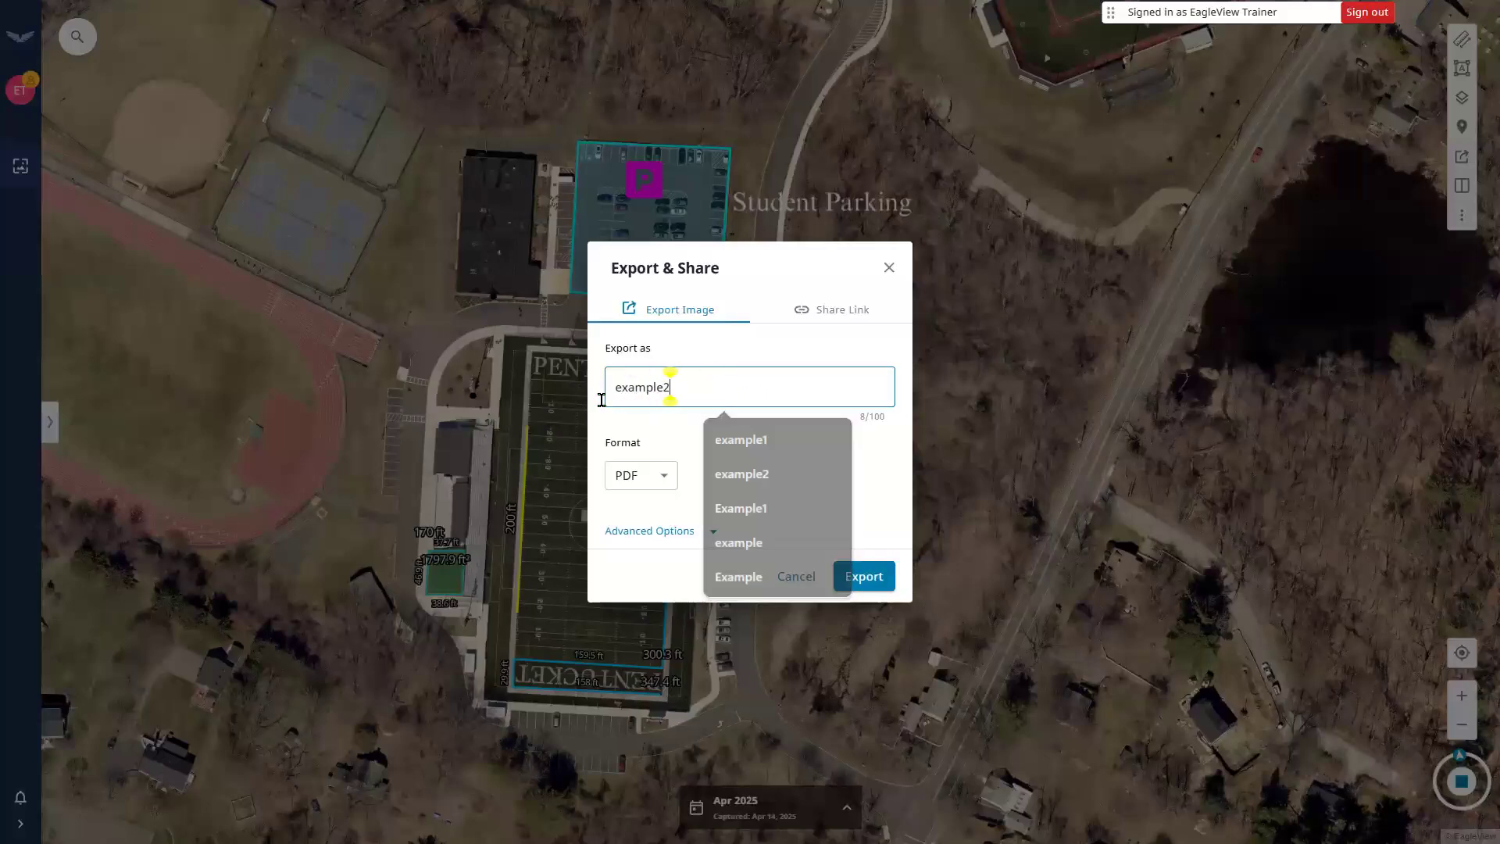
{"action": "left_click", "coordinate": [658, 485]}
{"action": "left_click", "coordinate": [630, 426]}
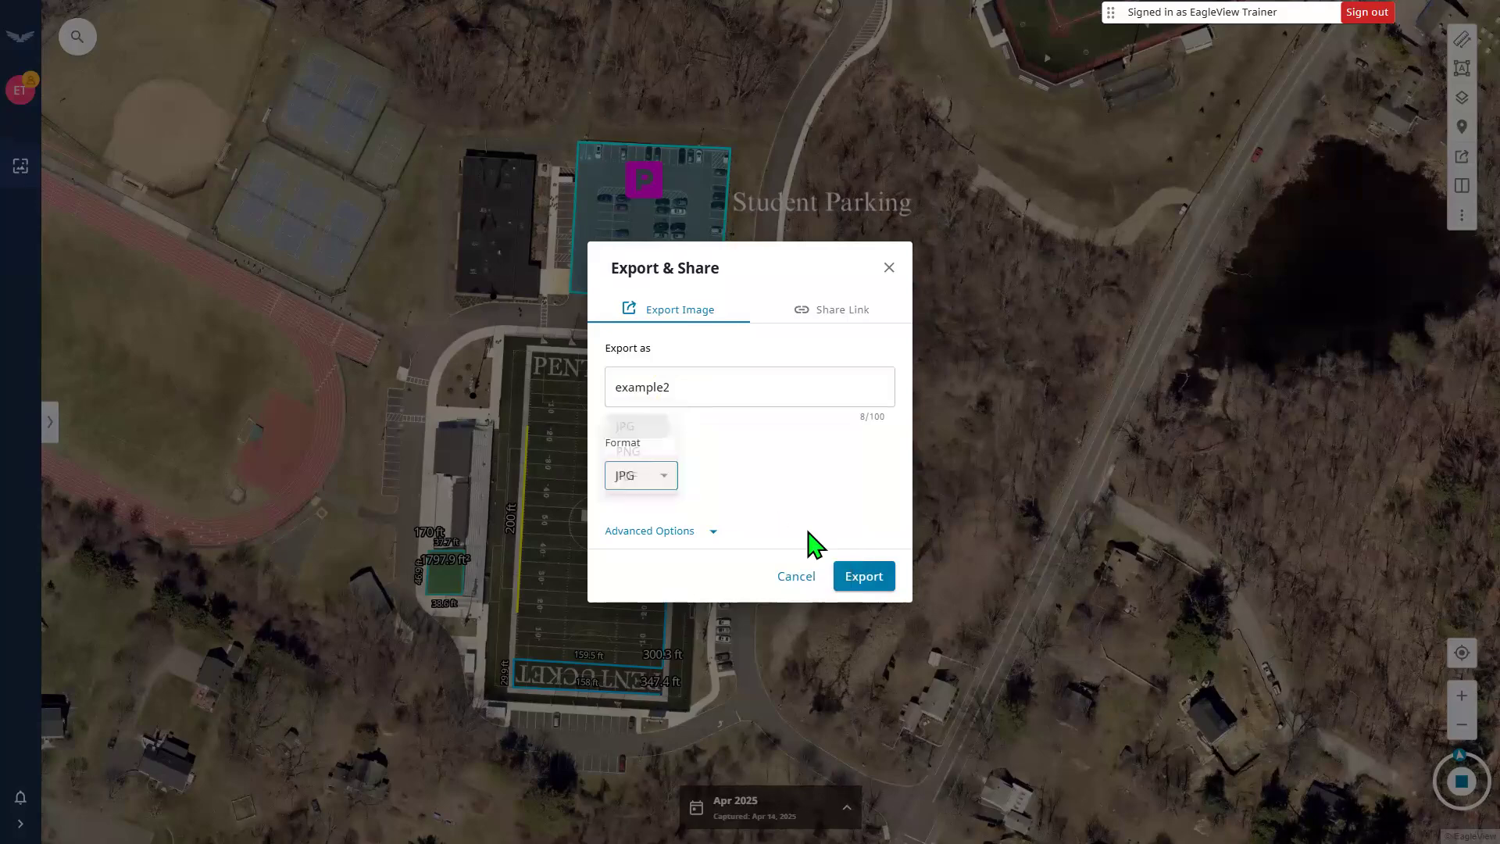
{"action": "left_click", "coordinate": [854, 576]}
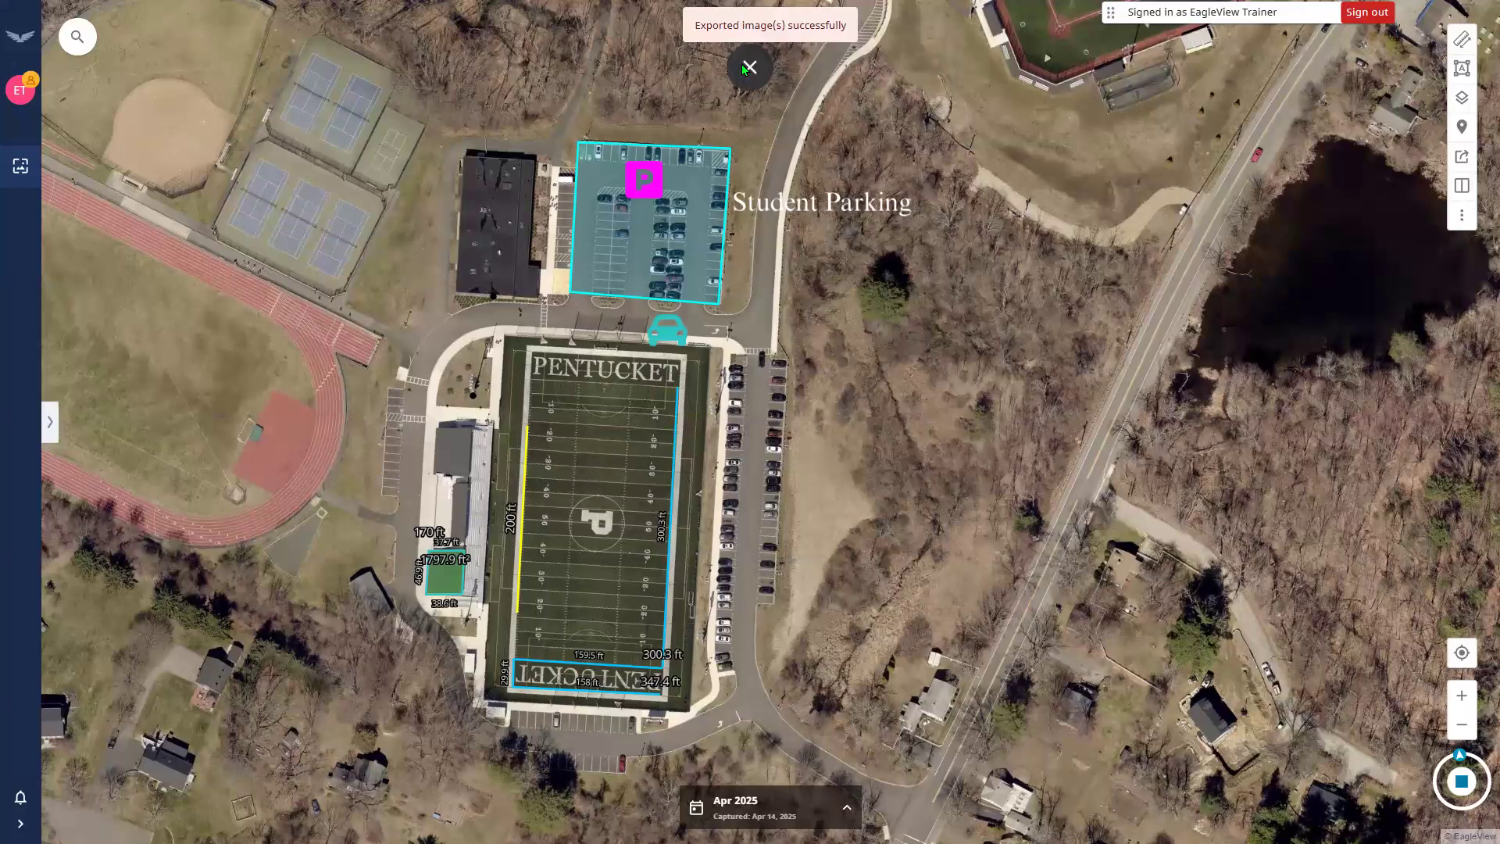
{"action": "left_click", "coordinate": [748, 63]}
{"action": "left_click", "coordinate": [1409, 63]}
Review example2 (3).jpeg in Windows Photos, close it, and open Chrome's menu.
{"action": "left_click", "coordinate": [1270, 146]}
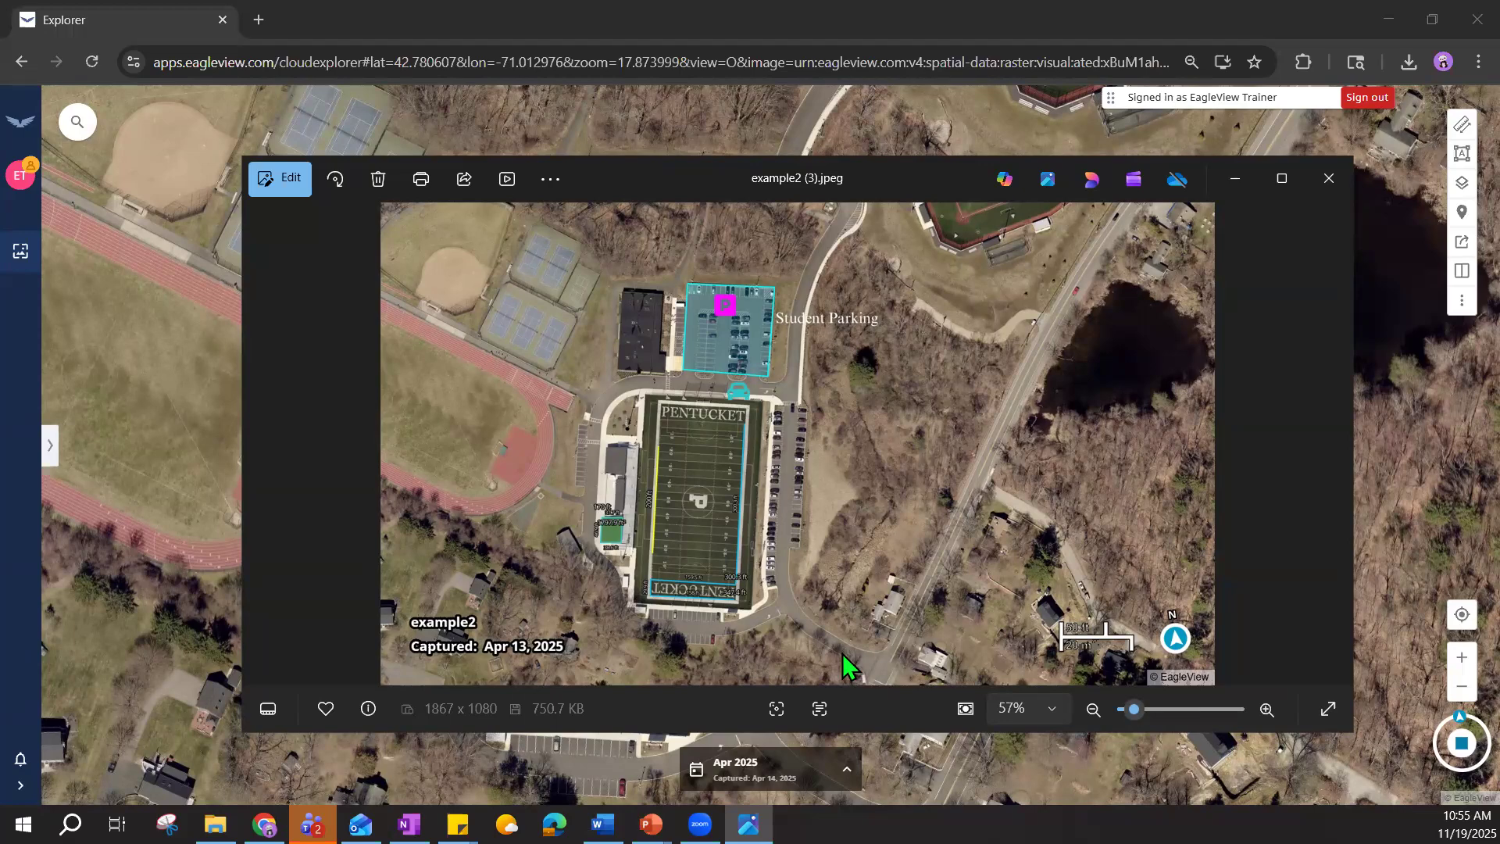
{"action": "left_click", "coordinate": [1328, 178]}
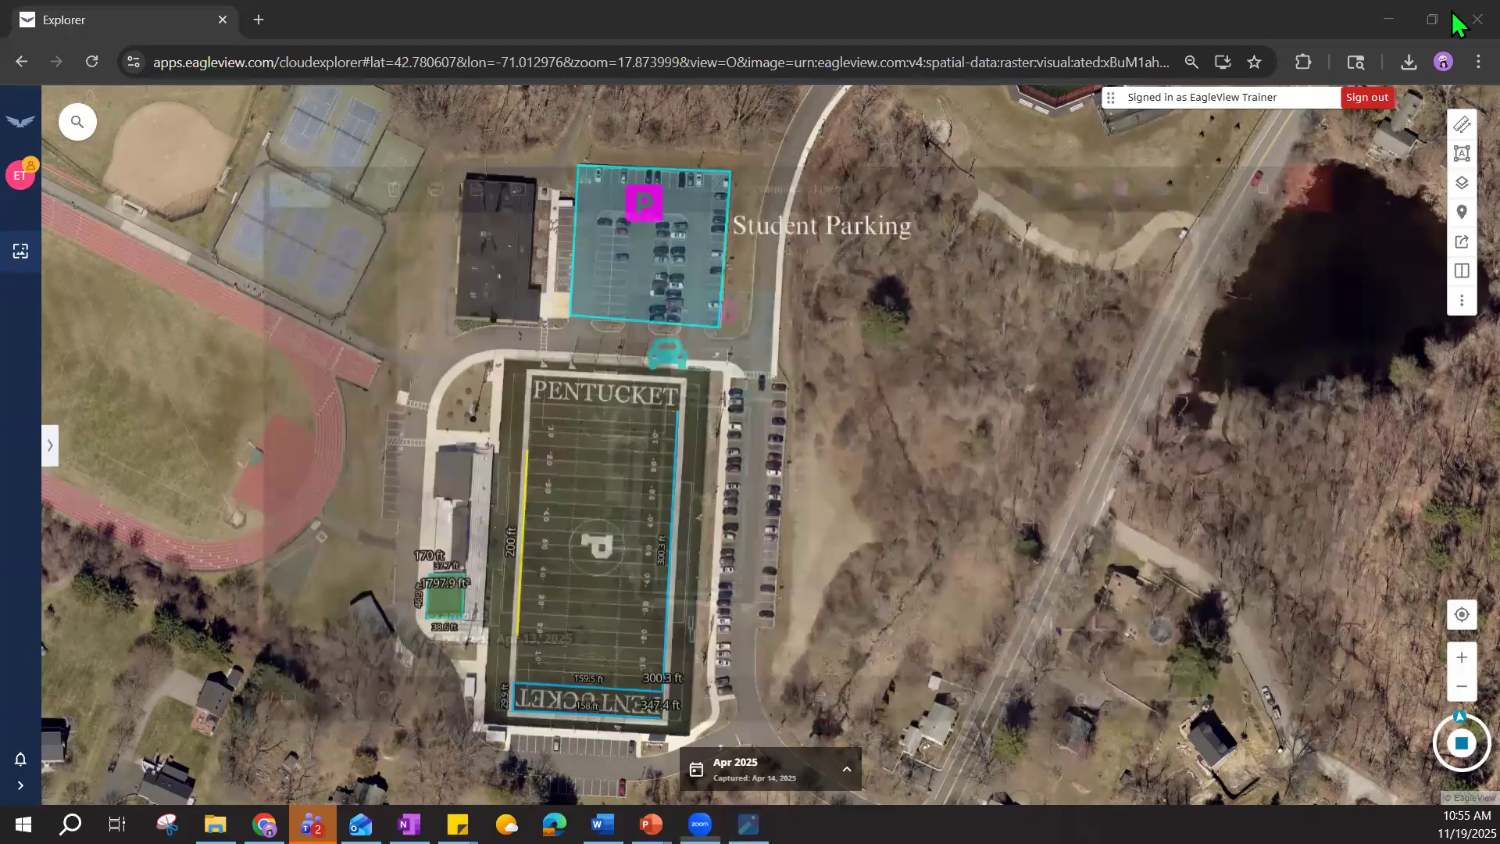
{"action": "left_click", "coordinate": [1478, 62]}
Put the browser in full screen and launch the Identify Tool tutorial from Help.
{"action": "left_click", "coordinate": [1474, 454]}
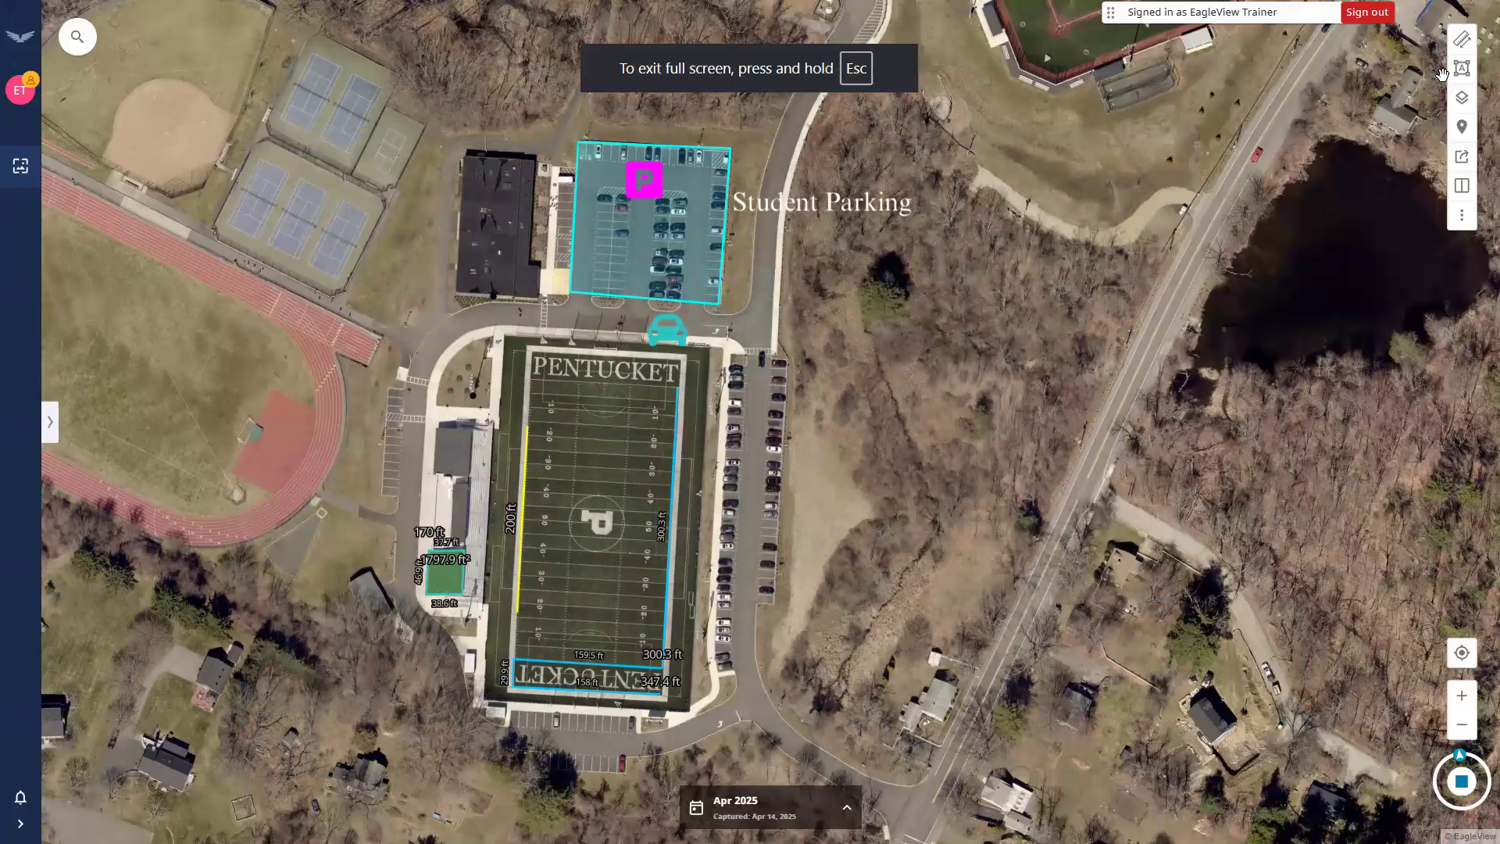
{"action": "left_click", "coordinate": [1464, 222]}
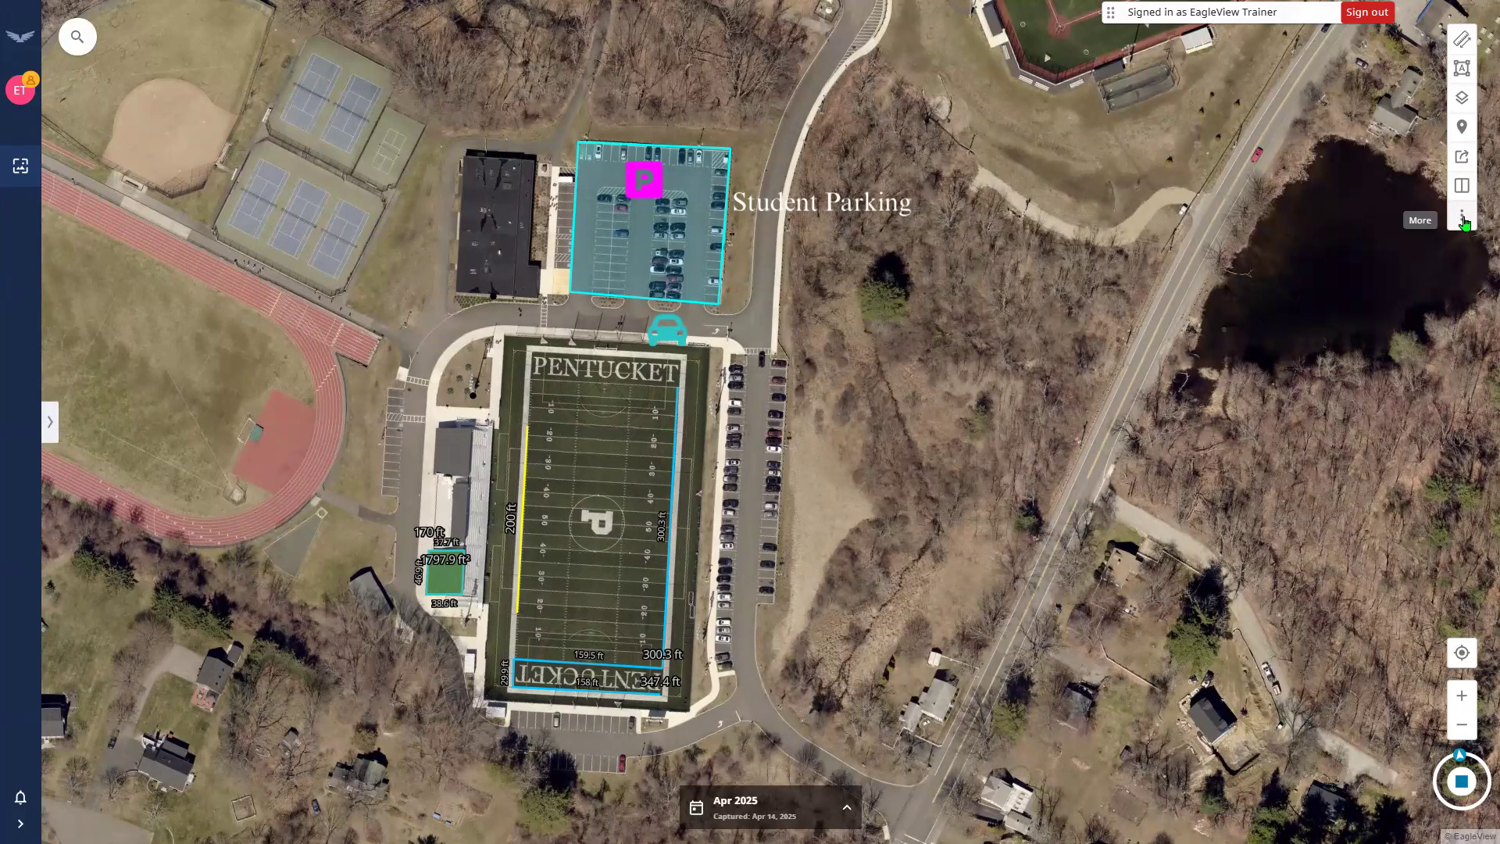
{"action": "left_click", "coordinate": [1461, 225]}
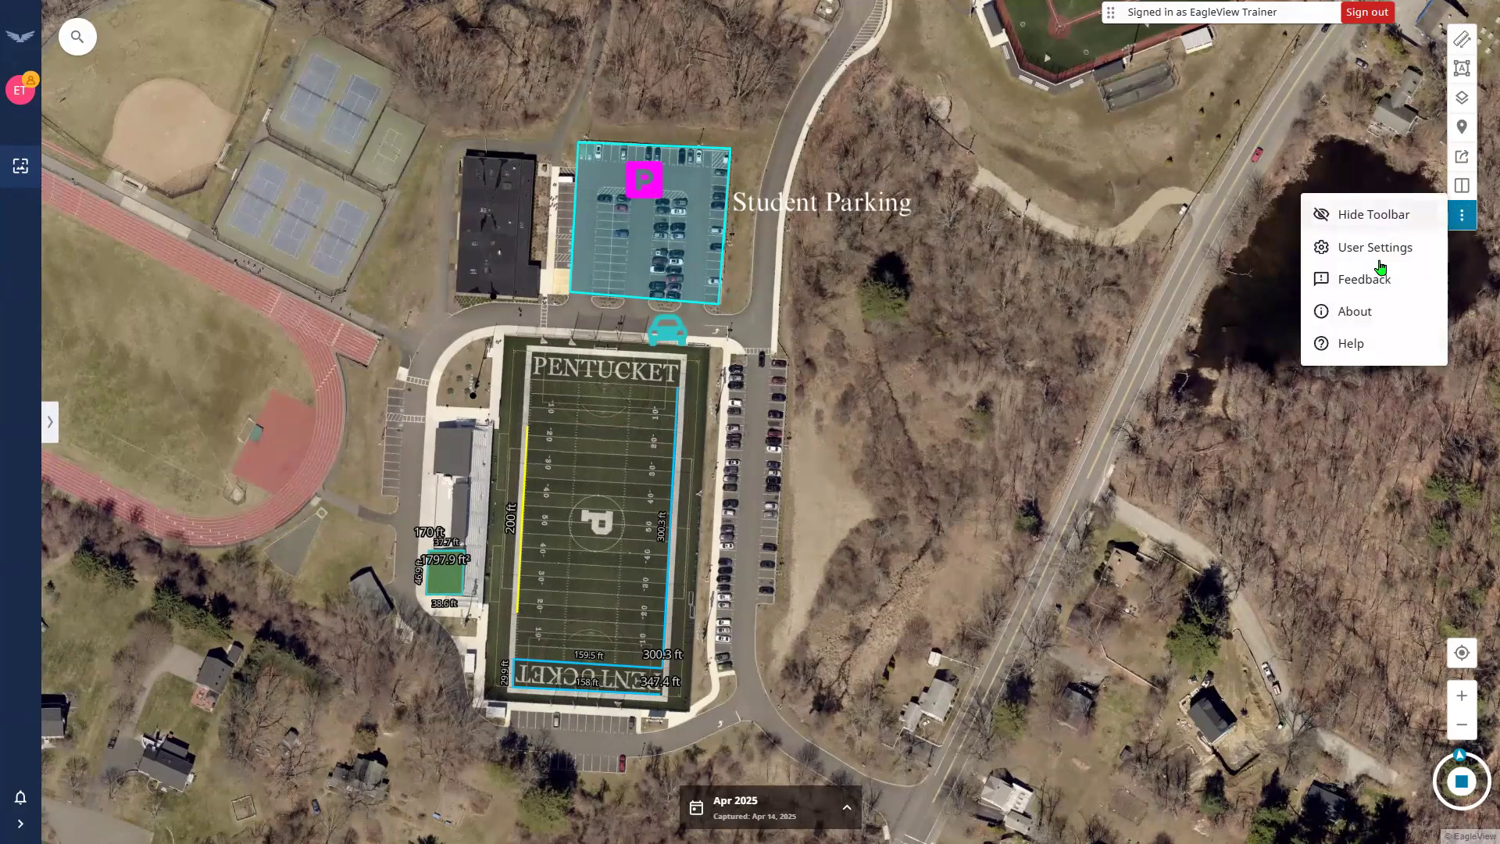
{"action": "left_click", "coordinate": [1338, 345]}
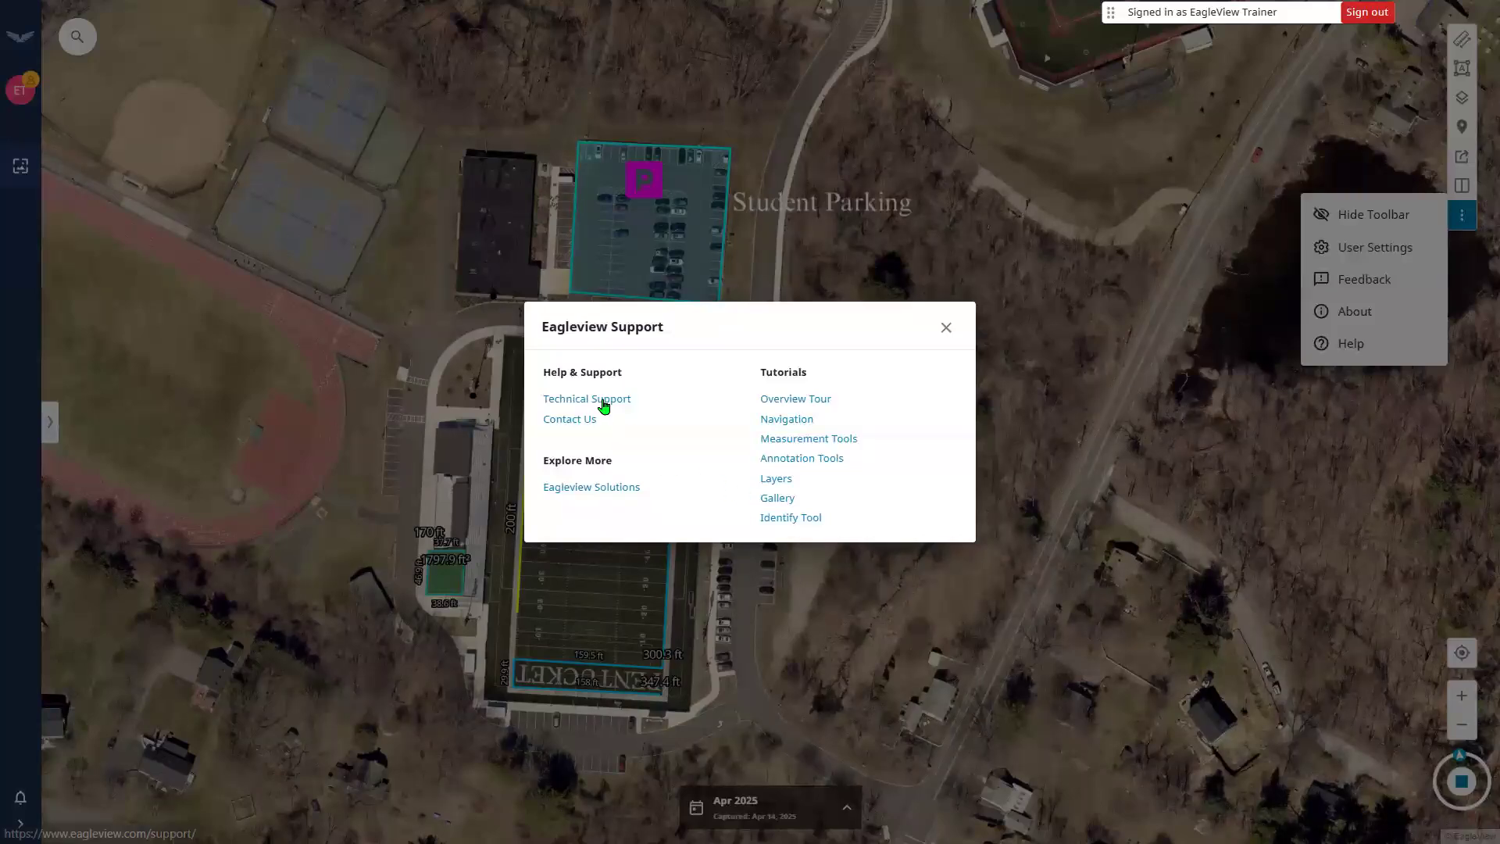
{"action": "left_click", "coordinate": [570, 436]}
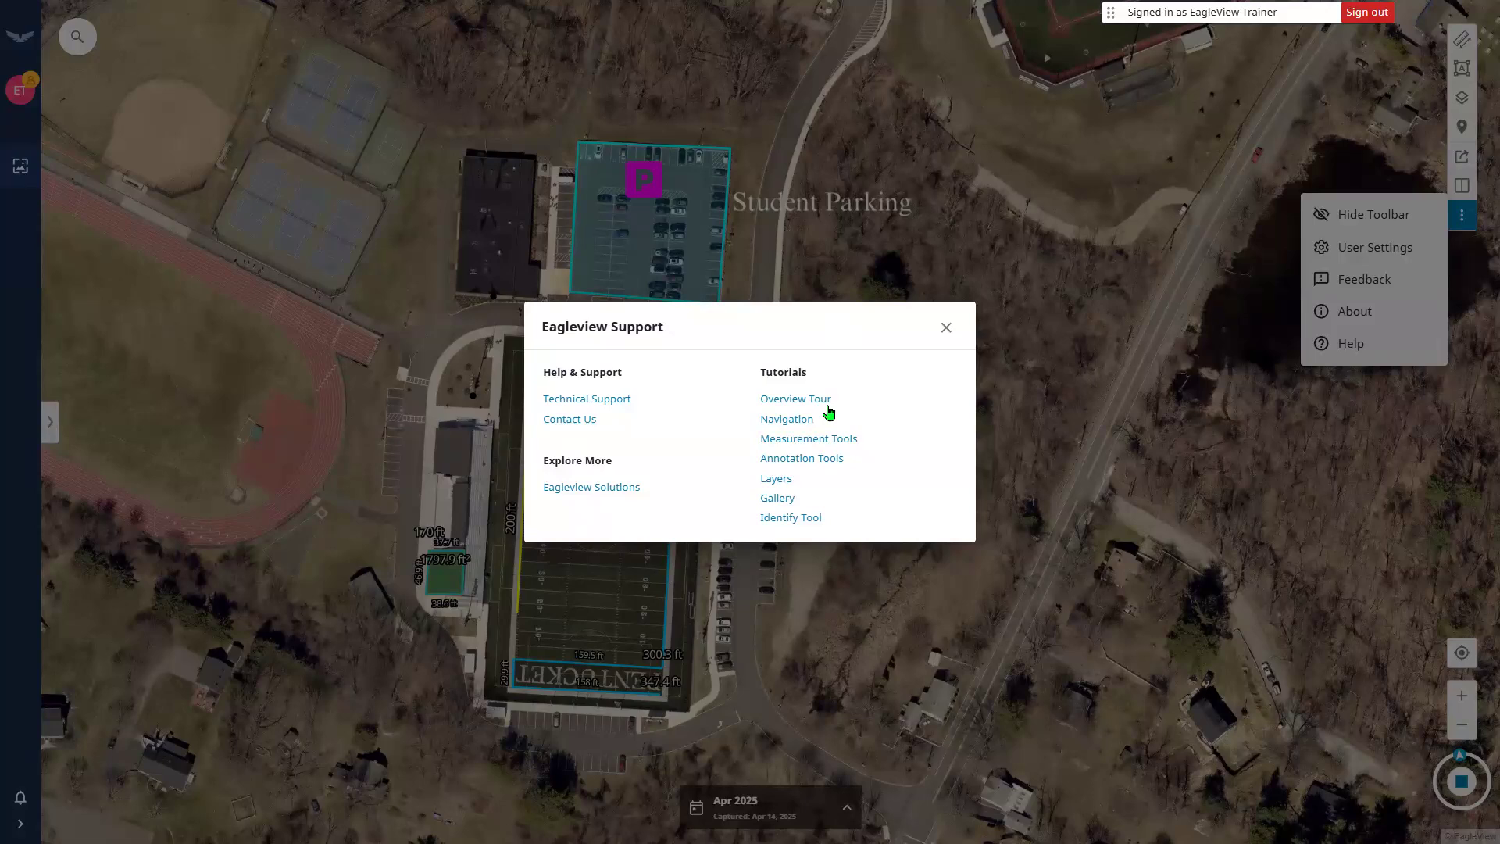
{"action": "left_click", "coordinate": [779, 519]}
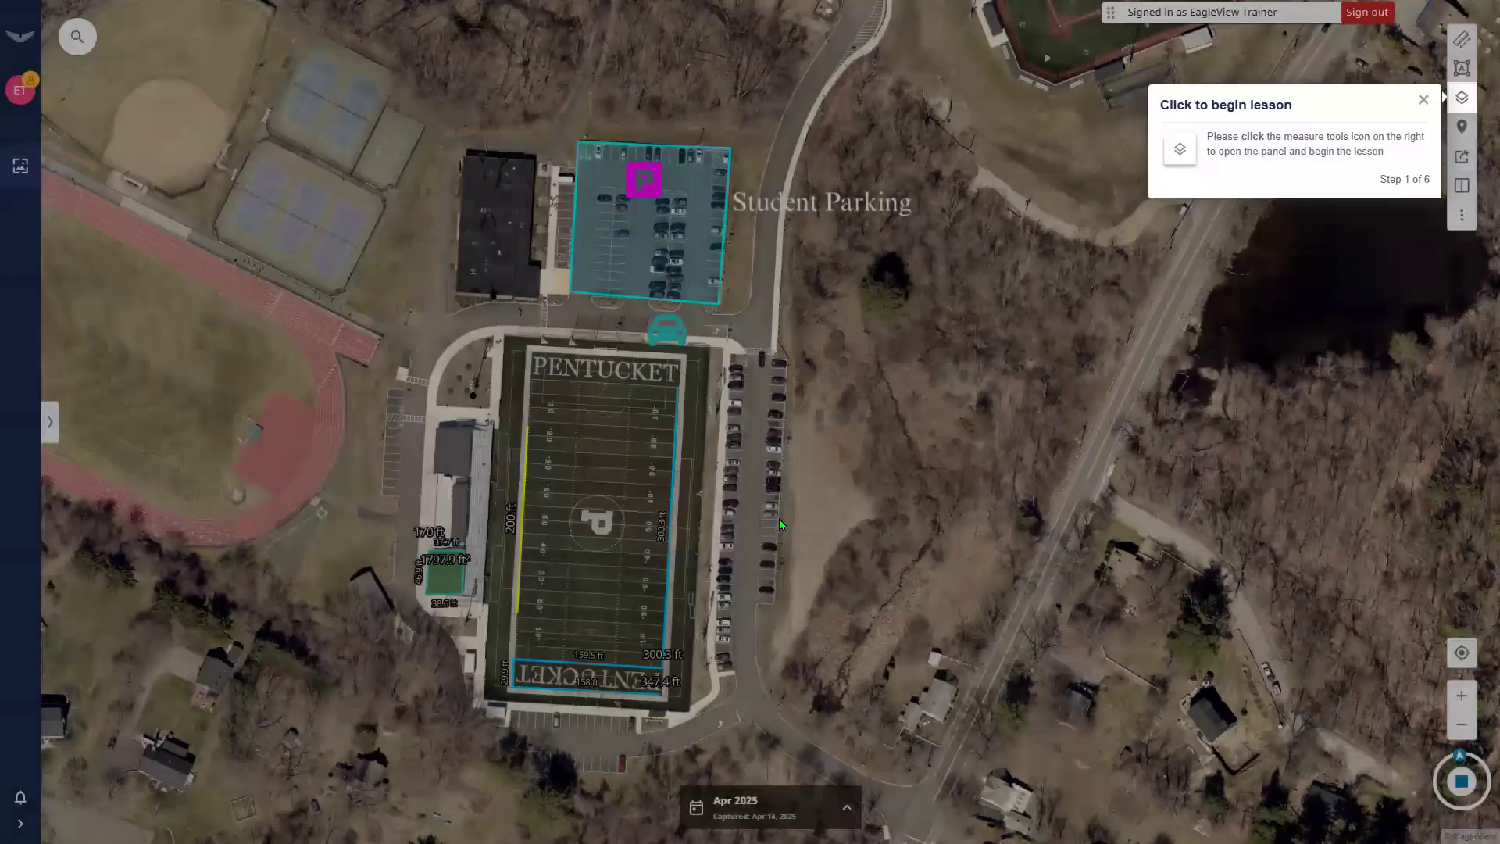
Complete the Identify Tool tutorial through the layers panel and Identify tab to Finish.
{"action": "left_click", "coordinate": [1465, 104]}
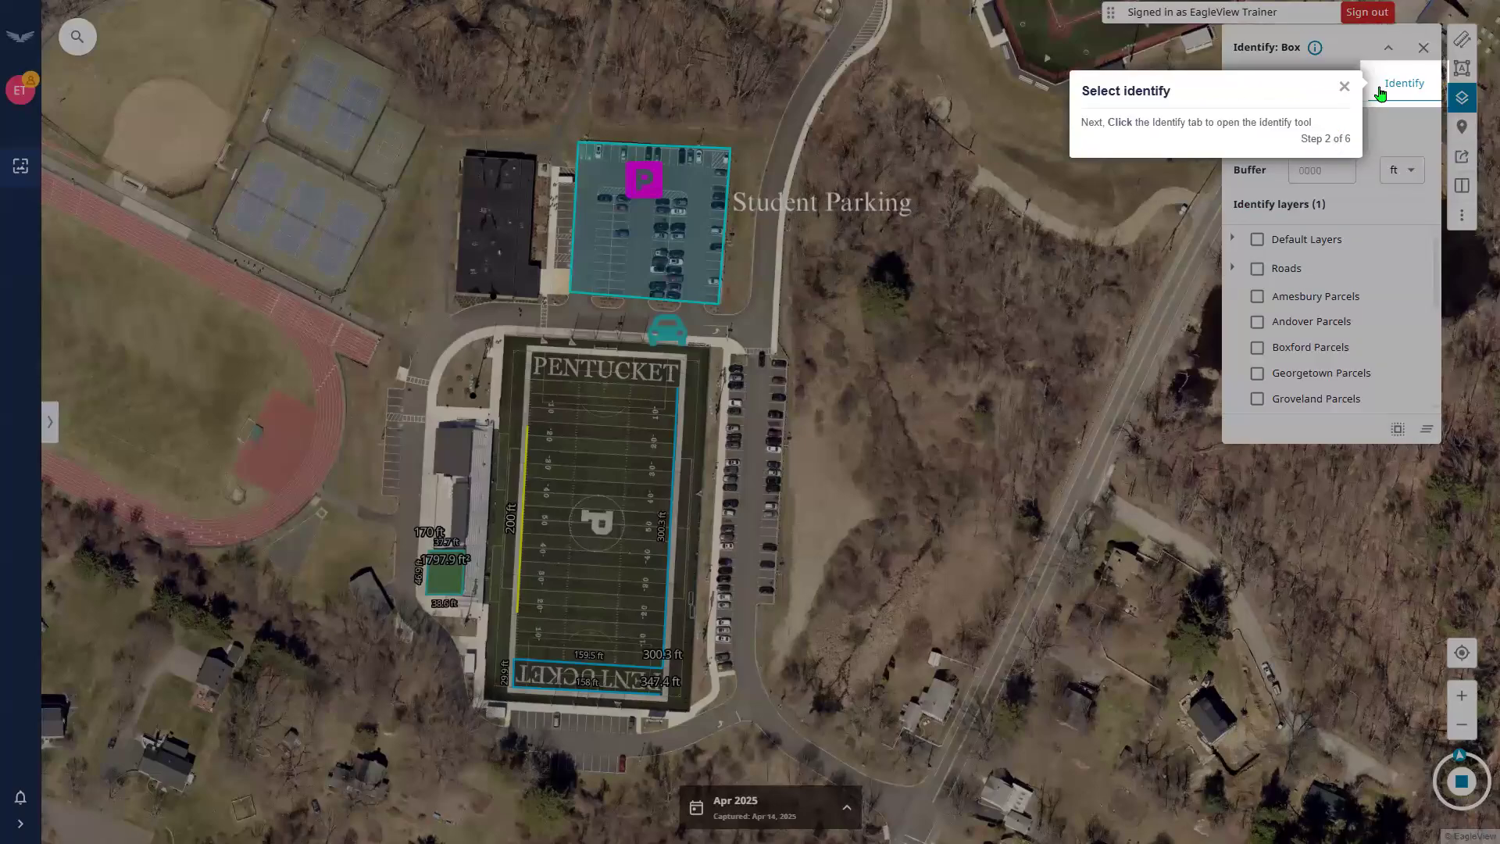
{"action": "left_click", "coordinate": [1388, 89]}
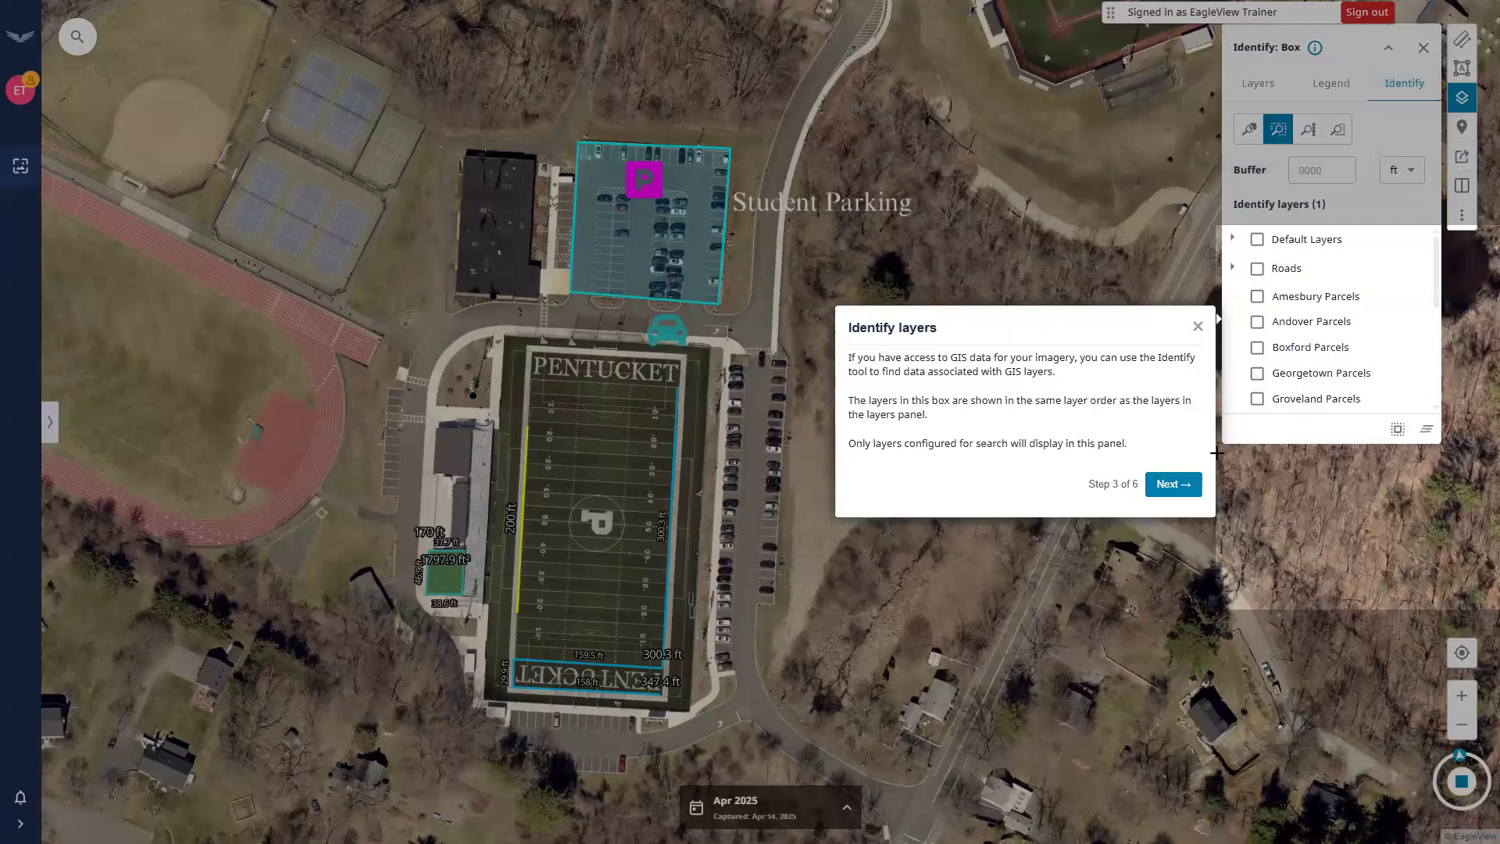
{"action": "left_click", "coordinate": [1174, 487]}
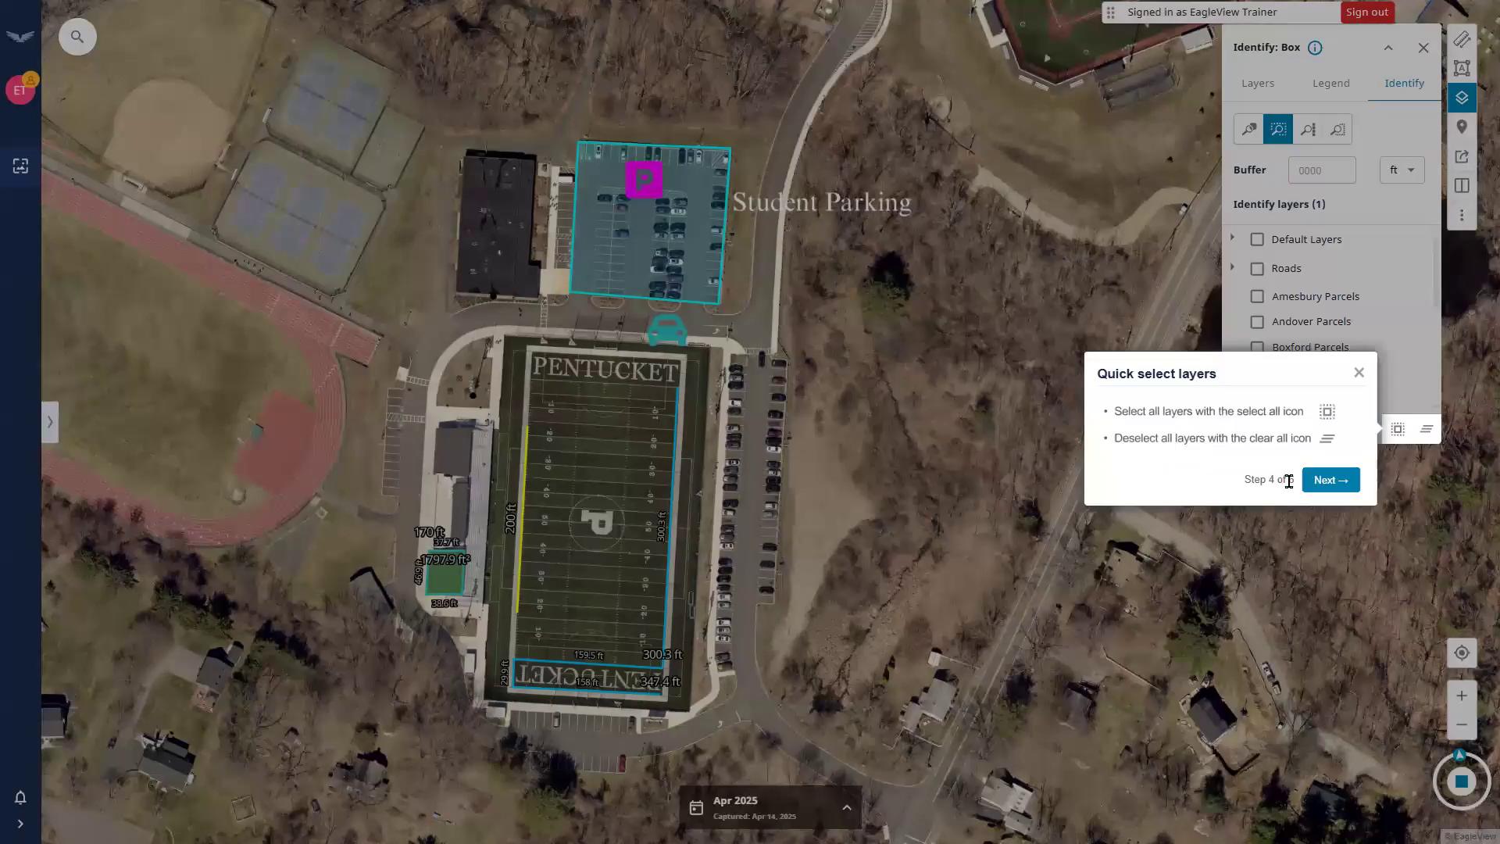
{"action": "left_click", "coordinate": [1320, 479]}
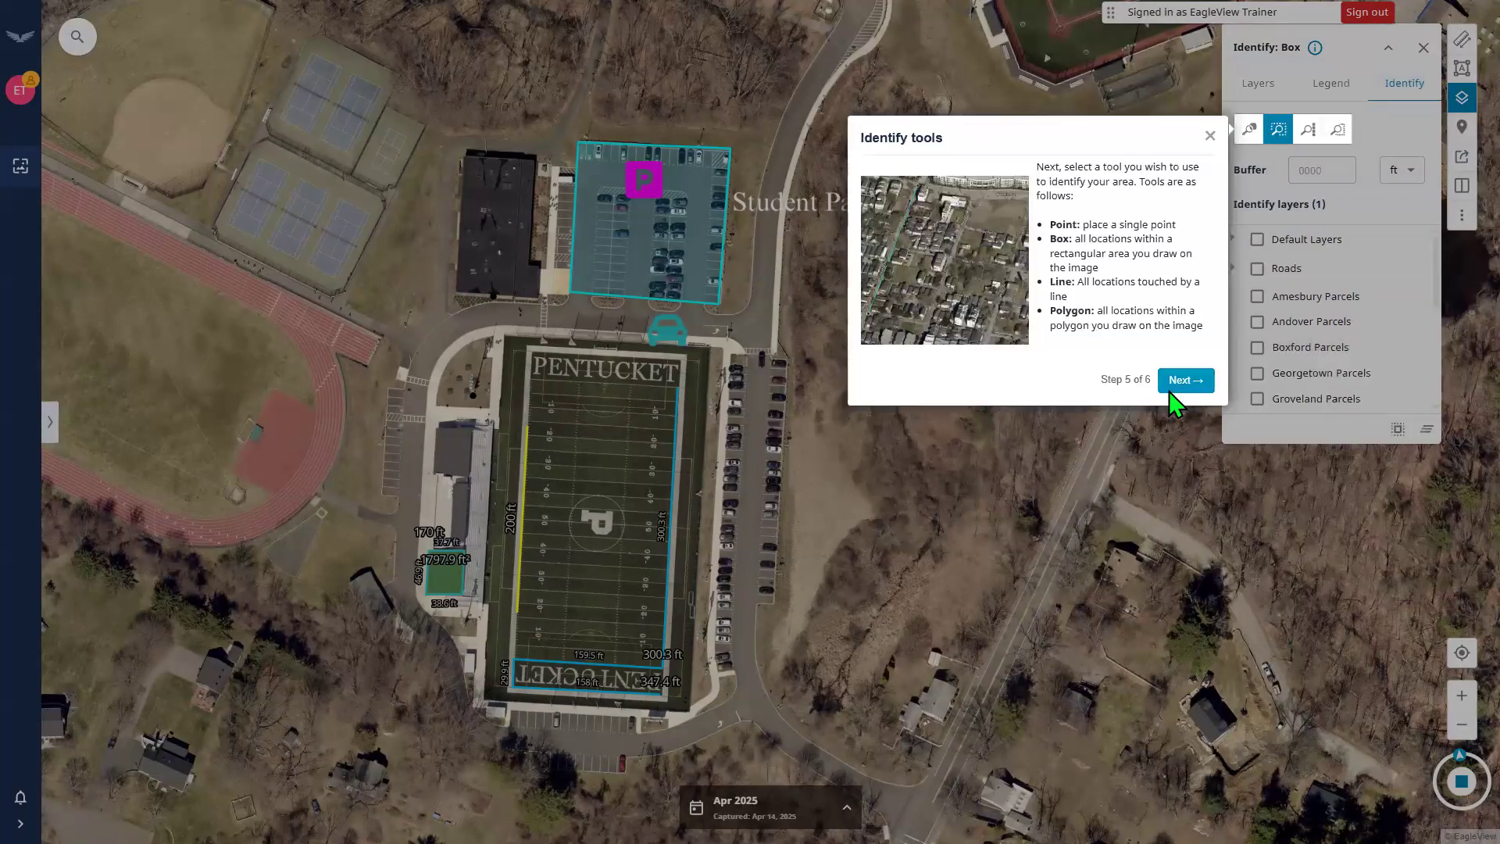
{"action": "left_click", "coordinate": [1176, 383]}
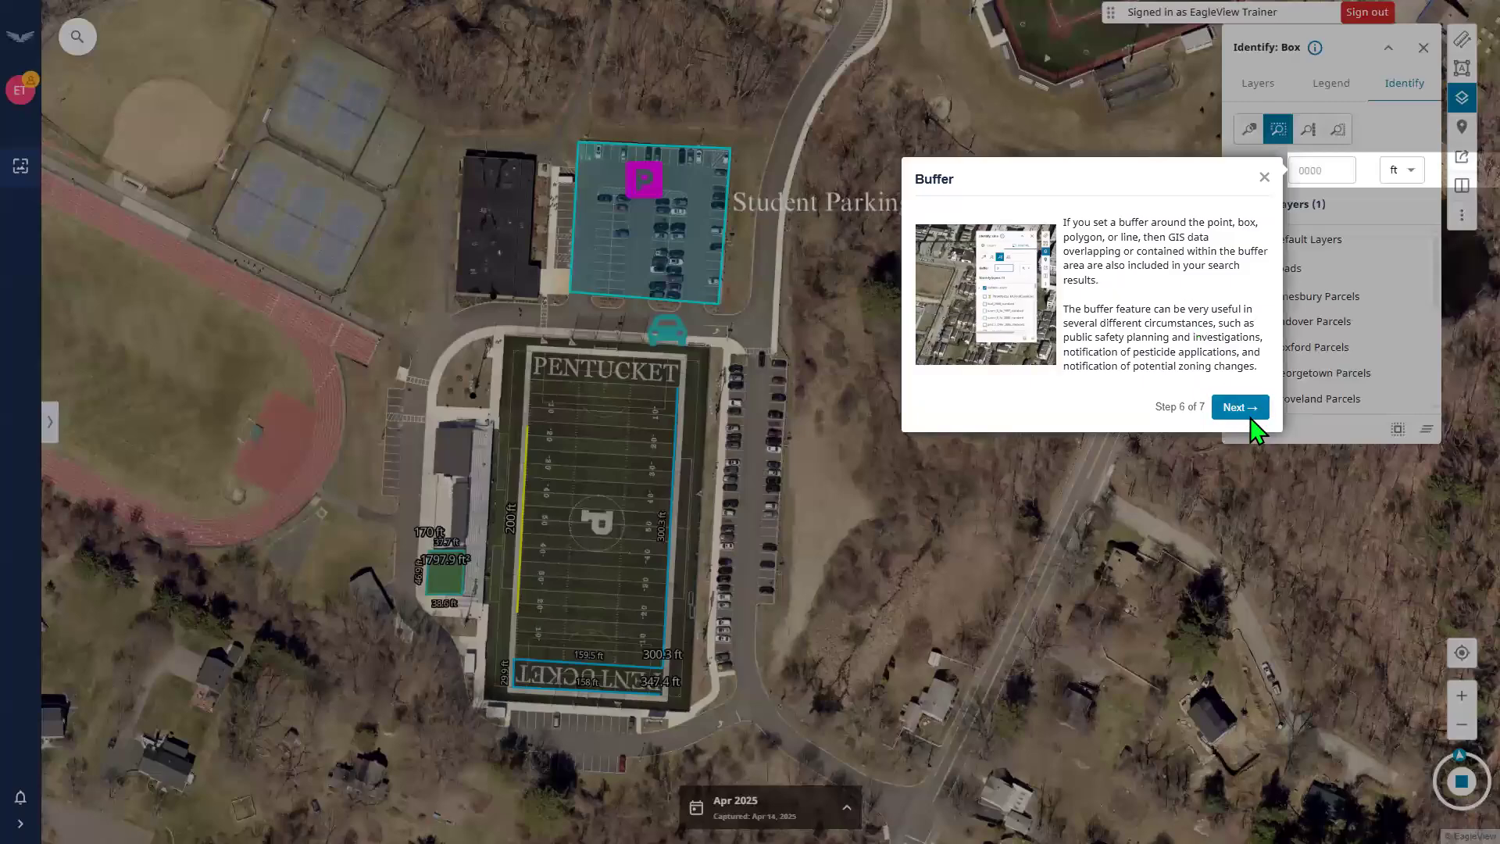
{"action": "left_click", "coordinate": [1250, 416]}
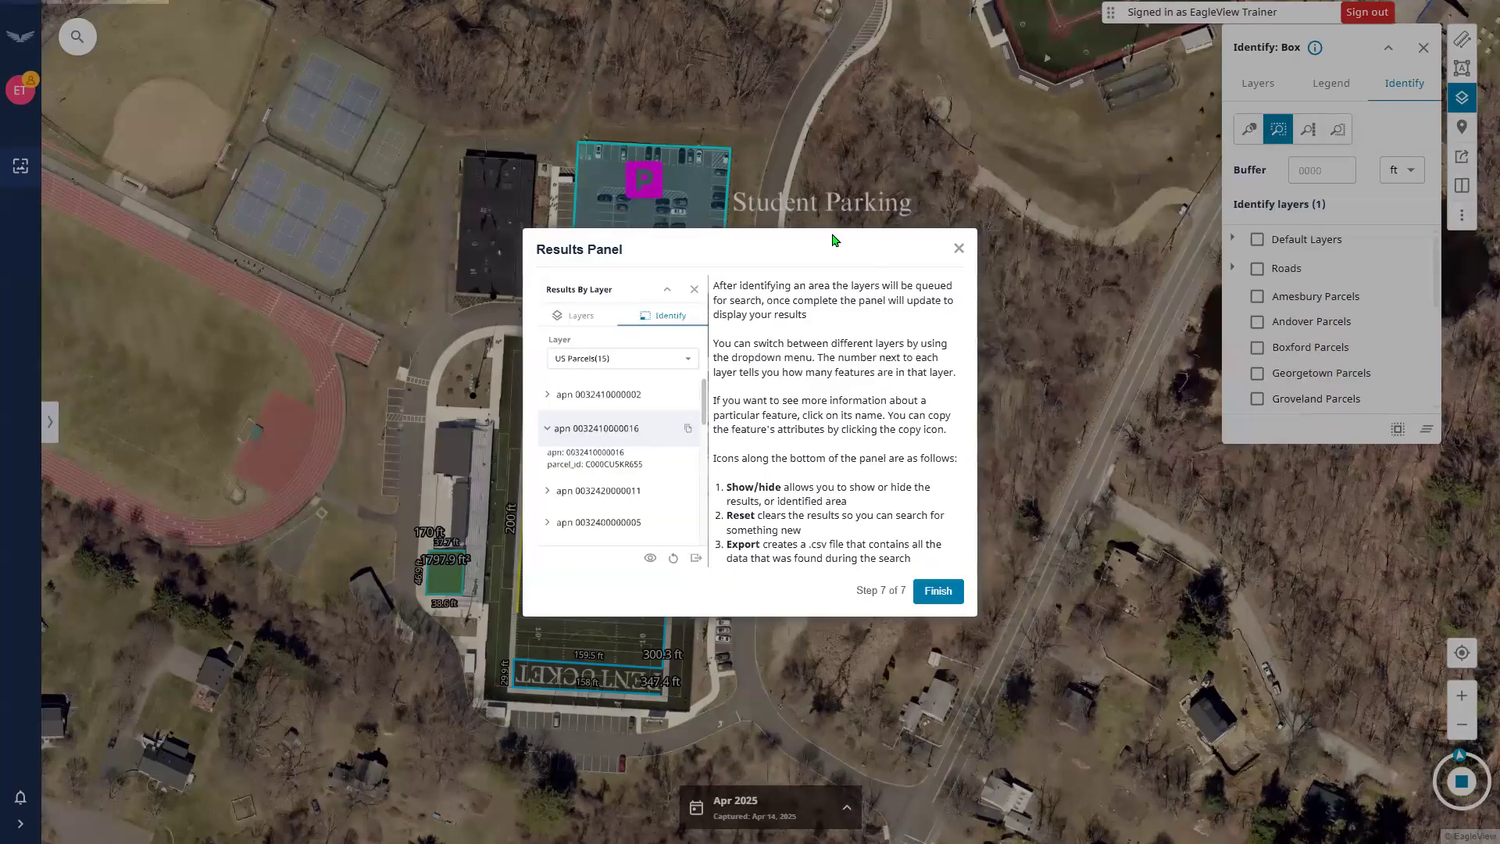
{"action": "left_click", "coordinate": [958, 248]}
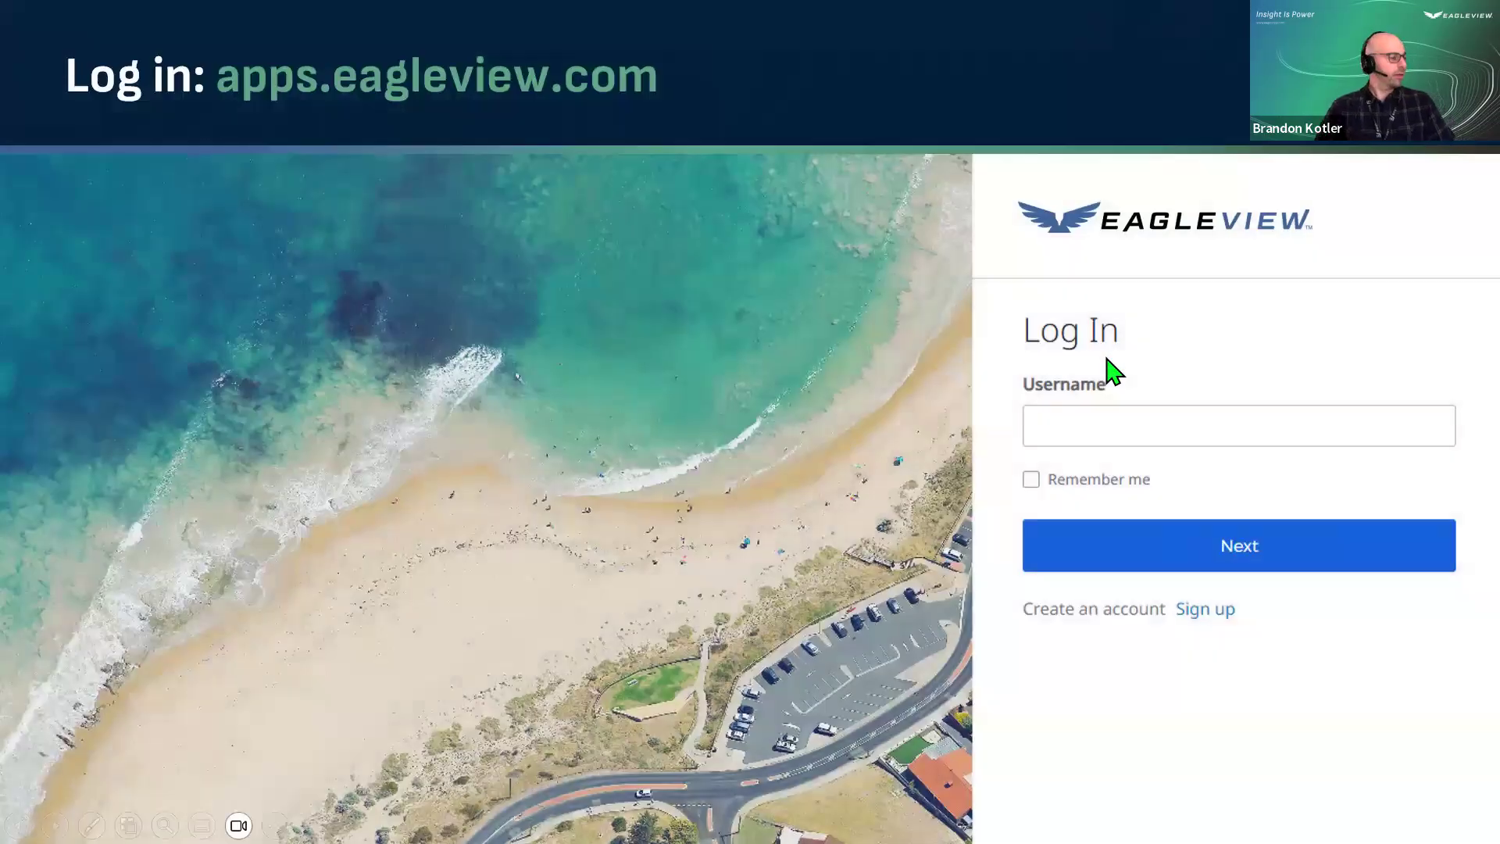
Advance to the Let's review... slide and reveal its three bullet points.
{"action": "left_click", "coordinate": [1107, 358]}
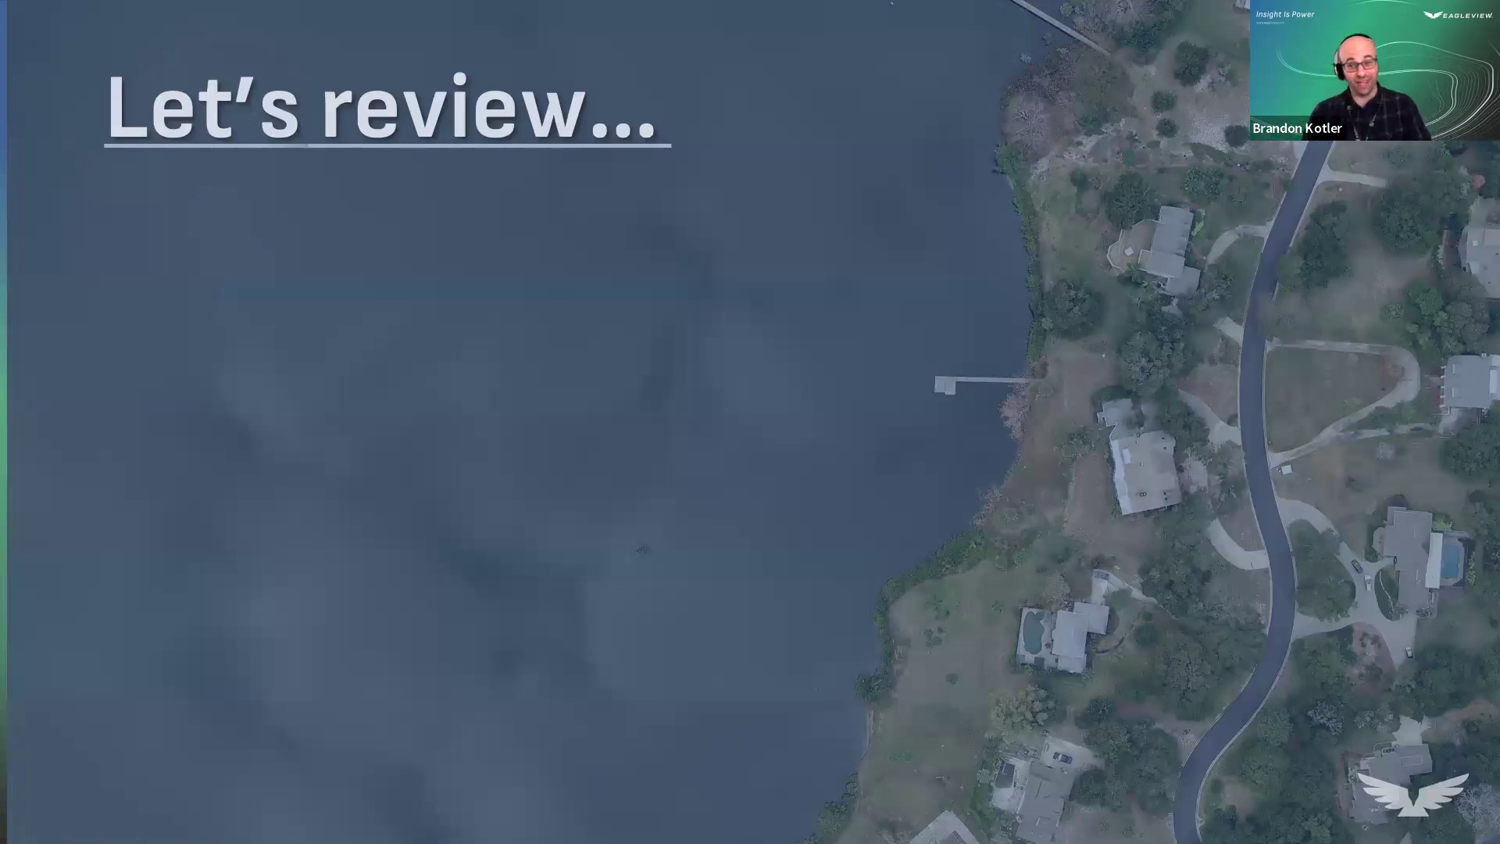
{"action": "left_click", "coordinate": [1104, 562]}
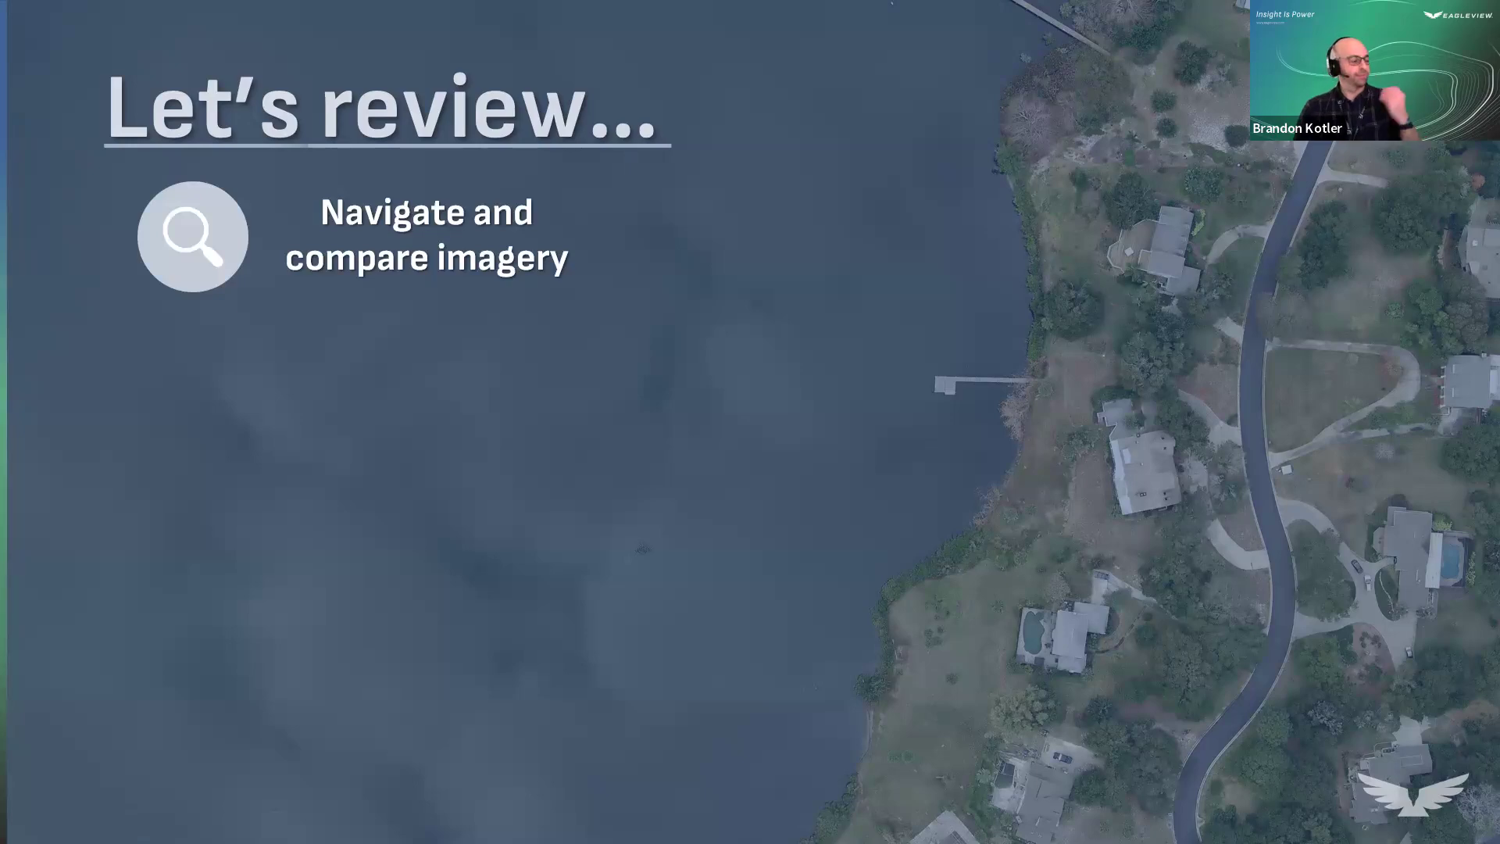
{"action": "key", "text": "Right"}
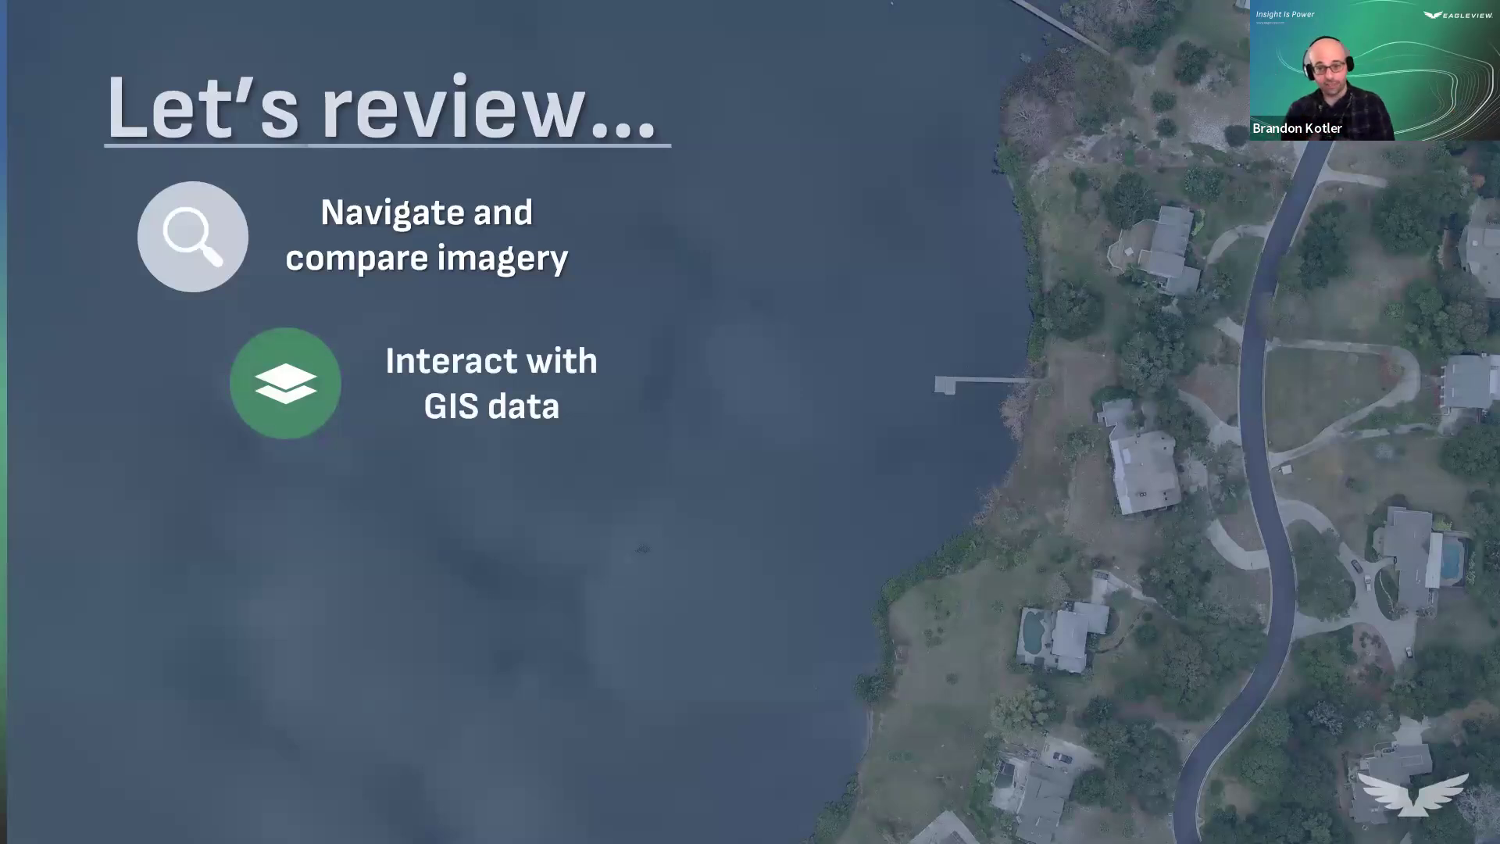
{"action": "key", "text": "Right"}
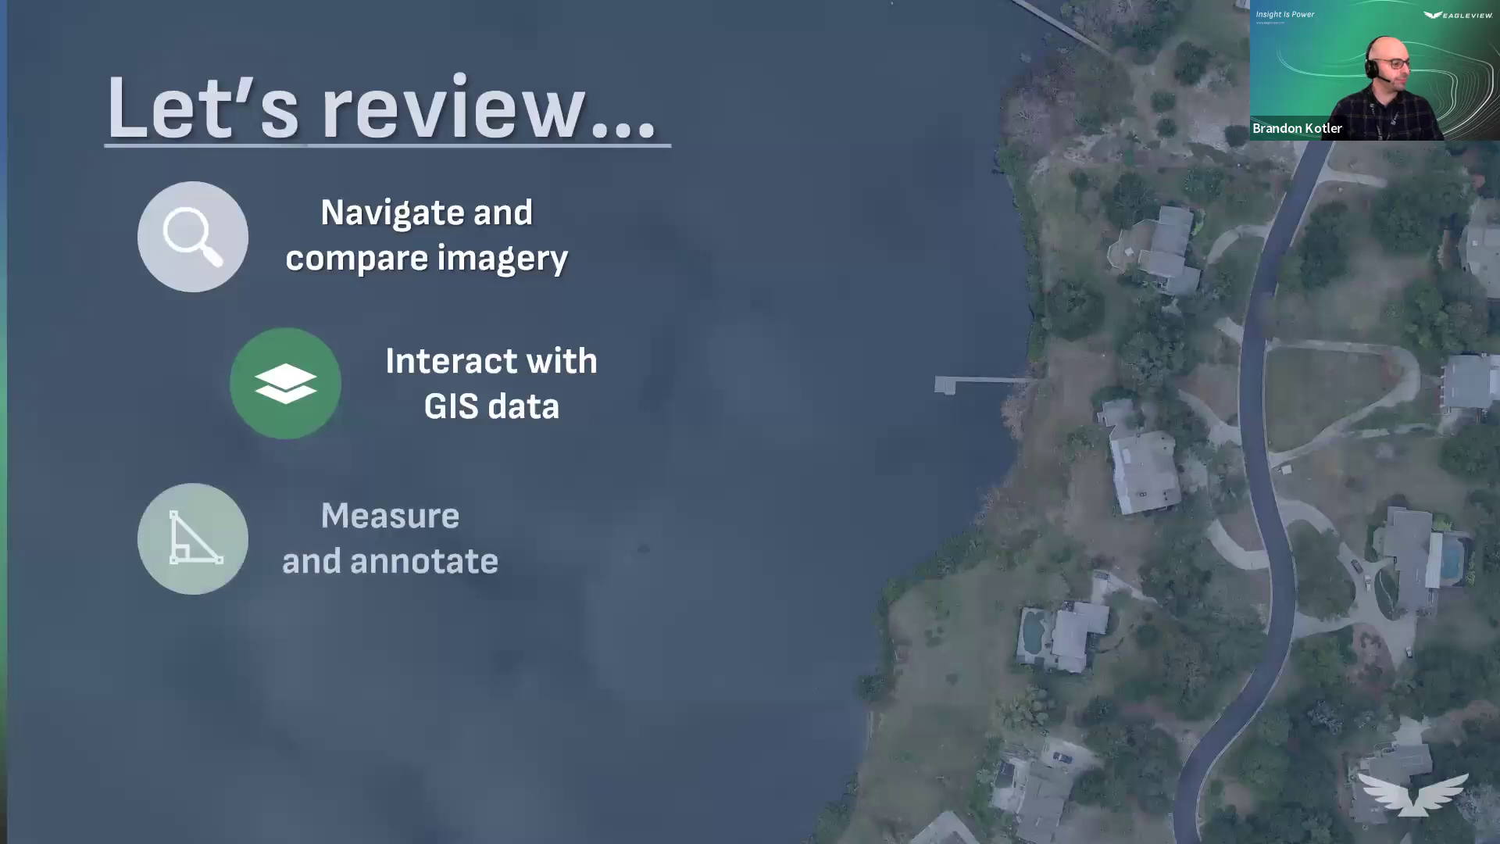